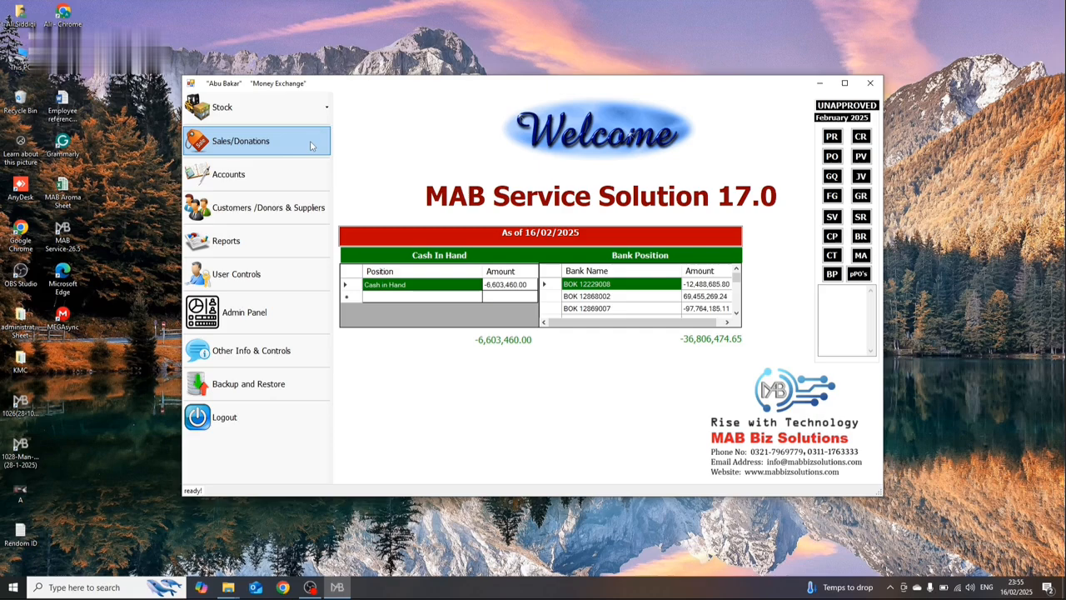
Step: Download the JV template from the Excel Formats page of Other Info & Controls and close that window
{"action": "left_click", "coordinate": [283, 355]}
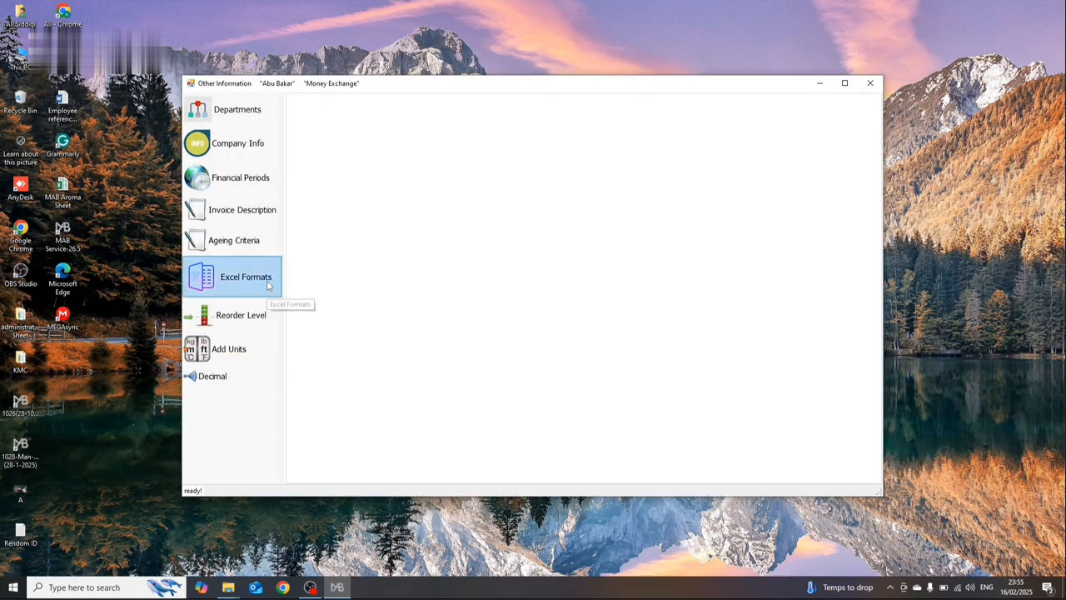
{"action": "left_click", "coordinate": [267, 285]}
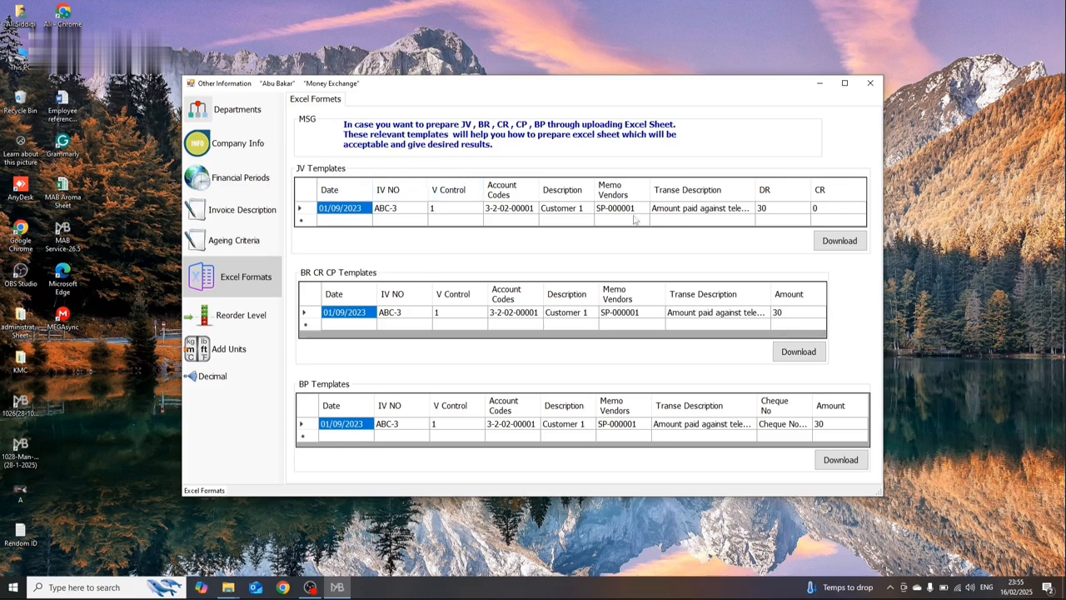
{"action": "left_click", "coordinate": [827, 248]}
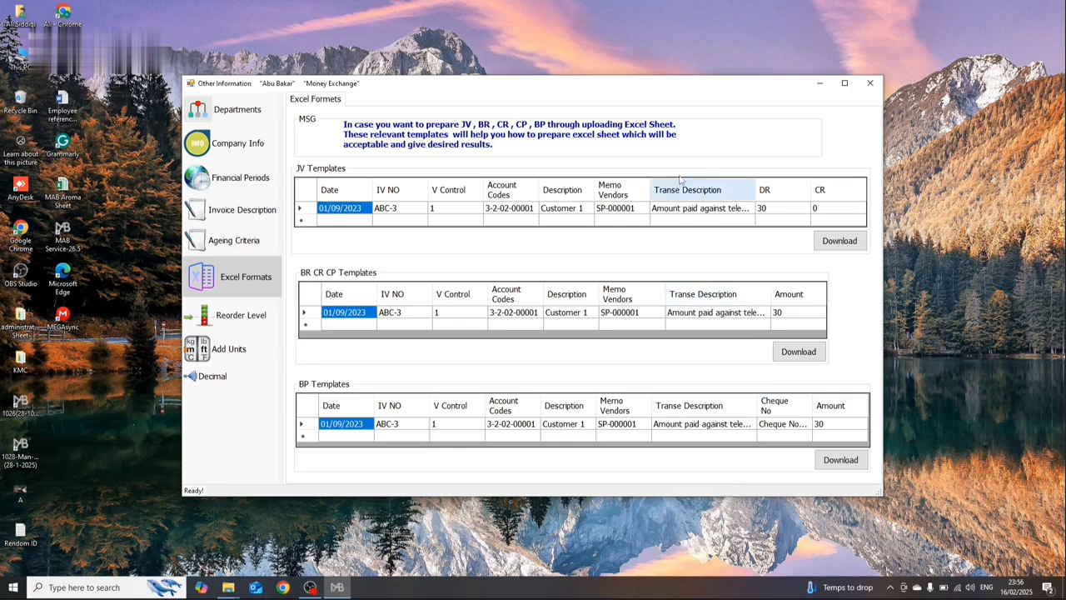
{"action": "left_click", "coordinate": [870, 83]}
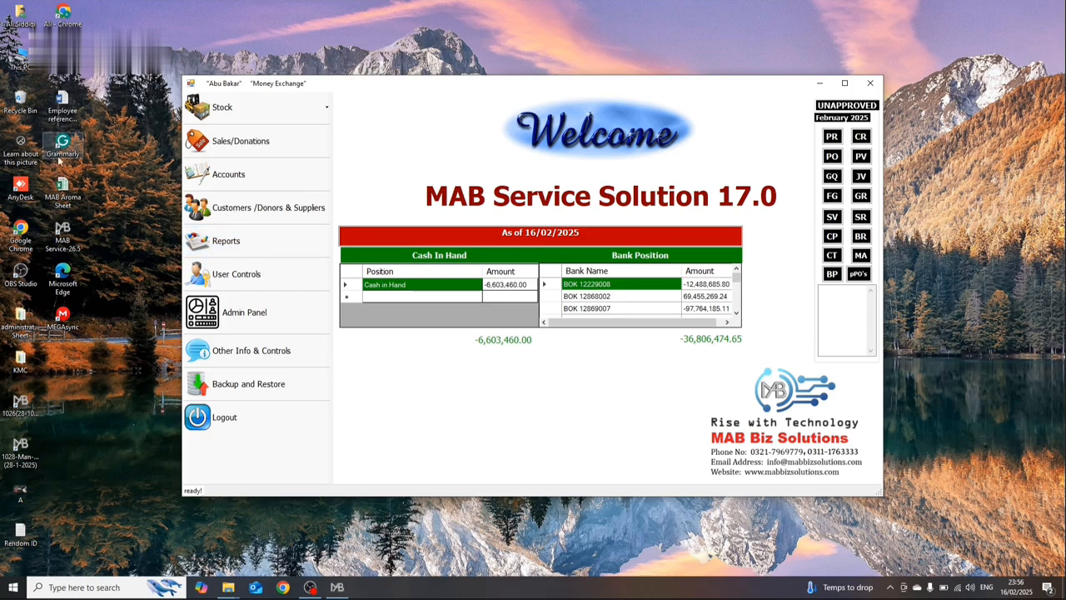
Step: Open the Custom Office Templates folder within Documents in File Explorer and select the JV File workbook
{"action": "left_click", "coordinate": [25, 20]}
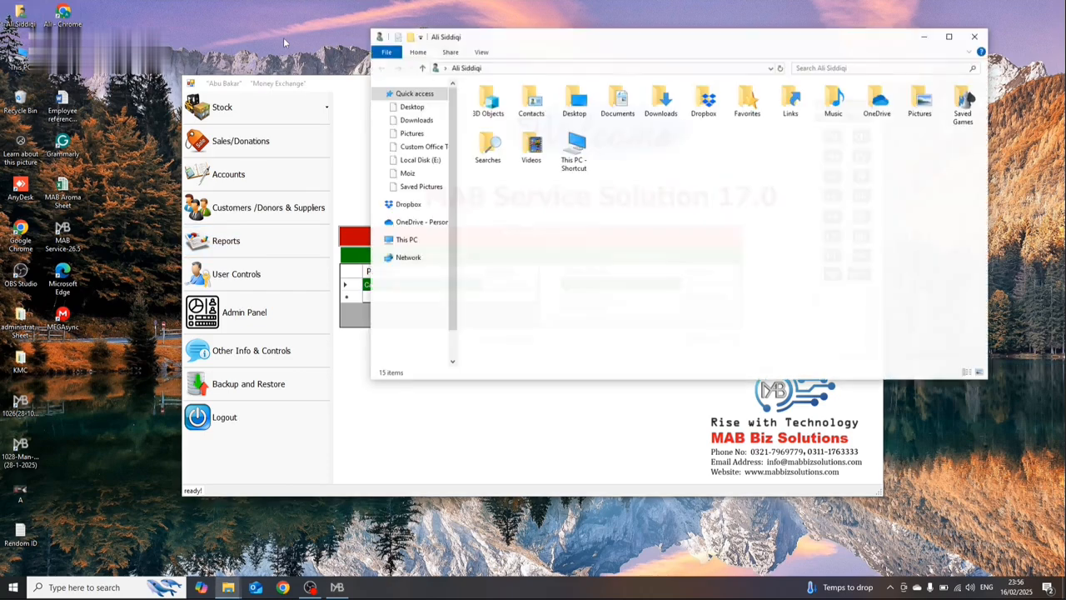
{"action": "double_click", "coordinate": [637, 105]}
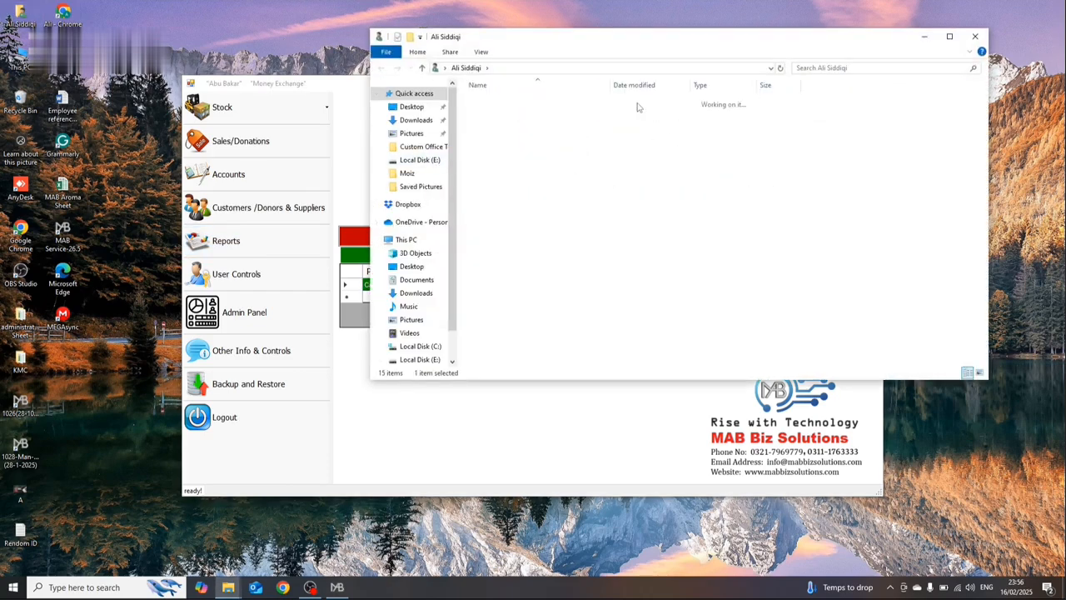
{"action": "double_click", "coordinate": [529, 102]}
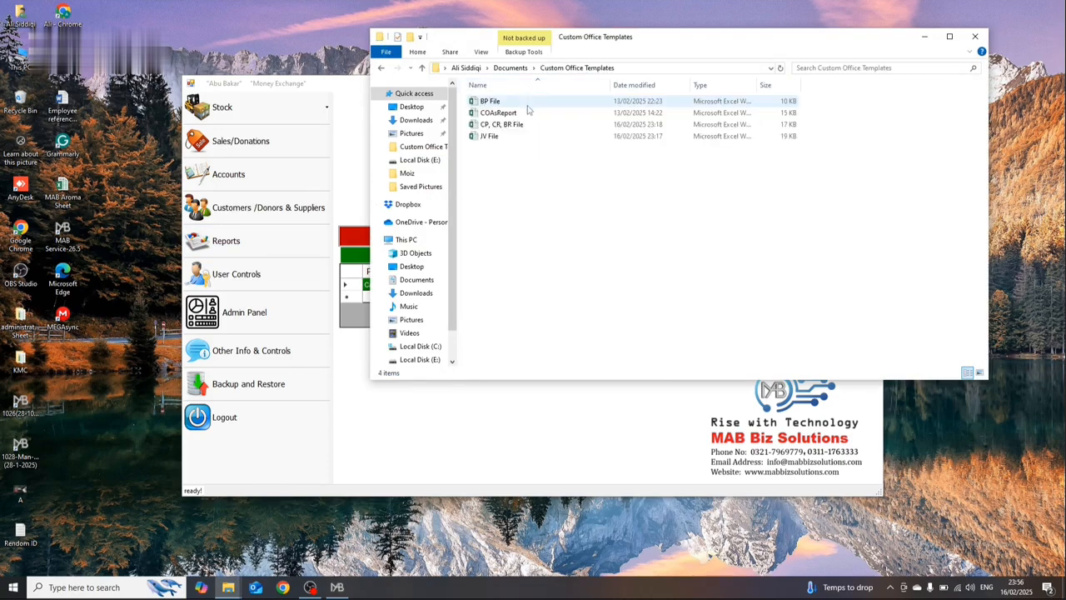
{"action": "left_click", "coordinate": [517, 137]}
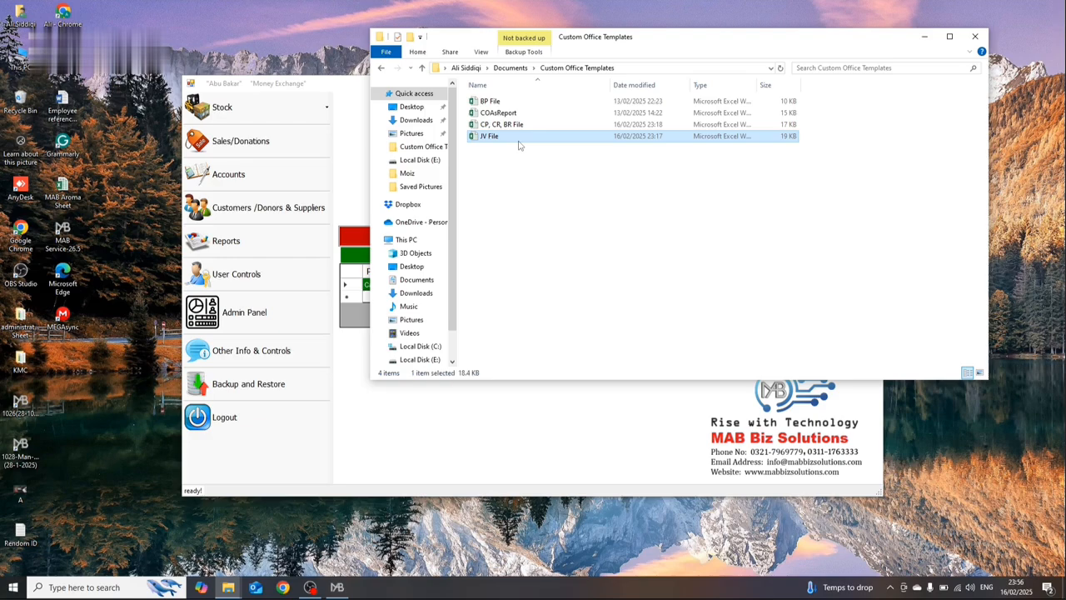
Step: Return to the accounting program, open the Chart of Accounts, and generate its printable COA report
{"action": "left_click", "coordinate": [362, 154]}
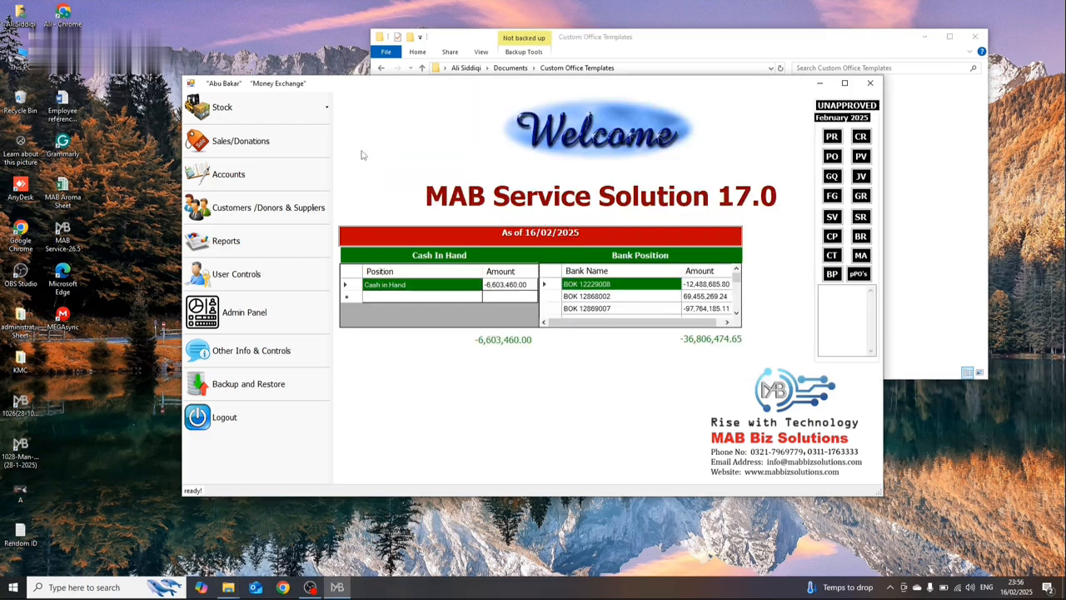
{"action": "left_click", "coordinate": [274, 173]}
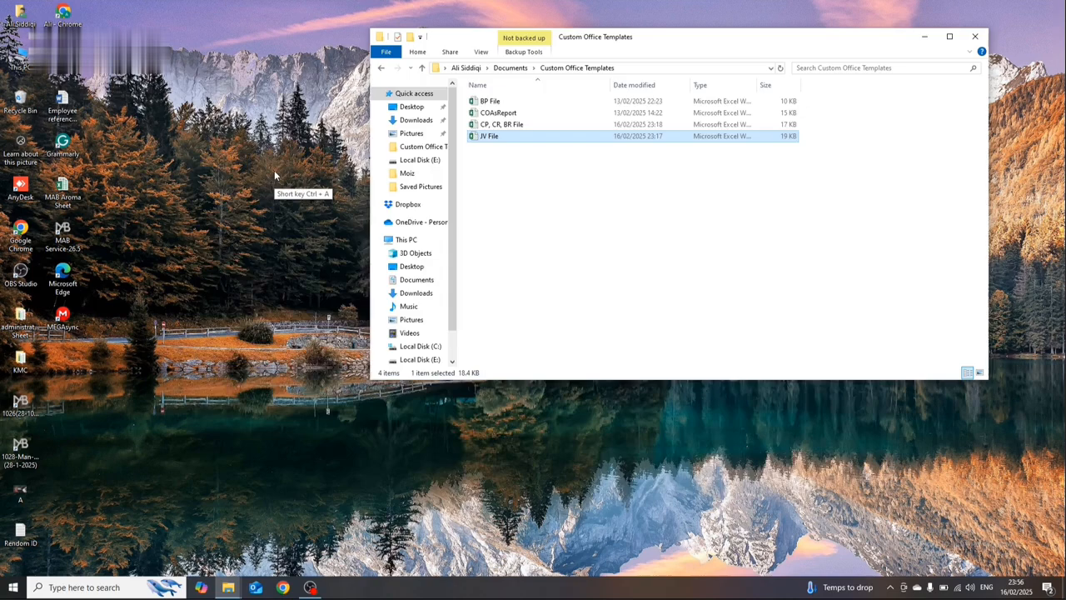
{"action": "left_click", "coordinate": [266, 193]}
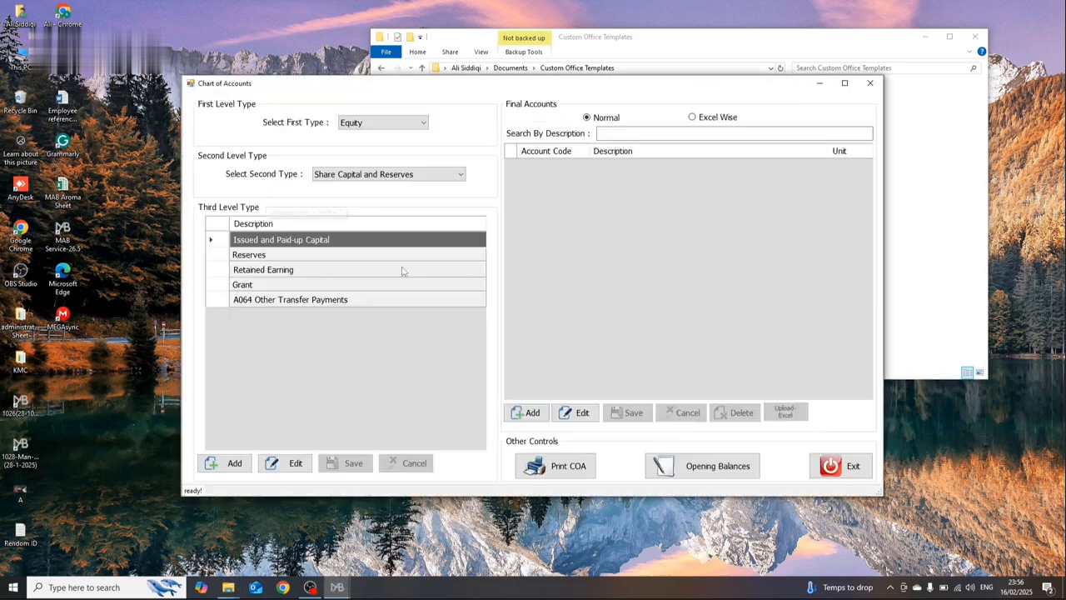
{"action": "left_click", "coordinate": [575, 468]}
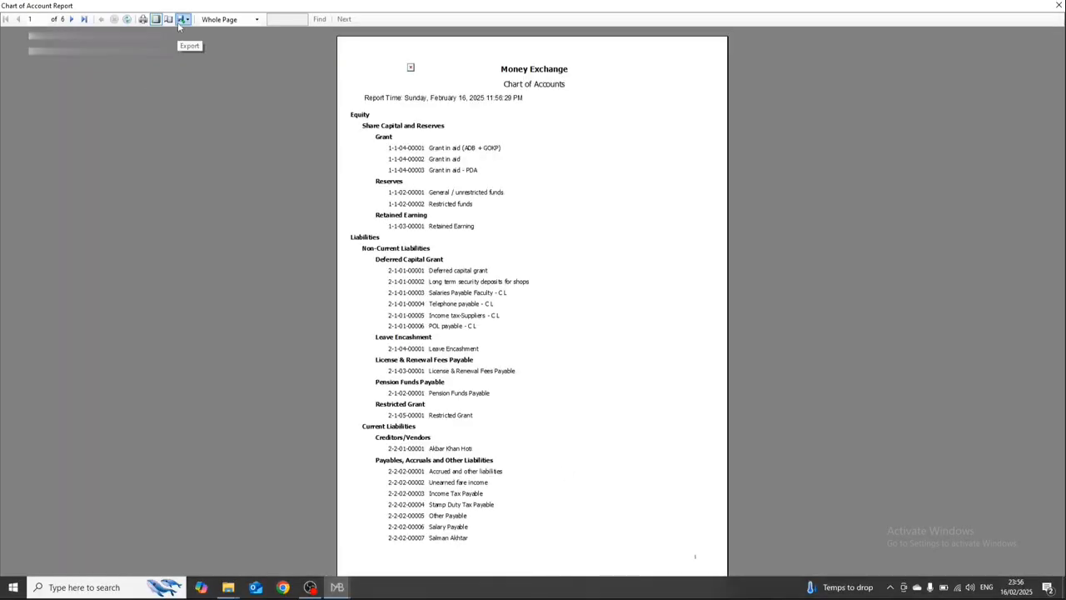
Step: Export the Chart of Accounts report to the Desktop as an Excel file named COAsReport and close the report
{"action": "left_click", "coordinate": [179, 25]}
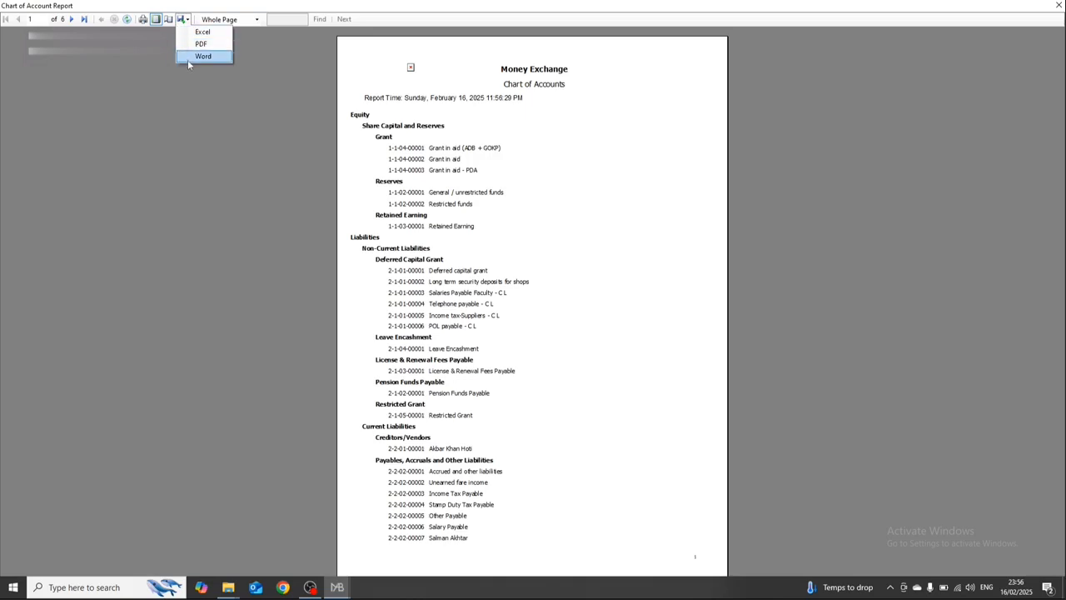
{"action": "left_click", "coordinate": [208, 32]}
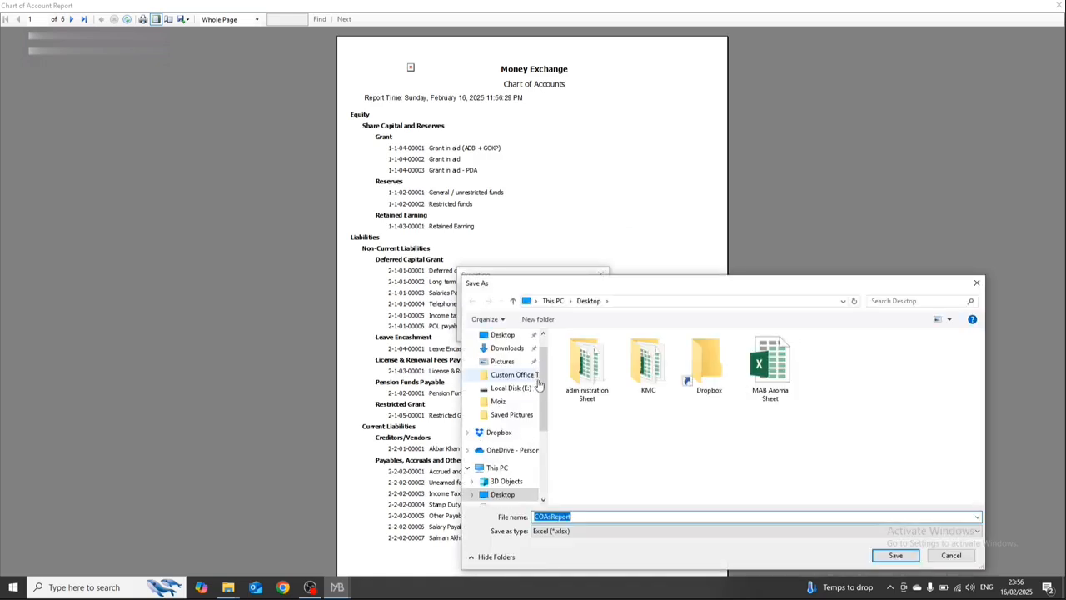
{"action": "left_click", "coordinate": [513, 336]}
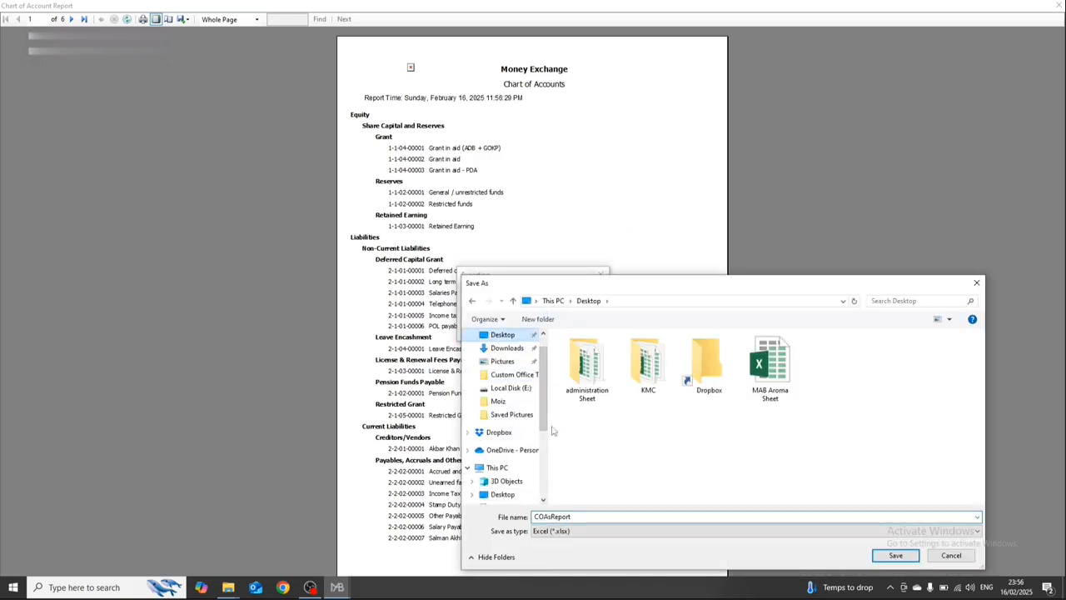
{"action": "left_click", "coordinate": [571, 515]}
{"action": "left_click", "coordinate": [575, 516]}
{"action": "left_click", "coordinate": [907, 559]}
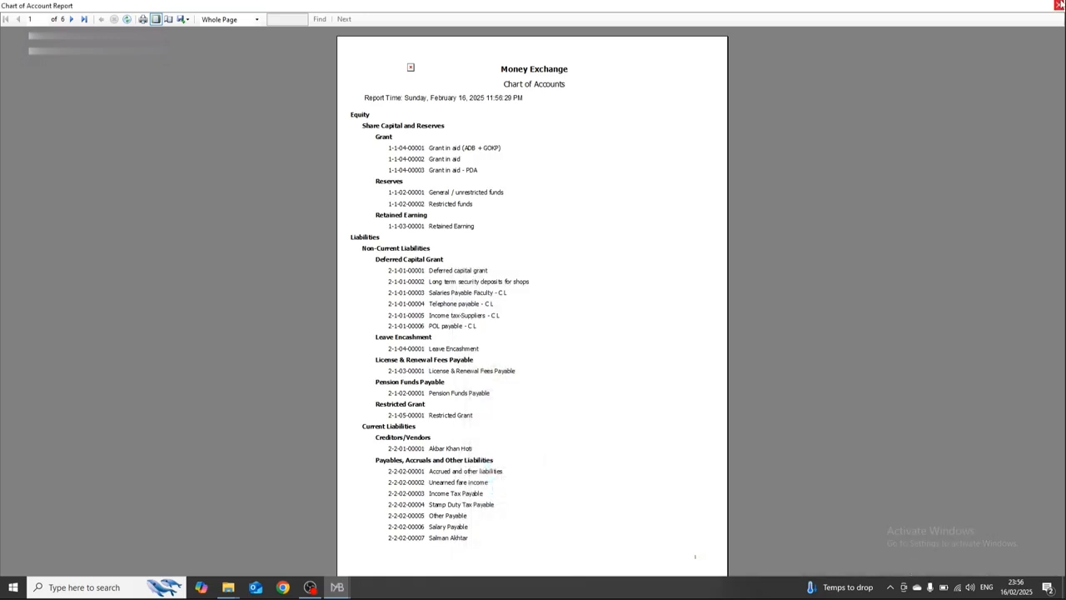
{"action": "left_click", "coordinate": [1060, 5]}
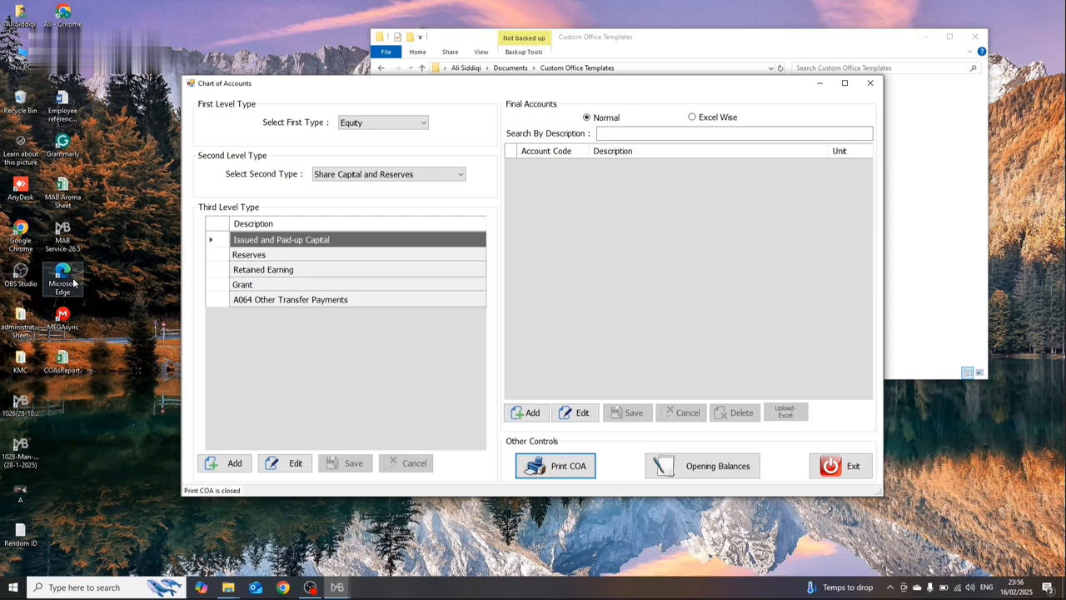
Step: Open the exported COAsReport workbook from the desktop and delete the title and report-time rows above the Equity heading
{"action": "left_click", "coordinate": [62, 360]}
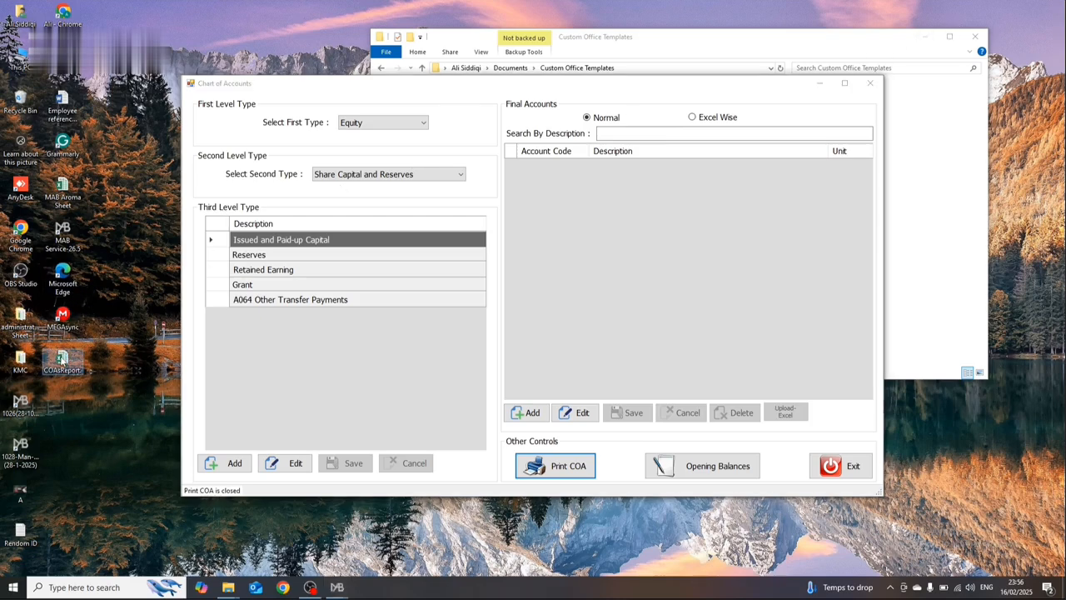
{"action": "double_click", "coordinate": [62, 360]}
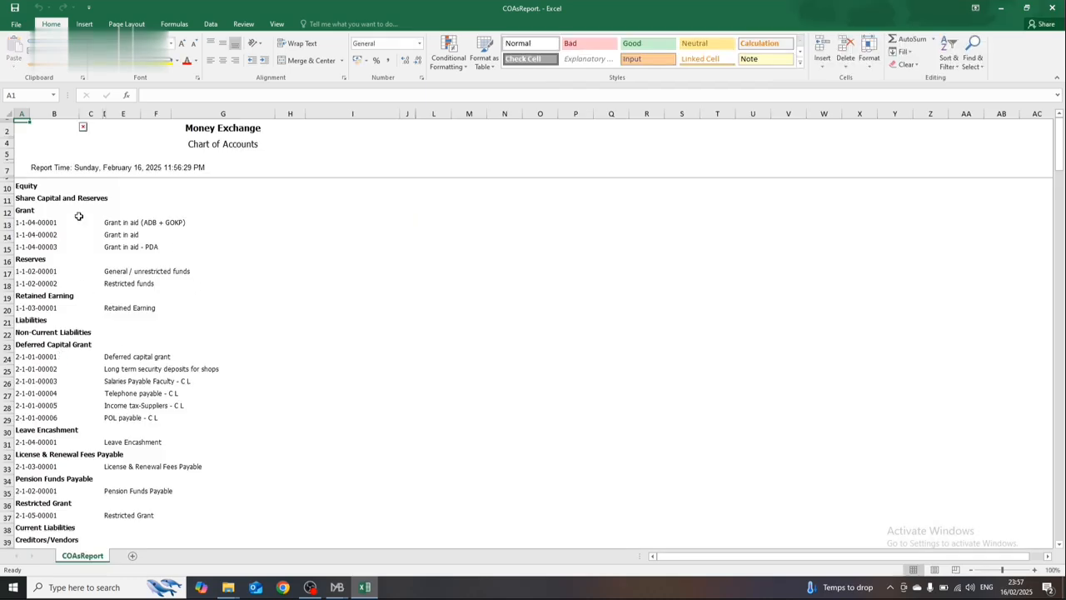
{"action": "left_click", "coordinate": [78, 216]}
{"action": "key", "text": "Up"}
{"action": "key", "text": "Up"}
{"action": "key", "text": "Up"}
{"action": "key", "text": "Up"}
{"action": "key", "text": "Up"}
{"action": "key", "text": "Up"}
{"action": "key", "text": "Up"}
{"action": "key", "text": "shift+space"}
{"action": "key", "text": "shift+Down"}
{"action": "key", "text": "shift+Down"}
{"action": "key", "text": "shift+Down"}
{"action": "key", "text": "shift+Down"}
{"action": "key", "text": "shift+Down"}
{"action": "key", "text": "ctrl+minus"}
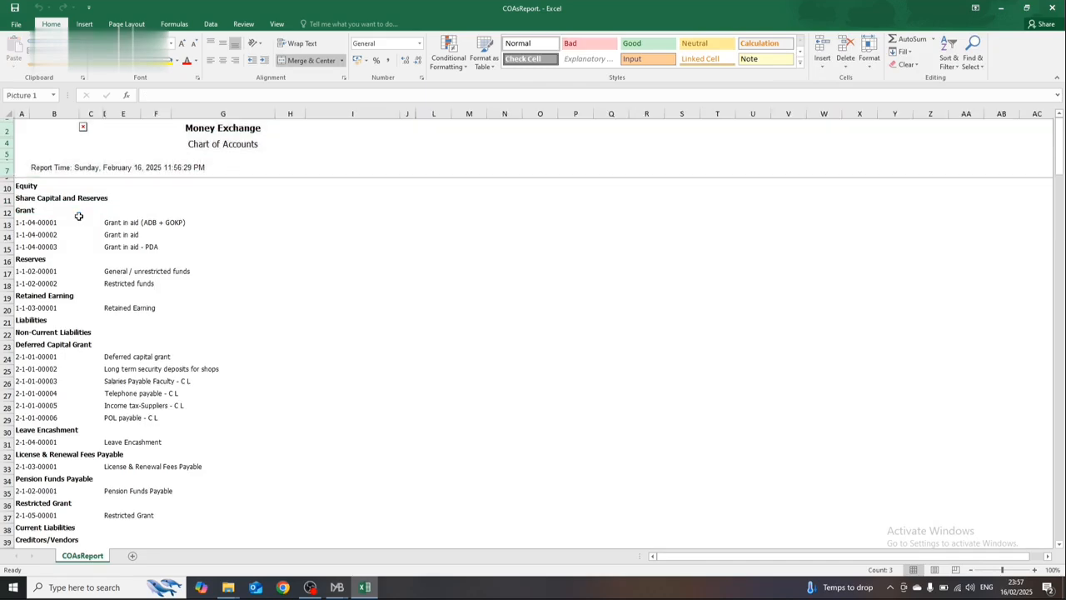
Step: Delete the Equity, Share Capital and Reserves, and Grant heading rows above account 1-1-04-00001
{"action": "key", "text": "Up"}
{"action": "key", "text": "Down"}
{"action": "key", "text": "Down"}
{"action": "key", "text": "shift+space"}
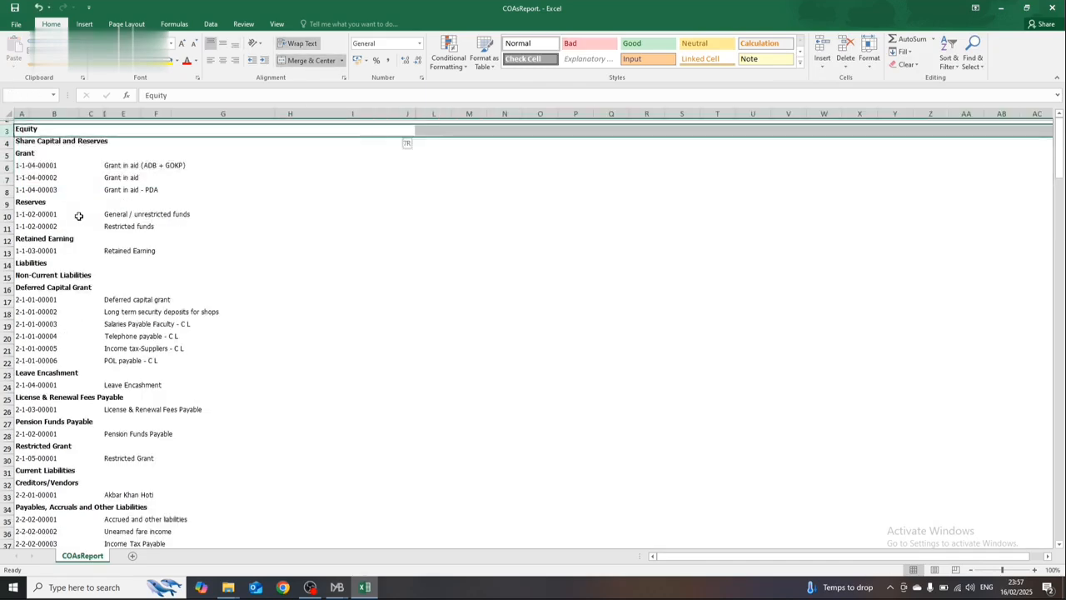
{"action": "key", "text": "shift+Down"}
{"action": "key", "text": "shift+Down"}
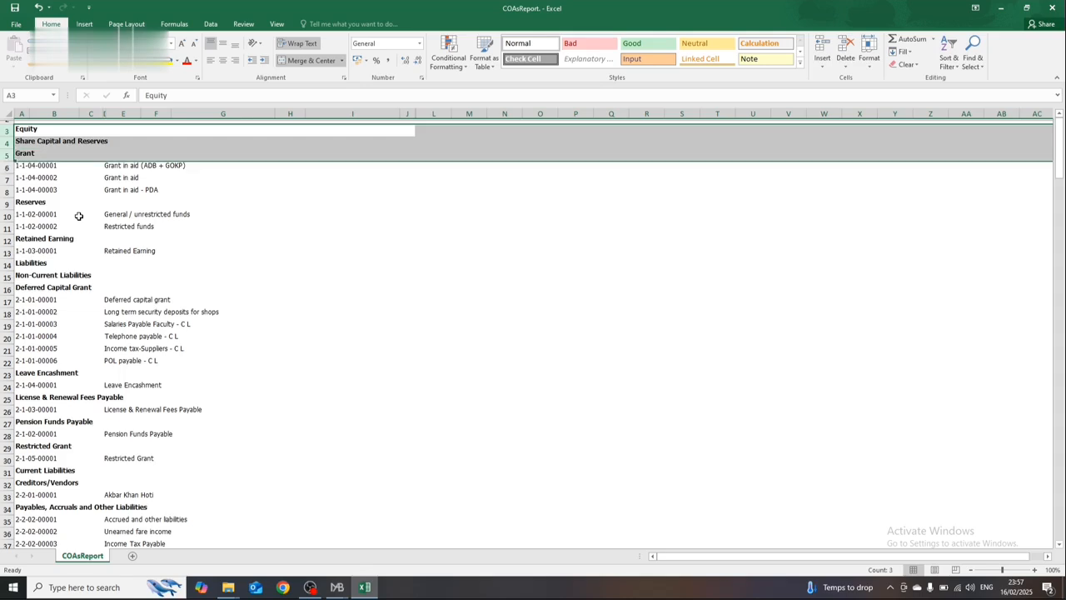
{"action": "key", "text": "ctrl+minus"}
Step: Delete the Reserves and Retained Earning heading rows from the account list
{"action": "key", "text": "Down"}
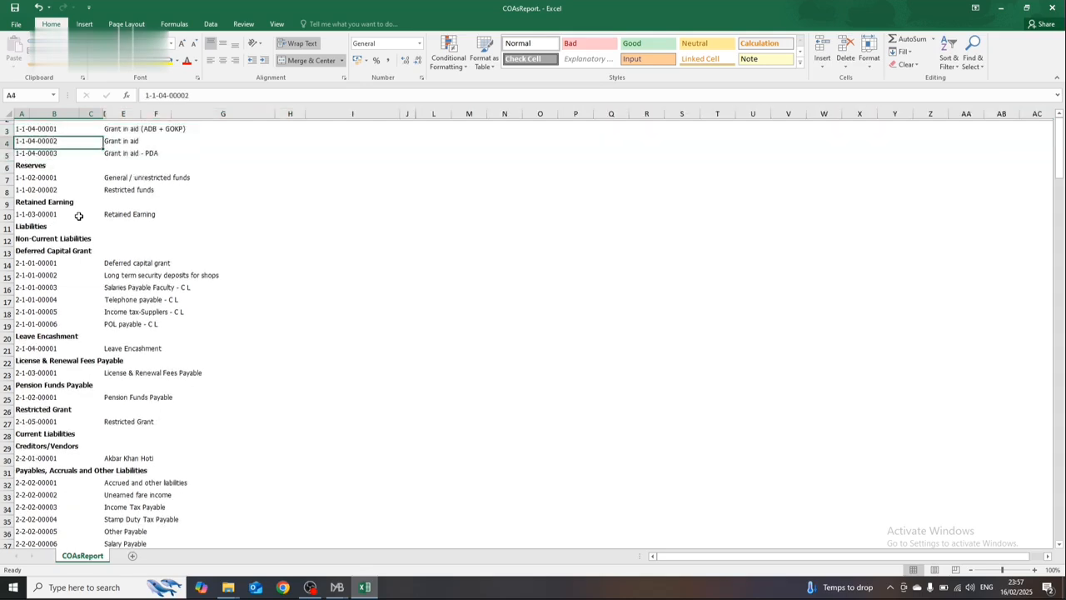
{"action": "key", "text": "Down"}
{"action": "key", "text": "Down"}
{"action": "key", "text": "shift+space"}
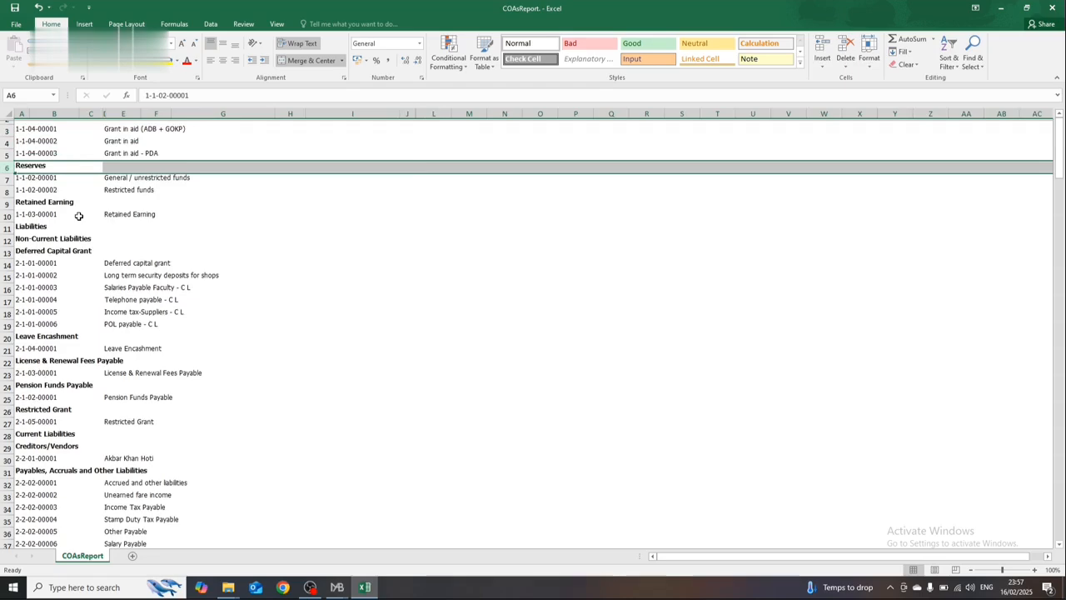
{"action": "key", "text": "ctrl+minus"}
{"action": "key", "text": "Down"}
{"action": "key", "text": "Down"}
{"action": "key", "text": "shift+space"}
{"action": "key", "text": "ctrl+minus"}
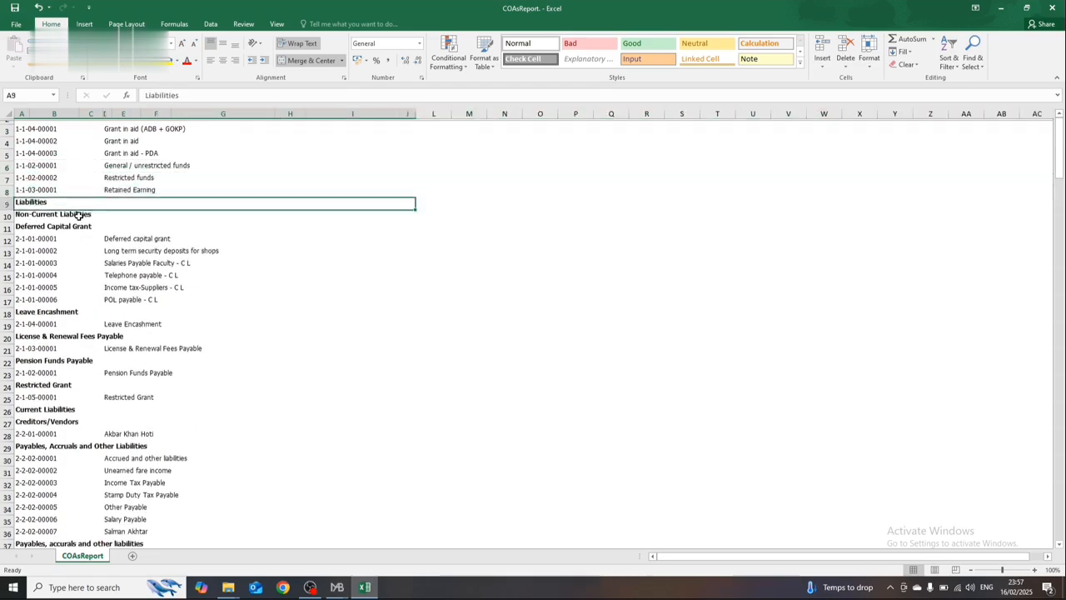
Step: Delete the Liabilities, Non-Current Liabilities, and Deferred Capital Grant heading rows above account 2-1-01-00001
{"action": "key", "text": "Down"}
{"action": "key", "text": "shift+Down"}
{"action": "key", "text": "shift+Down"}
{"action": "key", "text": "shift+space"}
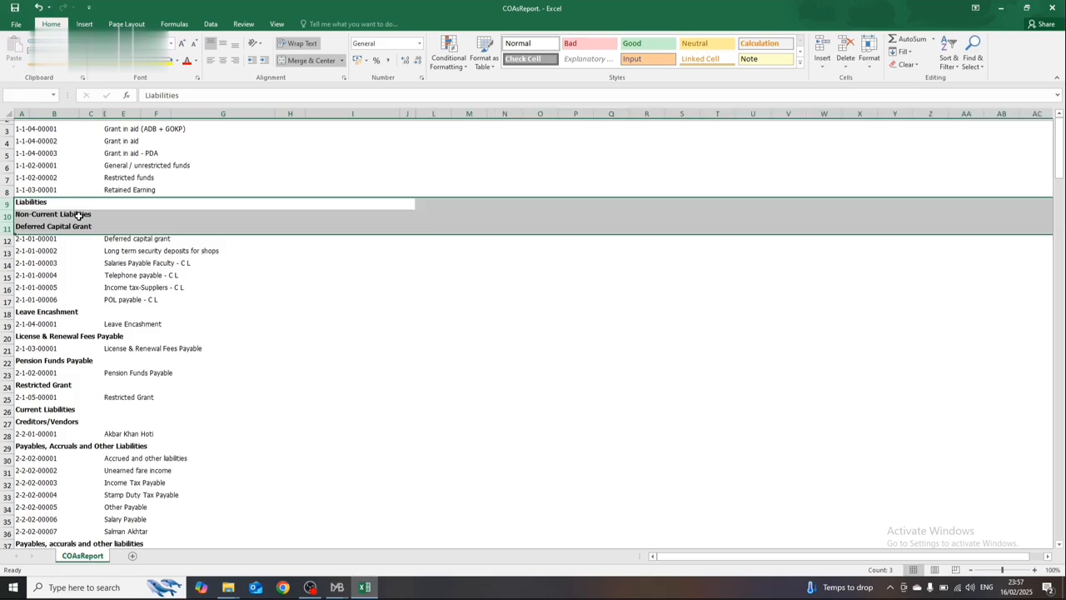
{"action": "key", "text": "ctrl+minus"}
{"action": "key", "text": "Up"}
{"action": "key", "text": "Up"}
{"action": "key", "text": "Up"}
{"action": "key", "text": "Up"}
{"action": "key", "text": "Right"}
{"action": "key", "text": "Right"}
{"action": "key", "text": "Right"}
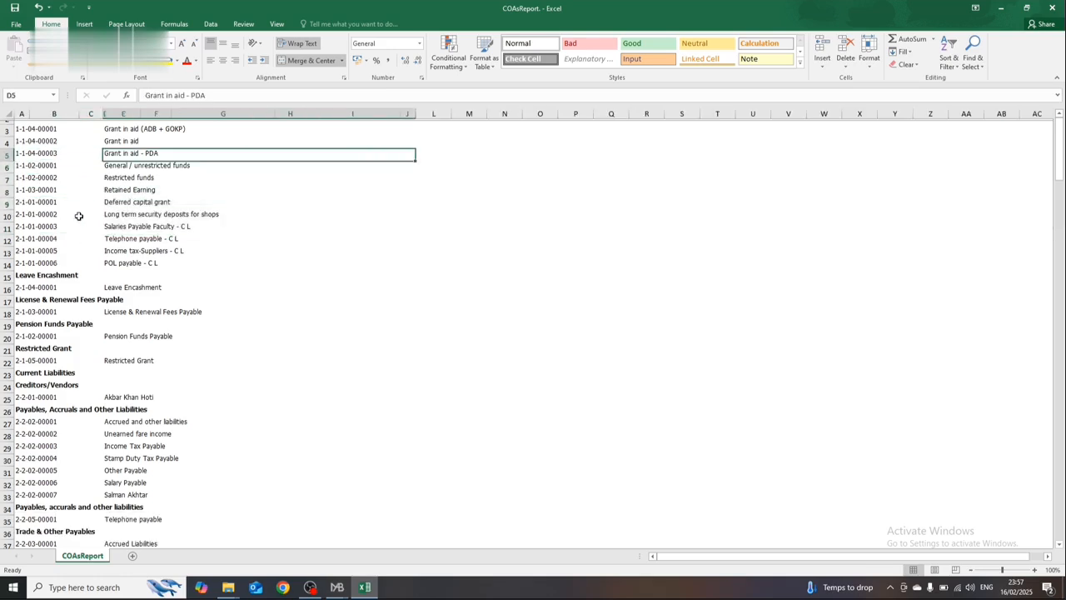
{"action": "key", "text": "Up"}
{"action": "key", "text": "Up"}
{"action": "key", "text": "Up"}
{"action": "key", "text": "Right"}
{"action": "key", "text": "Right"}
{"action": "key", "text": "Right"}
{"action": "key", "text": "Right"}
{"action": "key", "text": "Right"}
{"action": "key", "text": "Right"}
{"action": "key", "text": "Right"}
{"action": "key", "text": "Down"}
{"action": "key", "text": "Down"}
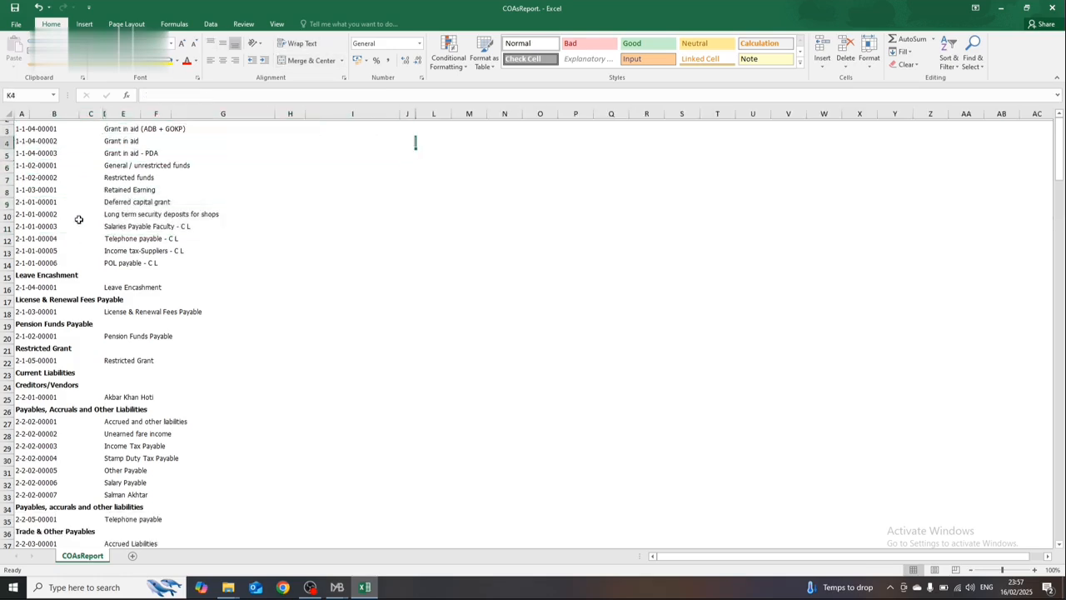
Step: Add a new sheet and copy the account descriptions from Grant in aid (ADB + GOKP) through POL payable - C L into it from B1
{"action": "left_click", "coordinate": [132, 555]}
{"action": "left_click", "coordinate": [83, 555]}
{"action": "left_click", "coordinate": [114, 128]}
{"action": "key", "text": "shift+Down"}
{"action": "key", "text": "shift+Down"}
{"action": "key", "text": "shift+Down"}
{"action": "key", "text": "shift+Down"}
{"action": "key", "text": "shift+Down"}
{"action": "key", "text": "shift+Down"}
{"action": "key", "text": "shift+Down"}
{"action": "key", "text": "shift+Down"}
{"action": "key", "text": "shift+Down"}
{"action": "key", "text": "shift+Down"}
{"action": "key", "text": "shift+Down"}
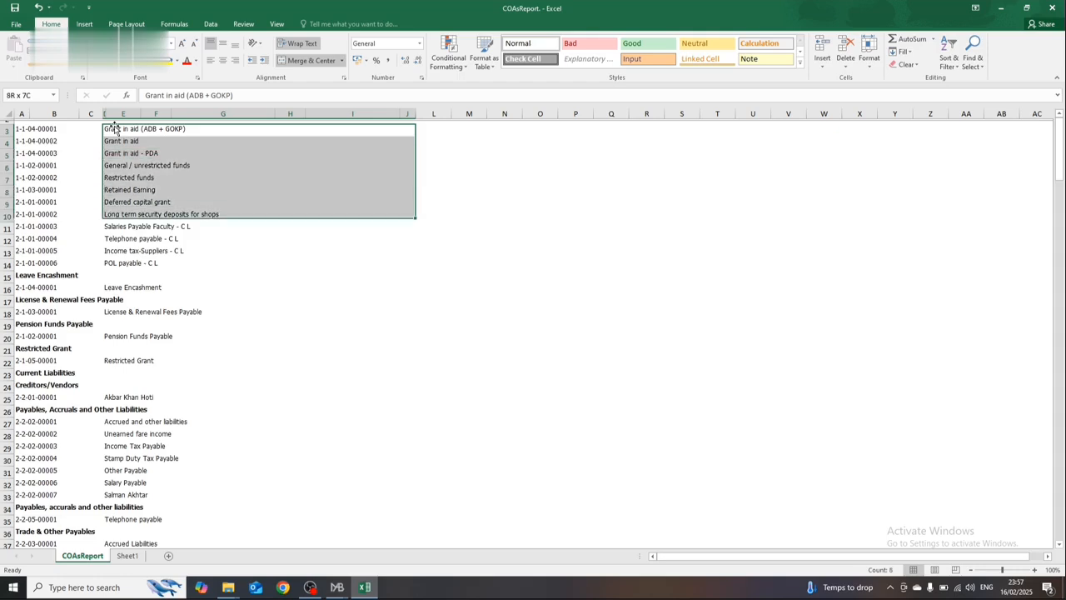
{"action": "key", "text": "ctrl+c"}
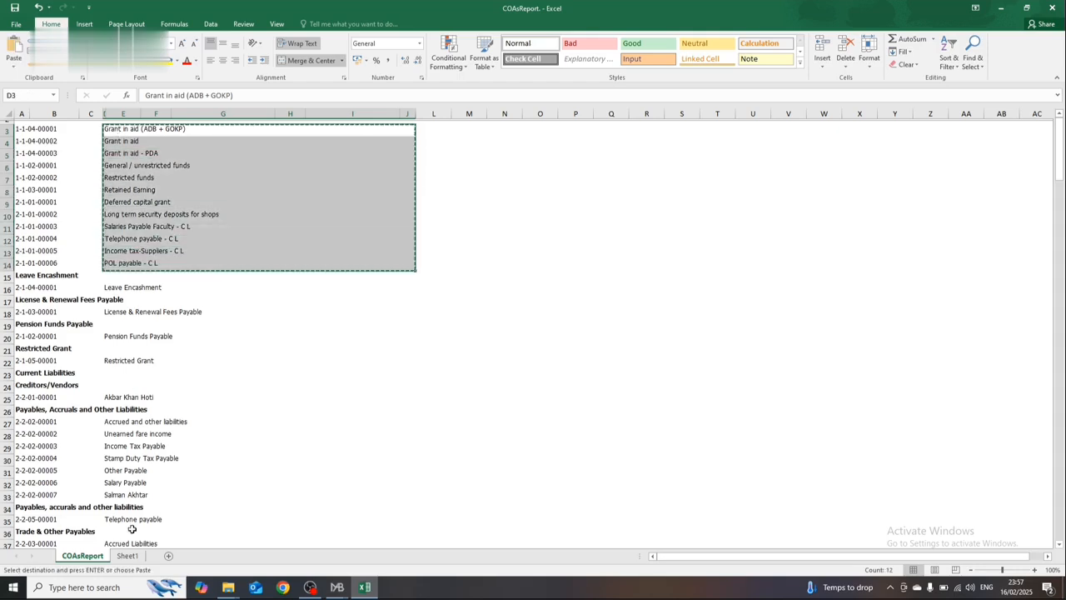
{"action": "left_click", "coordinate": [127, 556]}
{"action": "key", "text": "Right"}
{"action": "key", "text": "Return"}
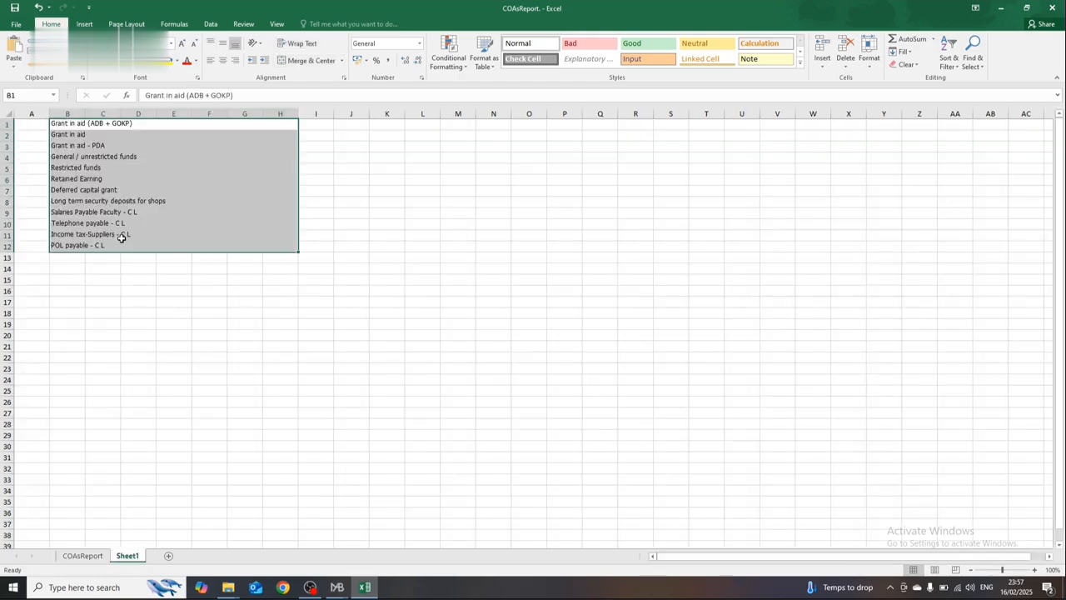
Step: Unmerge the pasted description cells and fit column B's width to its contents
{"action": "left_click", "coordinate": [308, 60]}
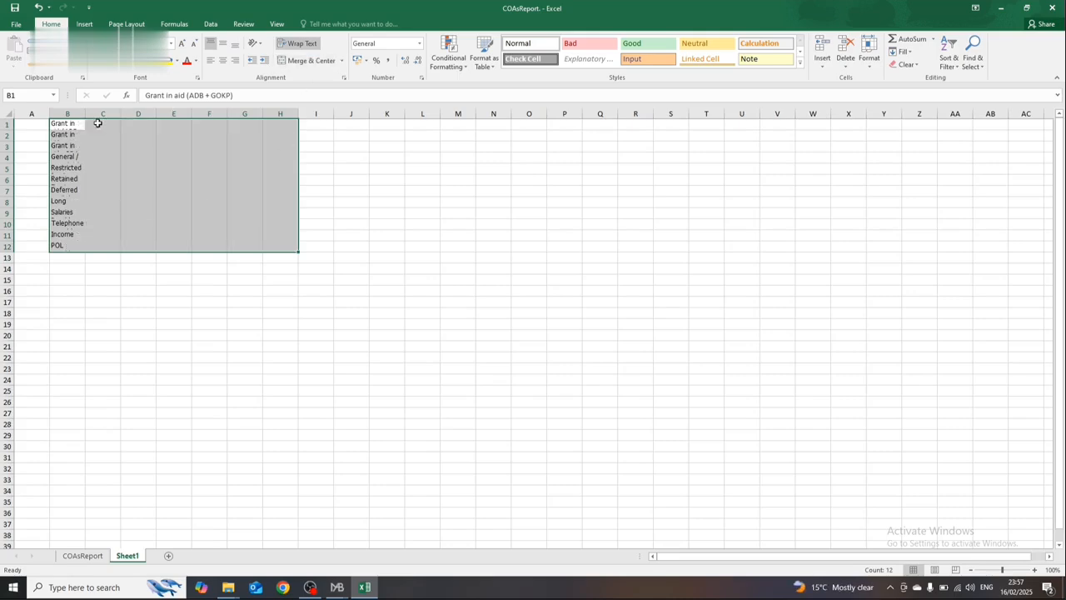
{"action": "double_click", "coordinate": [87, 119]}
{"action": "left_click", "coordinate": [181, 176]}
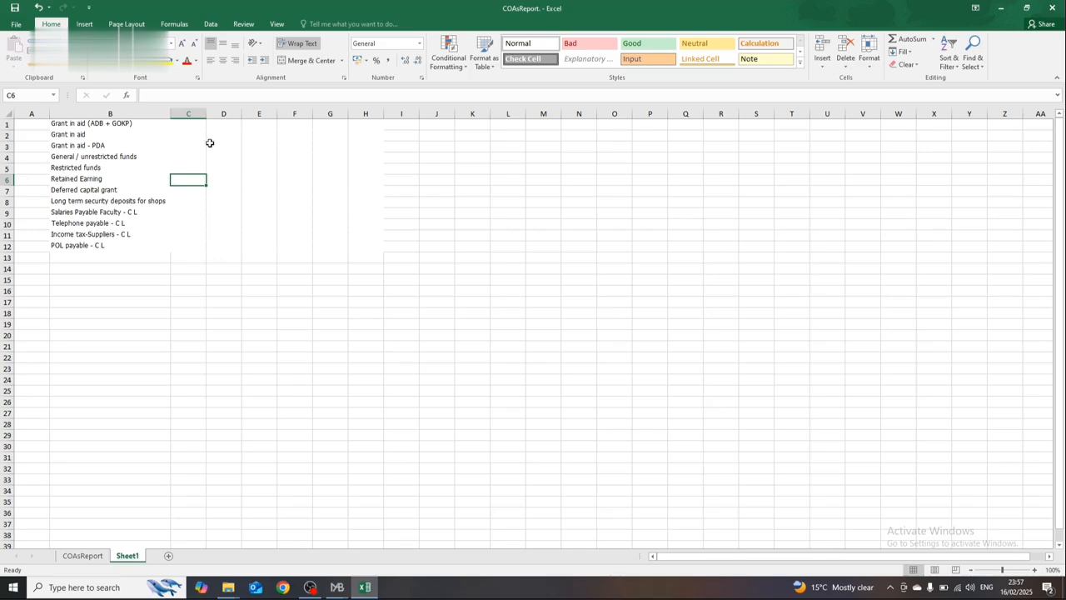
{"action": "left_click_drag", "start_coordinate": [187, 133], "coordinate": [112, 124]}
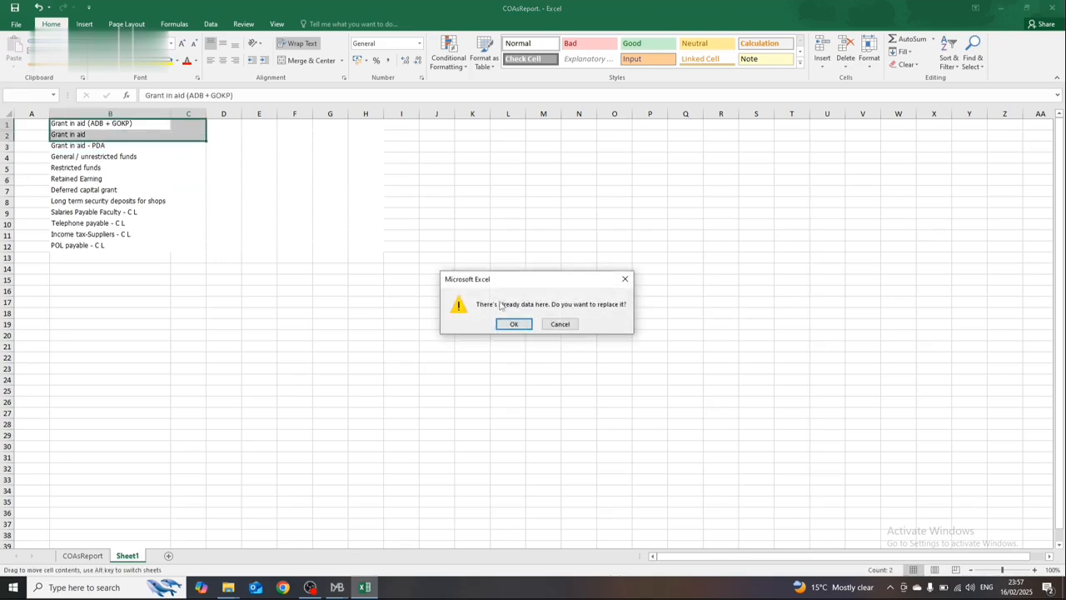
{"action": "left_click", "coordinate": [570, 327]}
{"action": "left_click", "coordinate": [152, 188]}
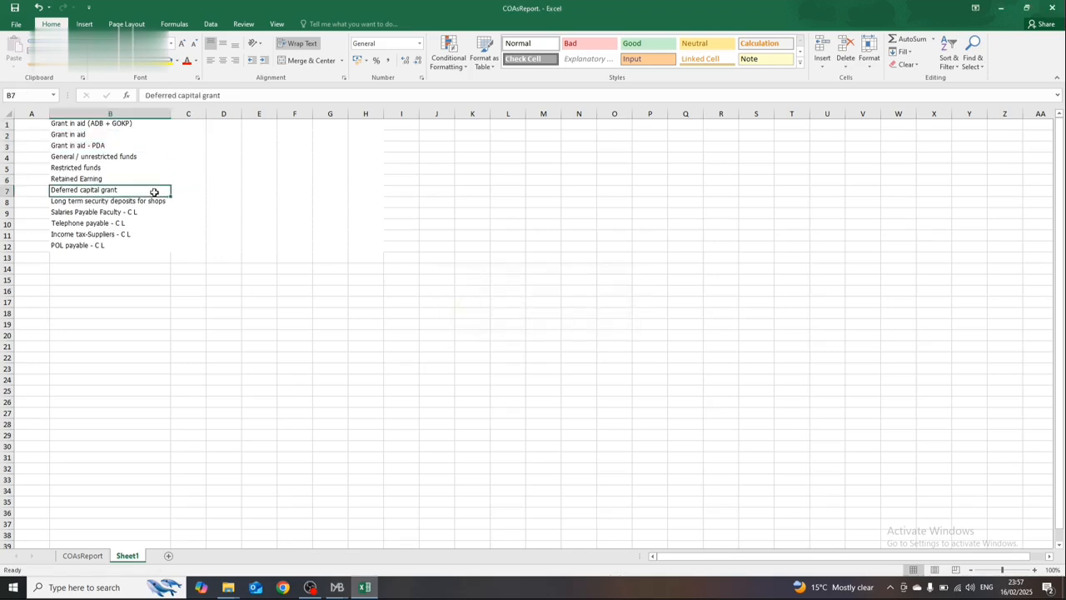
Step: Remove the leftover empty pasted columns D through H beside the account descriptions
{"action": "left_click", "coordinate": [109, 122]}
{"action": "left_click", "coordinate": [186, 123]}
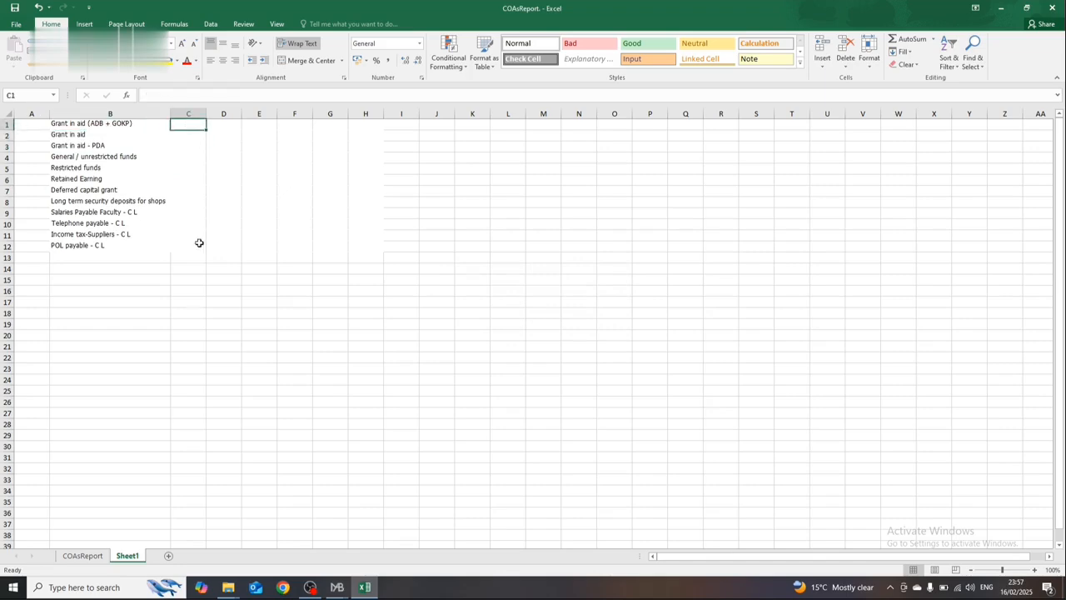
{"action": "left_click", "coordinate": [234, 112]}
{"action": "key", "text": "shift+Right"}
{"action": "key", "text": "shift+Right"}
{"action": "key", "text": "shift+Right"}
{"action": "key", "text": "shift+Right"}
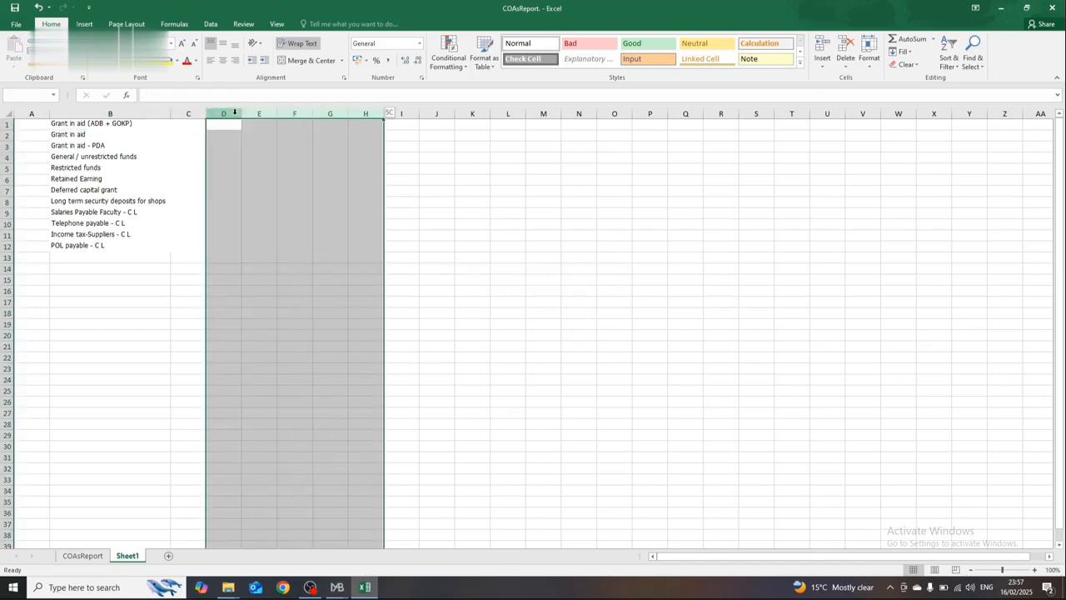
Step: Copy account codes 1-1-04-00001 through 2-1-01-00006 from the COAsReport sheet into Sheet1 from C1
{"action": "left_click", "coordinate": [86, 556]}
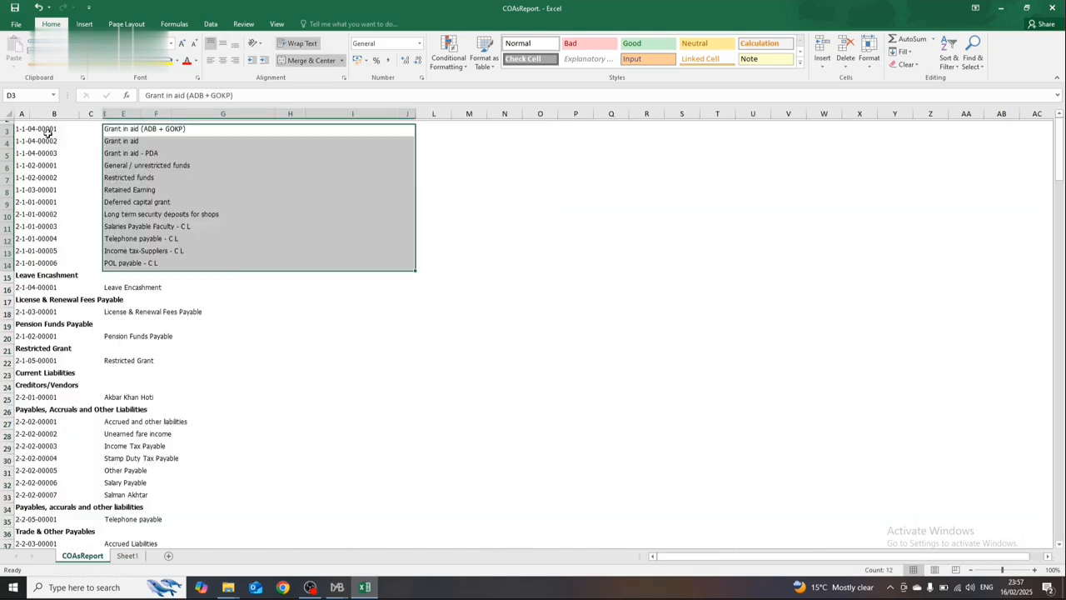
{"action": "left_click", "coordinate": [47, 130]}
{"action": "left_click_drag", "start_coordinate": [47, 131], "coordinate": [54, 263]}
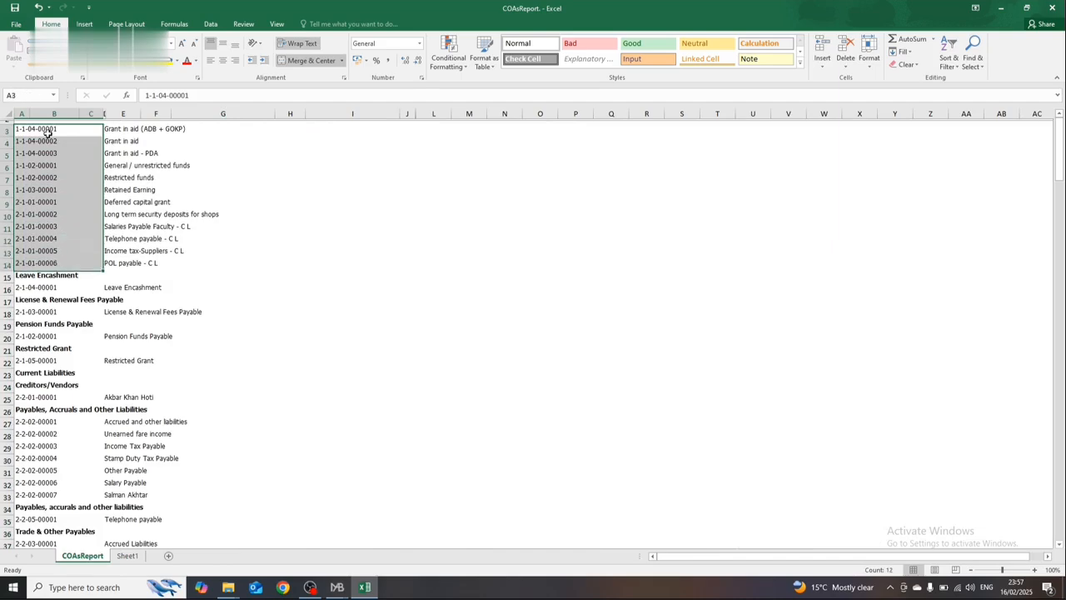
{"action": "key", "text": "ctrl+c"}
{"action": "left_click", "coordinate": [133, 543]}
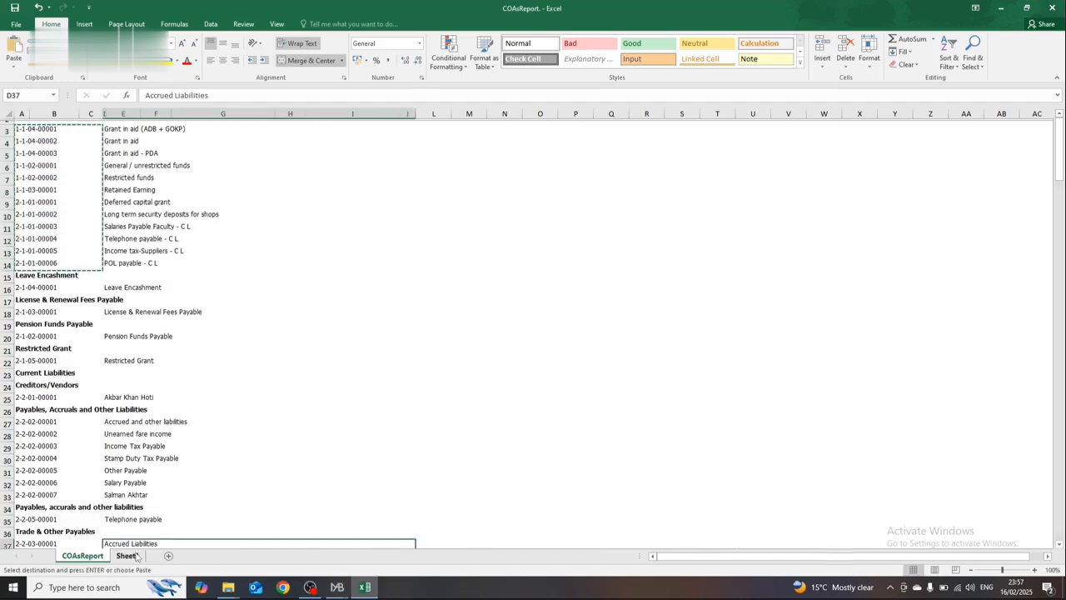
{"action": "left_click", "coordinate": [127, 555]}
{"action": "left_click", "coordinate": [212, 124]}
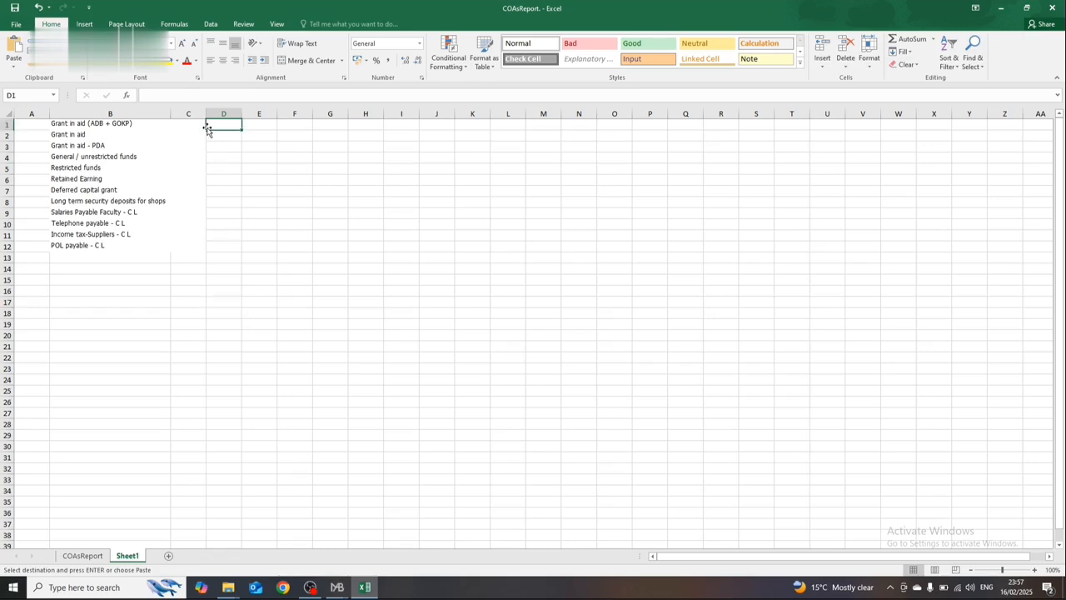
{"action": "left_click", "coordinate": [202, 124]}
{"action": "key", "text": "ctrl+v"}
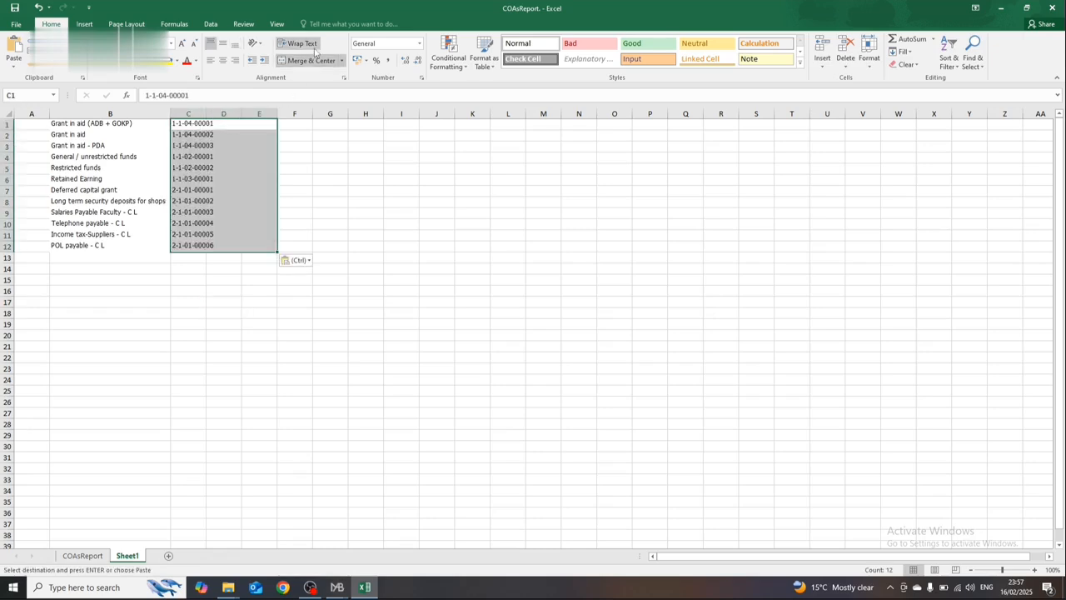
{"action": "key", "text": "Escape"}
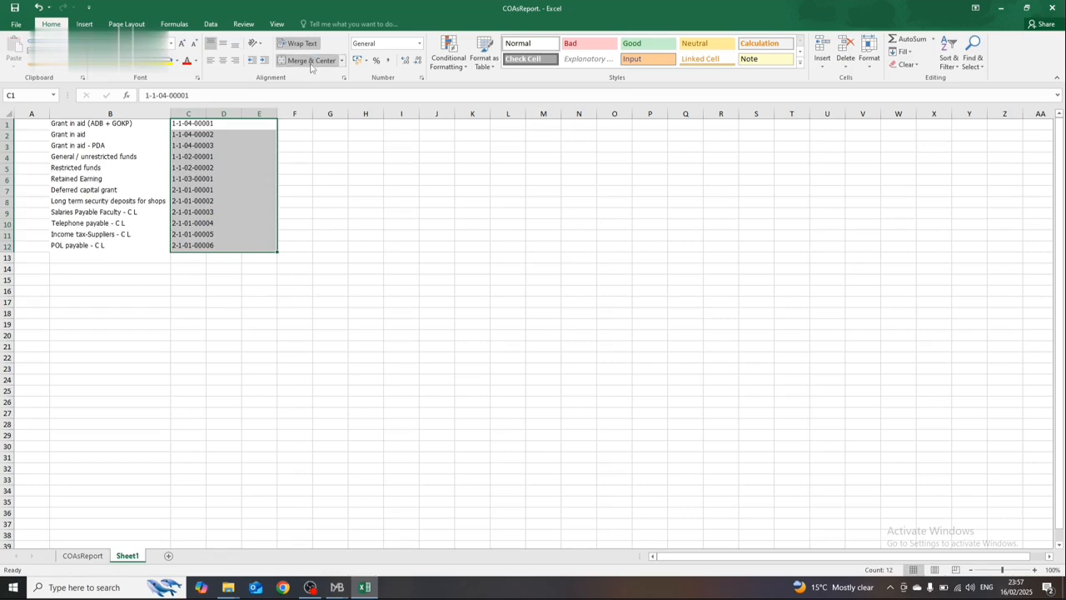
Step: Unmerge and unwrap the pasted account codes and remove the leftover empty columns beside them
{"action": "left_click", "coordinate": [311, 64]}
{"action": "left_click", "coordinate": [306, 44]}
{"action": "left_click", "coordinate": [259, 168]}
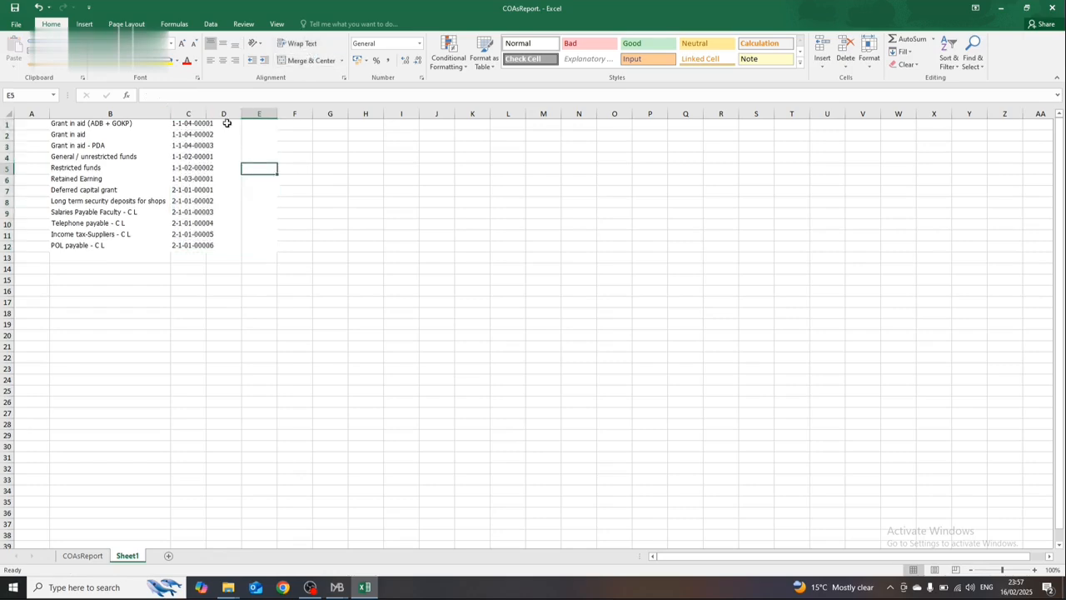
{"action": "left_click", "coordinate": [224, 113]}
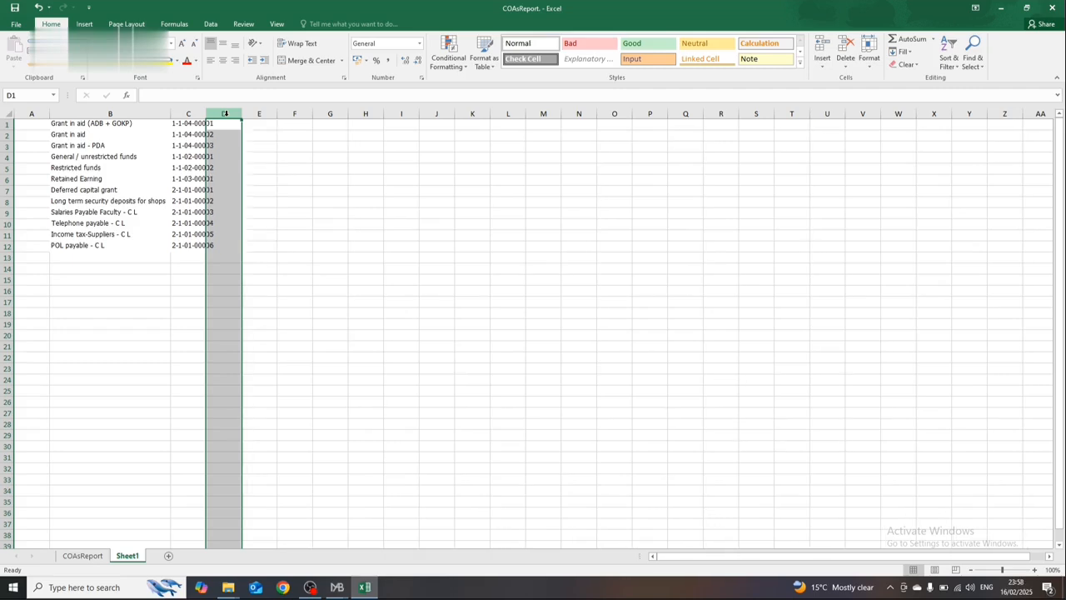
Step: Apply all borders to the account descriptions and codes in B1:C12 and fit column C's width to its contents
{"action": "left_click_drag", "start_coordinate": [176, 123], "coordinate": [73, 131]}
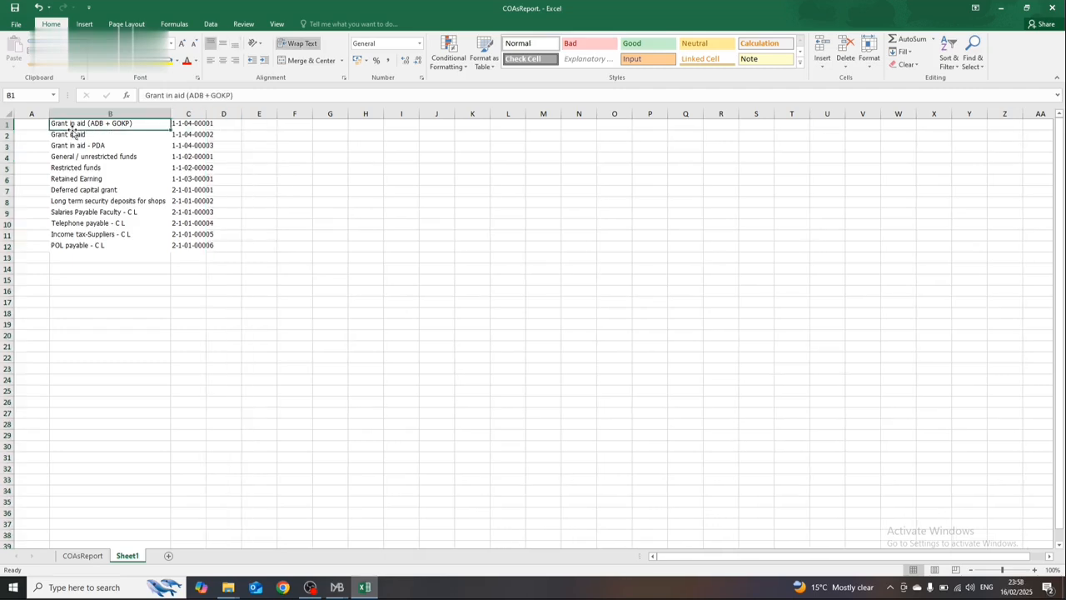
{"action": "key", "text": "shift+Down"}
{"action": "key", "text": "shift+Down"}
{"action": "key", "text": "shift+Down"}
{"action": "key", "text": "shift+Down"}
{"action": "key", "text": "shift+Down"}
{"action": "key", "text": "shift+Down"}
{"action": "key", "text": "shift+Down"}
{"action": "key", "text": "shift+Down"}
{"action": "key", "text": "shift+Down"}
{"action": "key", "text": "shift+Down"}
{"action": "key", "text": "shift+Down"}
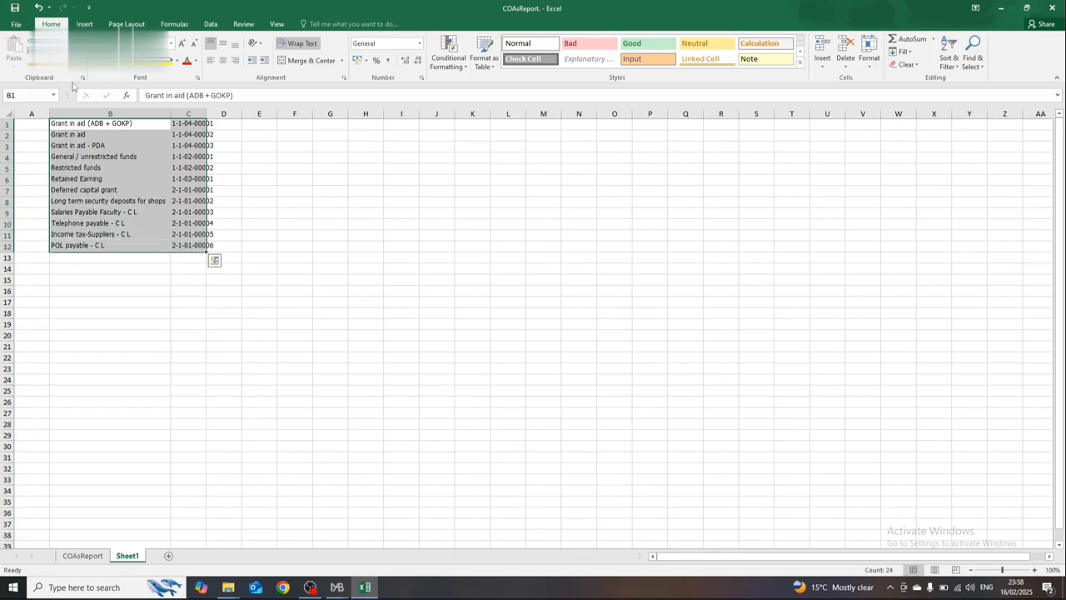
{"action": "left_click", "coordinate": [147, 60]}
{"action": "double_click", "coordinate": [211, 116]}
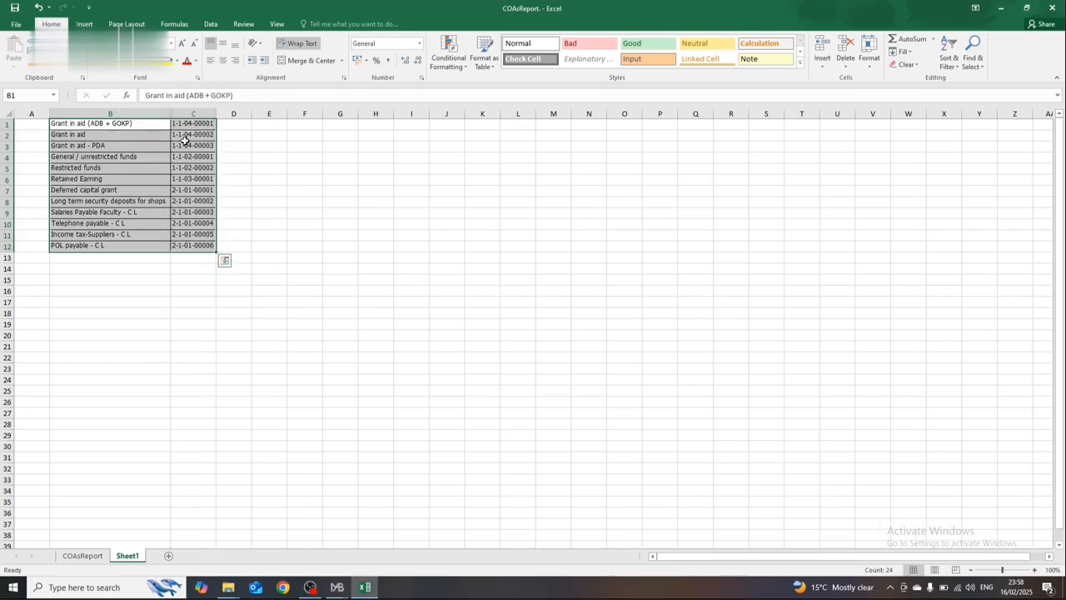
Step: Insert a blank row above the first account and leave the list without filters
{"action": "left_click", "coordinate": [33, 132]}
{"action": "left_click", "coordinate": [33, 124]}
{"action": "key", "text": "shift+space"}
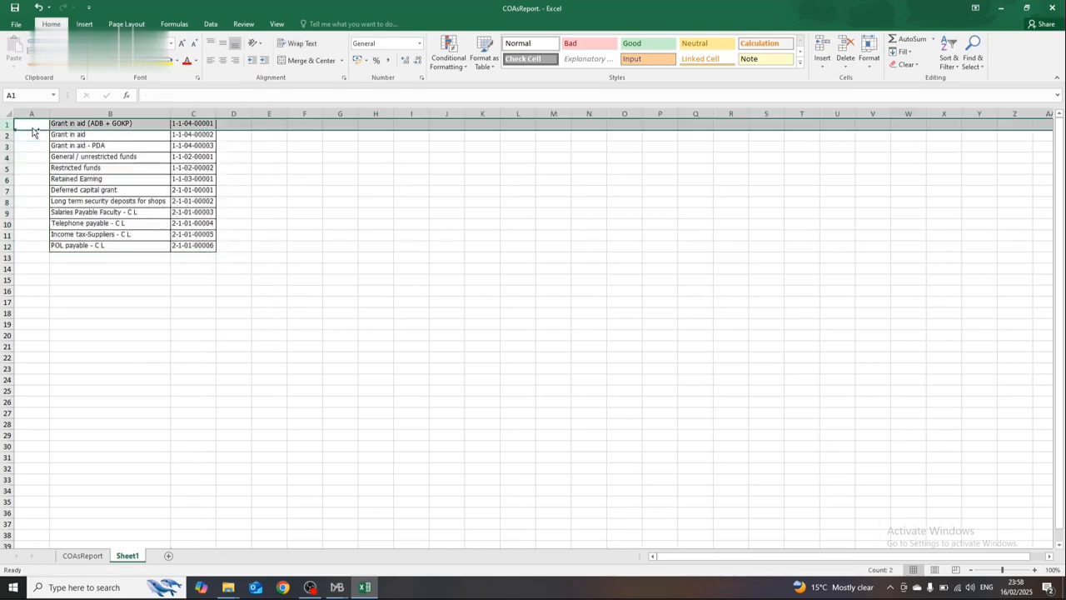
{"action": "key", "text": "ctrl+shift+l"}
{"action": "key", "text": "ctrl+shift+="}
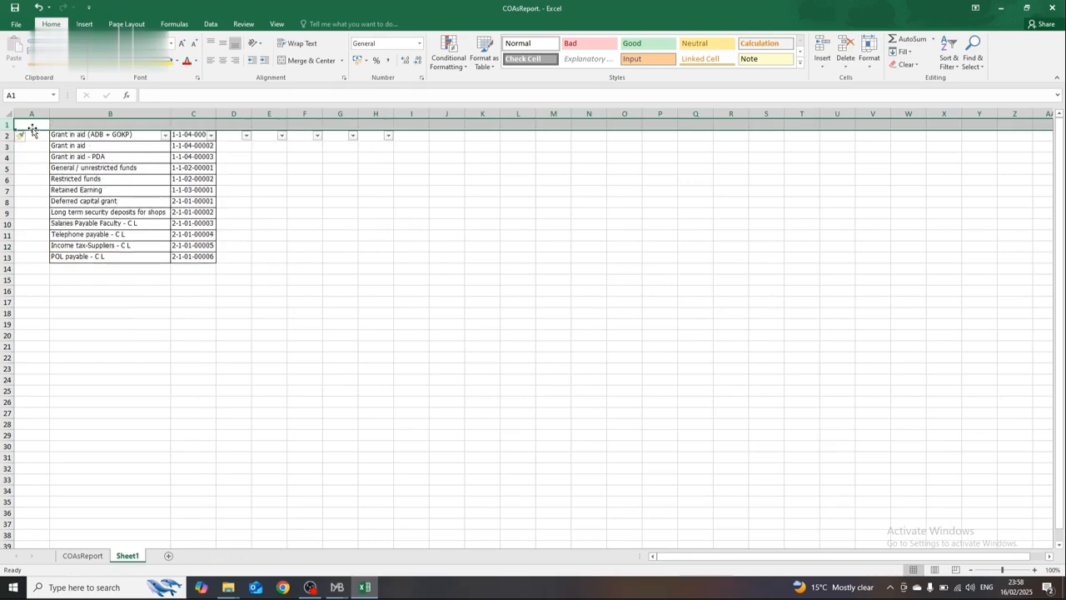
{"action": "left_click", "coordinate": [33, 129]}
{"action": "key", "text": "Down"}
{"action": "key", "text": "Right"}
{"action": "key", "text": "shift+space"}
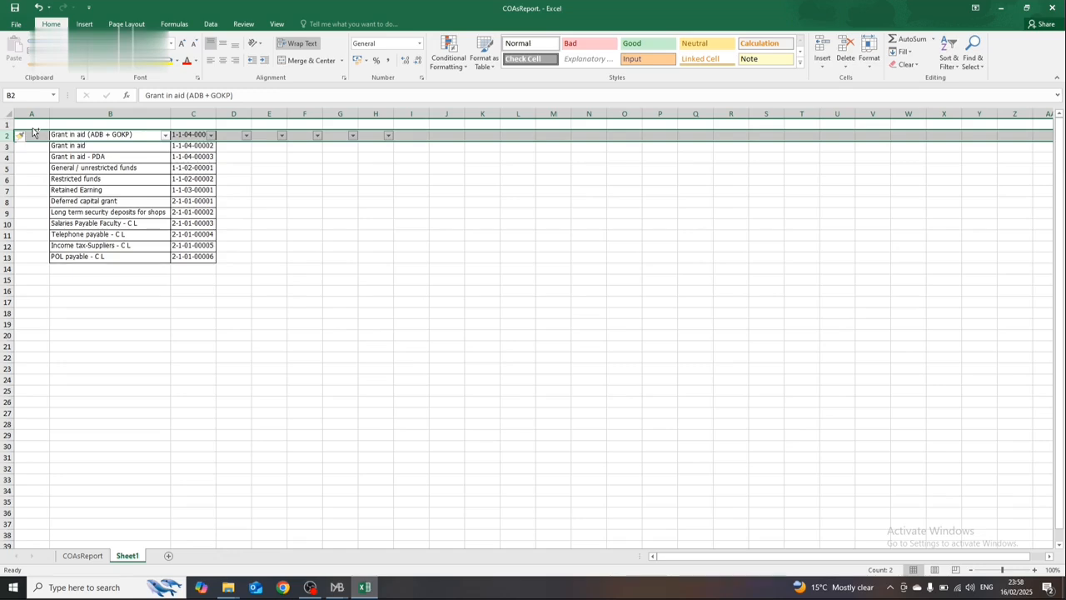
{"action": "left_click", "coordinate": [32, 127]}
{"action": "key", "text": "ctrl+shift+l"}
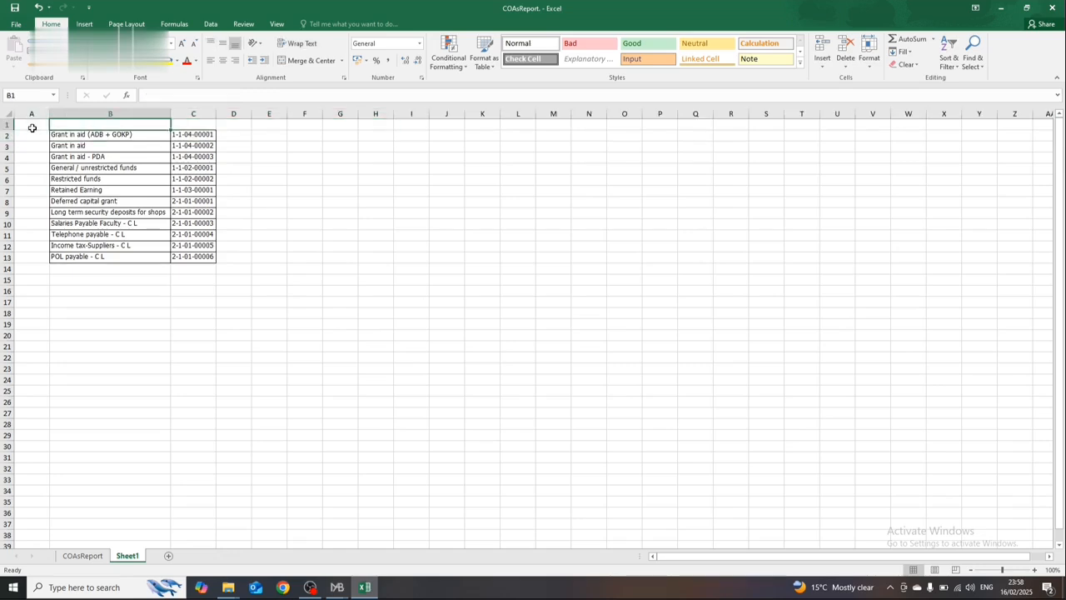
Step: Enter the column headers Head, Account and Account Code in A1, B1 and C1
{"action": "key", "text": "Right"}
{"action": "left_click", "coordinate": [32, 125]}
{"action": "type", "text": "Head"}
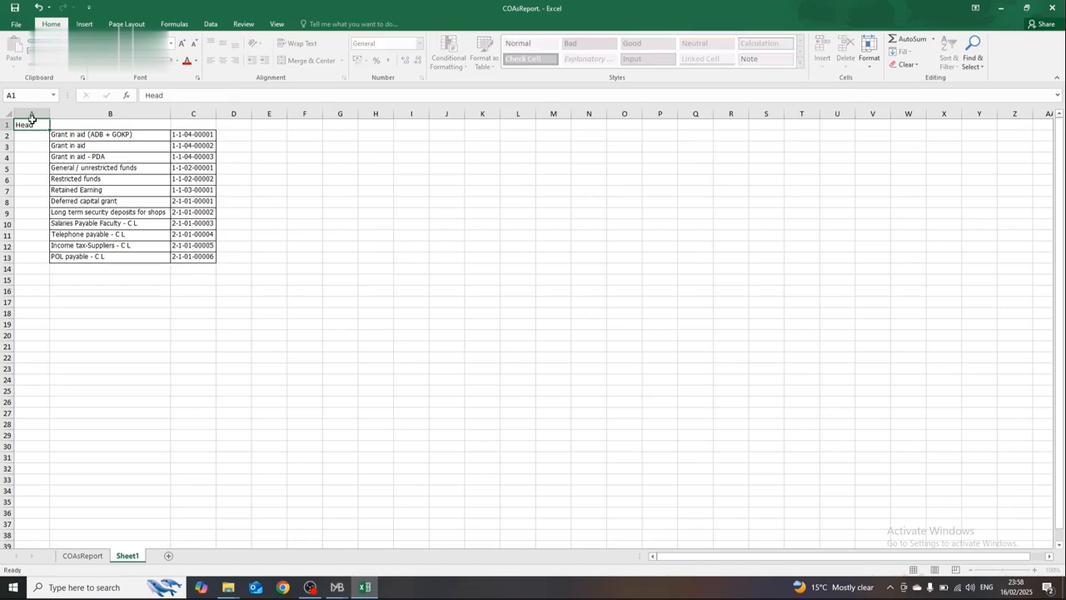
{"action": "key", "text": "Tab"}
{"action": "type", "text": "Accoun"}
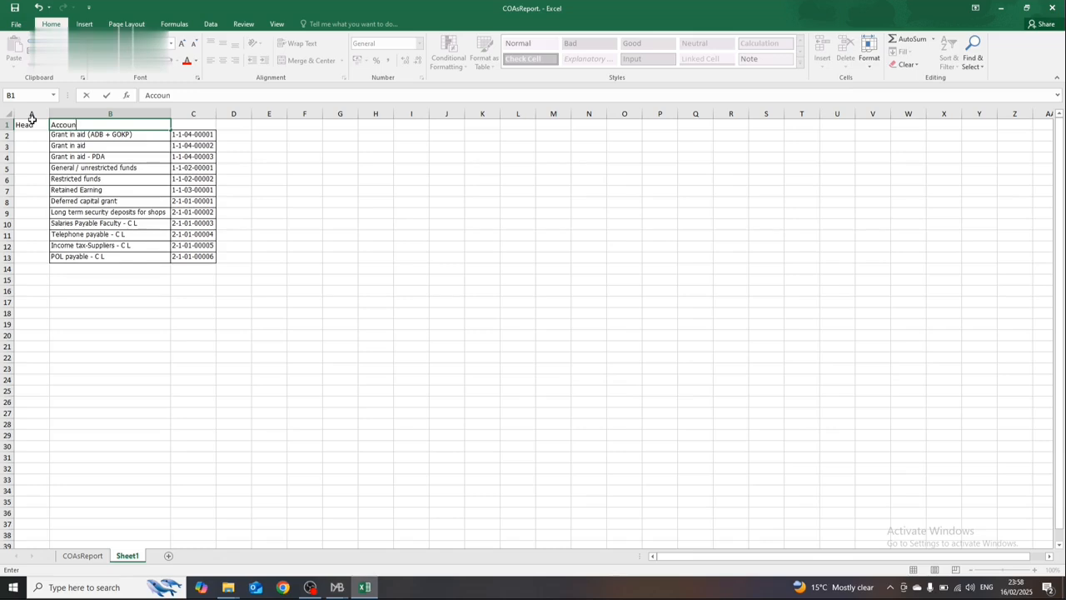
{"action": "type", "text": "t"}
{"action": "key", "text": "Tab"}
{"action": "type", "text": "A"}
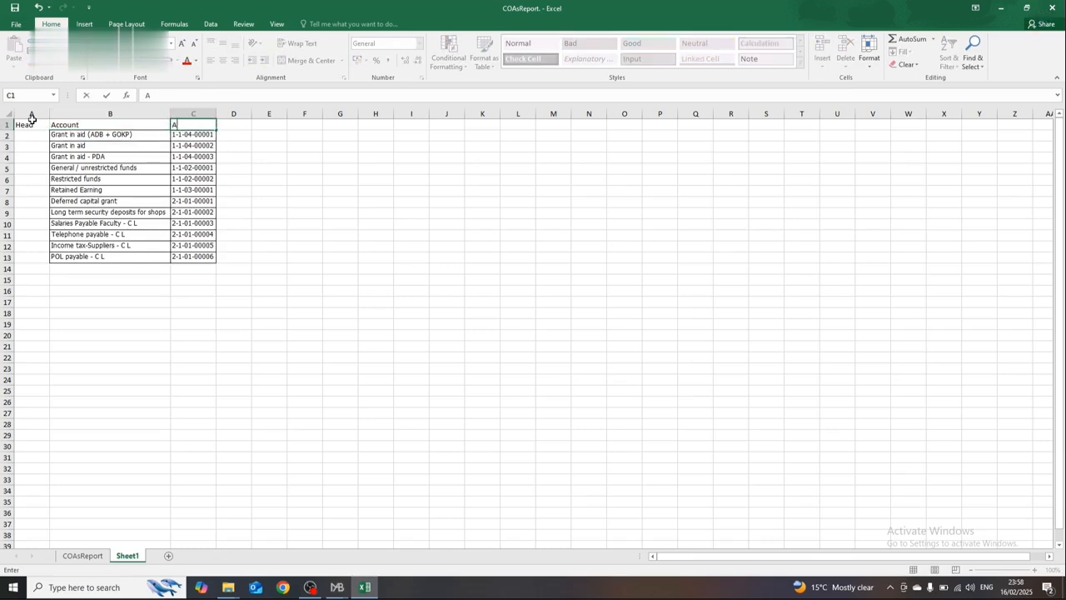
{"action": "type", "text": "ccount Code"}
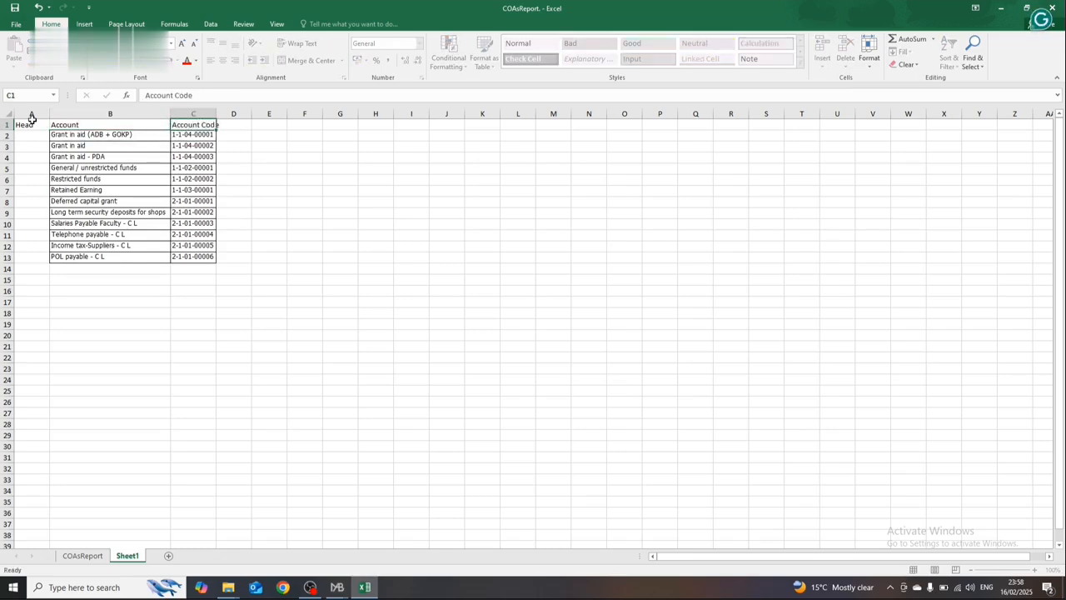
{"action": "key", "text": "Return"}
{"action": "left_click", "coordinate": [30, 122]}
{"action": "key", "text": "Return"}
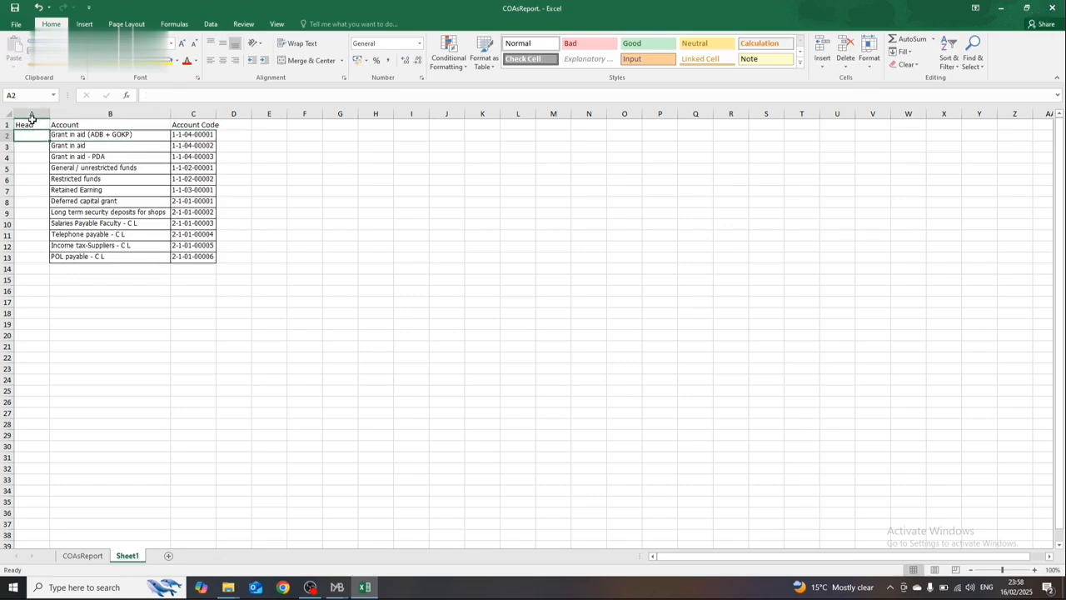
{"action": "type", "text": "E"}
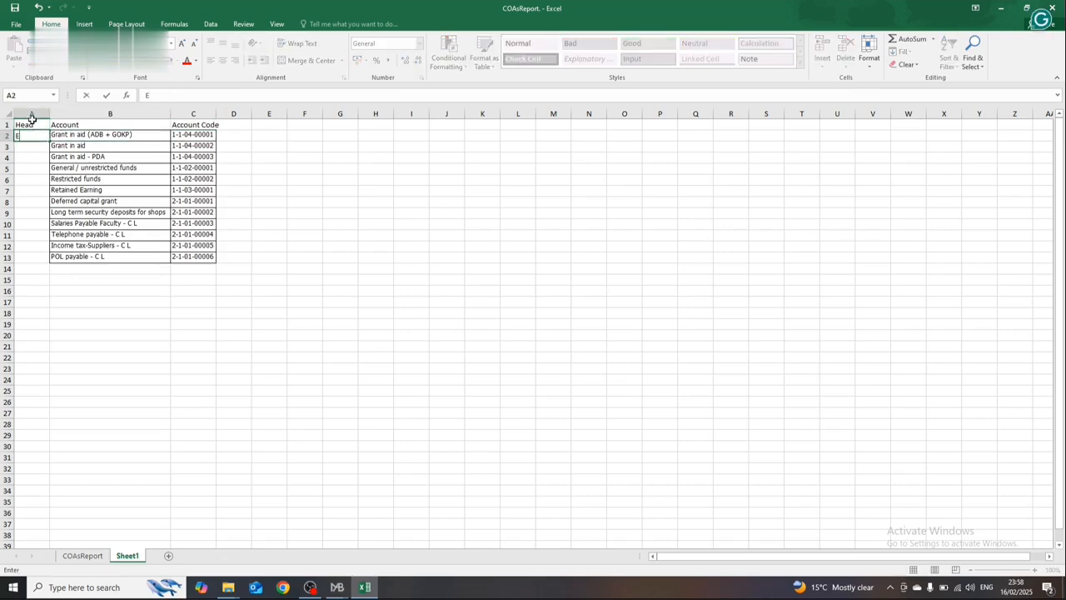
{"action": "type", "text": "qity"}
{"action": "key", "text": "Return"}
{"action": "key", "text": "Up"}
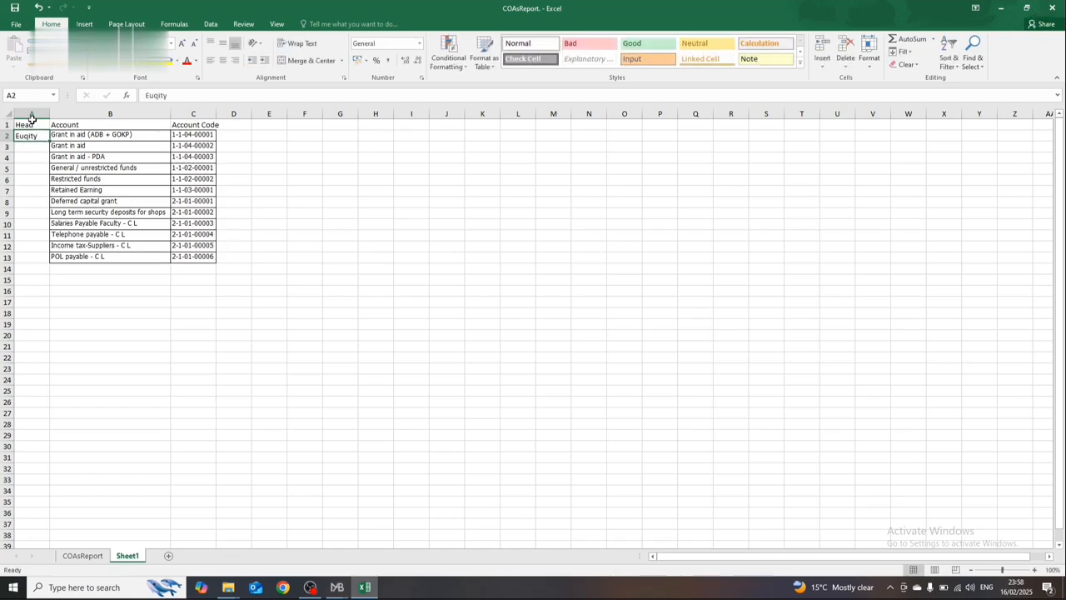
{"action": "key", "text": "Right"}
{"action": "key", "text": "Left"}
{"action": "key", "text": "BackSpace"}
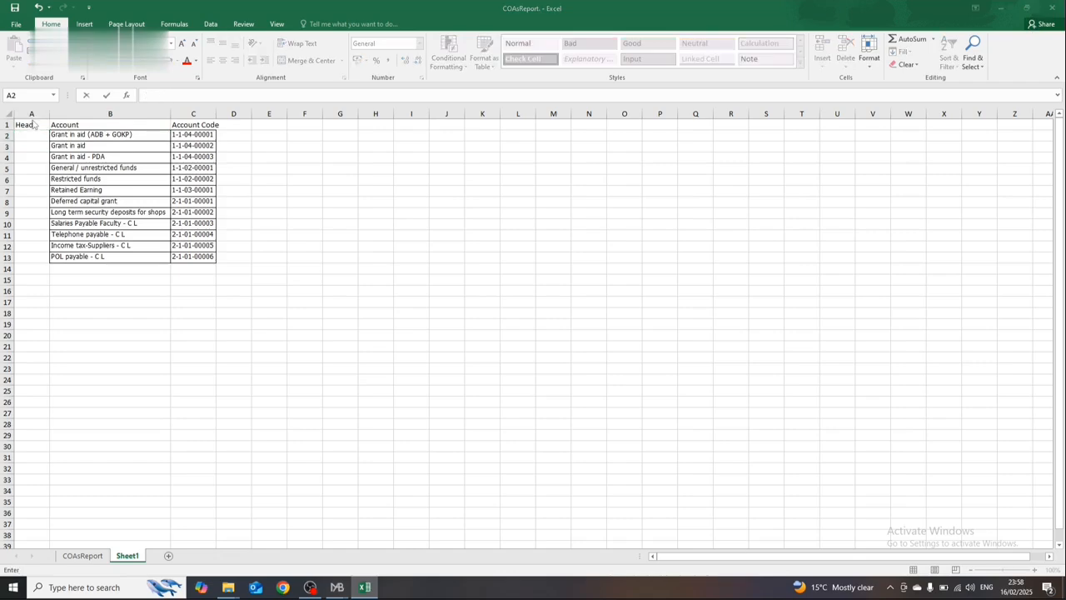
{"action": "key", "text": "alt+Tab"}
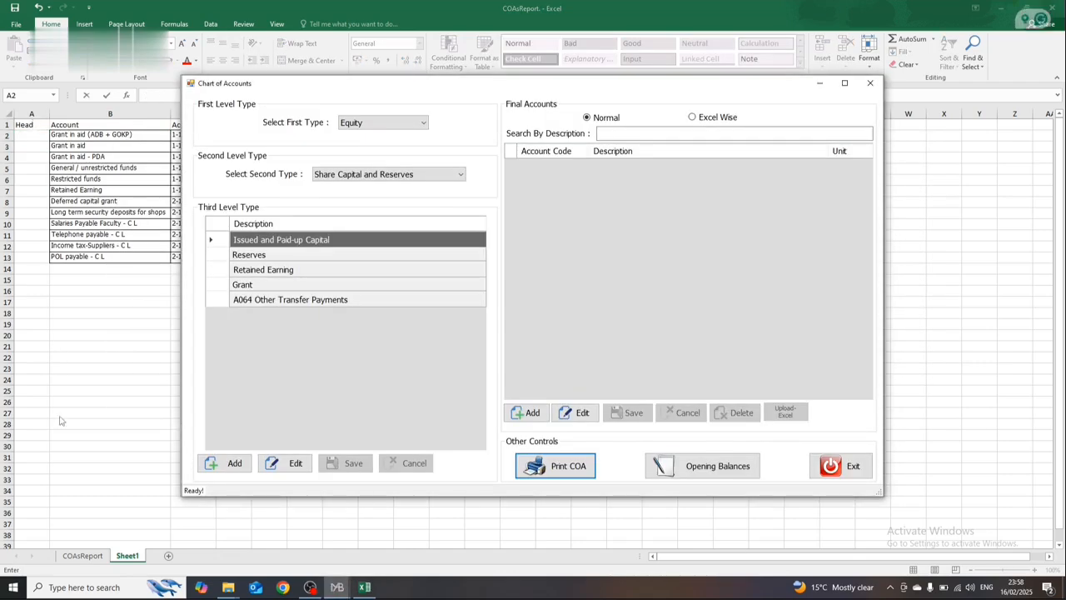
{"action": "key", "text": "alt+Tab"}
{"action": "left_click", "coordinate": [77, 556]}
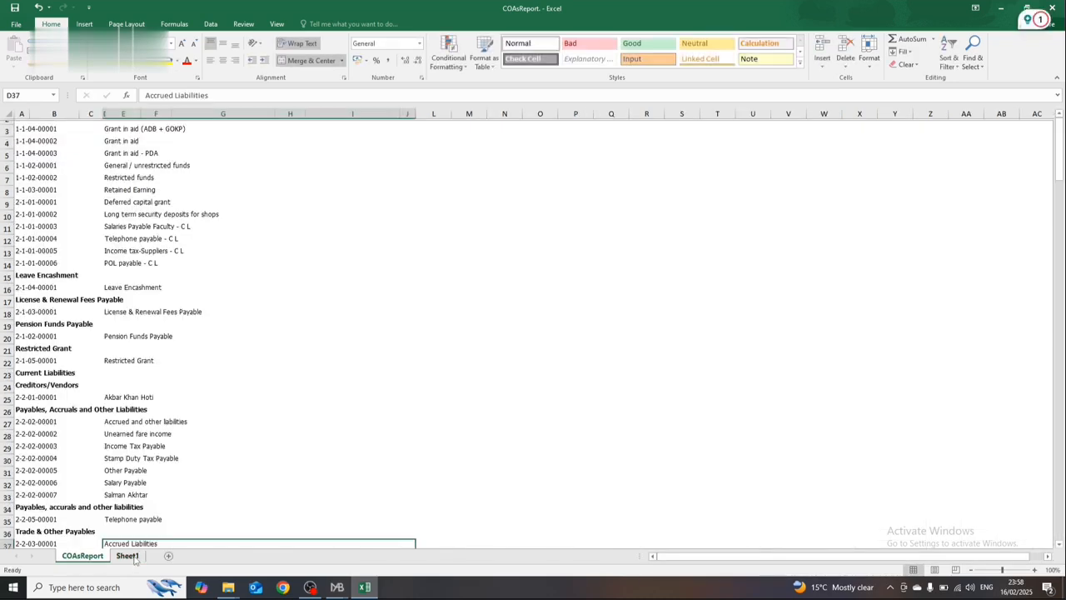
{"action": "left_click", "coordinate": [132, 556]}
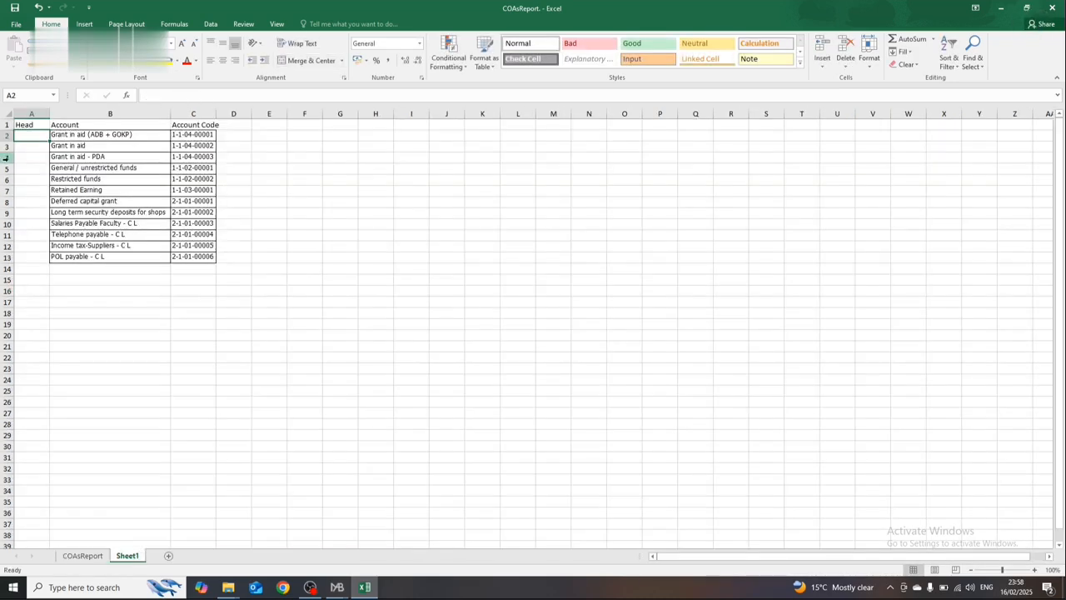
Step: Enter Equity as the head in A2 and copy it down through A13 for all listed accounts
{"action": "type", "text": "Equi"}
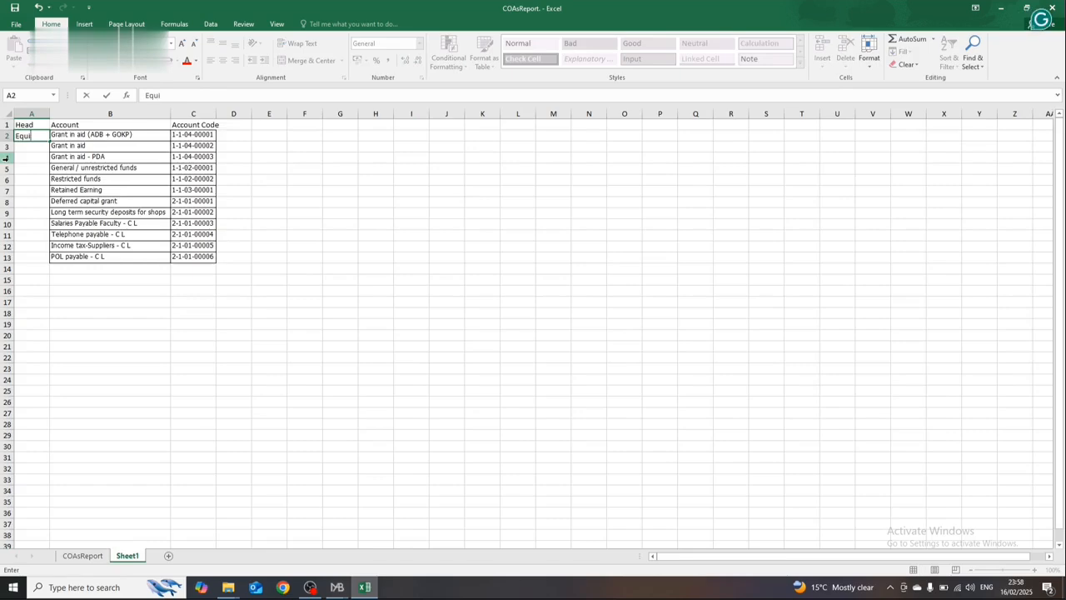
{"action": "type", "text": "ty"}
{"action": "key", "text": "ctrl+Return"}
{"action": "key", "text": "ctrl+c"}
{"action": "key", "text": "Down"}
{"action": "key", "text": "shift+Down"}
{"action": "key", "text": "shift+Down"}
{"action": "key", "text": "shift+Down"}
{"action": "key", "text": "shift+Down"}
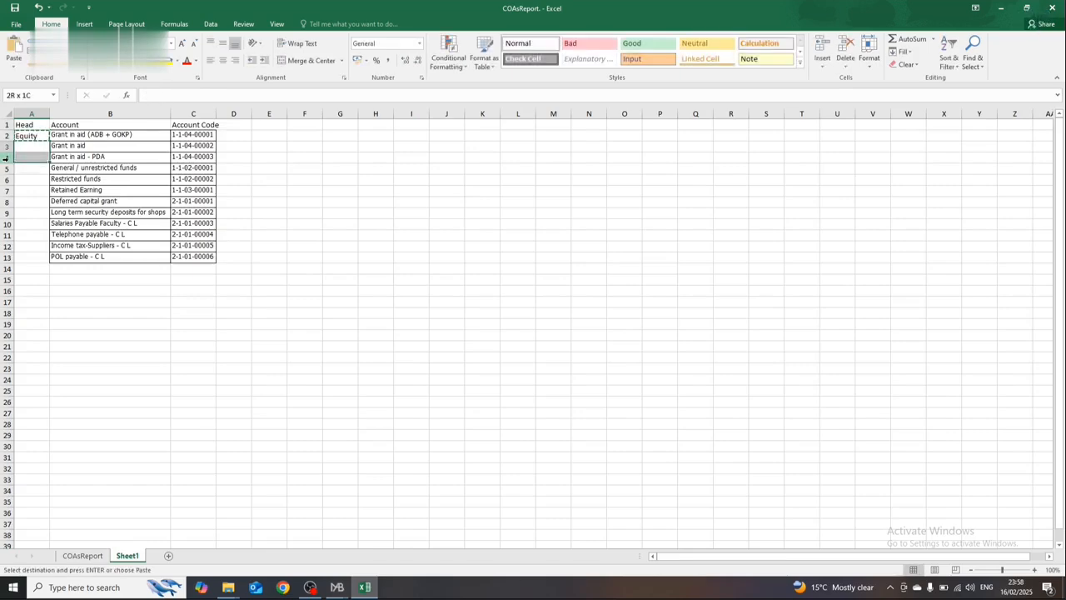
{"action": "key", "text": "shift+Down"}
{"action": "key", "text": "shift+Down"}
{"action": "key", "text": "shift+Down"}
{"action": "key", "text": "shift+Down"}
{"action": "key", "text": "shift+Down"}
{"action": "key", "text": "shift+Down"}
{"action": "key", "text": "Return"}
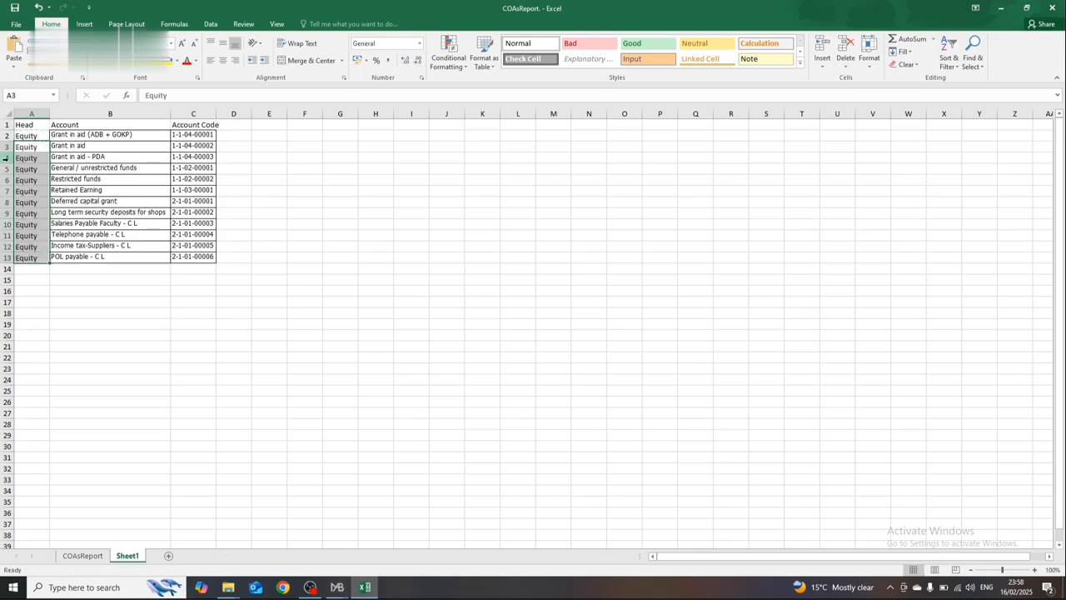
{"action": "key", "text": "Down"}
{"action": "key", "text": "Down"}
{"action": "key", "text": "Down"}
{"action": "key", "text": "Down"}
{"action": "key", "text": "Down"}
{"action": "key", "text": "Down"}
{"action": "key", "text": "Down"}
{"action": "key", "text": "Down"}
{"action": "key", "text": "Down"}
{"action": "key", "text": "Down"}
{"action": "key", "text": "Down"}
{"action": "key", "text": "Down"}
{"action": "key", "text": "Down"}
{"action": "key", "text": "Down"}
{"action": "key", "text": "Down"}
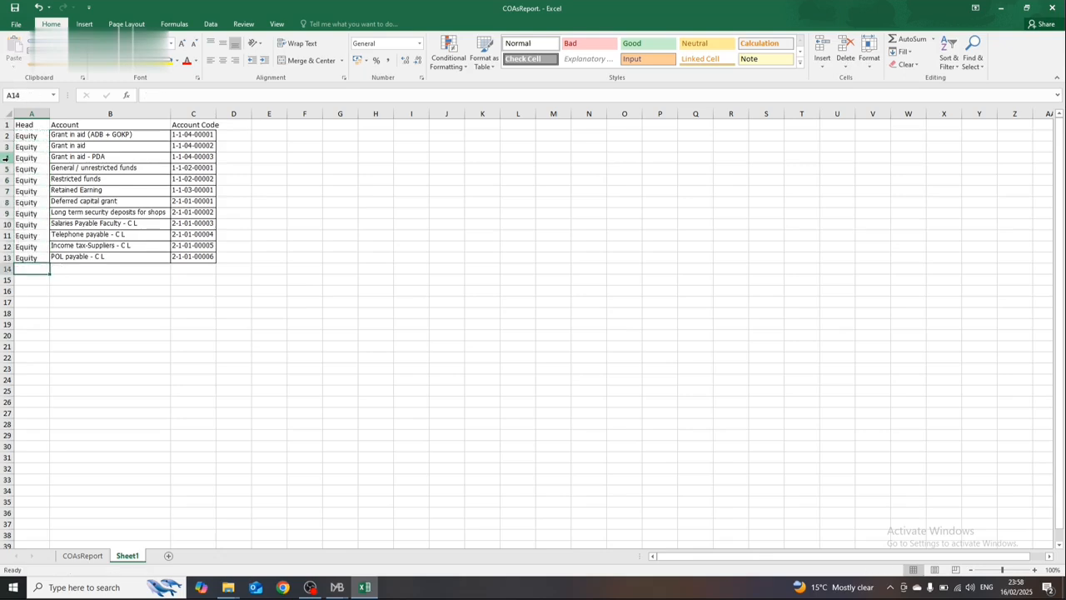
{"action": "key", "text": "Right"}
{"action": "key", "text": "Down"}
{"action": "key", "text": "Down"}
{"action": "key", "text": "Down"}
{"action": "key", "text": "Down"}
{"action": "key", "text": "Down"}
{"action": "key", "text": "Down"}
{"action": "key", "text": "Down"}
{"action": "key", "text": "Down"}
{"action": "key", "text": "Down"}
{"action": "key", "text": "Down"}
{"action": "key", "text": "Down"}
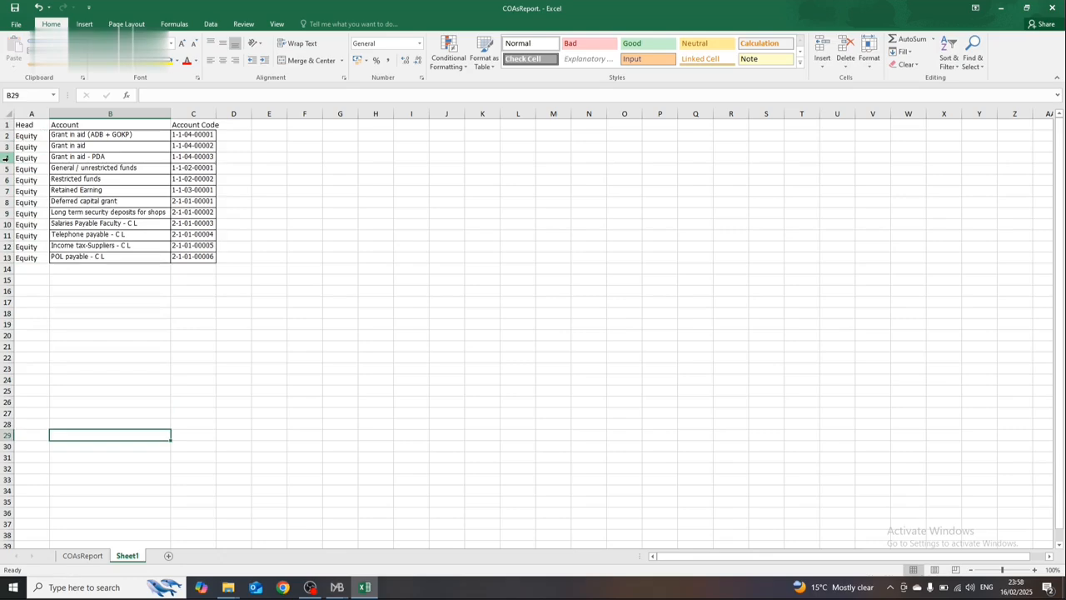
Step: Close the COAsReport workbook and return to the Chart of Accounts window
{"action": "left_click", "coordinate": [292, 280]}
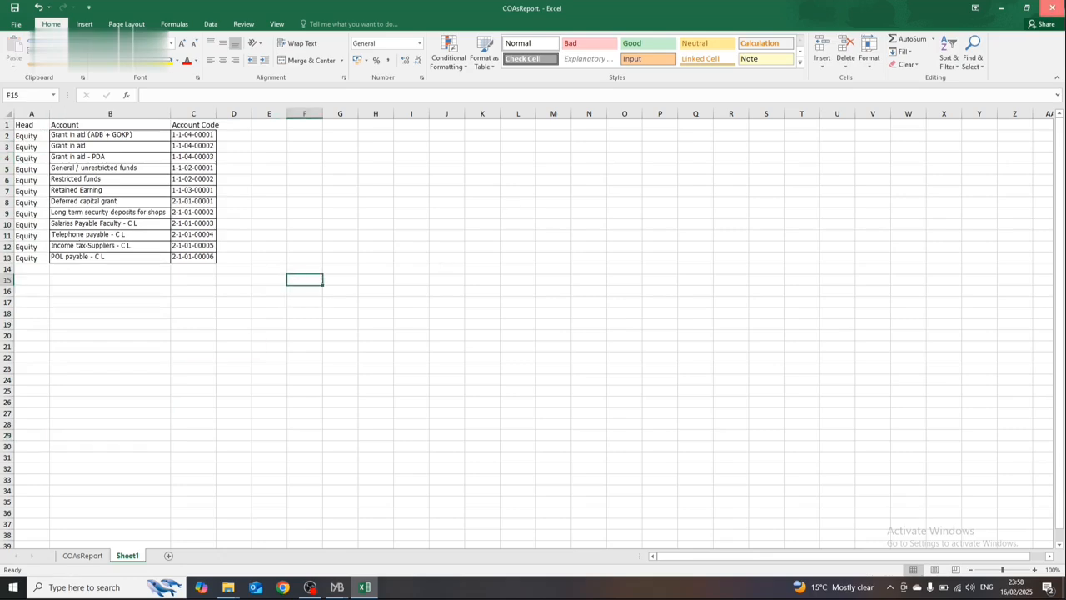
{"action": "left_click", "coordinate": [1051, 7]}
{"action": "key", "text": "Tab"}
{"action": "key", "text": "Tab"}
{"action": "key", "text": "Return"}
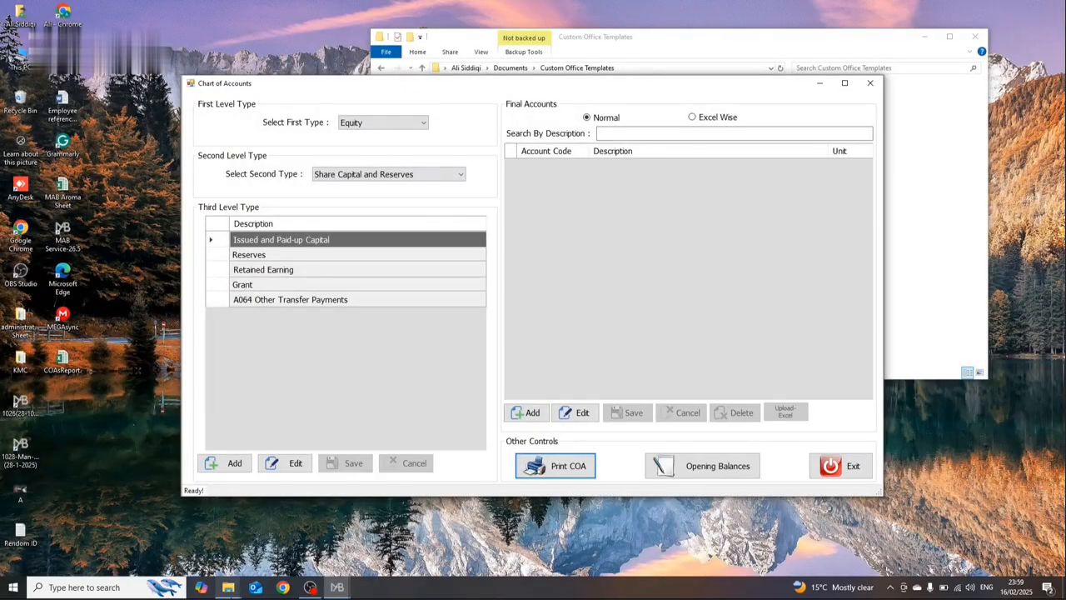
Step: Switch to the Custom Office Templates folder in File Explorer and open the COAsReport workbook
{"action": "mouse_move", "coordinate": [228, 588]}
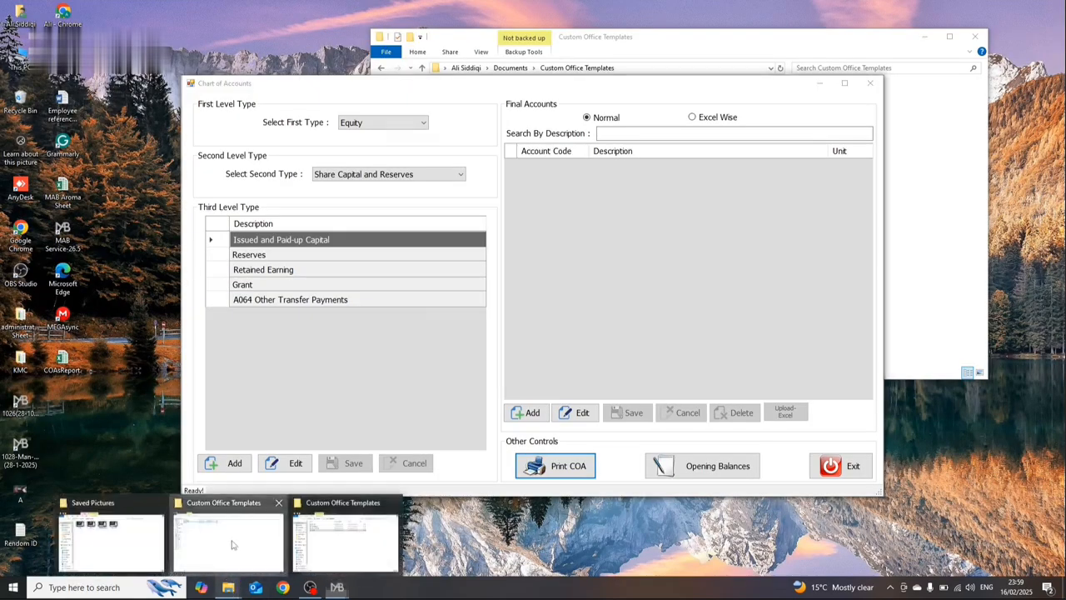
{"action": "left_click", "coordinate": [234, 546]}
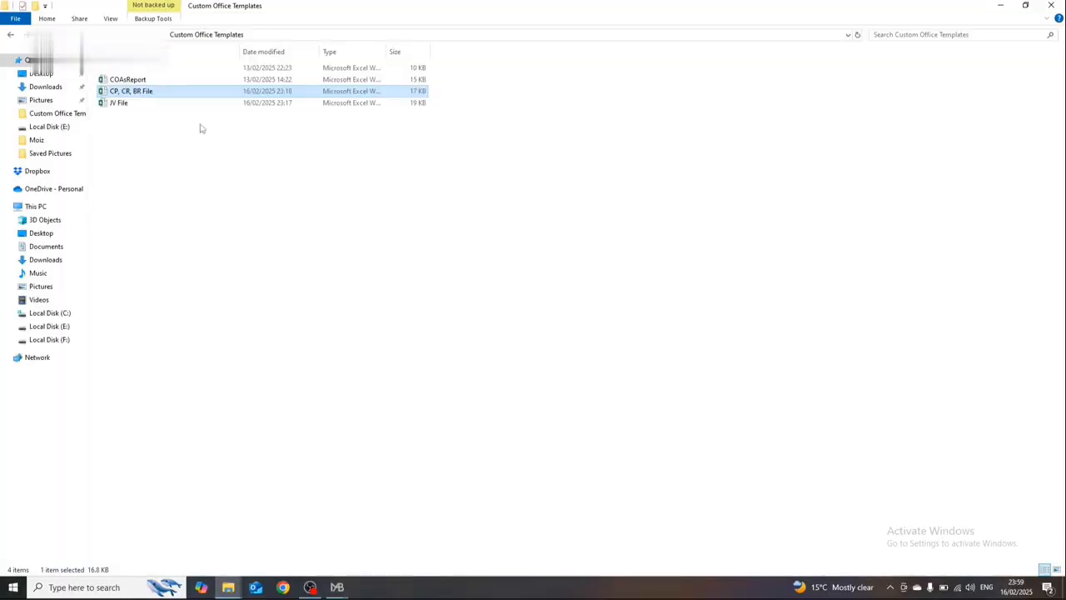
{"action": "left_click", "coordinate": [175, 81]}
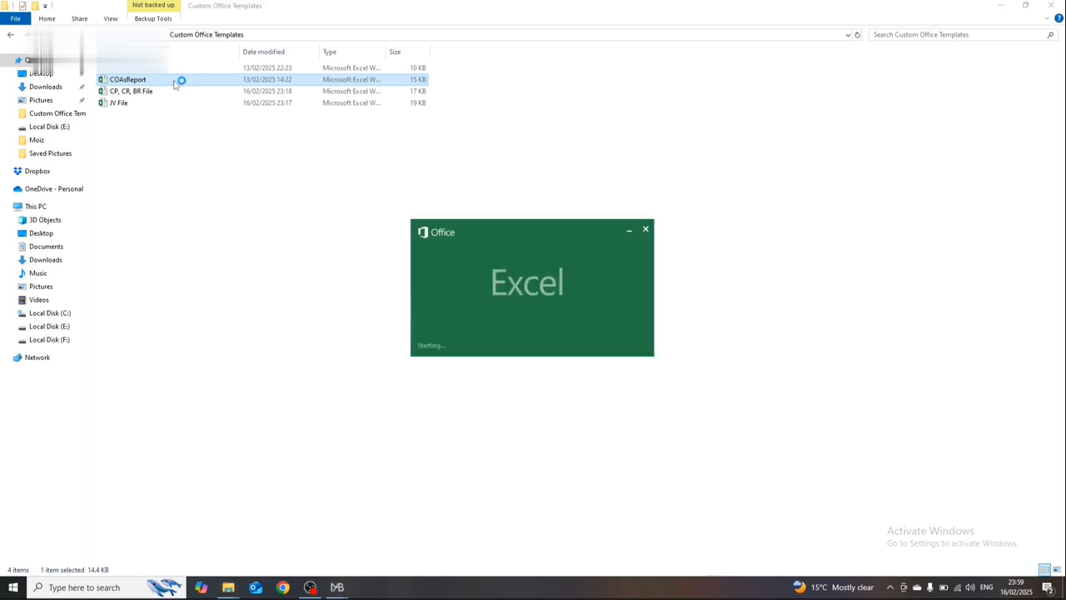
Step: Examine the Head, Account and Account Code columns from the first to the last account row and close the COAsReport workbook
{"action": "key", "text": "Down"}
{"action": "key", "text": "Down"}
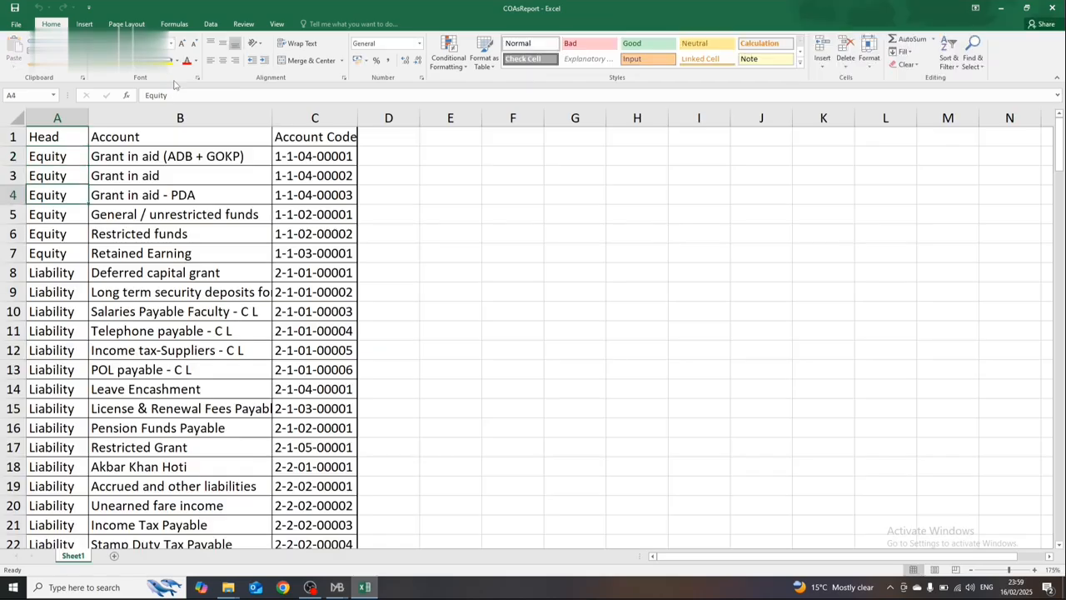
{"action": "key", "text": "Up"}
{"action": "key", "text": "Up"}
{"action": "key", "text": "Right"}
{"action": "key", "text": "Up"}
{"action": "key", "text": "Down"}
{"action": "key", "text": "Down"}
{"action": "key", "text": "Down"}
{"action": "key", "text": "Down"}
{"action": "key", "text": "Down"}
{"action": "key", "text": "Down"}
{"action": "key", "text": "Down"}
{"action": "key", "text": "Down"}
{"action": "key", "text": "Down"}
{"action": "key", "text": "Down"}
{"action": "key", "text": "Down"}
{"action": "key", "text": "Down"}
{"action": "key", "text": "Down"}
{"action": "key", "text": "Down"}
{"action": "key", "text": "Down"}
{"action": "key", "text": "Down"}
{"action": "key", "text": "Down"}
{"action": "key", "text": "Down"}
{"action": "key", "text": "Down"}
{"action": "key", "text": "Down"}
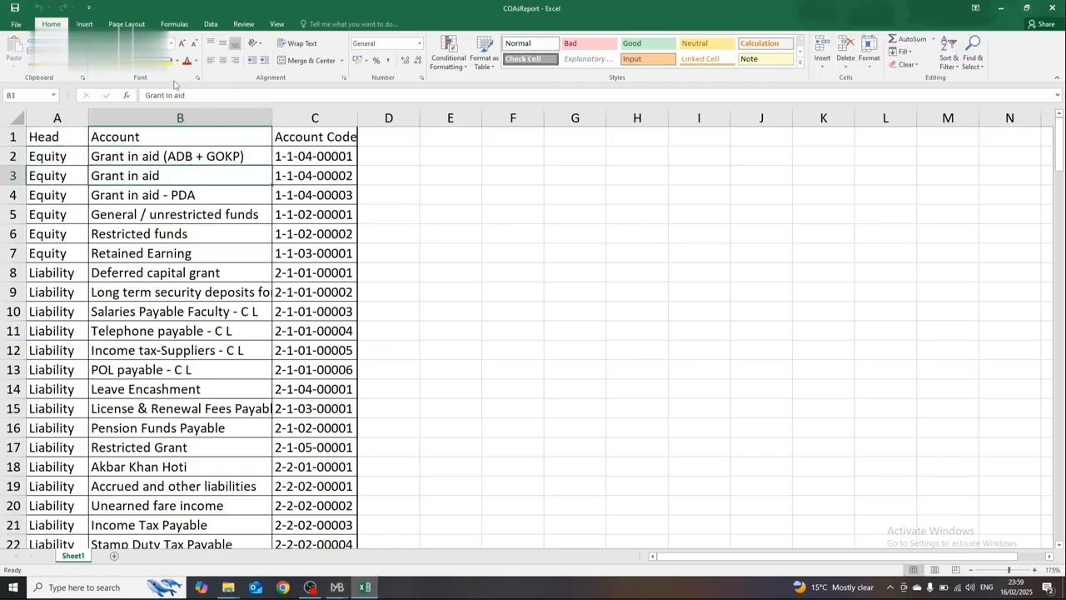
{"action": "key", "text": "ctrl+Down"}
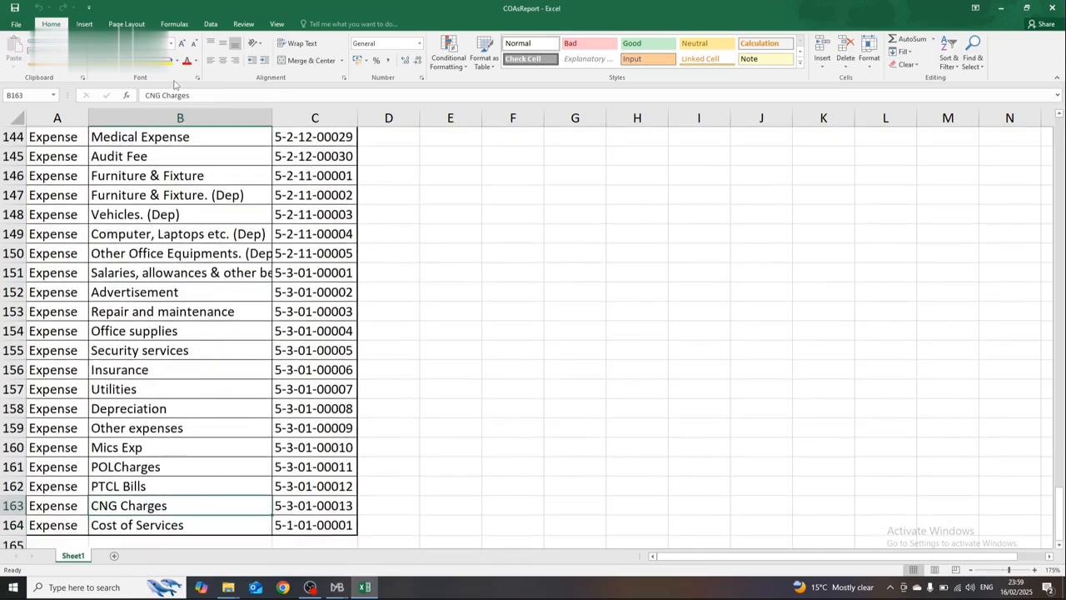
{"action": "key", "text": "ctrl+Home"}
{"action": "key", "text": "ctrl+Down"}
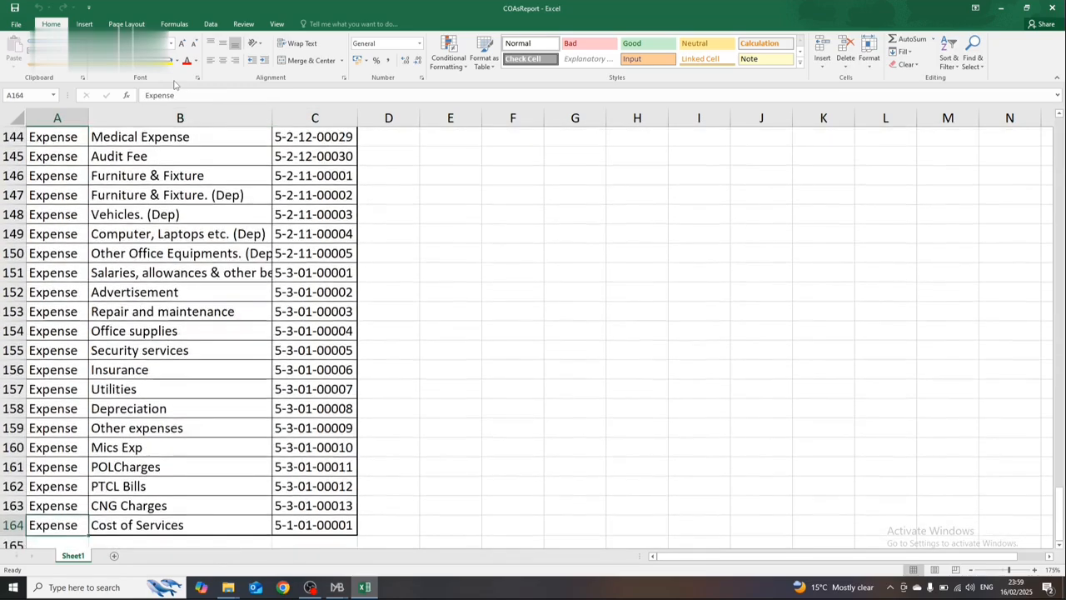
{"action": "key", "text": "ctrl+Down"}
{"action": "key", "text": "ctrl+Right"}
{"action": "key", "text": "ctrl+Up"}
{"action": "key", "text": "ctrl+Left"}
{"action": "key", "text": "Left"}
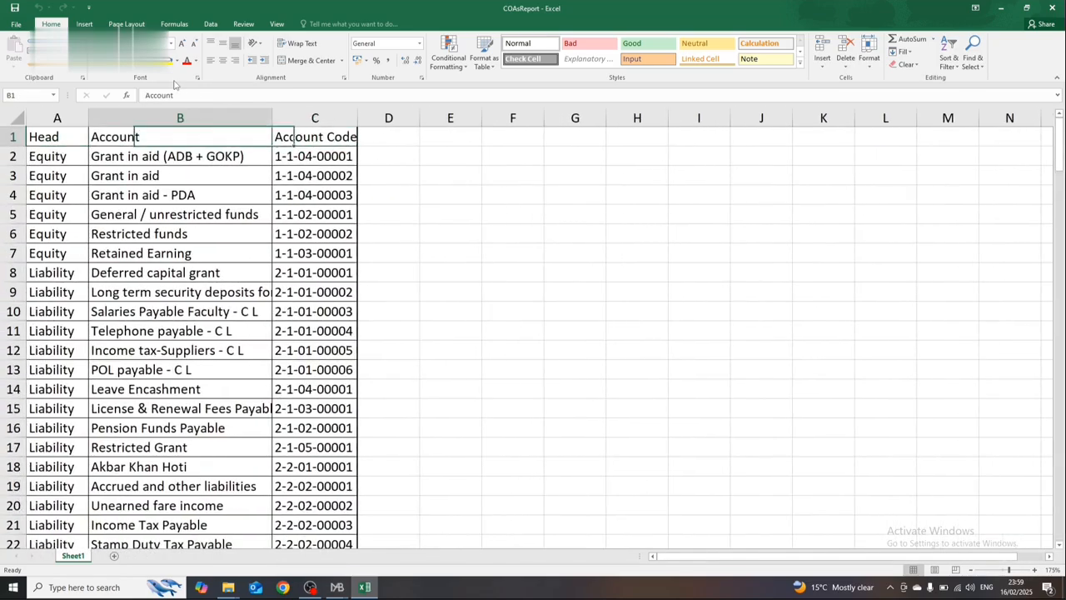
{"action": "key", "text": "Right"}
{"action": "key", "text": "Left"}
{"action": "key", "text": "Down"}
{"action": "key", "text": "Left"}
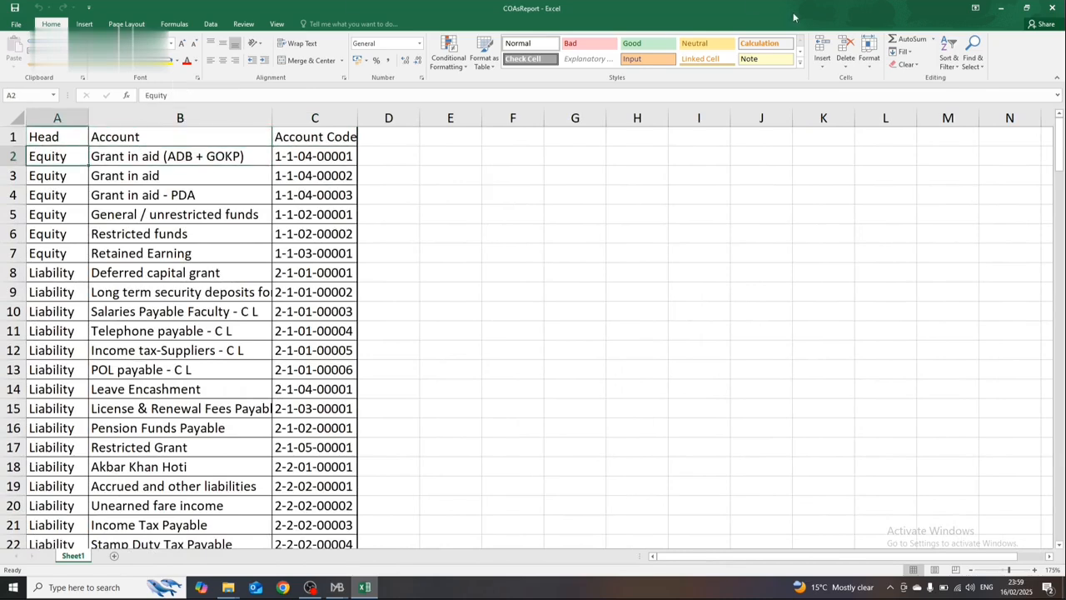
{"action": "key", "text": "alt+F4"}
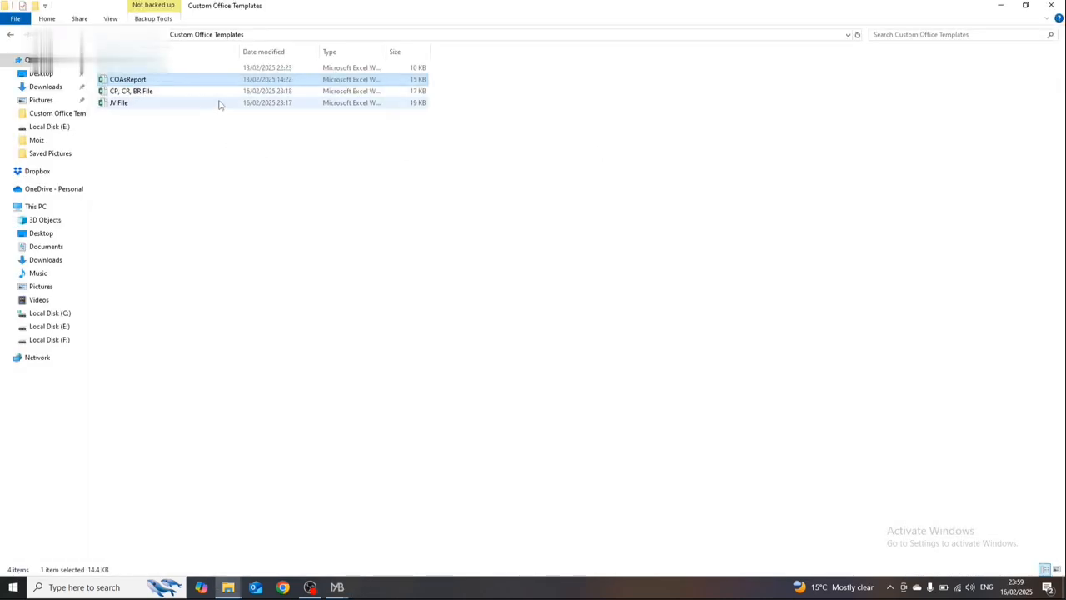
Step: Open the JV File workbook to view the sample entries on the JV Templates sheet and close the workbook
{"action": "left_click", "coordinate": [219, 103]}
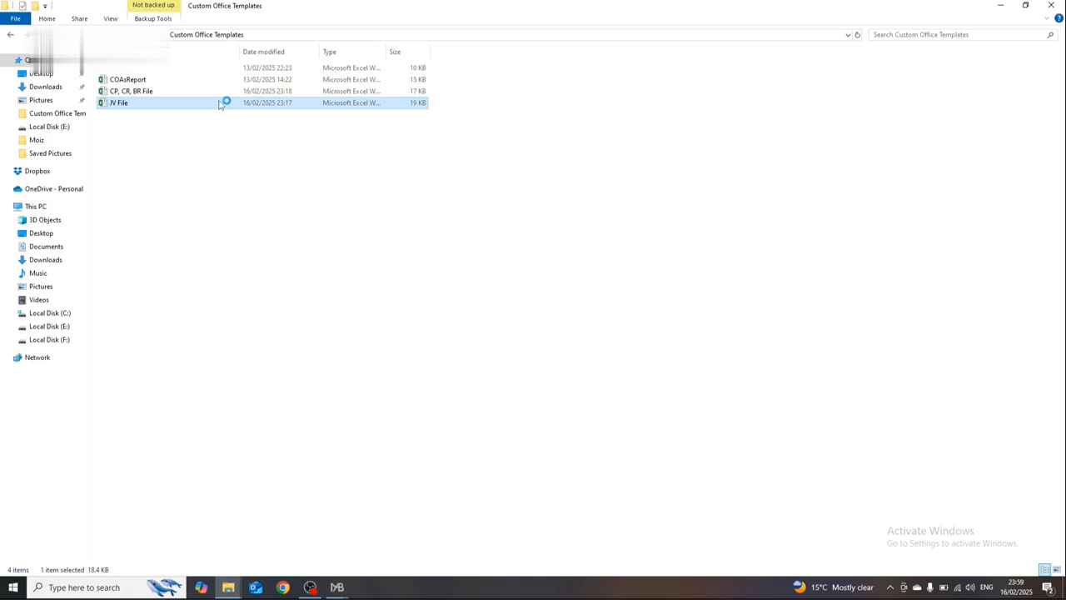
{"action": "left_click", "coordinate": [212, 72]}
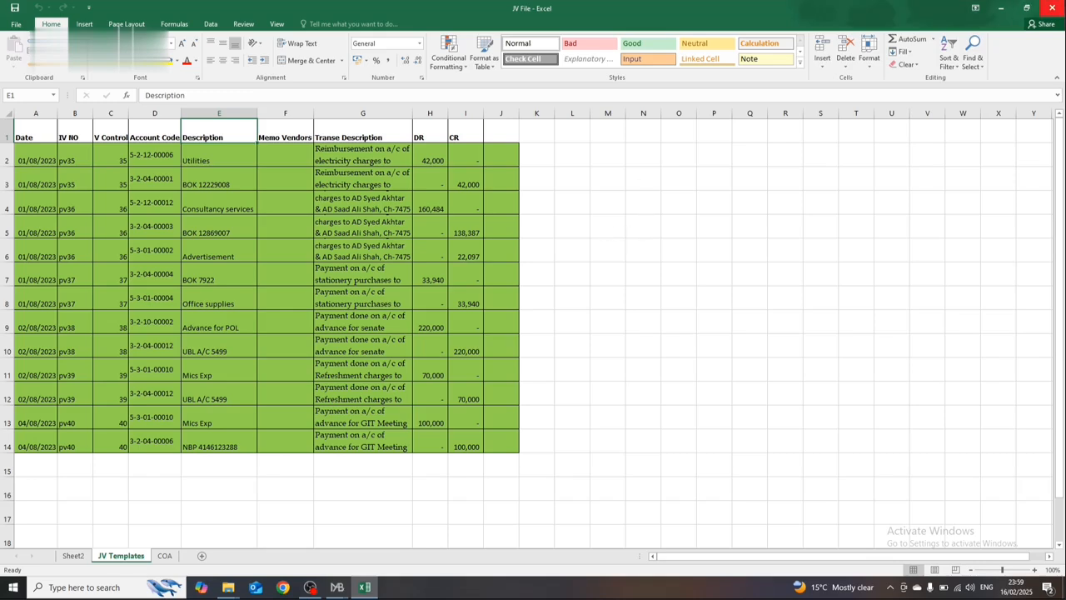
{"action": "left_click", "coordinate": [1053, 8]}
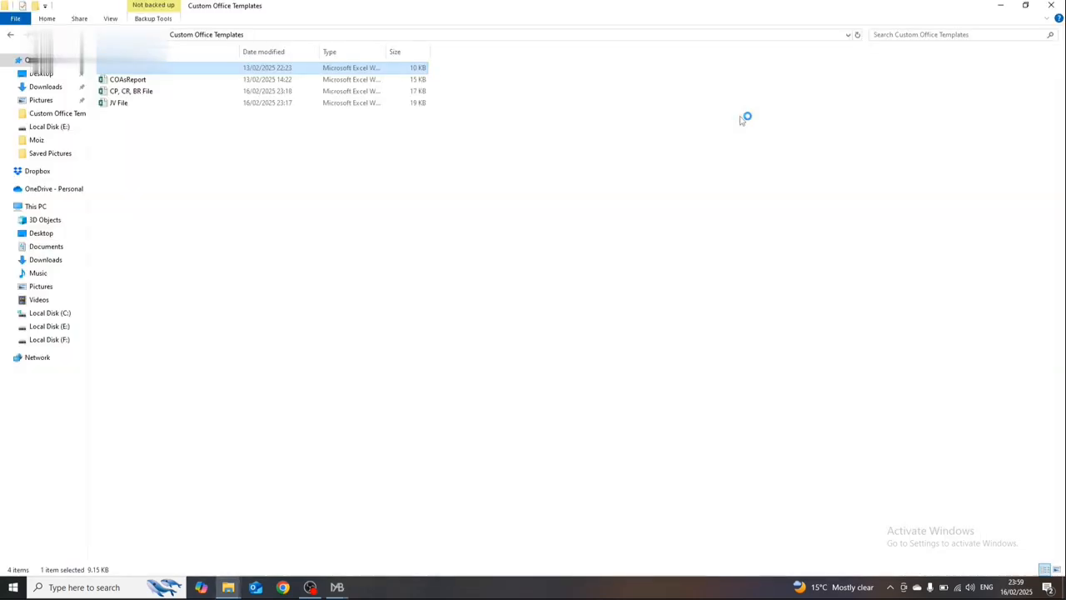
Step: Open the BP File workbook and widen the Date column so its dates fit
{"action": "double_click", "coordinate": [302, 67]}
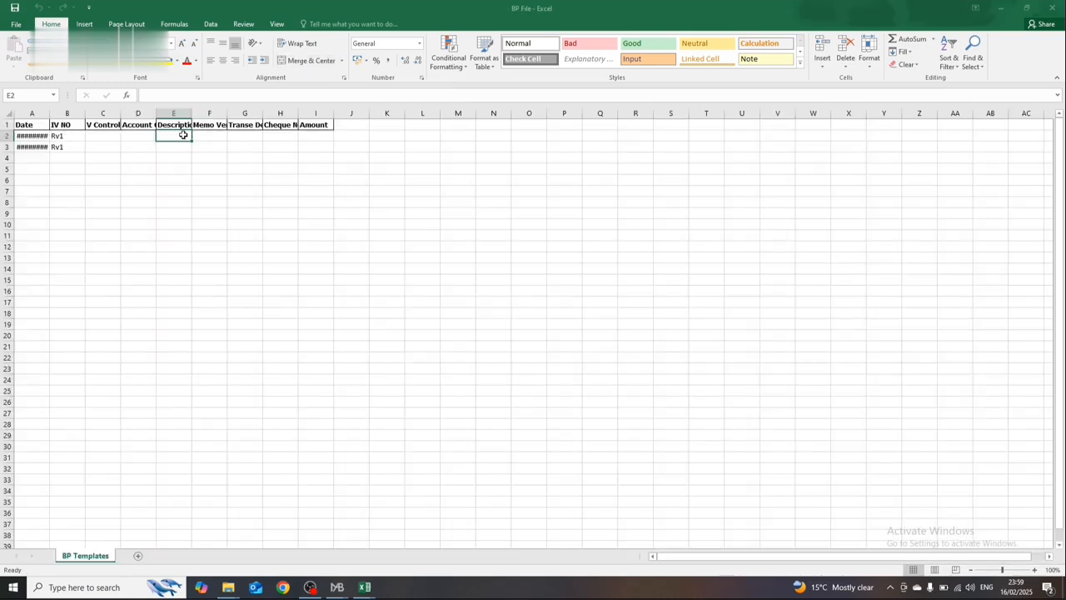
{"action": "left_click", "coordinate": [104, 307]}
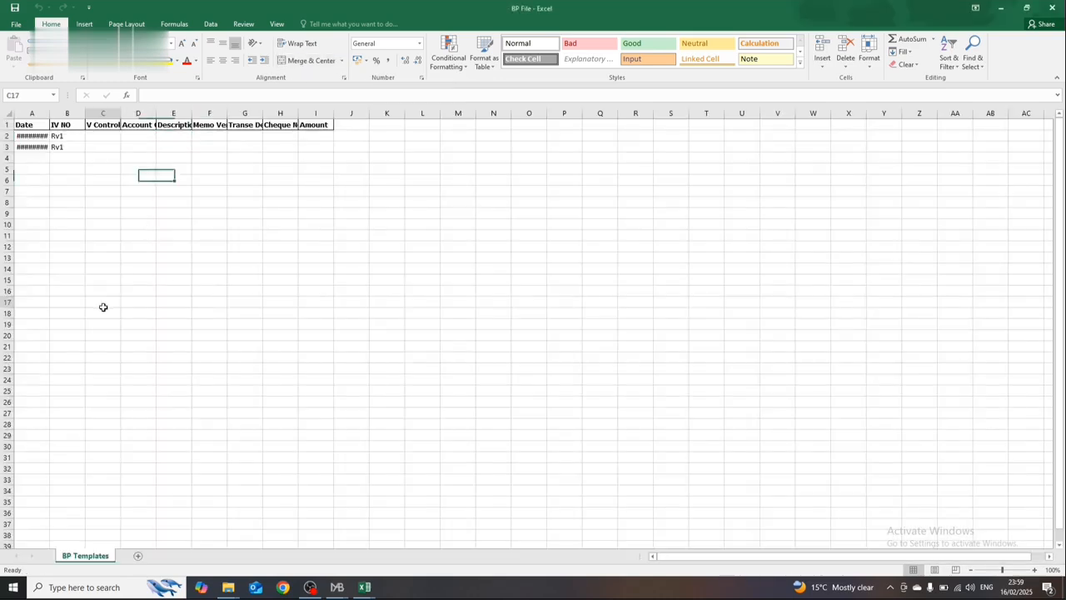
{"action": "left_click", "coordinate": [39, 133]}
{"action": "left_click_drag", "start_coordinate": [50, 114], "coordinate": [94, 138]}
{"action": "left_click", "coordinate": [98, 137]}
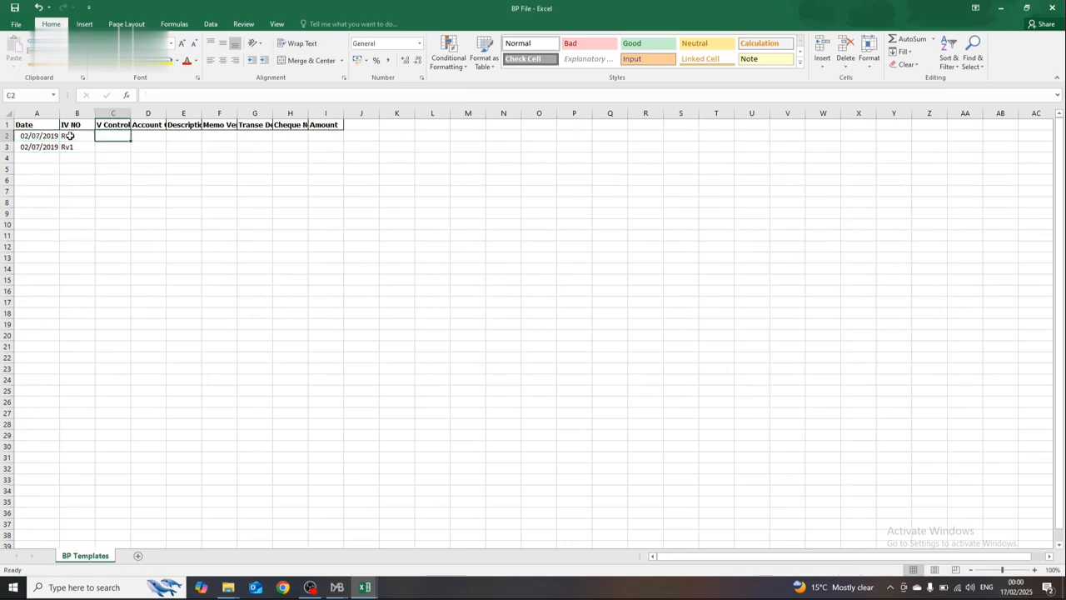
{"action": "left_click", "coordinate": [73, 136]}
{"action": "left_click", "coordinate": [52, 171]}
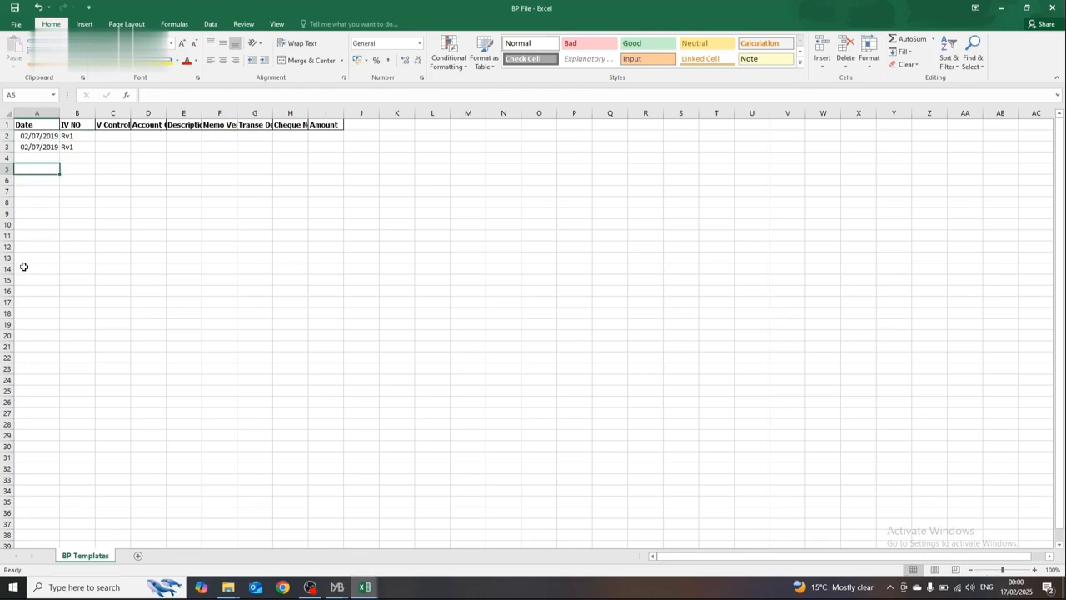
Step: Close the BP File workbook without saving the changes
{"action": "right_click", "coordinate": [103, 561]}
{"action": "left_click", "coordinate": [145, 369]}
{"action": "left_click", "coordinate": [1051, 7]}
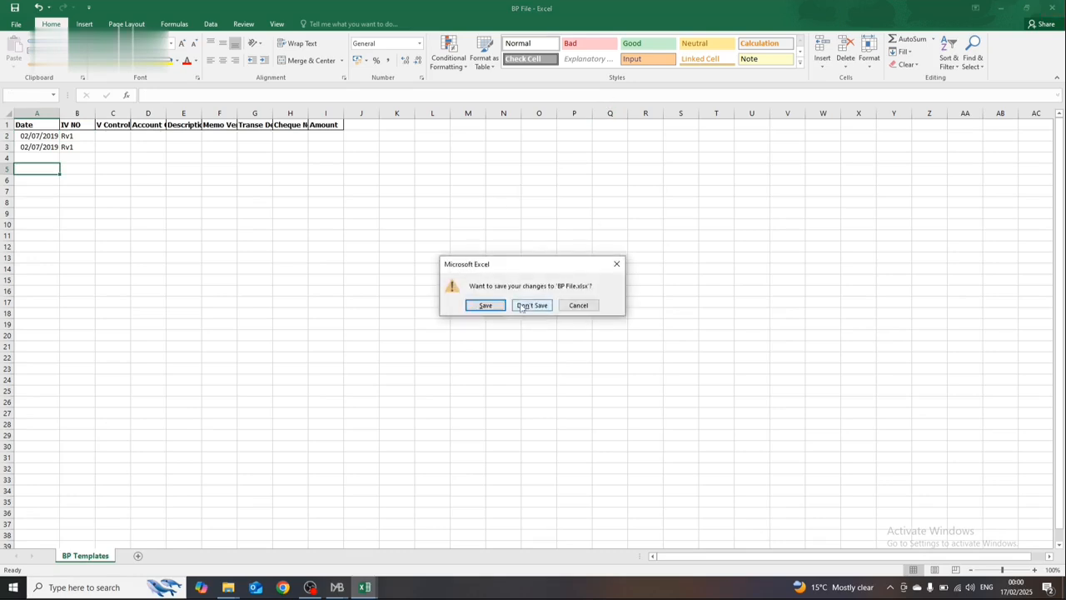
{"action": "left_click", "coordinate": [530, 305]}
{"action": "left_click", "coordinate": [1051, 8]}
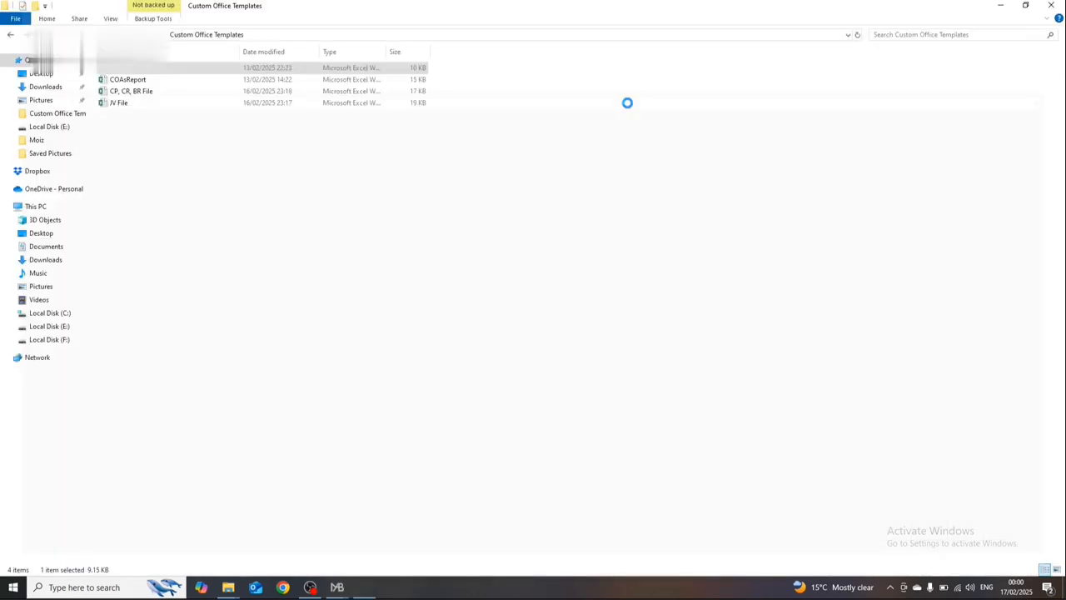
Step: Open the CP, CR, BR File workbook from the Custom Office Templates folder
{"action": "left_click", "coordinate": [220, 94]}
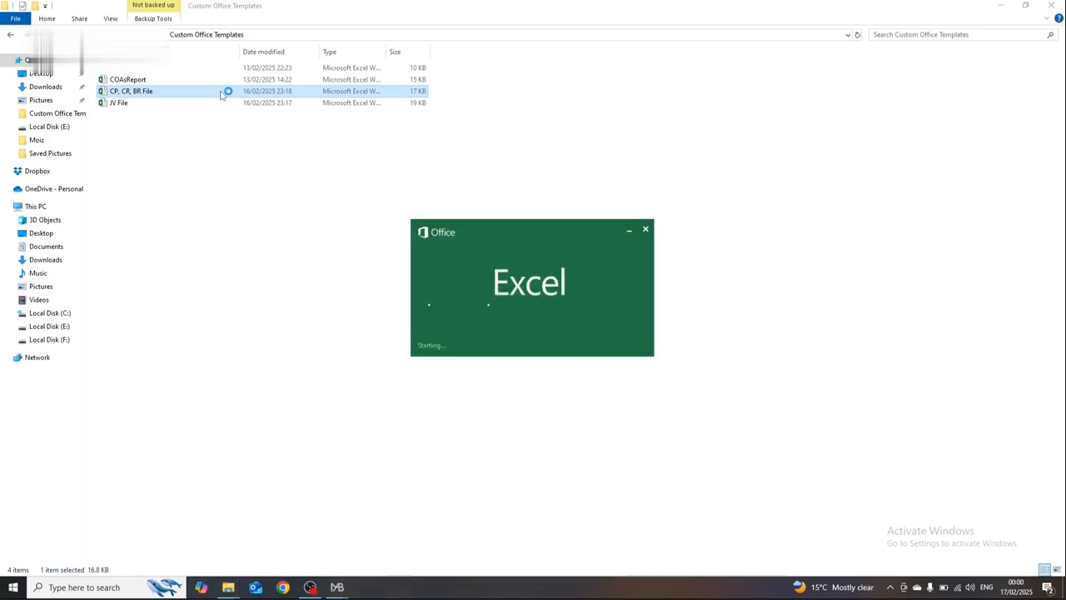
{"action": "left_click", "coordinate": [508, 114]}
{"action": "left_click", "coordinate": [412, 162]}
{"action": "left_click", "coordinate": [333, 171]}
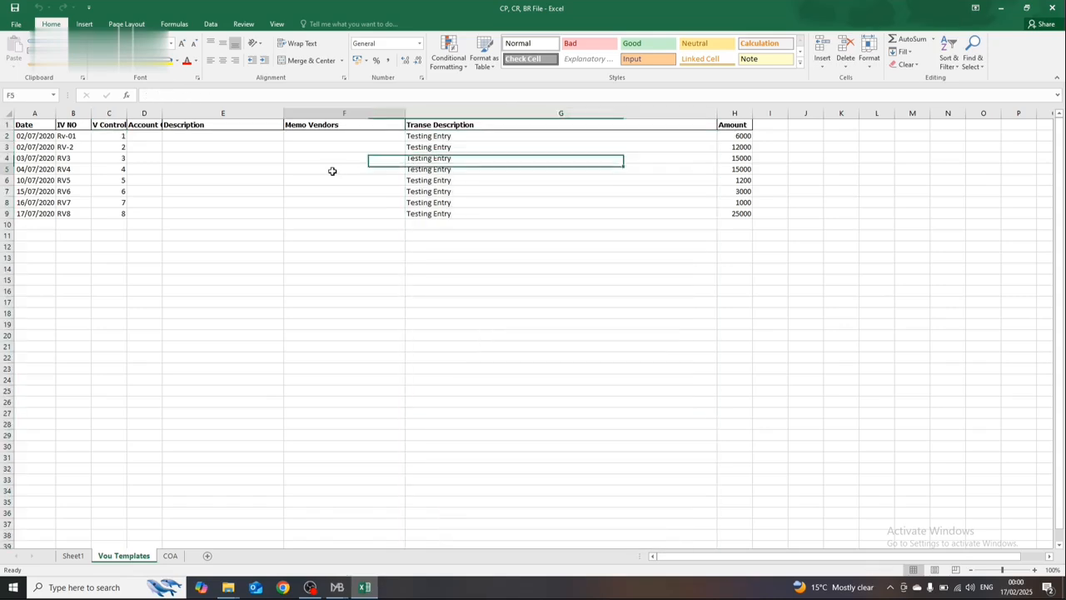
Step: Narrow the Transe Description column on the Vou Templates sheet to fit its entries closely
{"action": "left_click", "coordinate": [108, 140]}
{"action": "key", "text": "Left"}
{"action": "key", "text": "Left"}
{"action": "key", "text": "Down"}
{"action": "key", "text": "Down"}
{"action": "key", "text": "Down"}
{"action": "key", "text": "Down"}
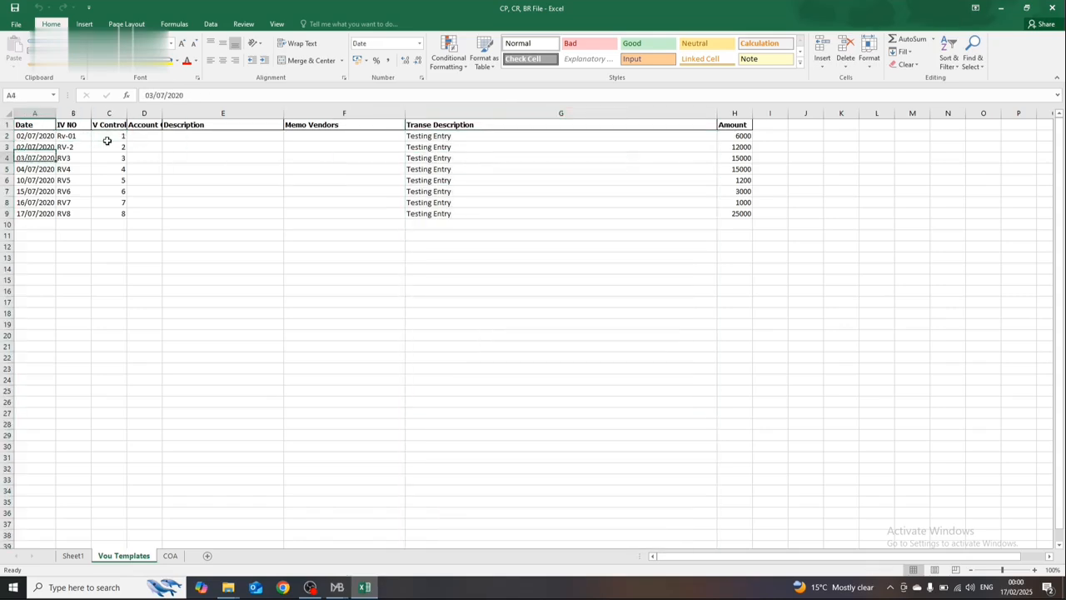
{"action": "key", "text": "Right"}
{"action": "key", "text": "Right"}
{"action": "key", "text": "Right"}
{"action": "key", "text": "Right"}
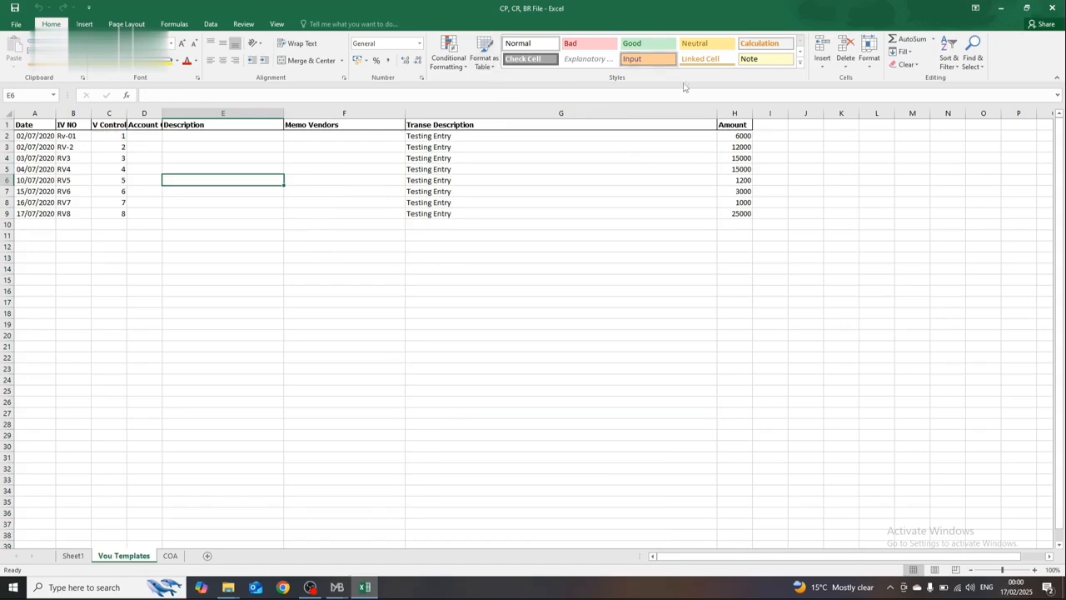
{"action": "left_click_drag", "start_coordinate": [712, 112], "coordinate": [467, 123]}
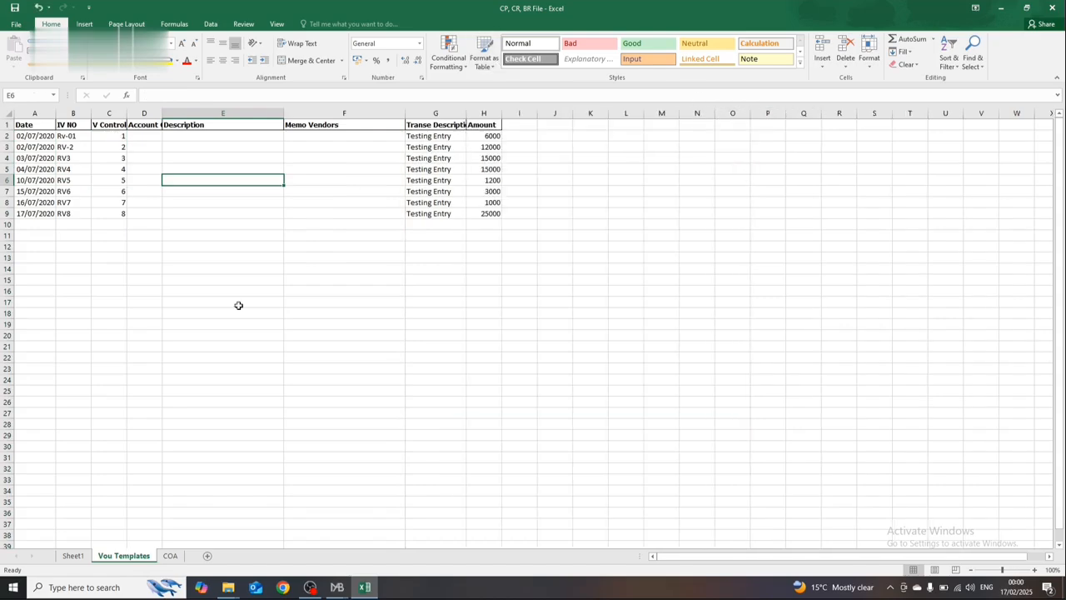
Step: Check the column headers on Sheet1 and examine the dates and voucher numbers on the Vou Templates sheet
{"action": "left_click", "coordinate": [70, 555]}
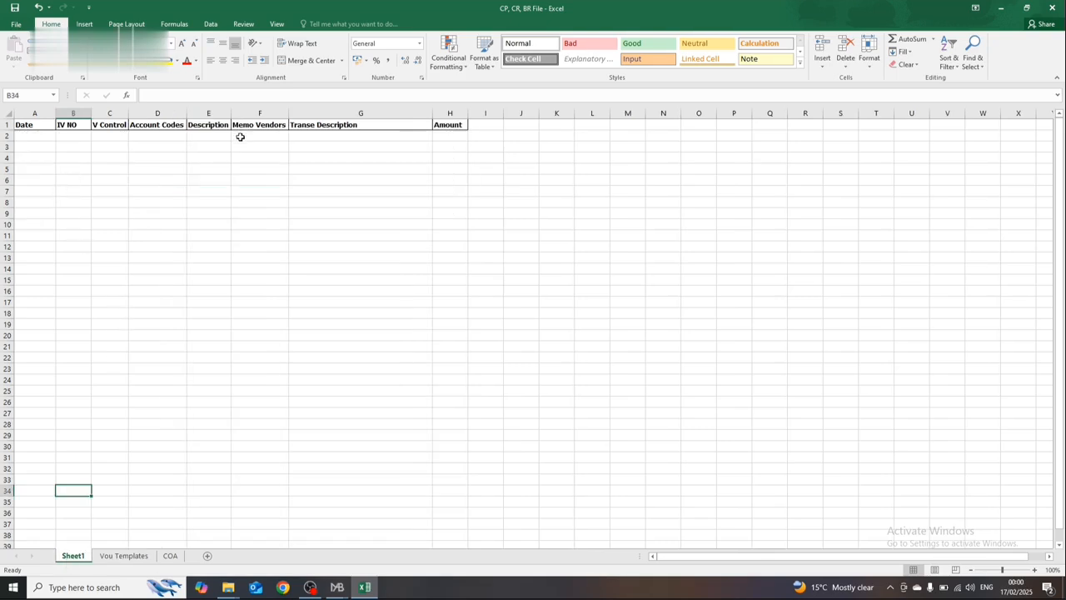
{"action": "left_click", "coordinate": [118, 561]}
{"action": "key", "text": "Left"}
{"action": "key", "text": "Left"}
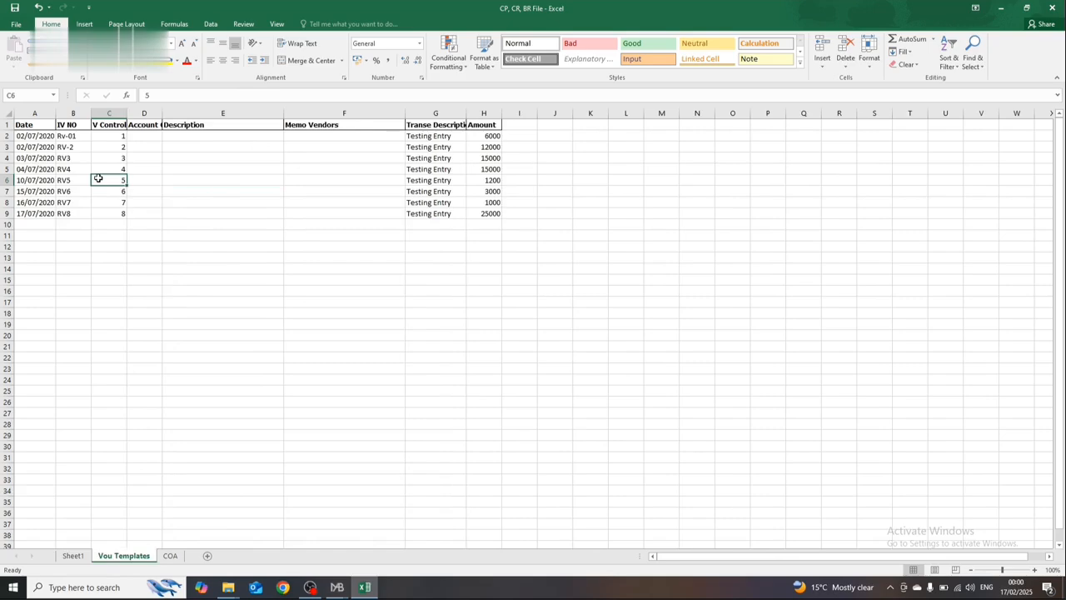
{"action": "key", "text": "Up"}
{"action": "key", "text": "Up"}
{"action": "key", "text": "Left"}
{"action": "key", "text": "Left"}
{"action": "key", "text": "Up"}
{"action": "key", "text": "Up"}
{"action": "key", "text": "Down"}
{"action": "key", "text": "Down"}
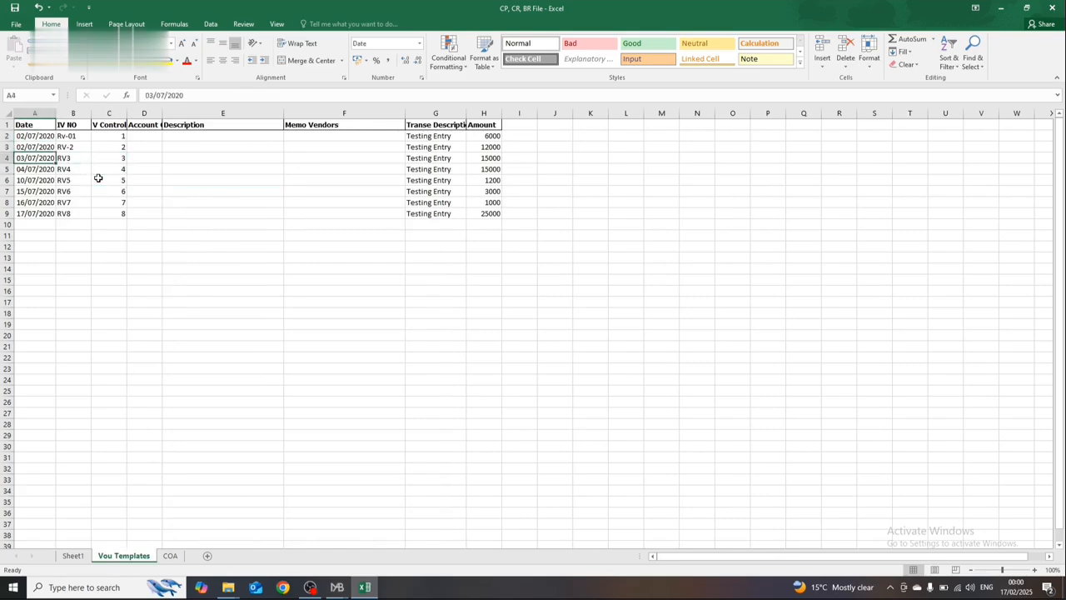
Step: Set the date in A2 to 02/07/2024 and copy it to A3
{"action": "key", "text": "Up"}
{"action": "key", "text": "Up"}
{"action": "key", "text": "F2"}
{"action": "key", "text": "BackSpace"}
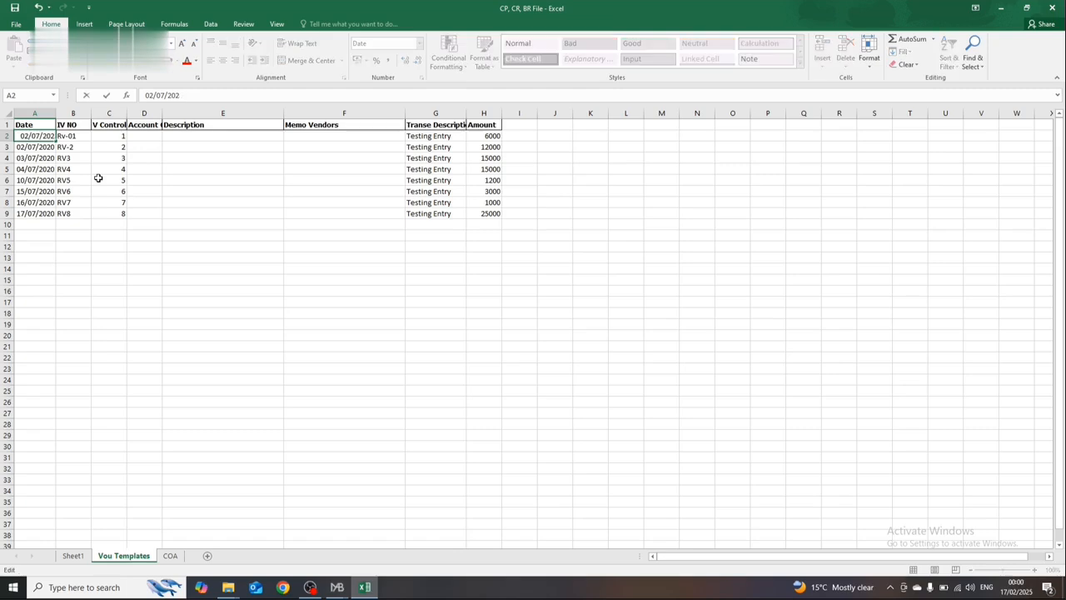
{"action": "type", "text": "4"}
{"action": "key", "text": "Return"}
{"action": "key", "text": "Up"}
{"action": "key", "text": "ctrl+c"}
{"action": "key", "text": "Down"}
{"action": "key", "text": "Return"}
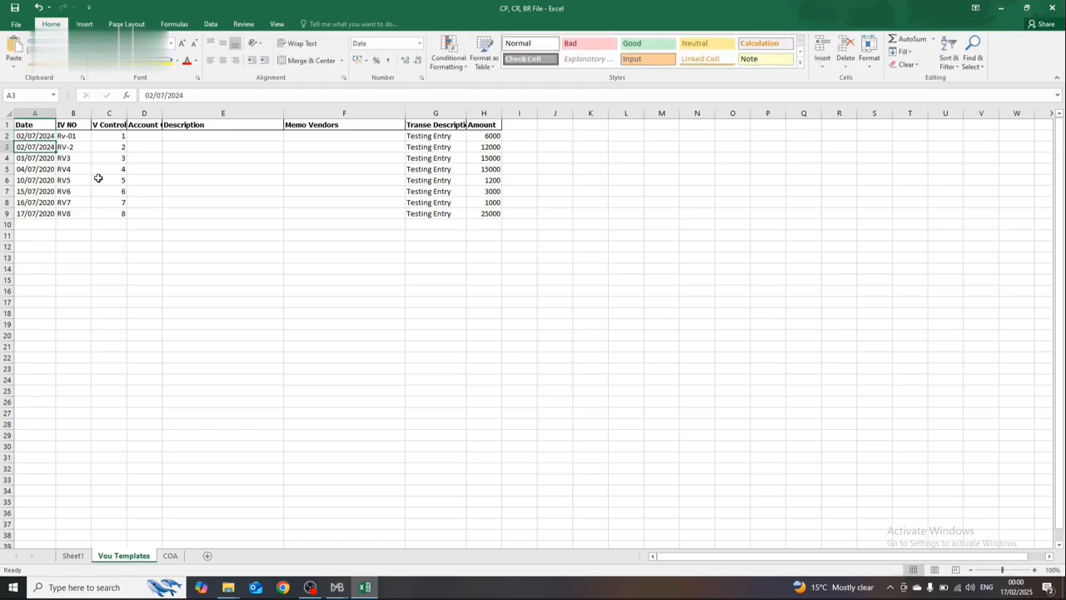
Step: Set the dates in A4, A5 and A6 to 03/07/2024, 04/07/2024 and 10/07/2024
{"action": "key", "text": "Down"}
{"action": "key", "text": "F2"}
{"action": "key", "text": "BackSpace"}
{"action": "type", "text": "4"}
{"action": "key", "text": "Return"}
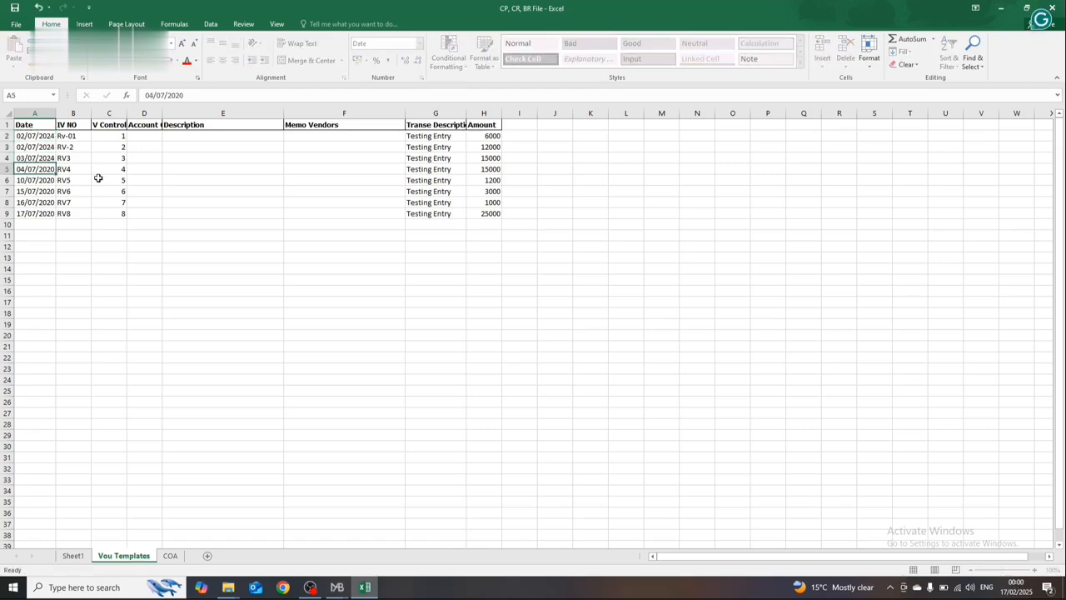
{"action": "key", "text": "F2"}
{"action": "key", "text": "BackSpace"}
{"action": "type", "text": "4"}
{"action": "key", "text": "Return"}
{"action": "key", "text": "F2"}
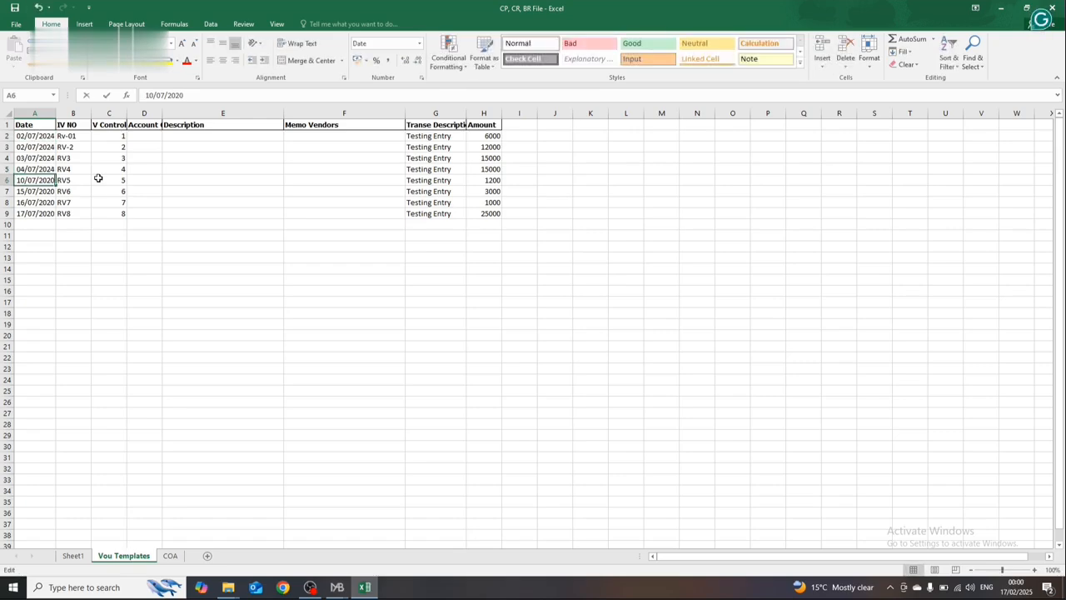
{"action": "key", "text": "BackSpace"}
{"action": "type", "text": "4"}
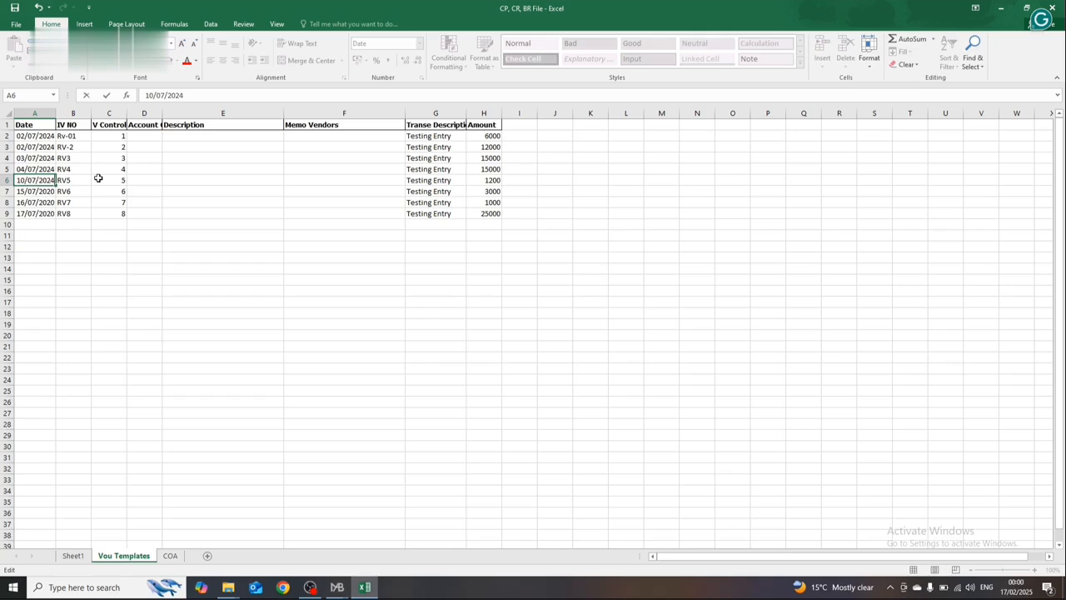
{"action": "key", "text": "Return"}
Step: Set the dates in A7, A8 and A9 to 15/07/2024, 16/07/2024 and 17/07/2024
{"action": "key", "text": "F2"}
{"action": "key", "text": "Return"}
{"action": "key", "text": "F2"}
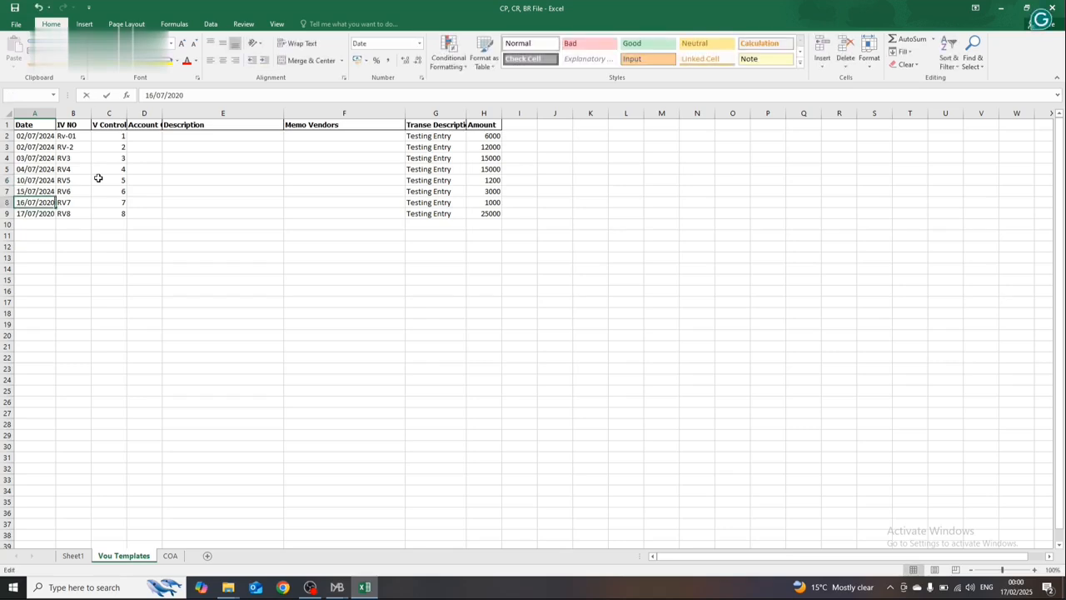
{"action": "key", "text": "BackSpace"}
{"action": "type", "text": "4"}
{"action": "key", "text": "Return"}
{"action": "key", "text": "F2"}
{"action": "key", "text": "BackSpace"}
{"action": "type", "text": "4"}
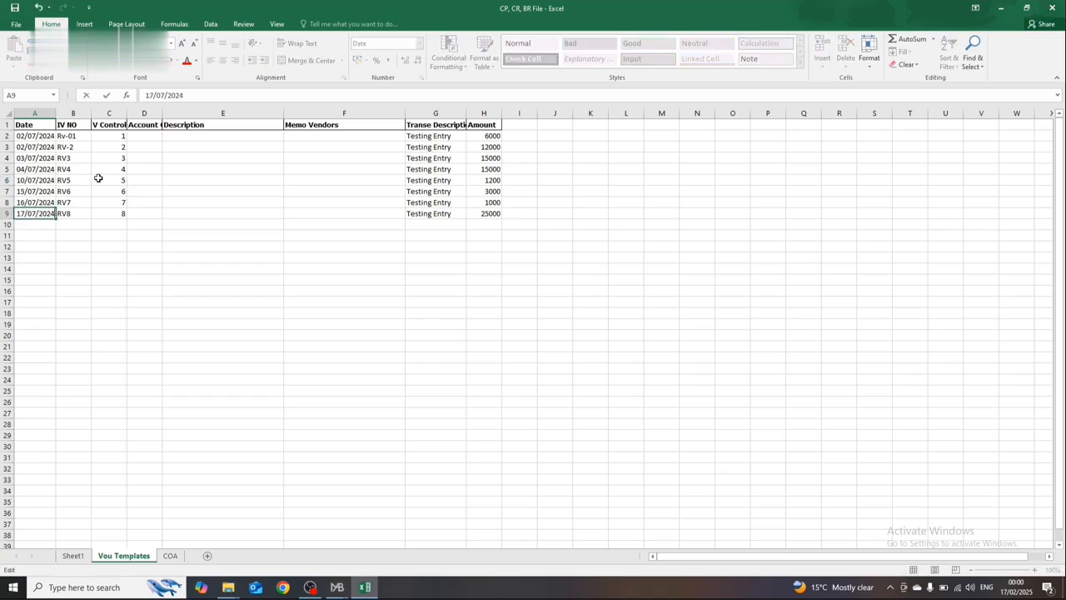
{"action": "key", "text": "Return"}
{"action": "key", "text": "Up"}
{"action": "key", "text": "Right"}
{"action": "key", "text": "Up"}
{"action": "key", "text": "Up"}
Step: Review the voucher numbers and control numbers in columns B and C of the Vou Templates sheet
{"action": "key", "text": "Up"}
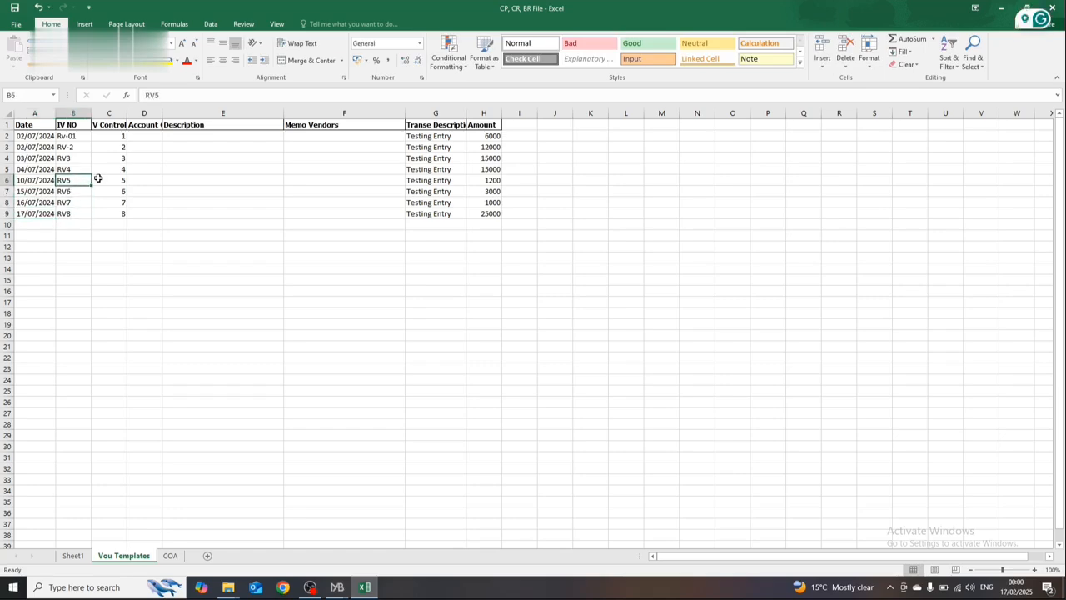
{"action": "key", "text": "Up"}
{"action": "key", "text": "Up"}
{"action": "key", "text": "Up"}
{"action": "key", "text": "Up"}
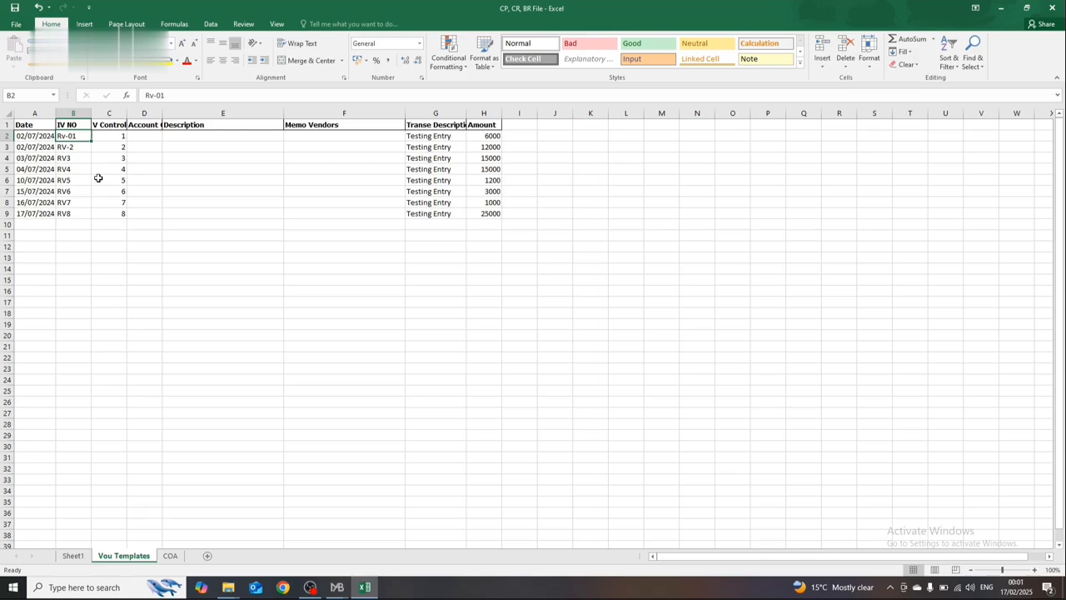
{"action": "key", "text": "Down"}
{"action": "key", "text": "Up"}
{"action": "key", "text": "Down"}
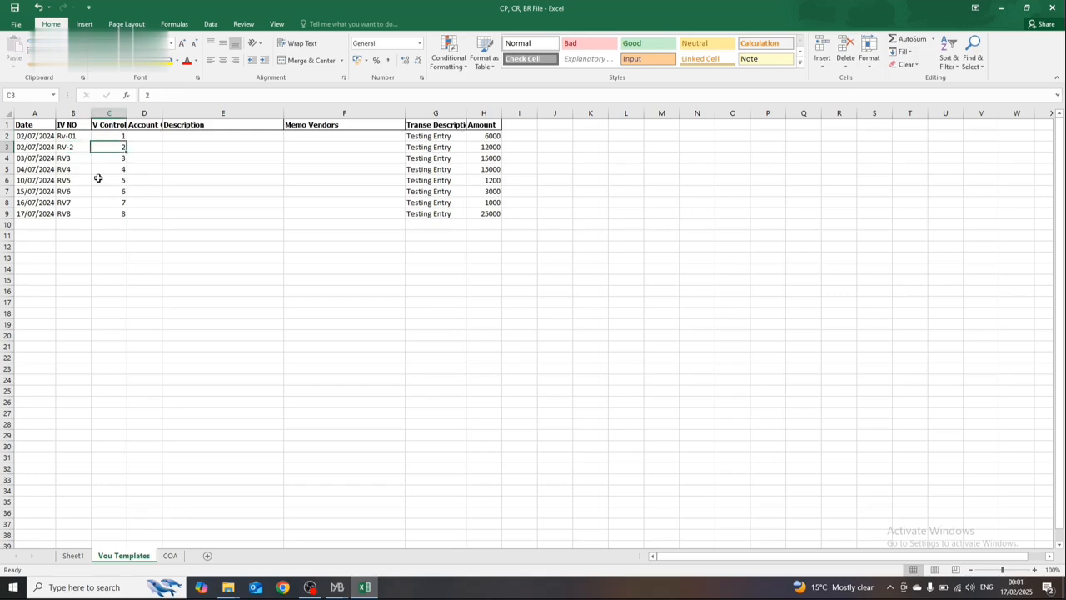
{"action": "key", "text": "Down"}
{"action": "key", "text": "Down"}
{"action": "key", "text": "Down"}
{"action": "key", "text": "Down"}
{"action": "key", "text": "Down"}
{"action": "key", "text": "Up"}
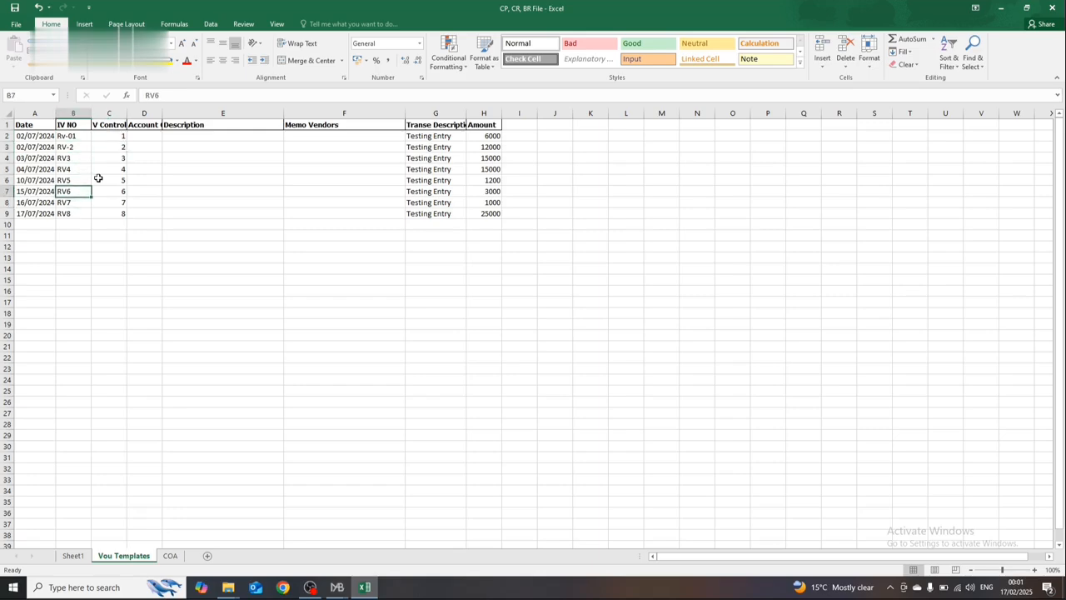
{"action": "key", "text": "Up"}
{"action": "key", "text": "Up"}
Step: Examine the account, description, memo vendor, transaction description and amount columns of the voucher rows
{"action": "key", "text": "Up"}
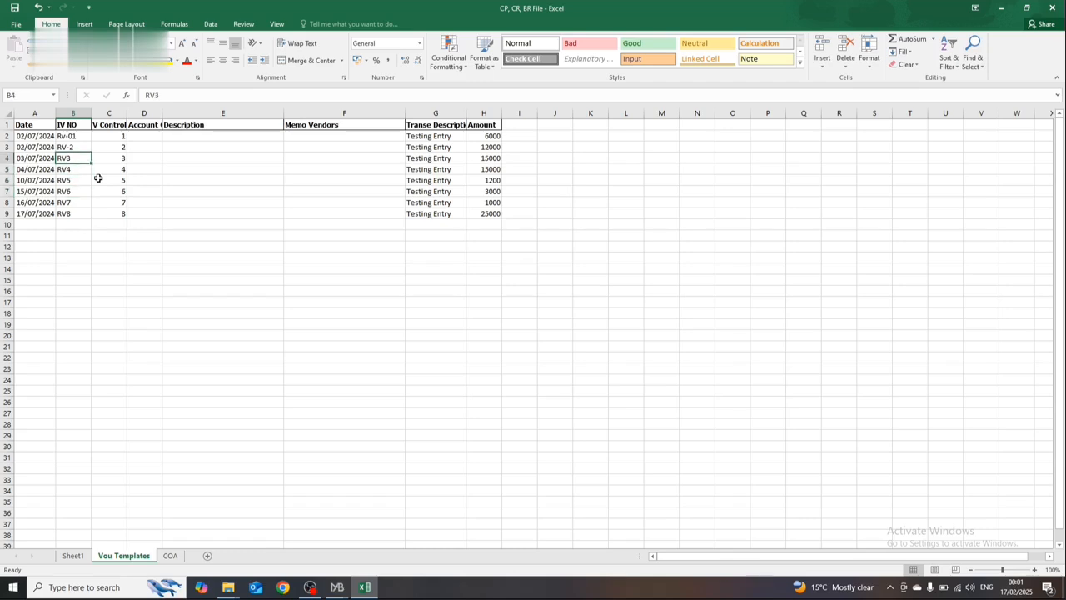
{"action": "key", "text": "Right"}
{"action": "key", "text": "Up"}
{"action": "key", "text": "Up"}
{"action": "key", "text": "Right"}
{"action": "key", "text": "Right"}
{"action": "key", "text": "Left"}
{"action": "key", "text": "Left"}
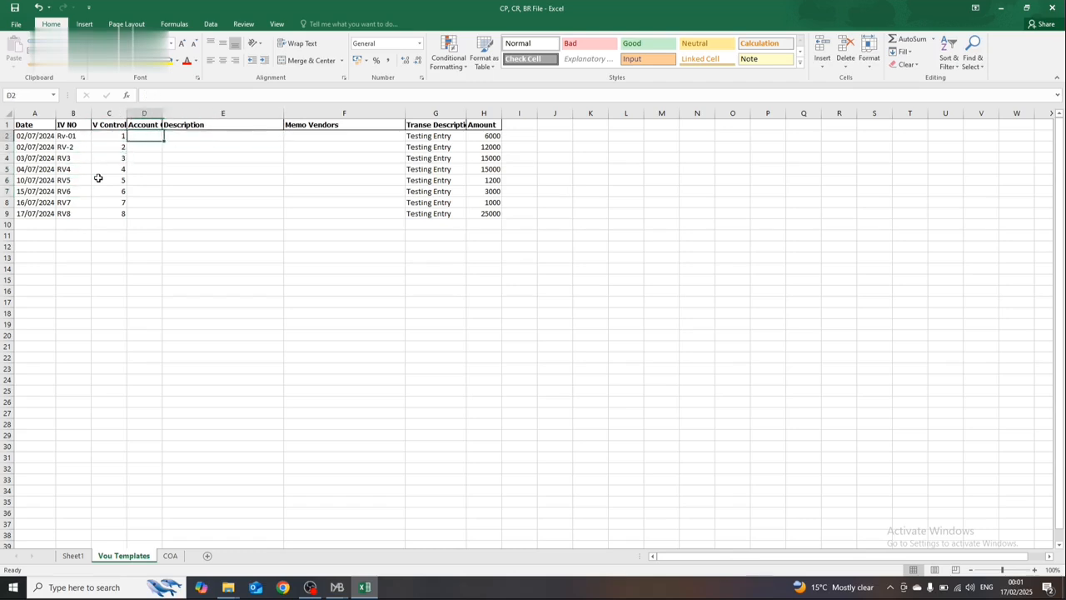
{"action": "key", "text": "Down"}
{"action": "key", "text": "Down"}
{"action": "key", "text": "Down"}
{"action": "key", "text": "Down"}
{"action": "key", "text": "Down"}
{"action": "key", "text": "Down"}
{"action": "key", "text": "Down"}
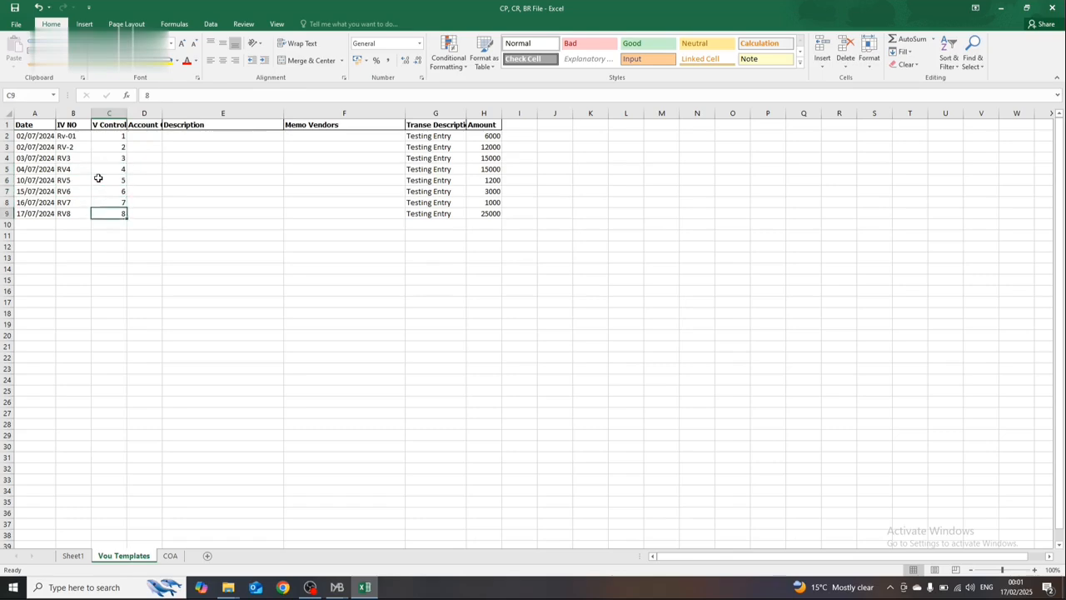
{"action": "key", "text": "Right"}
{"action": "key", "text": "Up"}
{"action": "key", "text": "Up"}
{"action": "key", "text": "Up"}
{"action": "key", "text": "Up"}
{"action": "key", "text": "Up"}
{"action": "key", "text": "Up"}
{"action": "key", "text": "Right"}
{"action": "key", "text": "Up"}
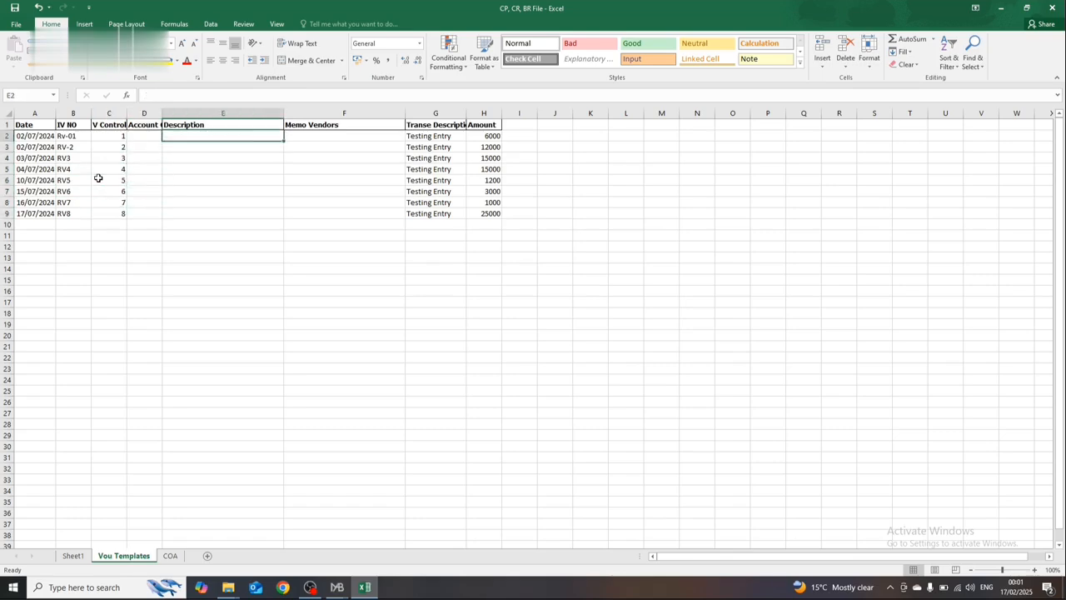
{"action": "key", "text": "Right"}
{"action": "key", "text": "Right"}
{"action": "key", "text": "Left"}
{"action": "key", "text": "Right"}
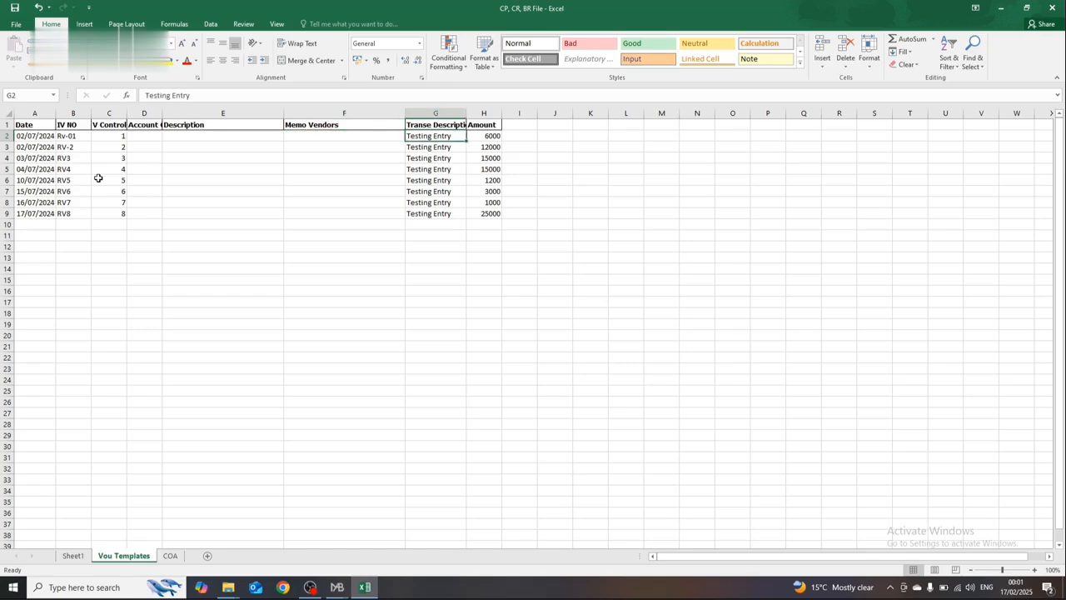
{"action": "key", "text": "Right"}
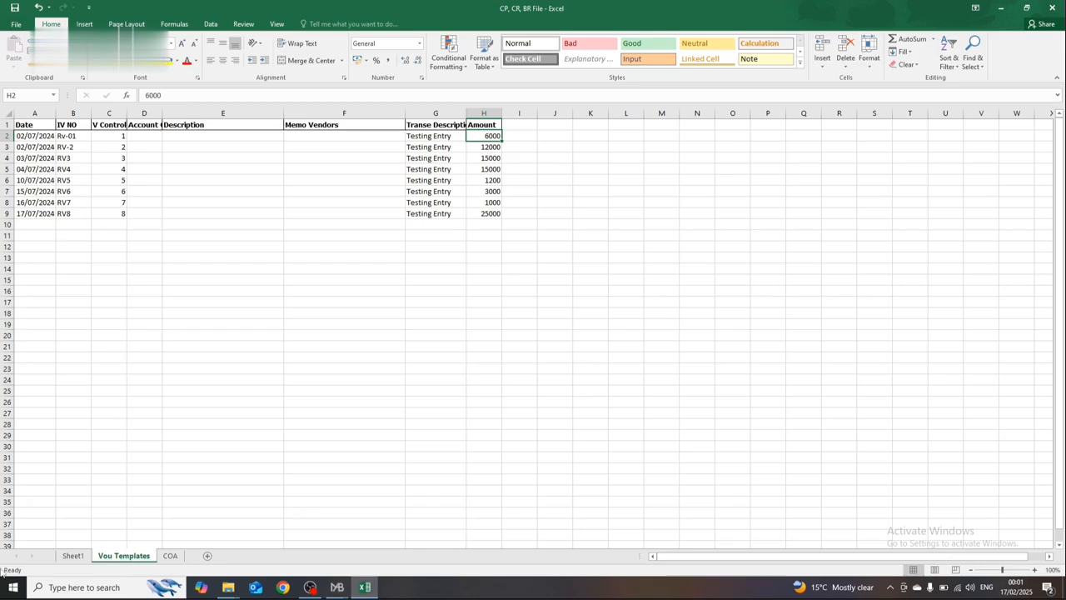
Step: Check the top of the account list on the COA sheet and return to the Vou Templates sheet
{"action": "left_click", "coordinate": [170, 556]}
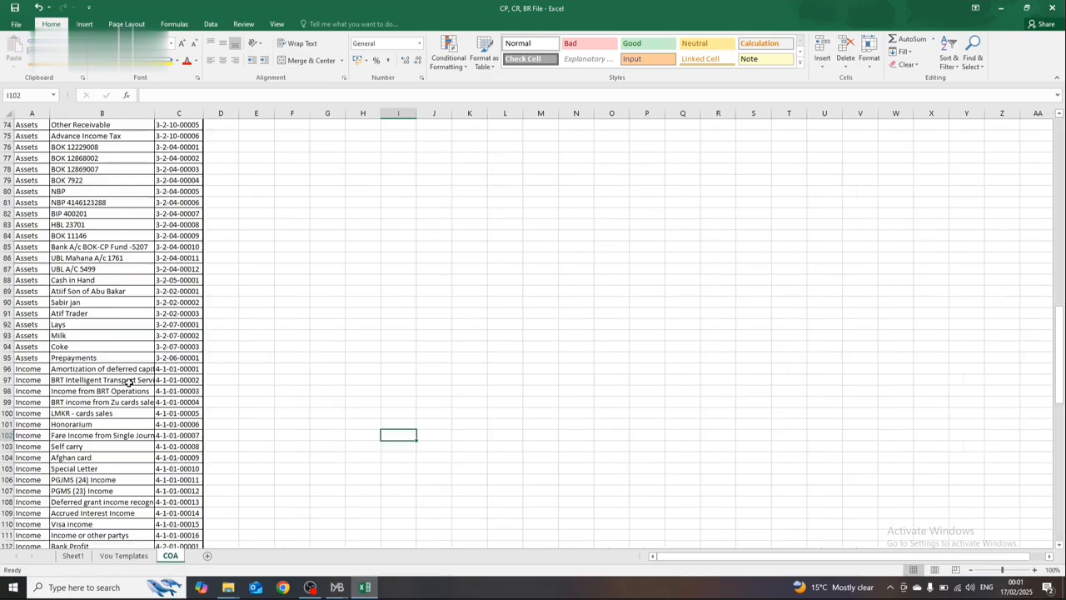
{"action": "left_click", "coordinate": [131, 380]}
{"action": "key", "text": "ctrl+Up"}
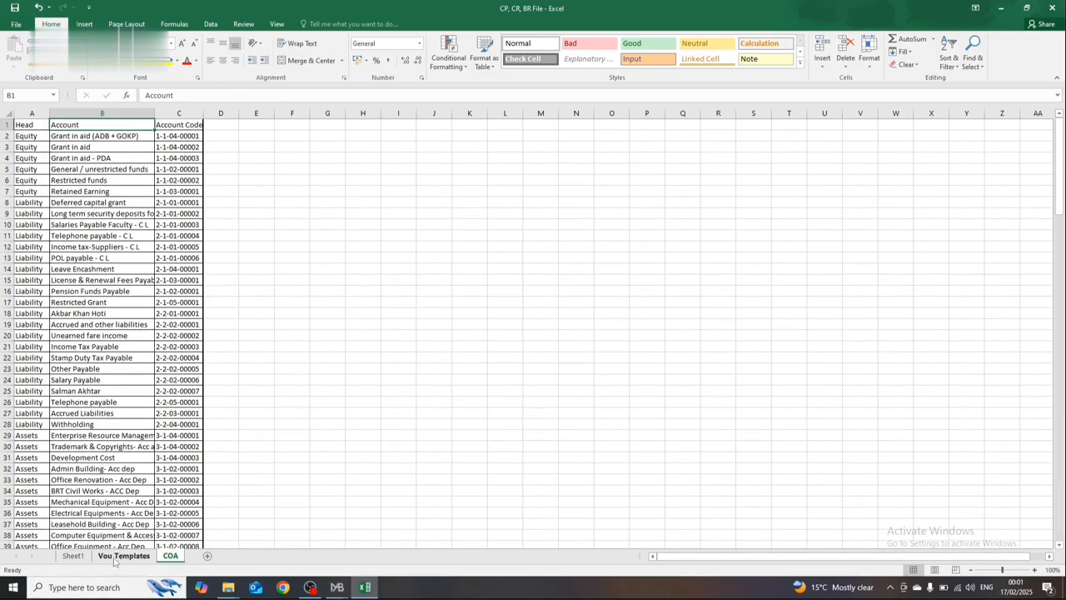
{"action": "left_click", "coordinate": [123, 555]}
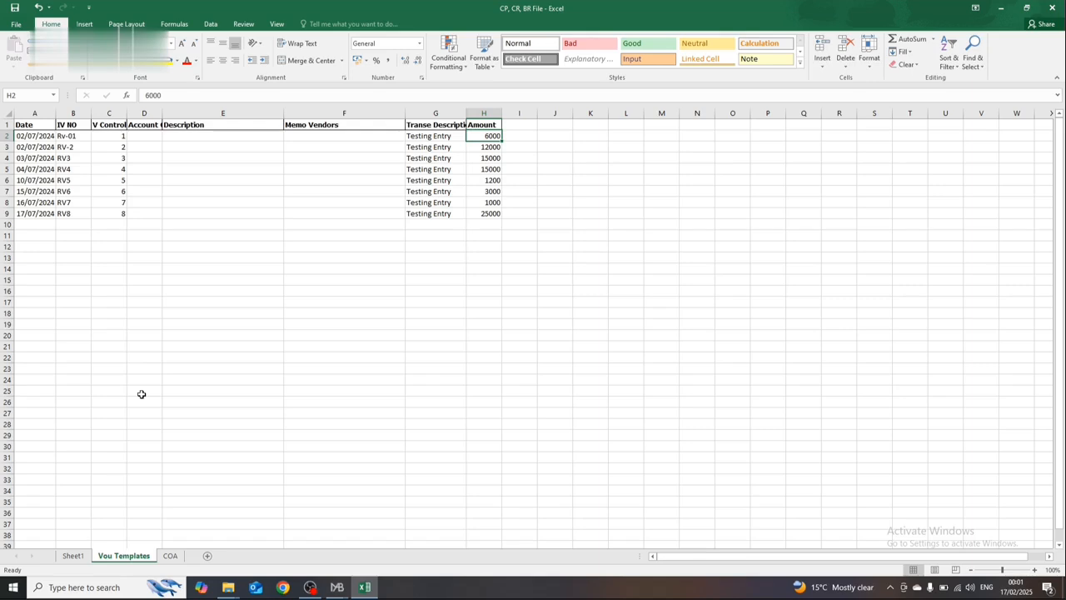
{"action": "left_click", "coordinate": [212, 183]}
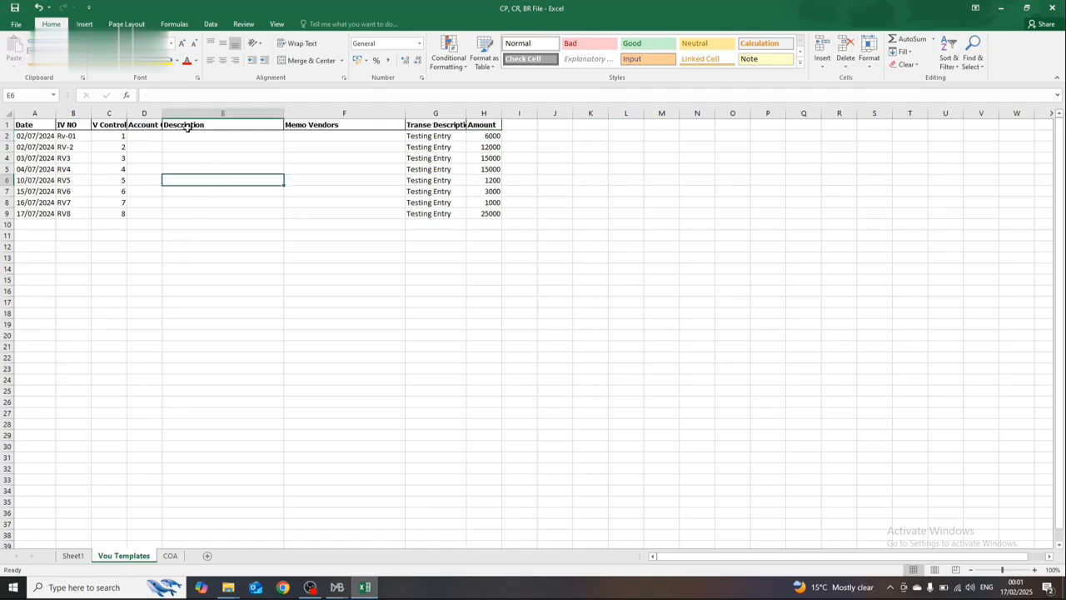
Step: Define a workbook-scope name for the account range B2:B164 on the COA sheet
{"action": "left_click", "coordinate": [169, 556]}
{"action": "left_click", "coordinate": [164, 313]}
{"action": "key", "text": "ctrl+Up"}
{"action": "key", "text": "ctrl+Left"}
{"action": "key", "text": "Down"}
{"action": "key", "text": "Right"}
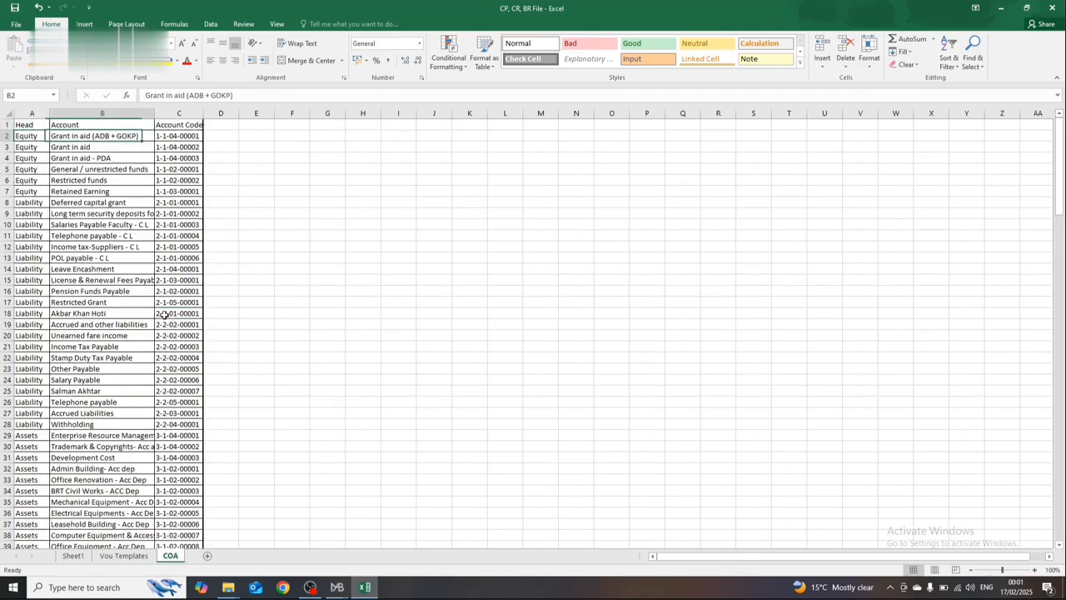
{"action": "key", "text": "ctrl+shift+Down"}
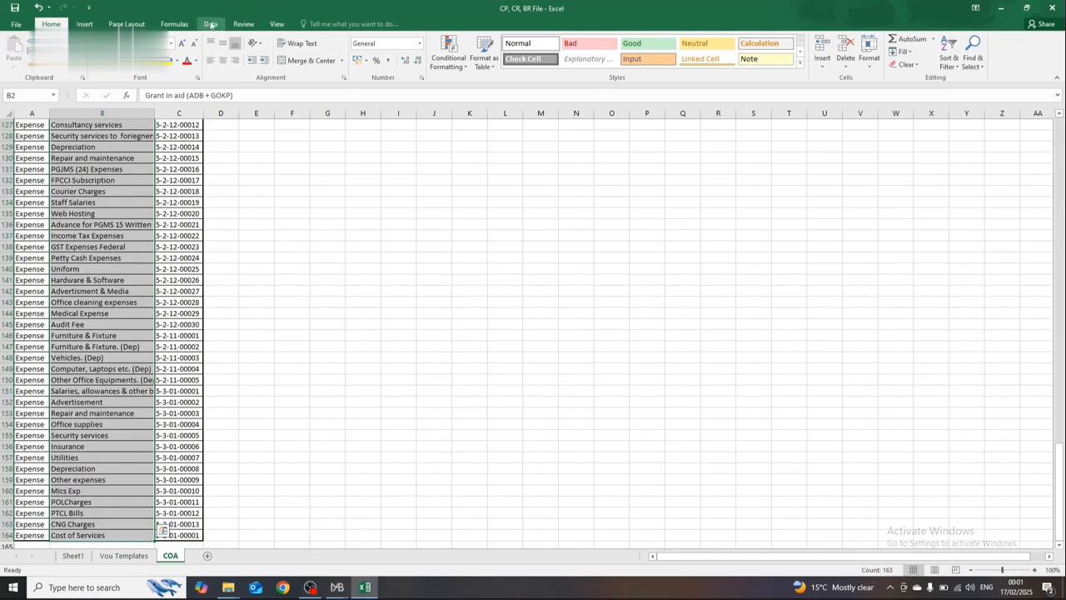
{"action": "left_click", "coordinate": [175, 24]}
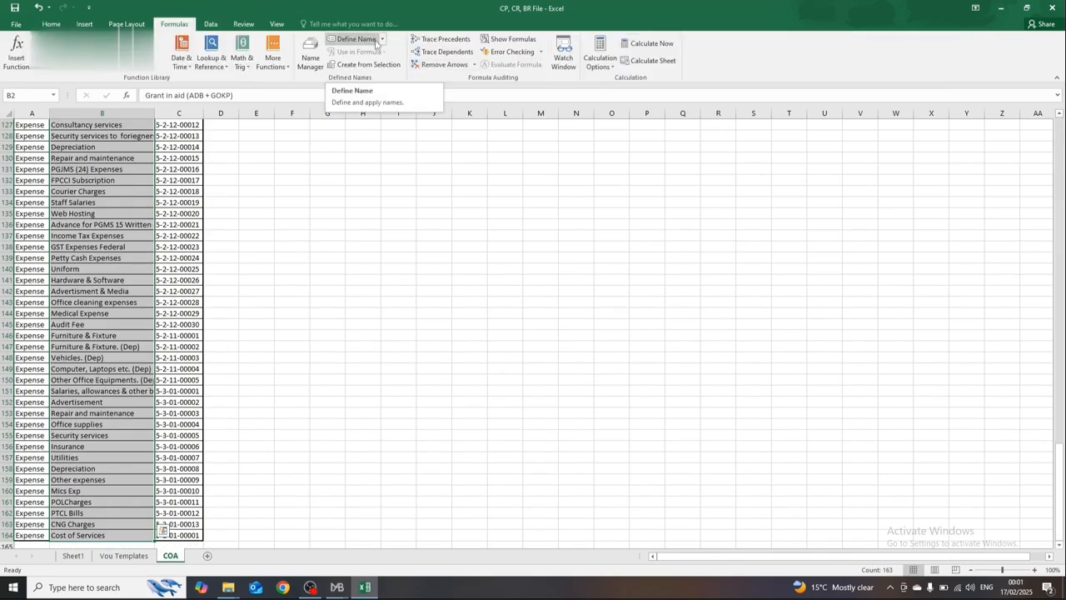
{"action": "left_click", "coordinate": [354, 39]}
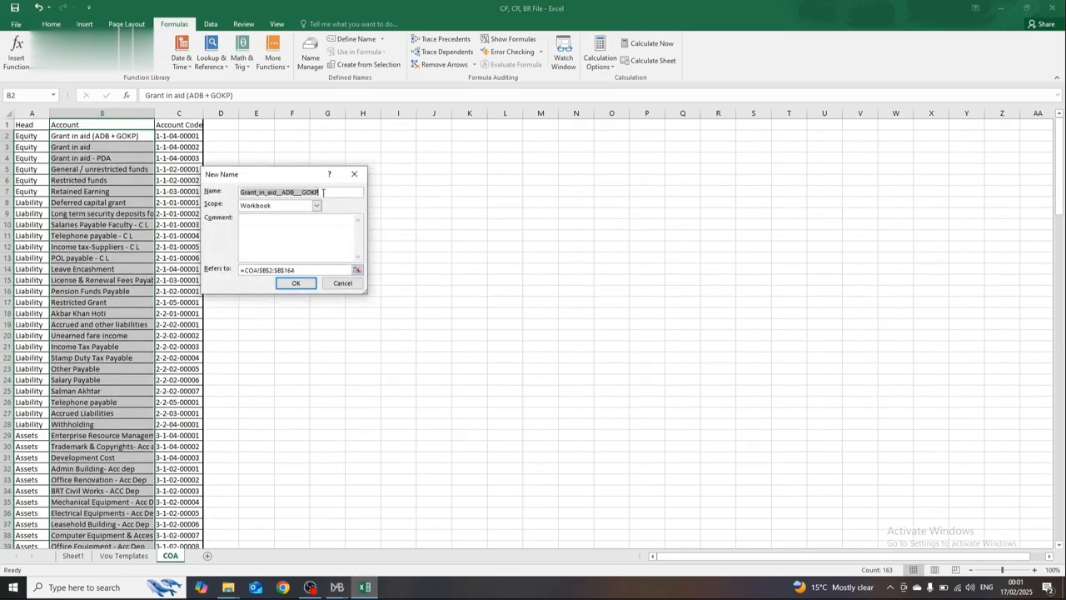
{"action": "key", "text": "BackSpace"}
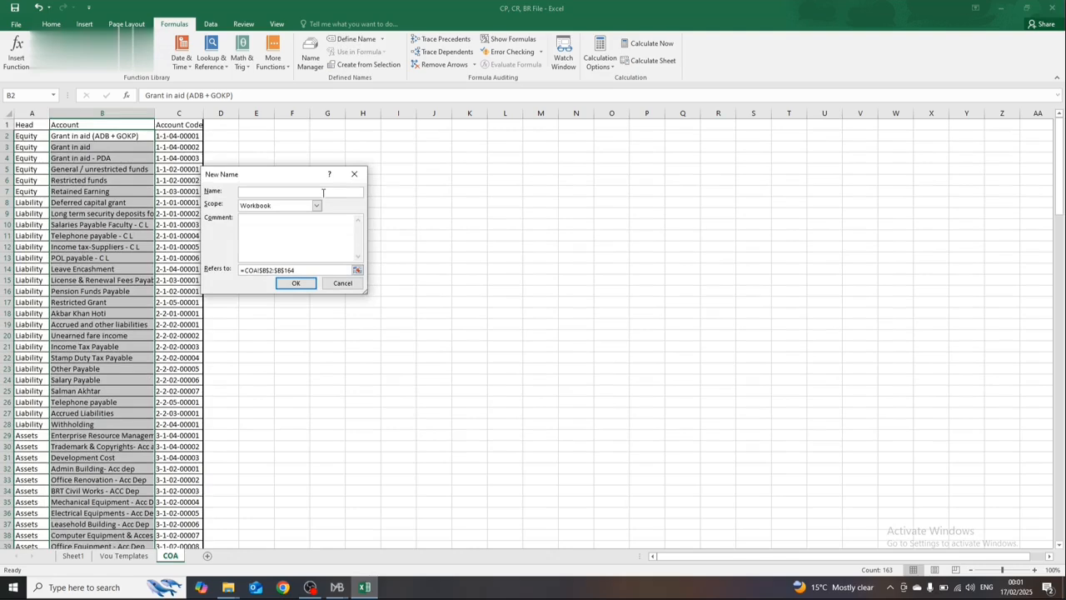
{"action": "key", "text": "Return"}
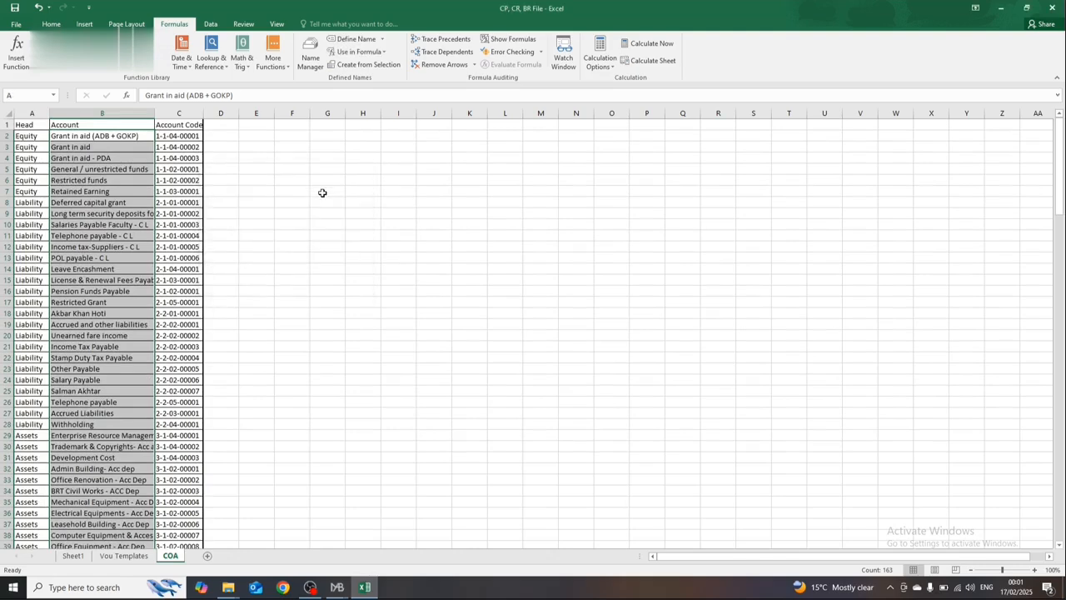
Step: Apply List data validation to Description cells E2:E9 on Vou Templates, using the named COA account range as source
{"action": "left_click", "coordinate": [124, 555]}
{"action": "left_click", "coordinate": [197, 144]}
{"action": "key", "text": "Up"}
{"action": "key", "text": "shift+Down"}
{"action": "key", "text": "shift+Down"}
{"action": "key", "text": "shift+Down"}
{"action": "key", "text": "shift+Down"}
{"action": "key", "text": "shift+Down"}
{"action": "key", "text": "shift+Down"}
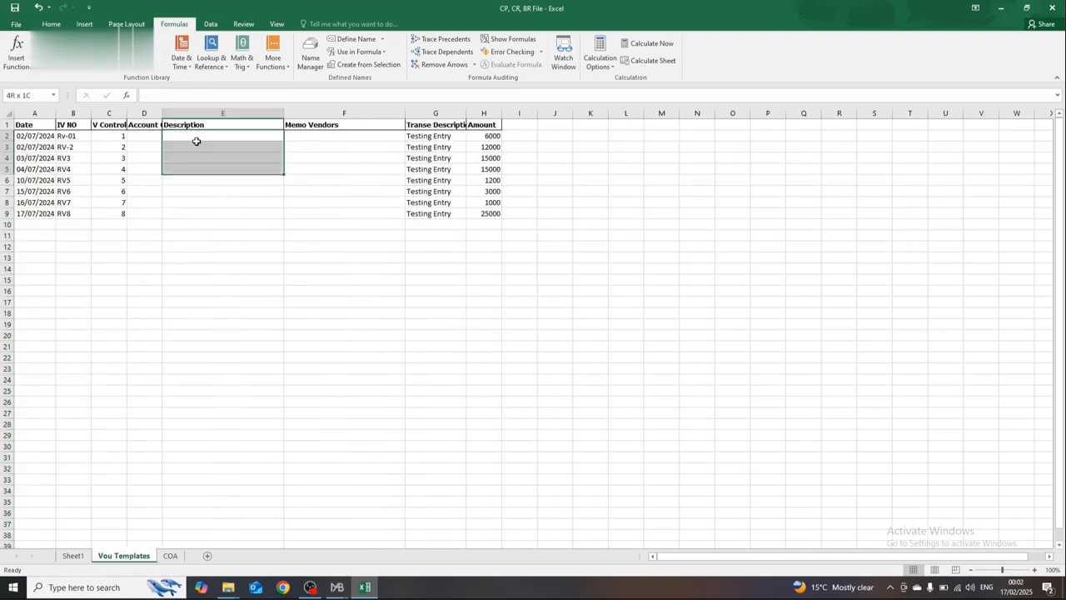
{"action": "key", "text": "shift+Down"}
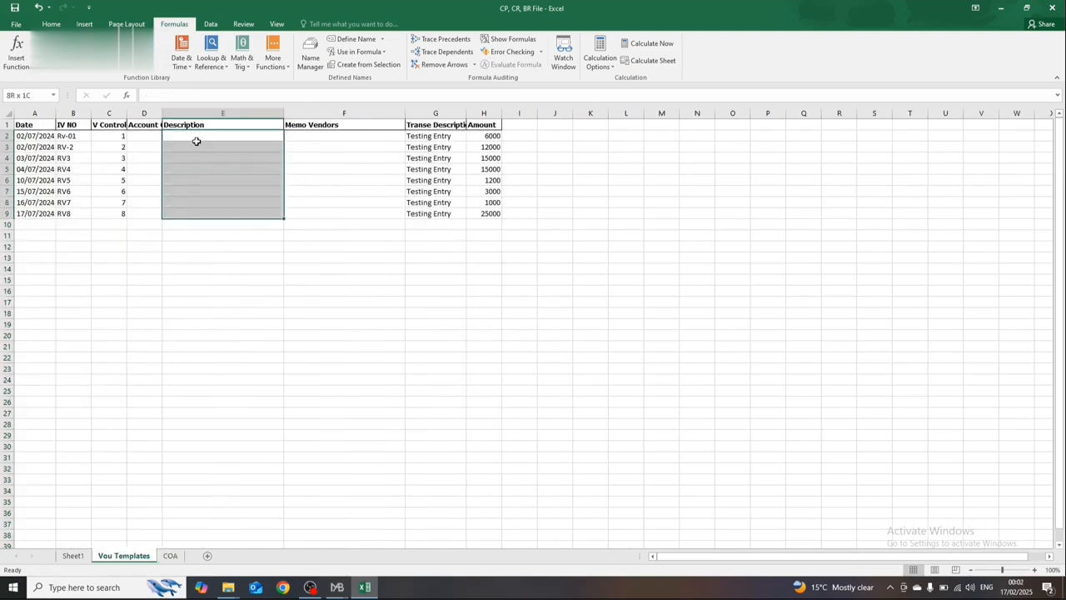
{"action": "left_click", "coordinate": [211, 24]}
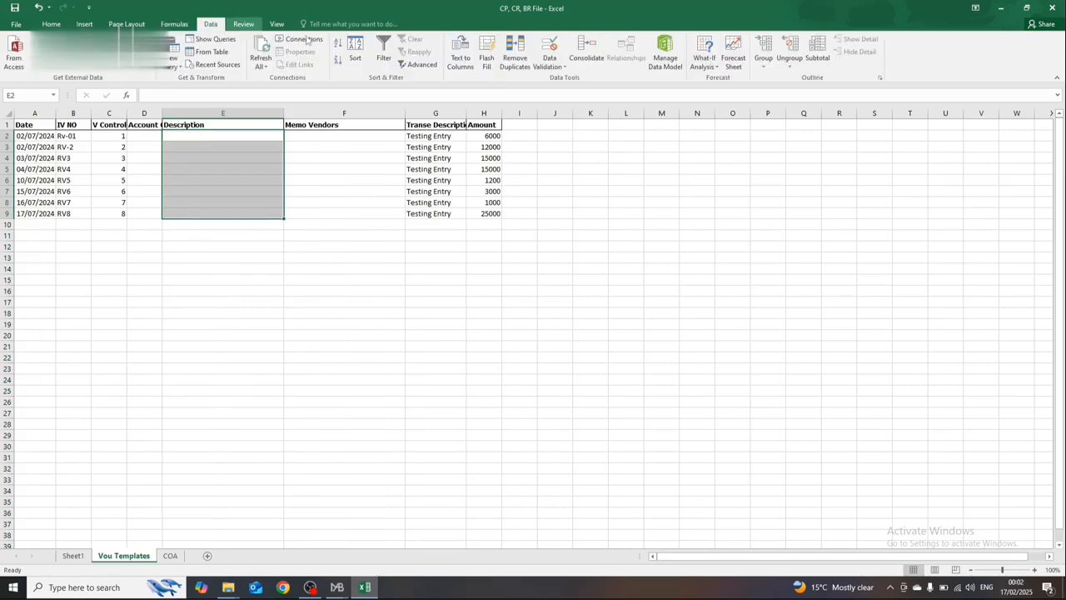
{"action": "left_click", "coordinate": [551, 65]}
{"action": "left_click", "coordinate": [570, 83]}
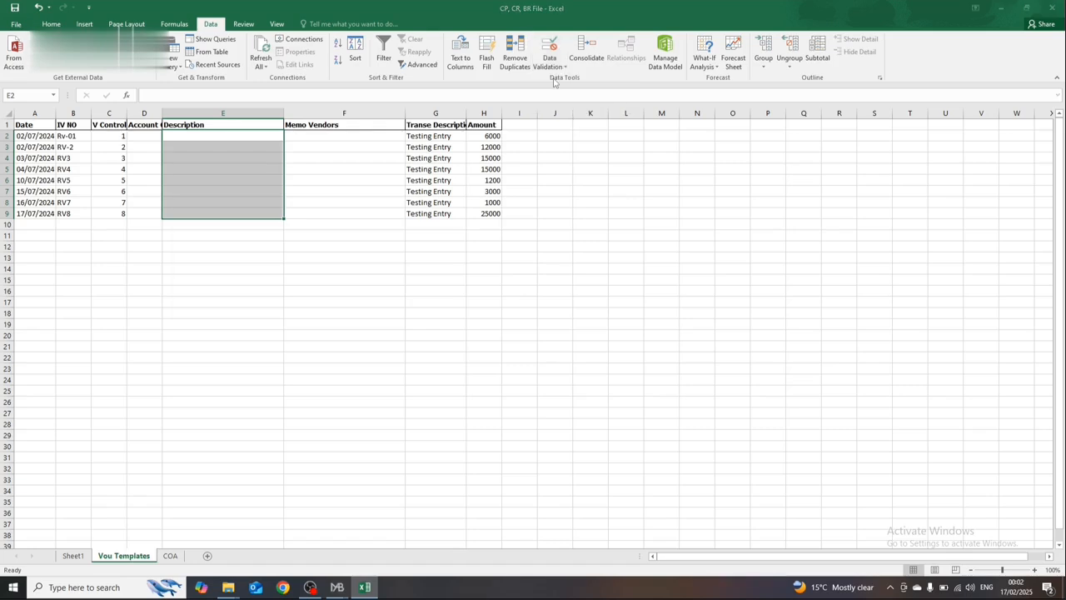
{"action": "left_click", "coordinate": [269, 206]}
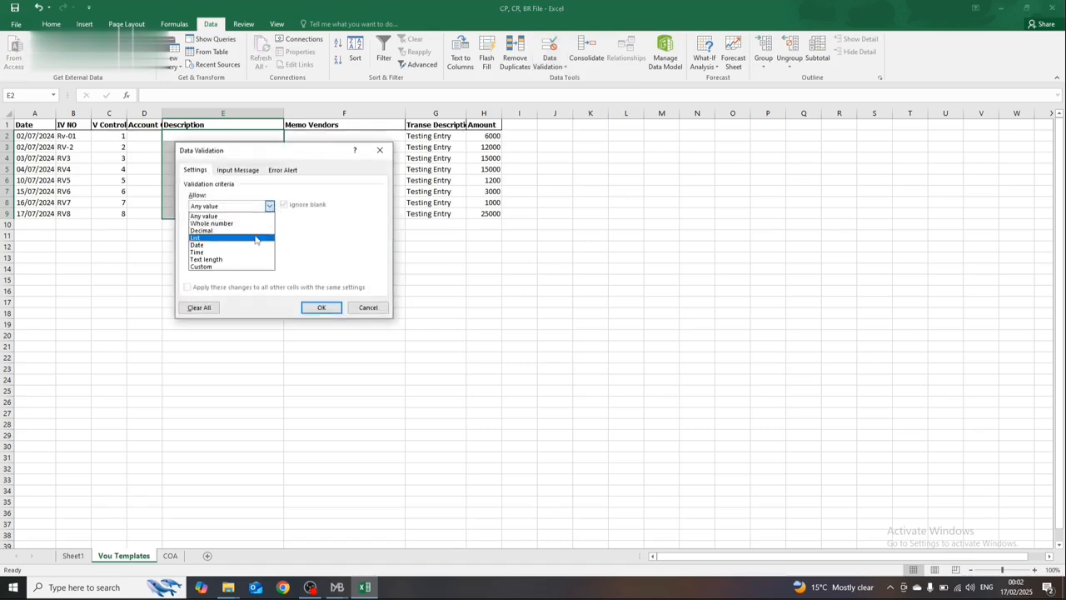
{"action": "left_click", "coordinate": [254, 234]}
{"action": "left_click", "coordinate": [247, 250]}
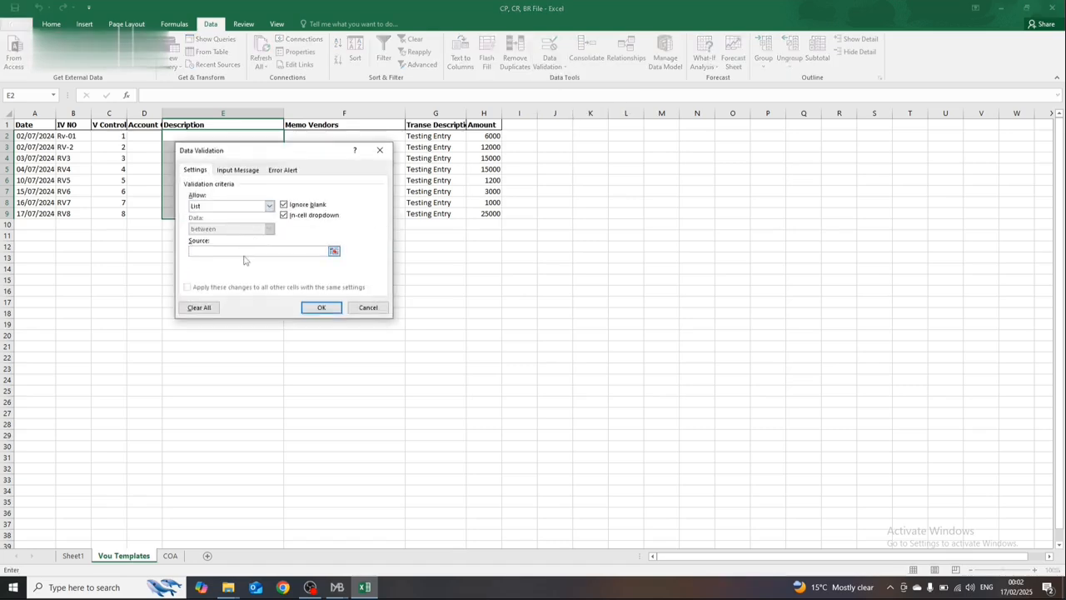
{"action": "key", "text": "Return"}
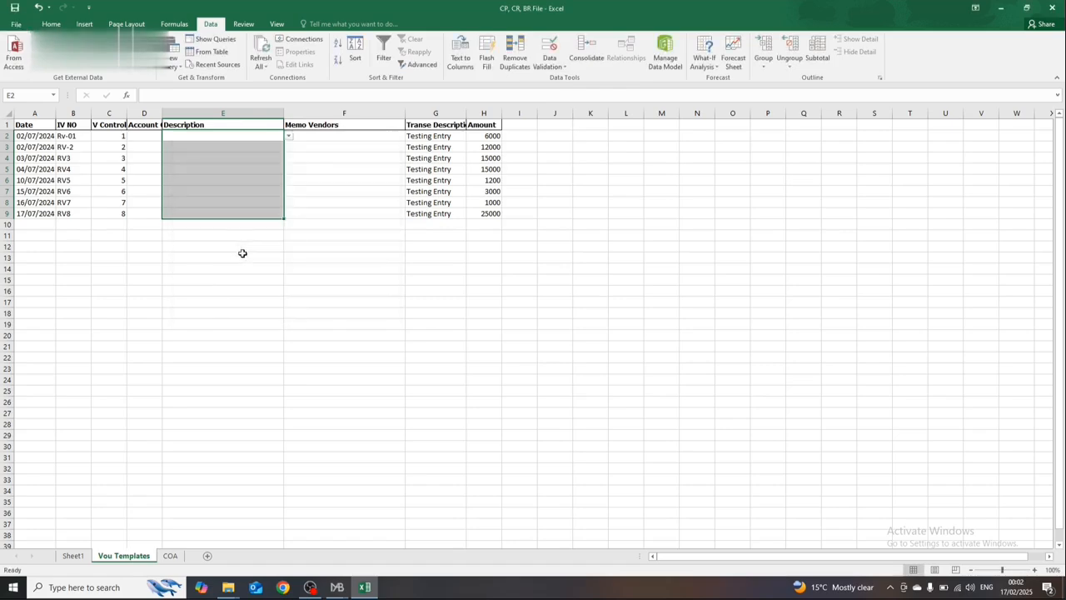
Step: Open the dropdown in E2 to check that it offers the COA accounts
{"action": "left_click", "coordinate": [236, 180]}
{"action": "left_click", "coordinate": [272, 138]}
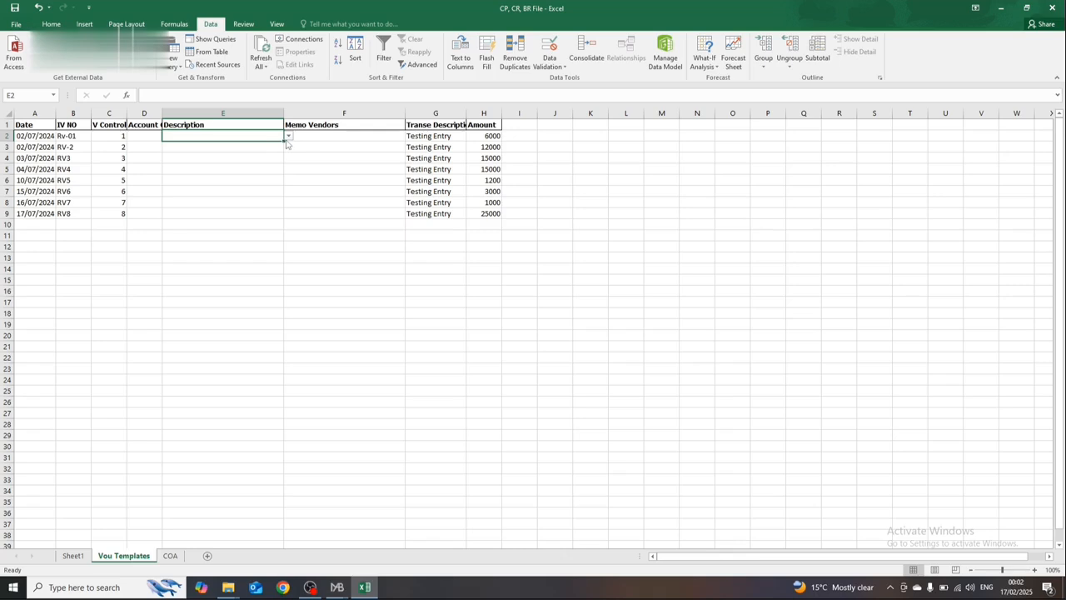
{"action": "left_click", "coordinate": [288, 138]}
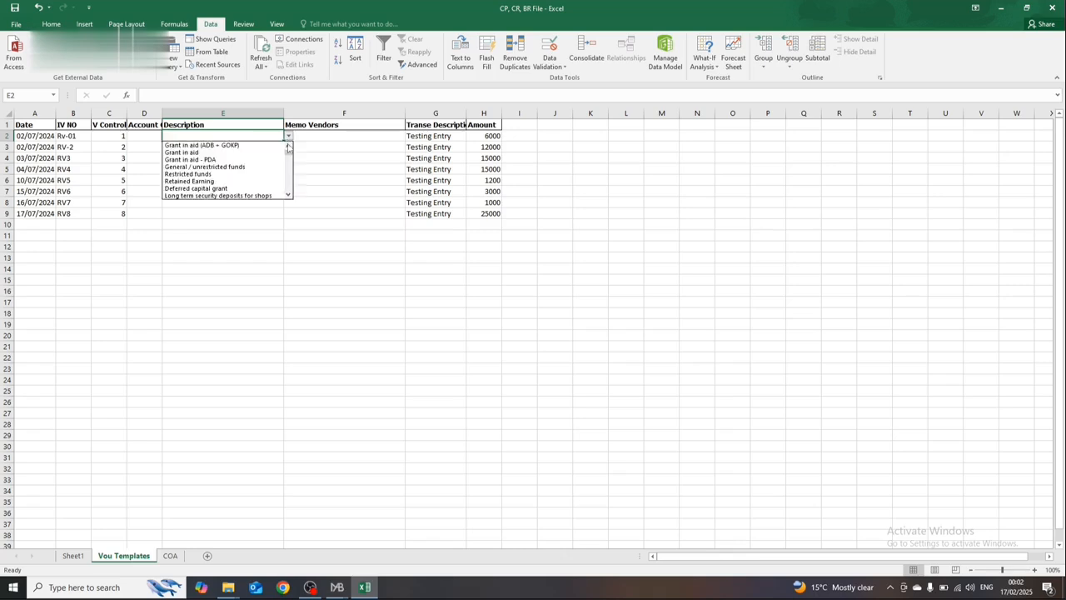
{"action": "key", "text": "Escape"}
Step: Try to enter the unlisted text scsc in E2 to test the validation, and clear it
{"action": "type", "text": "scsc"}
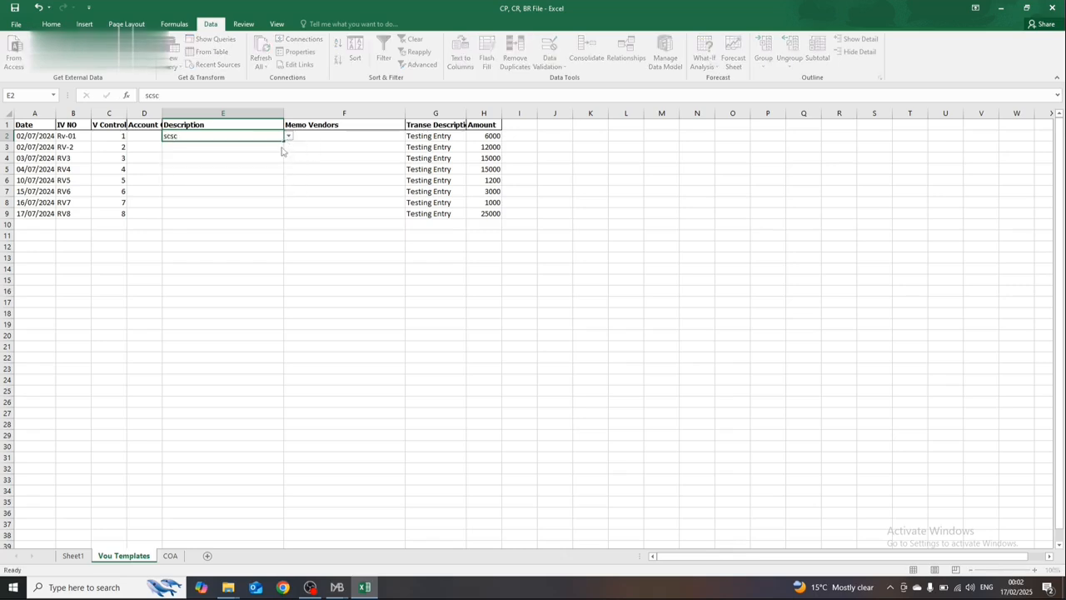
{"action": "key", "text": "Return"}
{"action": "key", "text": "Return"}
{"action": "key", "text": "BackSpace"}
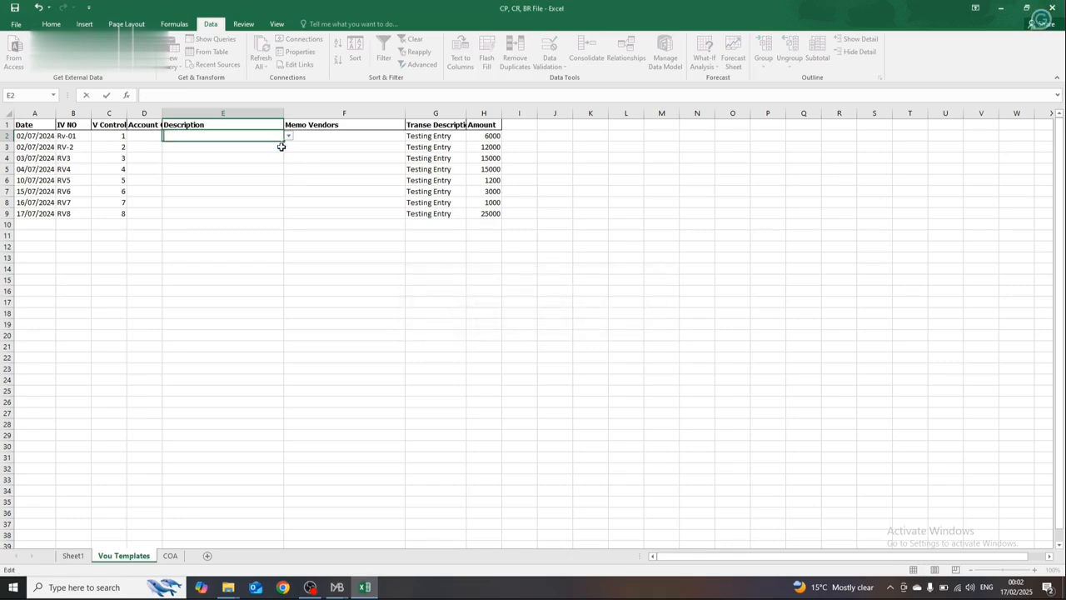
Step: Browse the account names in E2's dropdown list without choosing one
{"action": "left_click", "coordinate": [288, 138]}
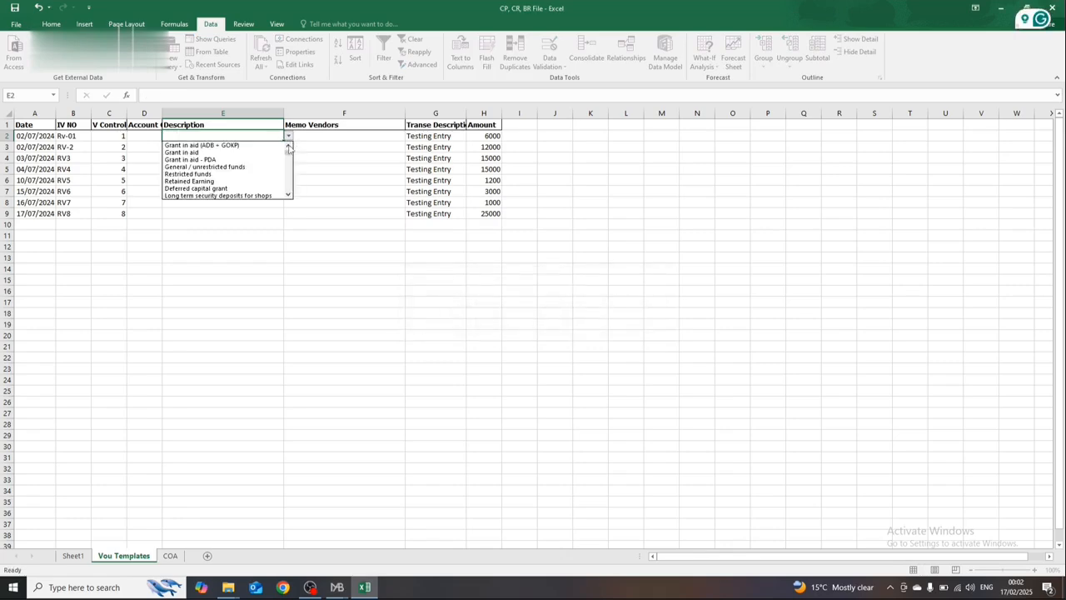
{"action": "left_click_drag", "start_coordinate": [288, 149], "coordinate": [289, 169]}
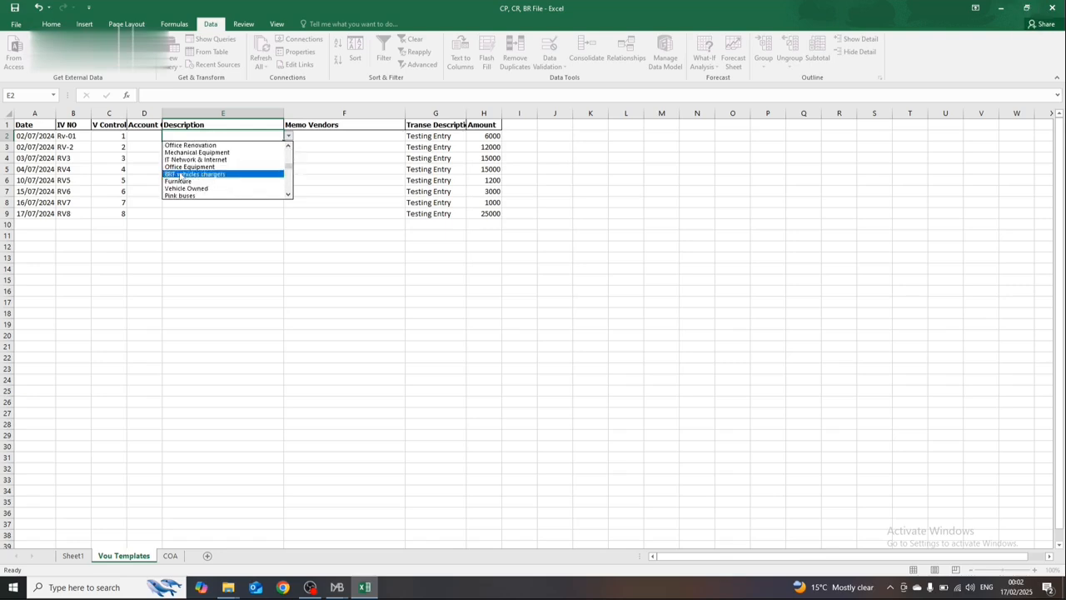
{"action": "left_click", "coordinate": [119, 154]}
{"action": "left_click", "coordinate": [118, 156]}
Step: Change the voucher number in B4 to PV3
{"action": "left_click", "coordinate": [83, 162]}
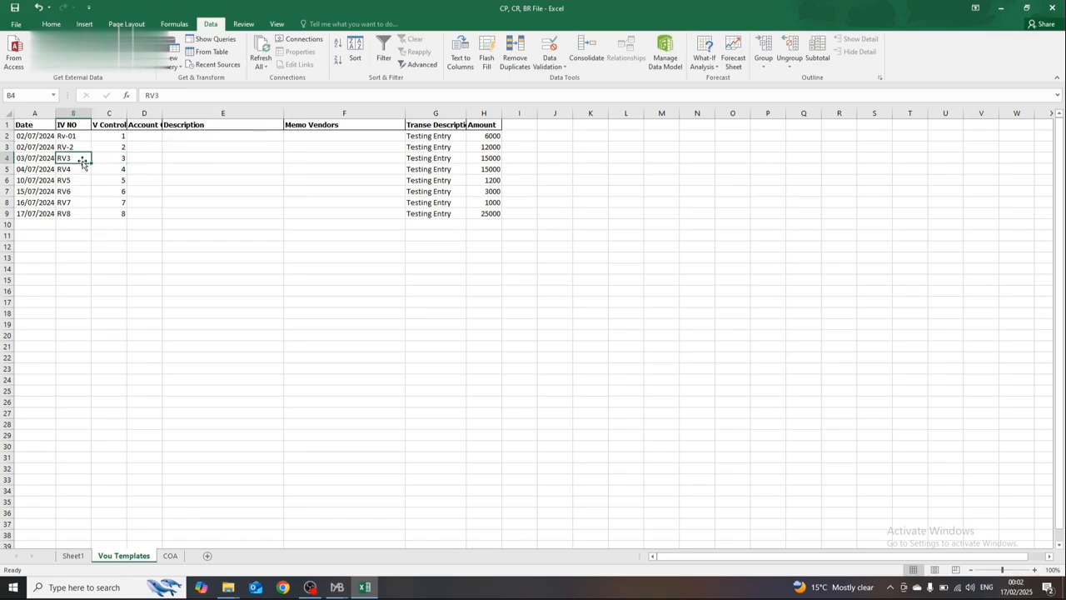
{"action": "key", "text": "BackSpace"}
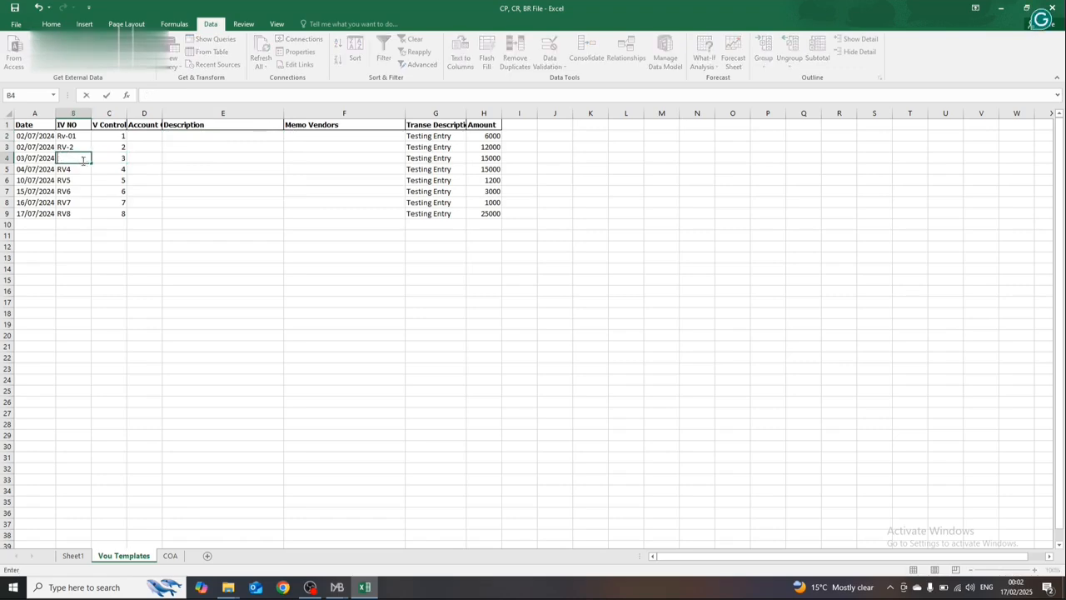
{"action": "type", "text": "PV3"}
{"action": "key", "text": "Return"}
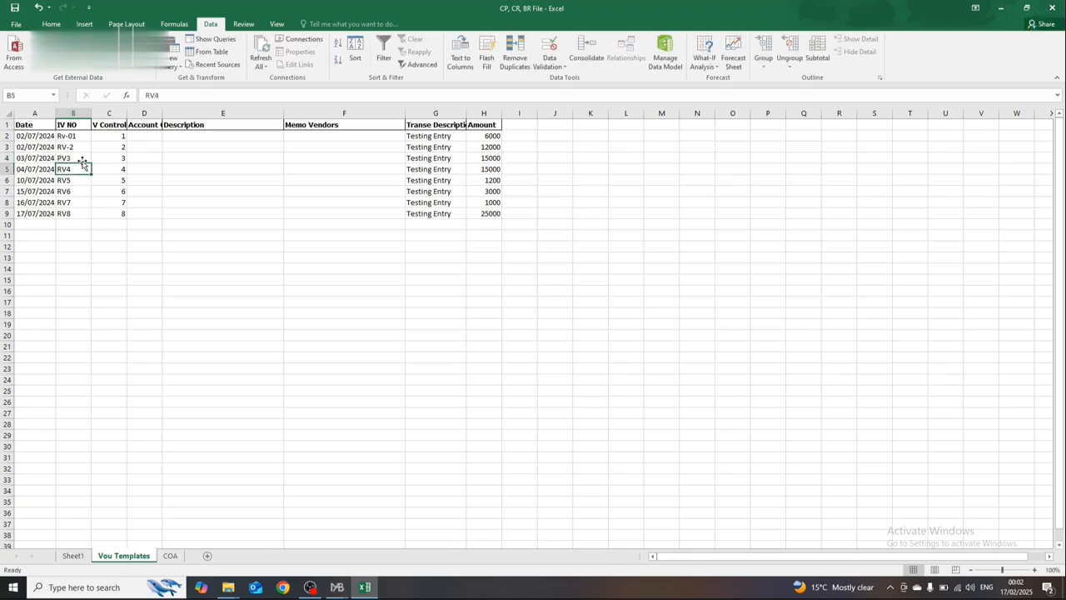
Step: Change the voucher number in B5 to PV4
{"action": "type", "text": "R"}
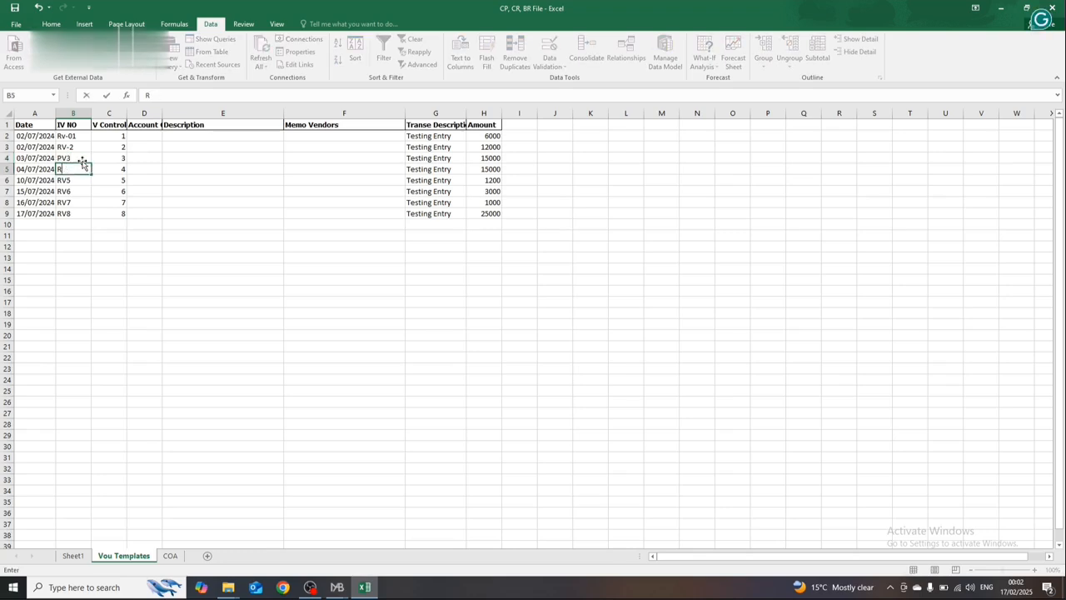
{"action": "type", "text": "V4"}
{"action": "key", "text": "Return"}
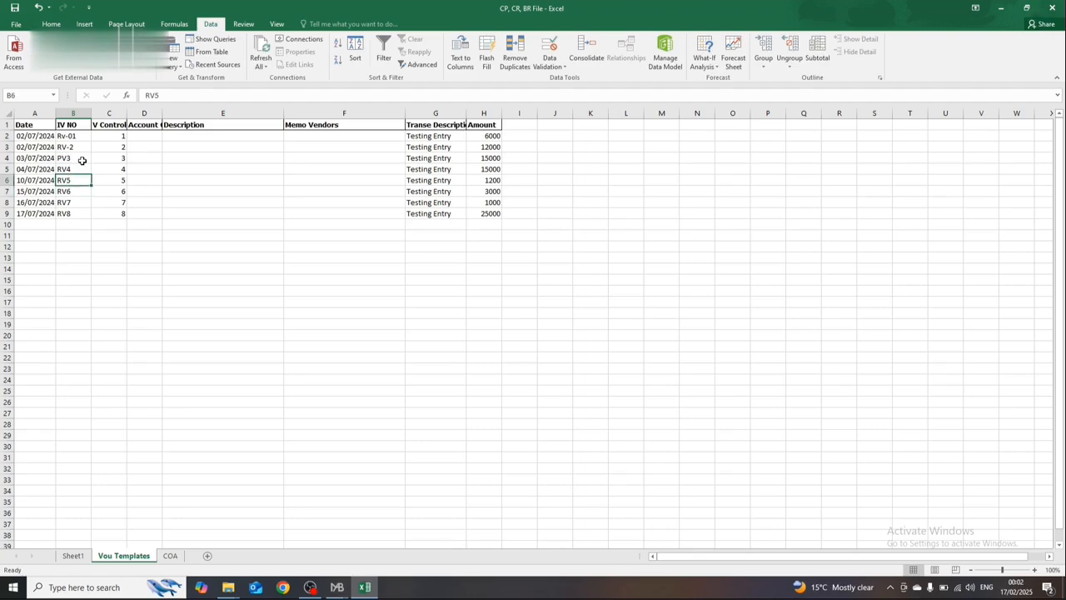
{"action": "left_click", "coordinate": [83, 164]}
{"action": "type", "text": "P"}
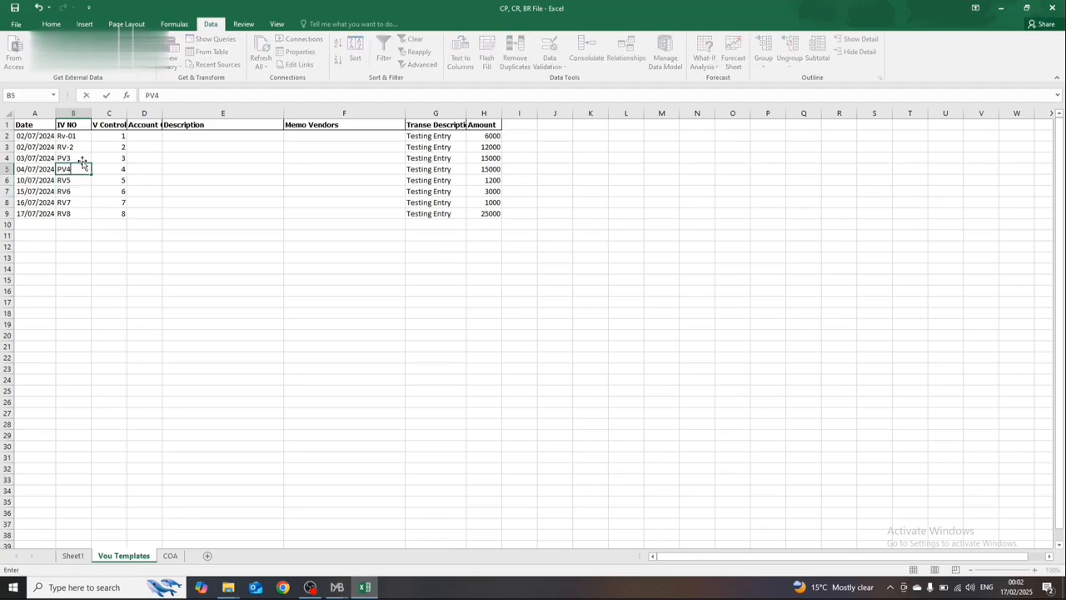
{"action": "key", "text": "Tab"}
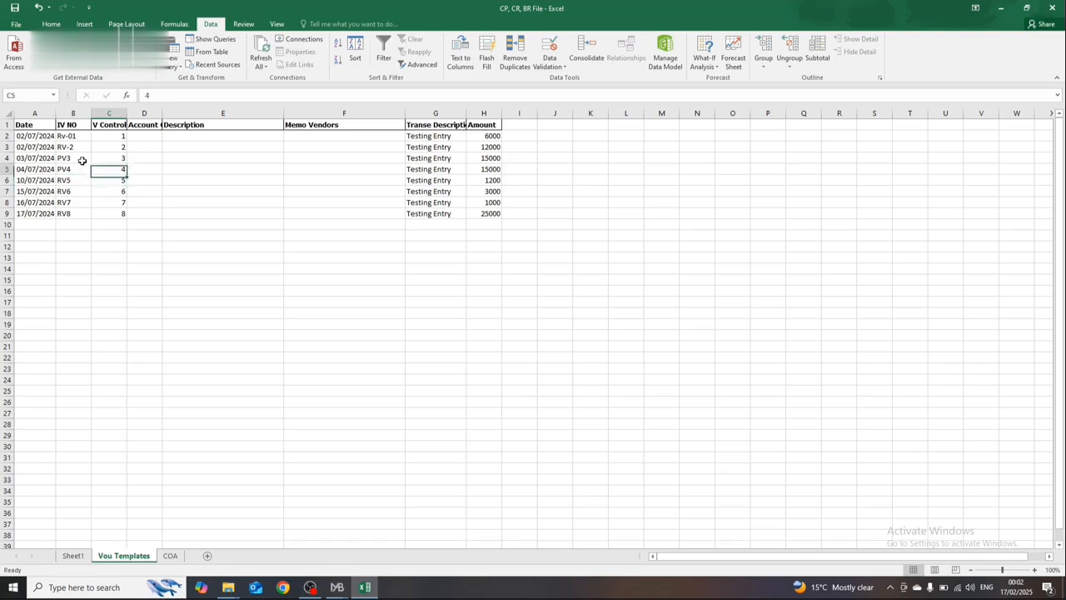
{"action": "key", "text": "Left"}
{"action": "key", "text": "Up"}
{"action": "key", "text": "Up"}
{"action": "key", "text": "Up"}
{"action": "key", "text": "Down"}
{"action": "key", "text": "Down"}
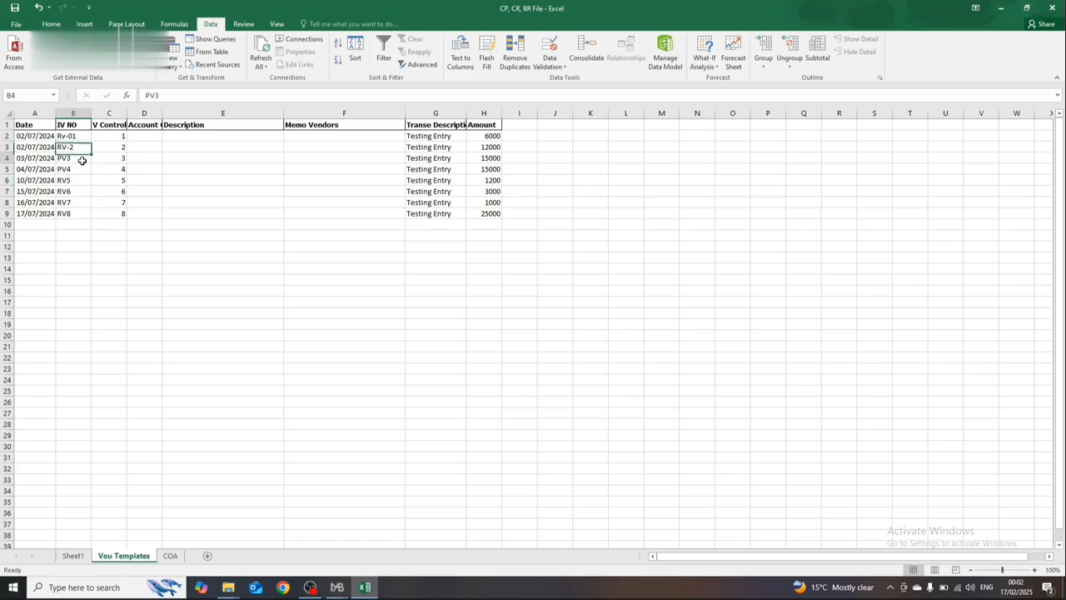
{"action": "key", "text": "Down"}
{"action": "key", "text": "Down"}
{"action": "key", "text": "Right"}
{"action": "key", "text": "Up"}
{"action": "key", "text": "Left"}
{"action": "key", "text": "Up"}
{"action": "key", "text": "Right"}
Step: Choose Income from BRT Operations from the account dropdown in Description cell E2
{"action": "key", "text": "Up"}
{"action": "key", "text": "Right"}
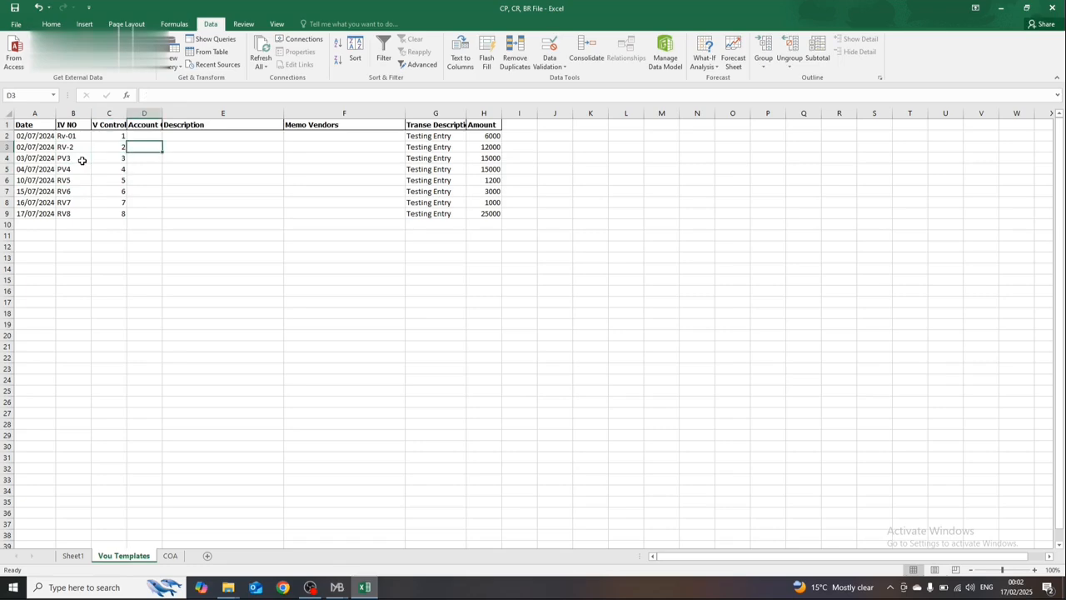
{"action": "key", "text": "Up"}
{"action": "key", "text": "Right"}
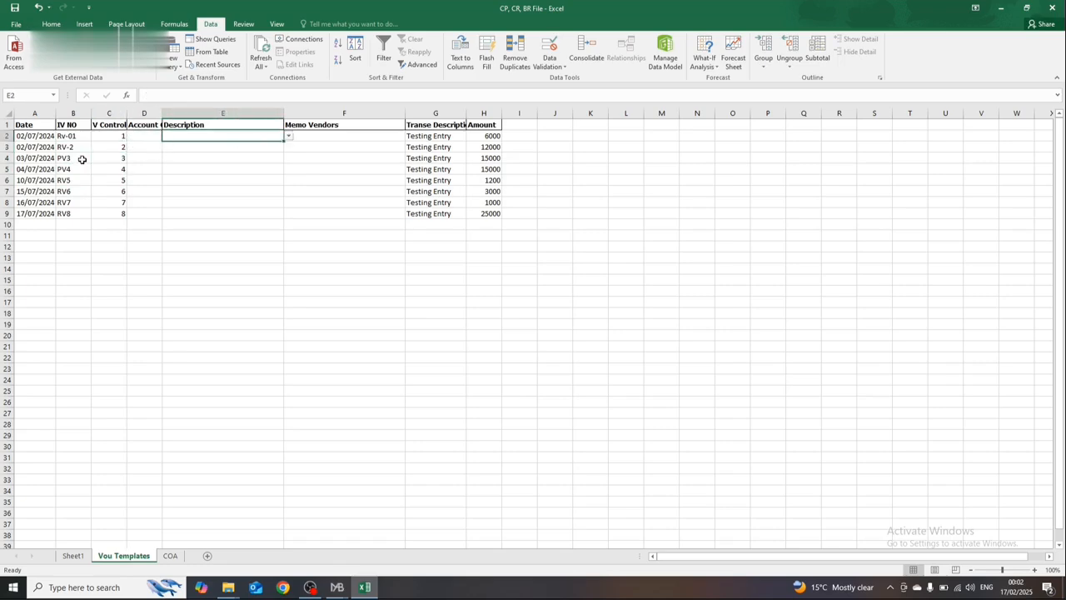
{"action": "left_click", "coordinate": [287, 137]}
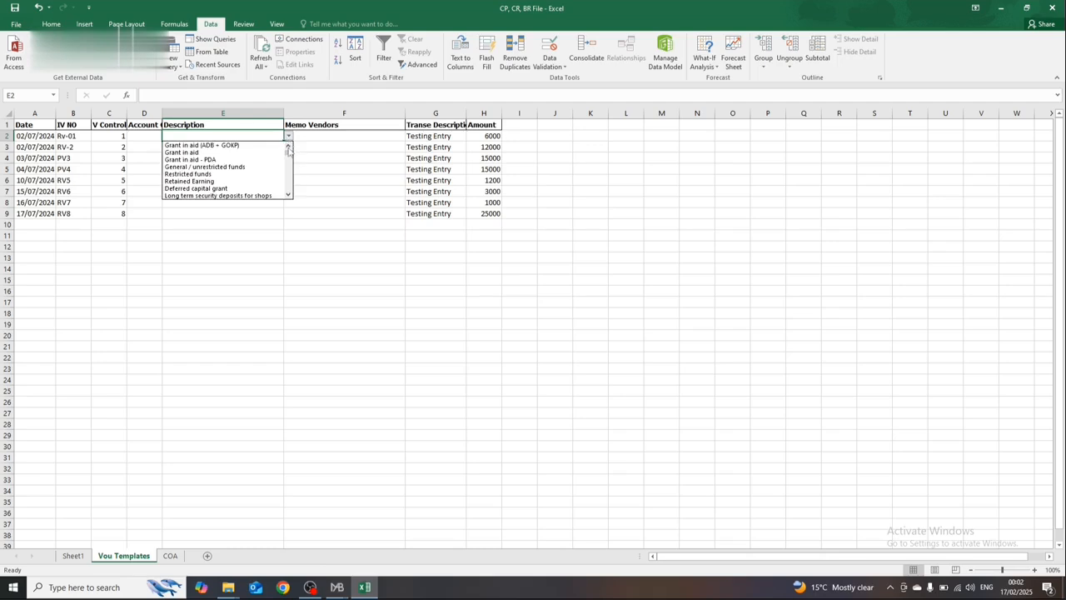
{"action": "left_click_drag", "start_coordinate": [289, 155], "coordinate": [288, 165]}
{"action": "key", "text": "Down"}
{"action": "key", "text": "Up"}
{"action": "key", "text": "Up"}
{"action": "key", "text": "Up"}
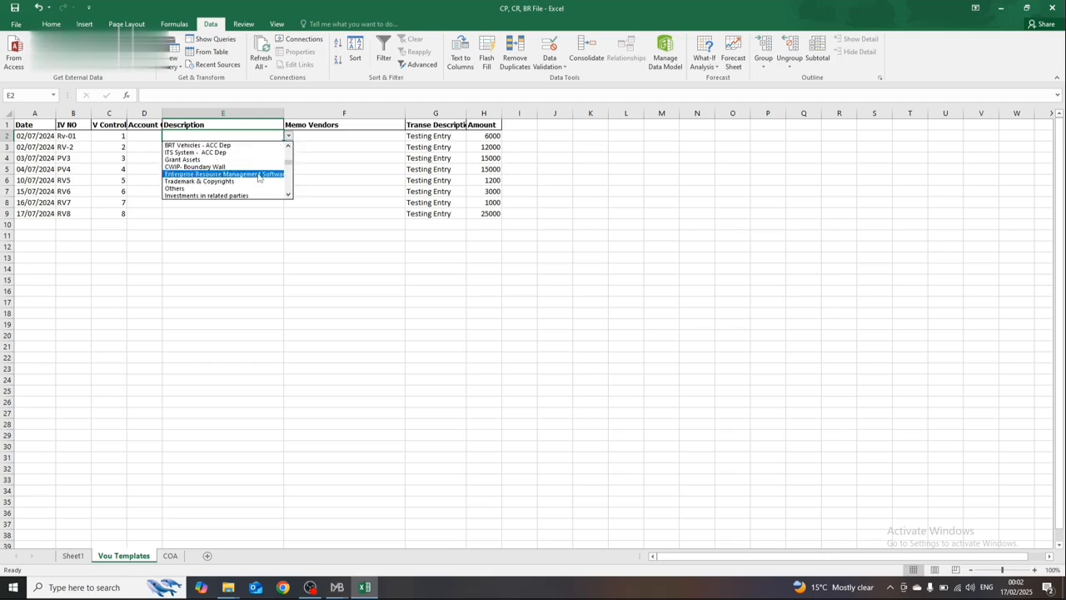
{"action": "key", "text": "Down"}
{"action": "key", "text": "Down"}
{"action": "key", "text": "Down"}
{"action": "key", "text": "Down"}
{"action": "key", "text": "Down"}
{"action": "key", "text": "Down"}
{"action": "key", "text": "Down"}
{"action": "key", "text": "Down"}
{"action": "key", "text": "Down"}
{"action": "key", "text": "Down"}
{"action": "key", "text": "Down"}
{"action": "key", "text": "Down"}
{"action": "key", "text": "Down"}
{"action": "key", "text": "Down"}
{"action": "key", "text": "Down"}
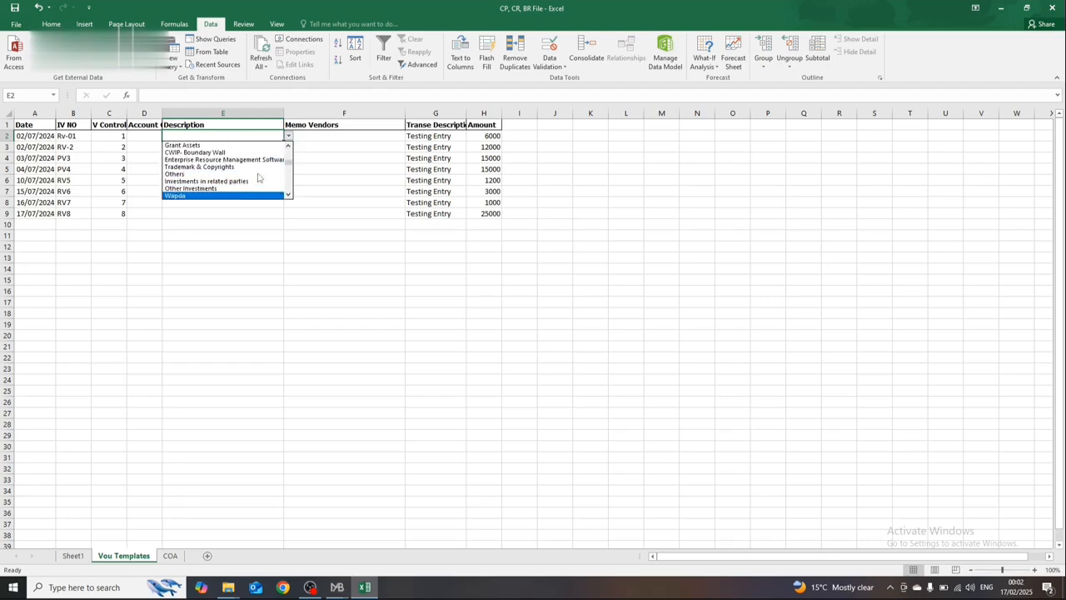
{"action": "key", "text": "Down"}
{"action": "key", "text": "Down"}
{"action": "key", "text": "Down"}
{"action": "key", "text": "Down"}
{"action": "key", "text": "Down"}
{"action": "key", "text": "Down"}
{"action": "key", "text": "Down"}
{"action": "key", "text": "Down"}
{"action": "key", "text": "Down"}
{"action": "key", "text": "Down"}
{"action": "key", "text": "Down"}
{"action": "key", "text": "Down"}
{"action": "key", "text": "Down"}
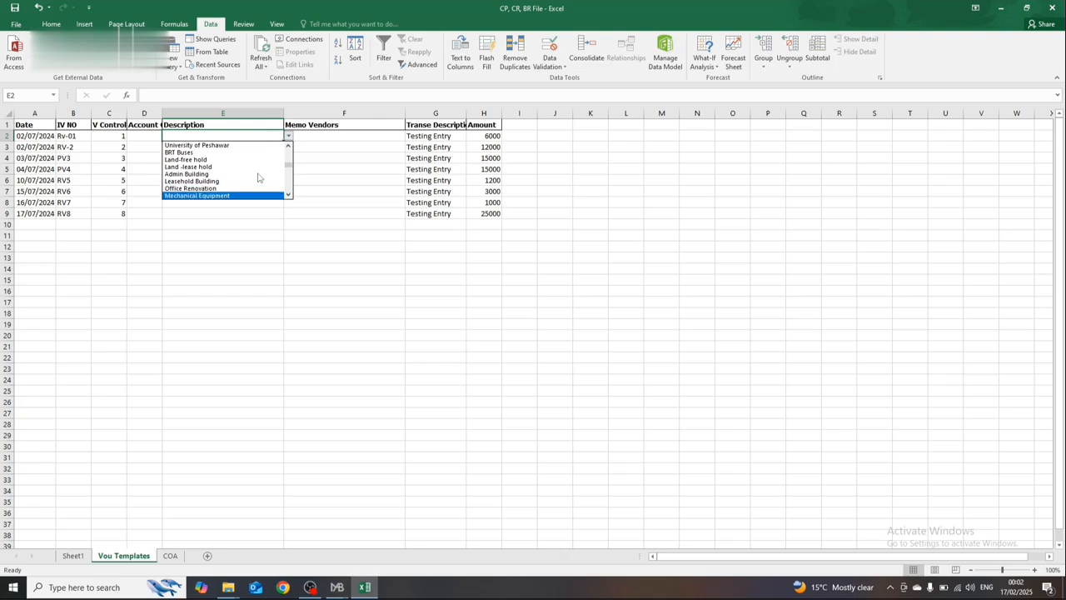
{"action": "key", "text": "Down"}
{"action": "key", "text": "Down"}
{"action": "key", "text": "Down"}
{"action": "key", "text": "Down"}
{"action": "key", "text": "Down"}
{"action": "key", "text": "Down"}
{"action": "key", "text": "Down"}
{"action": "key", "text": "Down"}
{"action": "key", "text": "Down"}
{"action": "key", "text": "Down"}
{"action": "key", "text": "Down"}
{"action": "key", "text": "Down"}
{"action": "key", "text": "Down"}
{"action": "key", "text": "Down"}
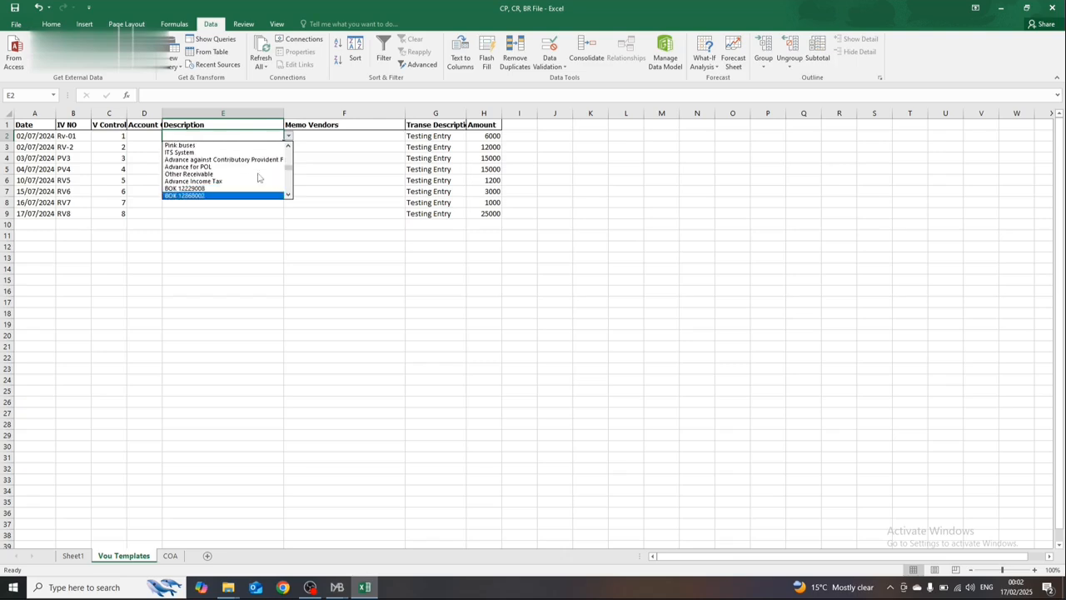
{"action": "key", "text": "Down"}
{"action": "key", "text": "Down"}
{"action": "key", "text": "Down"}
{"action": "key", "text": "Down"}
{"action": "key", "text": "Down"}
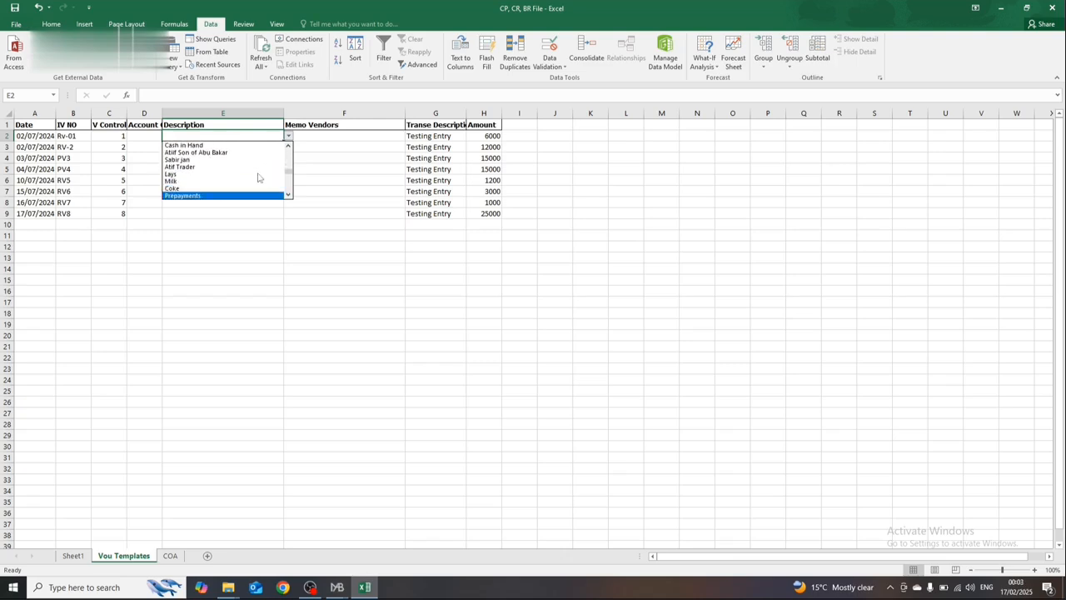
{"action": "key", "text": "Return"}
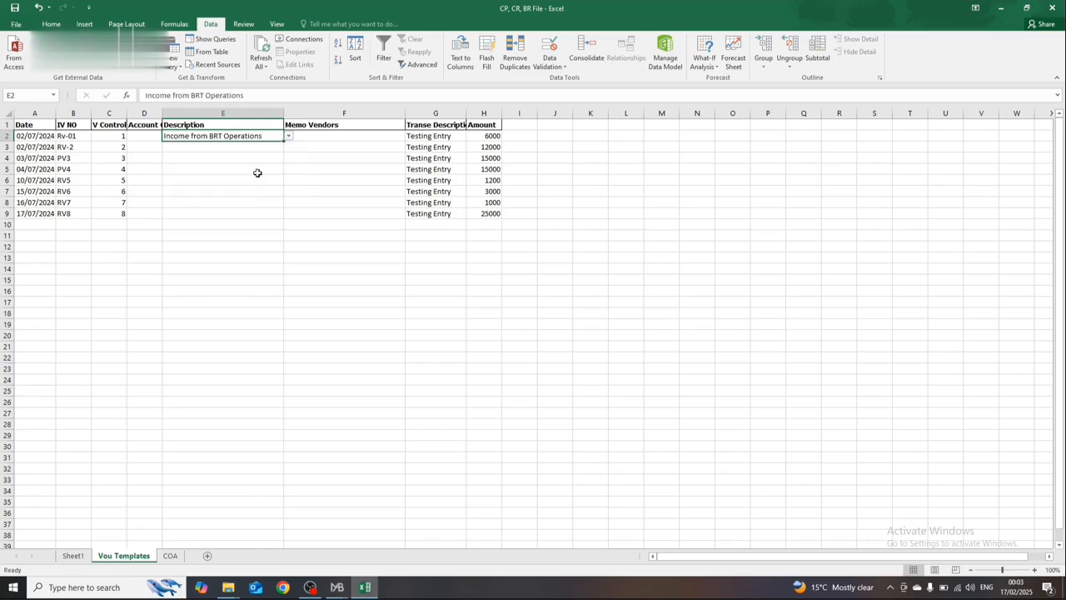
Step: Choose Afghan card from the account dropdown in Description cell E3
{"action": "left_click", "coordinate": [277, 151]}
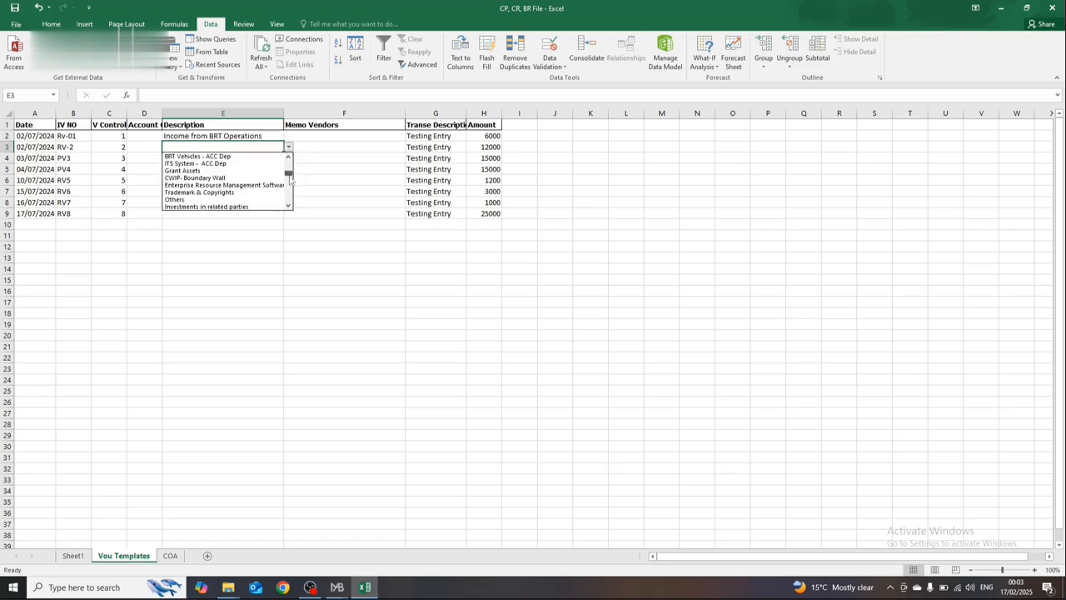
{"action": "left_click_drag", "start_coordinate": [290, 182], "coordinate": [290, 185]}
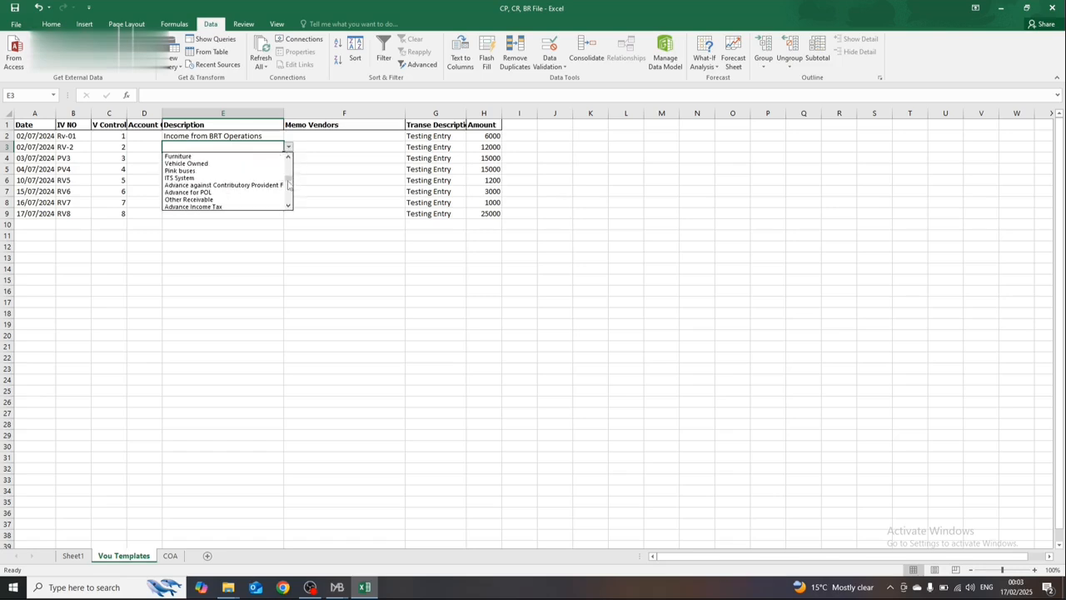
{"action": "key", "text": "Down"}
{"action": "key", "text": "Down"}
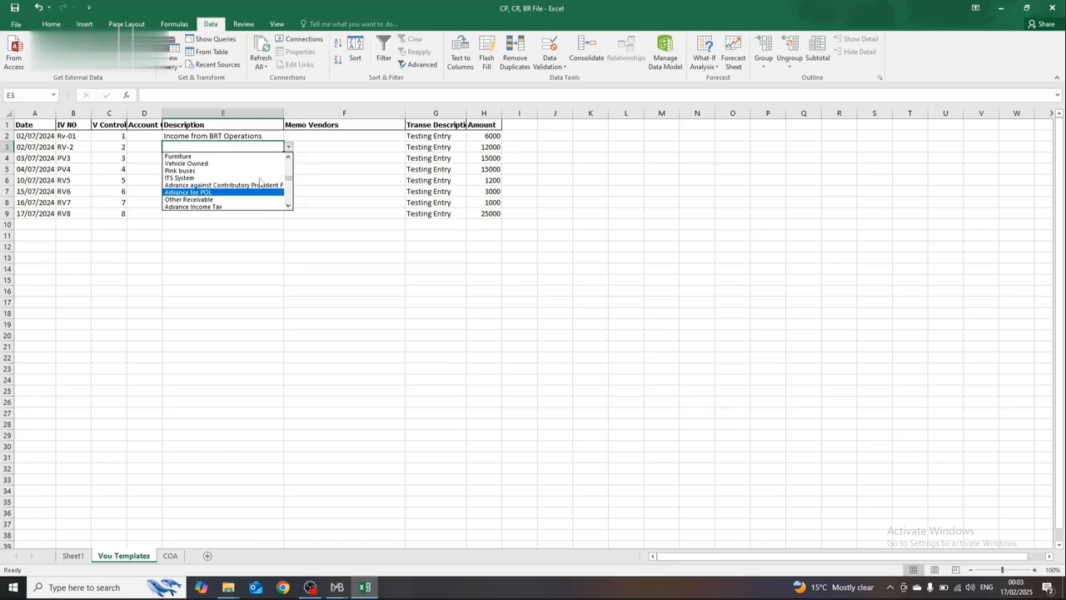
{"action": "key", "text": "Up"}
{"action": "key", "text": "Up"}
{"action": "key", "text": "Up"}
{"action": "key", "text": "Up"}
{"action": "key", "text": "Down"}
{"action": "key", "text": "Down"}
{"action": "key", "text": "Down"}
{"action": "key", "text": "Down"}
{"action": "key", "text": "Down"}
{"action": "key", "text": "Down"}
{"action": "key", "text": "Down"}
{"action": "key", "text": "Down"}
{"action": "key", "text": "Down"}
{"action": "key", "text": "Down"}
{"action": "key", "text": "Down"}
{"action": "key", "text": "Down"}
{"action": "key", "text": "Down"}
{"action": "key", "text": "Down"}
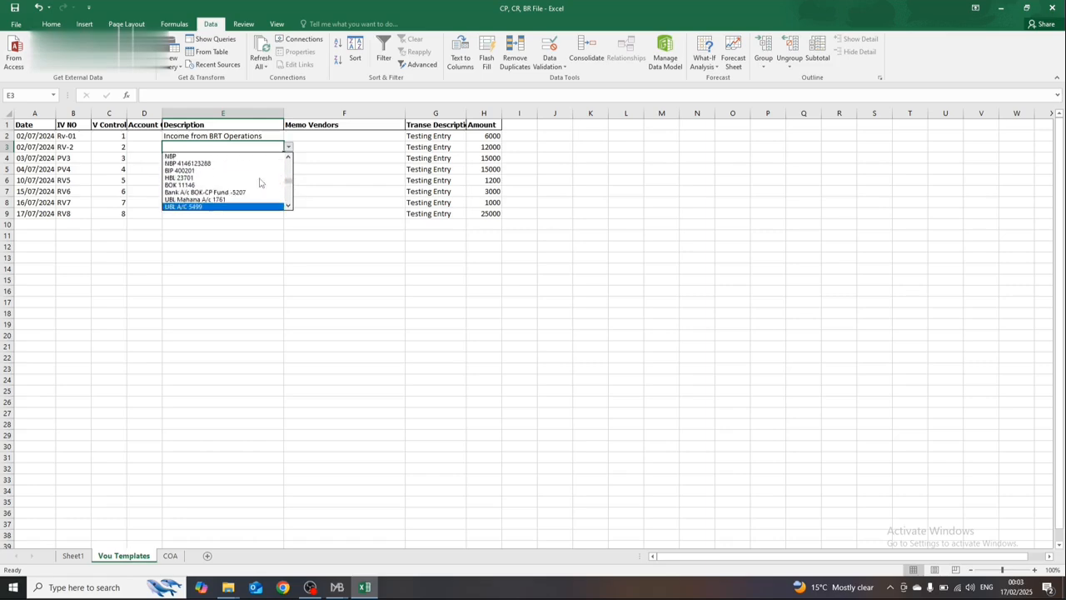
{"action": "key", "text": "Down"}
{"action": "key", "text": "Down"}
{"action": "key", "text": "Down"}
{"action": "key", "text": "Down"}
{"action": "key", "text": "Down"}
{"action": "key", "text": "Down"}
{"action": "key", "text": "Down"}
{"action": "key", "text": "Down"}
{"action": "key", "text": "Down"}
{"action": "key", "text": "Down"}
{"action": "key", "text": "Down"}
{"action": "key", "text": "Down"}
{"action": "key", "text": "Up"}
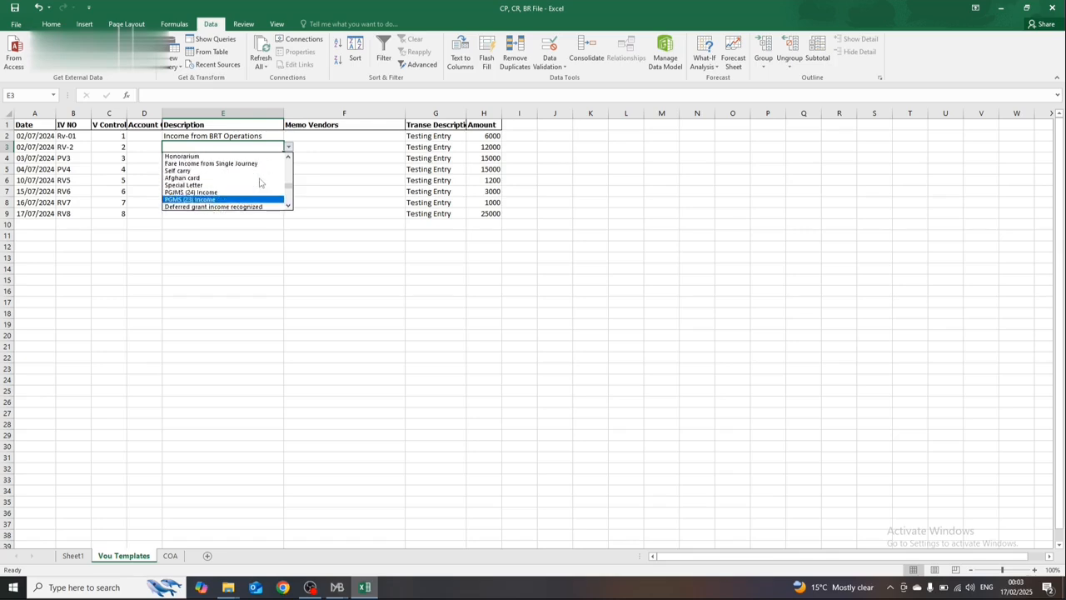
{"action": "key", "text": "Up"}
{"action": "key", "text": "Up"}
{"action": "key", "text": "Up"}
{"action": "key", "text": "Return"}
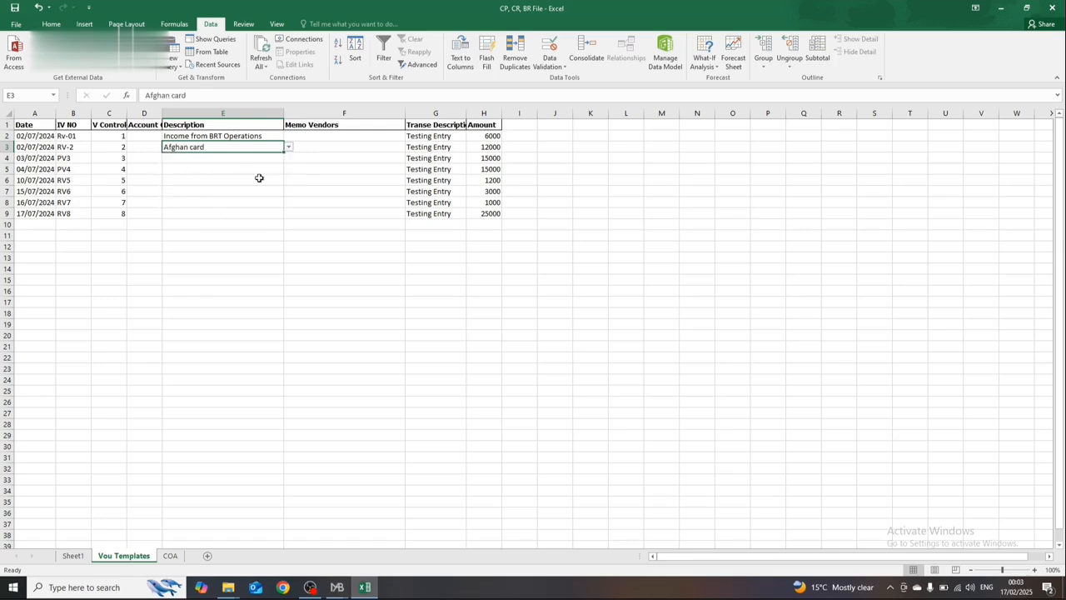
{"action": "left_click", "coordinate": [281, 156]}
{"action": "left_click", "coordinate": [288, 158]}
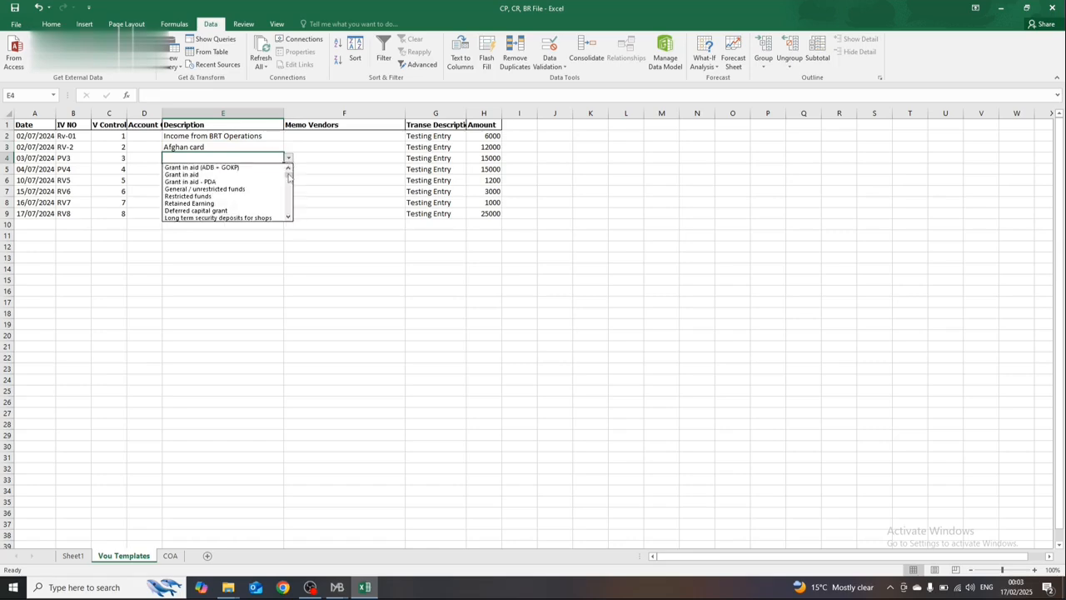
{"action": "scroll", "coordinate": [288, 185], "scroll_direction": "down", "scroll_amount": 10}
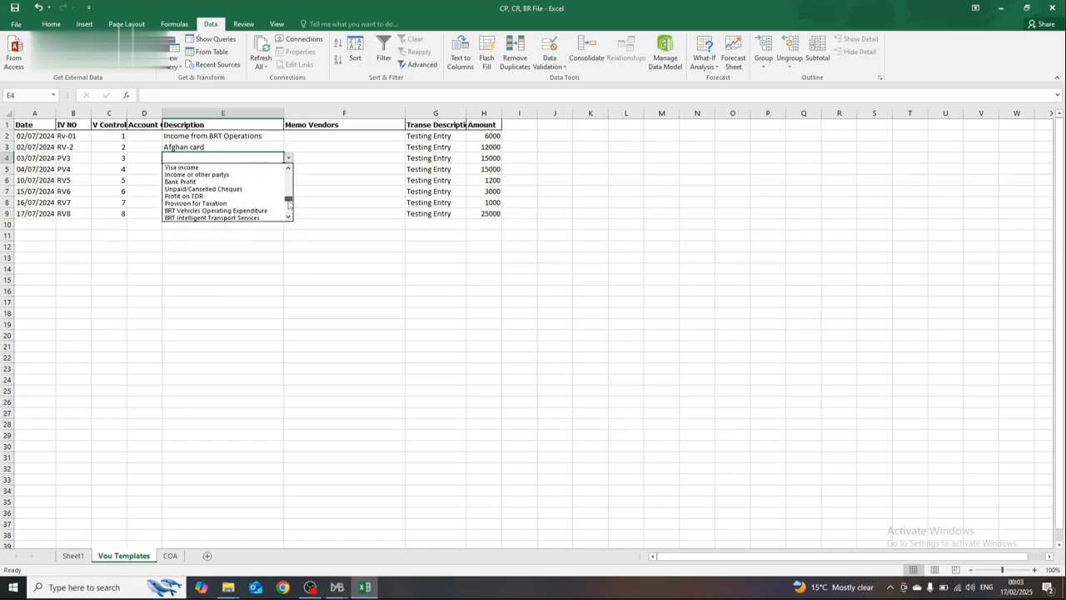
{"action": "key", "text": "Escape"}
{"action": "key", "text": "Up"}
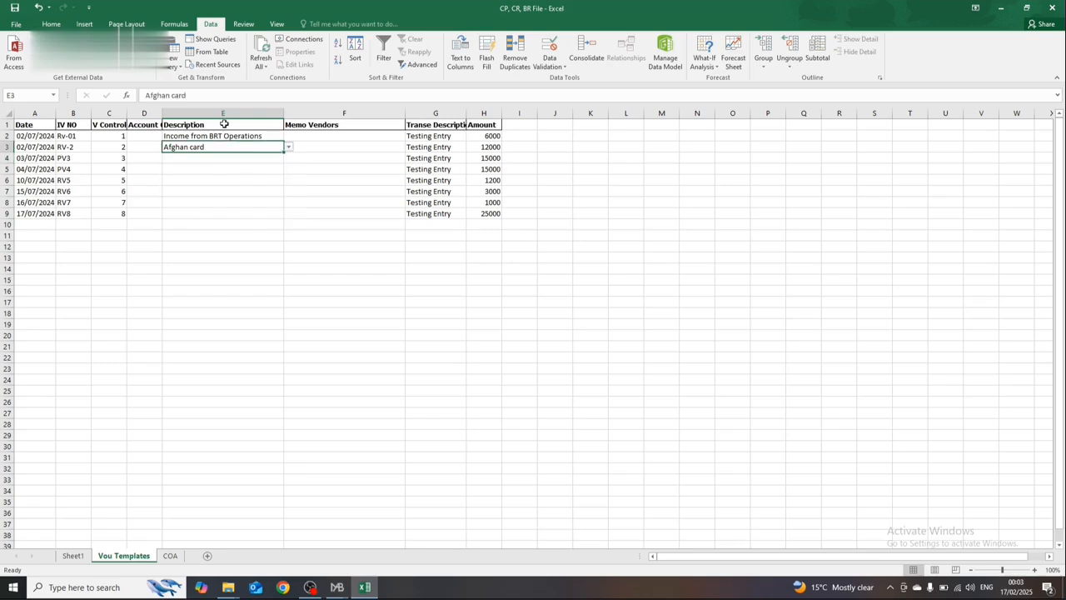
Step: Turn on filters for the header row of the voucher table
{"action": "key", "text": "Right"}
{"action": "key", "text": "Up"}
{"action": "key", "text": "Left"}
{"action": "key", "text": "Up"}
{"action": "key", "text": "Right"}
{"action": "key", "text": "Down"}
{"action": "key", "text": "Up"}
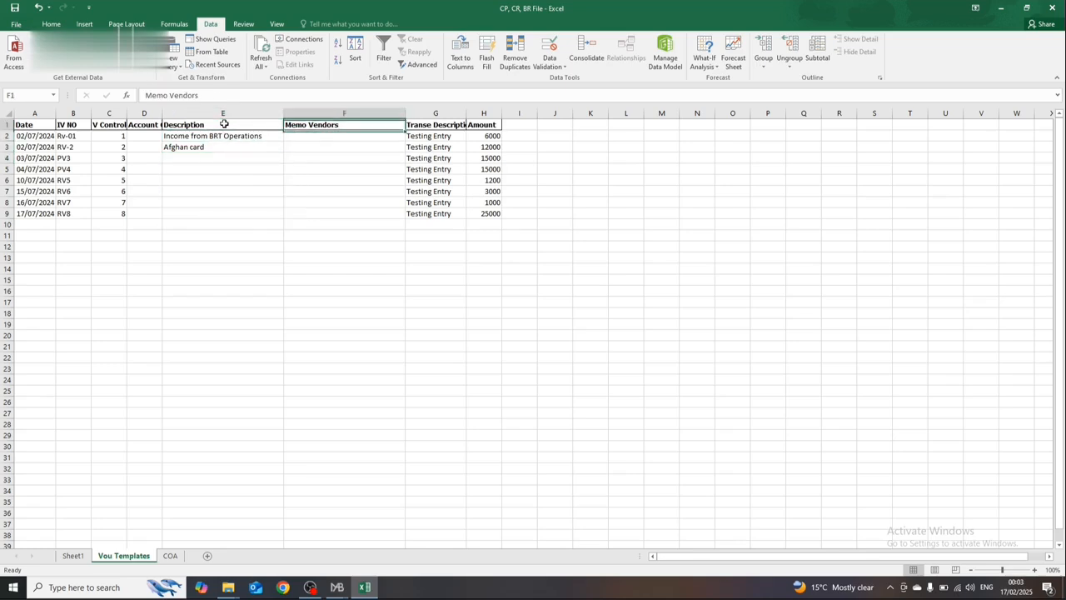
{"action": "key", "text": "shift+space"}
{"action": "key", "text": "ctrl+shift+l"}
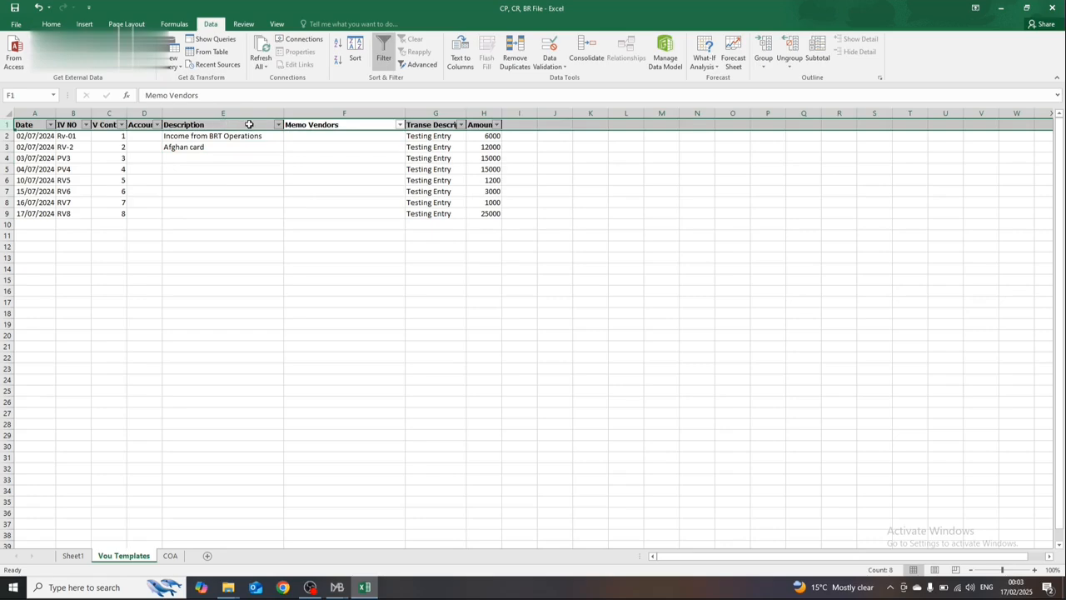
Step: Filter the Description column to exclude Afghan card, keeping Income from BRT Operations and blanks
{"action": "left_click", "coordinate": [278, 125]}
{"action": "left_click", "coordinate": [200, 241]}
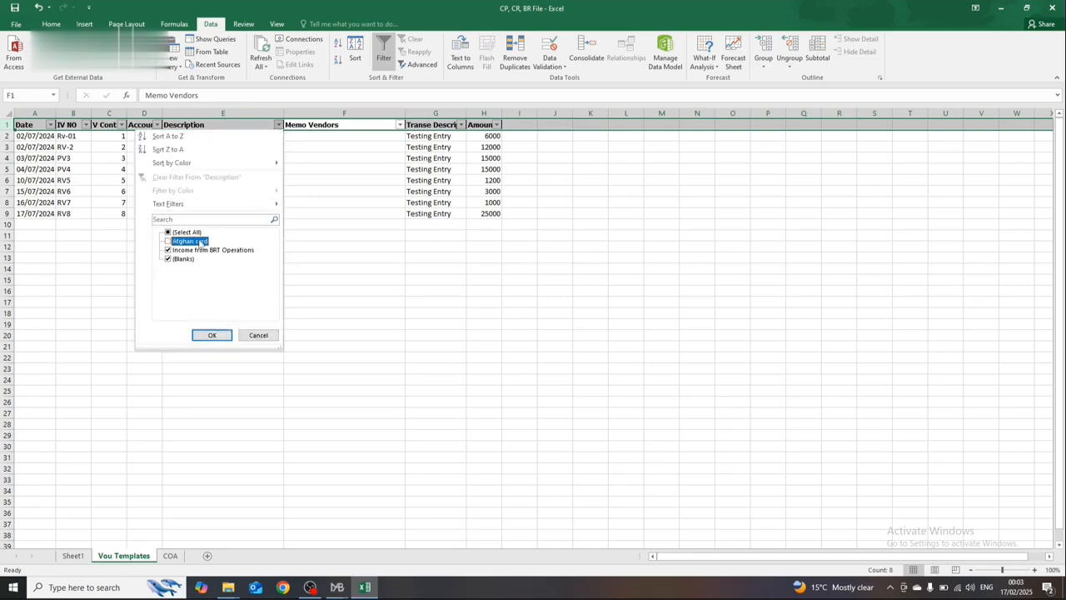
{"action": "left_click", "coordinate": [212, 334]}
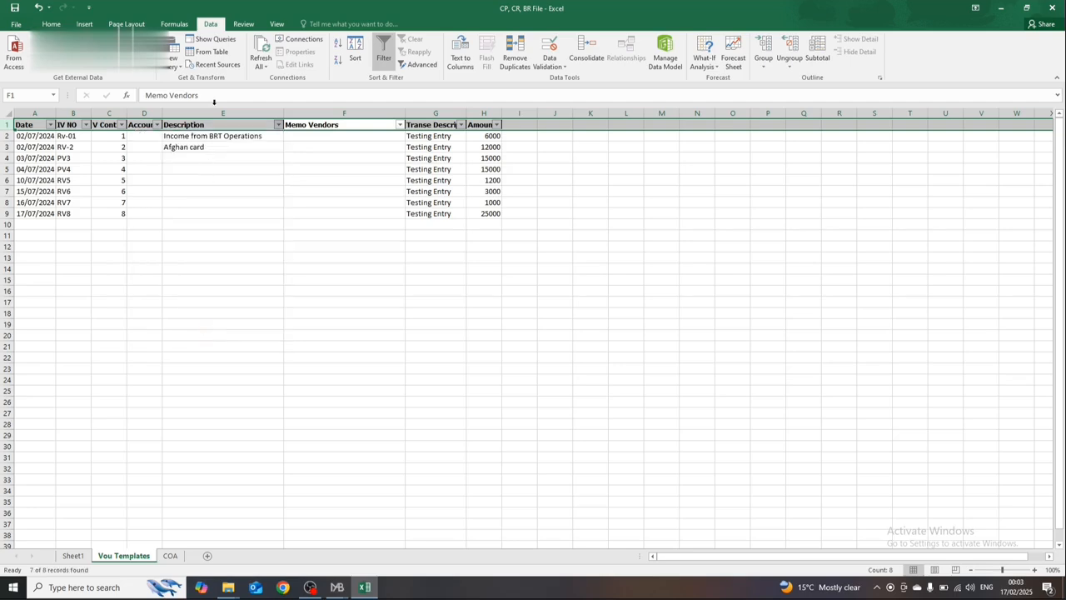
Step: Copy Income from BRT Operations from E2 into the blank Description cells E4 to E9
{"action": "left_click", "coordinate": [204, 146]}
{"action": "key", "text": "shift+Down"}
{"action": "key", "text": "shift+Down"}
{"action": "key", "text": "shift+Down"}
{"action": "key", "text": "shift+Down"}
{"action": "key", "text": "shift+Down"}
{"action": "key", "text": "Up"}
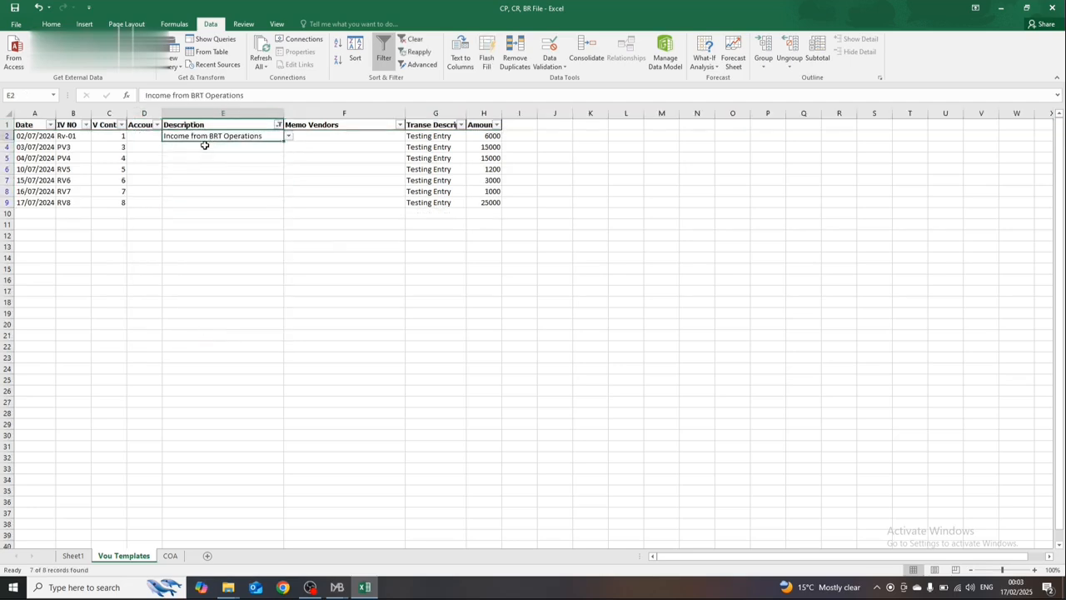
{"action": "key", "text": "ctrl+c"}
{"action": "key", "text": "Down"}
{"action": "key", "text": "shift+Down"}
{"action": "key", "text": "shift+Down"}
{"action": "key", "text": "shift+Down"}
{"action": "key", "text": "shift+Down"}
{"action": "key", "text": "shift+Down"}
{"action": "key", "text": "ctrl+v"}
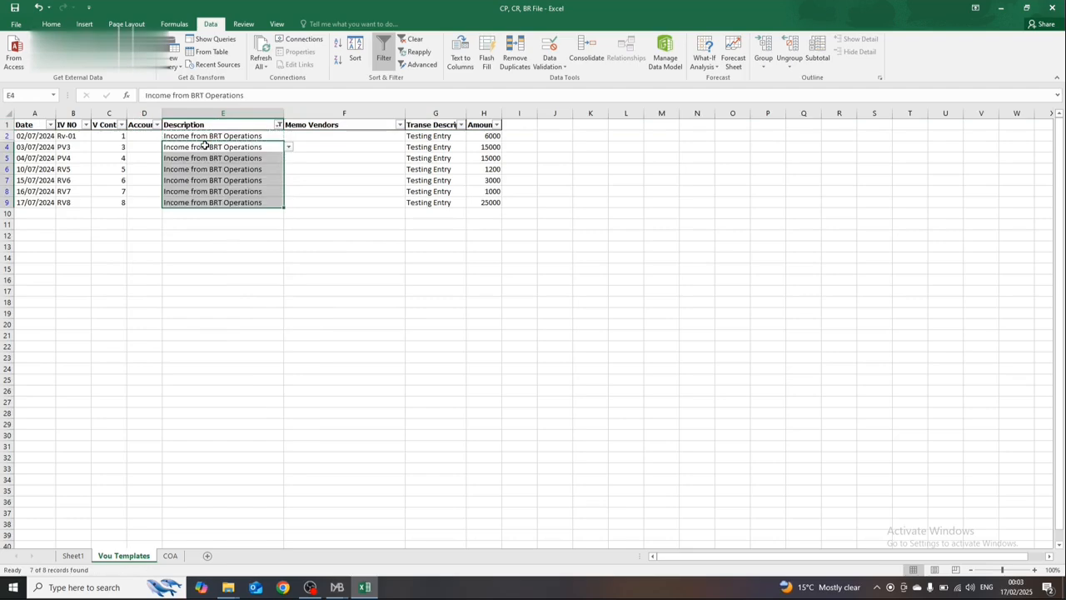
Step: Clear the filter from the Description column so all voucher rows are shown
{"action": "left_click", "coordinate": [279, 125]}
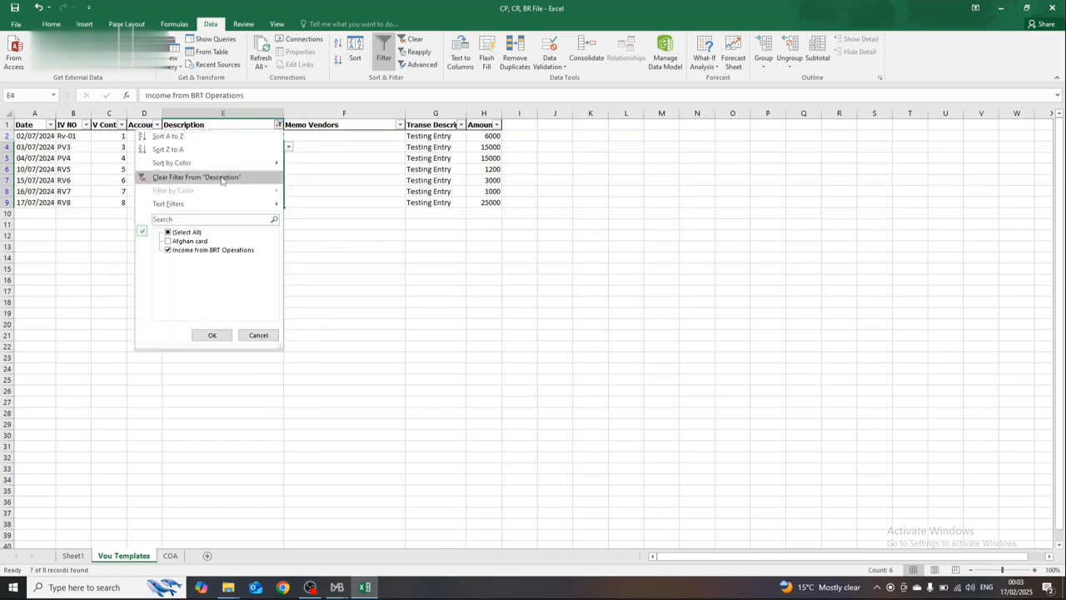
{"action": "left_click", "coordinate": [214, 176]}
{"action": "left_click", "coordinate": [250, 169]}
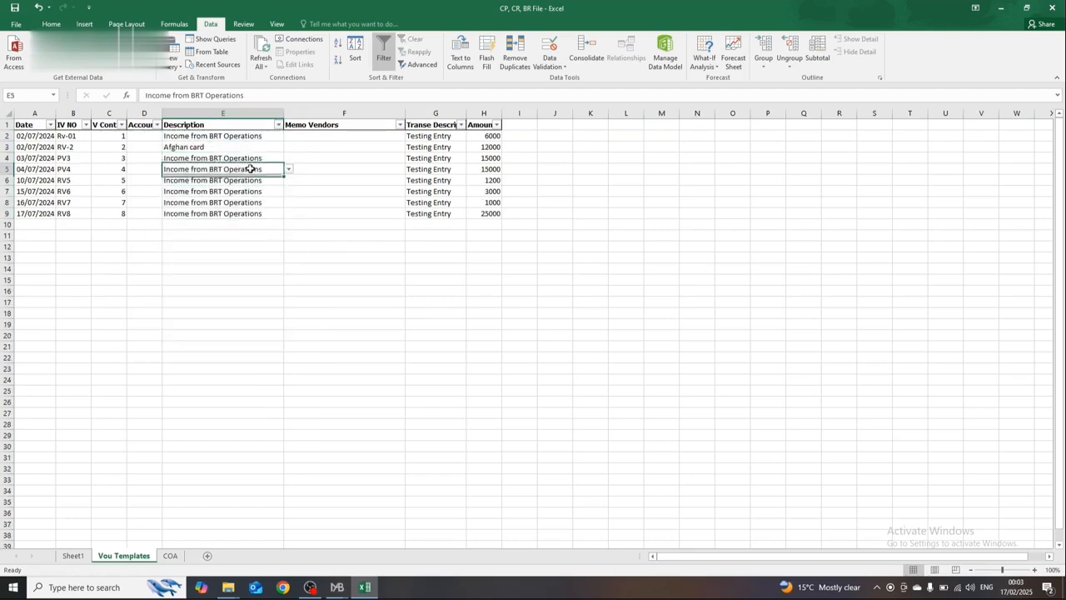
Step: Change the account in Description cell E4 to Self carry using its dropdown
{"action": "left_click", "coordinate": [244, 159]}
{"action": "left_click", "coordinate": [241, 147]}
{"action": "left_click", "coordinate": [269, 168]}
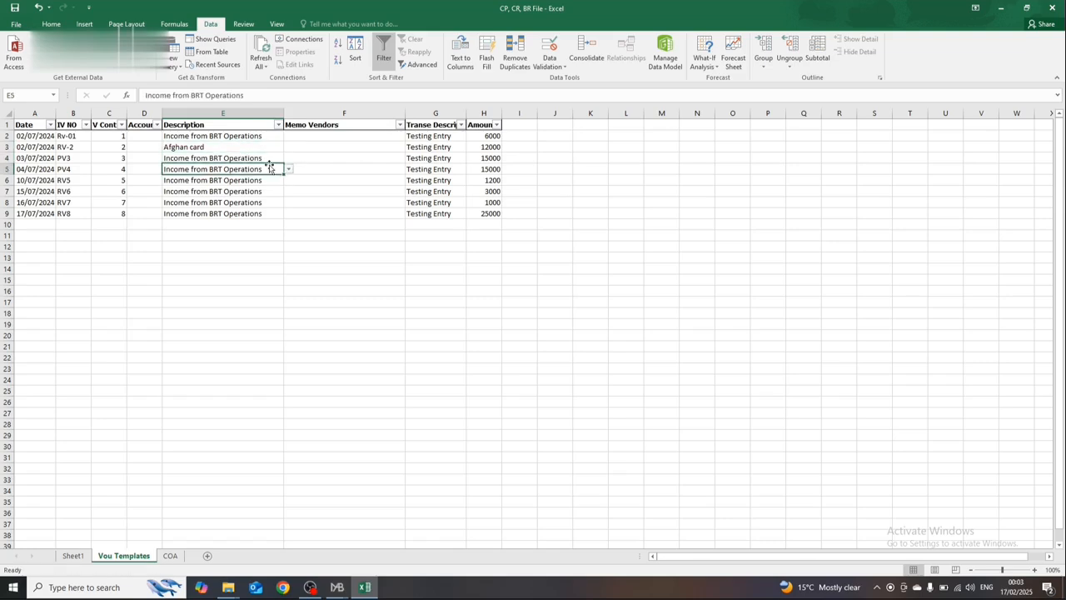
{"action": "left_click", "coordinate": [272, 160]}
{"action": "left_click", "coordinate": [288, 158]}
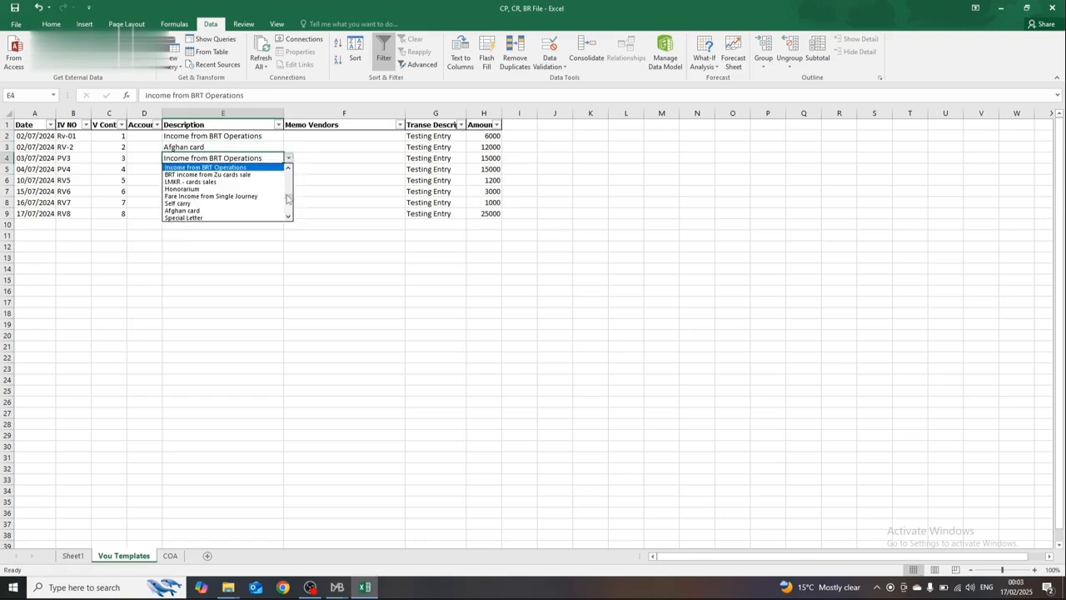
{"action": "left_click", "coordinate": [271, 200]}
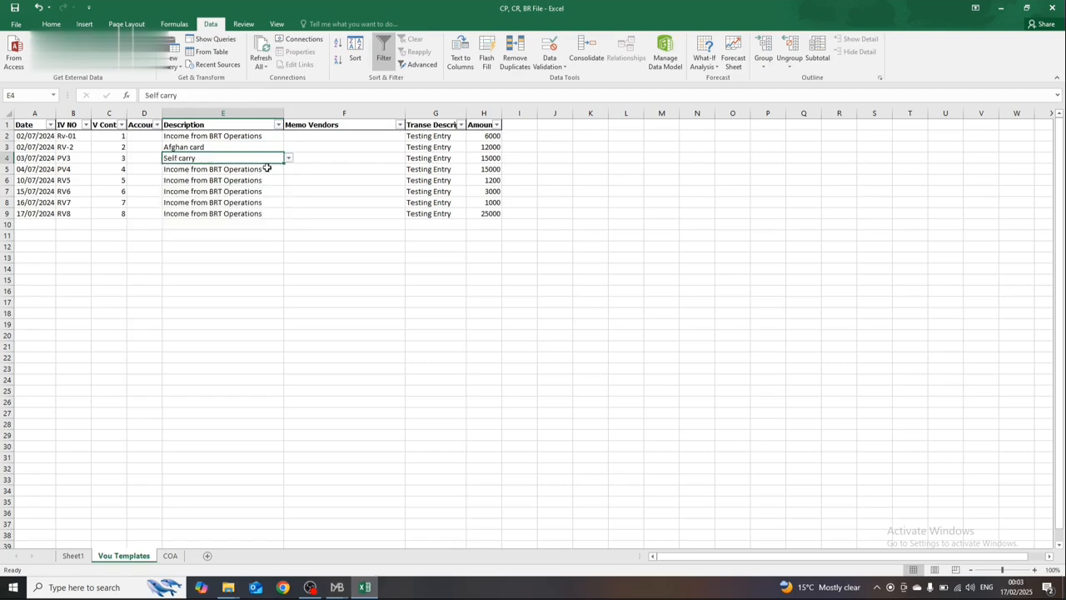
Step: Change the account in Description cell E5 to Special Letter using its dropdown
{"action": "left_click", "coordinate": [267, 167]}
{"action": "left_click", "coordinate": [288, 169]}
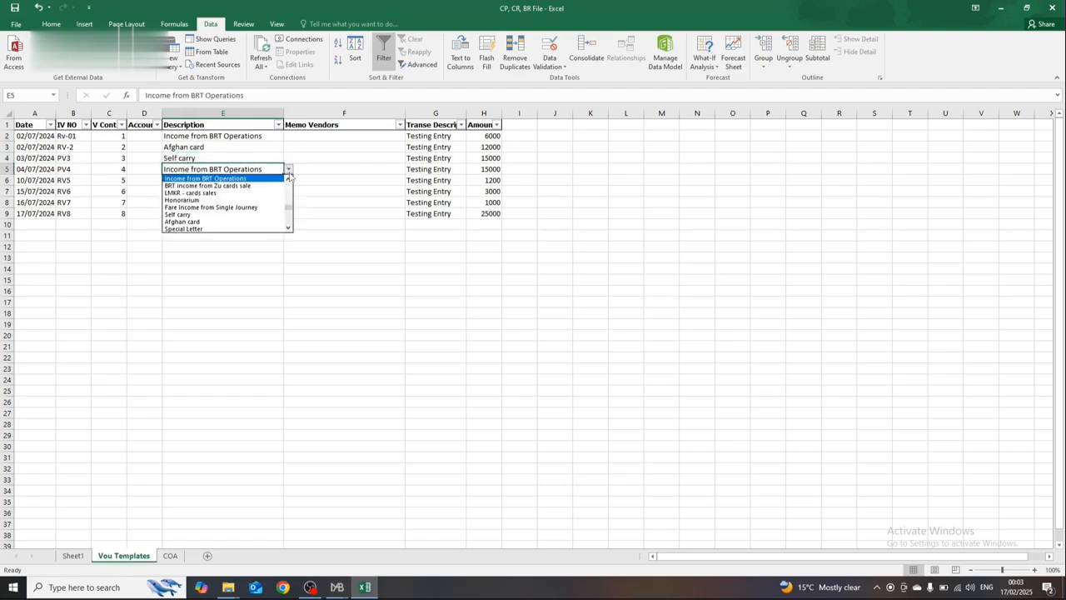
{"action": "left_click", "coordinate": [258, 229]}
Step: Change the account in Description cell E7 to Fare Income from Single Journey using its dropdown
{"action": "left_click", "coordinate": [276, 191]}
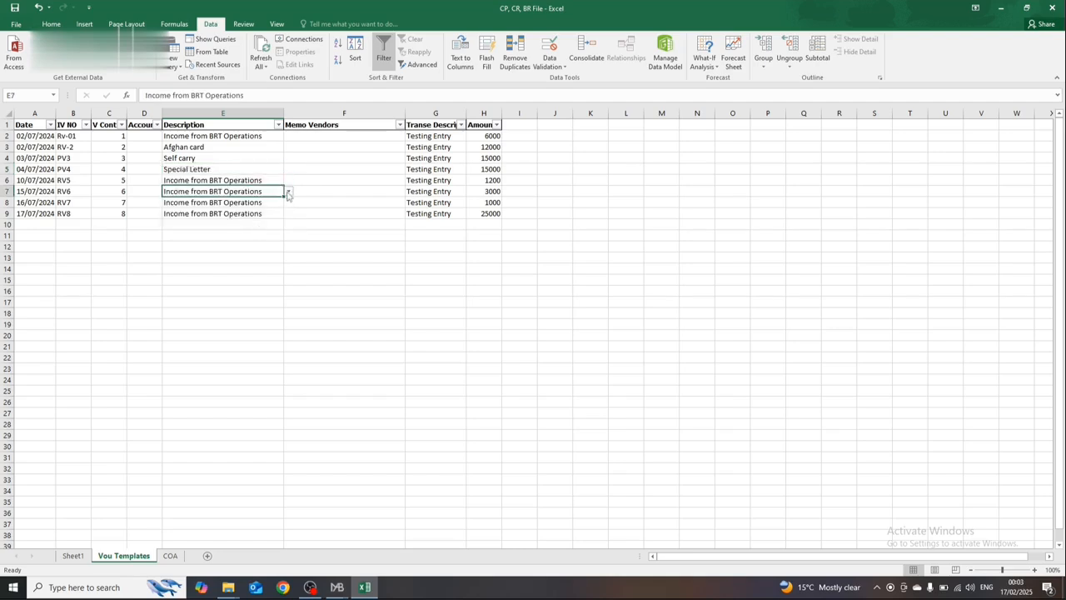
{"action": "left_click", "coordinate": [289, 192]}
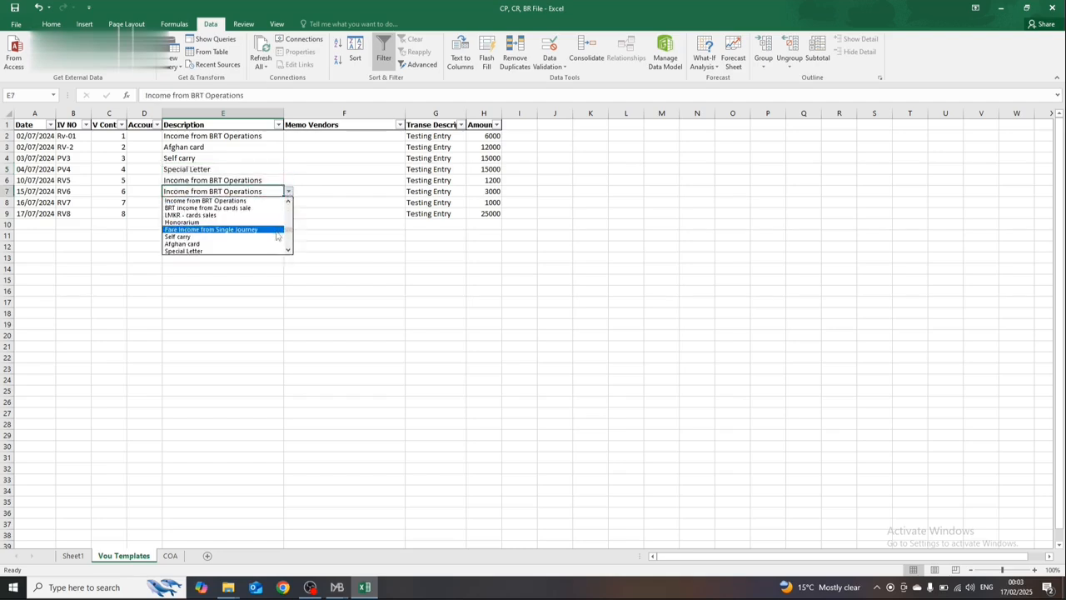
{"action": "left_click", "coordinate": [250, 229]}
Step: Change the account in Description cell E8 to PGMS (23) Income using its dropdown
{"action": "left_click", "coordinate": [273, 202]}
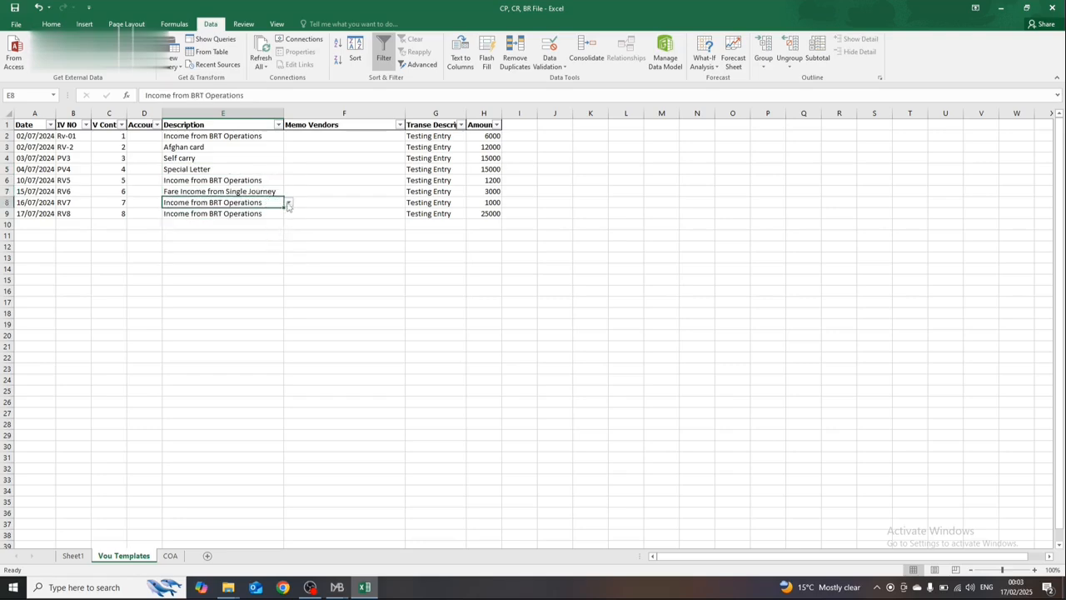
{"action": "left_click", "coordinate": [288, 205]}
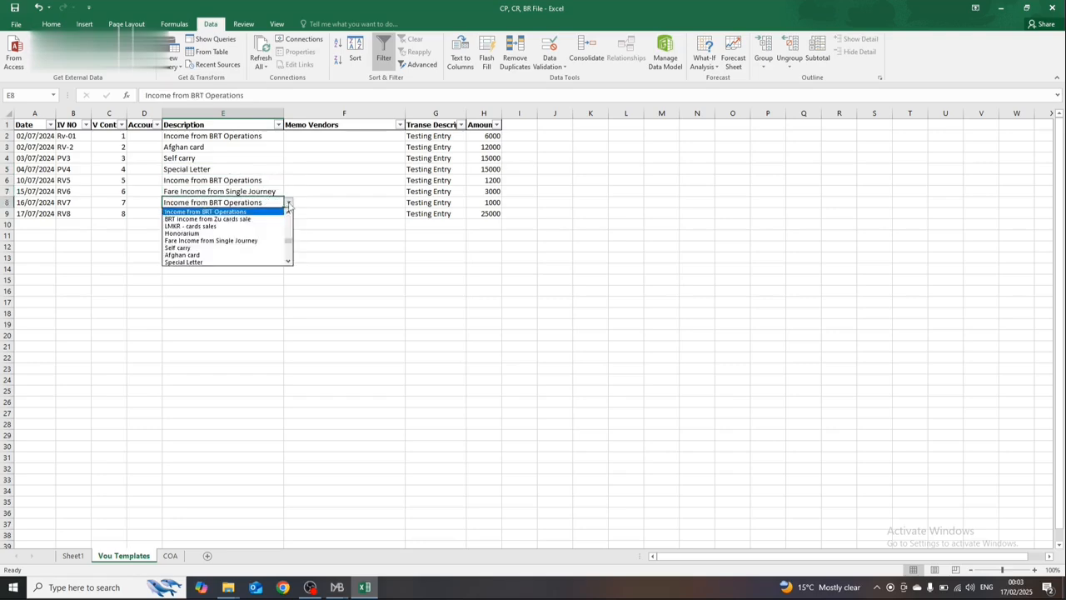
{"action": "left_click", "coordinate": [288, 263]}
{"action": "left_click", "coordinate": [289, 263]}
{"action": "left_click", "coordinate": [273, 262]}
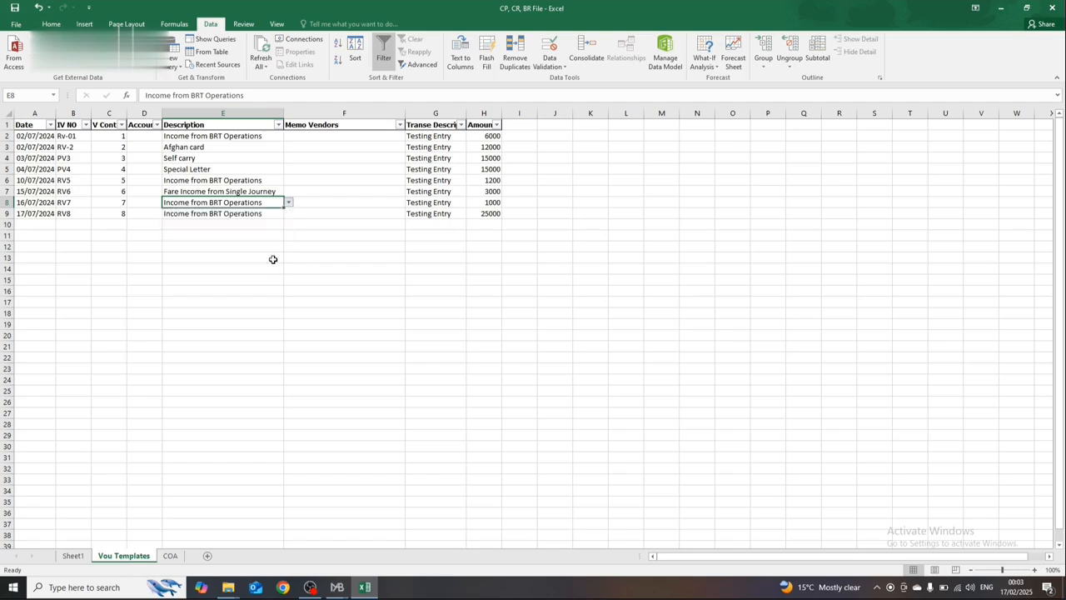
Step: Change the account in Description cell E9 to LMKR - cards sales using its dropdown
{"action": "left_click", "coordinate": [254, 218]}
{"action": "left_click", "coordinate": [288, 214]}
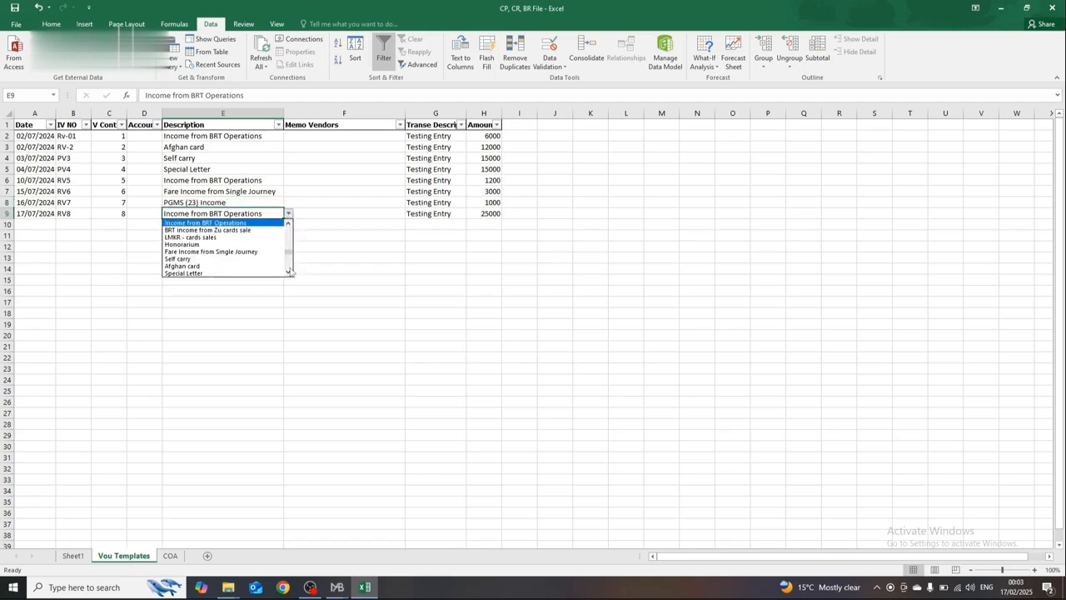
{"action": "left_click", "coordinate": [264, 238]}
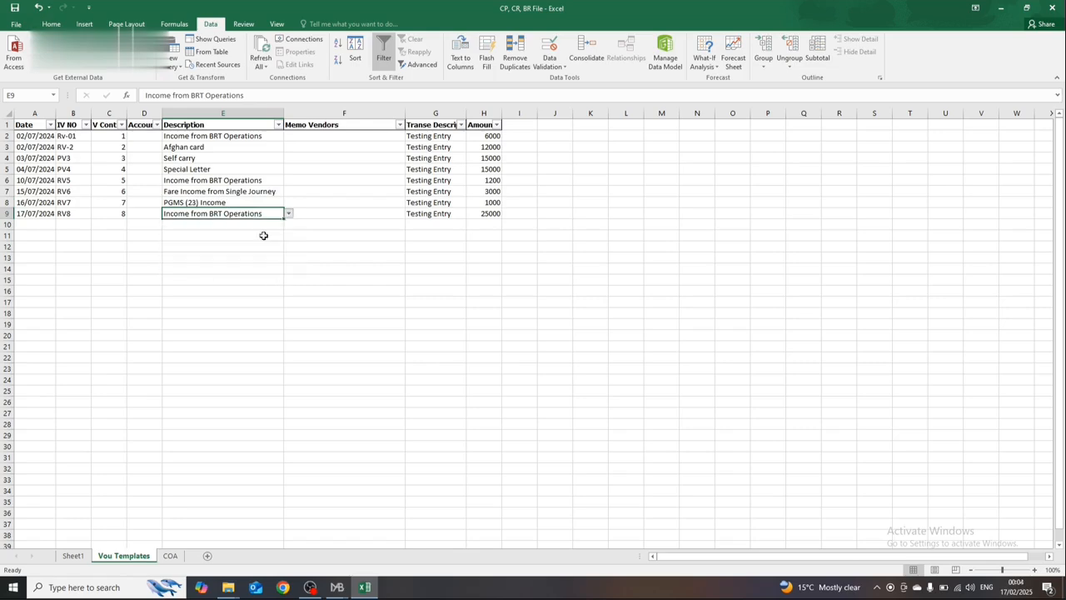
{"action": "left_click", "coordinate": [260, 170]}
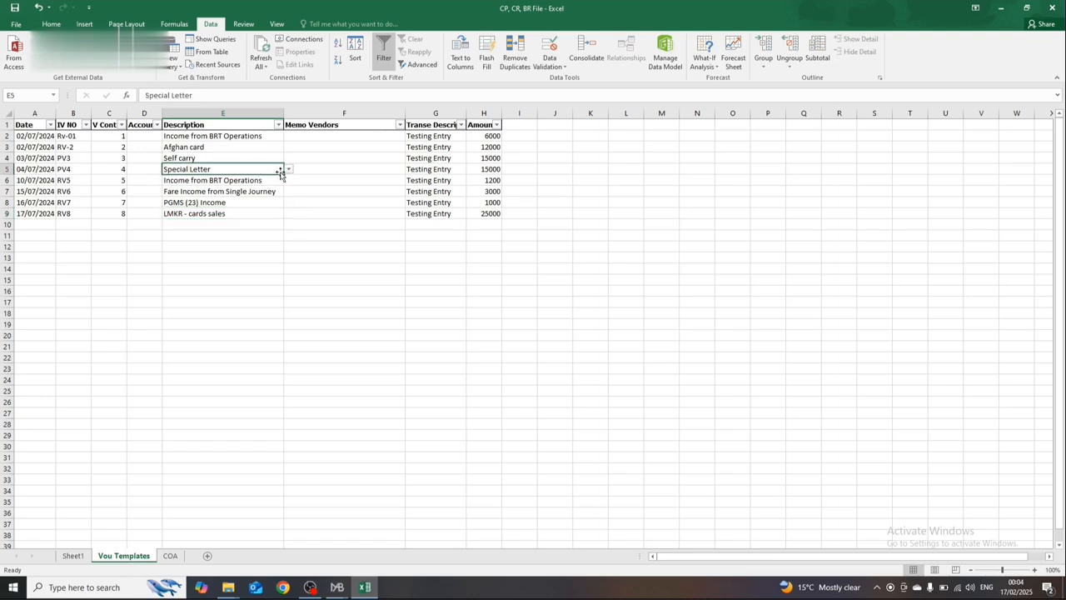
{"action": "left_click", "coordinate": [277, 182]}
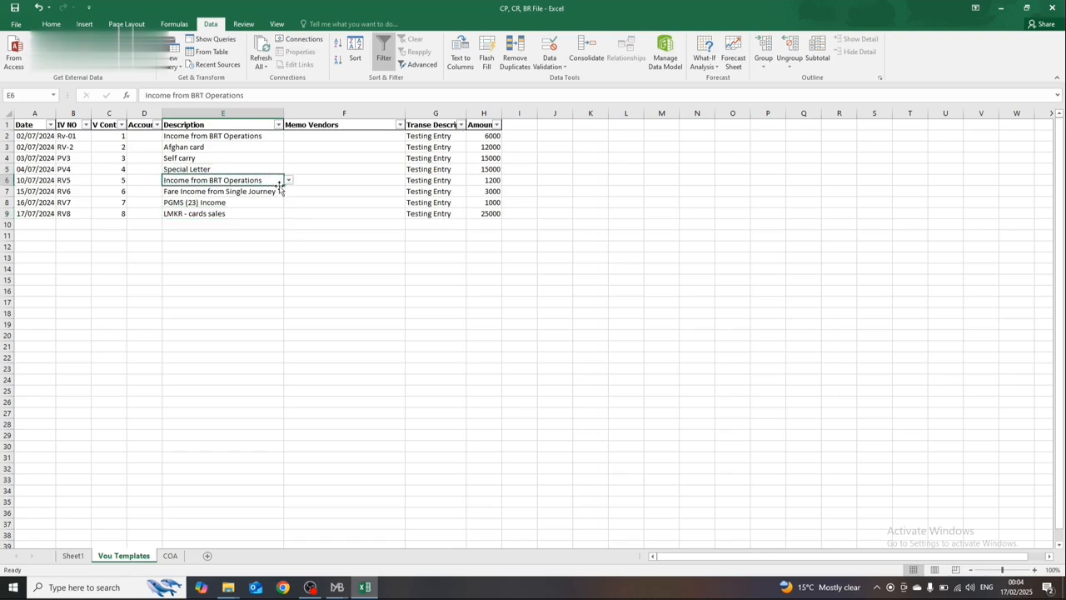
Step: Start a VLOOKUP formula in Account Codes cell D2 with Description cell E2 as the lookup value
{"action": "left_click", "coordinate": [152, 135]}
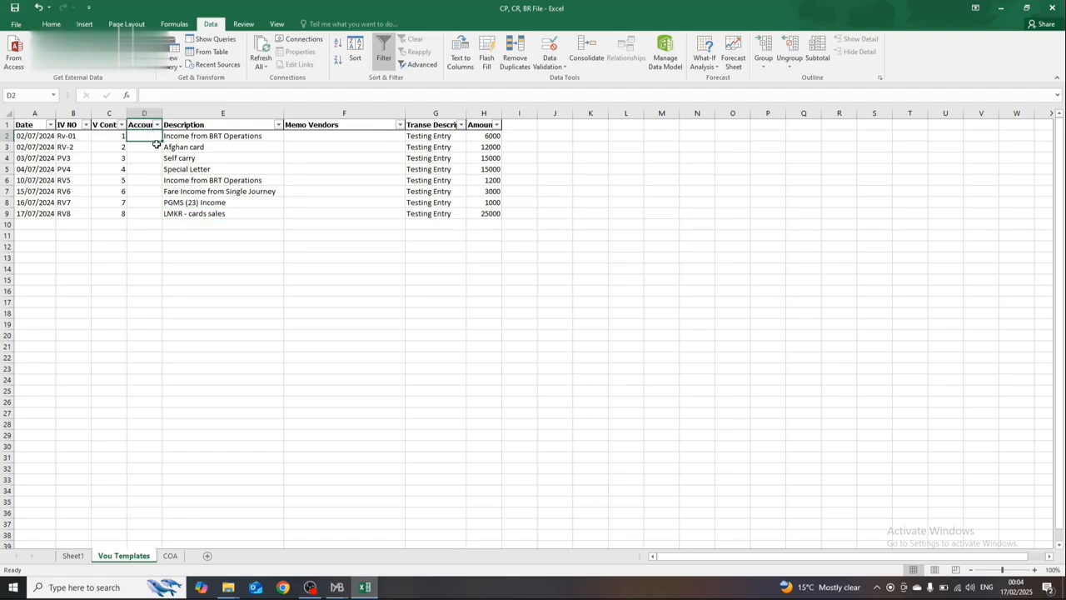
{"action": "type", "text": "=vl"}
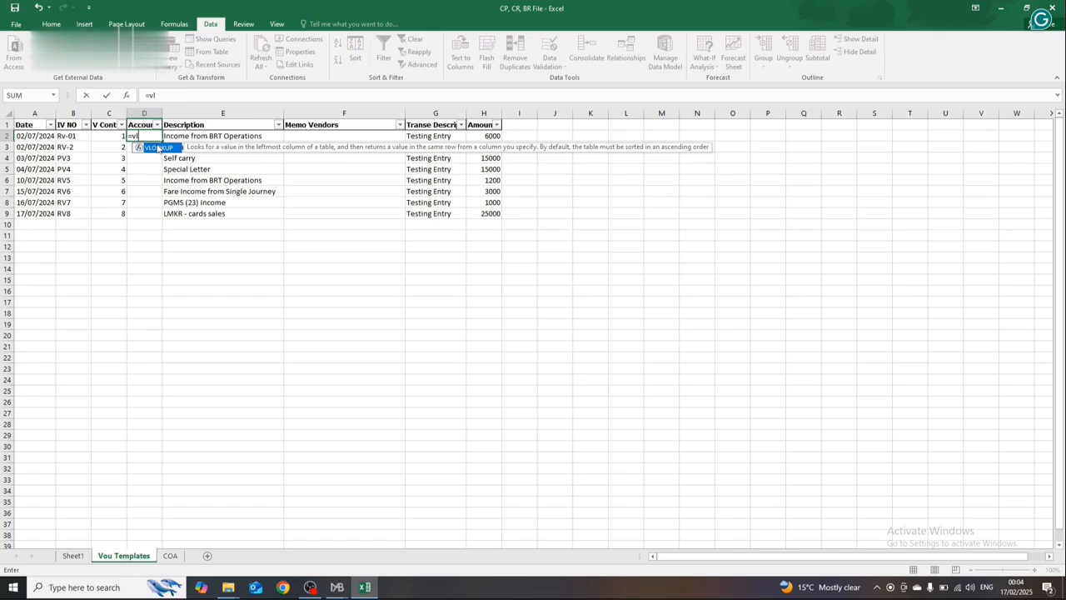
{"action": "key", "text": "Tab"}
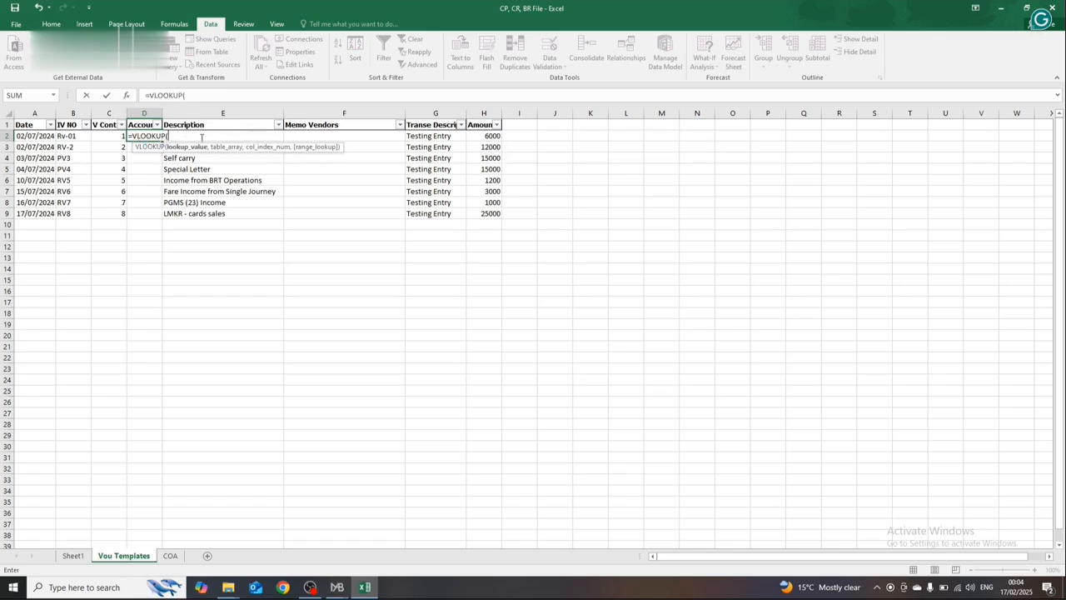
{"action": "left_click", "coordinate": [202, 138]}
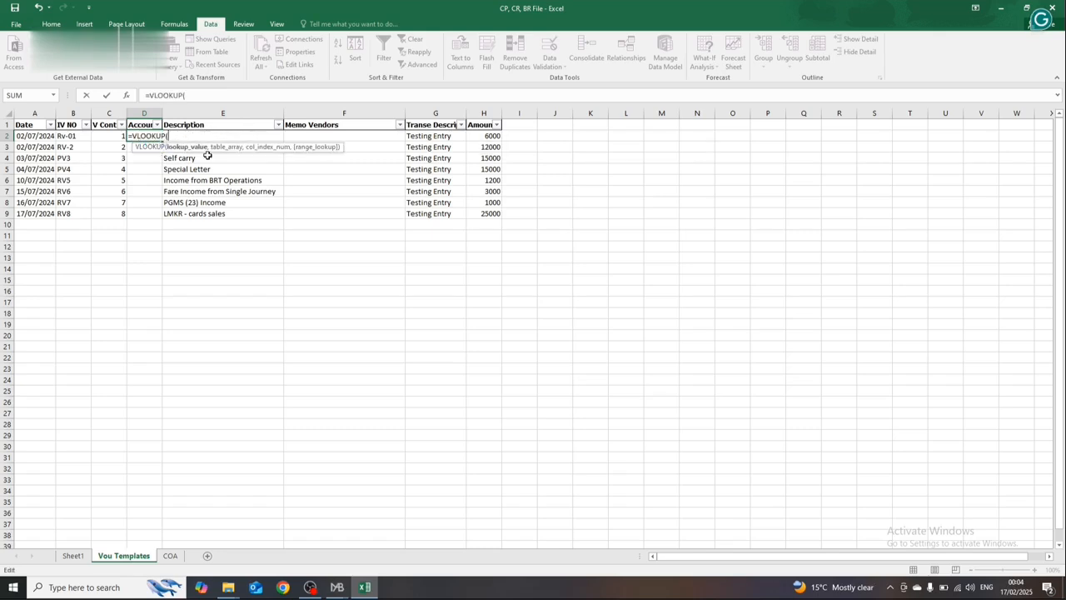
{"action": "left_click", "coordinate": [208, 156]}
{"action": "key", "text": "Up"}
{"action": "key", "text": "Up"}
{"action": "type", "text": ","}
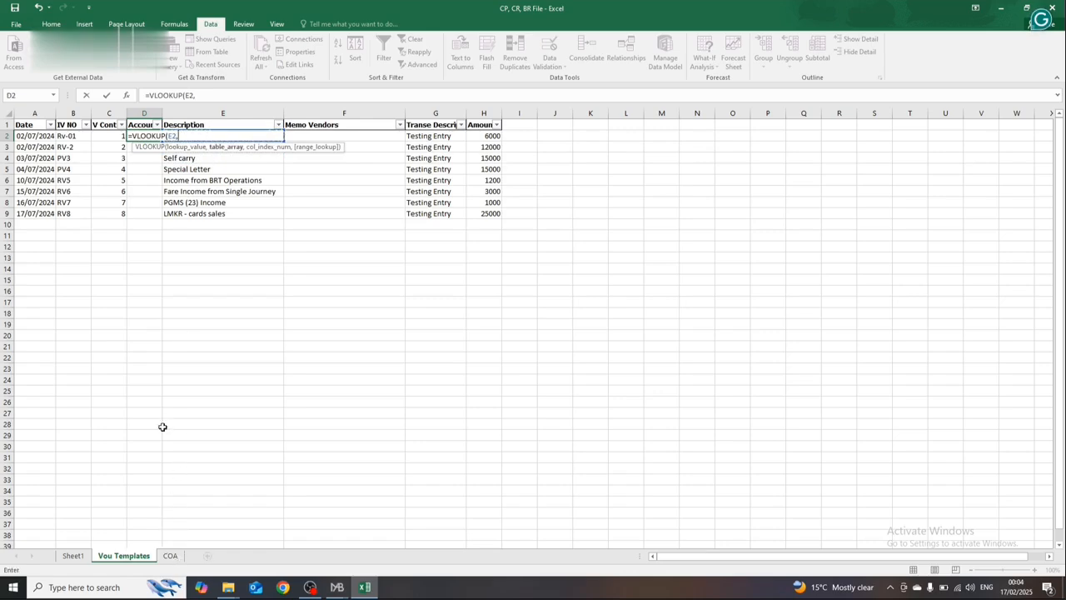
Step: Complete the VLOOKUP with range B2:C164 of the COA sheet, column index 2 and an empty final match argument
{"action": "left_click", "coordinate": [170, 555]}
{"action": "key", "text": "Right"}
{"action": "key", "text": "Right"}
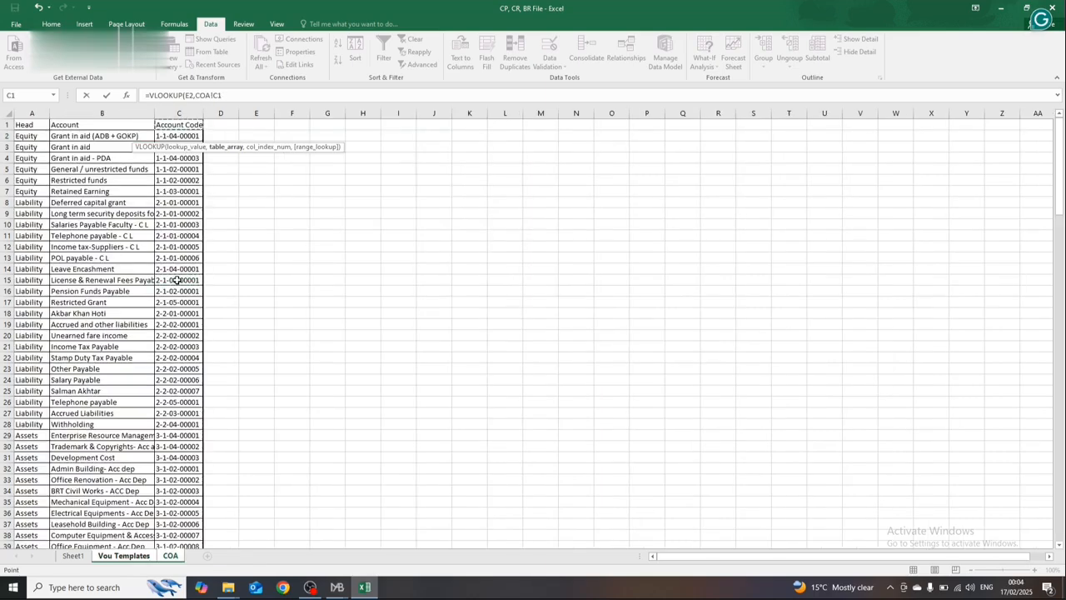
{"action": "key", "text": "Down"}
{"action": "key", "text": "Left"}
{"action": "key", "text": "shift+Right"}
{"action": "key", "text": "ctrl+shift+Down"}
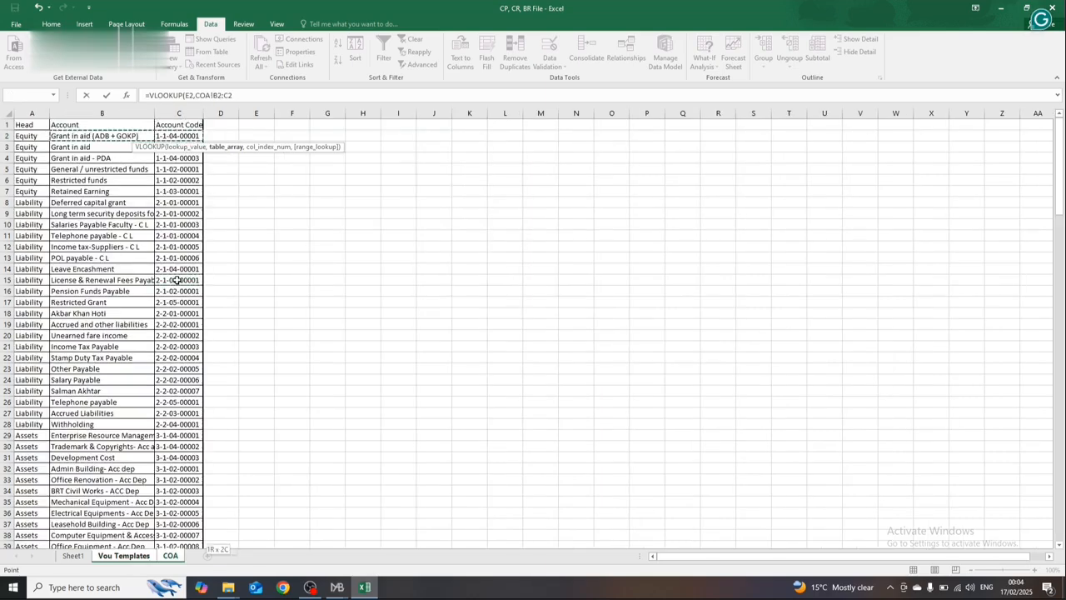
{"action": "type", "text": ","}
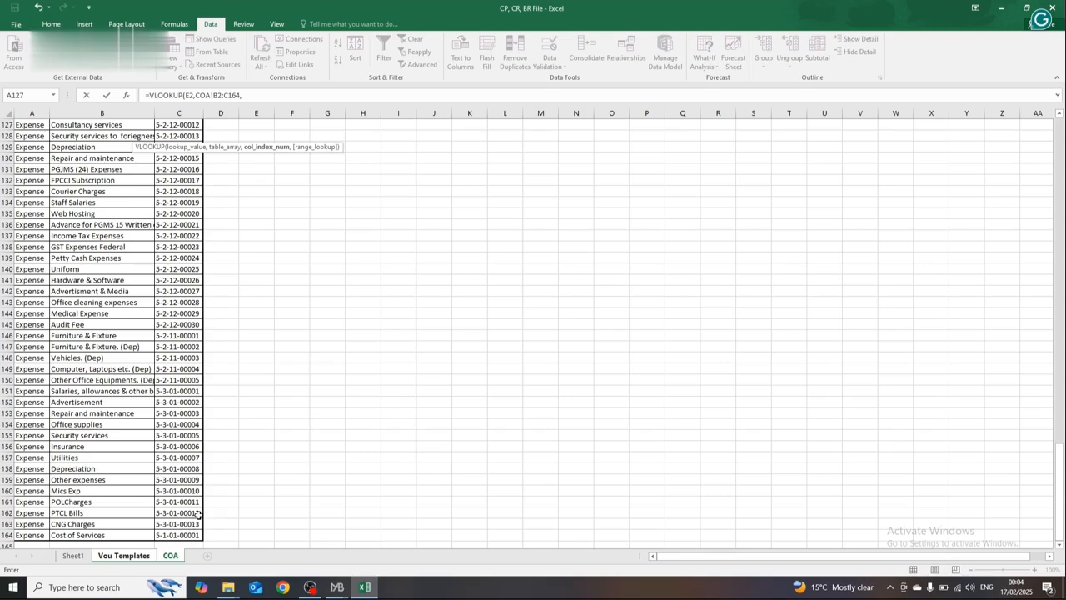
{"action": "type", "text": "2,"}
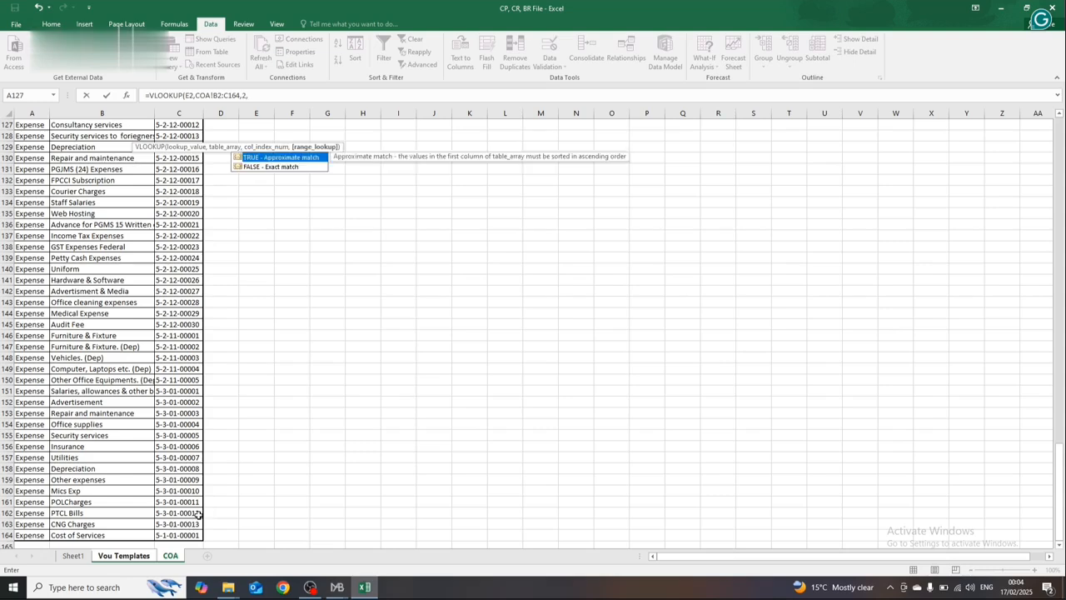
{"action": "key", "text": "Down"}
{"action": "key", "text": "Return"}
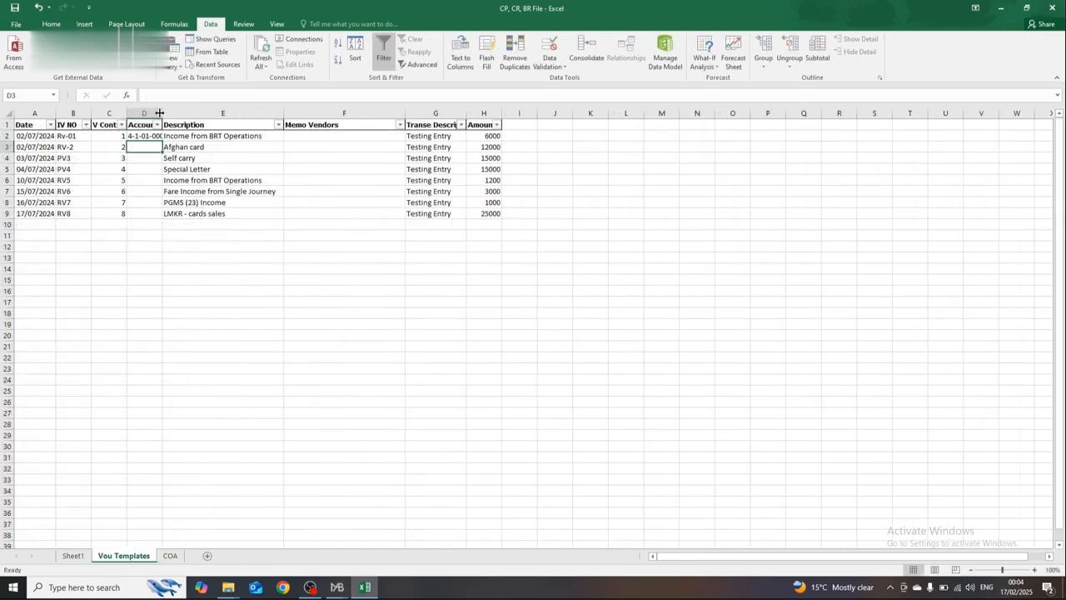
Step: Fit the Account Codes column to its contents and make the D2 lookup range absolute as COA!$B$2:$C$164
{"action": "double_click", "coordinate": [161, 116]}
{"action": "left_click", "coordinate": [167, 136]}
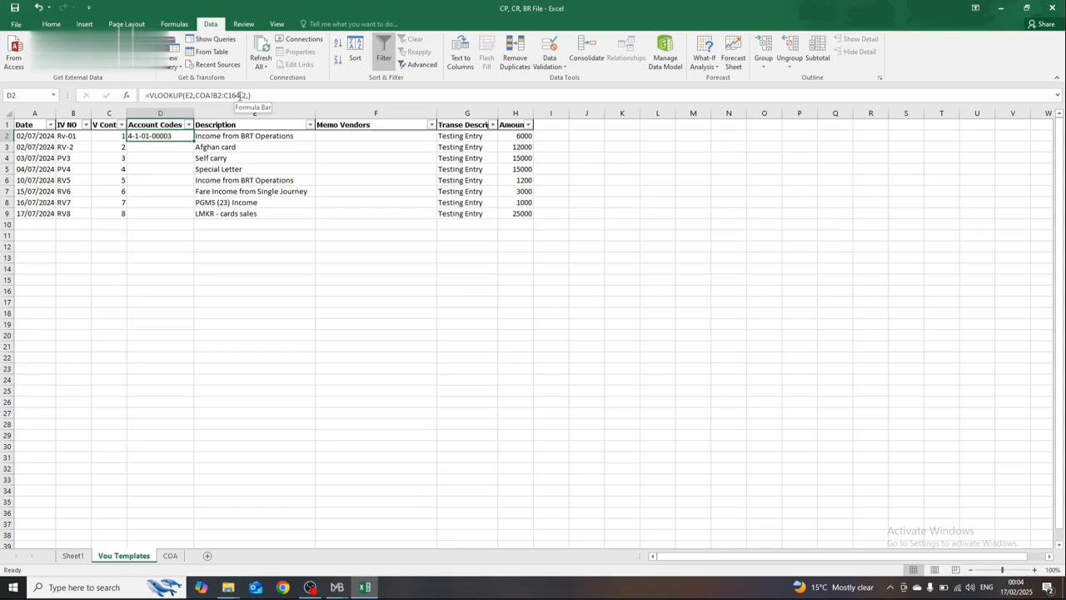
{"action": "left_click_drag", "start_coordinate": [239, 95], "coordinate": [197, 96]}
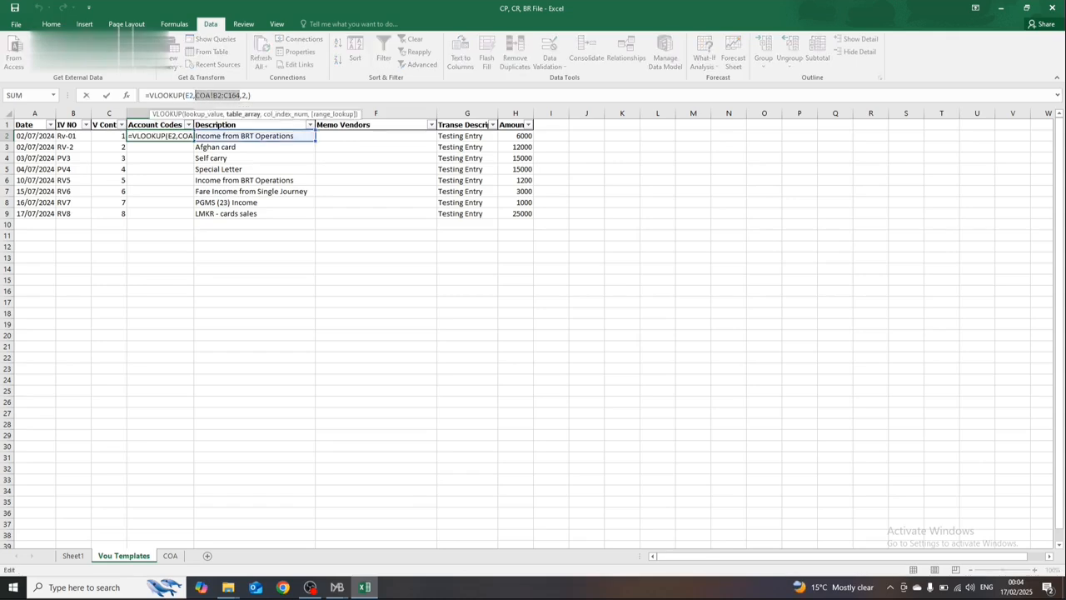
{"action": "key", "text": "F4"}
{"action": "key", "text": "Return"}
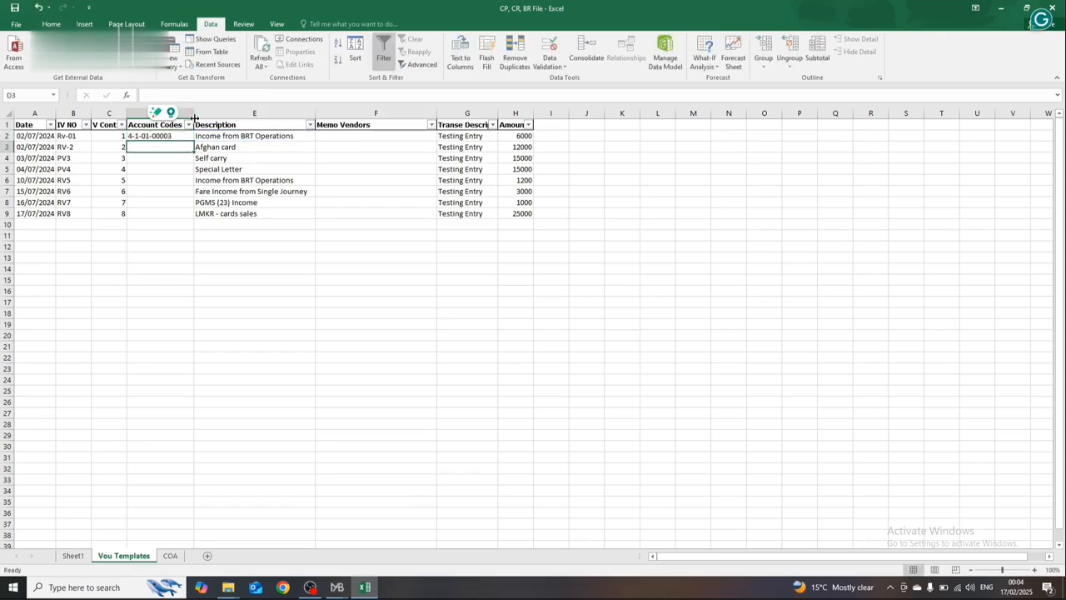
Step: Fill the account code lookup formula from D2 down to D9
{"action": "key", "text": "Up"}
{"action": "left_click_drag", "start_coordinate": [196, 141], "coordinate": [192, 218]}
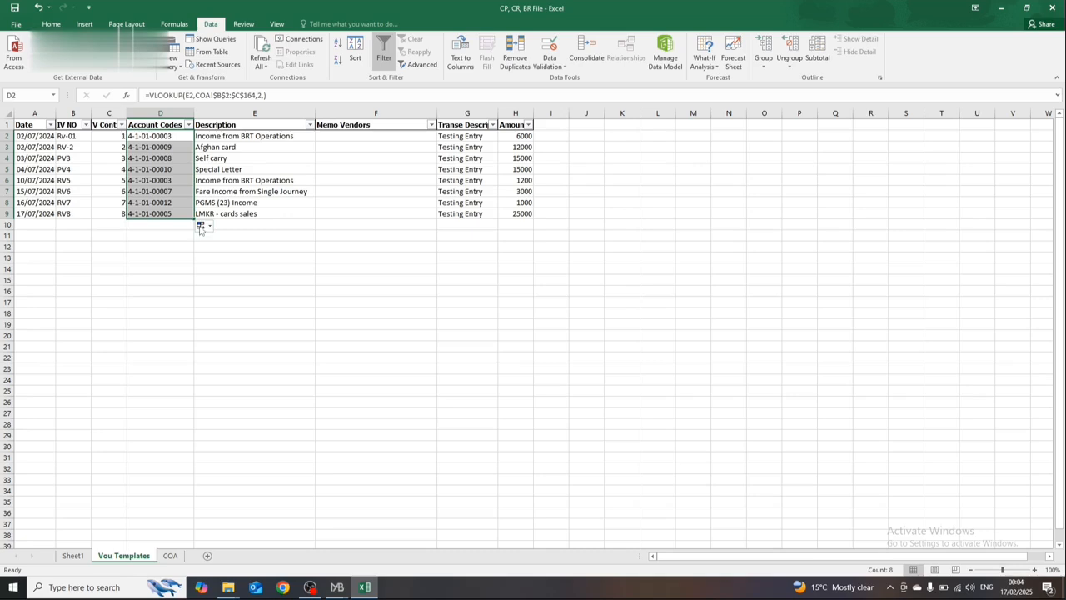
{"action": "left_click", "coordinate": [221, 205]}
{"action": "left_click", "coordinate": [221, 132]}
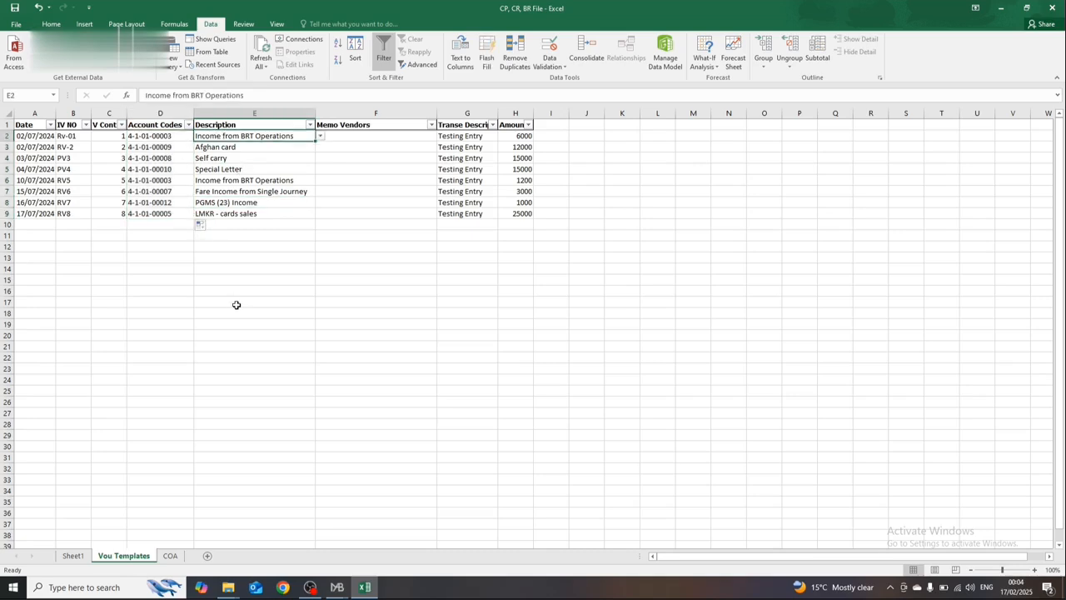
Step: Check the Income accounts and their codes in the COA sheet, then return to cell D2 of the Vou Templates sheet
{"action": "left_click", "coordinate": [170, 556]}
{"action": "key", "text": "Down"}
{"action": "key", "text": "Down"}
{"action": "key", "text": "Down"}
{"action": "key", "text": "Down"}
{"action": "key", "text": "Down"}
{"action": "key", "text": "Down"}
{"action": "key", "text": "Down"}
{"action": "key", "text": "Down"}
{"action": "key", "text": "Down"}
{"action": "key", "text": "Down"}
{"action": "key", "text": "Down"}
{"action": "key", "text": "Down"}
{"action": "key", "text": "Down"}
{"action": "key", "text": "Down"}
{"action": "key", "text": "Down"}
{"action": "key", "text": "Down"}
{"action": "key", "text": "Down"}
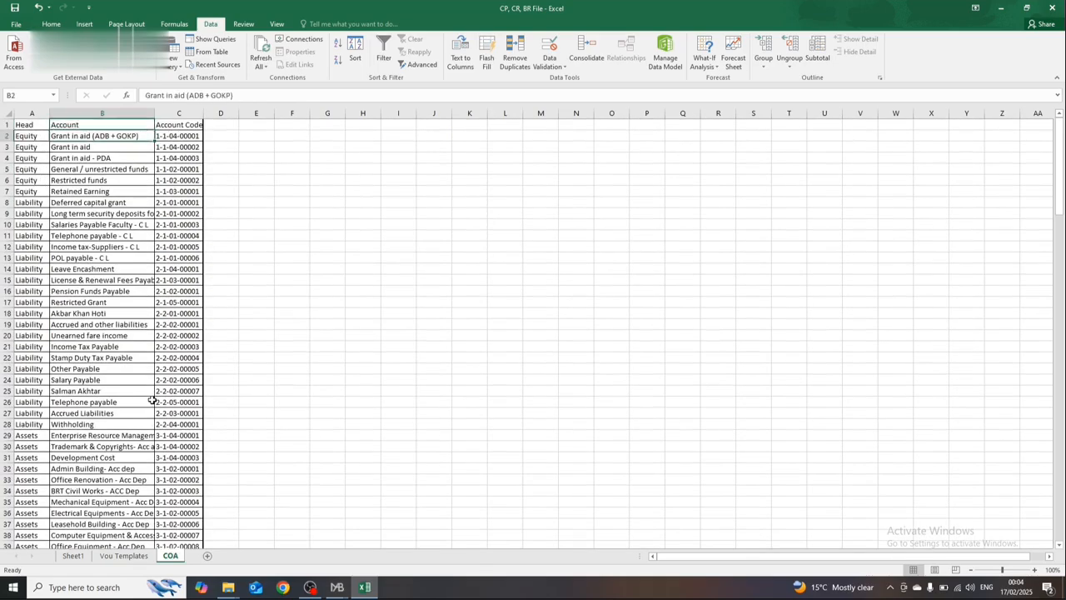
{"action": "key", "text": "Down"}
{"action": "key", "text": "Down"}
{"action": "key", "text": "Down"}
{"action": "key", "text": "Down"}
{"action": "key", "text": "Down"}
{"action": "key", "text": "Down"}
{"action": "key", "text": "Down"}
{"action": "key", "text": "Down"}
{"action": "key", "text": "Down"}
{"action": "key", "text": "Down"}
{"action": "key", "text": "Down"}
{"action": "key", "text": "Down"}
{"action": "key", "text": "Down"}
{"action": "key", "text": "Down"}
{"action": "key", "text": "Down"}
{"action": "key", "text": "Down"}
{"action": "key", "text": "Down"}
{"action": "key", "text": "Down"}
{"action": "key", "text": "Down"}
{"action": "key", "text": "Down"}
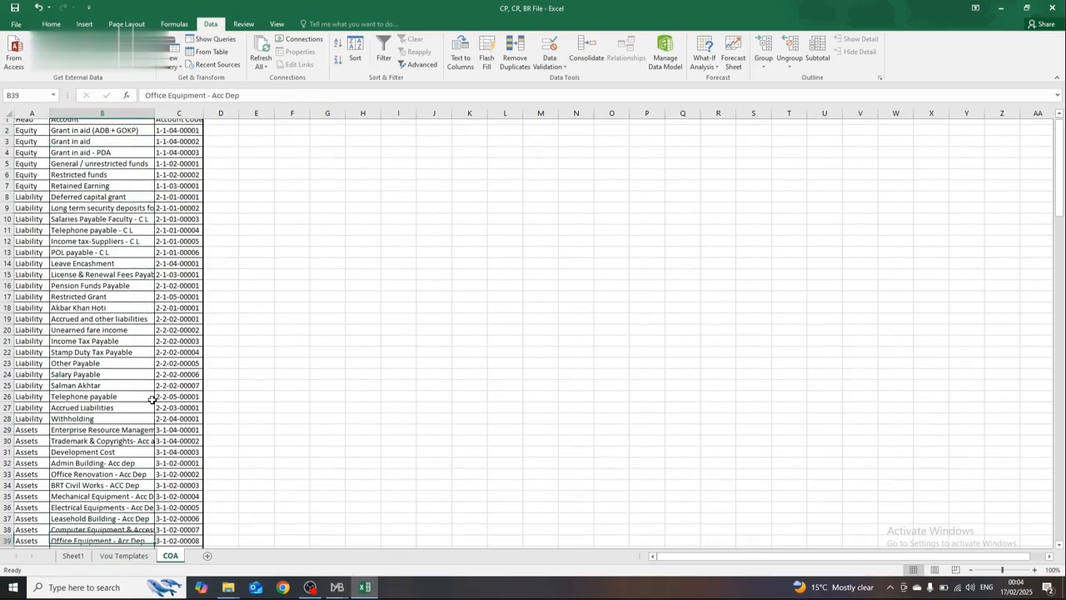
{"action": "key", "text": "Down"}
{"action": "key", "text": "Down"}
{"action": "key", "text": "Down"}
{"action": "key", "text": "Down"}
{"action": "key", "text": "Down"}
{"action": "key", "text": "Down"}
{"action": "key", "text": "Down"}
{"action": "key", "text": "Down"}
{"action": "key", "text": "Down"}
{"action": "key", "text": "Down"}
{"action": "key", "text": "Down"}
{"action": "key", "text": "Down"}
{"action": "key", "text": "Down"}
{"action": "key", "text": "Down"}
{"action": "key", "text": "Down"}
{"action": "key", "text": "Down"}
{"action": "key", "text": "Down"}
{"action": "key", "text": "Down"}
{"action": "key", "text": "Down"}
{"action": "key", "text": "Down"}
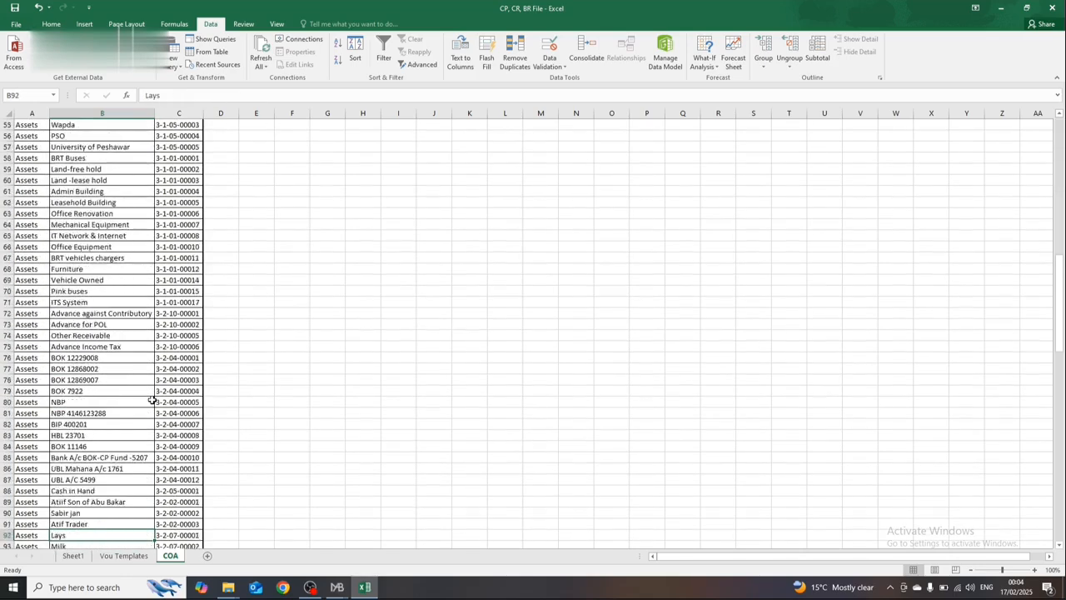
{"action": "key", "text": "Up"}
{"action": "key", "text": "Up"}
{"action": "key", "text": "Up"}
{"action": "key", "text": "Up"}
{"action": "key", "text": "Up"}
{"action": "key", "text": "Up"}
{"action": "key", "text": "Up"}
{"action": "key", "text": "Up"}
{"action": "key", "text": "Up"}
{"action": "key", "text": "Up"}
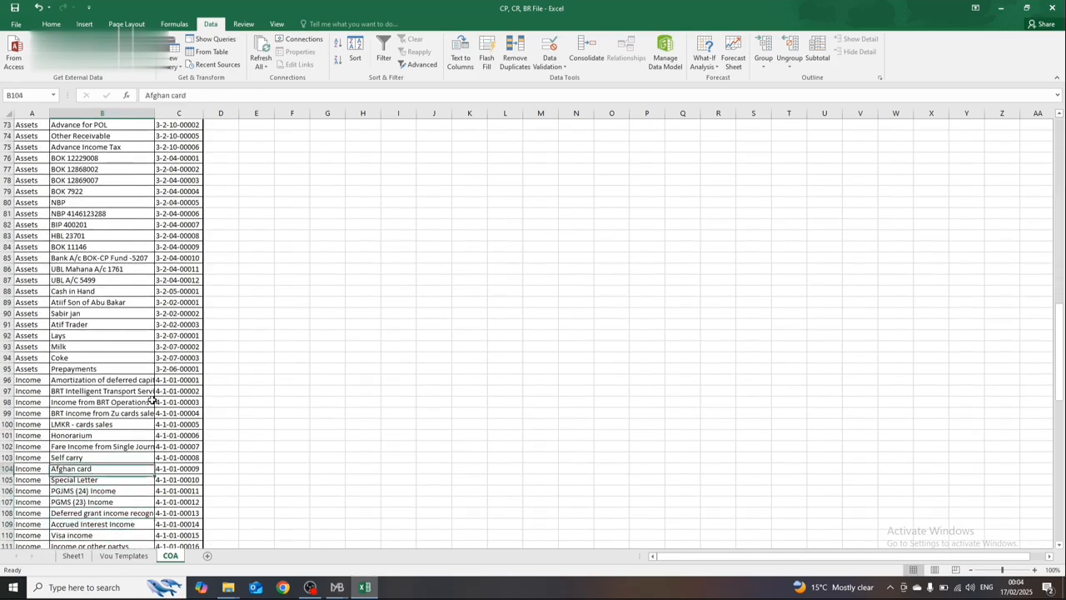
{"action": "key", "text": "Up"}
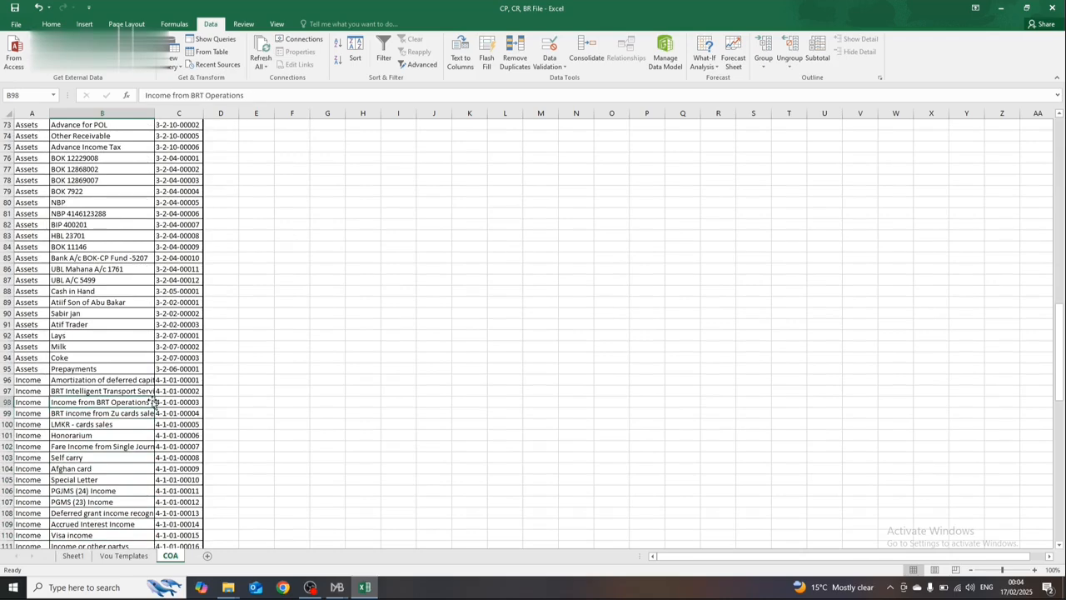
{"action": "left_click", "coordinate": [133, 556]}
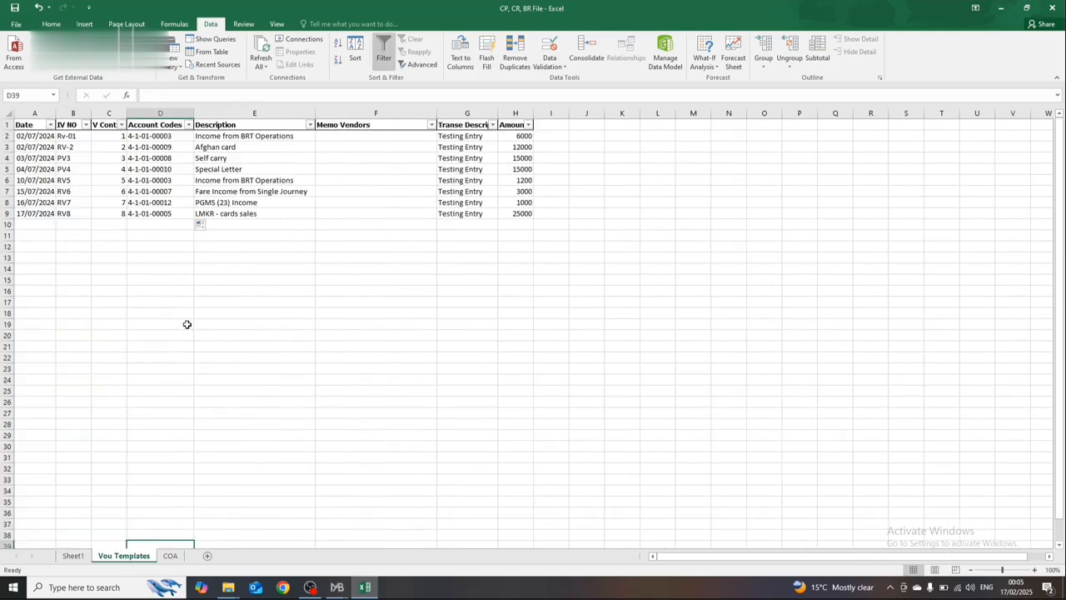
{"action": "left_click", "coordinate": [182, 135]}
Step: Narrow the empty Memo Vendors column so the voucher table is more compact
{"action": "left_click", "coordinate": [439, 158]}
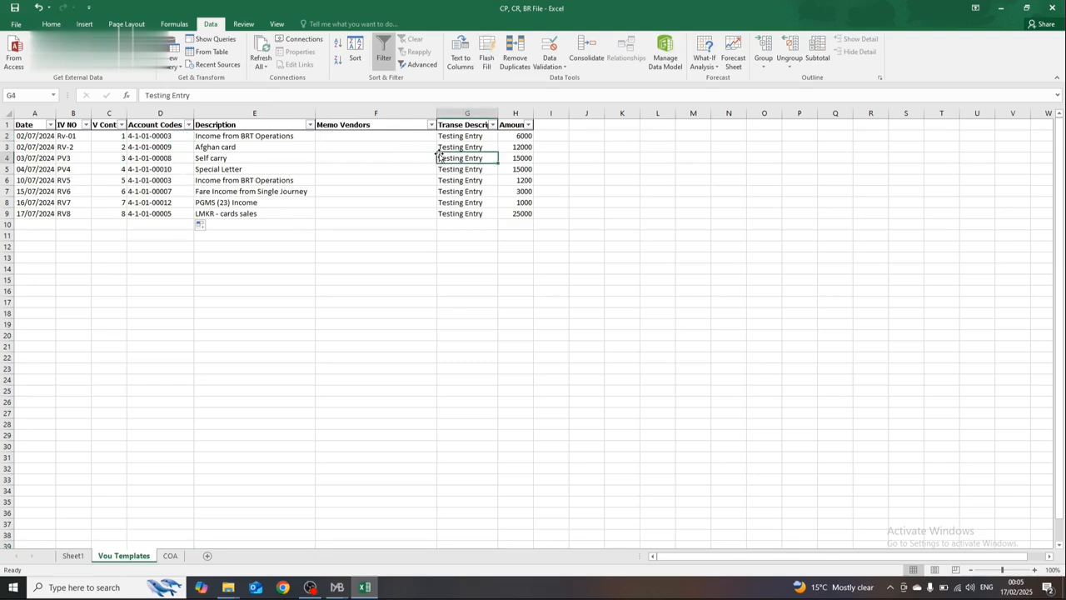
{"action": "key", "text": "Down"}
{"action": "left_click_drag", "start_coordinate": [437, 112], "coordinate": [362, 113]}
{"action": "left_click", "coordinate": [276, 134]}
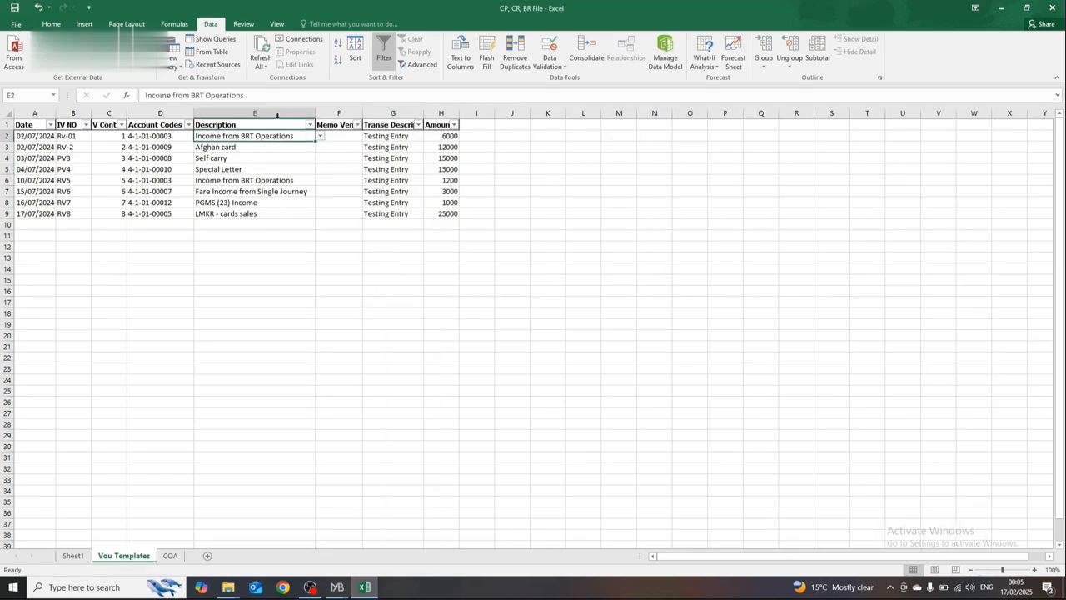
Step: Remove the filter from the voucher table's header row
{"action": "left_click", "coordinate": [277, 114]}
{"action": "left_click", "coordinate": [186, 147]}
{"action": "left_click", "coordinate": [178, 125]}
{"action": "key", "text": "shift+space"}
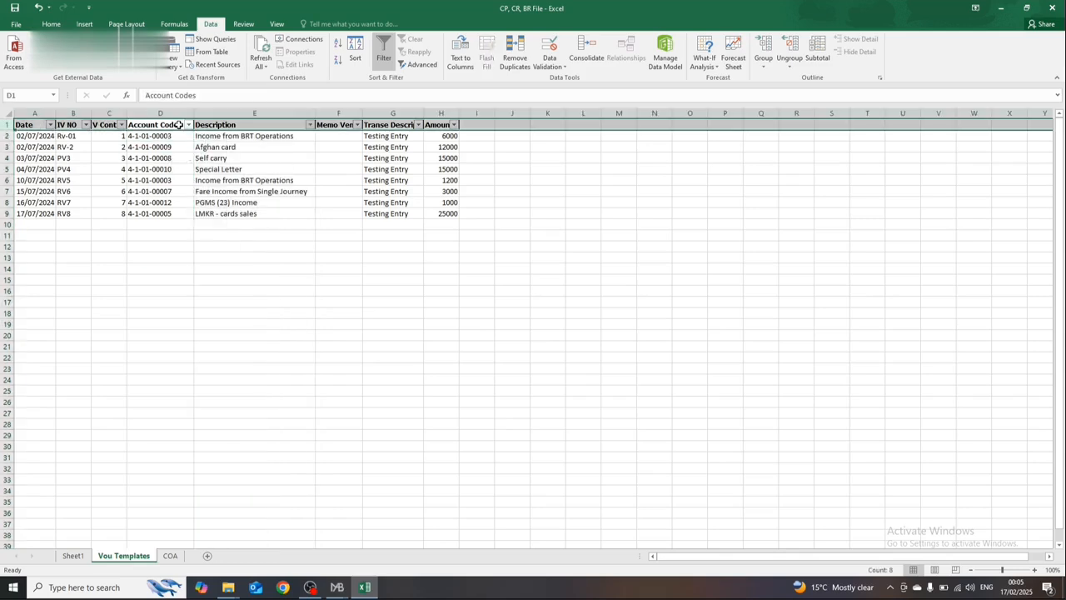
{"action": "key", "text": "ctrl+l"}
{"action": "key", "text": "Escape"}
{"action": "key", "text": "ctrl+shift+l"}
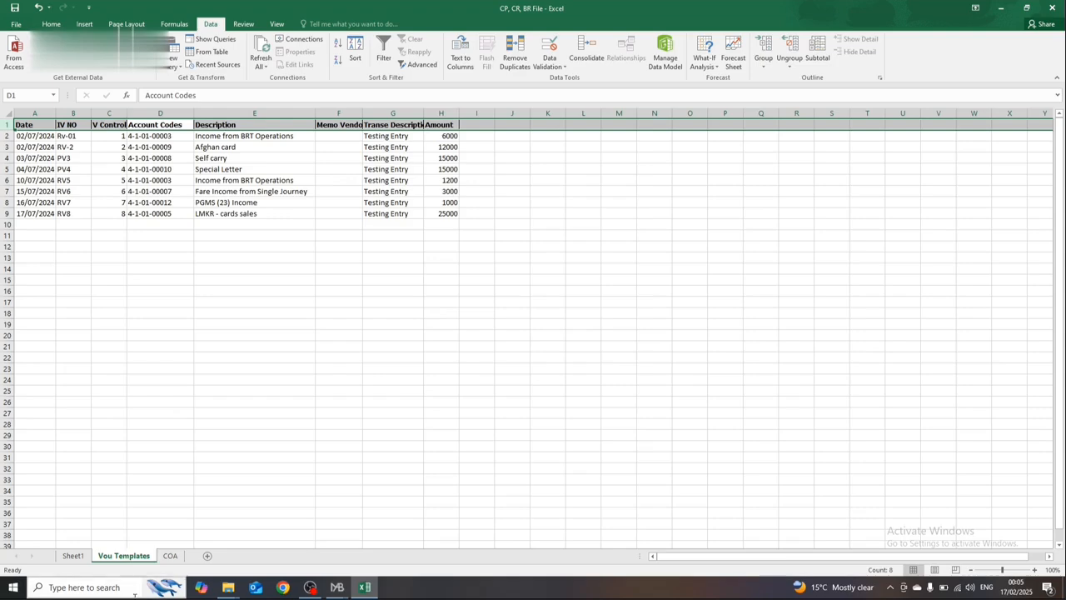
{"action": "left_click", "coordinate": [158, 558]}
{"action": "left_click", "coordinate": [123, 555]}
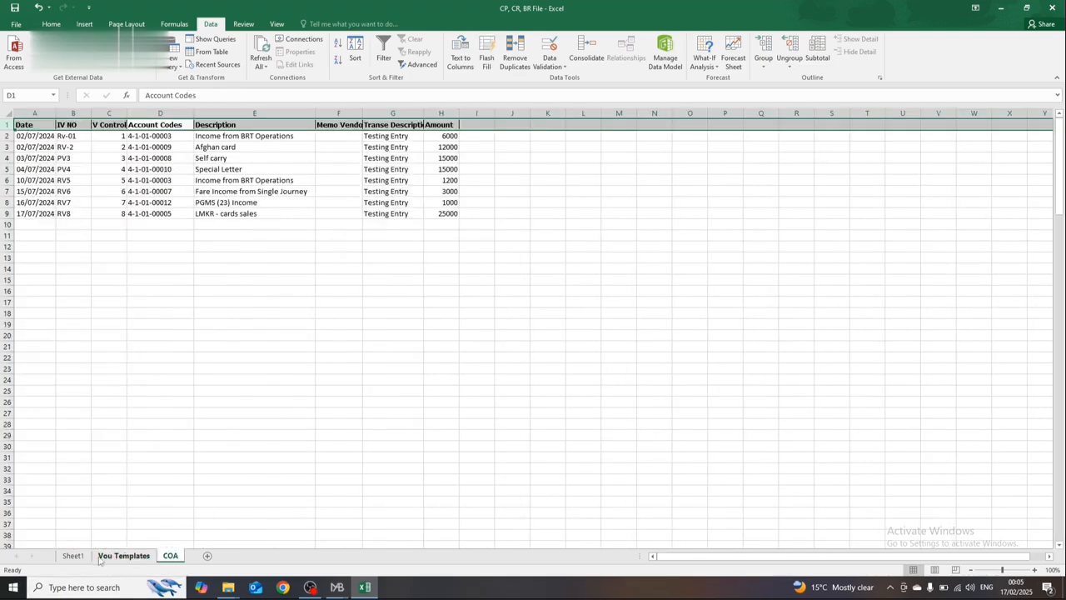
Step: Show the blank Sheet1 template, close the CP, CR, BR File workbook and open JV File from the Custom Office Templates folder
{"action": "left_click", "coordinate": [72, 556]}
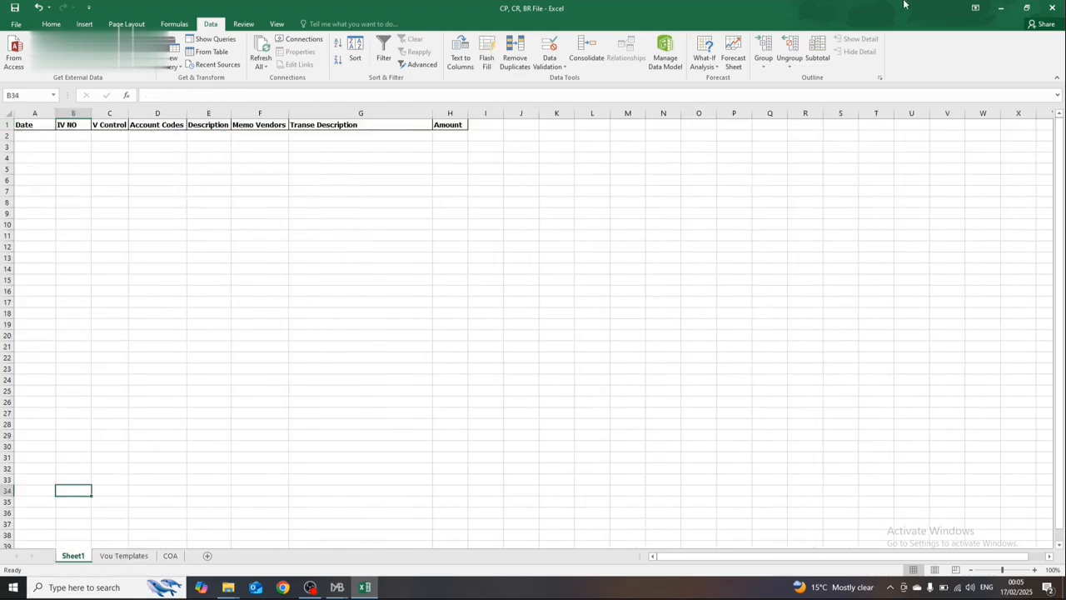
{"action": "left_click", "coordinate": [1052, 7]}
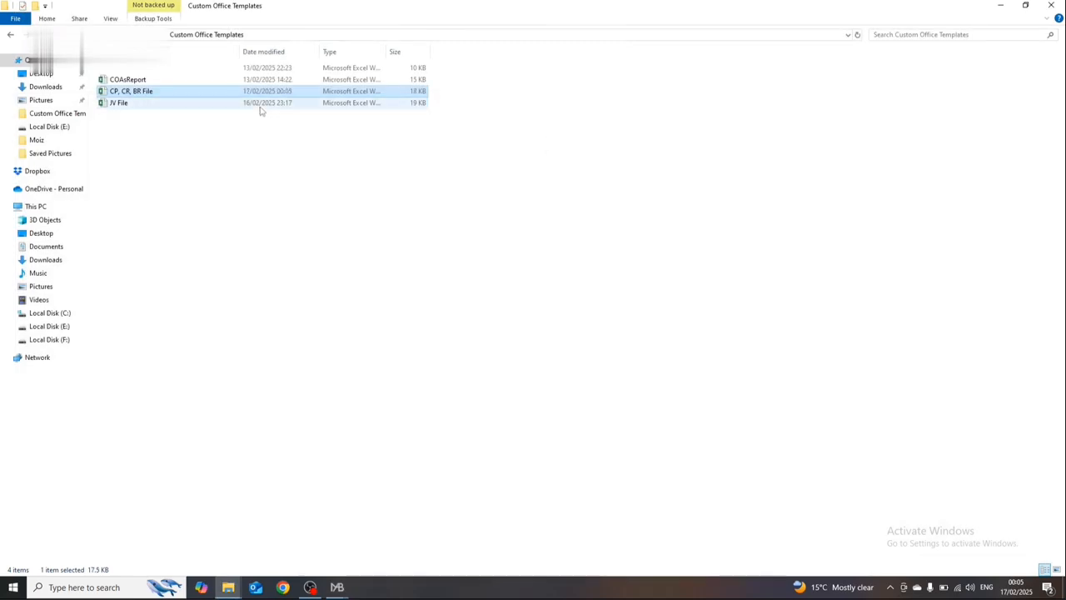
{"action": "double_click", "coordinate": [260, 105]}
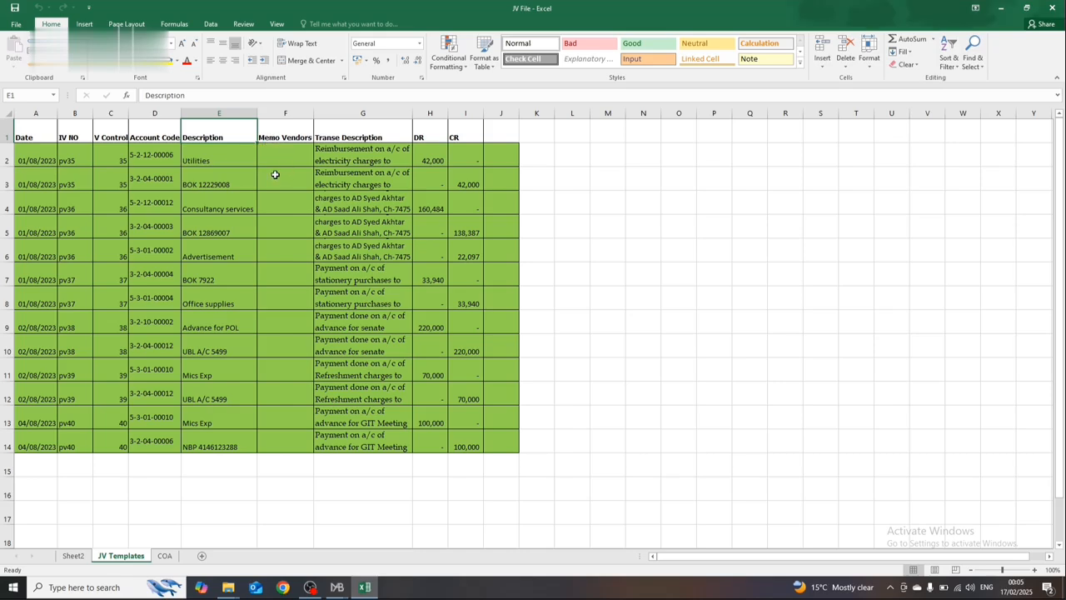
Step: Review the accounts in the Description column of JV Templates and the account code lookup formula beside them in cell D10
{"action": "left_click", "coordinate": [214, 172]}
{"action": "key", "text": "Up"}
{"action": "key", "text": "Down"}
{"action": "key", "text": "Down"}
{"action": "key", "text": "Down"}
{"action": "key", "text": "Down"}
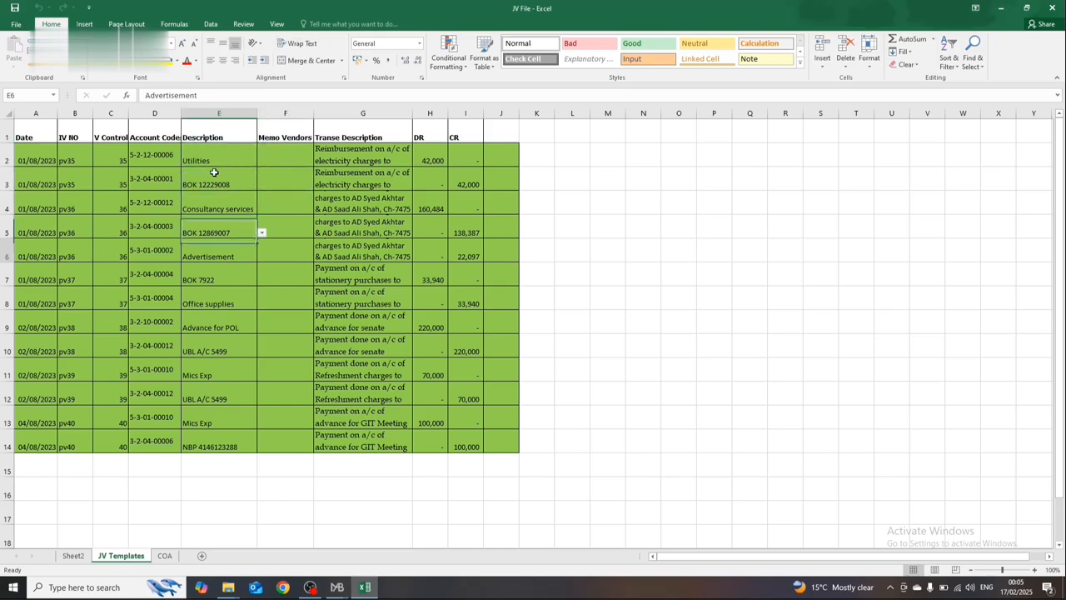
{"action": "key", "text": "Down"}
{"action": "key", "text": "Down"}
{"action": "key", "text": "Down"}
{"action": "key", "text": "Down"}
{"action": "key", "text": "Left"}
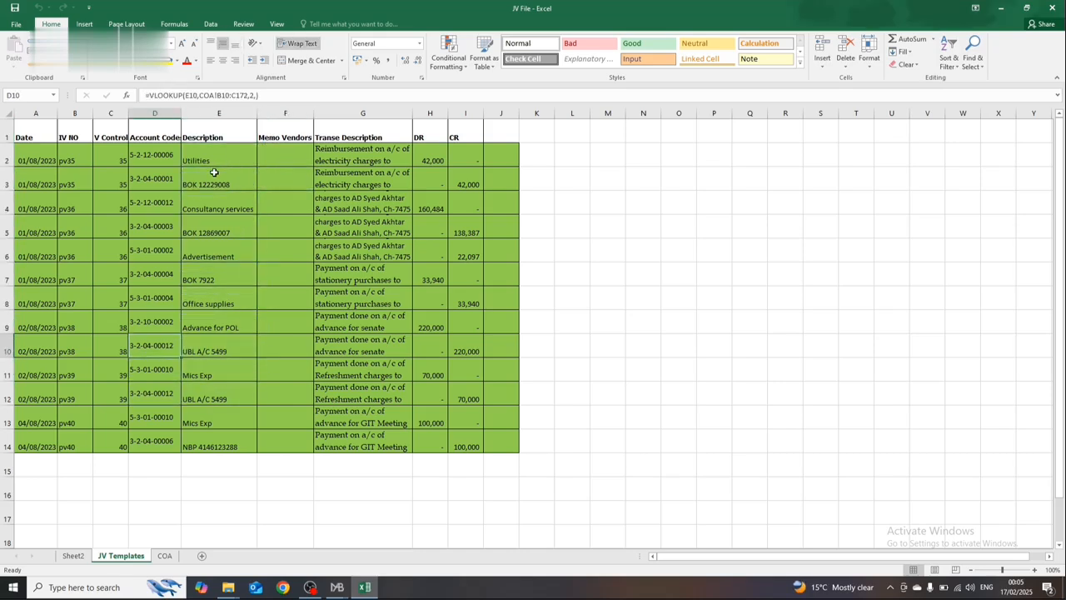
{"action": "key", "text": "Right"}
{"action": "key", "text": "Up"}
{"action": "key", "text": "Up"}
{"action": "key", "text": "Up"}
{"action": "key", "text": "Up"}
{"action": "key", "text": "Up"}
{"action": "key", "text": "Up"}
{"action": "key", "text": "Up"}
{"action": "key", "text": "Up"}
{"action": "key", "text": "Up"}
{"action": "key", "text": "Down"}
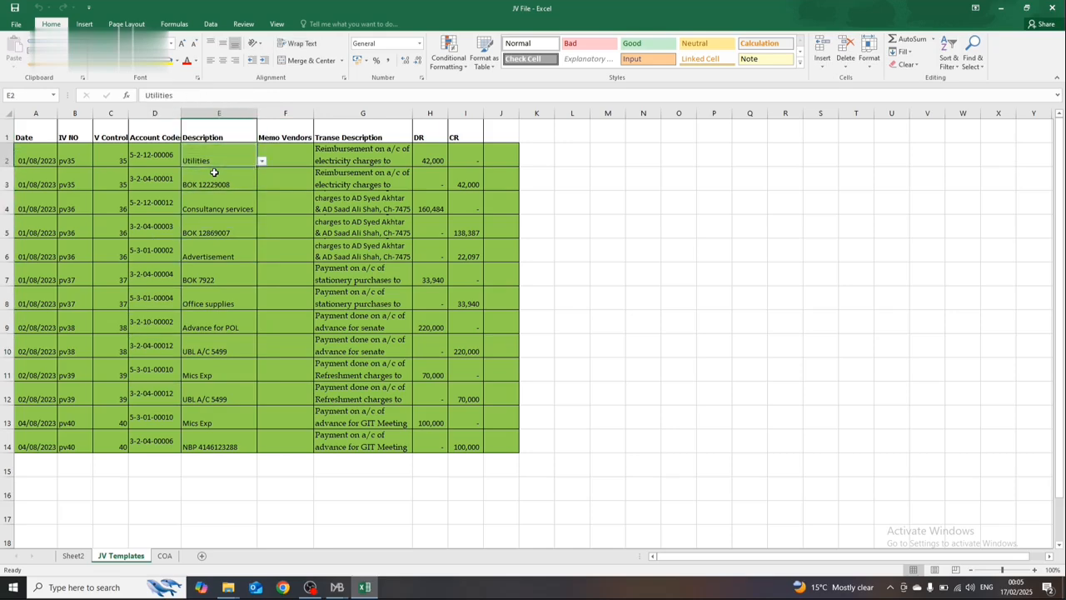
{"action": "key", "text": "Down"}
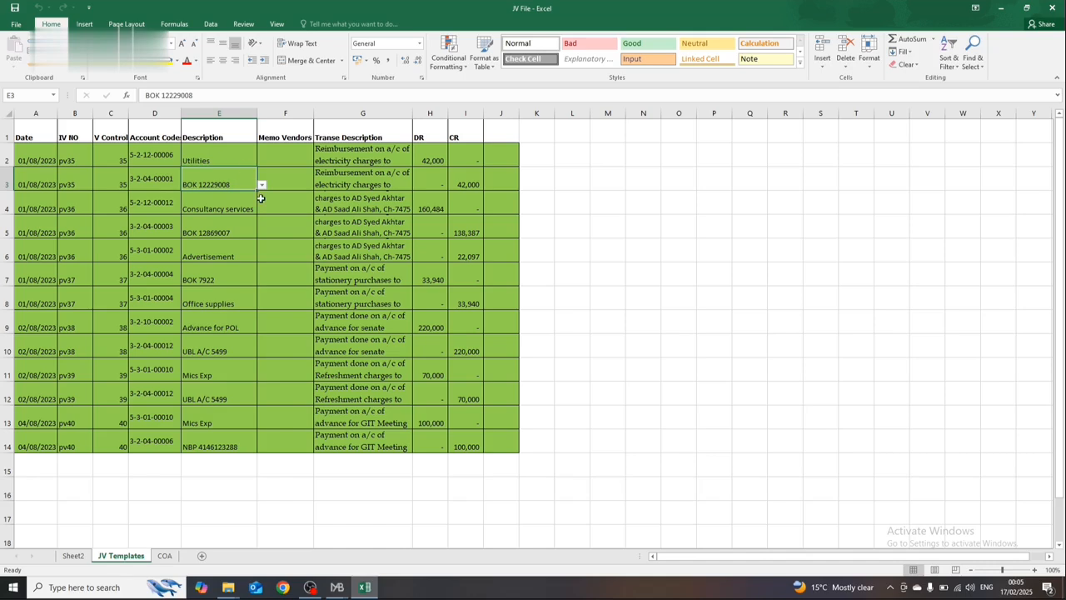
{"action": "key", "text": "Down"}
Step: Check the dropdown list of accounts in Description cell E3, close it and return to the Utilities entry in E2
{"action": "left_click", "coordinate": [232, 183]}
{"action": "left_click", "coordinate": [261, 185]}
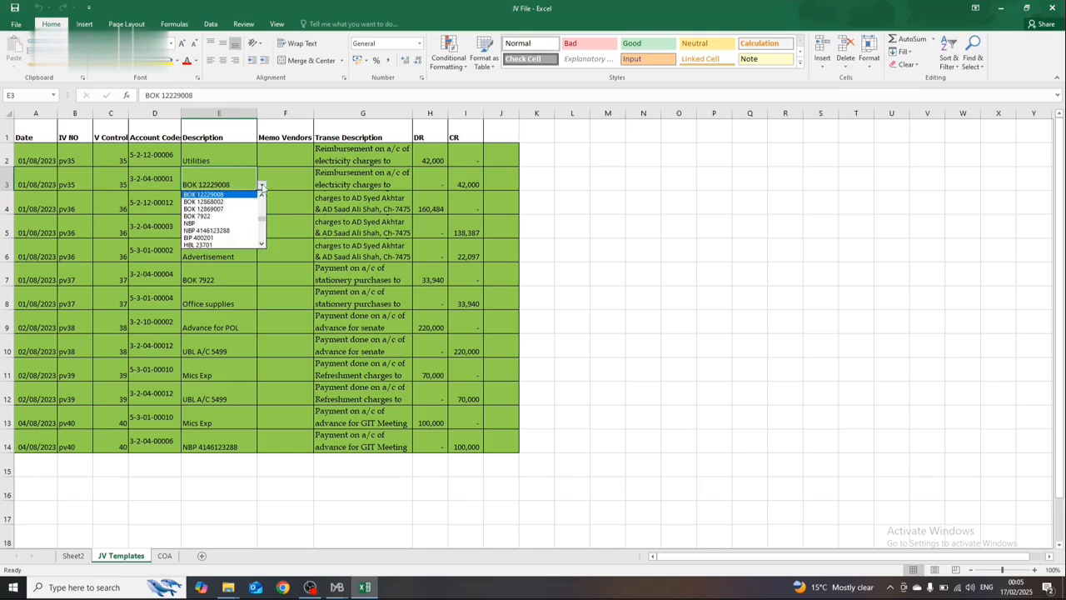
{"action": "left_click", "coordinate": [261, 185]}
{"action": "left_click", "coordinate": [190, 160]}
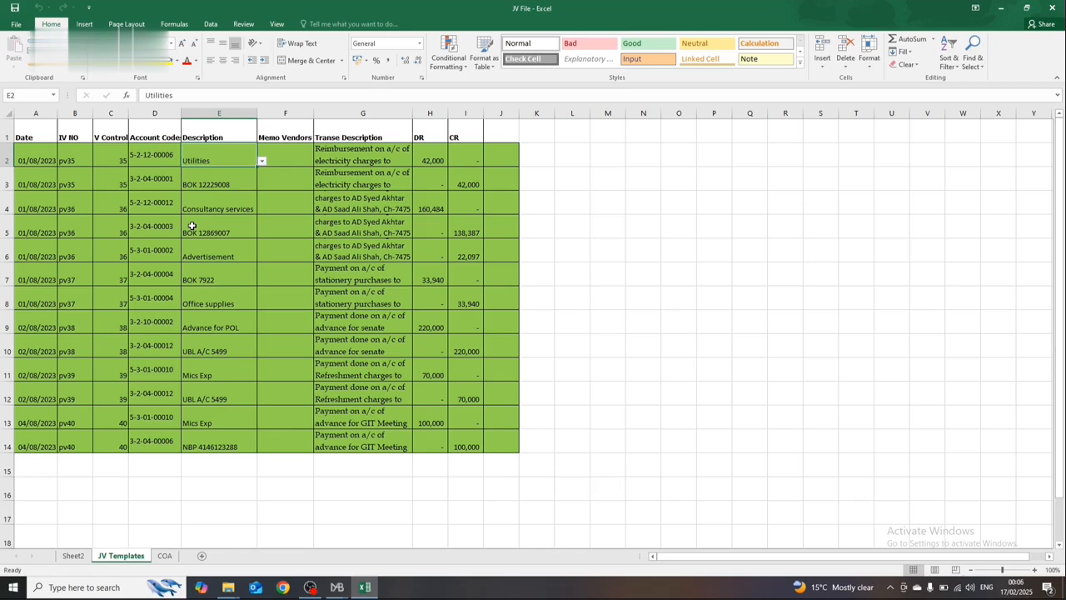
Step: Enter 0 on the unused side of the DR and CR columns, in H3 and I4
{"action": "left_click", "coordinate": [457, 183]}
{"action": "left_click", "coordinate": [431, 174]}
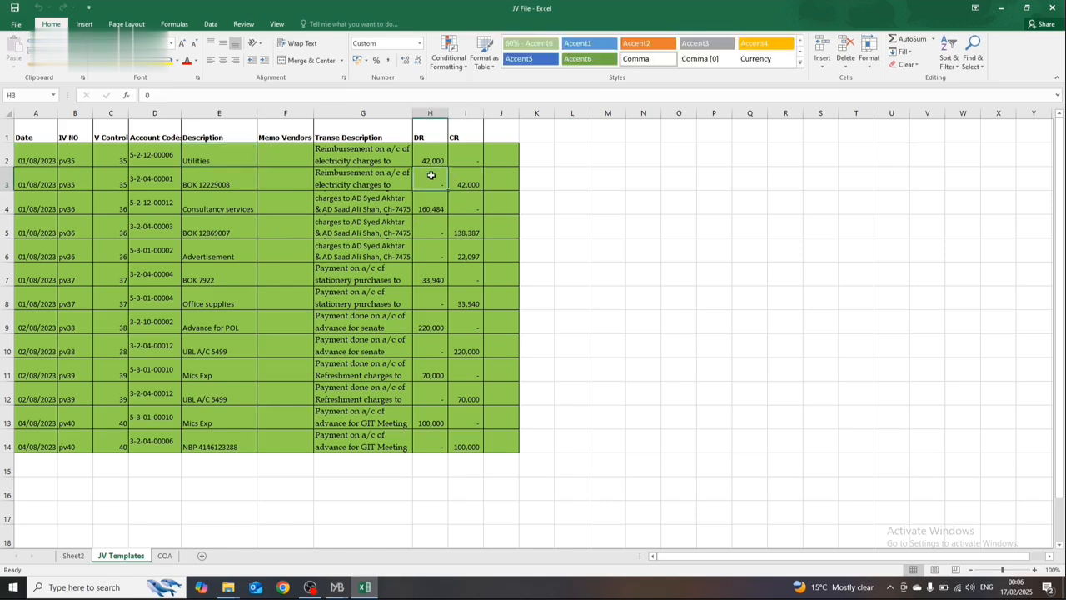
{"action": "type", "text": "0"}
{"action": "key", "text": "Up"}
{"action": "key", "text": "Right"}
{"action": "key", "text": "Down"}
{"action": "key", "text": "Down"}
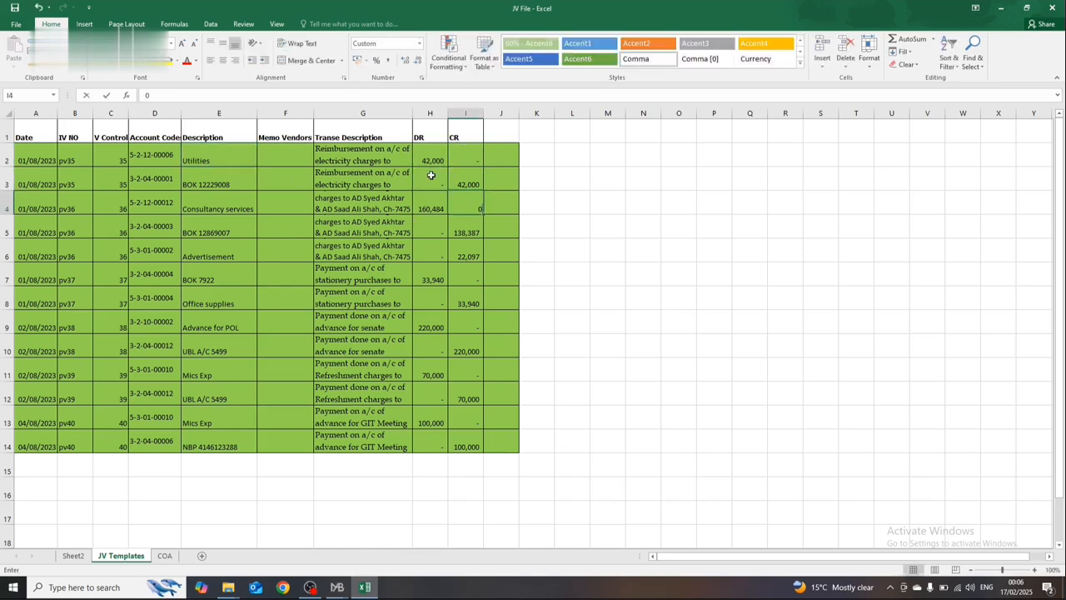
{"action": "key", "text": "Left"}
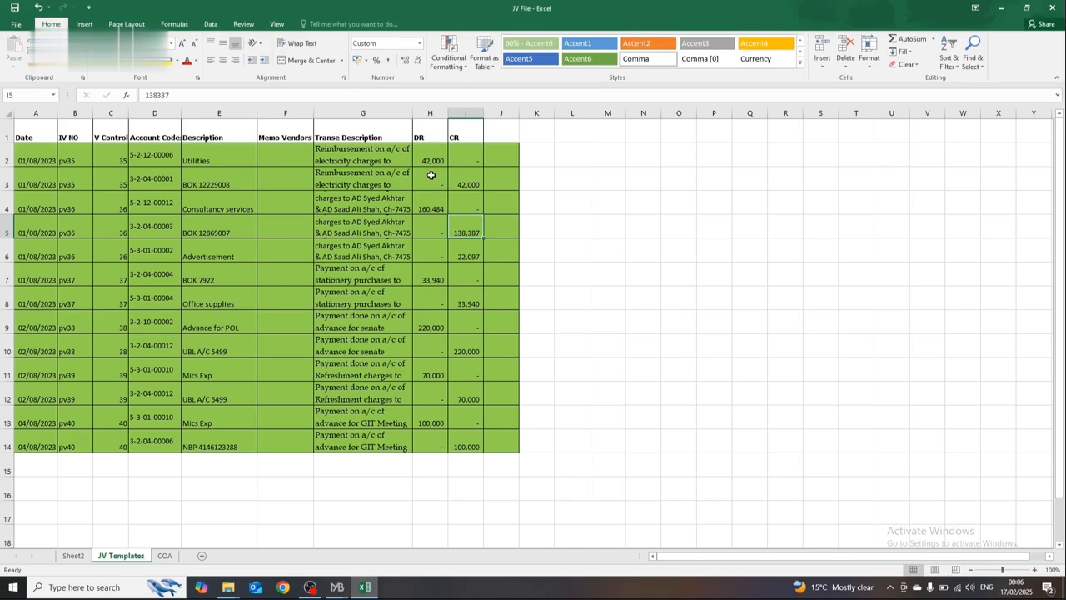
Step: Examine how the DR and CR amounts pair up in the rows below row 4, and return to the Date column
{"action": "key", "text": "Down"}
{"action": "key", "text": "Left"}
{"action": "key", "text": "Right"}
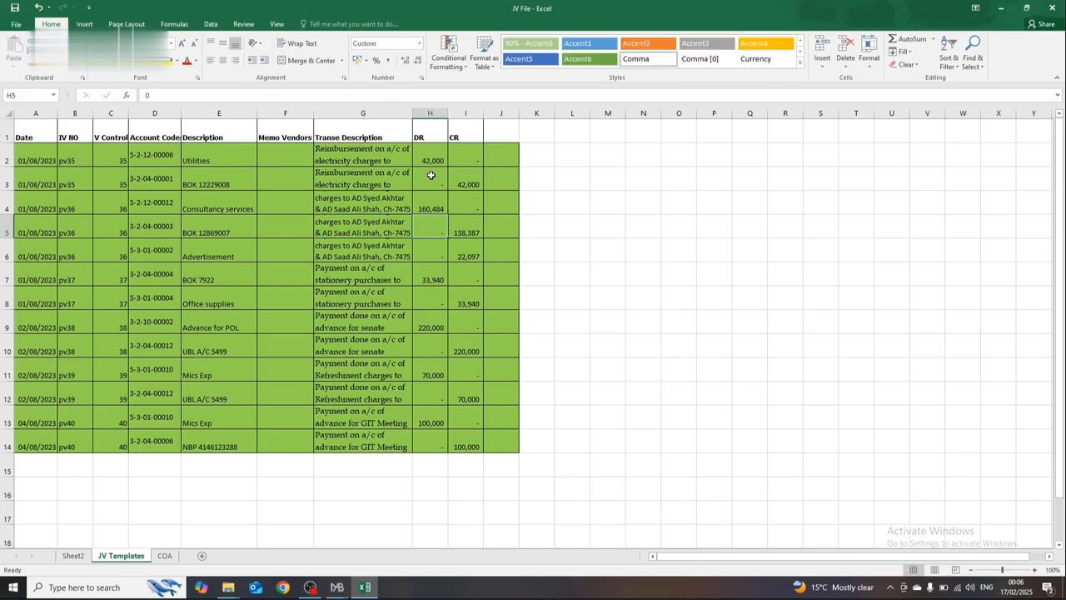
{"action": "key", "text": "Up"}
{"action": "key", "text": "Down"}
{"action": "key", "text": "Right"}
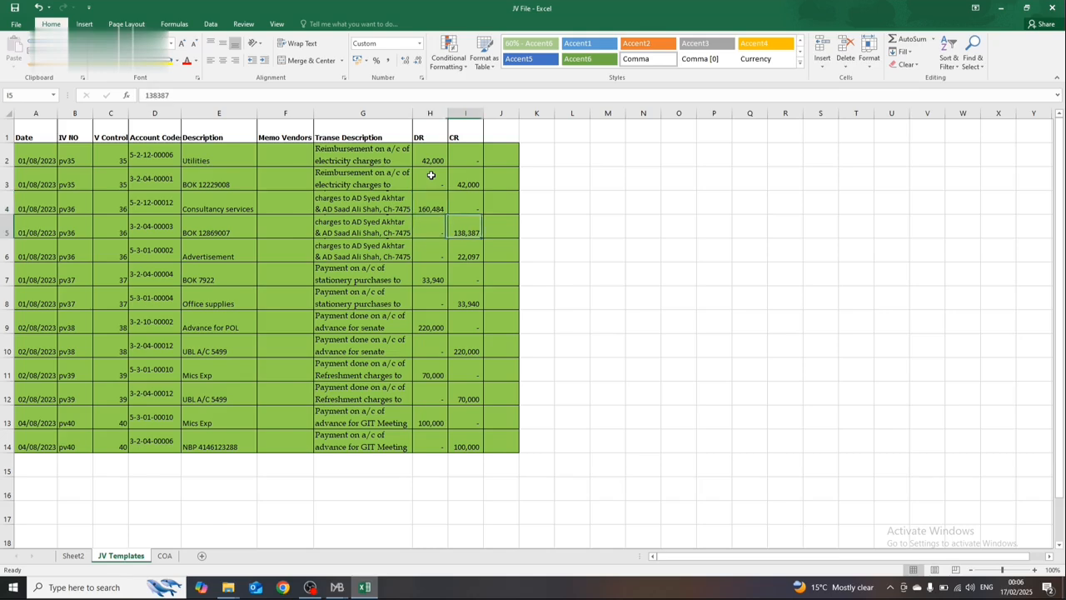
{"action": "key", "text": "Left"}
{"action": "key", "text": "Down"}
{"action": "key", "text": "Down"}
{"action": "key", "text": "Down"}
{"action": "key", "text": "Down"}
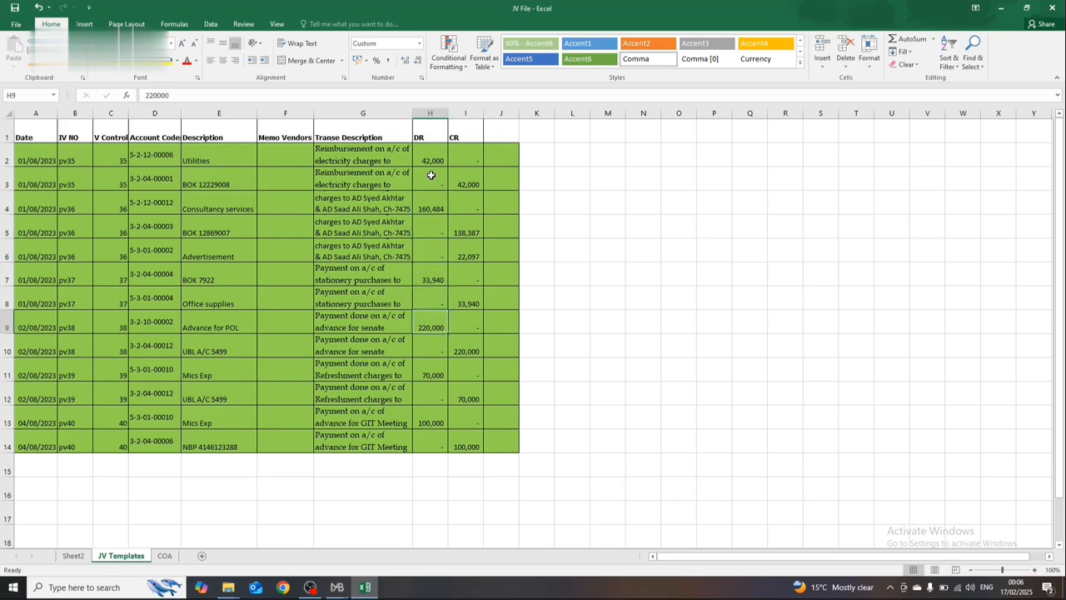
{"action": "key", "text": "Down"}
{"action": "key", "text": "Down"}
{"action": "key", "text": "Left"}
{"action": "key", "text": "Left"}
{"action": "key", "text": "Left"}
{"action": "key", "text": "Left"}
{"action": "key", "text": "Left"}
{"action": "key", "text": "Left"}
{"action": "key", "text": "Left"}
{"action": "key", "text": "Up"}
{"action": "key", "text": "Up"}
{"action": "key", "text": "Up"}
{"action": "key", "text": "Up"}
{"action": "key", "text": "Up"}
{"action": "key", "text": "Up"}
{"action": "key", "text": "Up"}
{"action": "key", "text": "Up"}
{"action": "key", "text": "Up"}
{"action": "key", "text": "Up"}
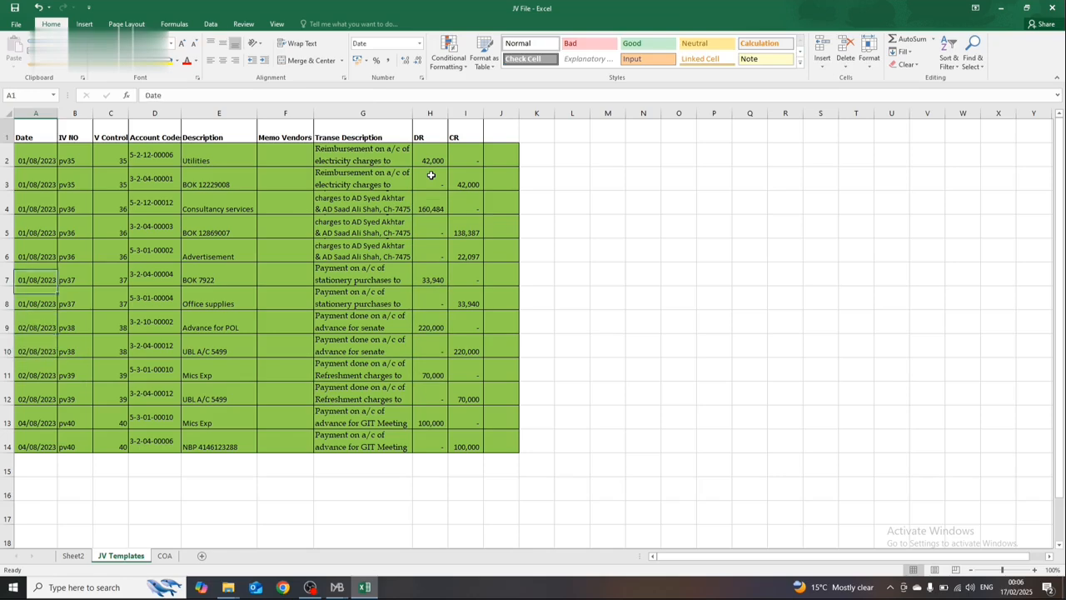
Step: Check how the IV NO and V Control numbers repeat across the rows of vouchers pv35 and pv36
{"action": "key", "text": "Down"}
{"action": "key", "text": "Right"}
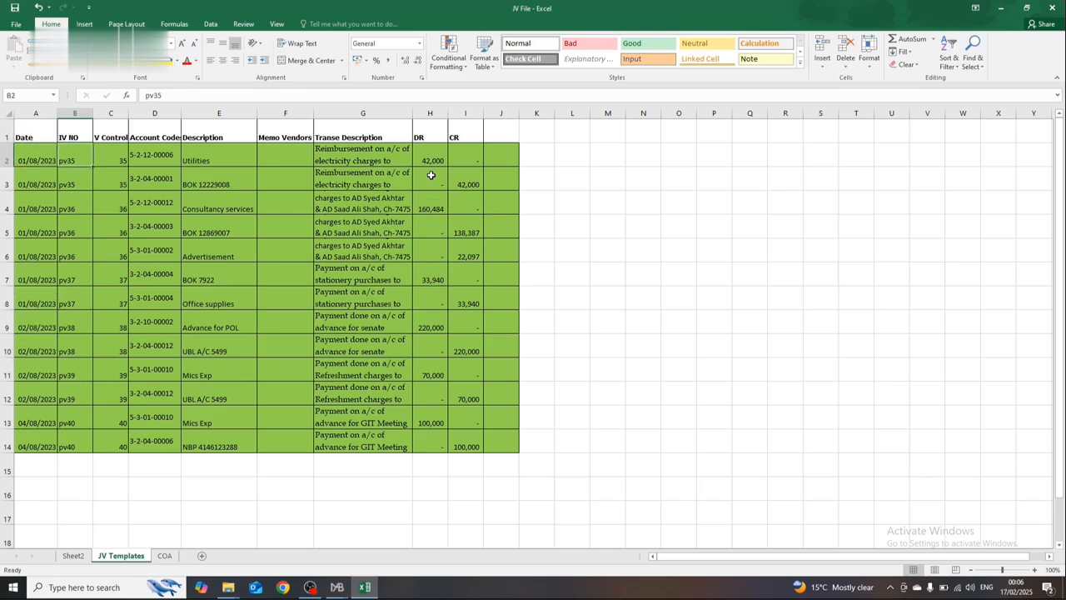
{"action": "key", "text": "Down"}
{"action": "key", "text": "Down"}
{"action": "key", "text": "Down"}
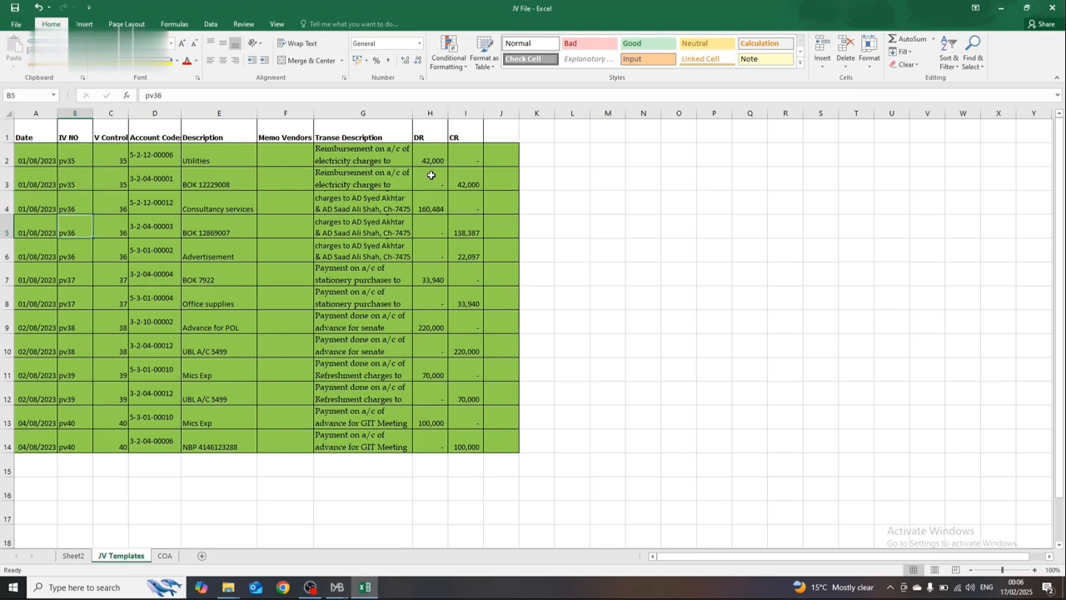
{"action": "key", "text": "Right"}
{"action": "key", "text": "Up"}
{"action": "key", "text": "Up"}
{"action": "key", "text": "Up"}
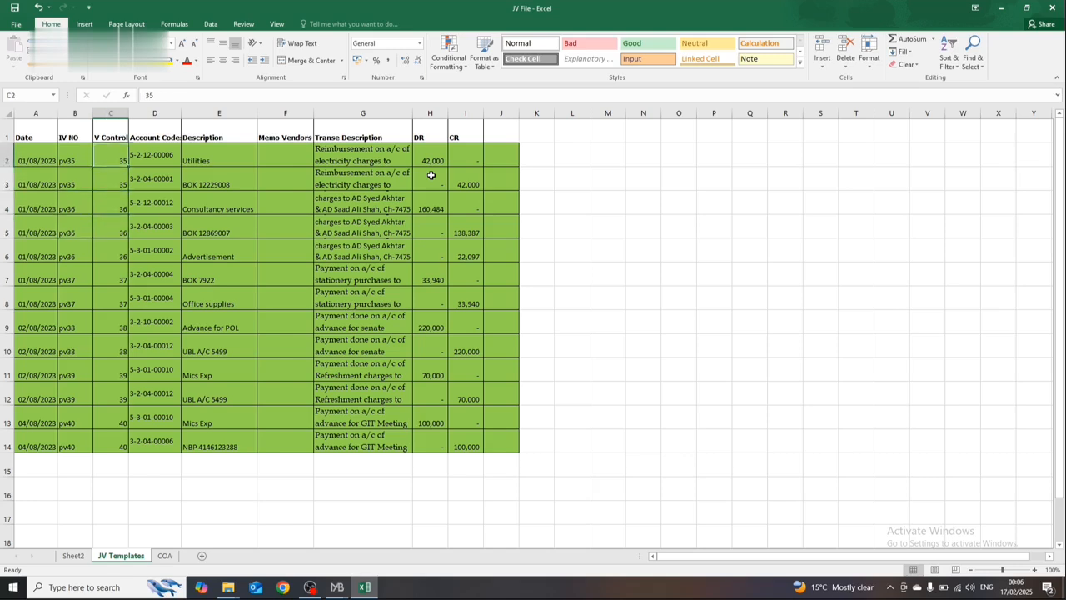
{"action": "key", "text": "Right"}
{"action": "key", "text": "Left"}
{"action": "key", "text": "shift+Down"}
{"action": "key", "text": "shift+Right"}
{"action": "key", "text": "Down"}
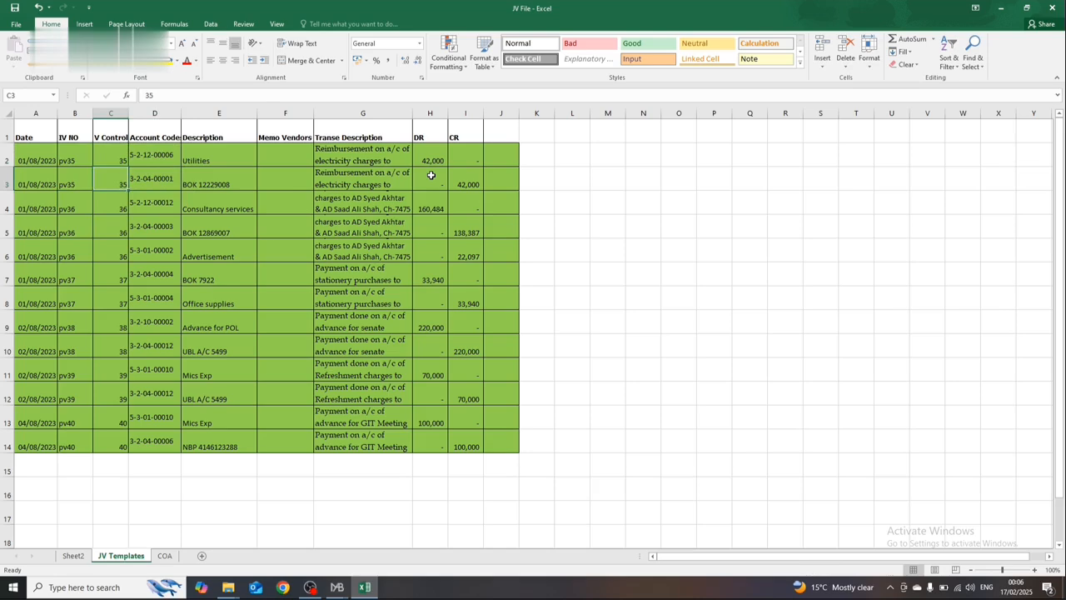
Step: Examine the three pv36 rows by highlighting them from V Control across the DR and CR columns
{"action": "key", "text": "Right"}
{"action": "key", "text": "Right"}
{"action": "key", "text": "Down"}
{"action": "key", "text": "Down"}
{"action": "key", "text": "Left"}
{"action": "key", "text": "Left"}
{"action": "key", "text": "Up"}
{"action": "key", "text": "shift+Down"}
{"action": "key", "text": "shift+Down"}
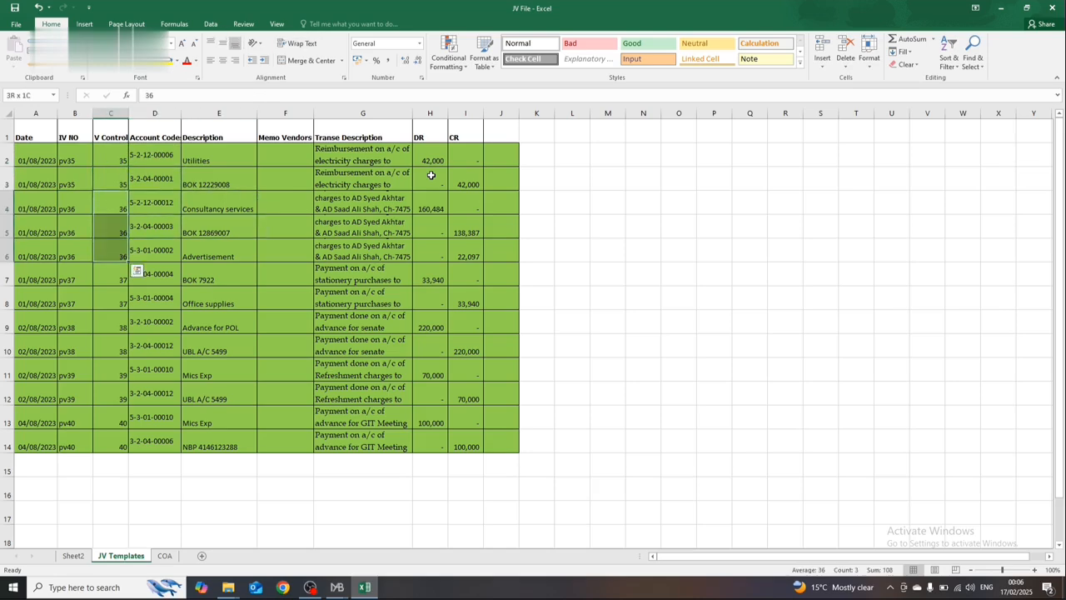
{"action": "key", "text": "shift+Right"}
{"action": "key", "text": "shift+Right"}
{"action": "key", "text": "shift+Right"}
{"action": "key", "text": "shift+Right"}
{"action": "key", "text": "shift+Right"}
{"action": "key", "text": "shift+Right"}
{"action": "key", "text": "shift+Right"}
{"action": "key", "text": "shift+Right"}
{"action": "key", "text": "shift+Left"}
{"action": "key", "text": "shift+Left"}
{"action": "key", "text": "shift+Right"}
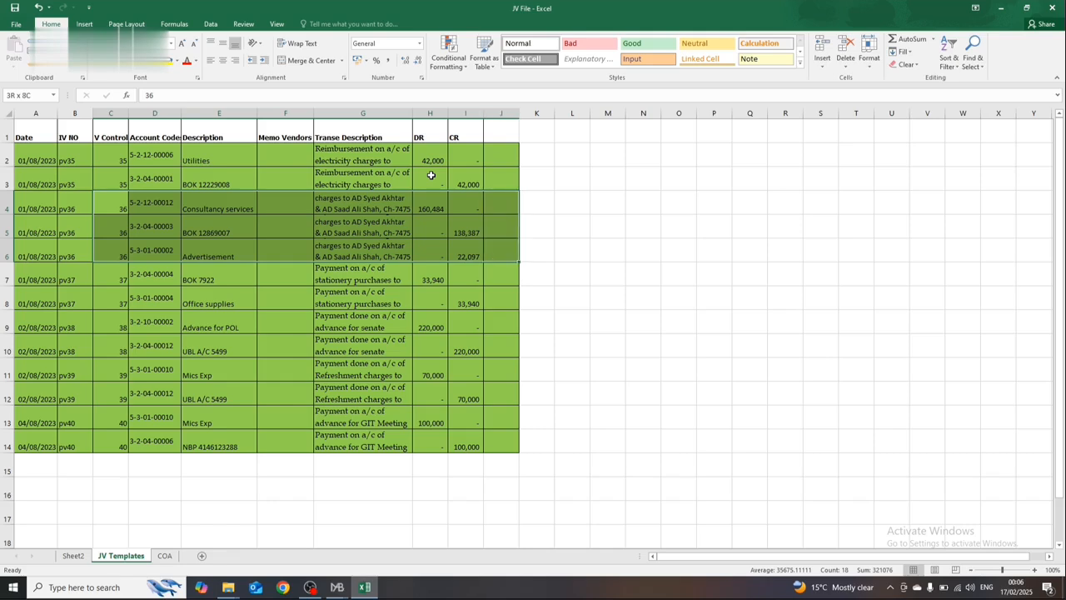
{"action": "key", "text": "shift+Left"}
{"action": "key", "text": "shift+Down"}
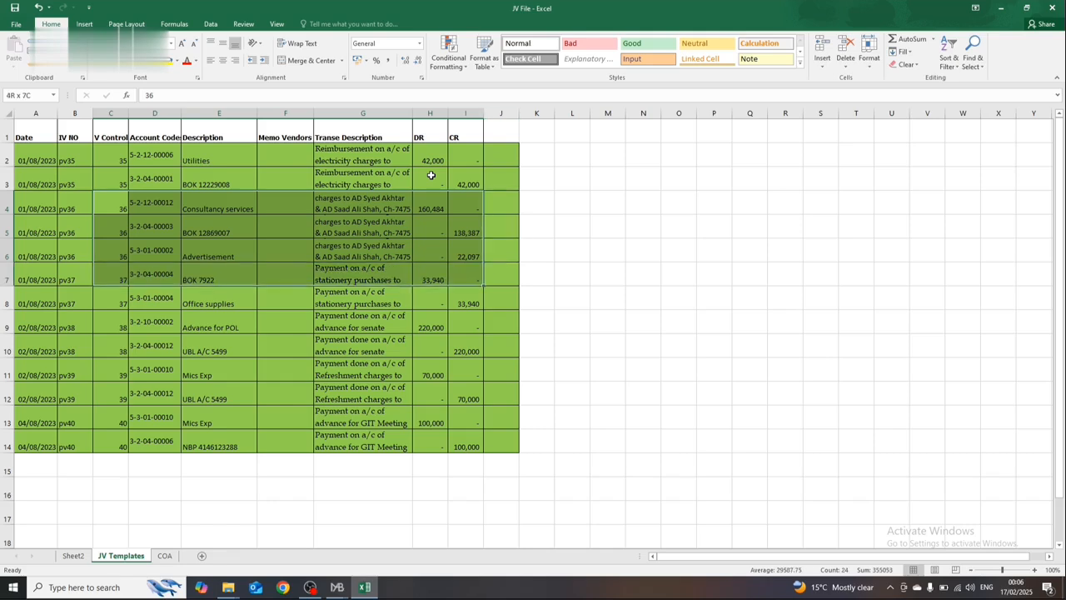
{"action": "key", "text": "shift+Left"}
{"action": "key", "text": "Right"}
{"action": "key", "text": "Left"}
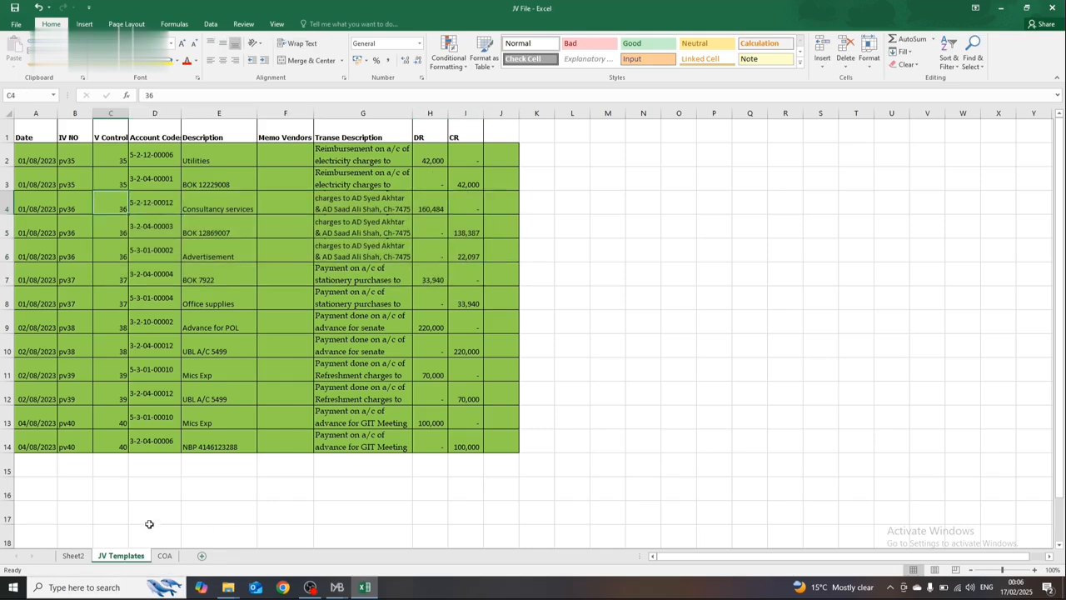
Step: Close JV File with its changes saved and select the first workbook in the Custom Office Templates folder
{"action": "left_click", "coordinate": [225, 368]}
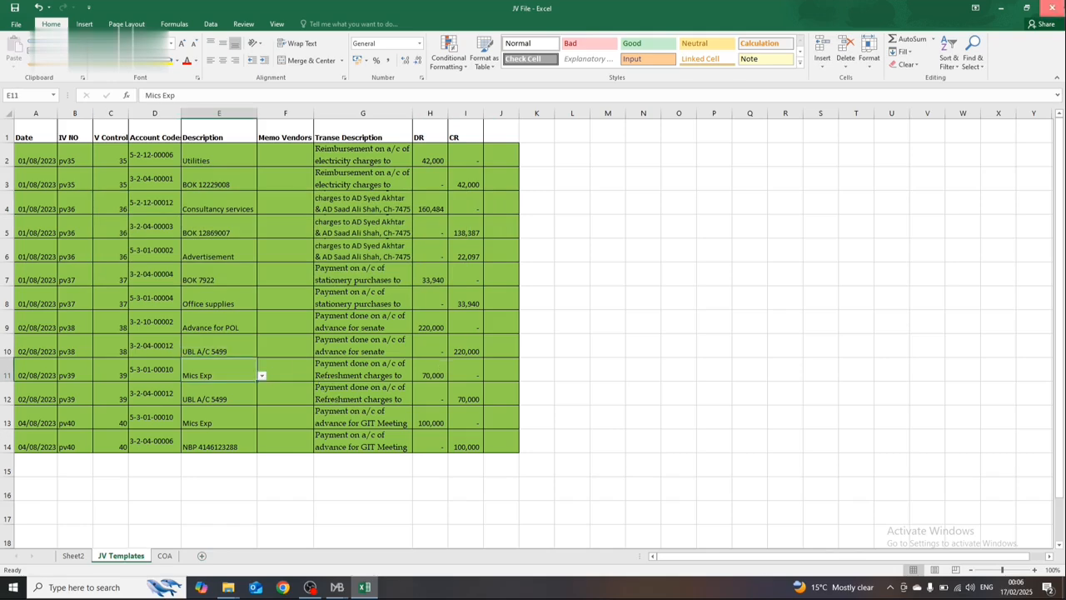
{"action": "left_click", "coordinate": [1052, 8]}
{"action": "key", "text": "Return"}
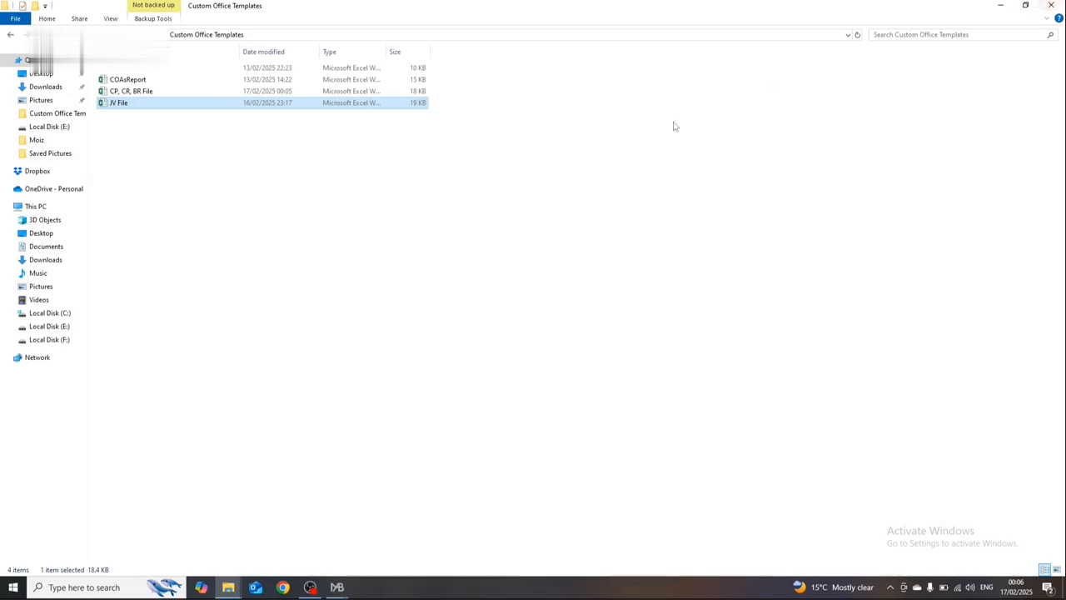
{"action": "left_click", "coordinate": [152, 70]}
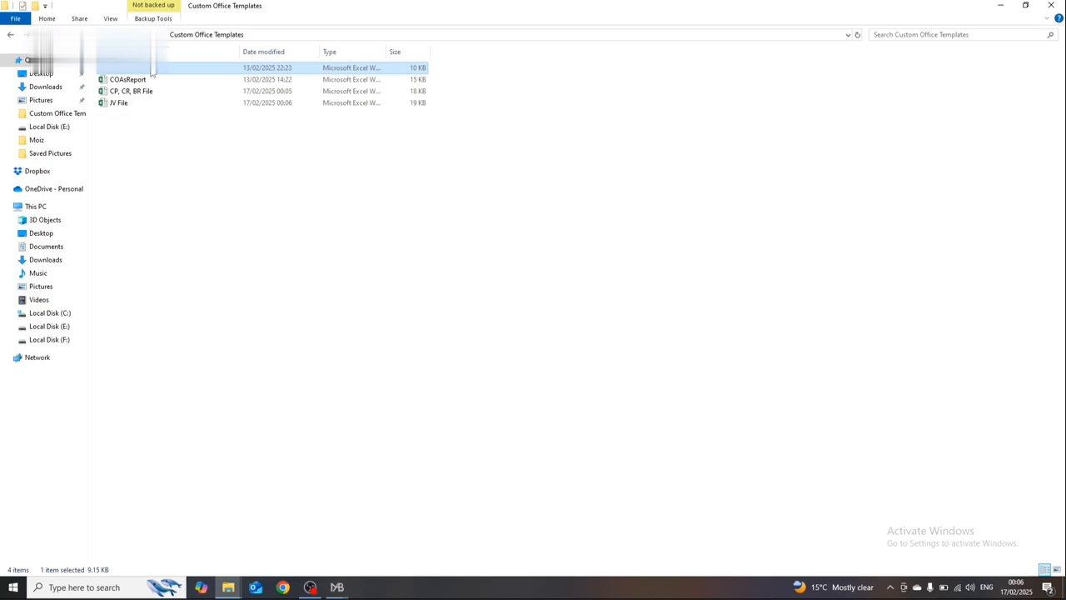
Step: Open the BP File workbook from the Custom Office Templates folder and widen its Date column to fit the full dates
{"action": "double_click", "coordinate": [152, 70]}
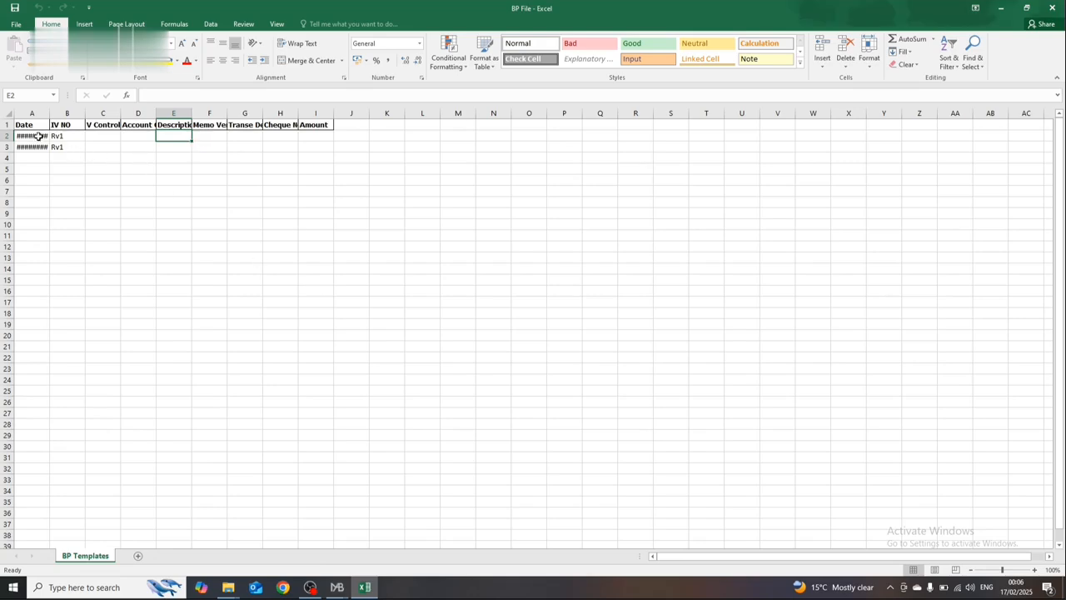
{"action": "left_click", "coordinate": [38, 136]}
{"action": "key", "text": "Right"}
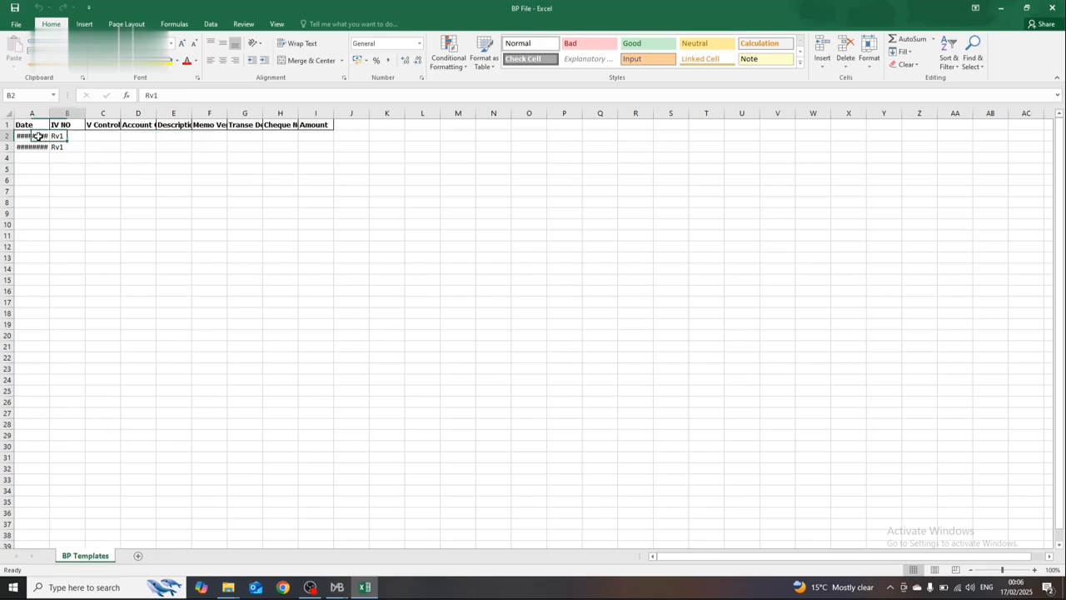
{"action": "left_click", "coordinate": [39, 136]}
{"action": "left_click_drag", "start_coordinate": [49, 114], "coordinate": [67, 114]}
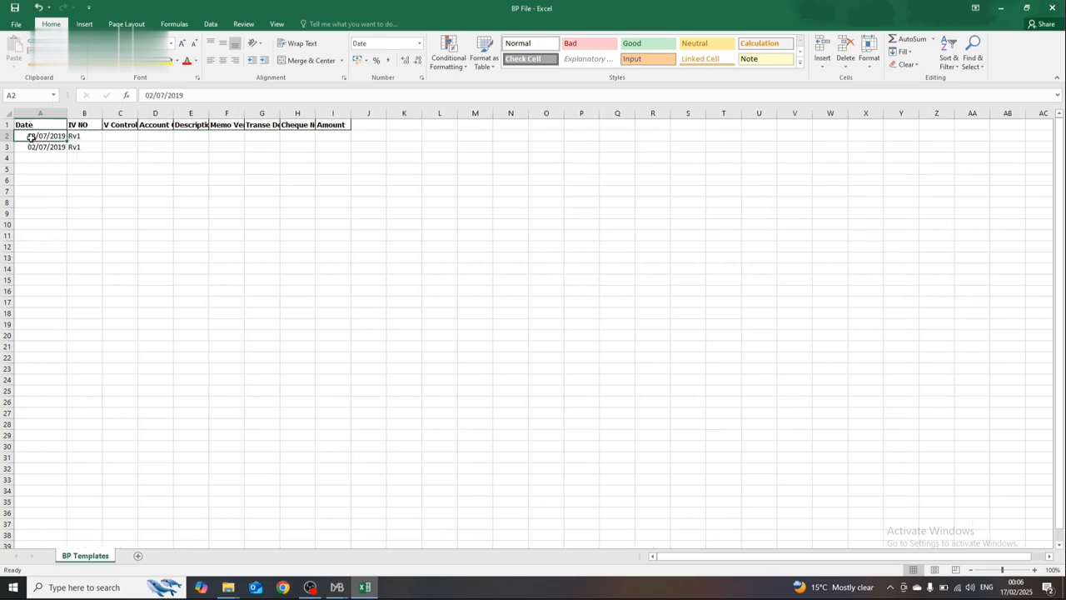
Step: Change the date in cell A2 to 02/07/2023
{"action": "key", "text": "F2"}
{"action": "key", "text": "BackSpace"}
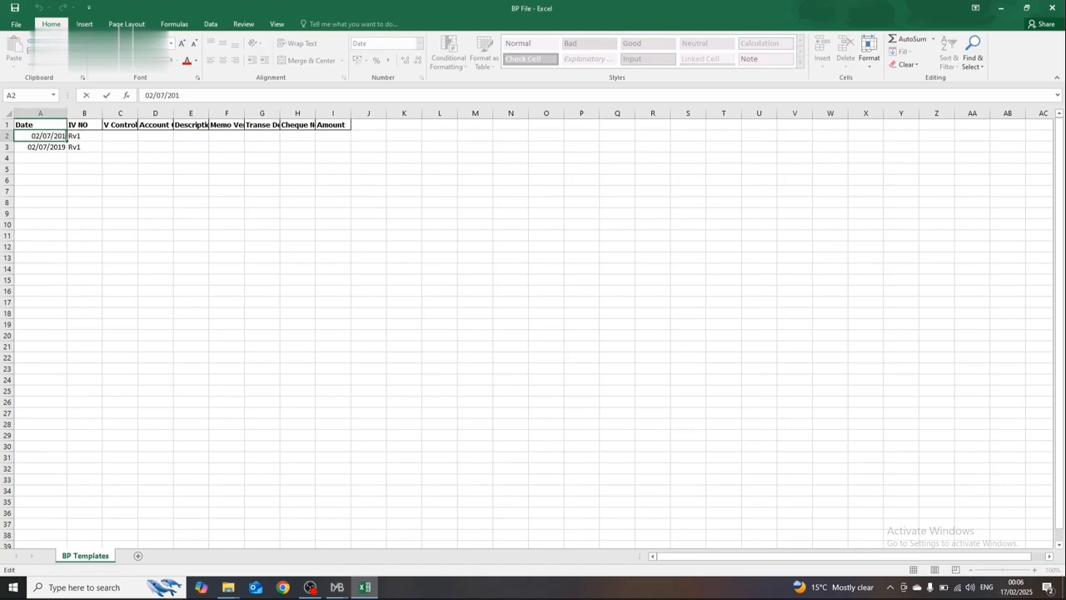
{"action": "key", "text": "BackSpace"}
{"action": "type", "text": "23"}
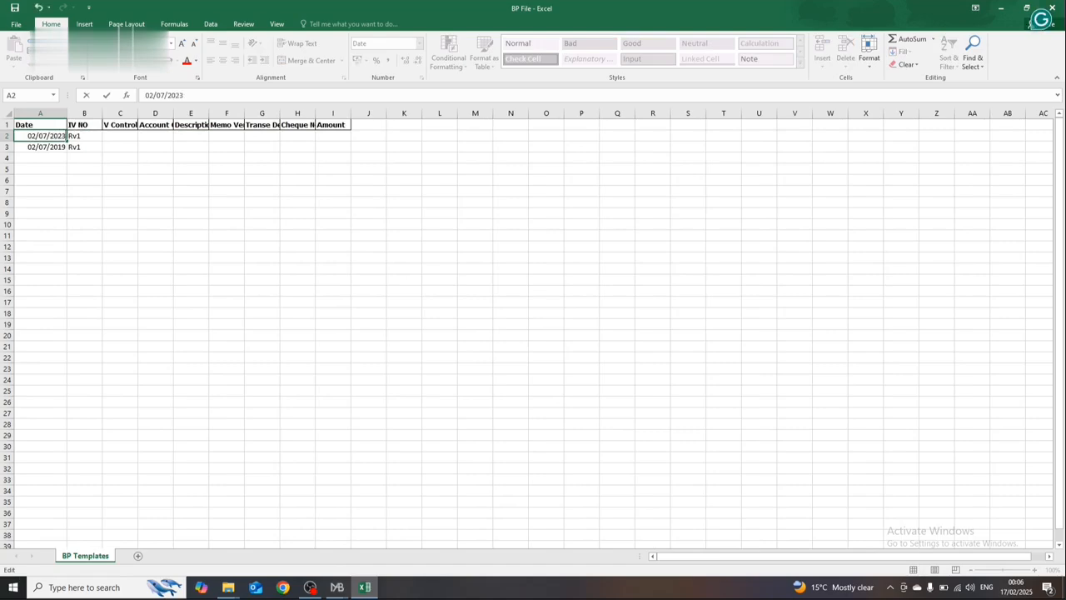
{"action": "key", "text": "Return"}
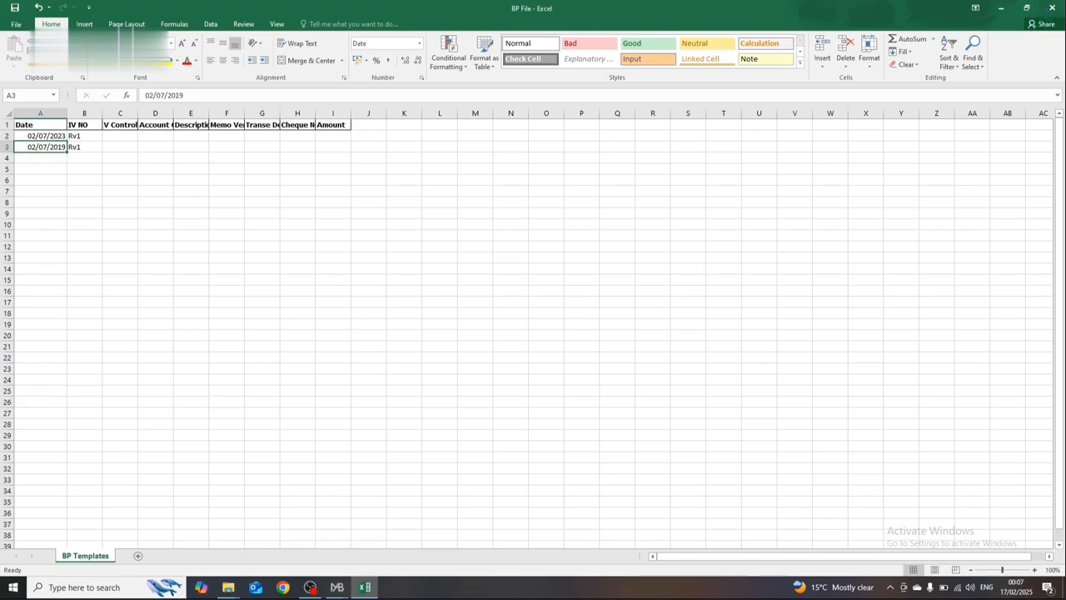
Step: Copy the date 02/07/2023 down the Date column through row 10
{"action": "key", "text": "Down"}
{"action": "key", "text": "Up"}
{"action": "key", "text": "Down"}
{"action": "key", "text": "Up"}
{"action": "key", "text": "ctrl+c"}
{"action": "key", "text": "Down"}
{"action": "key", "text": "shift+Down"}
{"action": "key", "text": "shift+Down"}
{"action": "key", "text": "shift+Down"}
{"action": "key", "text": "shift+Down"}
{"action": "key", "text": "shift+Down"}
{"action": "key", "text": "shift+Down"}
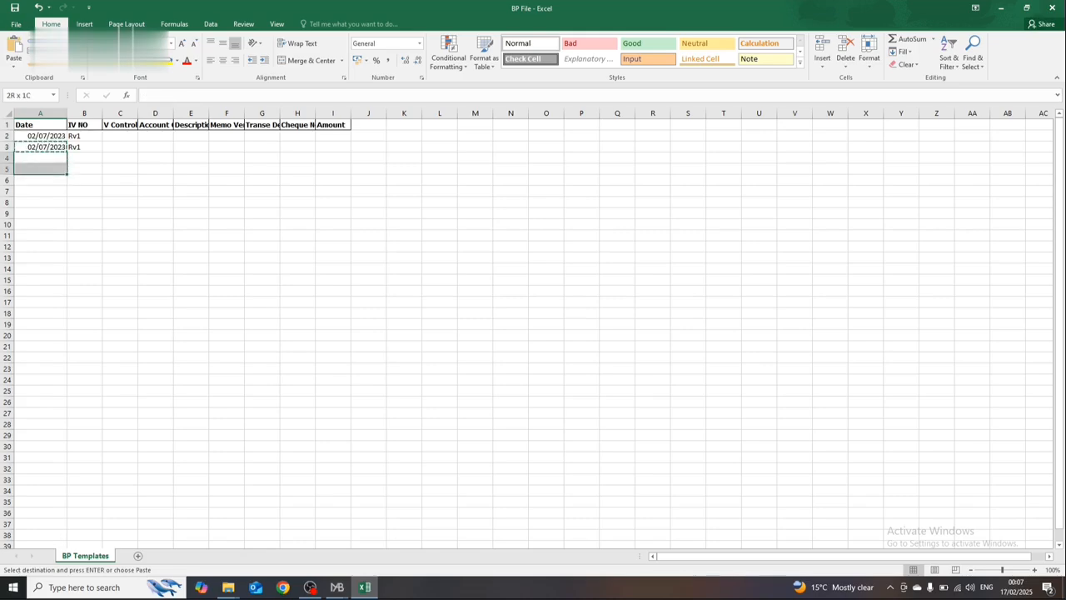
{"action": "key", "text": "Return"}
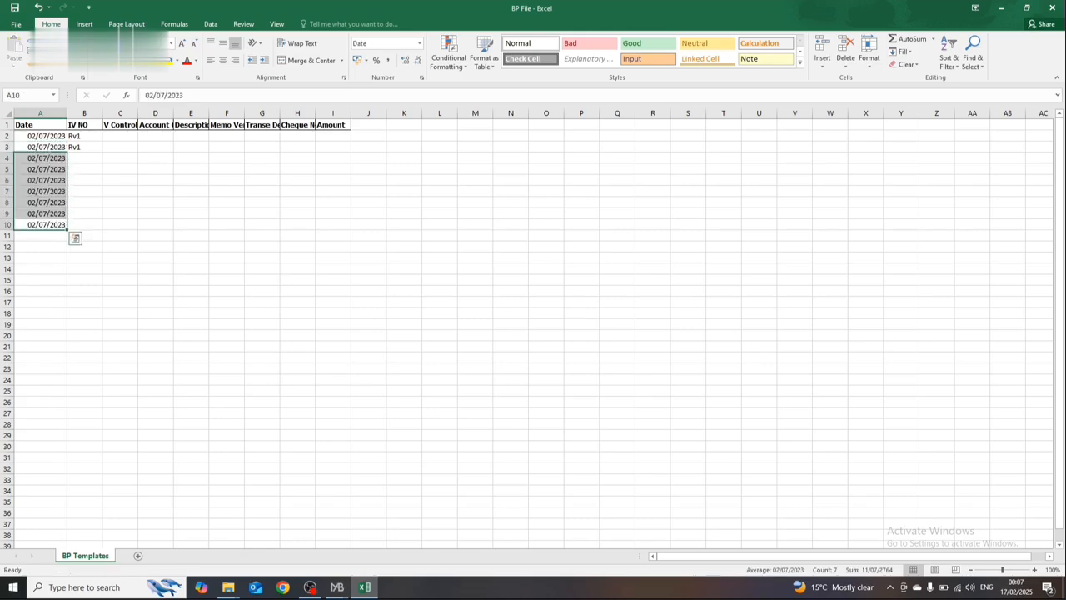
Step: Change the date in cell A4 to 03/07/2023
{"action": "key", "text": "Right"}
{"action": "key", "text": "Up"}
{"action": "key", "text": "Left"}
{"action": "key", "text": "Up"}
{"action": "key", "text": "Up"}
{"action": "key", "text": "Up"}
{"action": "key", "text": "Up"}
{"action": "key", "text": "Up"}
{"action": "key", "text": "F2"}
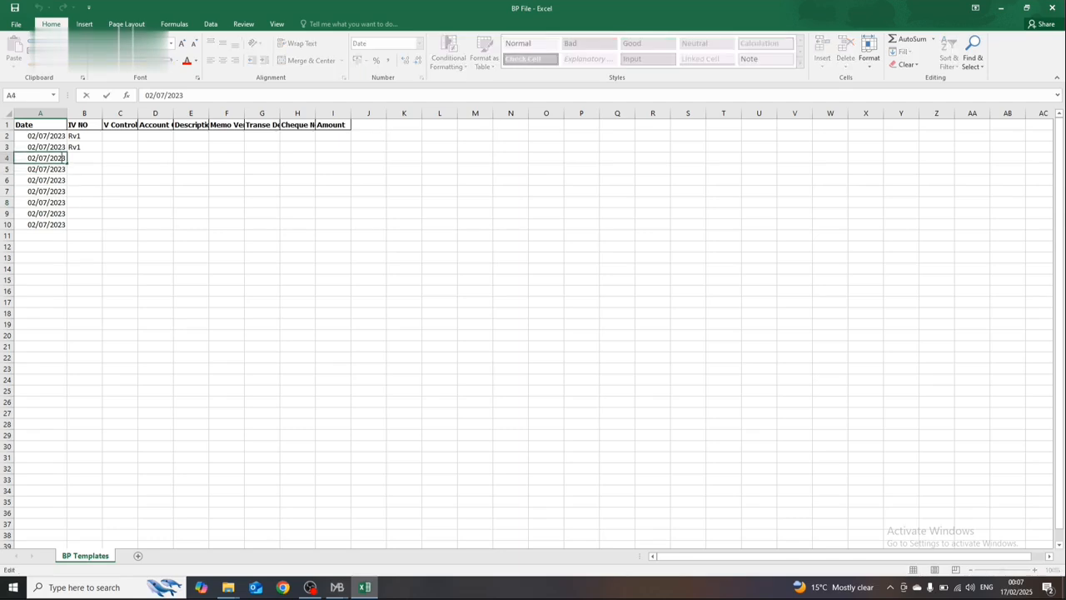
{"action": "key", "text": "Left"}
{"action": "key", "text": "Left"}
{"action": "key", "text": "Left"}
{"action": "key", "text": "Left"}
{"action": "key", "text": "Left"}
{"action": "key", "text": "Delete"}
{"action": "type", "text": "3"}
{"action": "key", "text": "Return"}
Step: Set the date in A5 to 05/07/2023 and in A6 to 08/07/2023
{"action": "key", "text": "F2"}
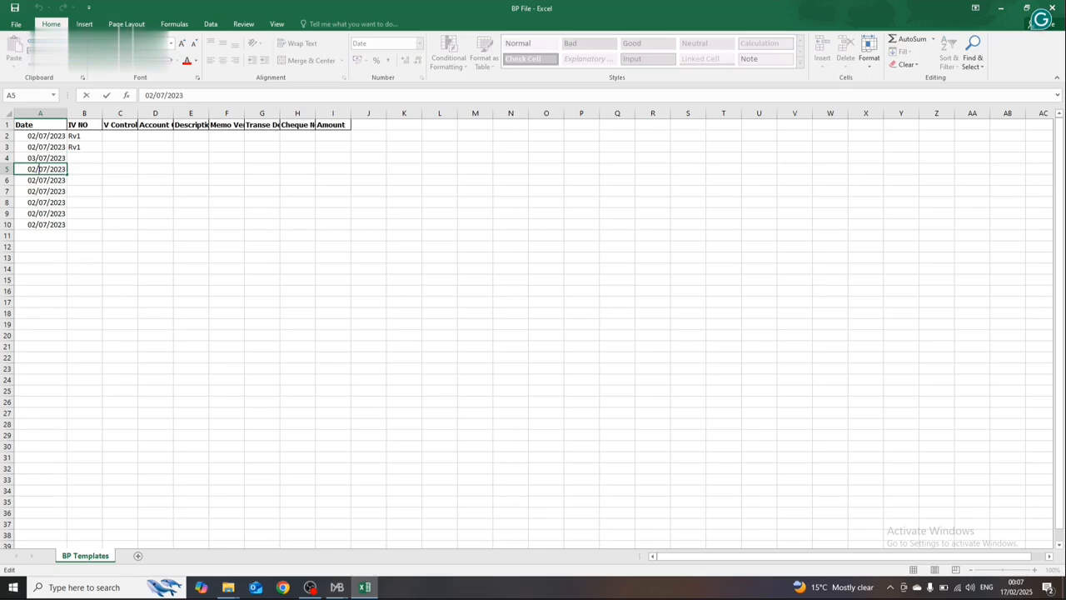
{"action": "key", "text": "Left"}
{"action": "key", "text": "Left"}
{"action": "key", "text": "Left"}
{"action": "key", "text": "Left"}
{"action": "key", "text": "Delete"}
{"action": "type", "text": "5"}
{"action": "key", "text": "Return"}
{"action": "key", "text": "F2"}
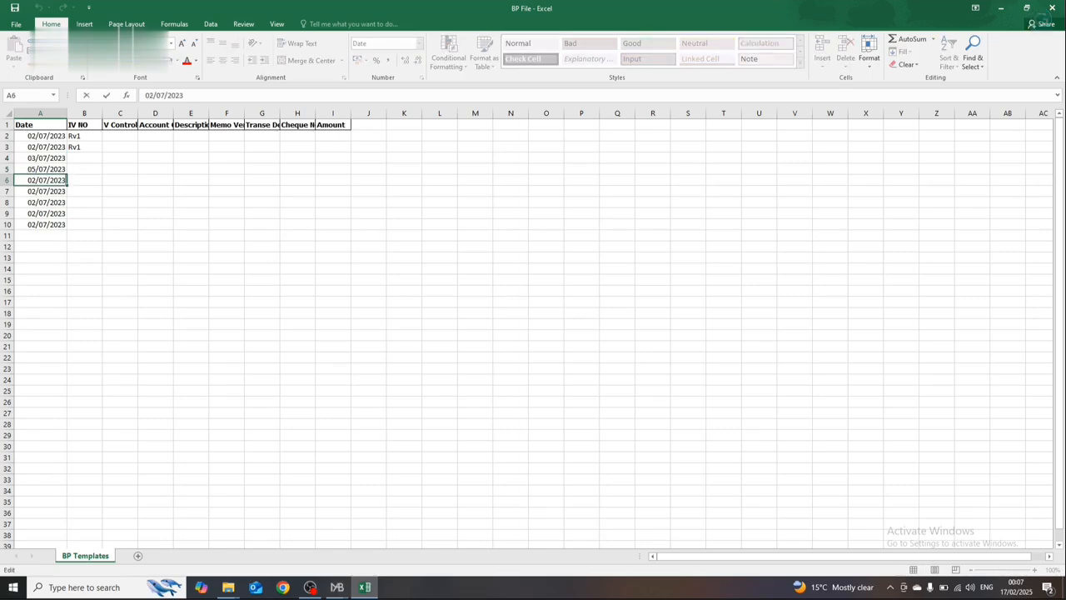
{"action": "key", "text": "Right"}
{"action": "key", "text": "Delete"}
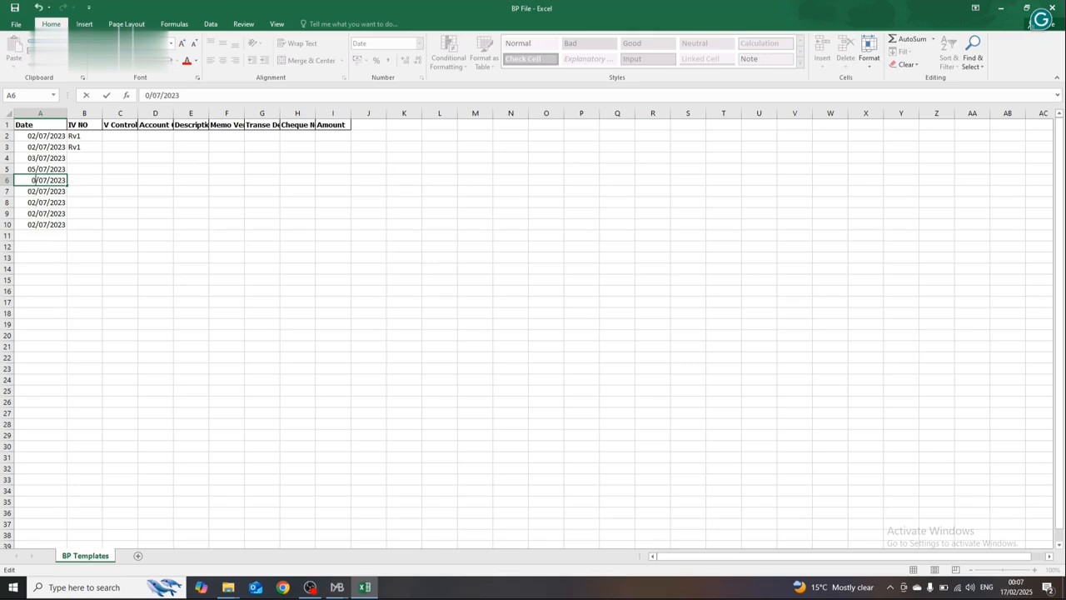
{"action": "type", "text": "8"}
{"action": "key", "text": "Return"}
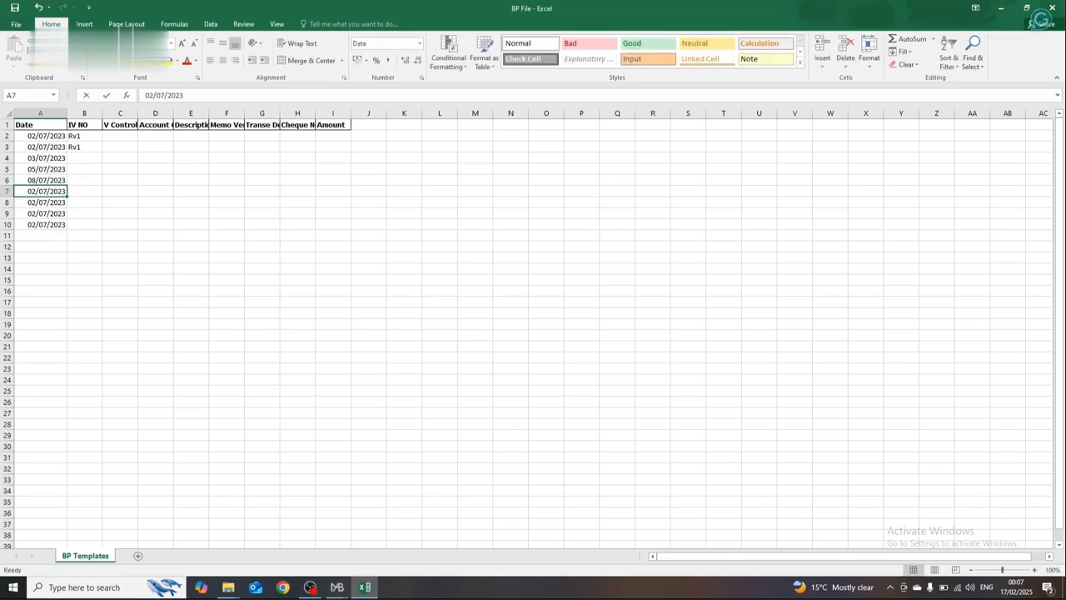
Step: Set the date in A7 to 04/07/2023 and in A8 to 06/07/2023
{"action": "key", "text": "F2"}
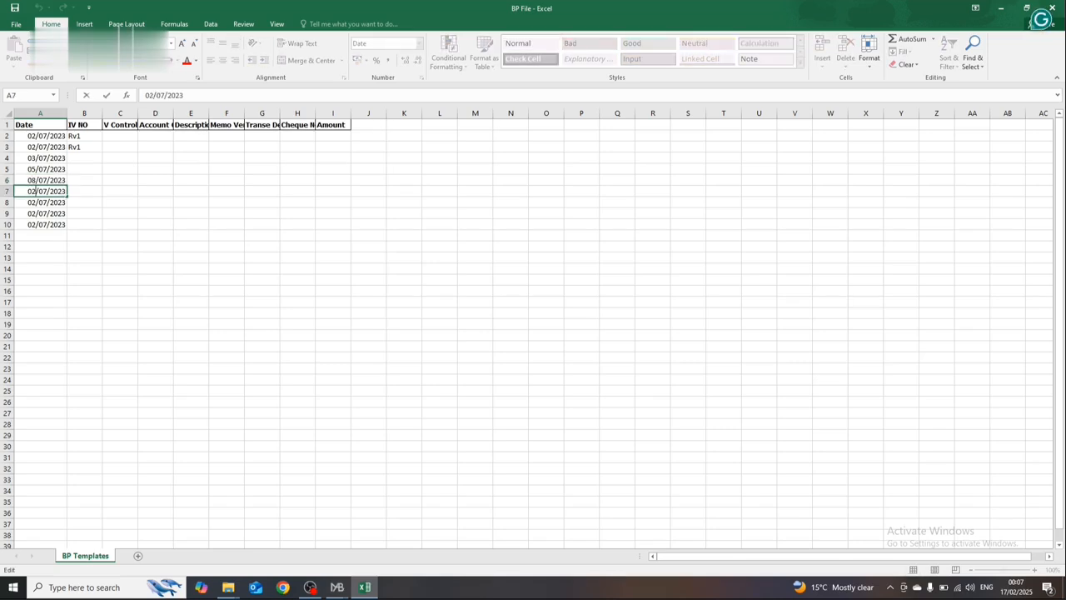
{"action": "key", "text": "Right"}
{"action": "key", "text": "Delete"}
{"action": "type", "text": "4"}
{"action": "key", "text": "Return"}
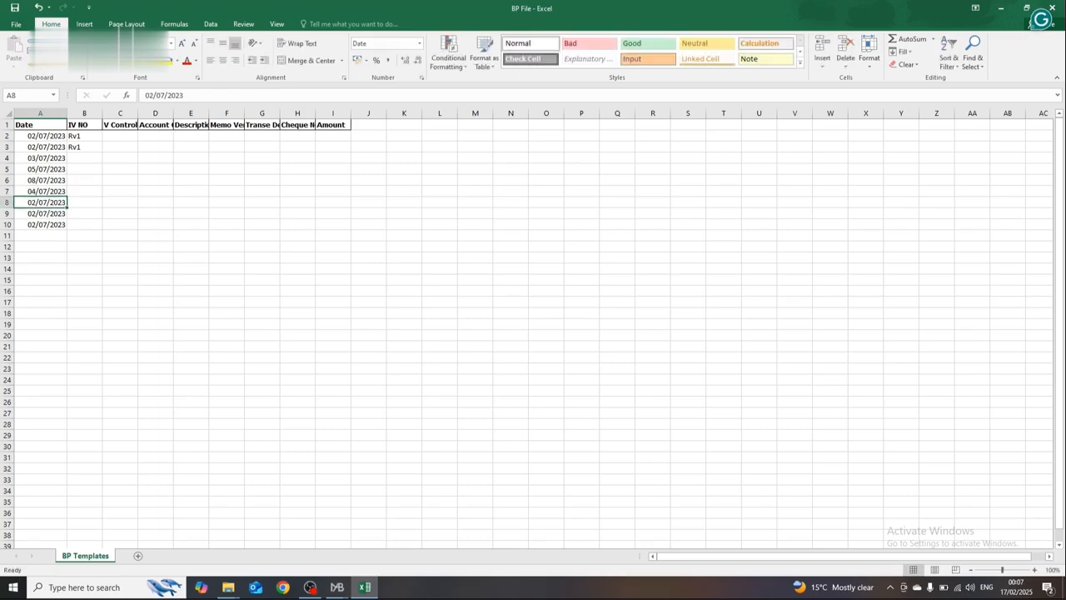
{"action": "key", "text": "F2"}
{"action": "key", "text": "Delete"}
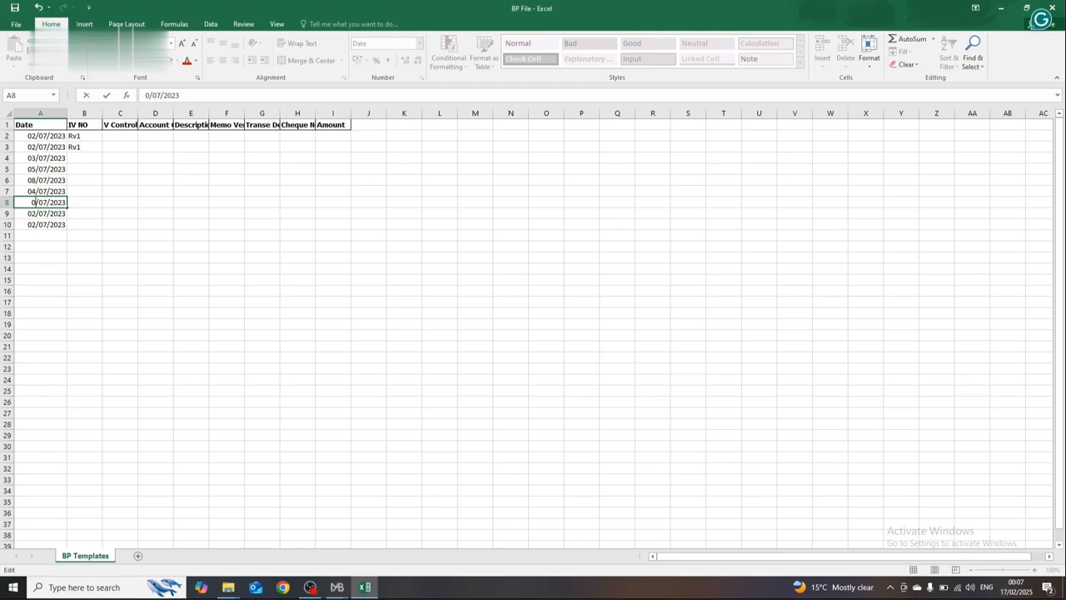
{"action": "type", "text": "6"}
{"action": "key", "text": "Return"}
Step: Set the date in A9 to 09/07/2023 and in A10 to 10/07/2023
{"action": "key", "text": "F2"}
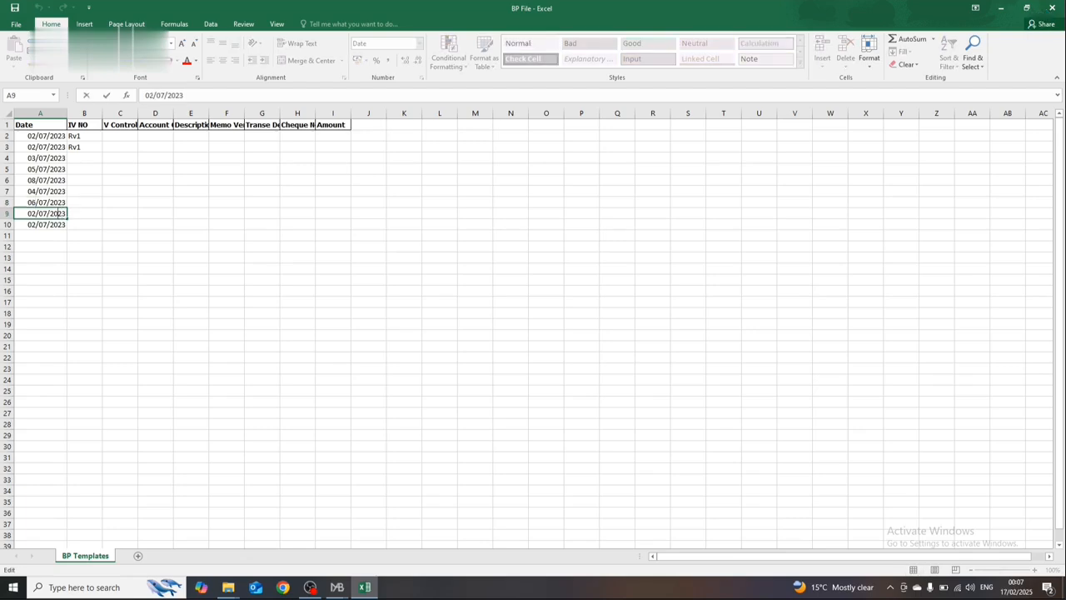
{"action": "key", "text": "Delete"}
{"action": "type", "text": "9"}
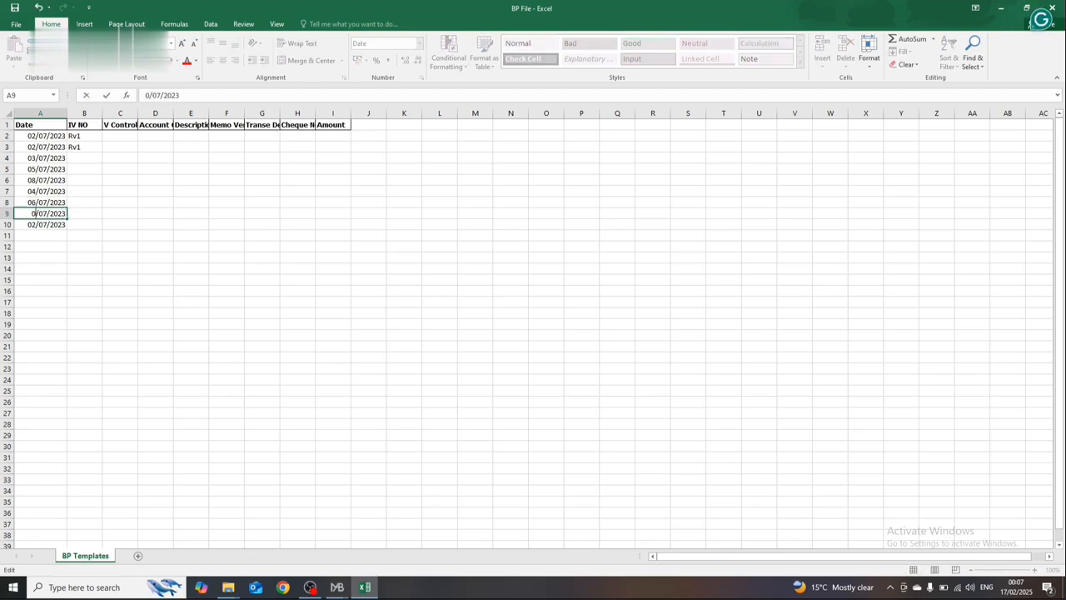
{"action": "key", "text": "Return"}
{"action": "key", "text": "F2"}
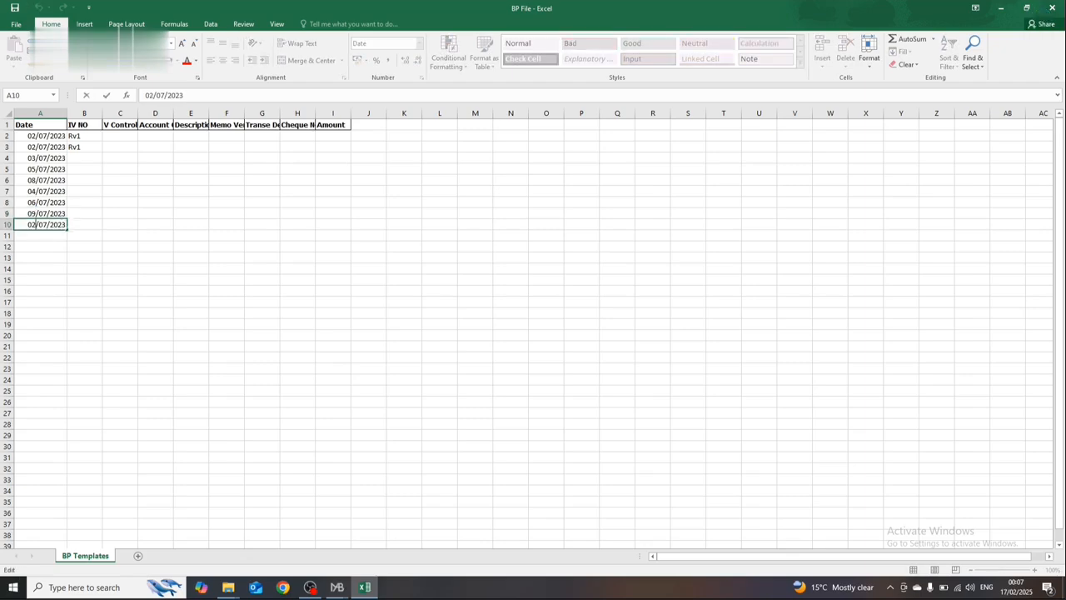
{"action": "type", "text": "0"}
{"action": "key", "text": "Delete"}
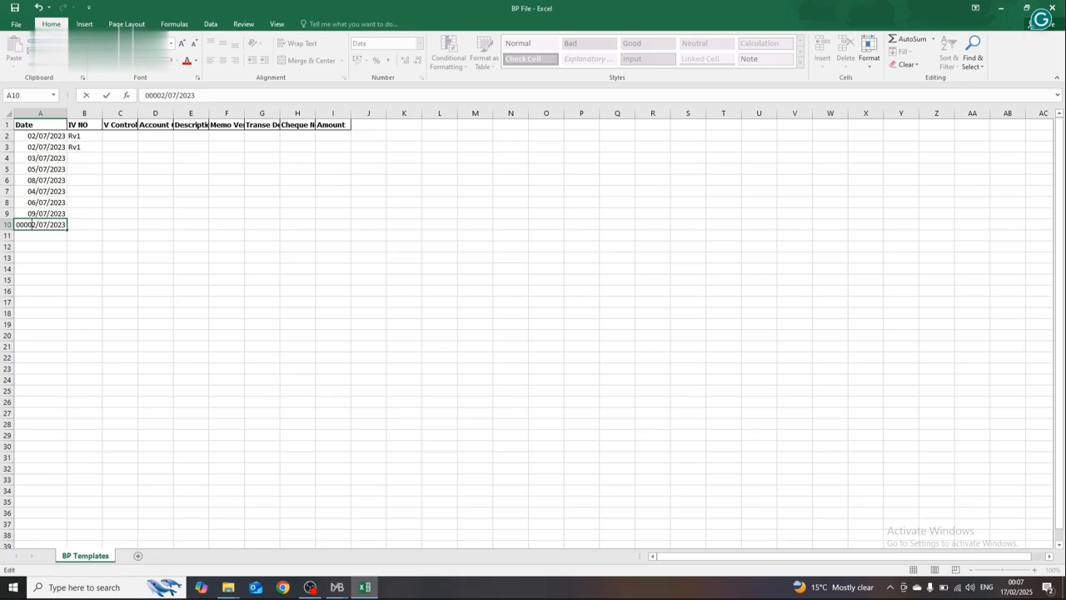
{"action": "type", "text": "0"}
{"action": "key", "text": "BackSpace"}
{"action": "key", "text": "BackSpace"}
{"action": "key", "text": "BackSpace"}
{"action": "type", "text": "10"}
{"action": "key", "text": "Return"}
Step: Replace the IV NO in cell B2 with PV1
{"action": "key", "text": "Up"}
{"action": "key", "text": "Up"}
{"action": "key", "text": "Up"}
{"action": "key", "text": "Up"}
{"action": "key", "text": "Up"}
{"action": "key", "text": "Up"}
{"action": "key", "text": "Up"}
{"action": "key", "text": "Up"}
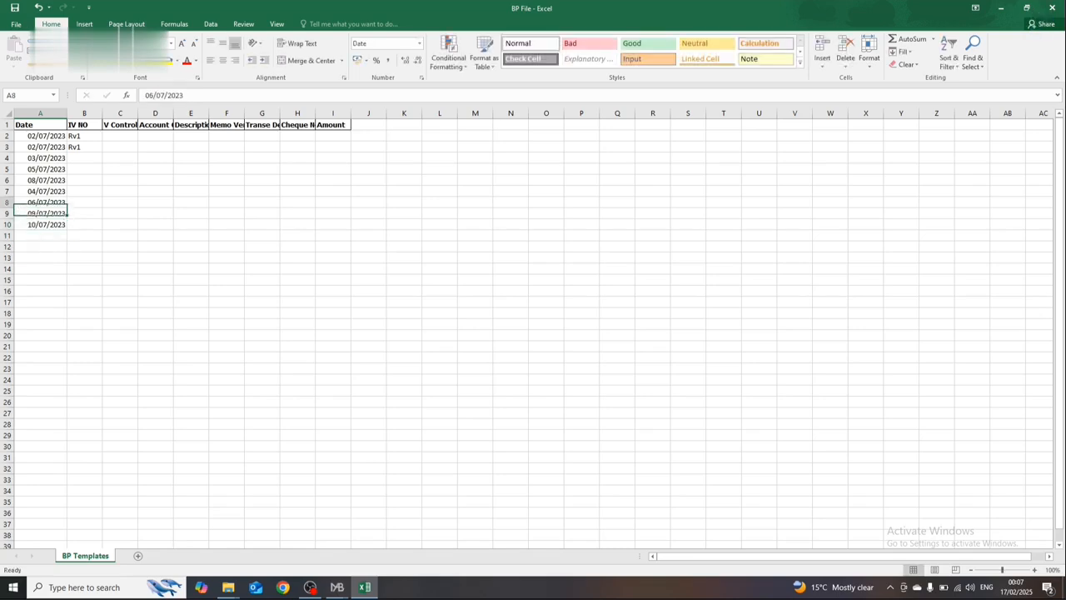
{"action": "key", "text": "Right"}
{"action": "key", "text": "Up"}
{"action": "key", "text": "Up"}
{"action": "key", "text": "Down"}
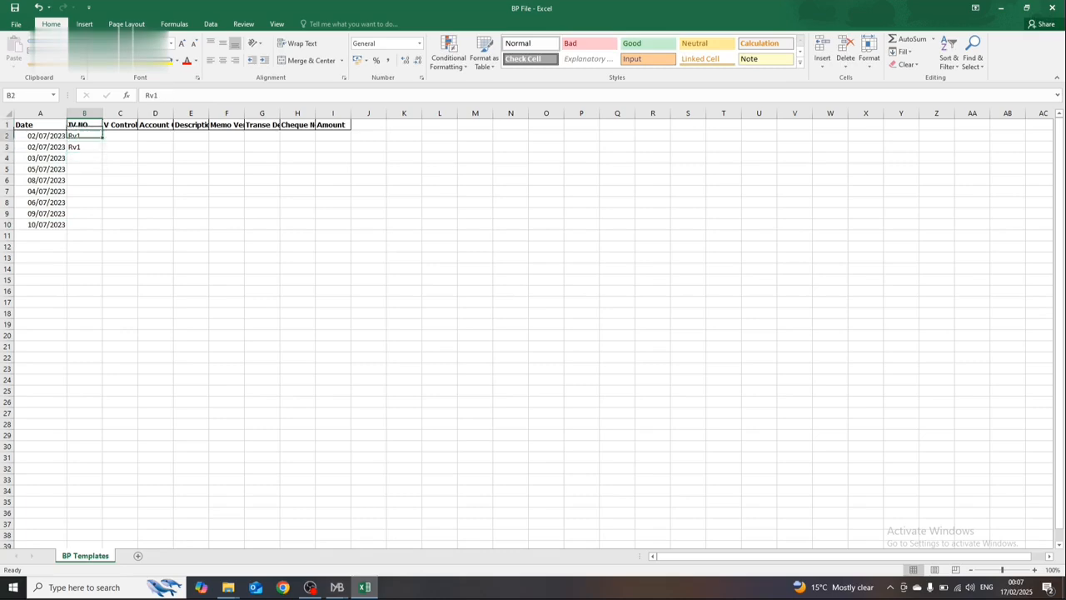
{"action": "type", "text": "R"}
{"action": "type", "text": "VP"}
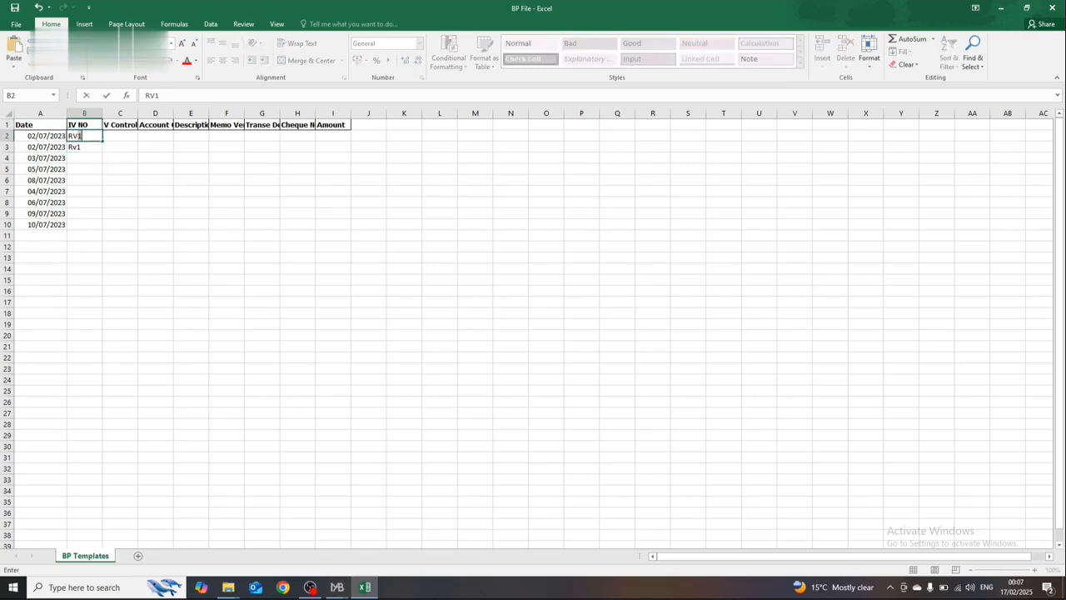
{"action": "key", "text": "BackSpace"}
{"action": "key", "text": "BackSpace"}
{"action": "key", "text": "BackSpace"}
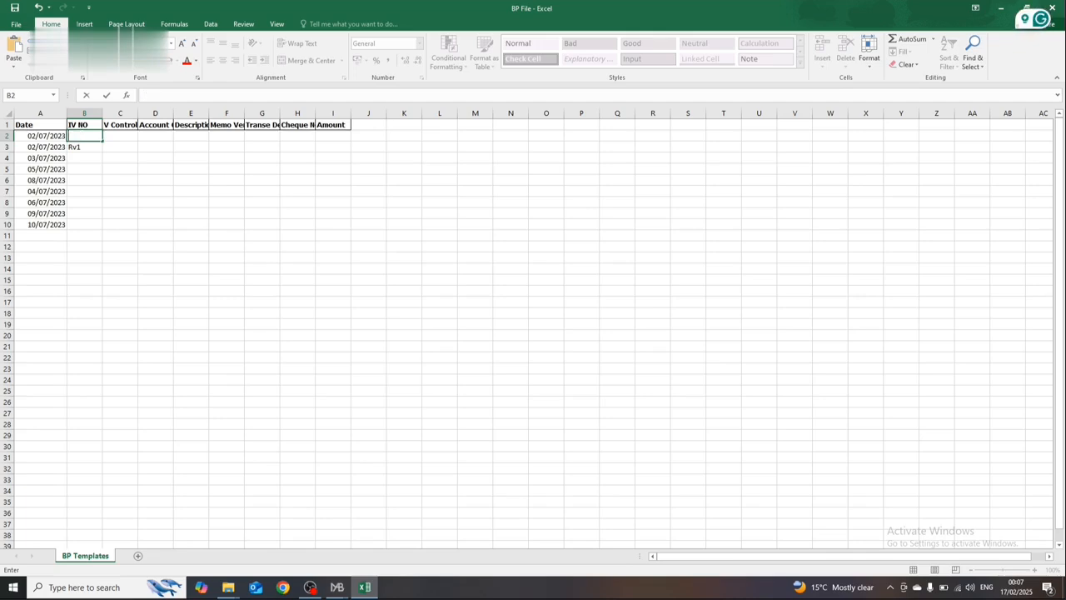
{"action": "type", "text": "PV1"}
{"action": "key", "text": "Return"}
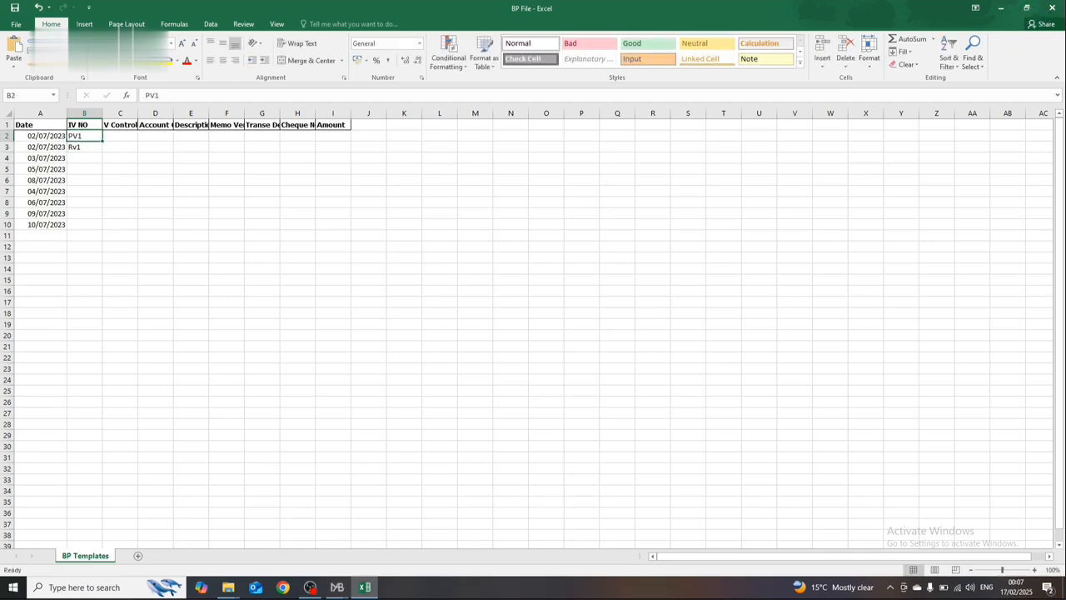
Step: Copy PV1 from B2 down the IV NO column into B3 through B10
{"action": "key", "text": "Up"}
{"action": "key", "text": "ctrl+c"}
{"action": "key", "text": "Down"}
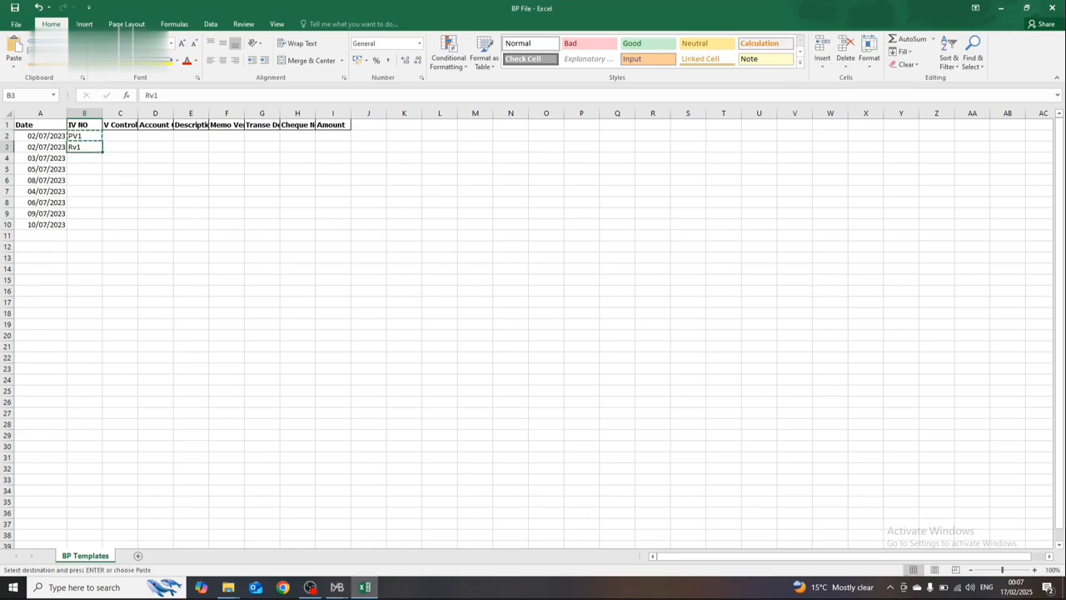
{"action": "key", "text": "shift+Down"}
{"action": "key", "text": "shift+Down"}
{"action": "key", "text": "shift+Down"}
{"action": "key", "text": "shift+Down"}
{"action": "key", "text": "shift+Down"}
{"action": "key", "text": "shift+Down"}
{"action": "key", "text": "shift+Down"}
{"action": "key", "text": "Return"}
{"action": "key", "text": "Down"}
{"action": "key", "text": "Up"}
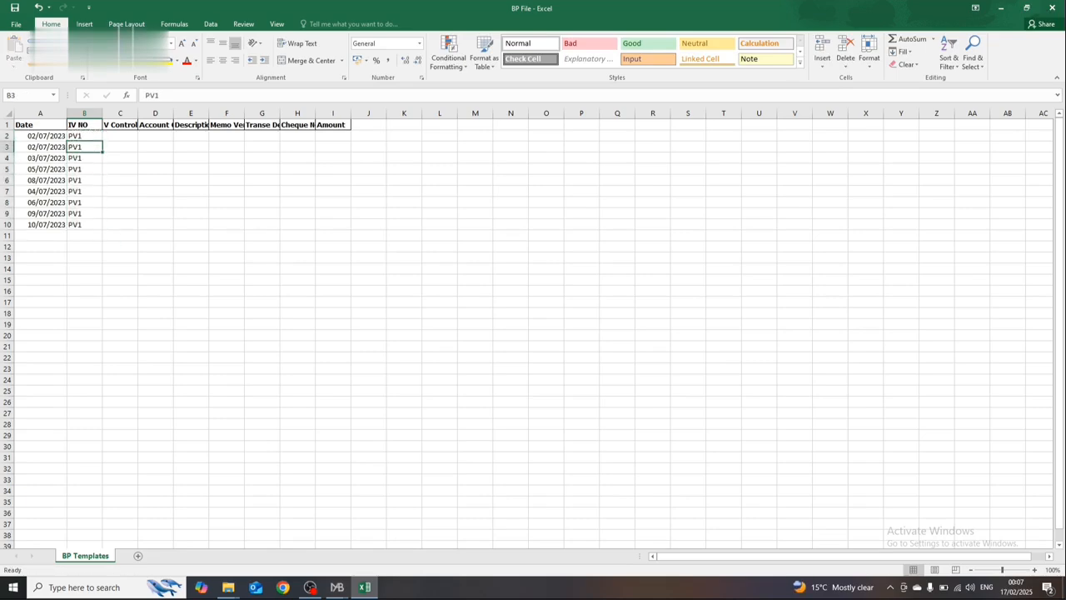
Step: Number the IV NO entries in B3, B4 and B5 as PV2, PV3 and PV4
{"action": "key", "text": "F2"}
{"action": "key", "text": "BackSpace"}
{"action": "type", "text": "2"}
{"action": "key", "text": "Return"}
{"action": "key", "text": "F2"}
{"action": "key", "text": "BackSpace"}
{"action": "type", "text": "3"}
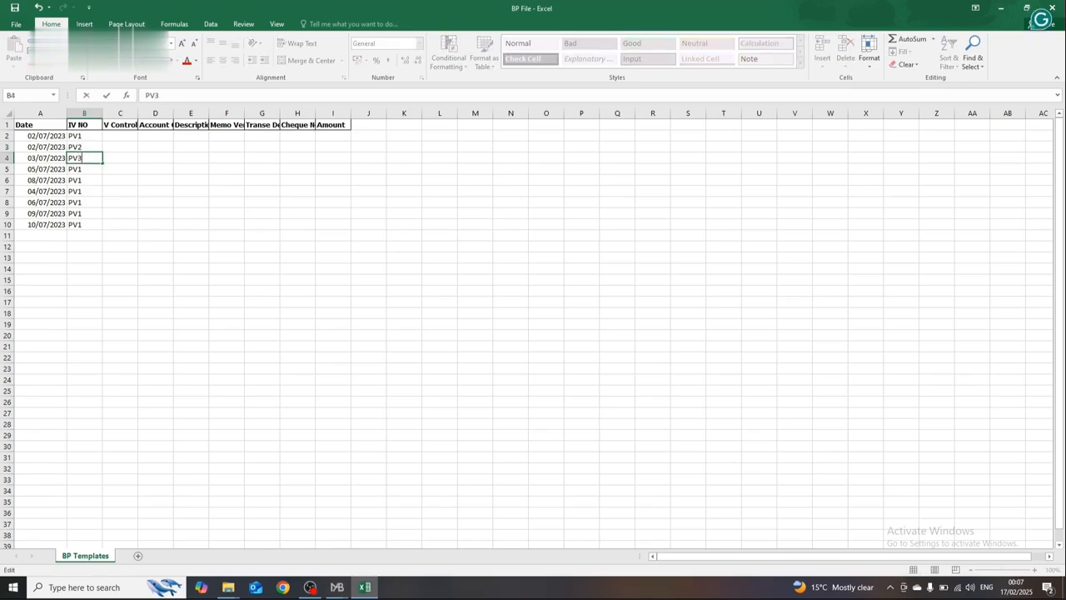
{"action": "key", "text": "Return"}
{"action": "key", "text": "F2"}
{"action": "key", "text": "BackSpace"}
{"action": "type", "text": "4"}
{"action": "key", "text": "Return"}
Step: Check the sequence of IV NO entries in rows 2 to 5
{"action": "key", "text": "F2"}
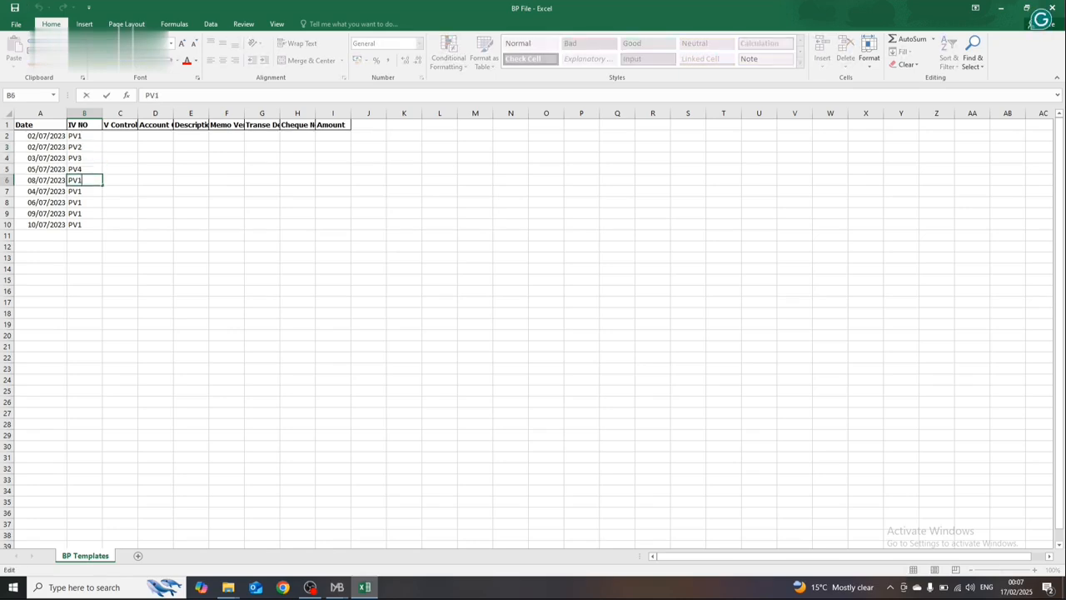
{"action": "key", "text": "Return"}
{"action": "key", "text": "Up"}
{"action": "key", "text": "Up"}
{"action": "key", "text": "Up"}
{"action": "key", "text": "Up"}
{"action": "key", "text": "Up"}
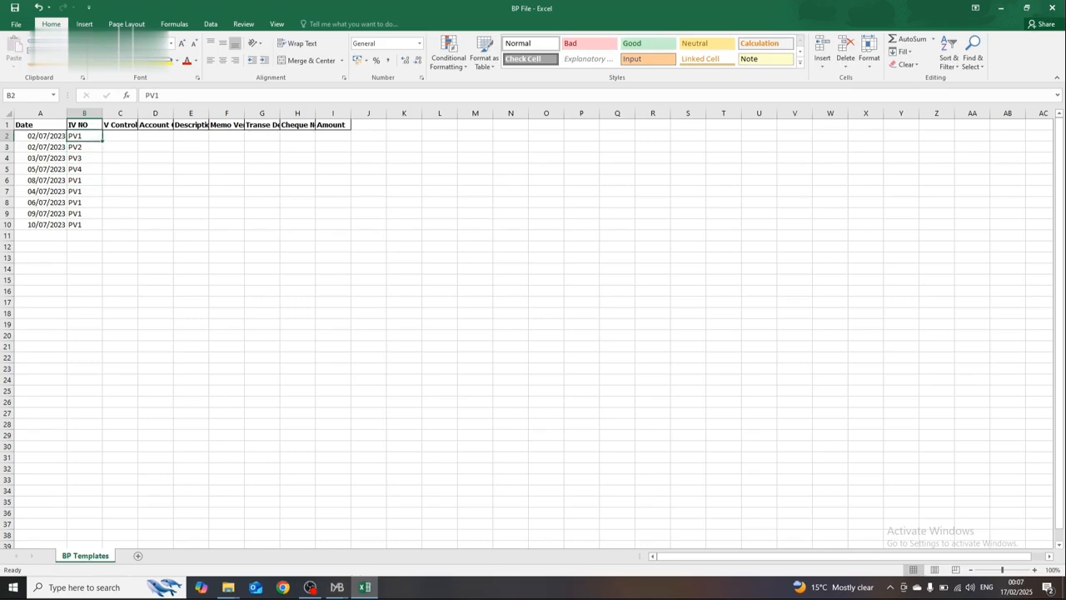
{"action": "key", "text": "Down"}
{"action": "key", "text": "Down"}
{"action": "key", "text": "Down"}
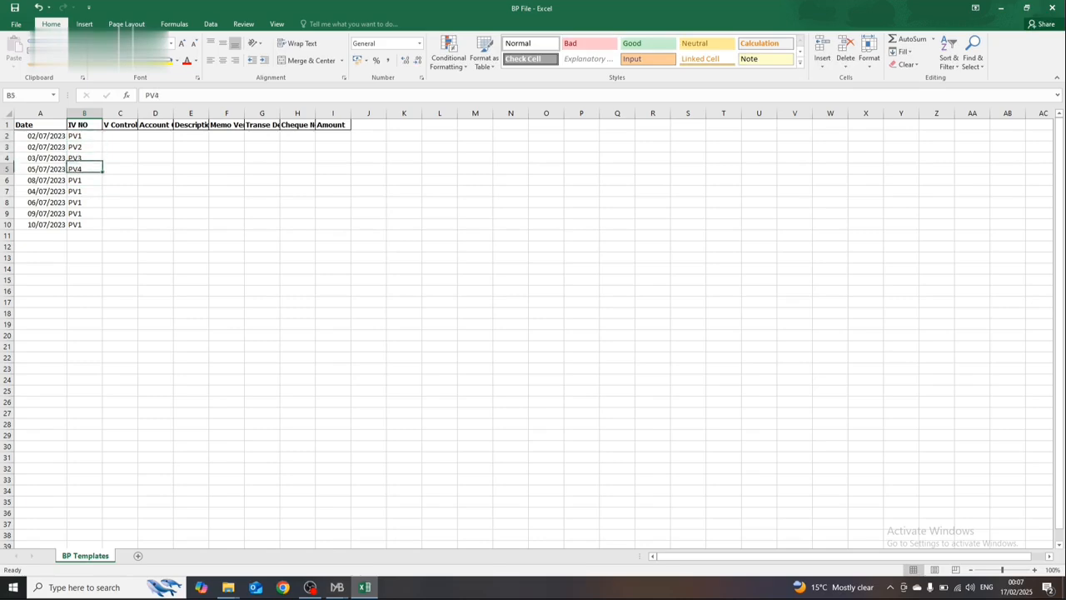
Step: Set the IV NO in B6 to PV5 and in B7 to PV6
{"action": "key", "text": "Down"}
{"action": "key", "text": "F2"}
{"action": "key", "text": "BackSpace"}
{"action": "type", "text": "4\\5"}
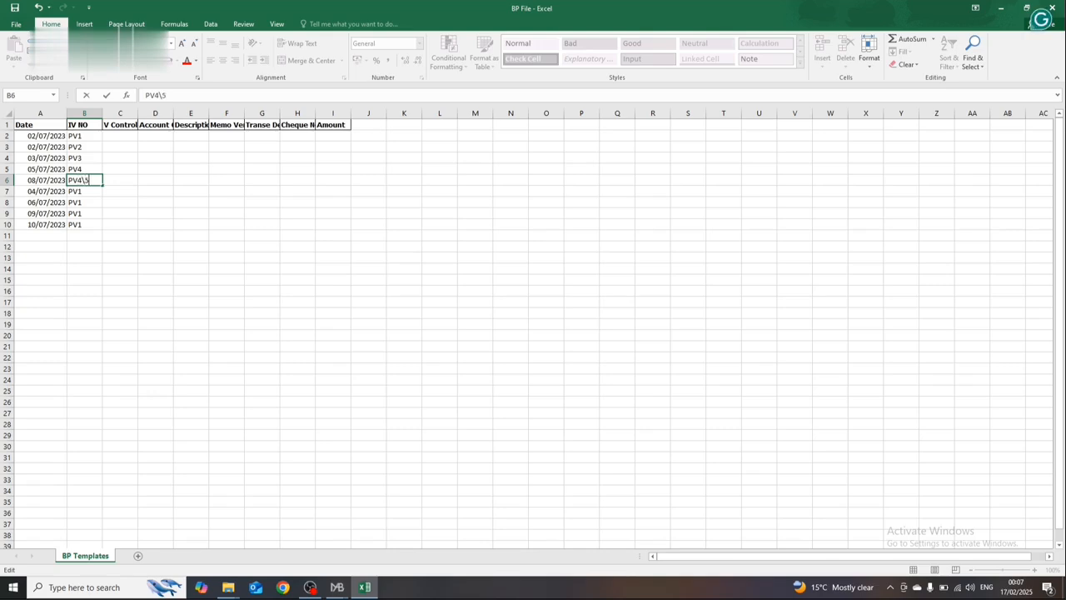
{"action": "type", "text": "\\"}
{"action": "key", "text": "BackSpace"}
{"action": "key", "text": "BackSpace"}
{"action": "key", "text": "BackSpace"}
{"action": "key", "text": "Return"}
{"action": "key", "text": "F2"}
{"action": "key", "text": "BackSpace"}
{"action": "type", "text": "6"}
{"action": "key", "text": "Return"}
Step: Set the IV NO in both B8 and B9 to PV8
{"action": "key", "text": "F2"}
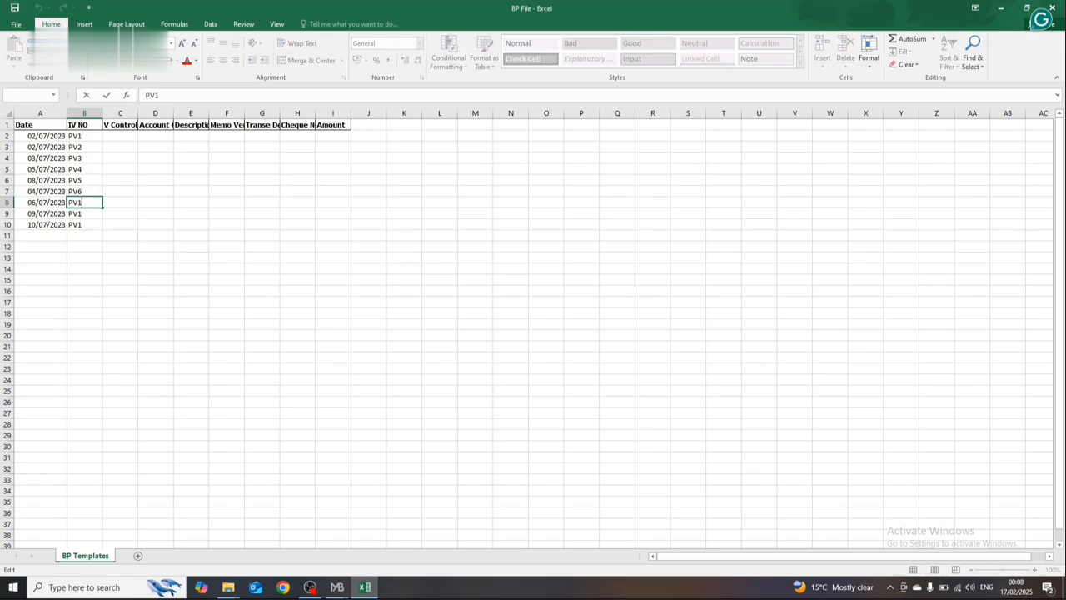
{"action": "key", "text": "BackSpace"}
{"action": "type", "text": "8"}
{"action": "key", "text": "Return"}
{"action": "key", "text": "F2"}
{"action": "type", "text": "\\"}
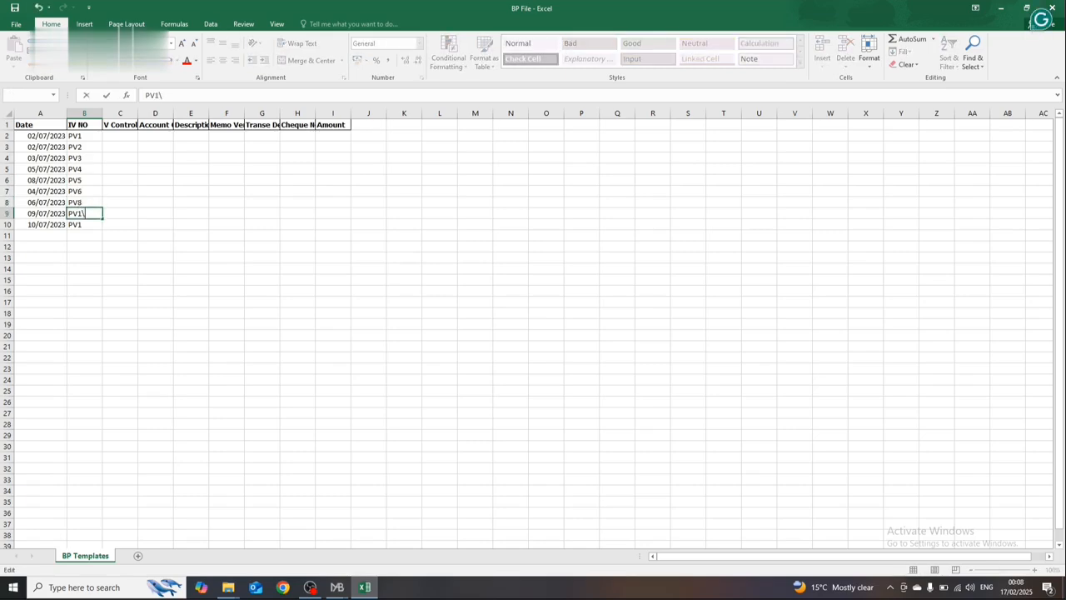
{"action": "key", "text": "BackSpace"}
{"action": "key", "text": "Return"}
Step: Set the IV NO in B10 to PV9 and in B9 to PV10
{"action": "key", "text": "F2"}
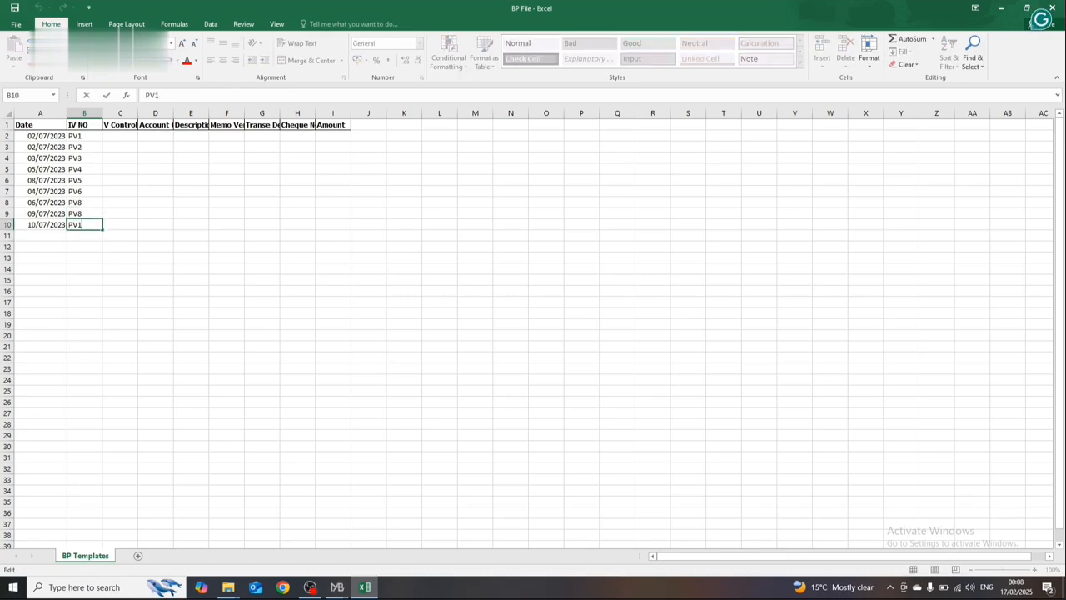
{"action": "key", "text": "BackSpace"}
{"action": "type", "text": "9"}
{"action": "key", "text": "Return"}
{"action": "key", "text": "Up"}
Step: Enter 1 as the V Control number in C2 and C3
{"action": "key", "text": "Up"}
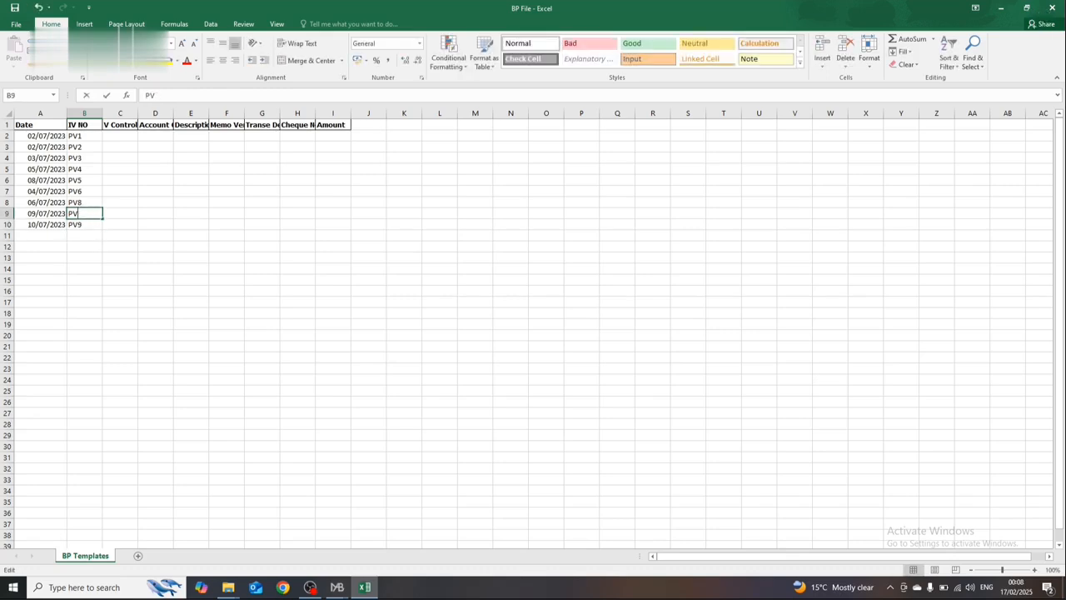
{"action": "key", "text": "F2"}
{"action": "key", "text": "BackSpace"}
{"action": "type", "text": "10"}
{"action": "key", "text": "Return"}
{"action": "key", "text": "F2"}
{"action": "key", "text": "Escape"}
{"action": "key", "text": "Up"}
{"action": "key", "text": "Up"}
{"action": "key", "text": "Up"}
{"action": "key", "text": "Up"}
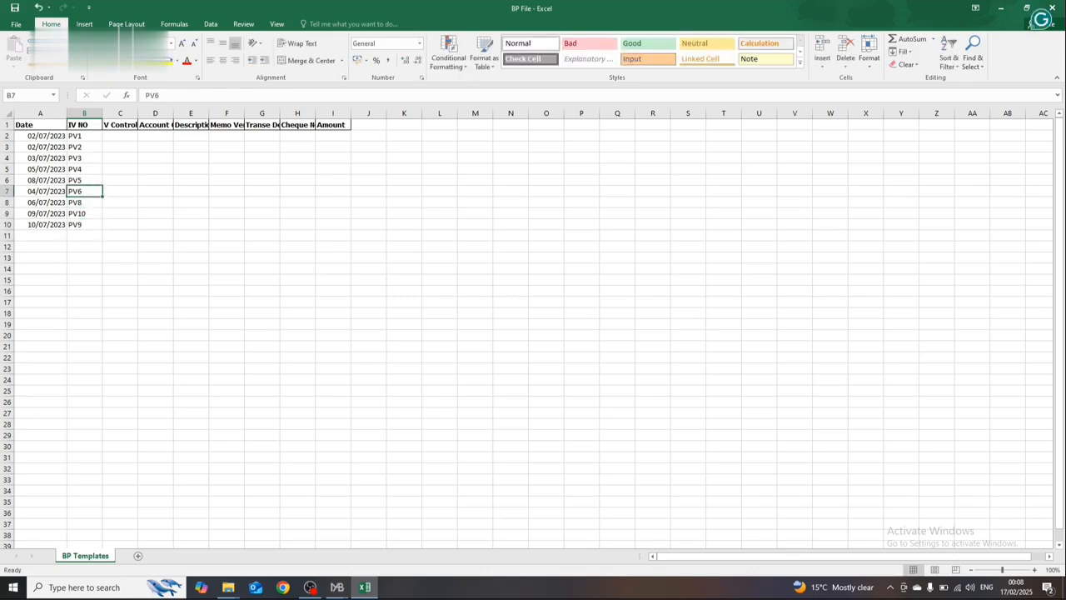
{"action": "key", "text": "Right"}
{"action": "key", "text": "Up"}
{"action": "key", "text": "Up"}
{"action": "key", "text": "Up"}
{"action": "key", "text": "Up"}
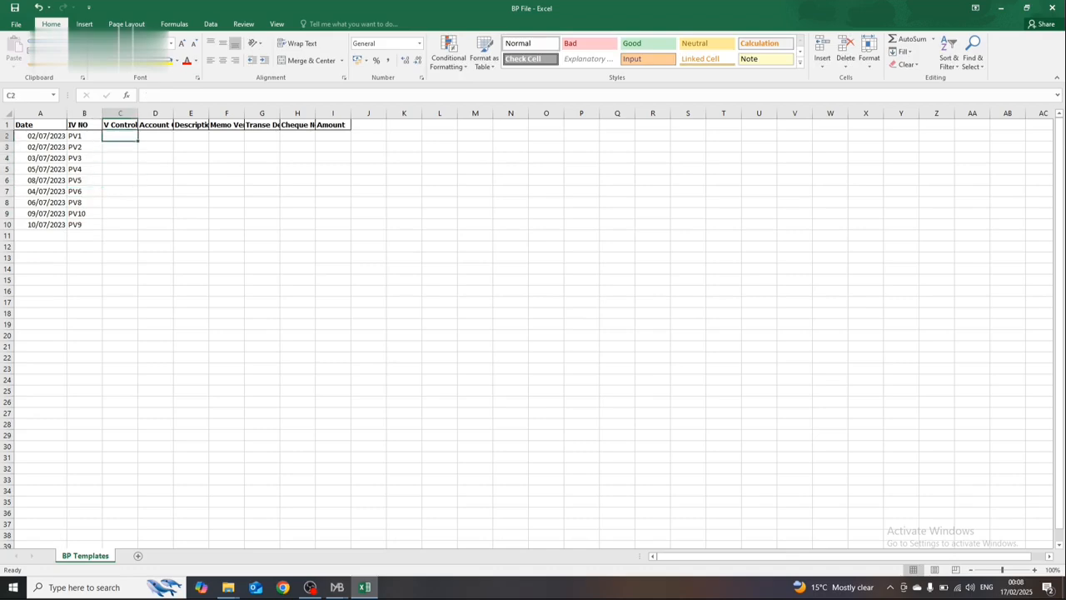
{"action": "type", "text": "1"}
{"action": "key", "text": "Return"}
{"action": "type", "text": "1"}
{"action": "key", "text": "Return"}
Step: Compare the IV NO entries in B2 and B3 with their V Control numbers
{"action": "key", "text": "Right"}
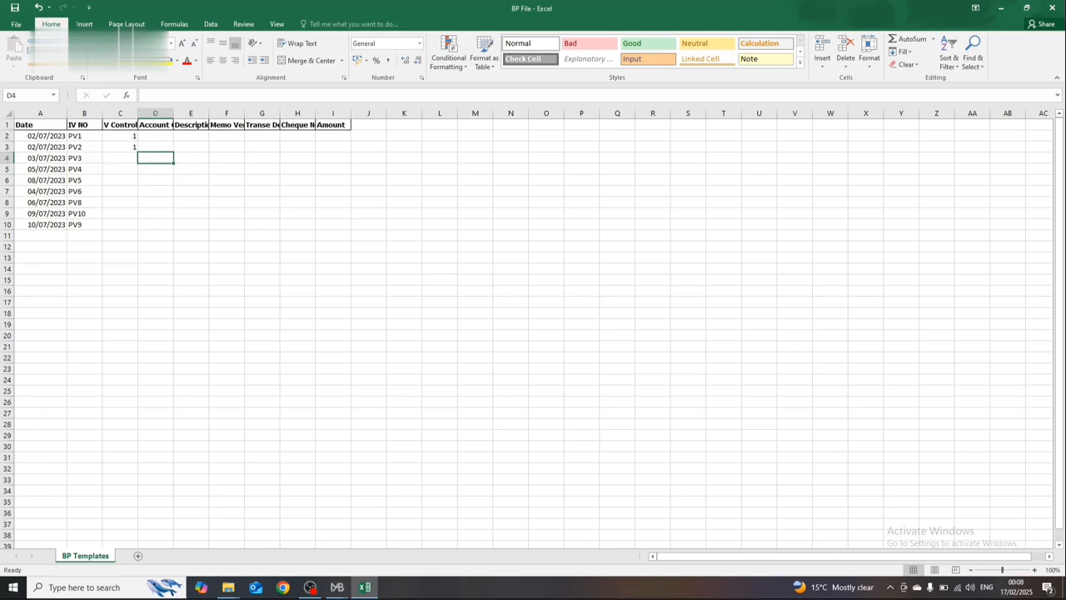
{"action": "key", "text": "Up"}
{"action": "key", "text": "Left"}
{"action": "key", "text": "Up"}
{"action": "key", "text": "Left"}
{"action": "key", "text": "shift+Down"}
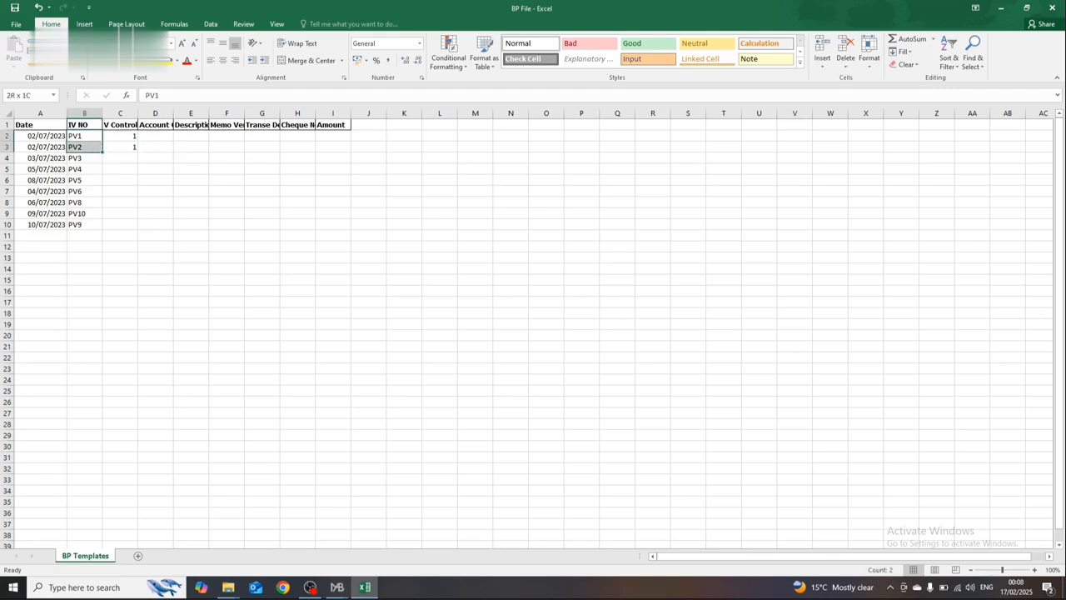
{"action": "key", "text": "shift+Right"}
{"action": "key", "text": "Right"}
{"action": "key", "text": "Down"}
{"action": "key", "text": "Right"}
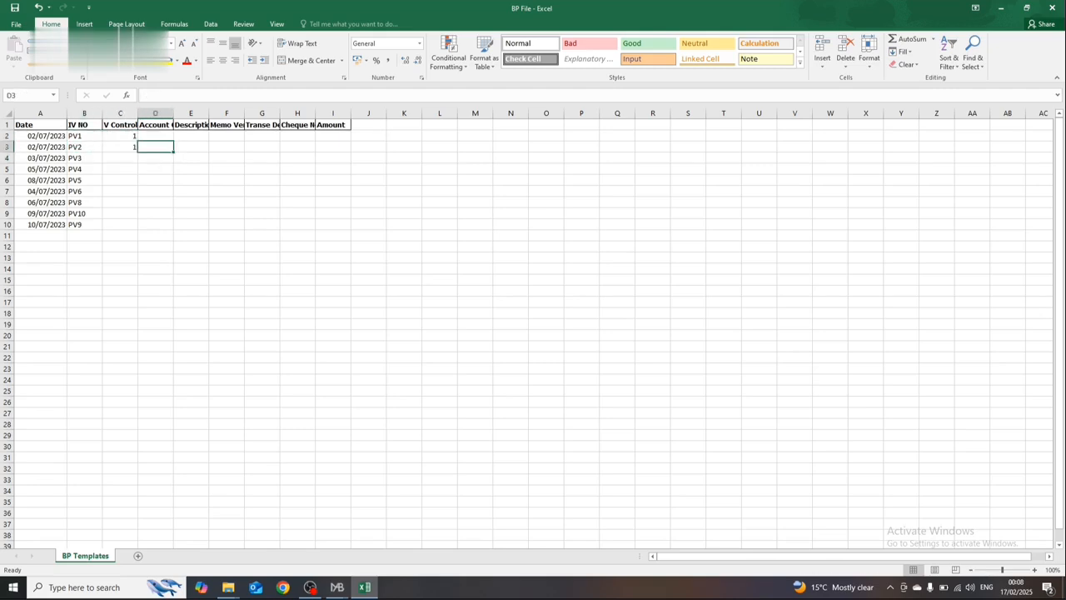
Step: Set the V Control numbers to 2 in C3, 3 in C4, and 4 in both C5 and C6
{"action": "key", "text": "Left"}
{"action": "type", "text": "2"}
{"action": "key", "text": "Return"}
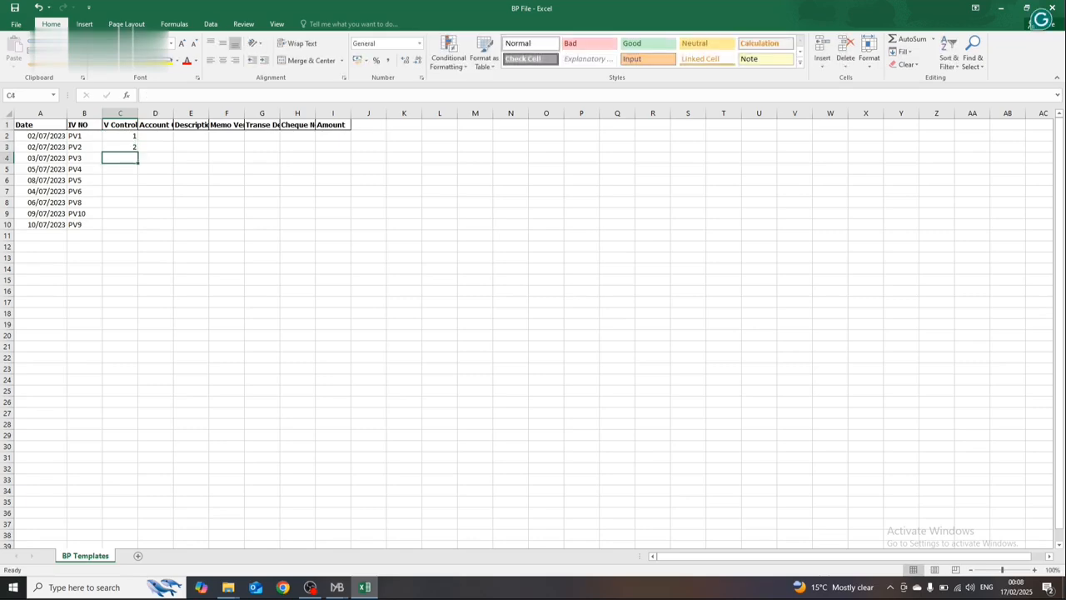
{"action": "type", "text": "3"}
{"action": "key", "text": "Return"}
{"action": "type", "text": "4"}
{"action": "key", "text": "Return"}
{"action": "type", "text": "4"}
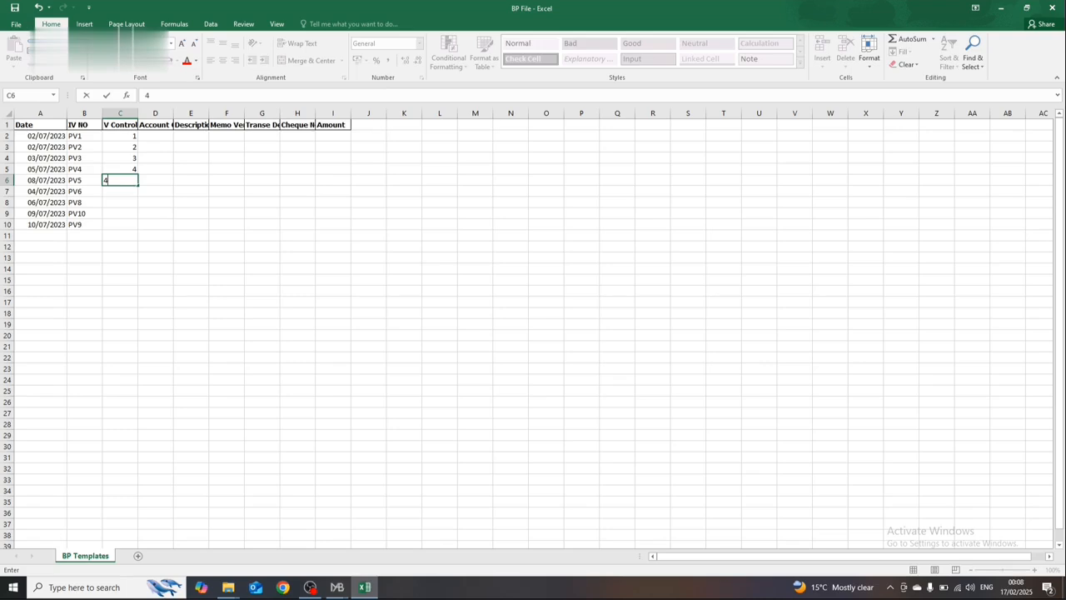
{"action": "key", "text": "Return"}
Step: Check the dates and IV NO entries in rows 5 and 6 against their V Control numbers
{"action": "key", "text": "Left"}
{"action": "key", "text": "Up"}
{"action": "key", "text": "Up"}
{"action": "key", "text": "shift+Left"}
{"action": "key", "text": "shift+Down"}
{"action": "key", "text": "shift+Right"}
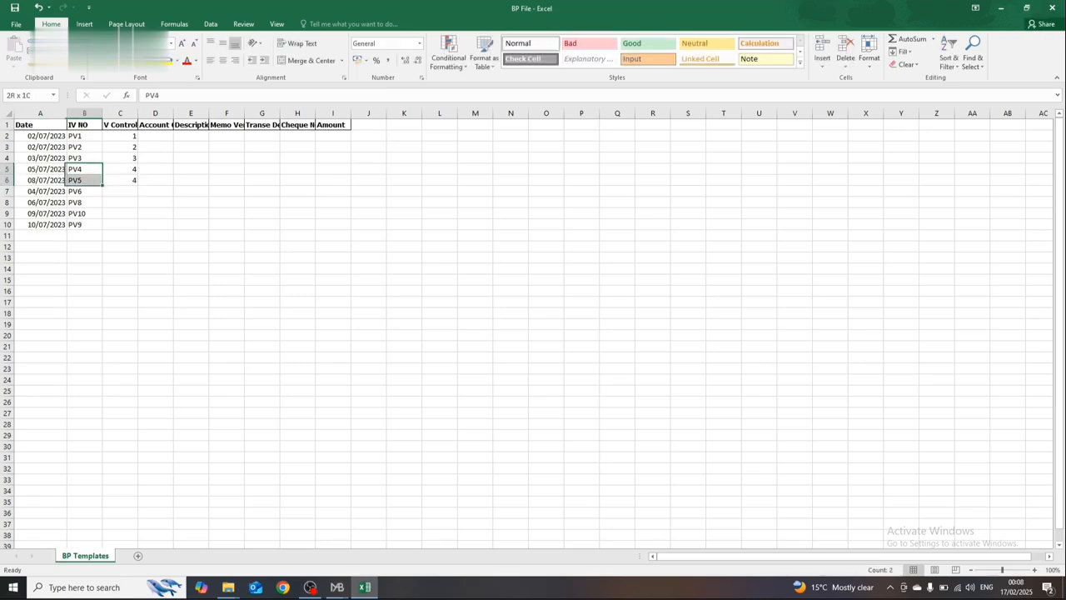
{"action": "key", "text": "shift+Right"}
{"action": "key", "text": "shift+Right"}
{"action": "key", "text": "Left"}
{"action": "key", "text": "shift+Right"}
{"action": "key", "text": "shift+Right"}
{"action": "key", "text": "shift+Down"}
{"action": "key", "text": "shift+Right"}
{"action": "key", "text": "Down"}
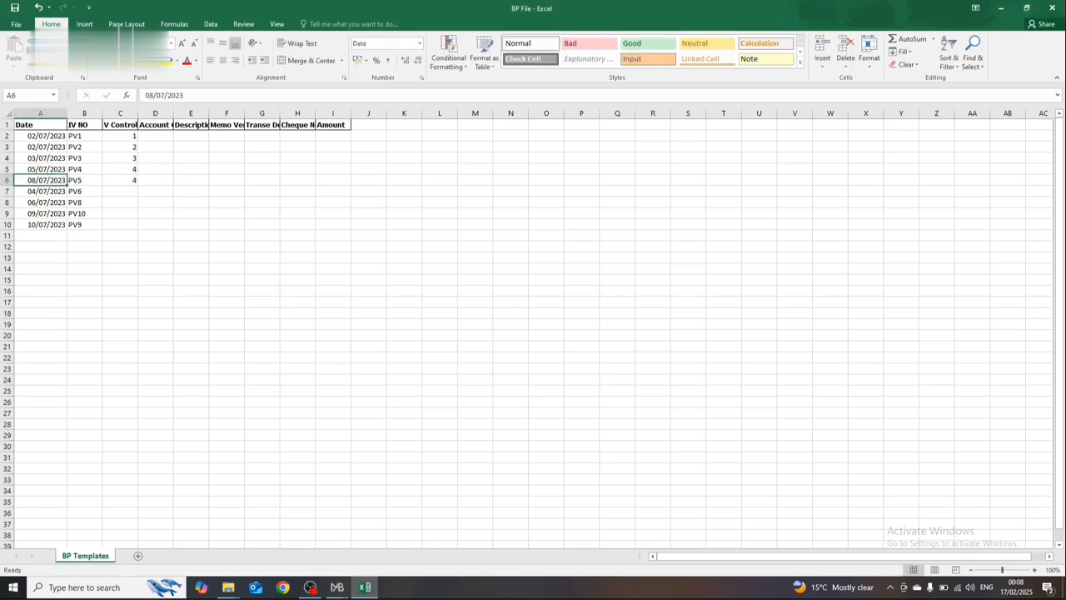
Step: Number the V Control entries in C7 through C10 as 6, 7, 8 and 9
{"action": "key", "text": "Down"}
{"action": "key", "text": "Right"}
{"action": "key", "text": "Right"}
{"action": "type", "text": "6"}
{"action": "key", "text": "Return"}
{"action": "type", "text": "7"}
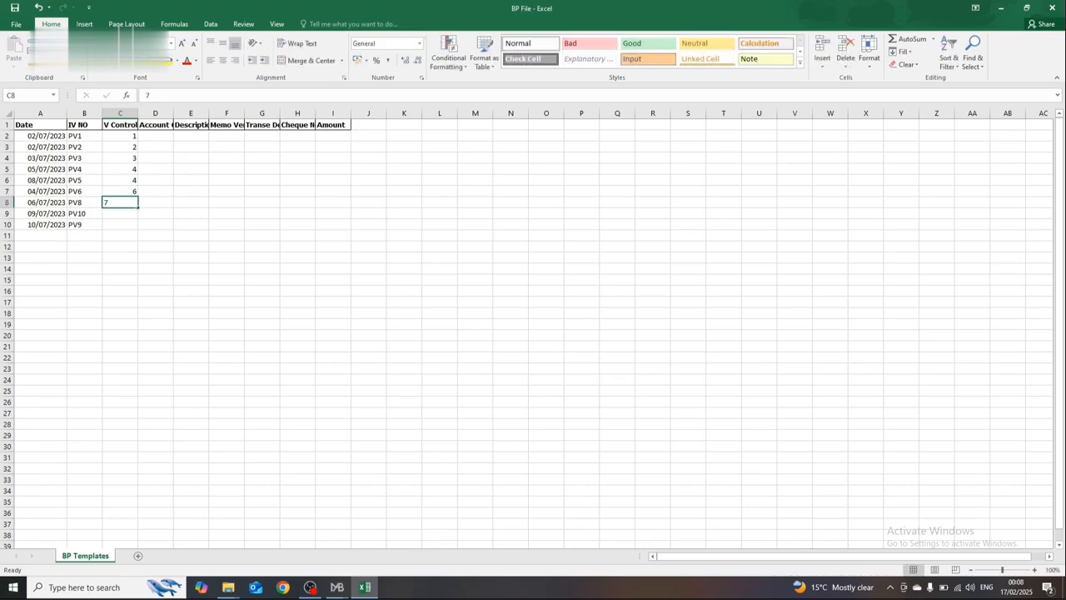
{"action": "key", "text": "Return"}
{"action": "type", "text": "8"}
{"action": "key", "text": "Return"}
{"action": "type", "text": "9"}
{"action": "key", "text": "Return"}
{"action": "type", "text": "1"}
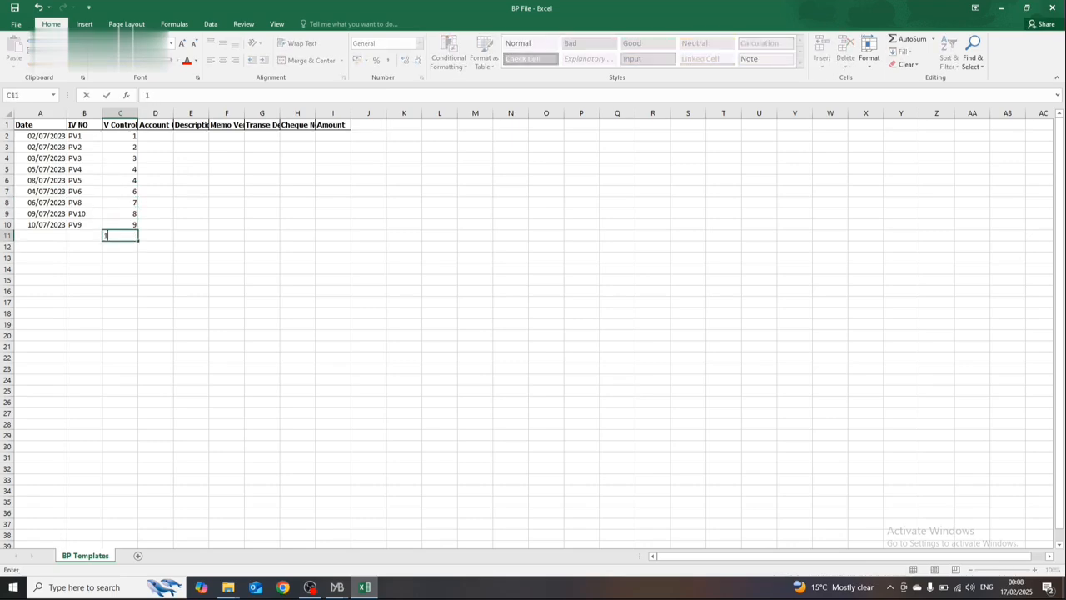
Step: Correct the V Control number in C6 to 5
{"action": "key", "text": "Up"}
{"action": "key", "text": "Up"}
{"action": "key", "text": "Up"}
{"action": "key", "text": "Up"}
{"action": "key", "text": "Up"}
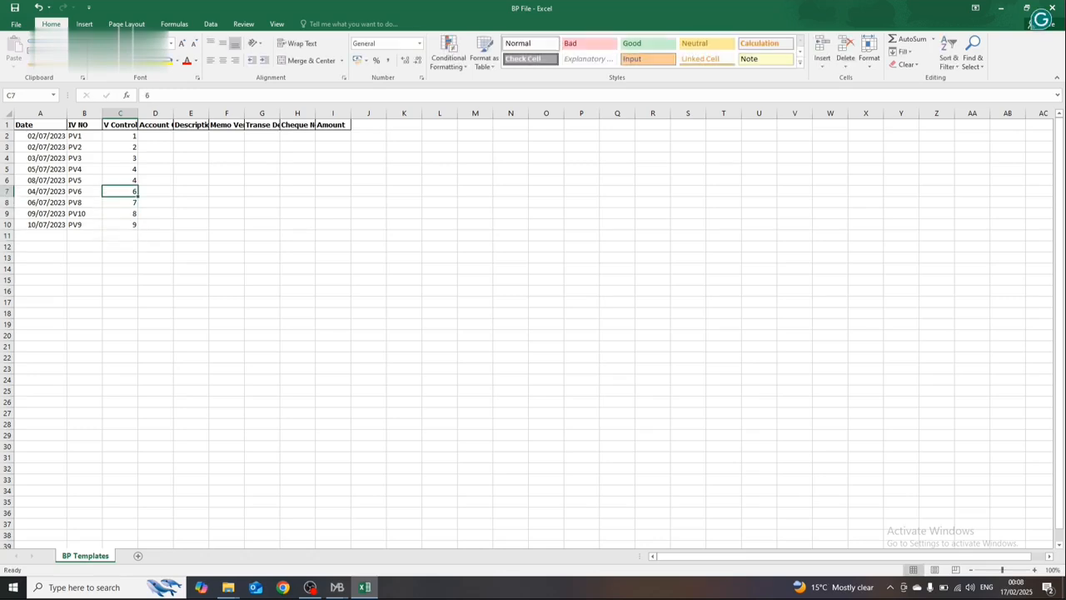
{"action": "type", "text": "5"}
{"action": "key", "text": "Return"}
Step: Enter "Testing Entry" as the transaction description in G2
{"action": "key", "text": "Up"}
{"action": "key", "text": "Right"}
{"action": "key", "text": "Up"}
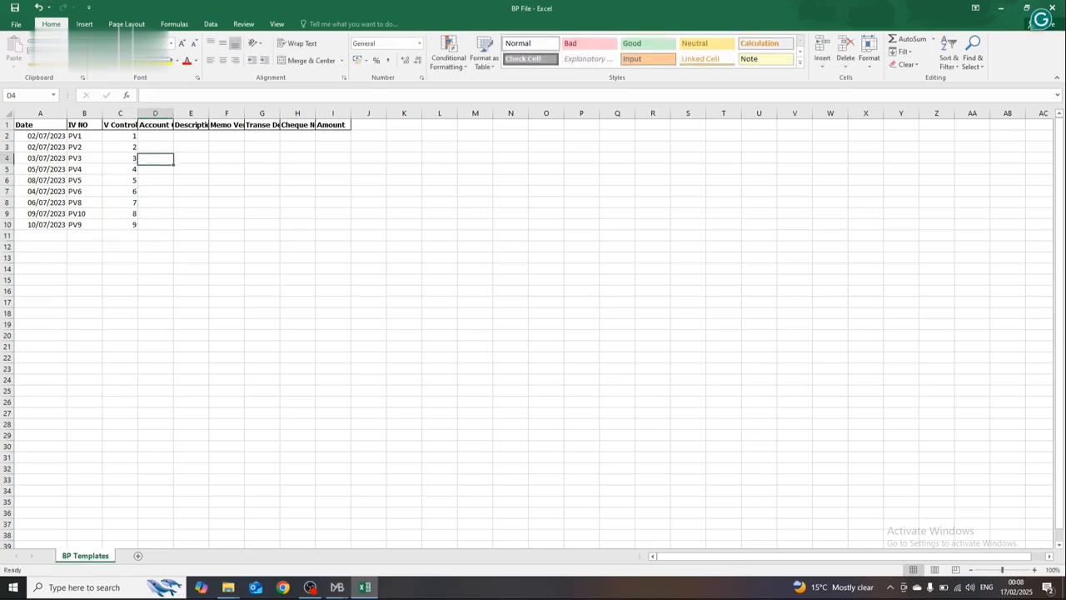
{"action": "key", "text": "Up"}
{"action": "key", "text": "Up"}
{"action": "key", "text": "Right"}
{"action": "key", "text": "Right"}
{"action": "key", "text": "Right"}
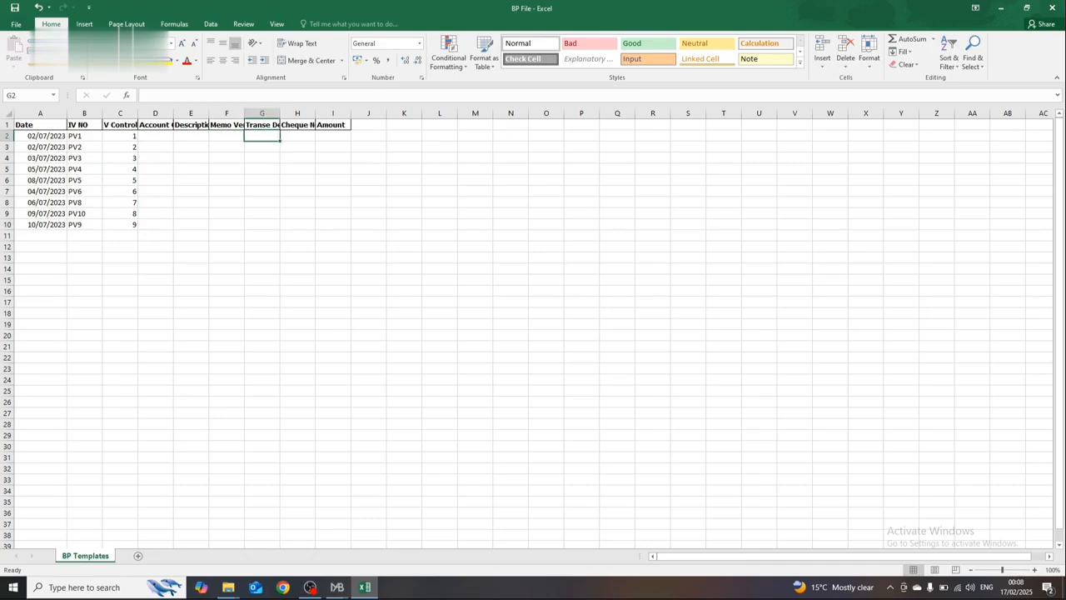
{"action": "type", "text": "Tex"}
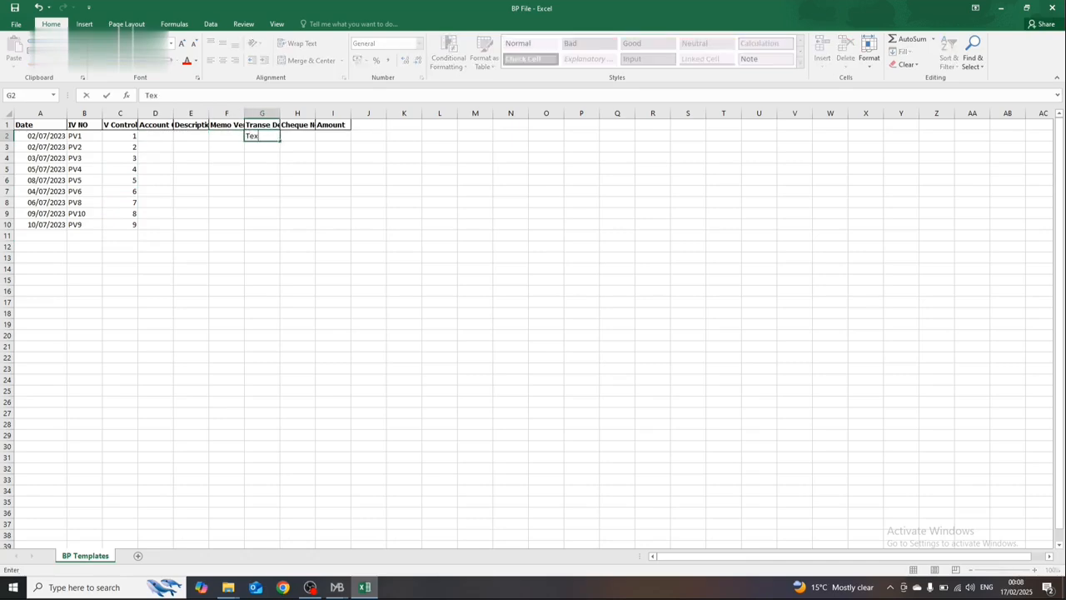
{"action": "key", "text": "BackSpace"}
{"action": "type", "text": "sting ENtry"}
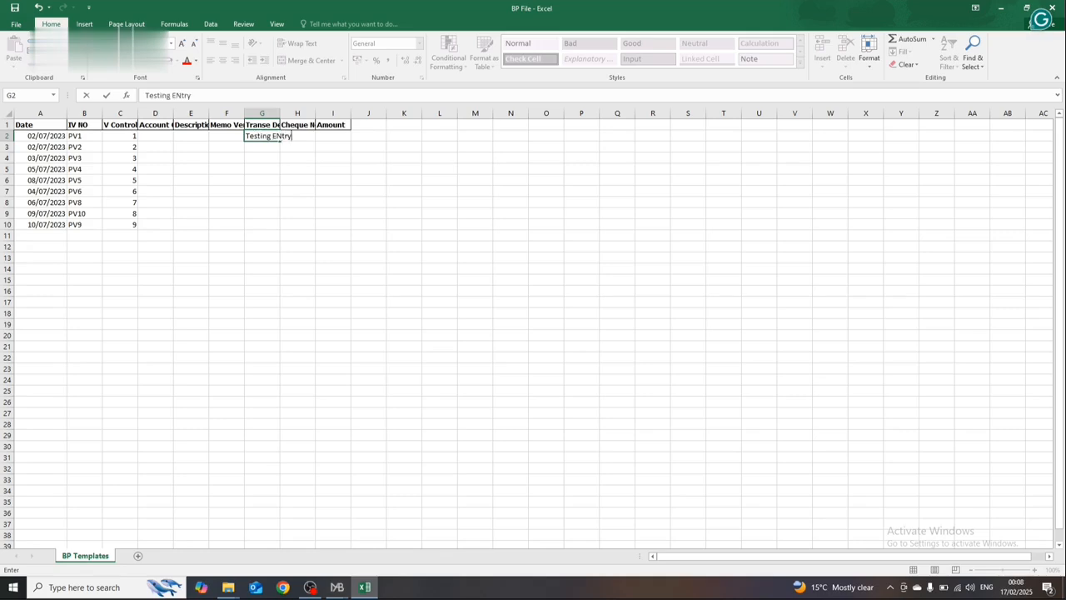
{"action": "key", "text": "Return"}
Step: Copy the transaction description from G2 down into G3 through G10
{"action": "key", "text": "Up"}
{"action": "key", "text": "ctrl+c"}
{"action": "key", "text": "Down"}
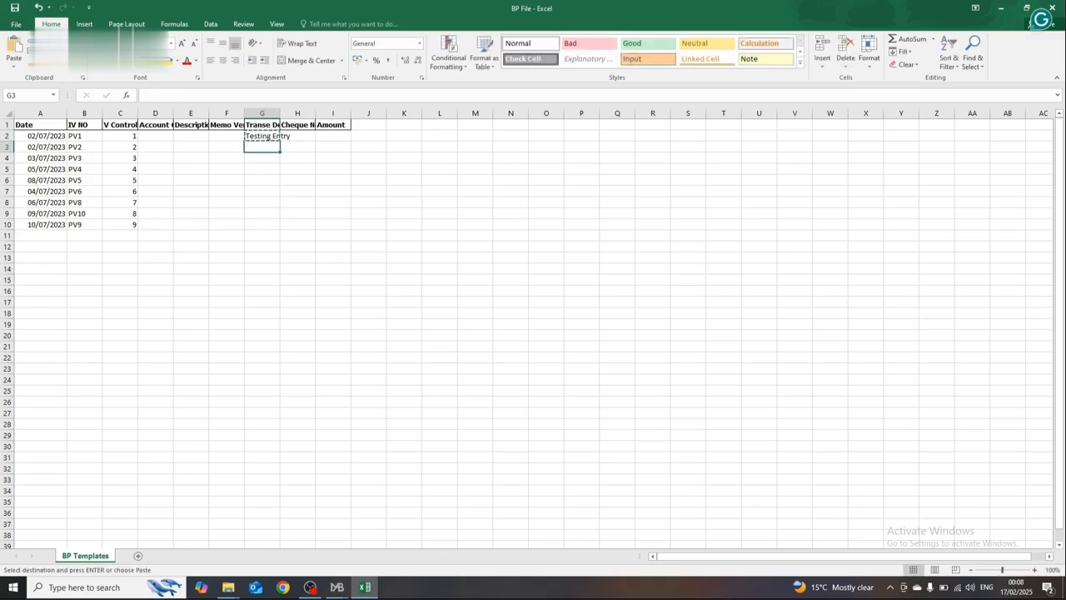
{"action": "key", "text": "shift+Down"}
{"action": "key", "text": "shift+Down"}
{"action": "key", "text": "shift+Down"}
{"action": "key", "text": "shift+Down"}
{"action": "key", "text": "shift+Down"}
{"action": "key", "text": "shift+Down"}
{"action": "key", "text": "shift+Down"}
{"action": "key", "text": "Return"}
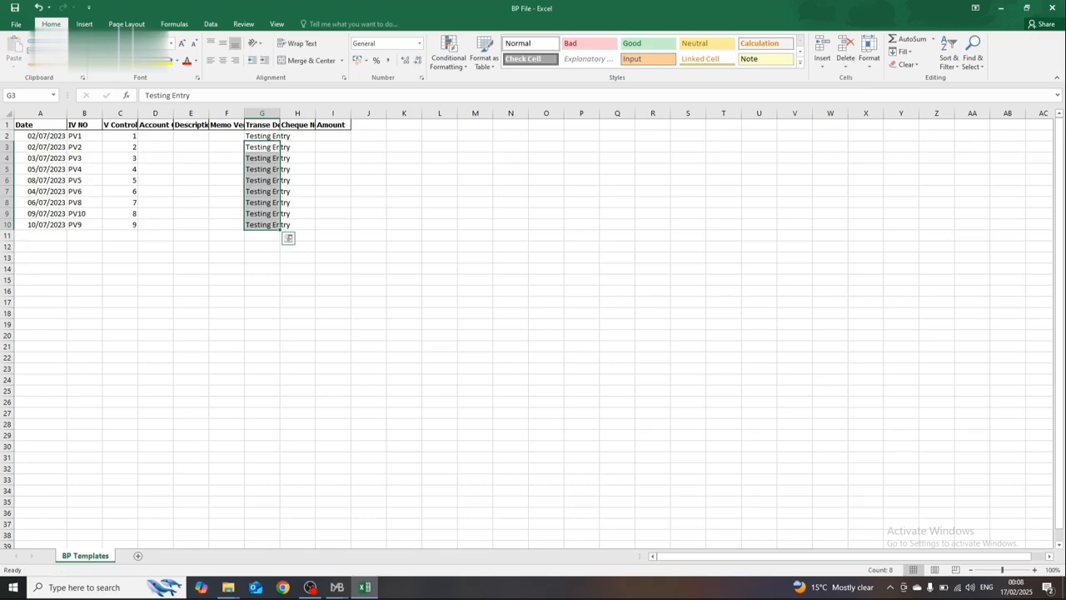
Step: Widen the transaction description and Cheque No columns and enter cheque number 150205810 in H2
{"action": "left_click_drag", "start_coordinate": [276, 118], "coordinate": [338, 117]}
{"action": "left_click", "coordinate": [323, 135]}
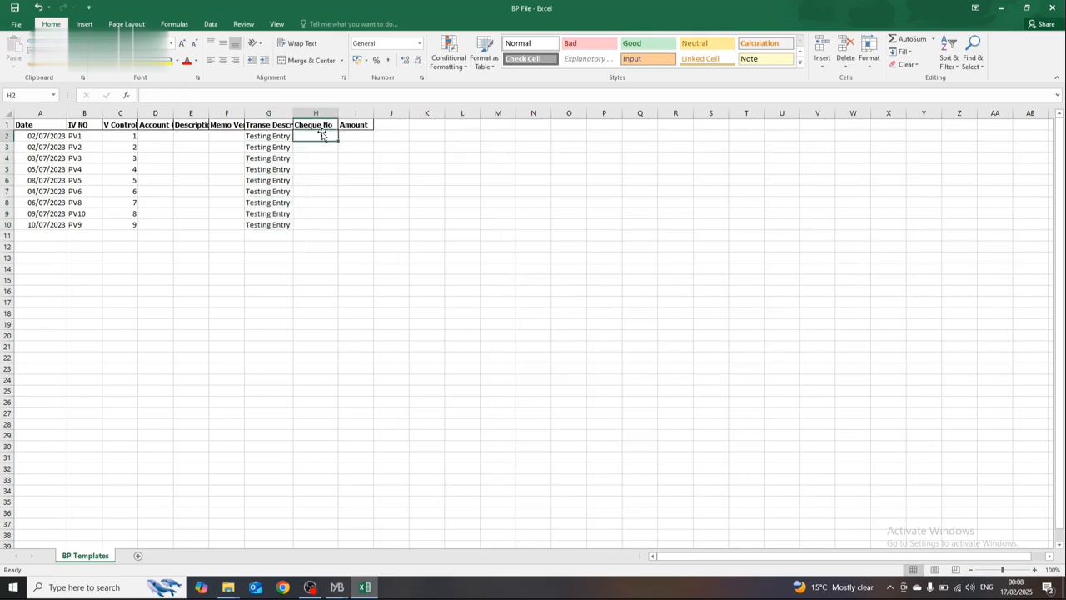
{"action": "type", "text": "150205810"}
{"action": "key", "text": "Return"}
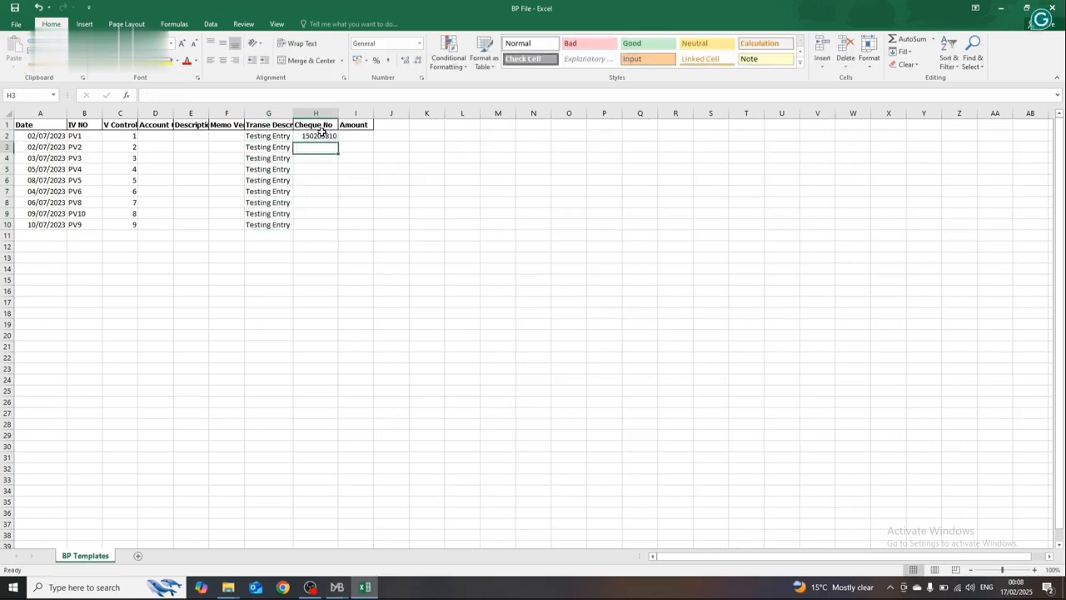
Step: Copy the cheque number from H2 down into H3 through H10
{"action": "key", "text": "ctrl+c"}
{"action": "key", "text": "shift+Down"}
{"action": "key", "text": "shift+Down"}
{"action": "key", "text": "shift+Down"}
{"action": "key", "text": "shift+Down"}
{"action": "key", "text": "shift+Down"}
{"action": "key", "text": "shift+Down"}
{"action": "key", "text": "shift+Down"}
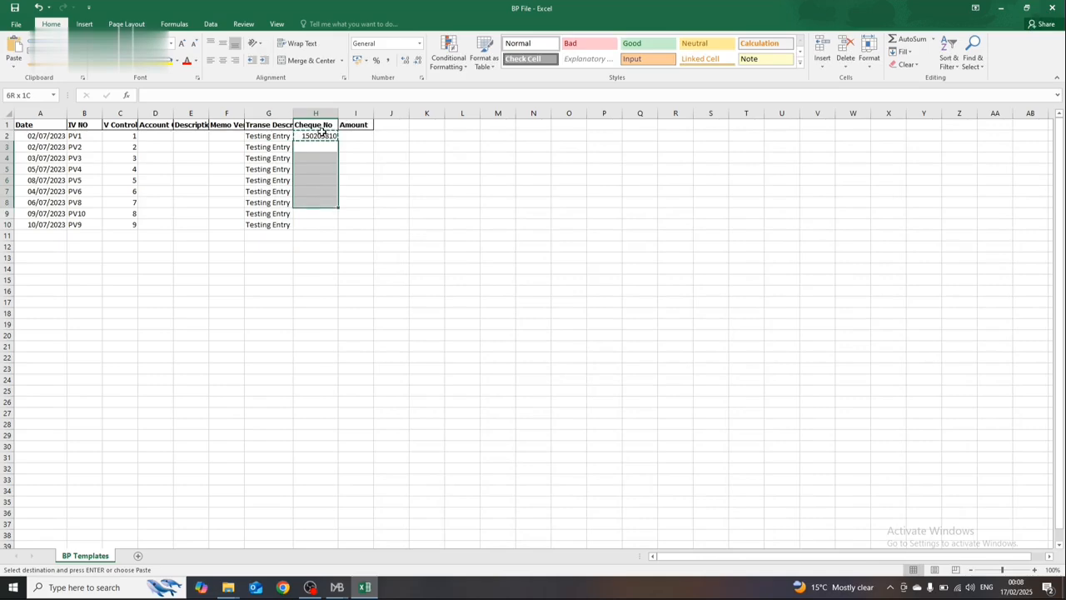
{"action": "key", "text": "Return"}
Step: Change the Cheque No in H3 to 150205811
{"action": "key", "text": "F2"}
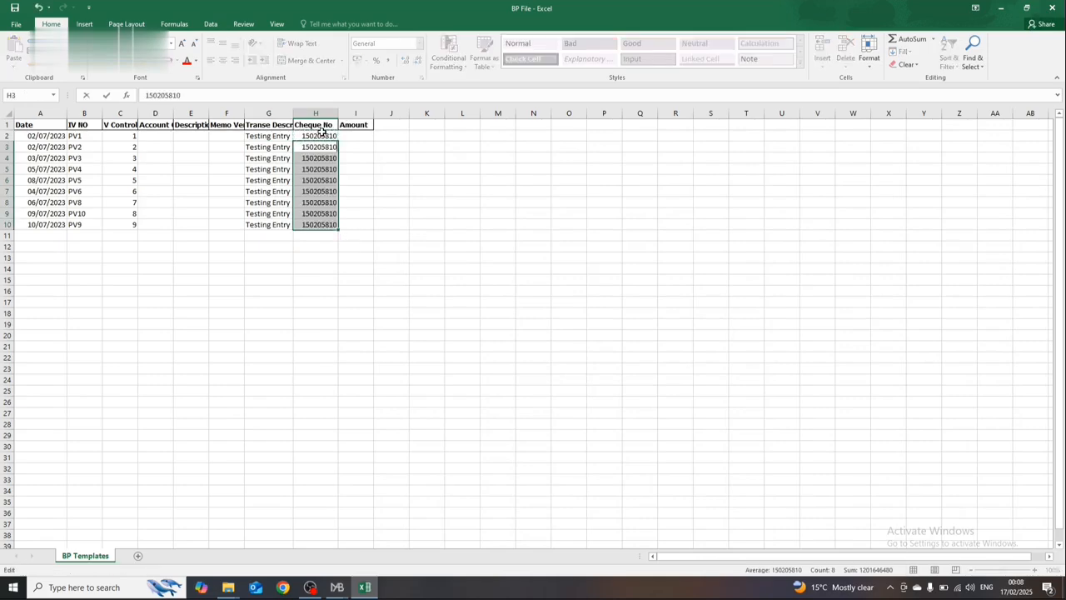
{"action": "type", "text": "1"}
{"action": "key", "text": "Return"}
{"action": "key", "text": "F2"}
{"action": "key", "text": "Return"}
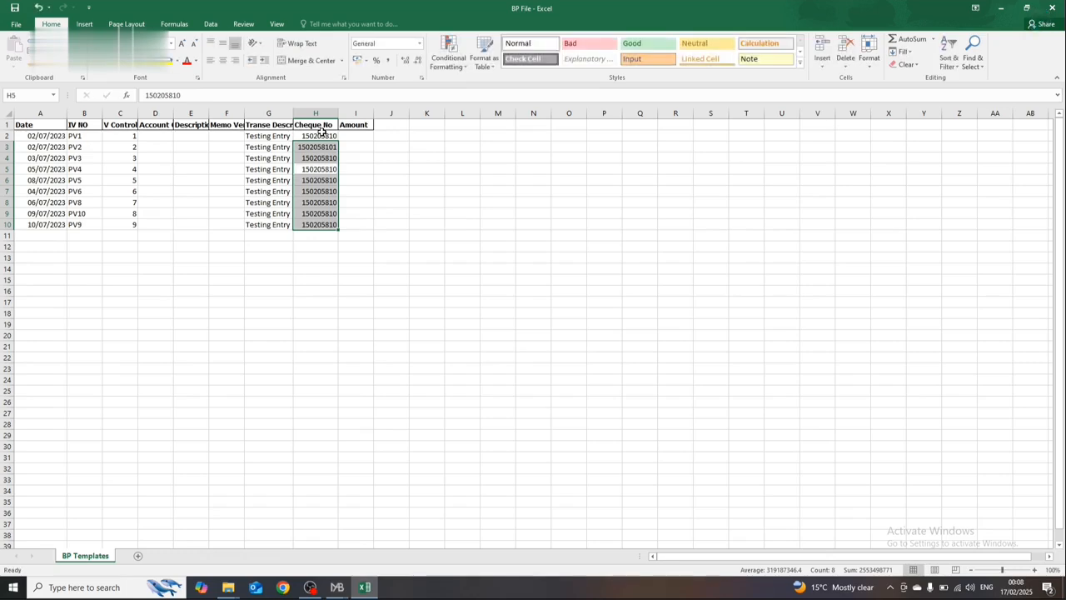
{"action": "key", "text": "Return"}
{"action": "key", "text": "Up"}
{"action": "key", "text": "Up"}
{"action": "key", "text": "Up"}
{"action": "key", "text": "F2"}
{"action": "key", "text": "Left"}
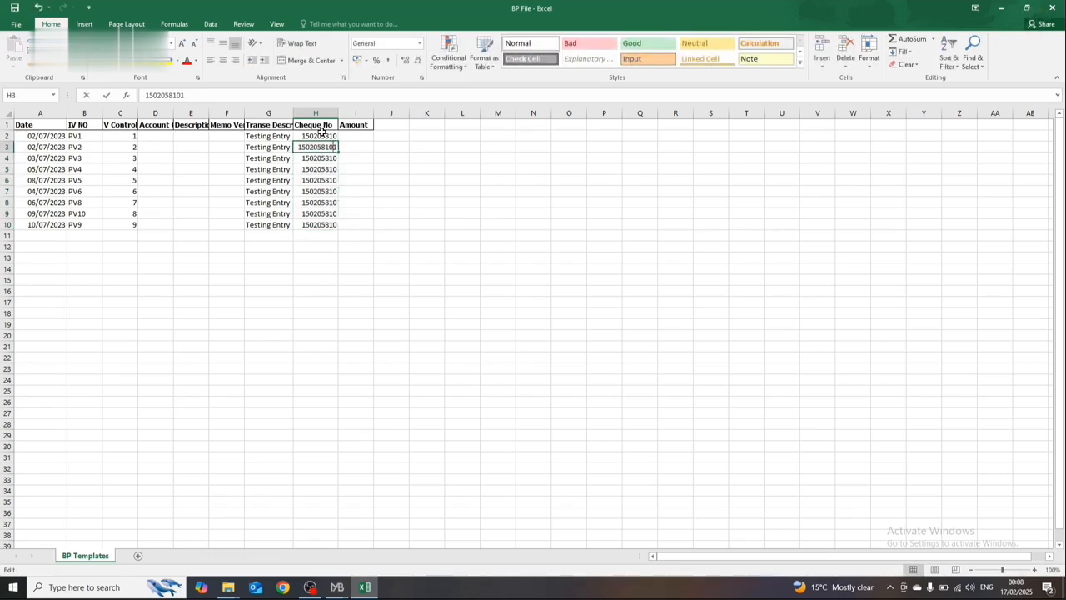
{"action": "key", "text": "BackSpace"}
{"action": "key", "text": "Return"}
Step: Number the cheques in H4, H5 and H6 as 150205812, 150205813 and 150205814
{"action": "key", "text": "F2"}
{"action": "key", "text": "BackSpace"}
{"action": "type", "text": "2"}
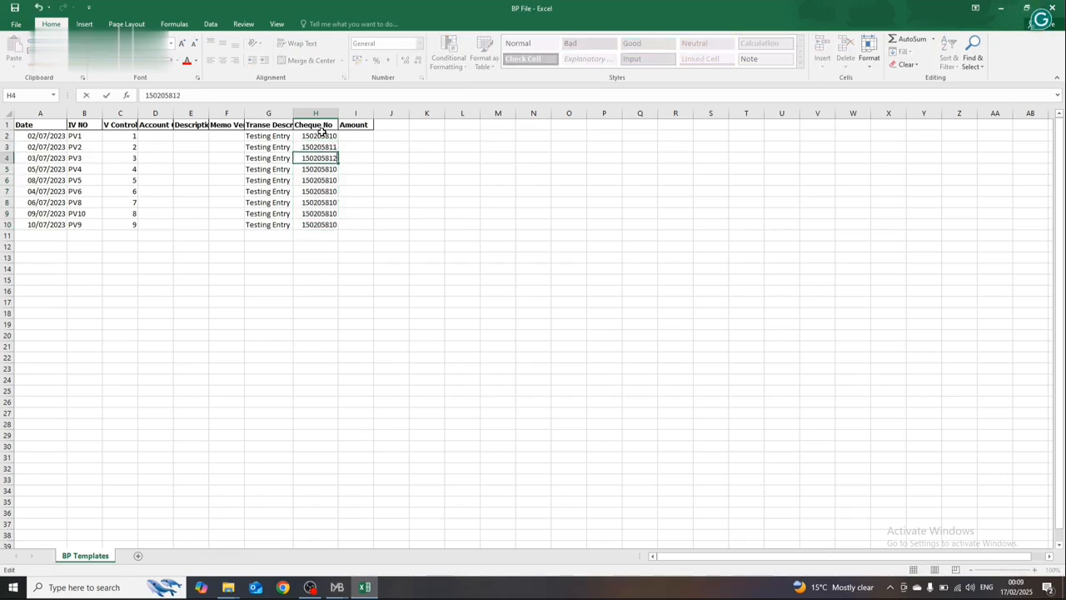
{"action": "key", "text": "Return"}
{"action": "key", "text": "F2"}
{"action": "key", "text": "BackSpace"}
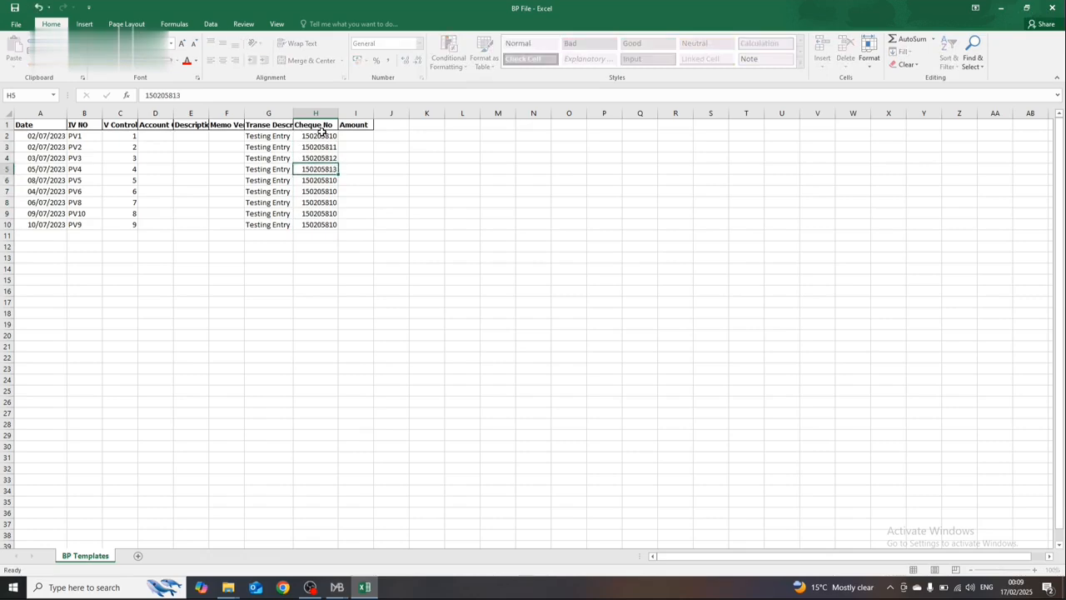
{"action": "key", "text": "Return"}
{"action": "key", "text": "F2"}
{"action": "key", "text": "BackSpace"}
{"action": "type", "text": "4"}
{"action": "key", "text": "Return"}
Step: Set the Cheque No in H7 to 150205815 and in H8 to 150205816
{"action": "key", "text": "F2"}
{"action": "key", "text": "BackSpace"}
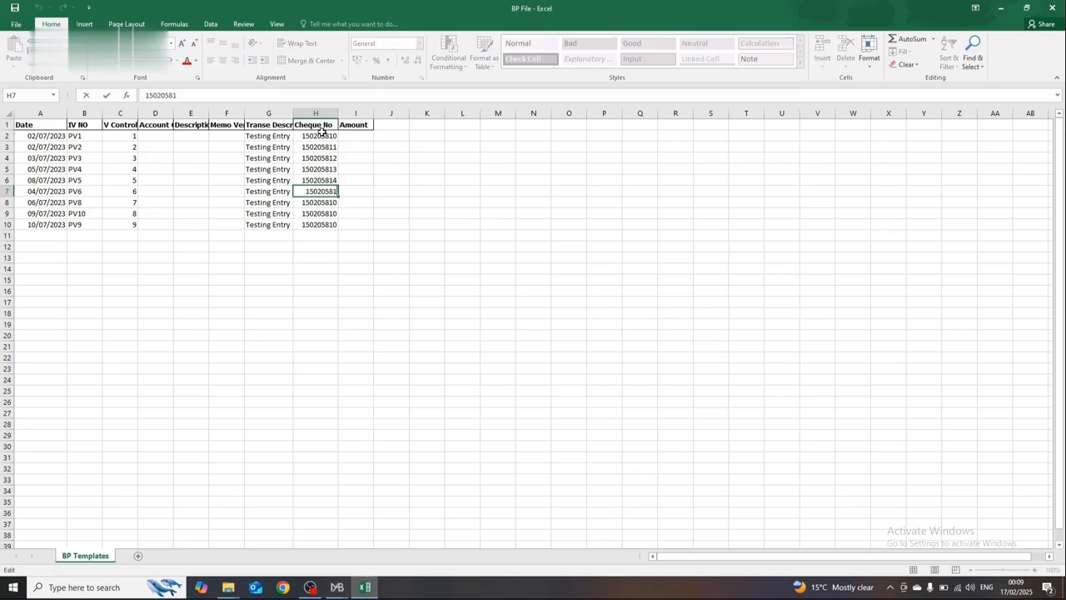
{"action": "type", "text": "5"}
{"action": "key", "text": "Return"}
{"action": "key", "text": "F2"}
{"action": "key", "text": "BackSpace"}
{"action": "type", "text": "6"}
{"action": "key", "text": "Return"}
Step: Set the Cheque No in H9 to 150205817 and in H10 to 150205818
{"action": "key", "text": "F2"}
{"action": "key", "text": "BackSpace"}
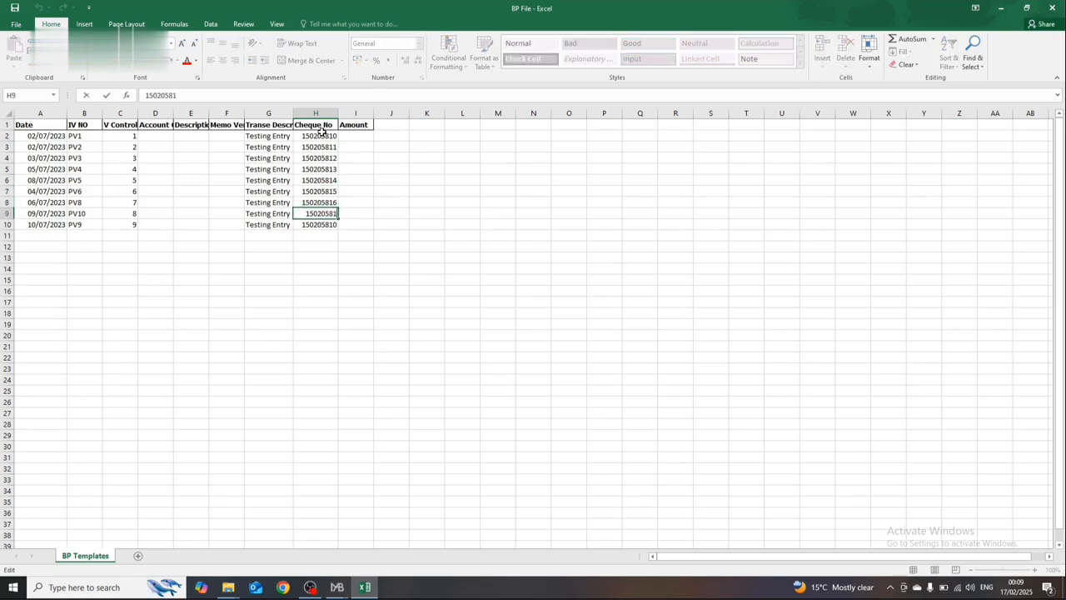
{"action": "key", "text": "Return"}
{"action": "key", "text": "F2"}
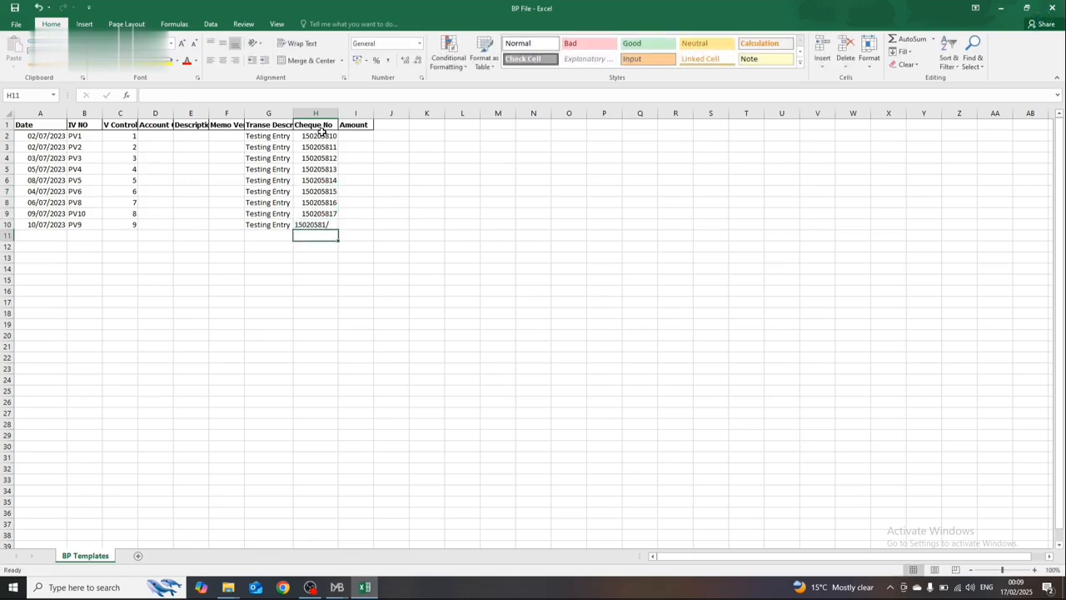
{"action": "key", "text": "BackSpace"}
{"action": "type", "text": "8"}
{"action": "key", "text": "Return"}
{"action": "key", "text": "Up"}
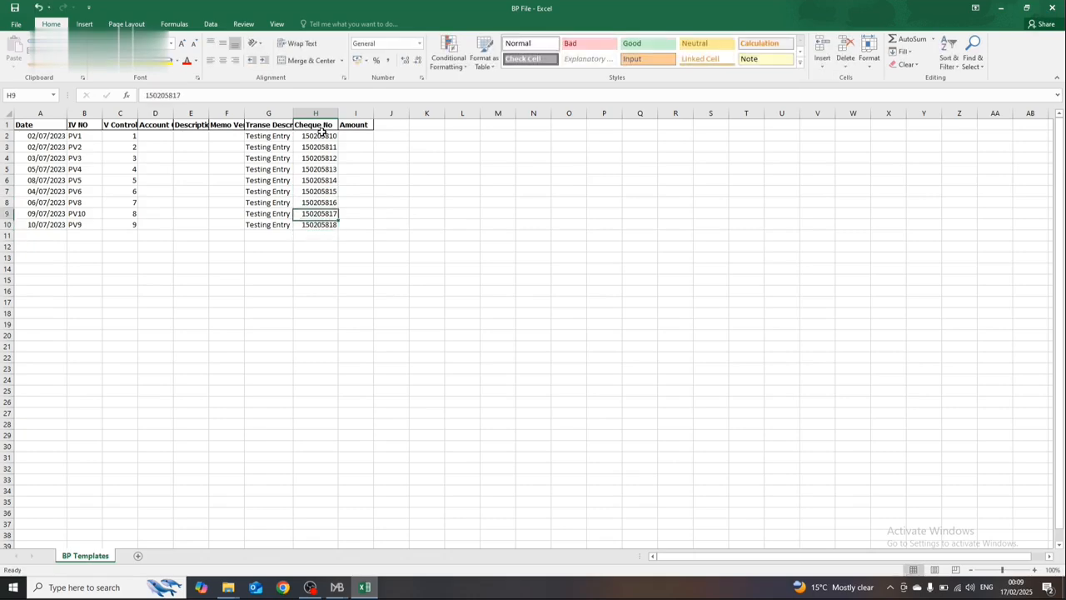
Step: Enter the amounts 1500, 1000 and 1500 for vouchers PV1, PV2 and PV3 in I2:I4
{"action": "left_click", "coordinate": [322, 133]}
{"action": "key", "text": "Right"}
{"action": "type", "text": "1500"}
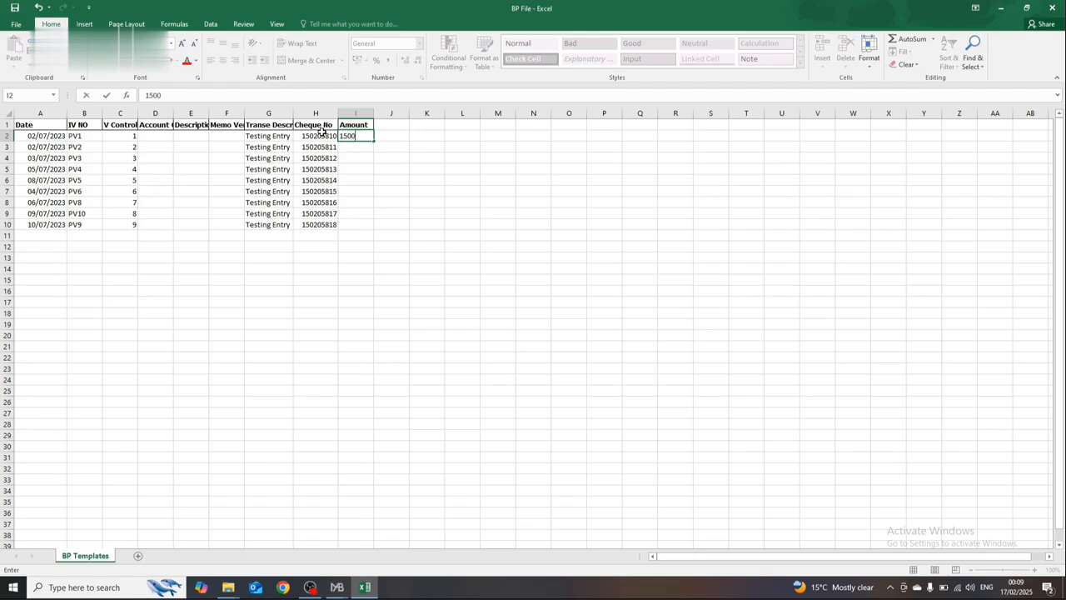
{"action": "key", "text": "Return"}
{"action": "type", "text": "1000"}
{"action": "key", "text": "Return"}
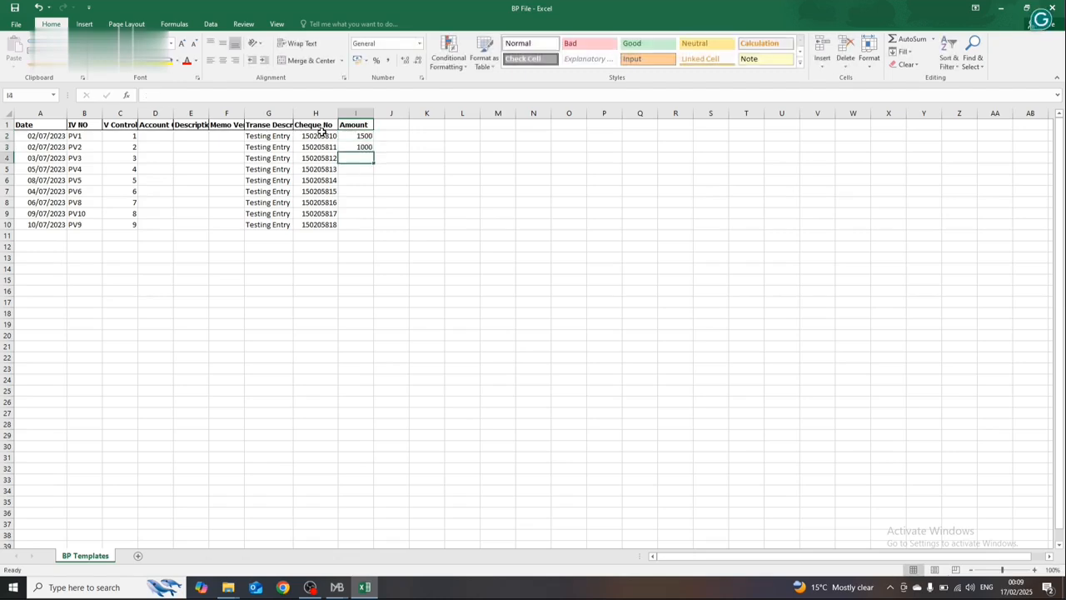
{"action": "type", "text": "1500"}
{"action": "key", "text": "Return"}
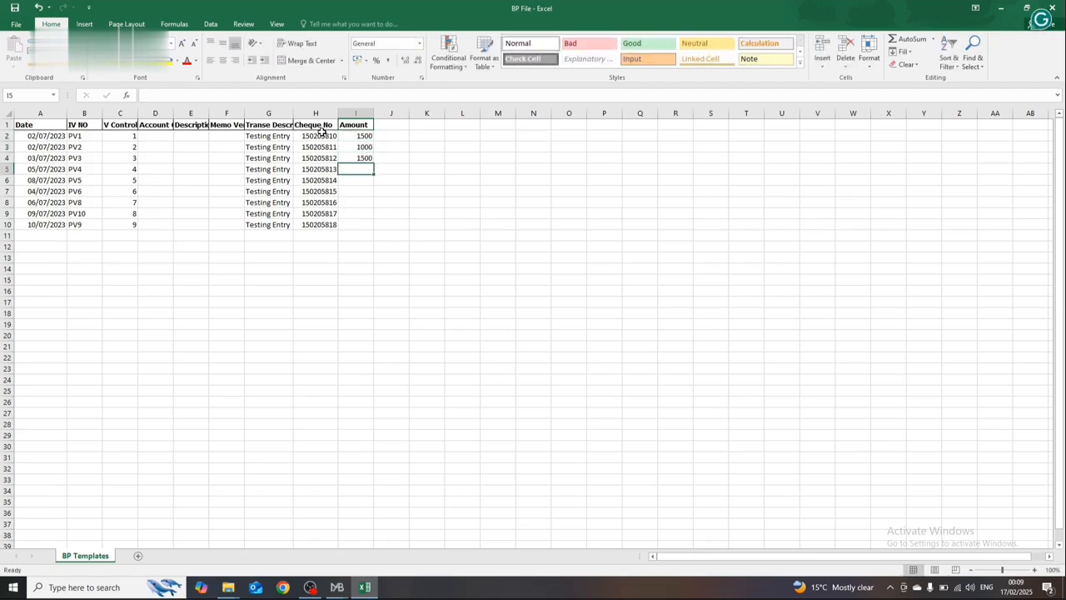
Step: Enter the amounts 2000, 1000 and 4000 for vouchers PV4, PV5 and PV6 in I5:I7
{"action": "type", "text": "2000"}
{"action": "key", "text": "Return"}
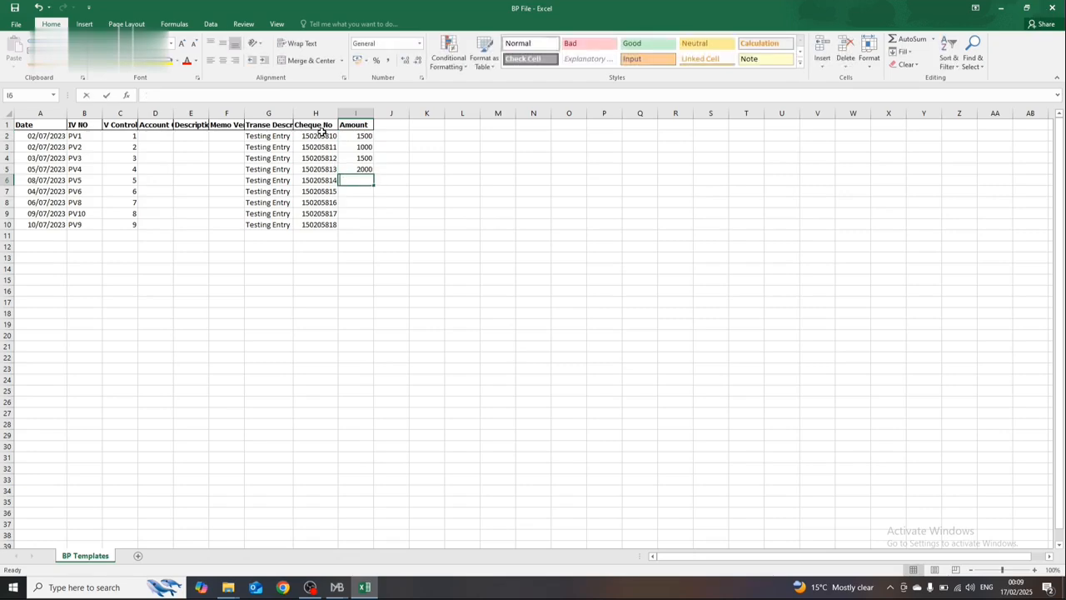
{"action": "type", "text": "1000"}
{"action": "key", "text": "Return"}
{"action": "type", "text": "40"}
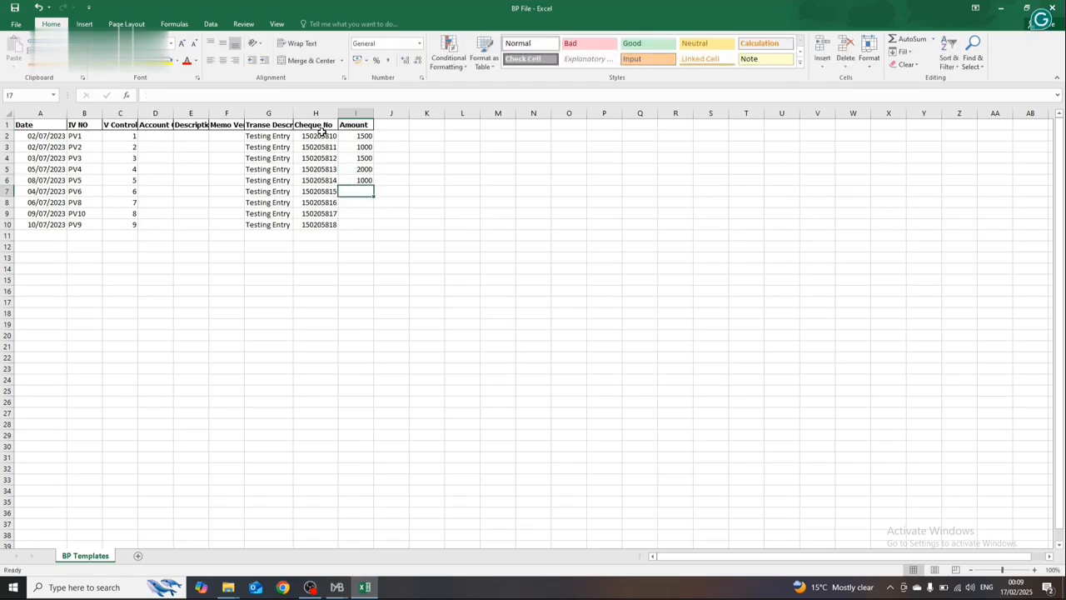
{"action": "type", "text": "00"}
{"action": "key", "text": "Return"}
Step: Enter the amounts 100, 150 and 1500 for the last three vouchers in I8:I10
{"action": "type", "text": "15200"}
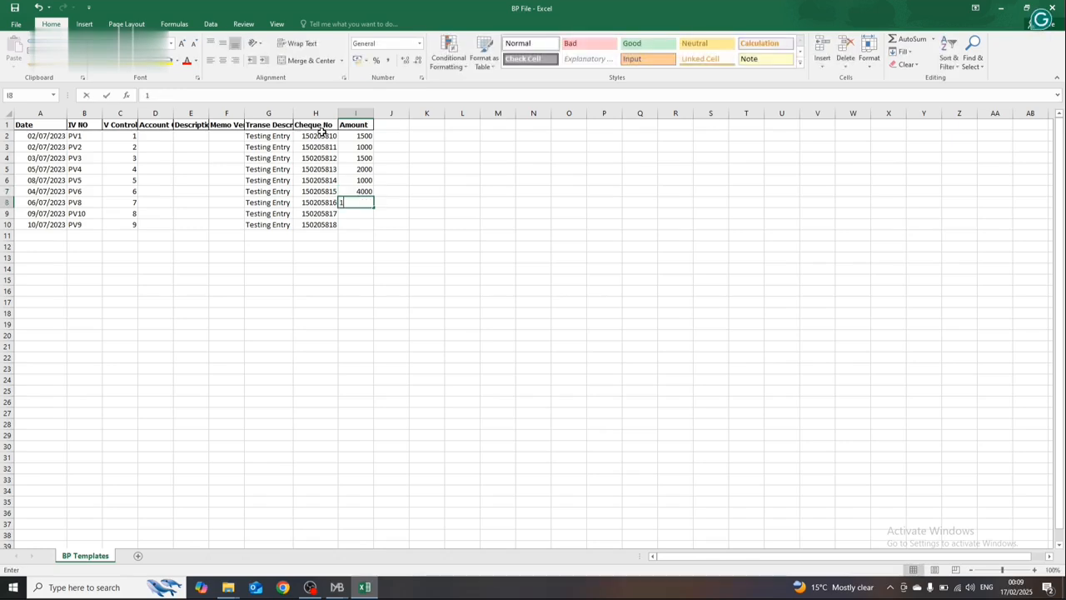
{"action": "key", "text": "Return"}
{"action": "key", "text": "Up"}
{"action": "type", "text": "100"}
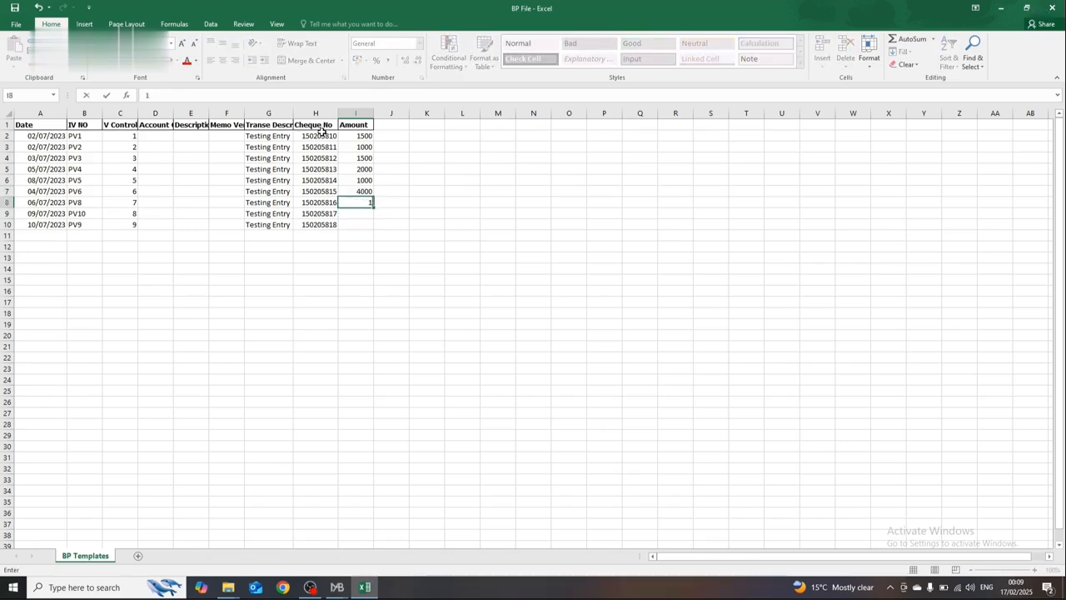
{"action": "key", "text": "Return"}
{"action": "type", "text": "150"}
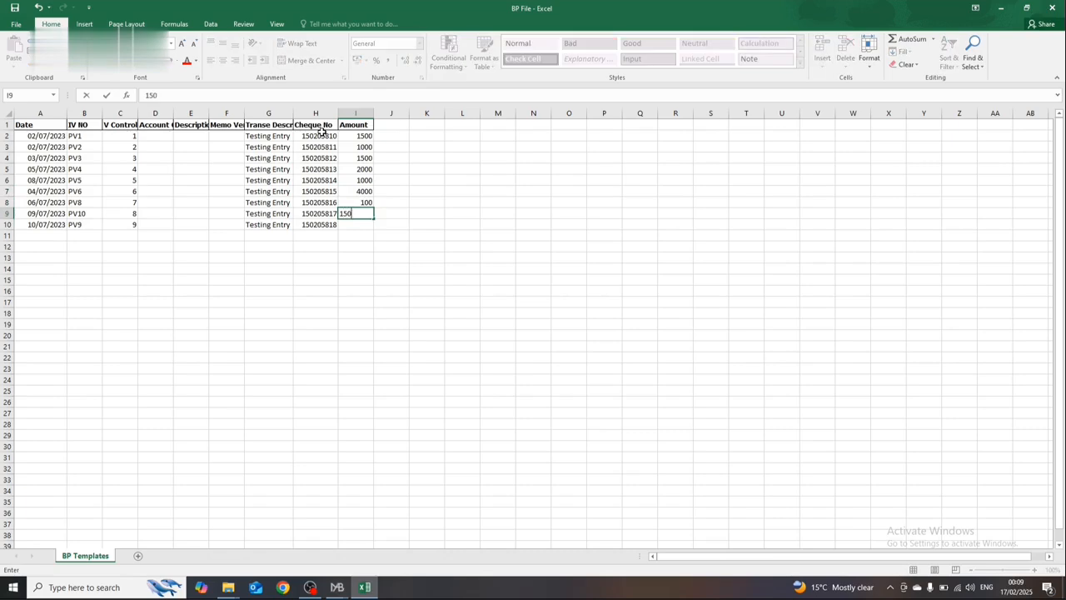
{"action": "key", "text": "Return"}
{"action": "type", "text": "1500"}
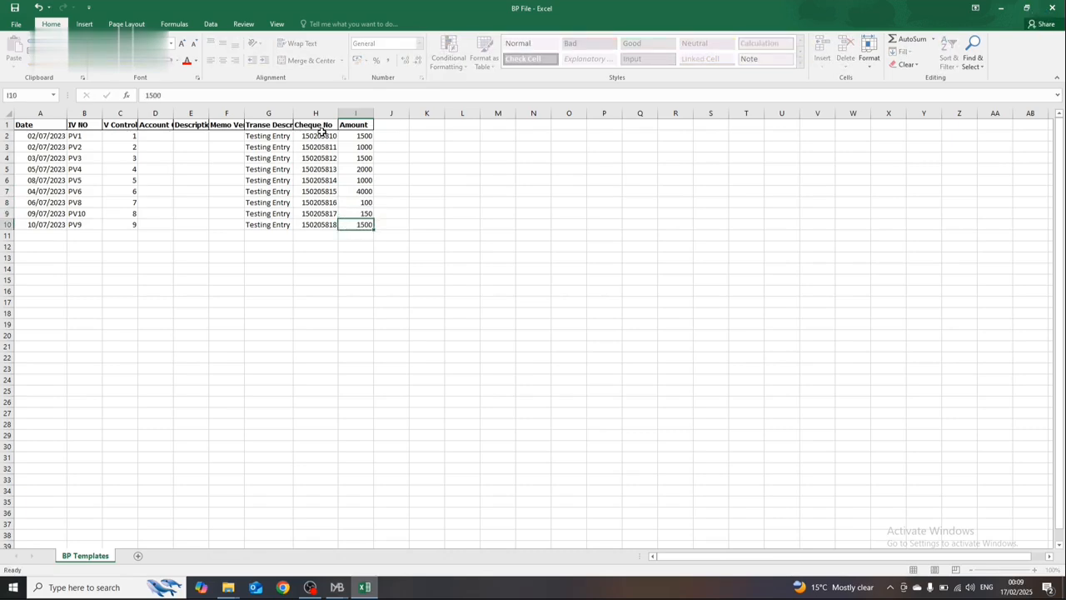
{"action": "key", "text": "Return"}
{"action": "key", "text": "Up"}
{"action": "key", "text": "ctrl+Home"}
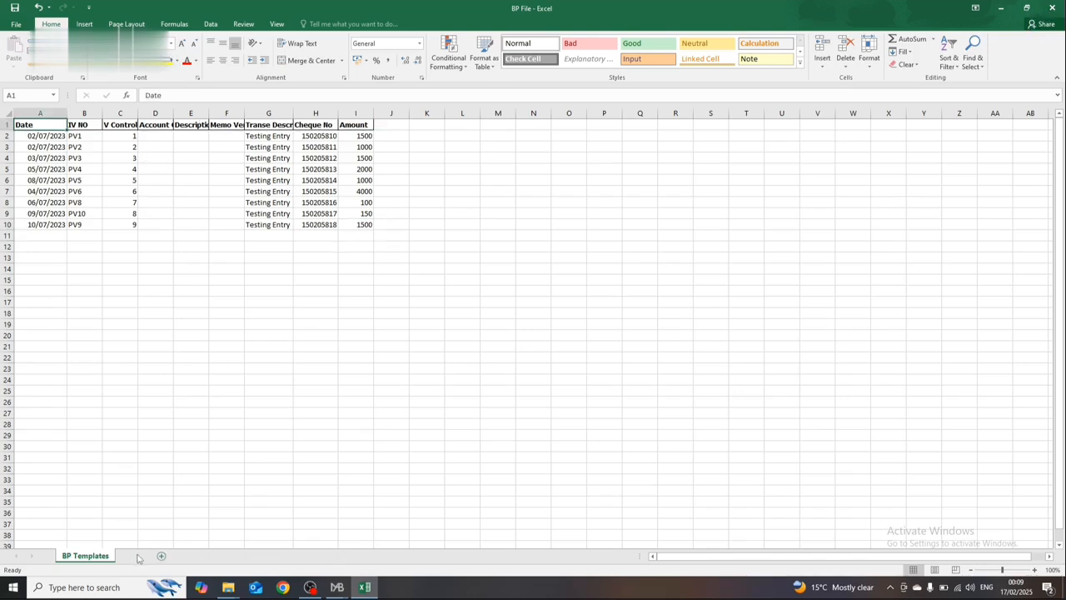
Step: Add a new worksheet to BP File and paste the entire COA sheet from JV File into it
{"action": "left_click", "coordinate": [161, 556]}
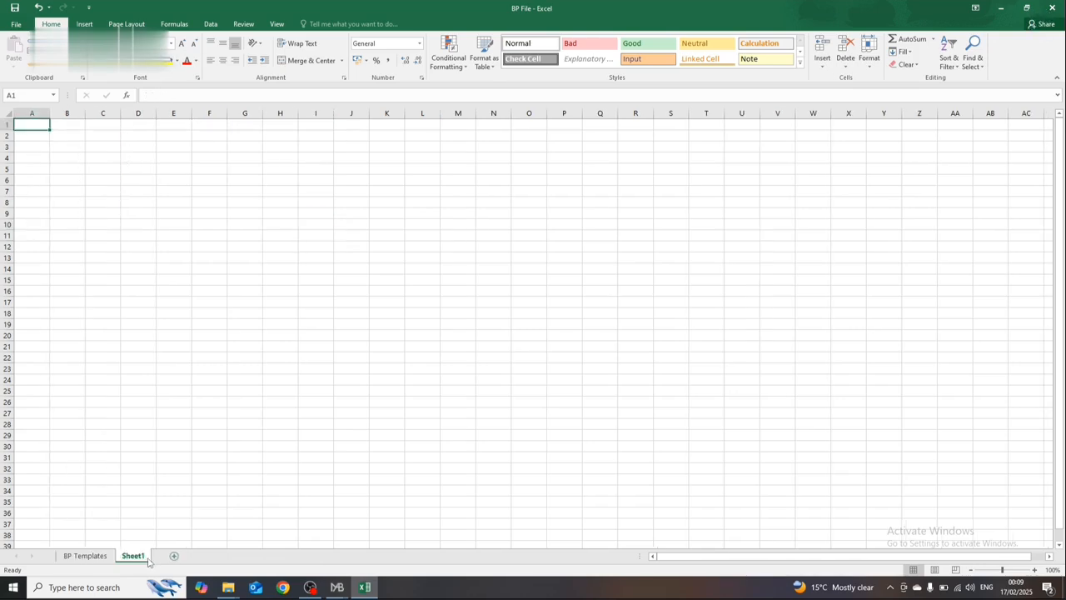
{"action": "left_click", "coordinate": [999, 8]}
{"action": "double_click", "coordinate": [119, 103]}
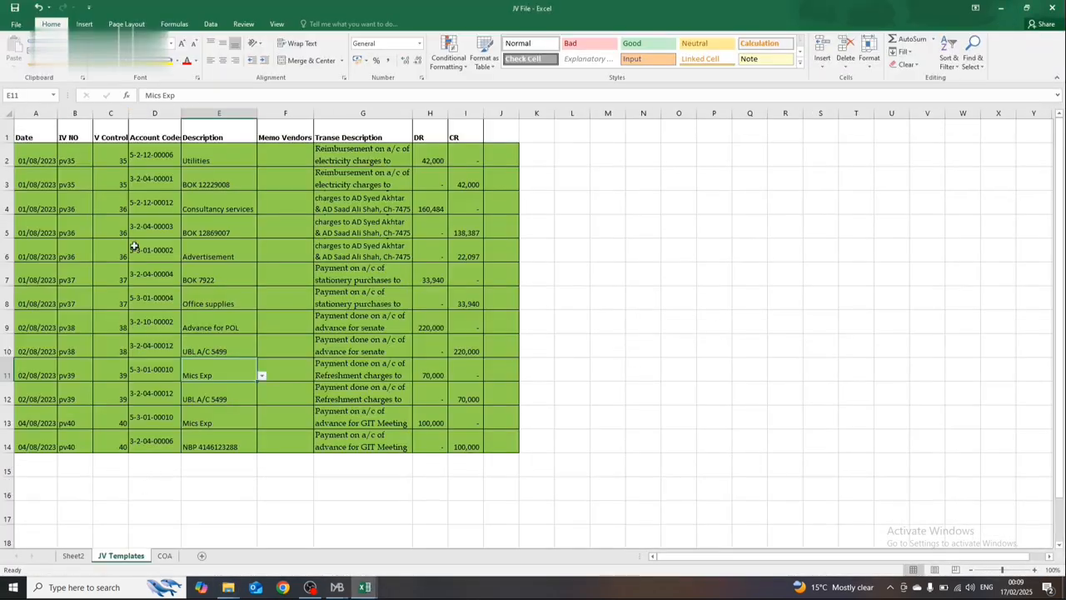
{"action": "left_click", "coordinate": [164, 555]}
{"action": "key", "text": "ctrl+a"}
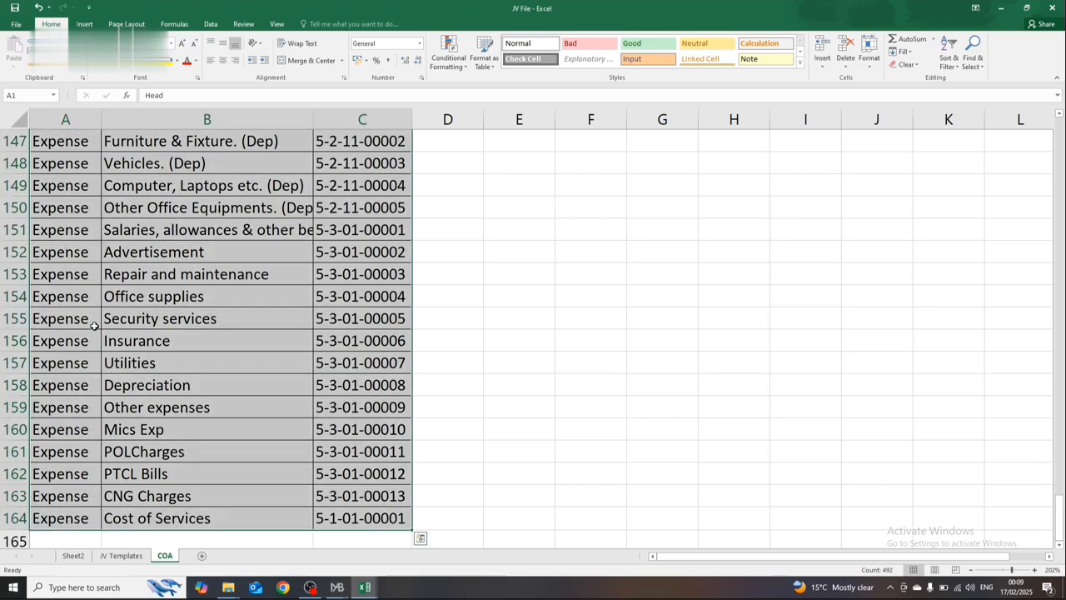
{"action": "key", "text": "ctrl+a"}
{"action": "key", "text": "ctrl+c"}
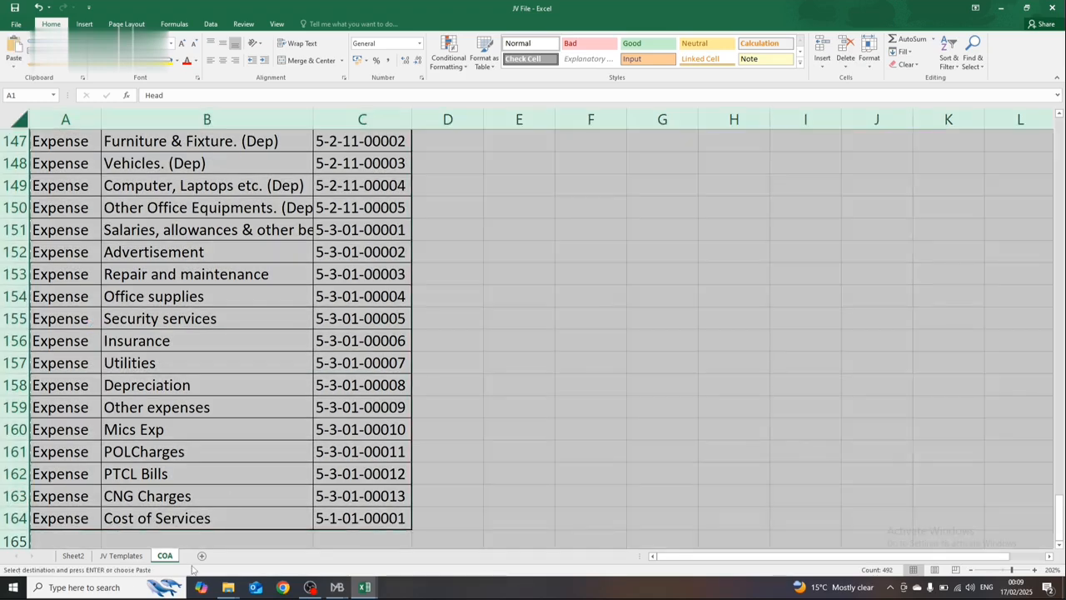
{"action": "key", "text": "alt+Tab"}
{"action": "key", "text": "ctrl+v"}
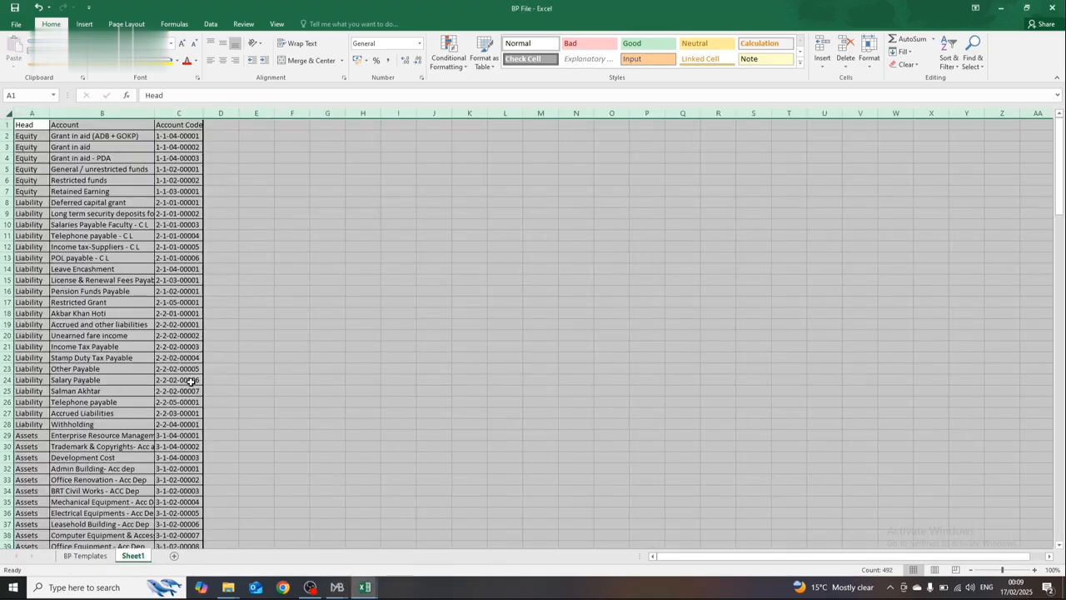
Step: Close JV File and select the first Description cell, E2, on the BP Templates sheet
{"action": "key", "text": "alt+Tab"}
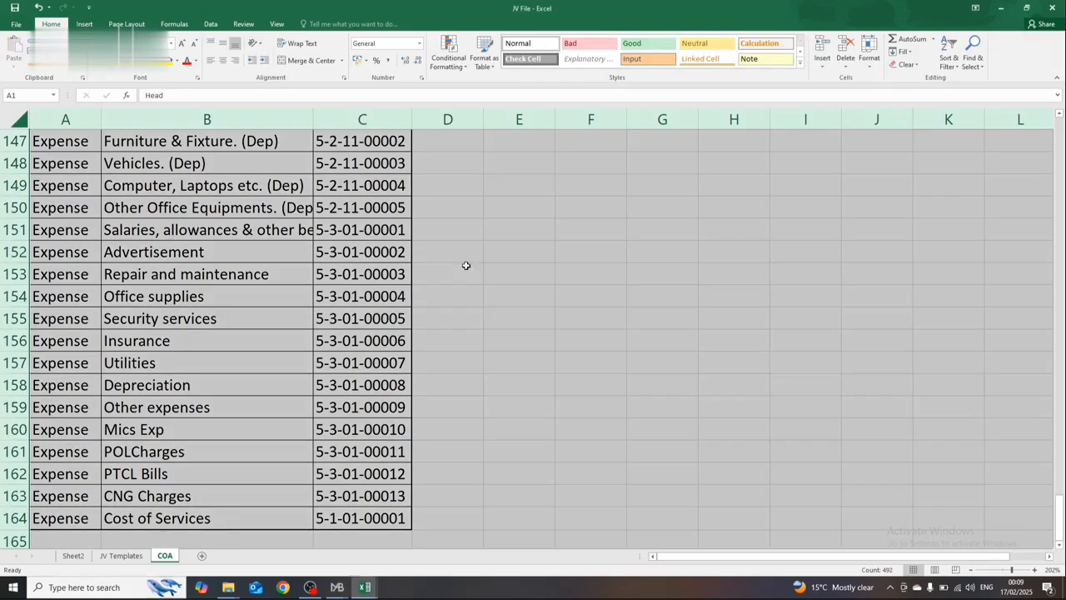
{"action": "left_click", "coordinate": [1051, 8]}
{"action": "left_click", "coordinate": [404, 417]}
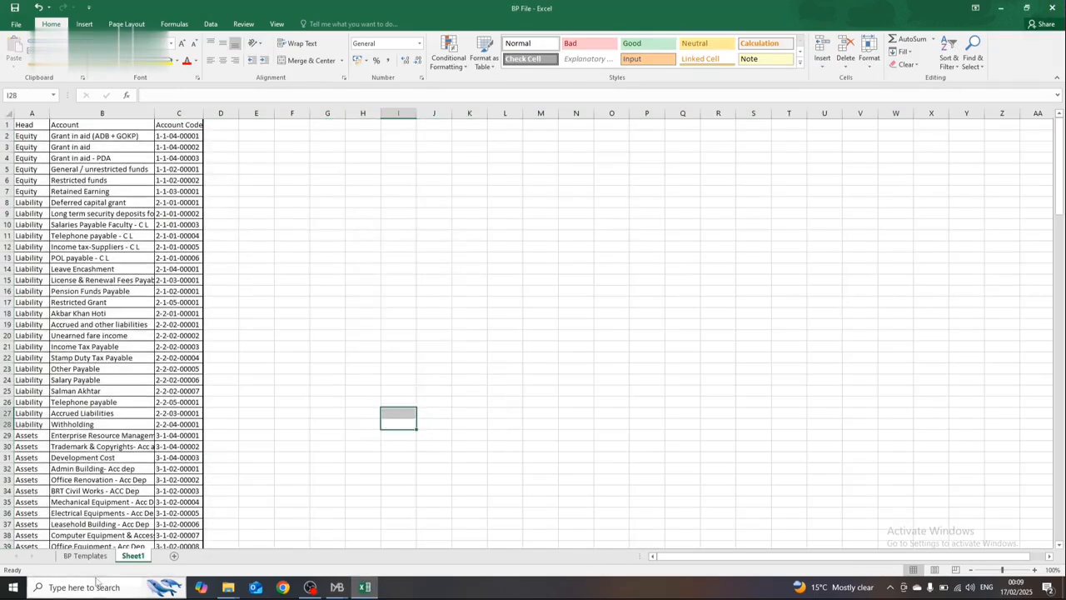
{"action": "left_click", "coordinate": [100, 555]}
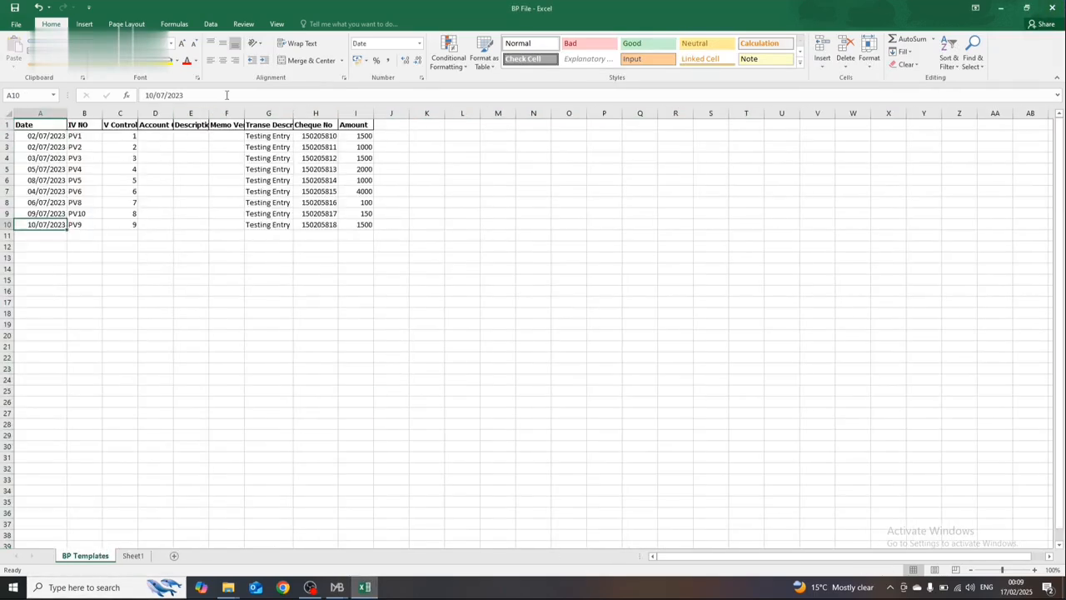
{"action": "left_click", "coordinate": [190, 136]}
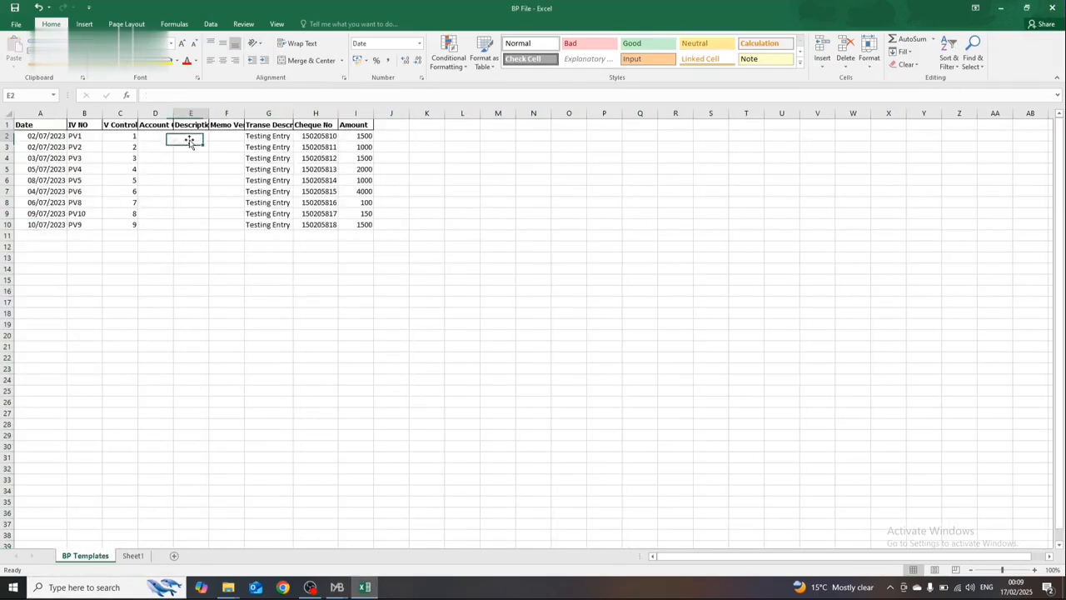
{"action": "left_click", "coordinate": [133, 556]}
{"action": "left_click", "coordinate": [87, 555]}
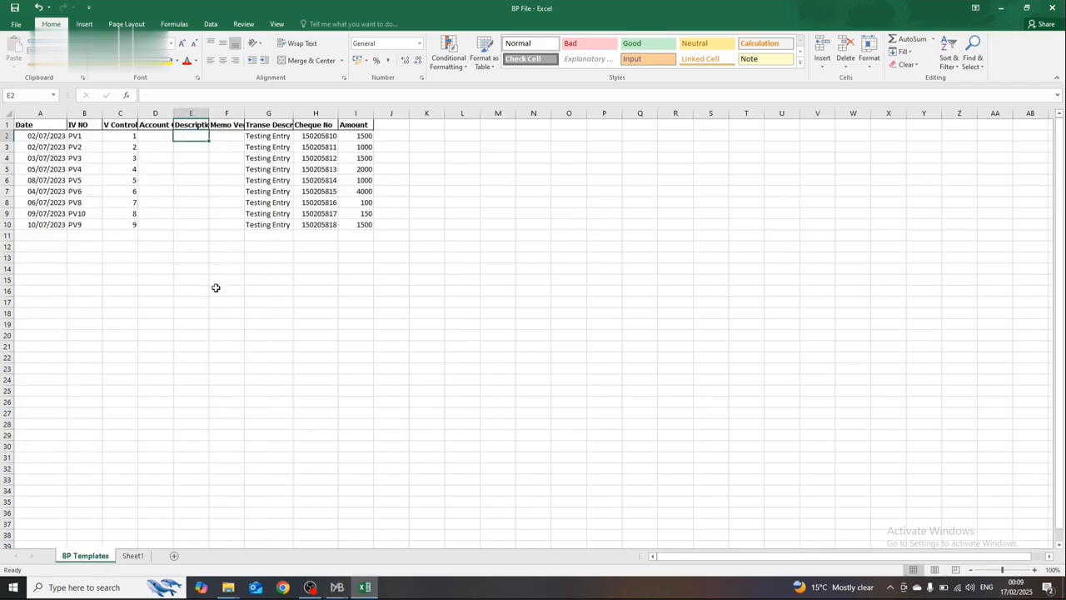
{"action": "left_click", "coordinate": [145, 556]}
{"action": "left_click", "coordinate": [145, 192]}
{"action": "key", "text": "ctrl+Up"}
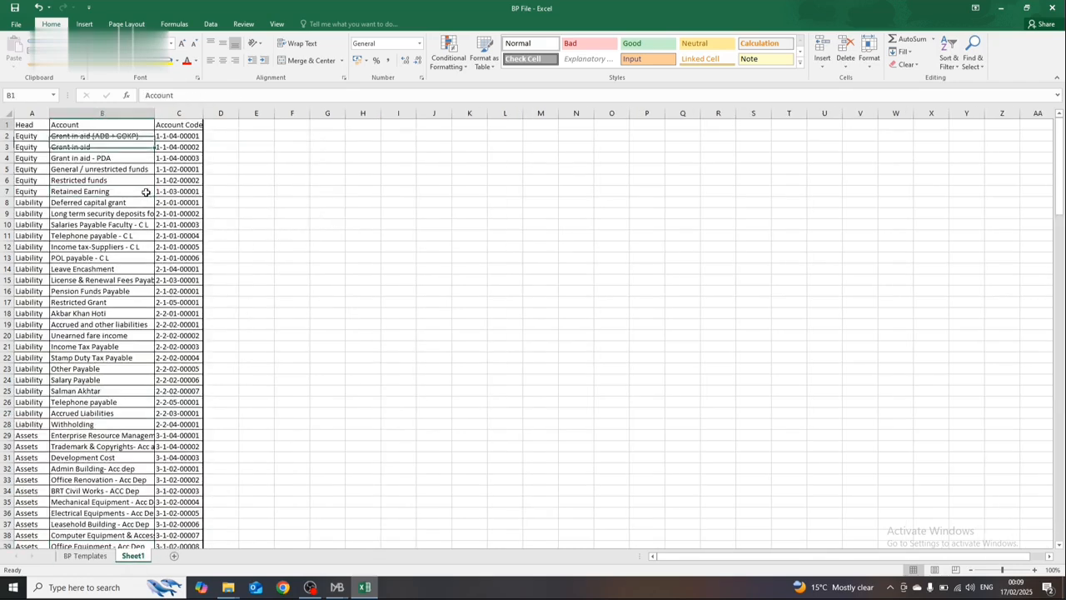
{"action": "key", "text": "Down"}
{"action": "key", "text": "ctrl+shift+Down"}
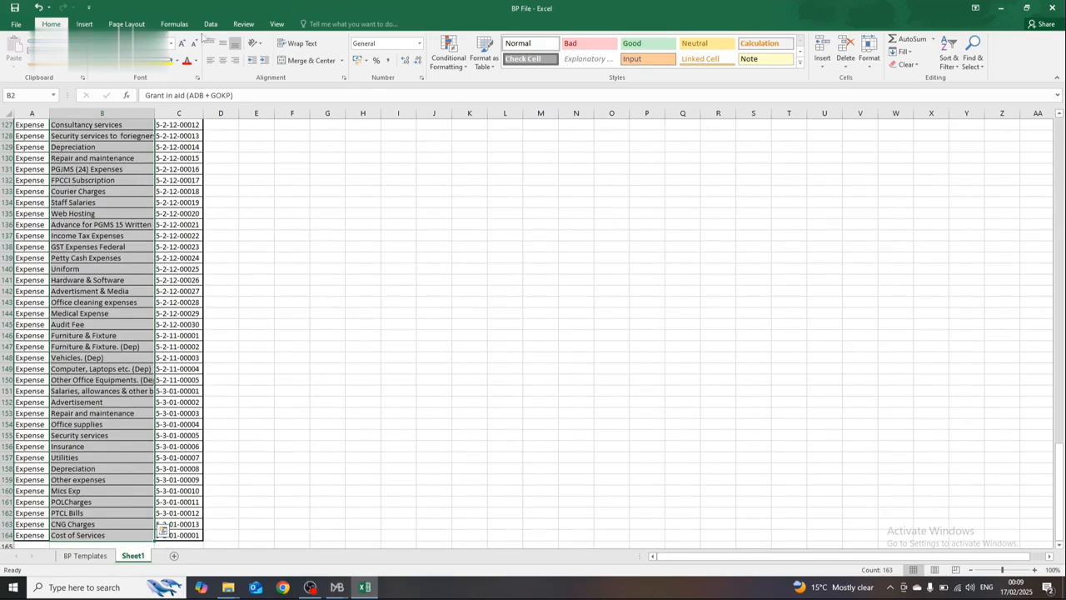
{"action": "left_click", "coordinate": [174, 23]}
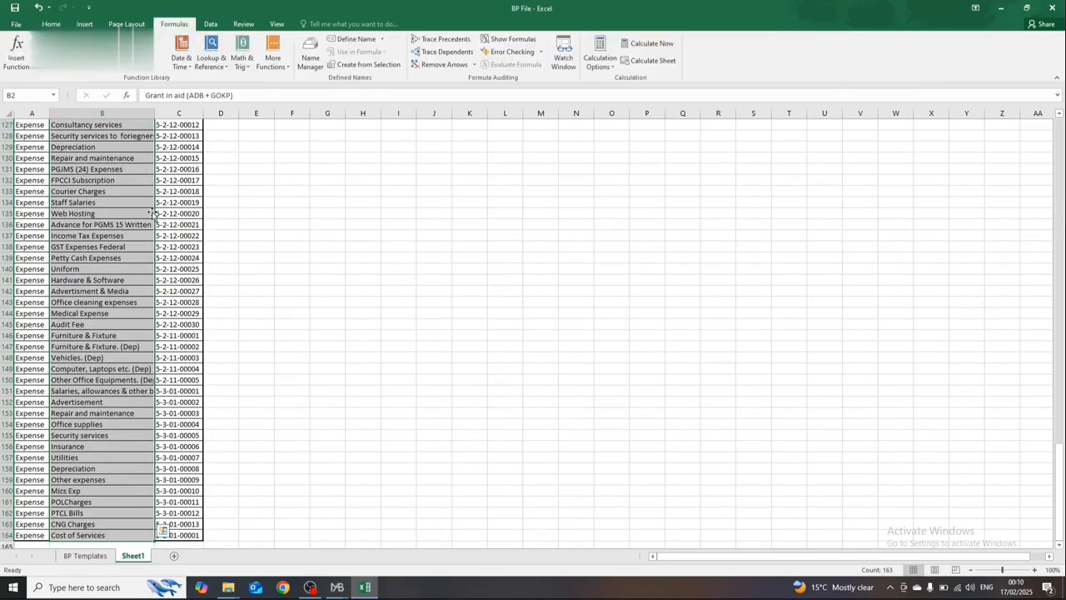
{"action": "left_click", "coordinate": [82, 391]}
Step: Copy the account names from Other expenses to Cost of Services in Sheet1 into the Description cells E2:E7 of BP Templates
{"action": "left_click", "coordinate": [93, 526]}
{"action": "key", "text": "Up"}
{"action": "key", "text": "Up"}
{"action": "key", "text": "Up"}
{"action": "key", "text": "Up"}
{"action": "key", "text": "Up"}
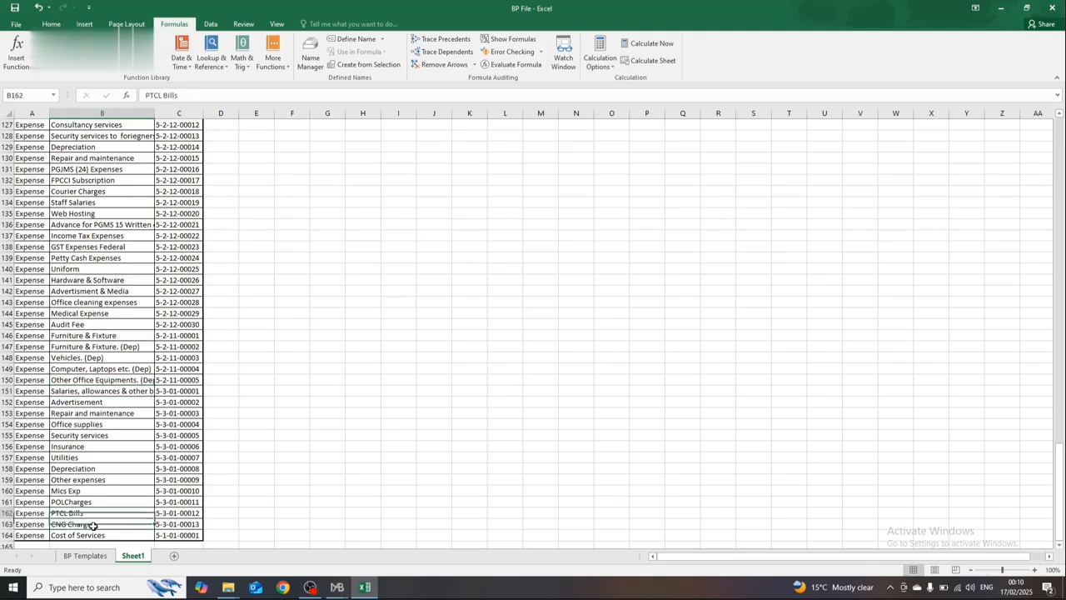
{"action": "key", "text": "Down"}
{"action": "key", "text": "shift+Down"}
{"action": "key", "text": "shift+Down"}
{"action": "key", "text": "shift+Down"}
{"action": "key", "text": "shift+Down"}
{"action": "key", "text": "shift+Down"}
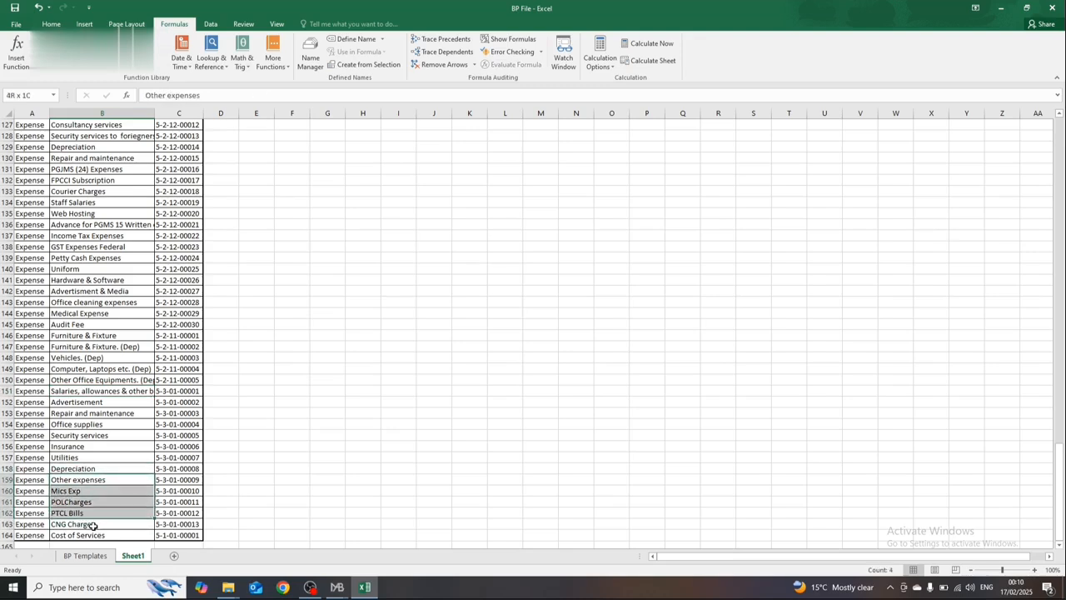
{"action": "key", "text": "ctrl+c"}
{"action": "left_click", "coordinate": [101, 558]}
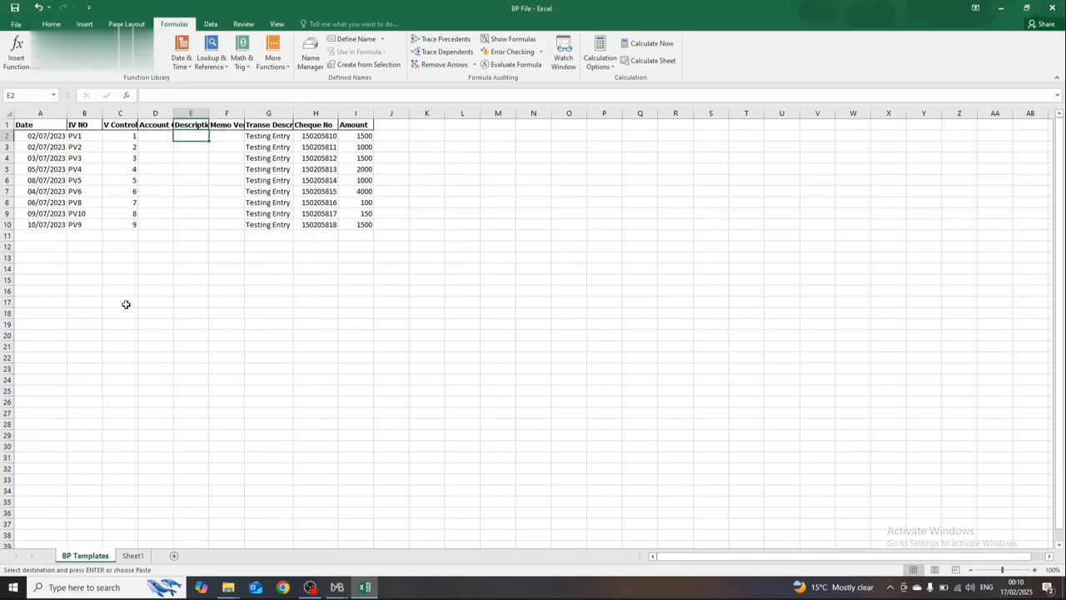
{"action": "key", "text": "ctrl+v"}
Step: Copy the Advertisement and Repair and maintenance account names from Sheet1 into the Description cells E8:E9 of BP Templates
{"action": "key", "text": "Down"}
{"action": "key", "text": "Down"}
{"action": "key", "text": "Down"}
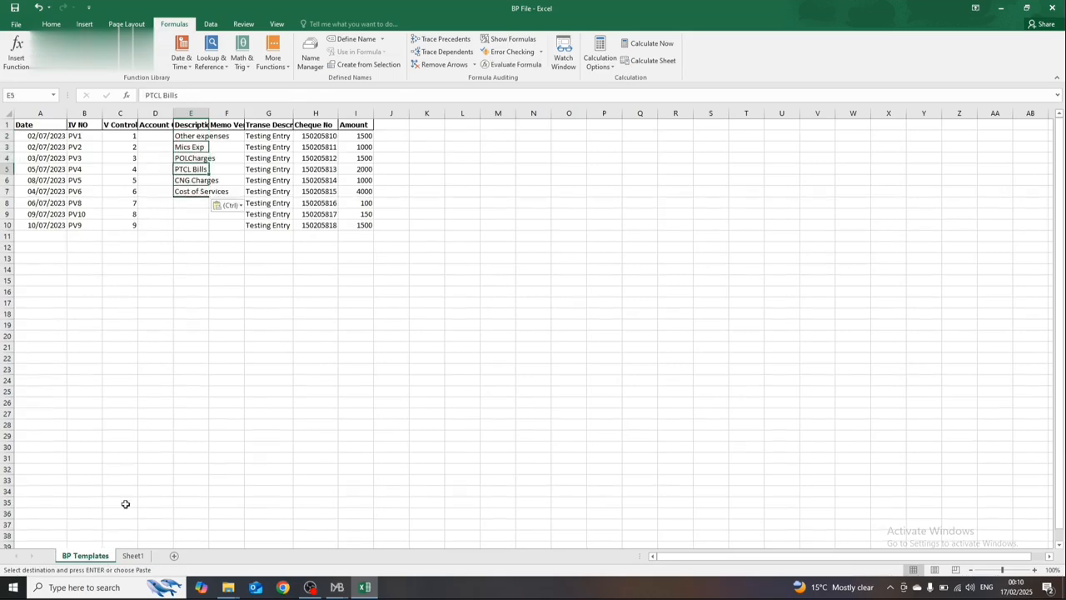
{"action": "left_click", "coordinate": [133, 555]}
{"action": "key", "text": "Up"}
{"action": "key", "text": "Up"}
{"action": "key", "text": "Up"}
{"action": "key", "text": "Up"}
{"action": "key", "text": "Up"}
{"action": "key", "text": "Up"}
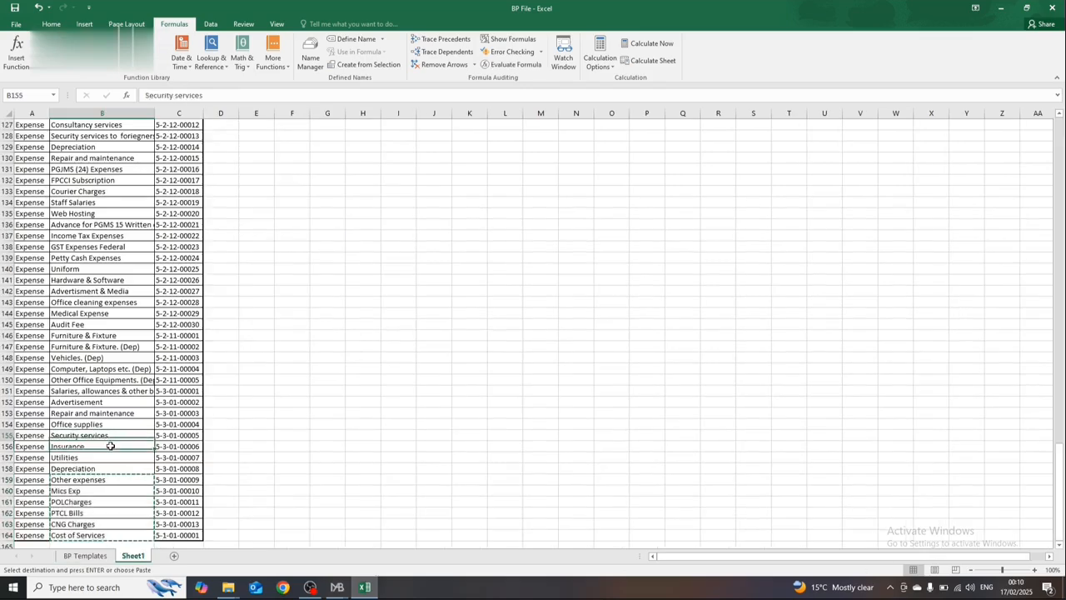
{"action": "key", "text": "Up"}
{"action": "key", "text": "shift+Down"}
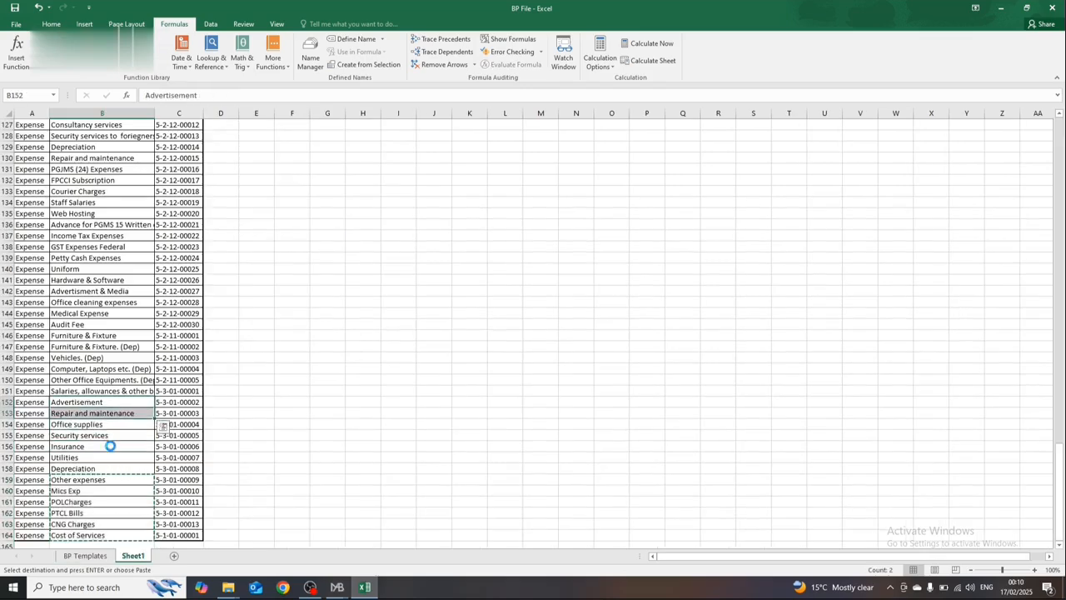
{"action": "key", "text": "ctrl+c"}
{"action": "left_click", "coordinate": [99, 554]}
{"action": "key", "text": "Down"}
{"action": "key", "text": "Down"}
{"action": "key", "text": "Down"}
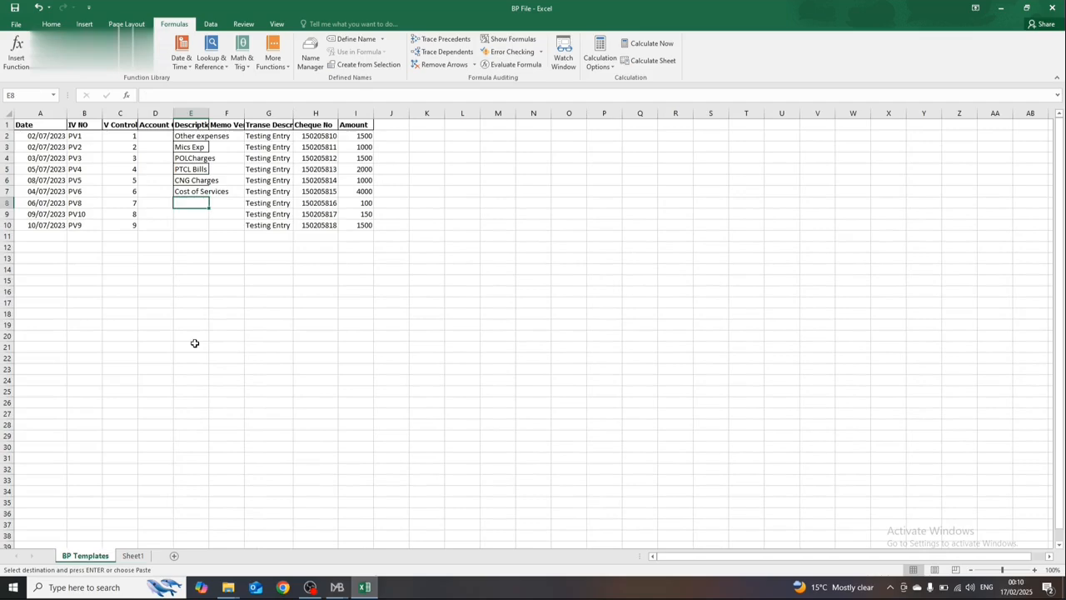
{"action": "key", "text": "ctrl+v"}
{"action": "key", "text": "Down"}
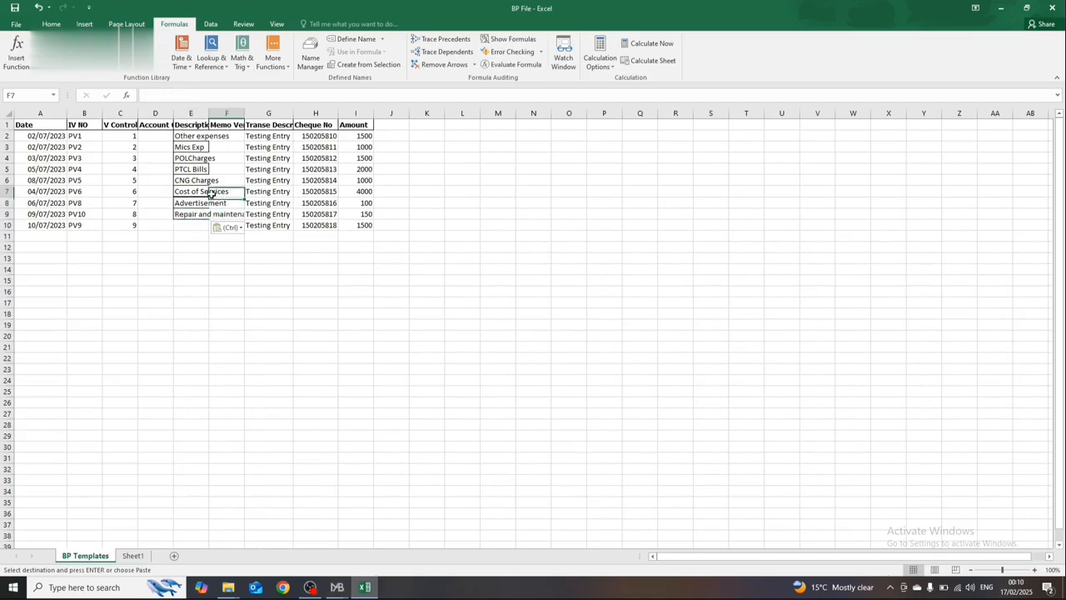
Step: Copy the CNG Charges description from E6 into E10
{"action": "left_click", "coordinate": [195, 183]}
{"action": "key", "text": "ctrl+c"}
{"action": "key", "text": "Down"}
{"action": "key", "text": "Down"}
{"action": "key", "text": "Down"}
{"action": "key", "text": "Down"}
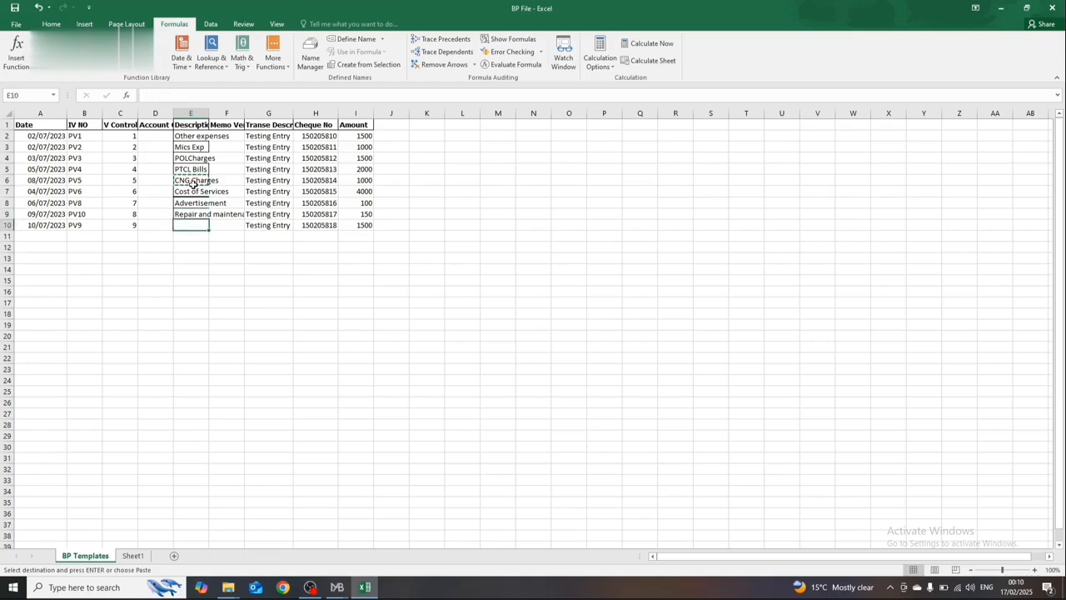
{"action": "key", "text": "Return"}
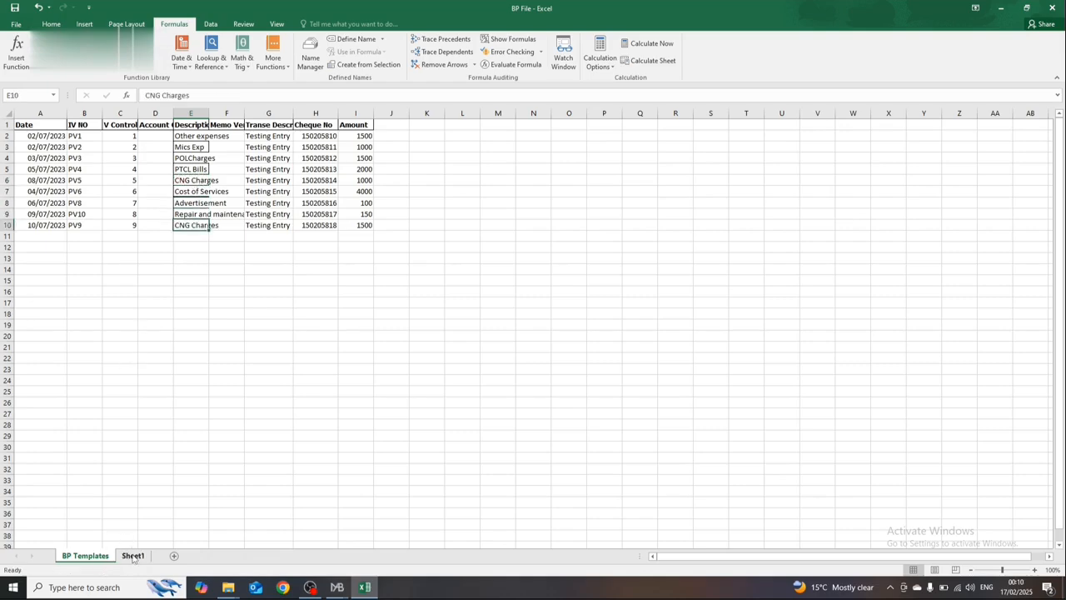
Step: Copy the account codes of Advertisement and Repair and maintenance, C152:C153 in Sheet1, for use in BP Templates
{"action": "left_click", "coordinate": [133, 555]}
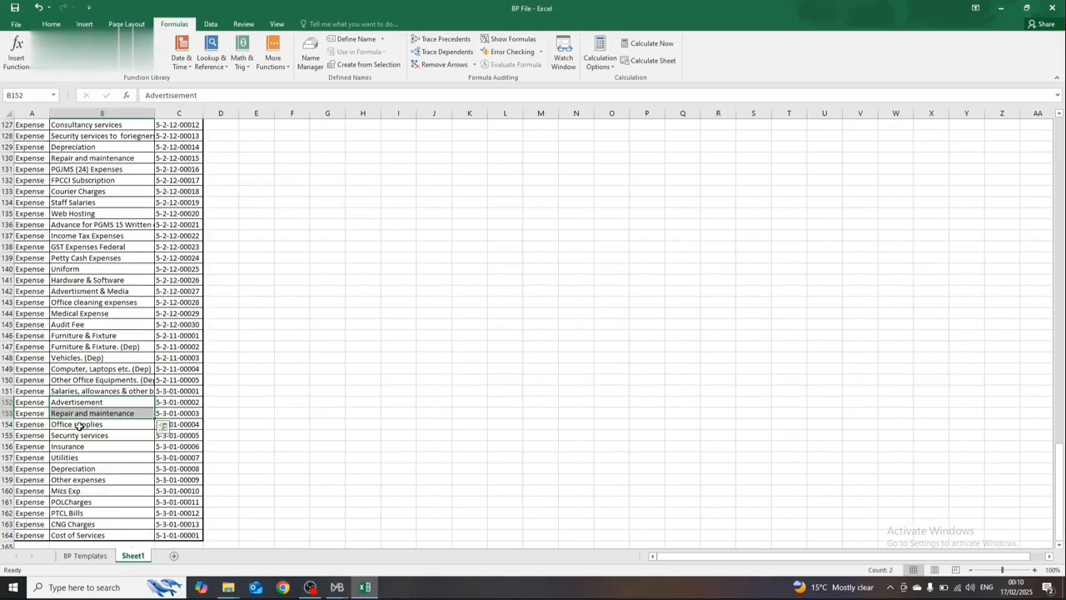
{"action": "left_click", "coordinate": [79, 426]}
{"action": "key", "text": "Up"}
{"action": "key", "text": "Up"}
{"action": "key", "text": "Left"}
{"action": "key", "text": "shift+Down"}
{"action": "key", "text": "Right"}
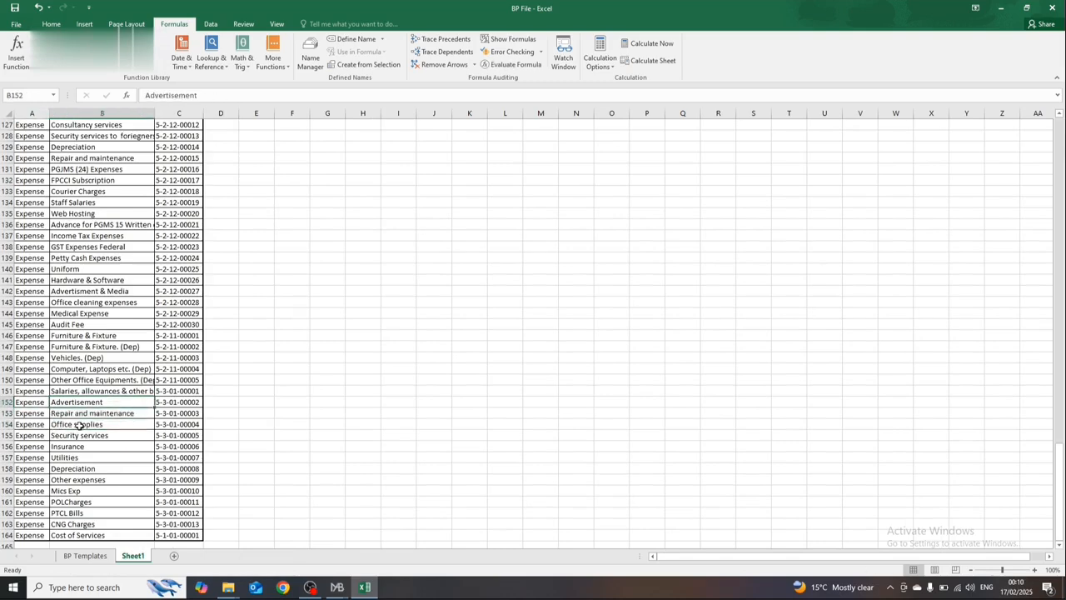
{"action": "key", "text": "Right"}
{"action": "key", "text": "shift+Down"}
{"action": "key", "text": "ctrl+c"}
{"action": "left_click", "coordinate": [84, 555]}
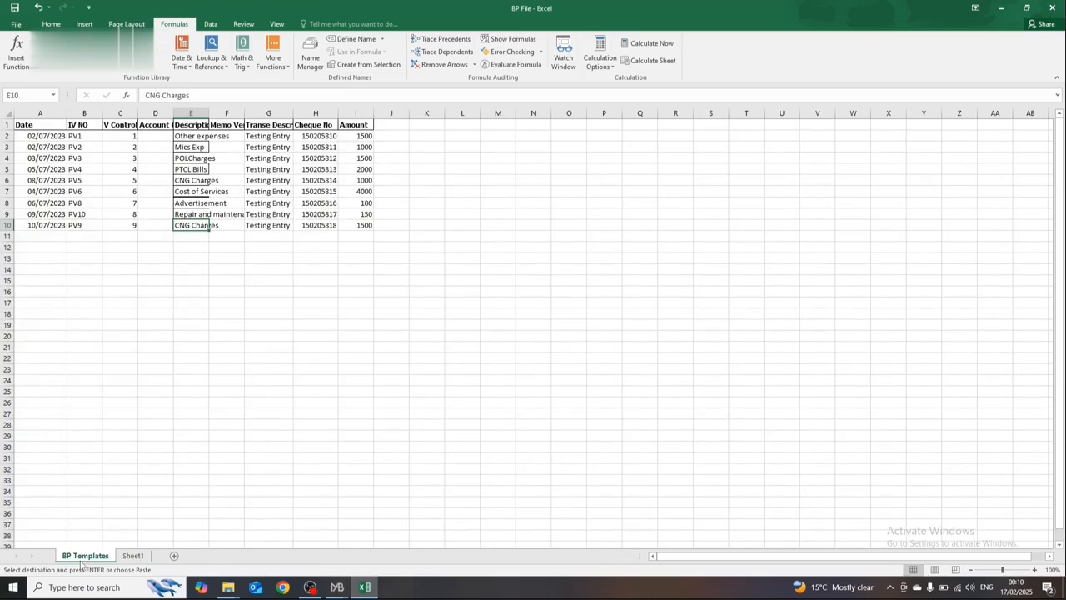
Step: Try pasting the two copied account codes into D2:D3 of BP Templates and undo the paste
{"action": "key", "text": "Up"}
{"action": "key", "text": "Up"}
{"action": "key", "text": "Up"}
{"action": "key", "text": "Up"}
{"action": "key", "text": "Up"}
{"action": "key", "text": "Left"}
{"action": "key", "text": "Up"}
{"action": "key", "text": "Up"}
{"action": "key", "text": "Up"}
{"action": "key", "text": "ctrl+v"}
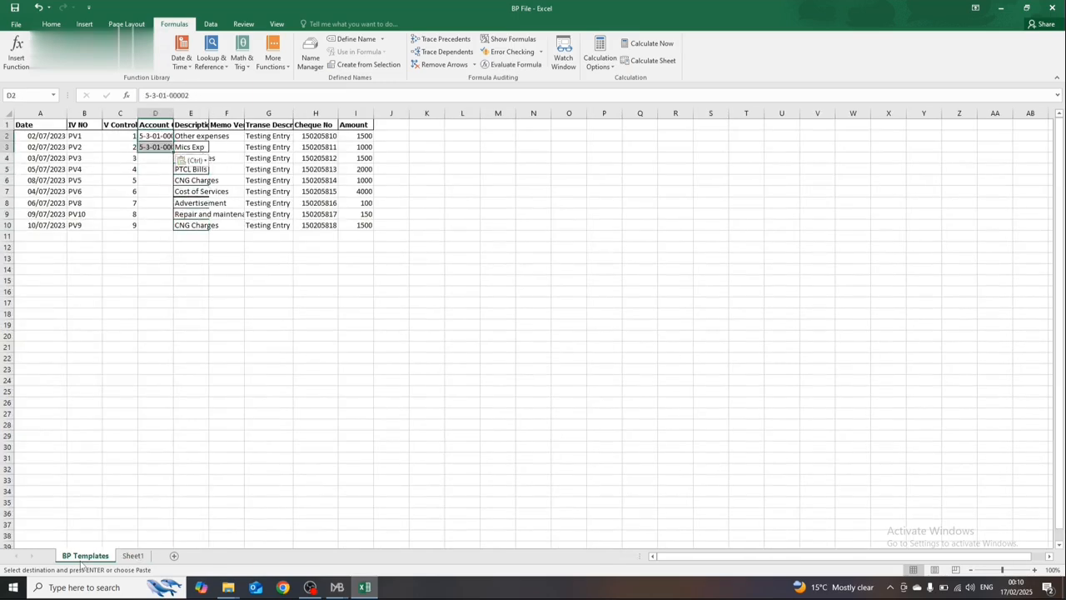
{"action": "key", "text": "ctrl+z"}
Step: Paste the Advertisement and Repair and maintenance account codes into D8:D9 of BP Templates
{"action": "key", "text": "Down"}
{"action": "key", "text": "Down"}
{"action": "key", "text": "Down"}
{"action": "key", "text": "Down"}
{"action": "key", "text": "Down"}
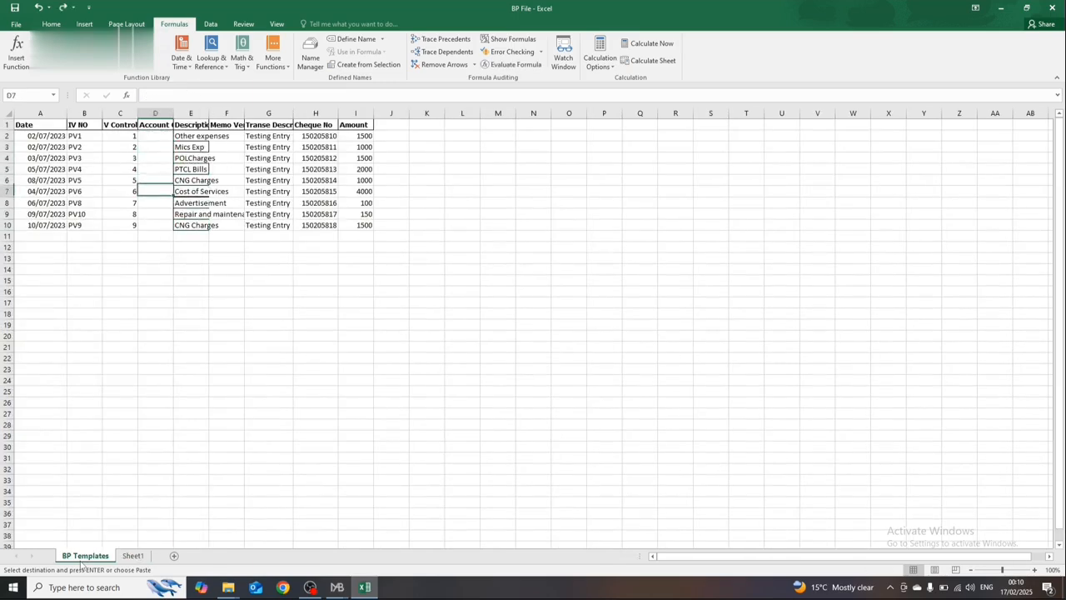
{"action": "key", "text": "Down"}
{"action": "key", "text": "ctrl+v"}
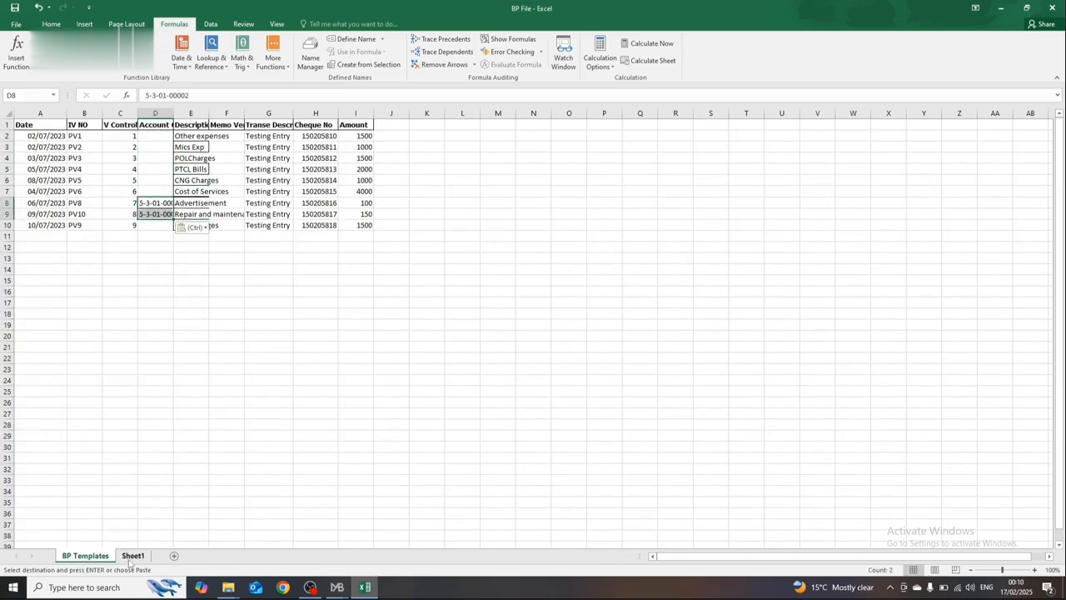
Step: Try copying the account names B159:B164 from Sheet1 into the Account Code cells from D2, and undo the paste
{"action": "left_click", "coordinate": [130, 555]}
{"action": "left_click", "coordinate": [108, 479]}
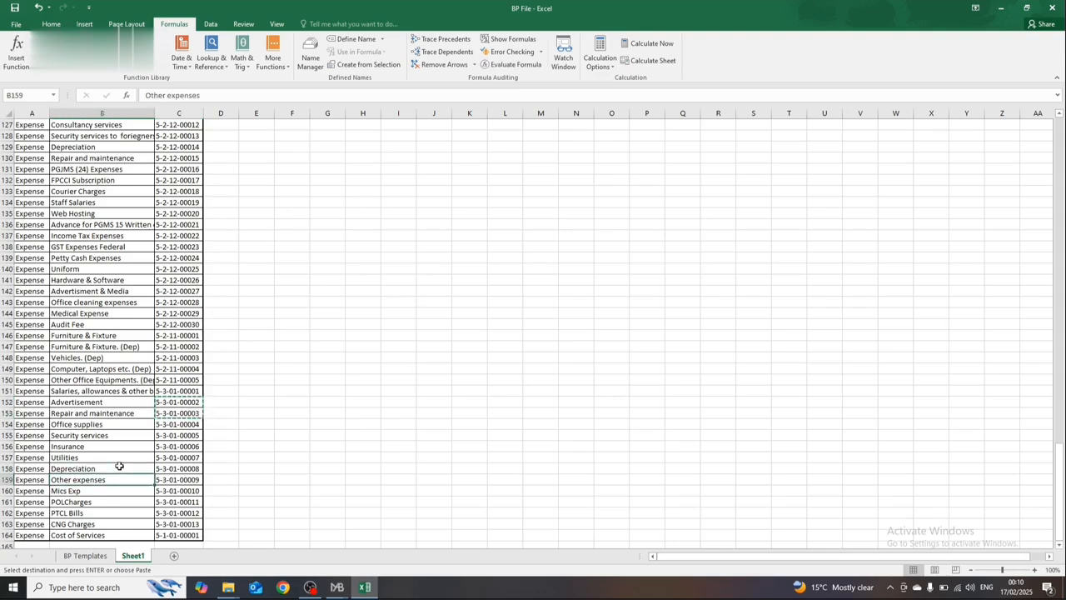
{"action": "left_click_drag", "start_coordinate": [108, 480], "coordinate": [108, 535]}
{"action": "key", "text": "ctrl+c"}
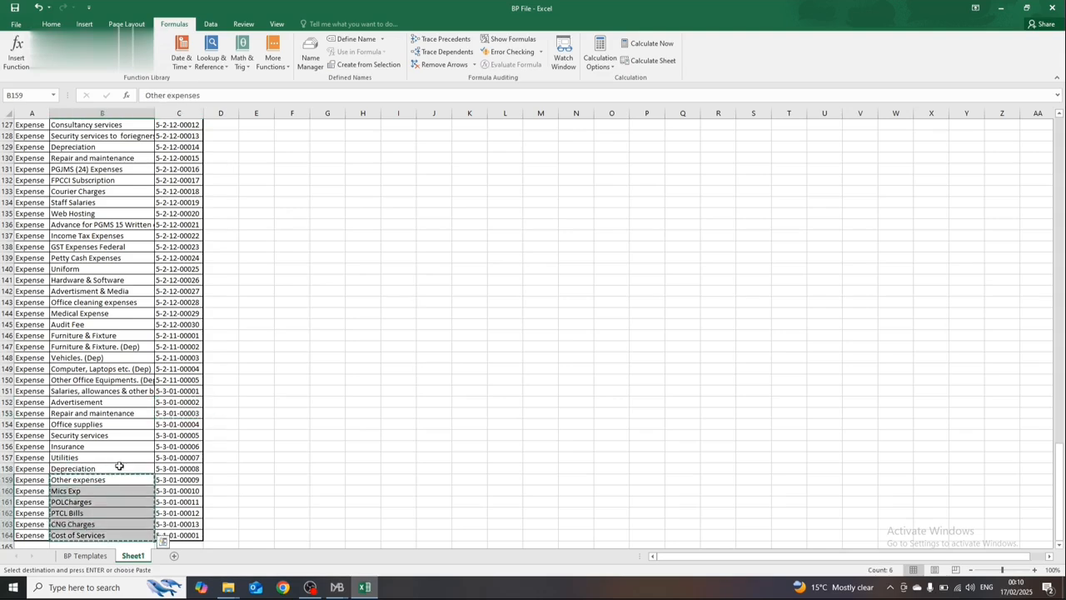
{"action": "left_click", "coordinate": [100, 555]}
{"action": "left_click", "coordinate": [151, 136]}
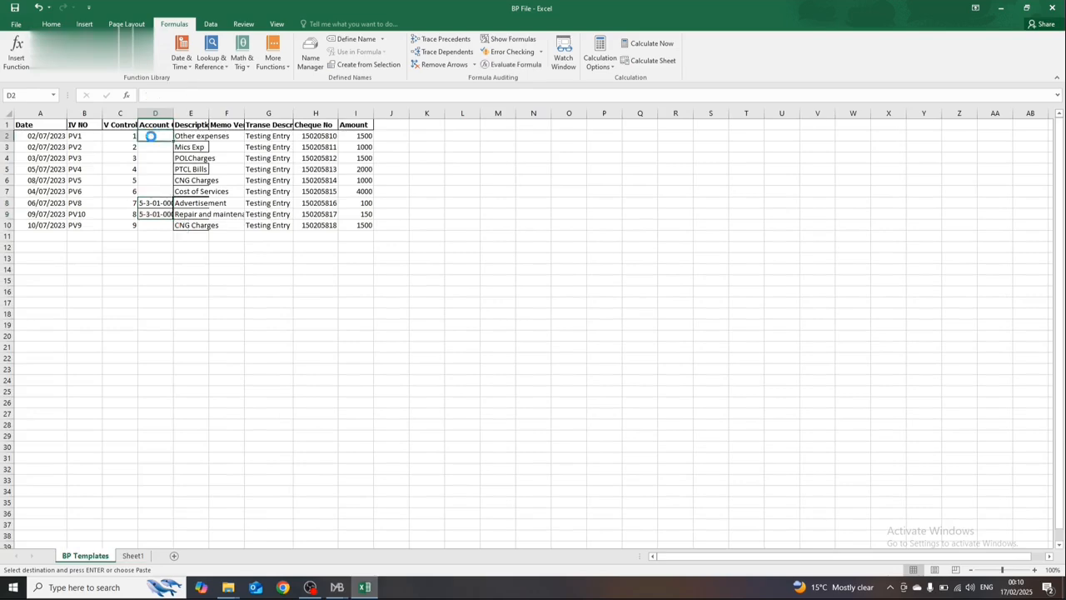
{"action": "key", "text": "ctrl+v"}
{"action": "key", "text": "Down"}
{"action": "key", "text": "Down"}
{"action": "key", "text": "Down"}
{"action": "key", "text": "ctrl+z"}
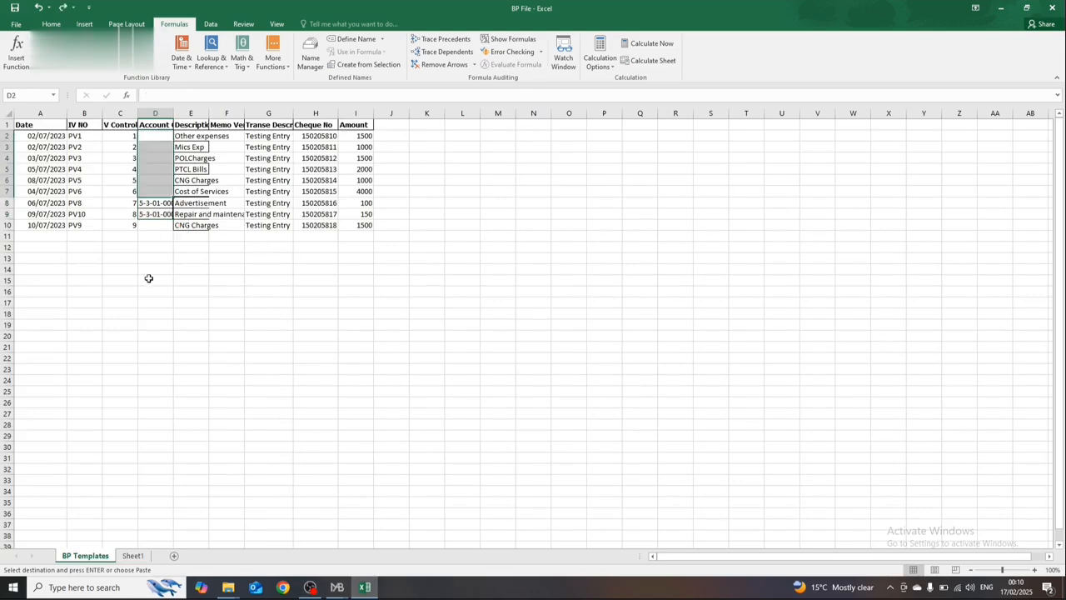
Step: Copy the account codes C159:C164, Other expenses to Cost of Services, from Sheet1 into D2:D7 of BP Templates
{"action": "left_click", "coordinate": [132, 555]}
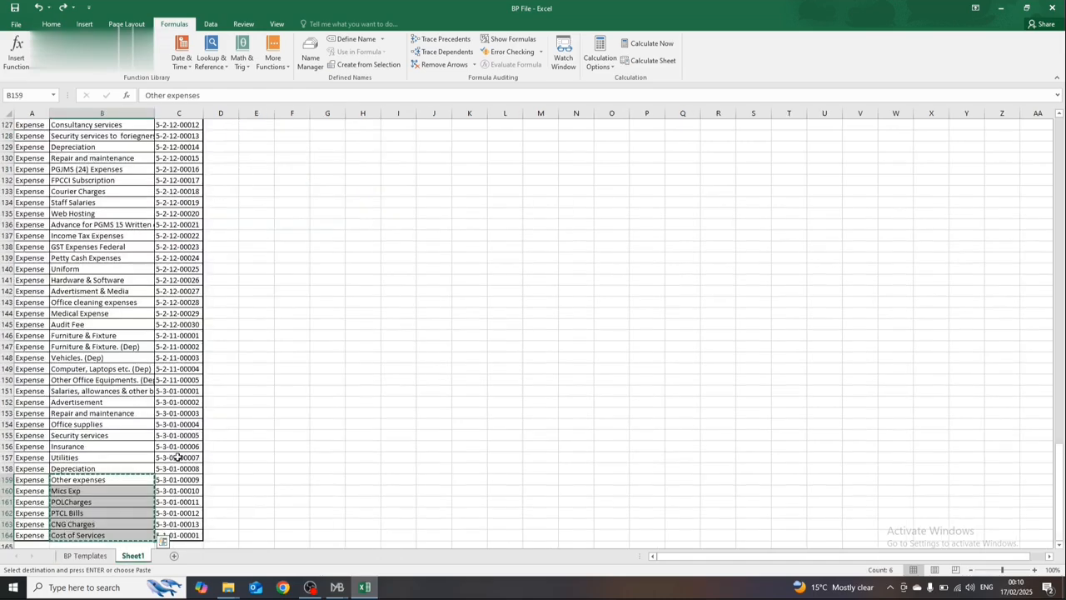
{"action": "left_click_drag", "start_coordinate": [178, 480], "coordinate": [177, 536]}
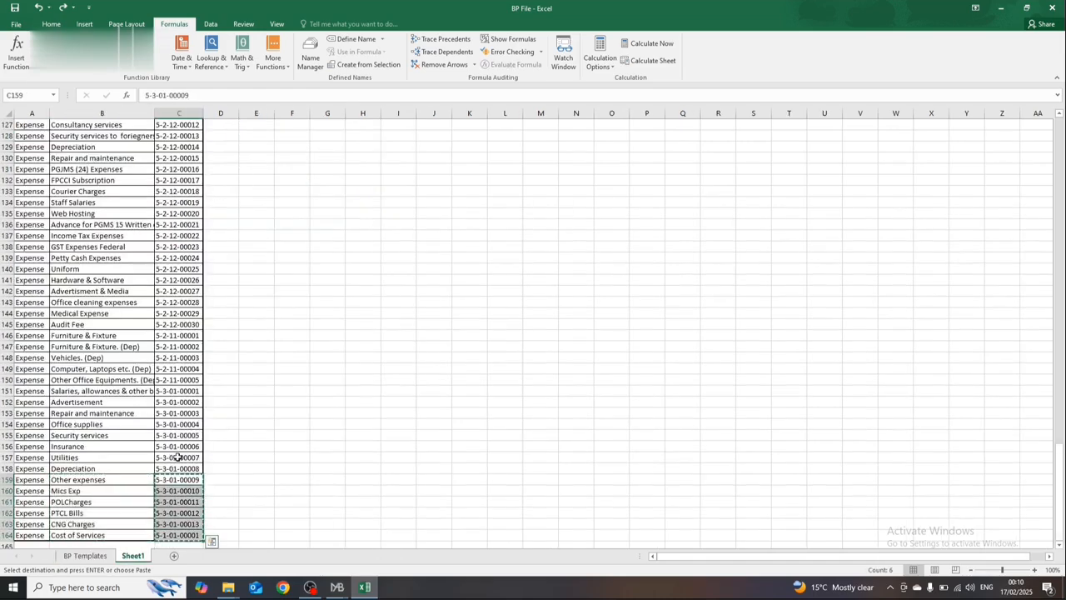
{"action": "left_click", "coordinate": [92, 556]}
{"action": "key", "text": "ctrl+v"}
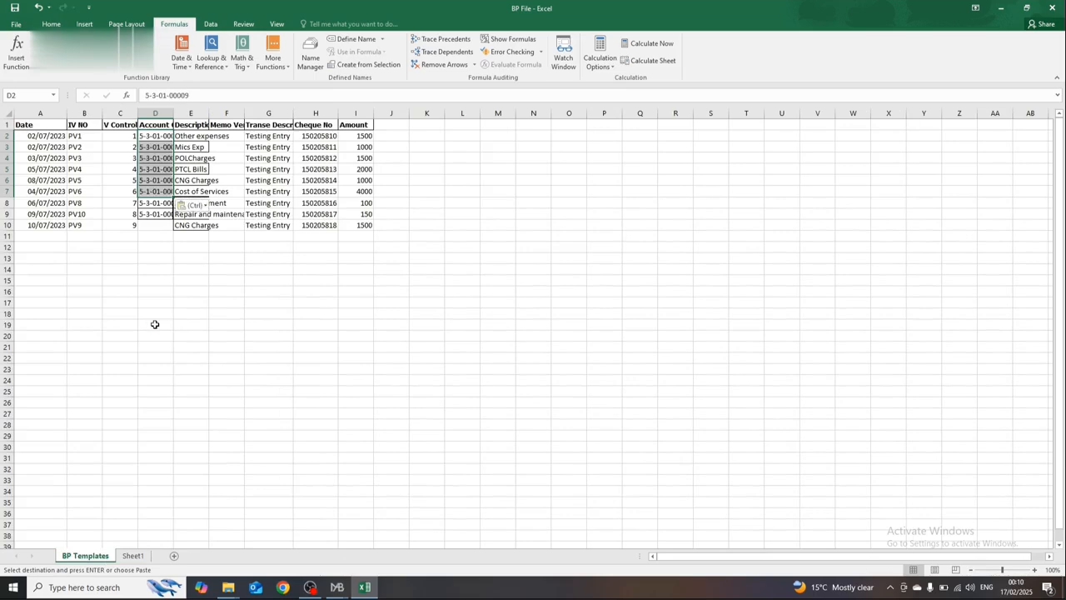
Step: Copy the CNG Charges account code 5-3-01-00013 from D6 into D10
{"action": "key", "text": "Down"}
{"action": "key", "text": "Down"}
{"action": "key", "text": "Down"}
{"action": "key", "text": "Down"}
{"action": "key", "text": "Down"}
{"action": "key", "text": "Down"}
{"action": "key", "text": "Down"}
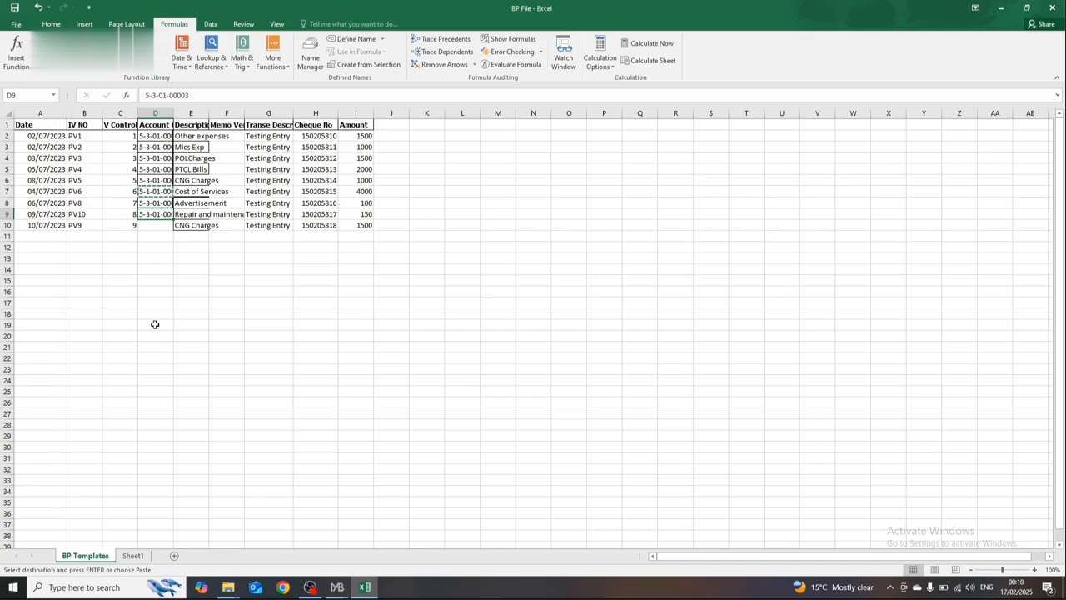
{"action": "key", "text": "Down"}
{"action": "key", "text": "Down"}
{"action": "key", "text": "Up"}
{"action": "key", "text": "Up"}
{"action": "key", "text": "Up"}
{"action": "key", "text": "Up"}
{"action": "key", "text": "Up"}
{"action": "key", "text": "Down"}
{"action": "key", "text": "Down"}
{"action": "key", "text": "Down"}
{"action": "key", "text": "Down"}
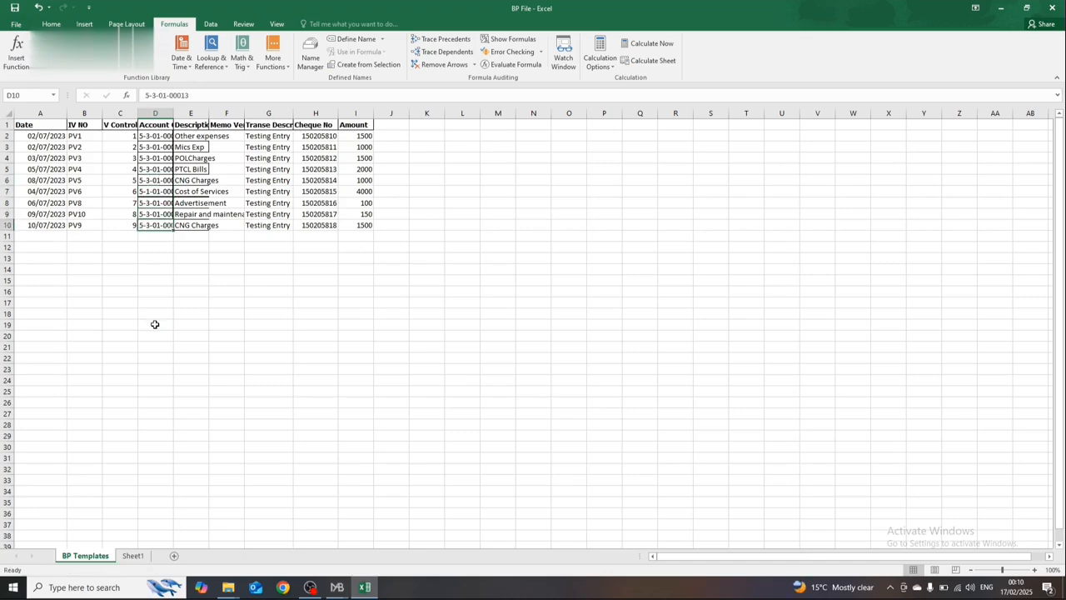
{"action": "key", "text": "Return"}
Step: Check Sheet1, return to the BP Templates sheet and close BP File
{"action": "key", "text": "Right"}
{"action": "key", "text": "ctrl+Up"}
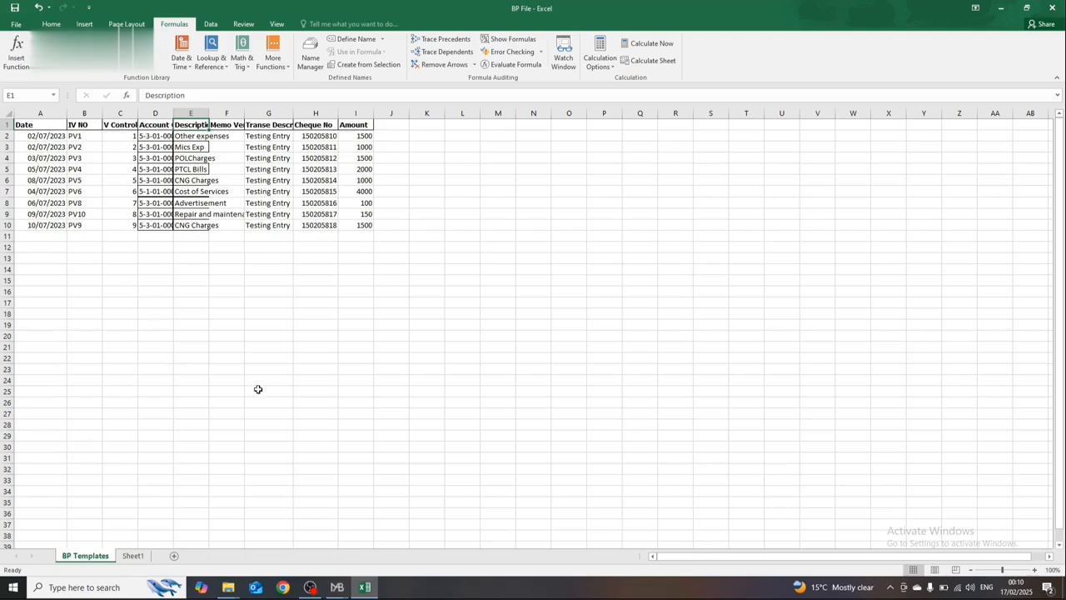
{"action": "left_click", "coordinate": [787, 113]}
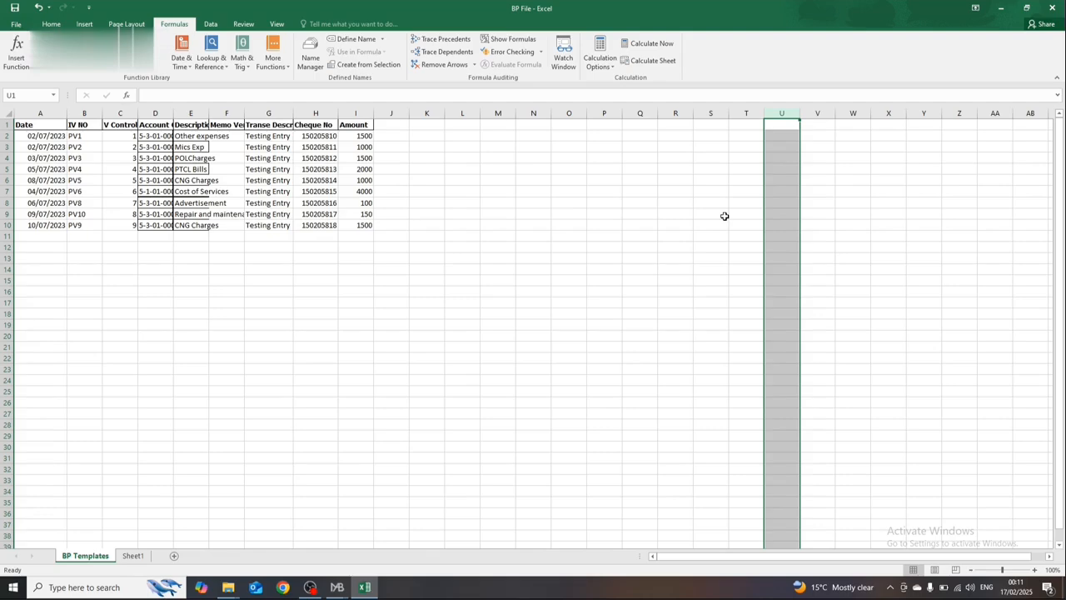
{"action": "left_click", "coordinate": [146, 556]}
{"action": "left_click", "coordinate": [85, 555]}
{"action": "left_click", "coordinate": [1052, 7]}
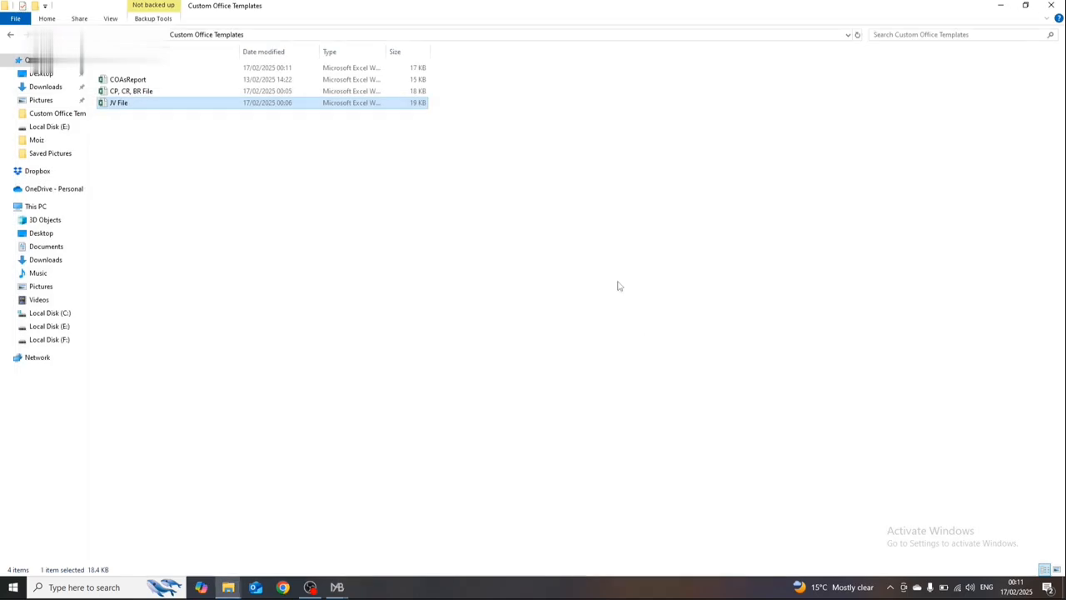
Step: Start Excel and create a blank workbook
{"action": "left_click", "coordinate": [104, 588]}
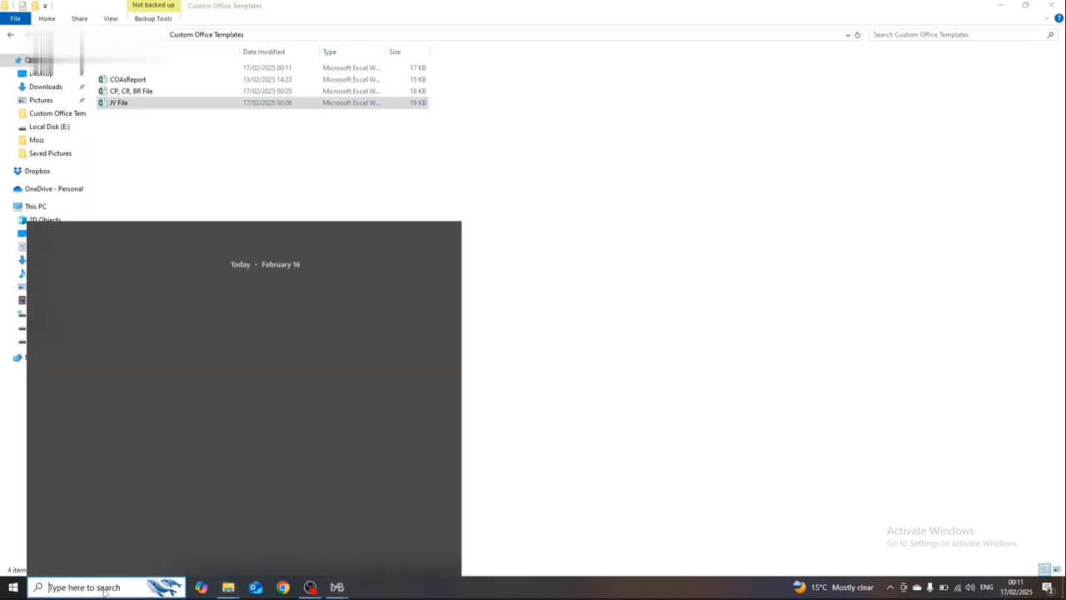
{"action": "type", "text": "ex"}
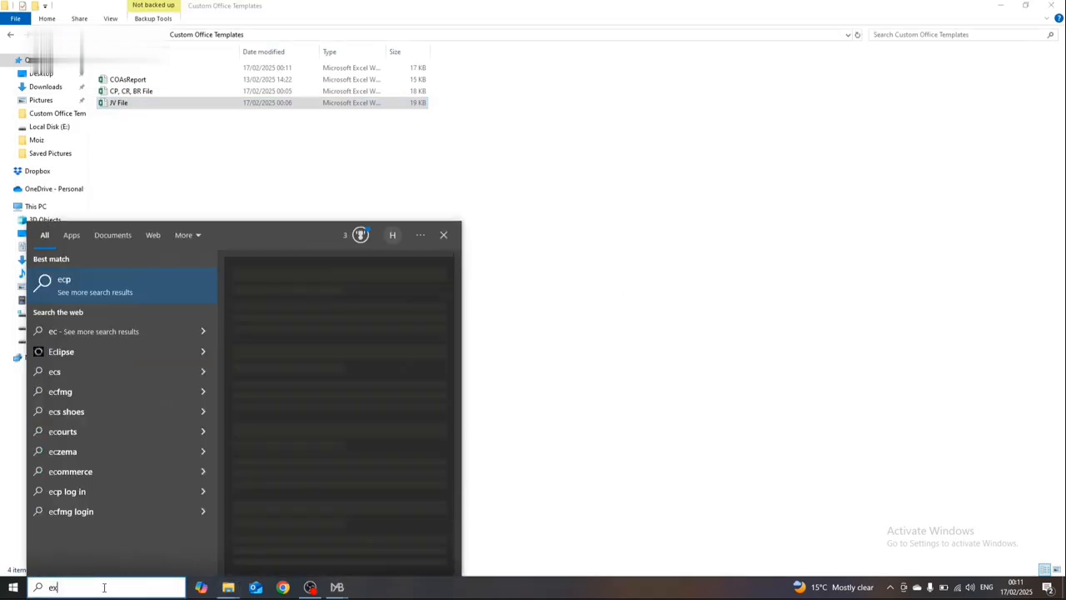
{"action": "key", "text": "Return"}
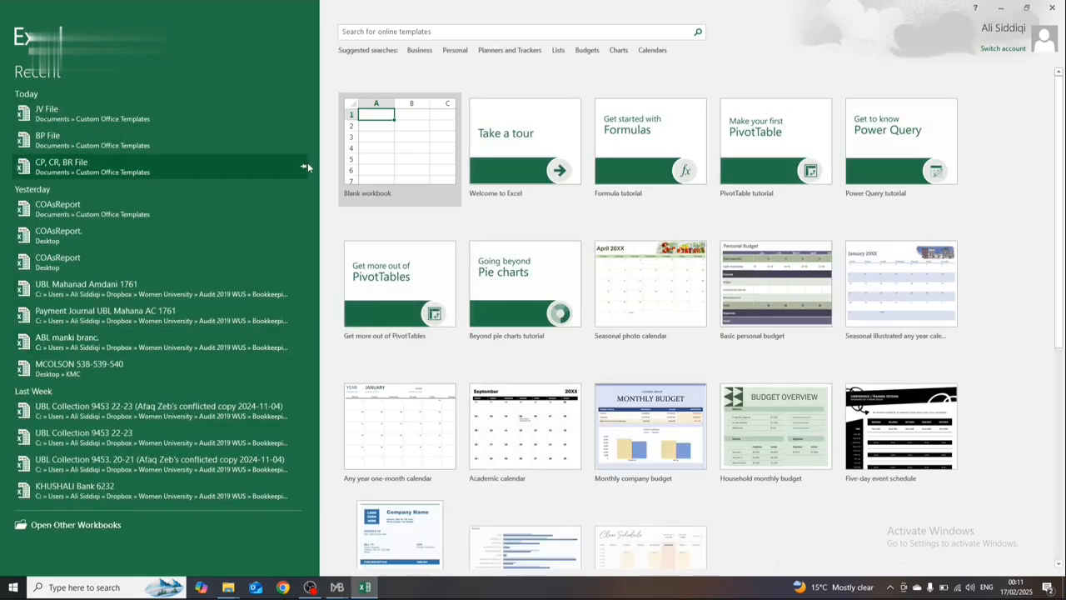
{"action": "left_click", "coordinate": [436, 106]}
Step: Save the new workbook in the Documents folder under the name Upload
{"action": "key", "text": "ctrl+s"}
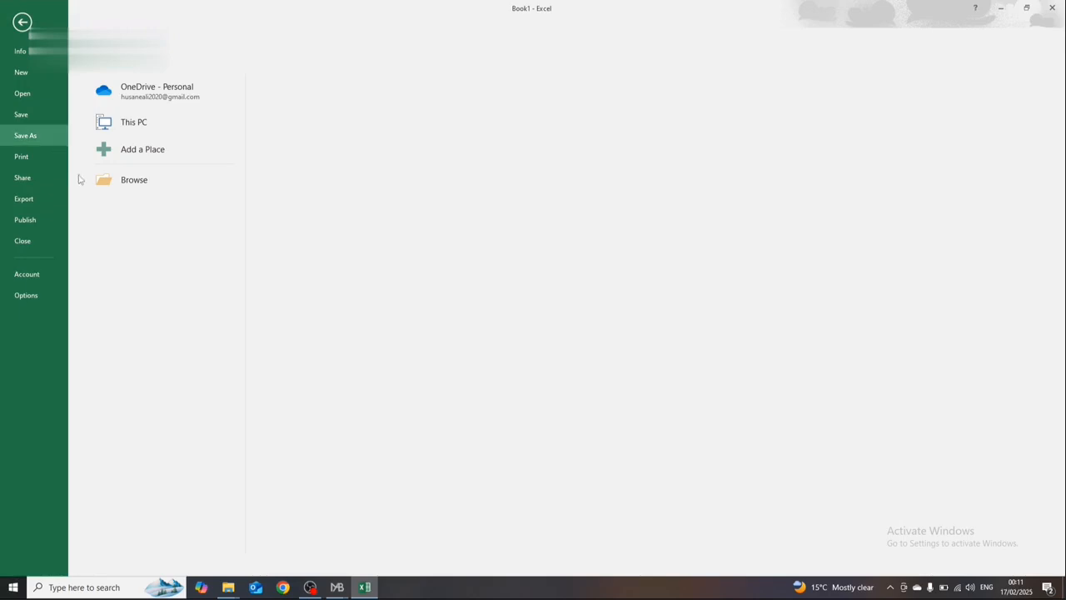
{"action": "left_click", "coordinate": [140, 159]}
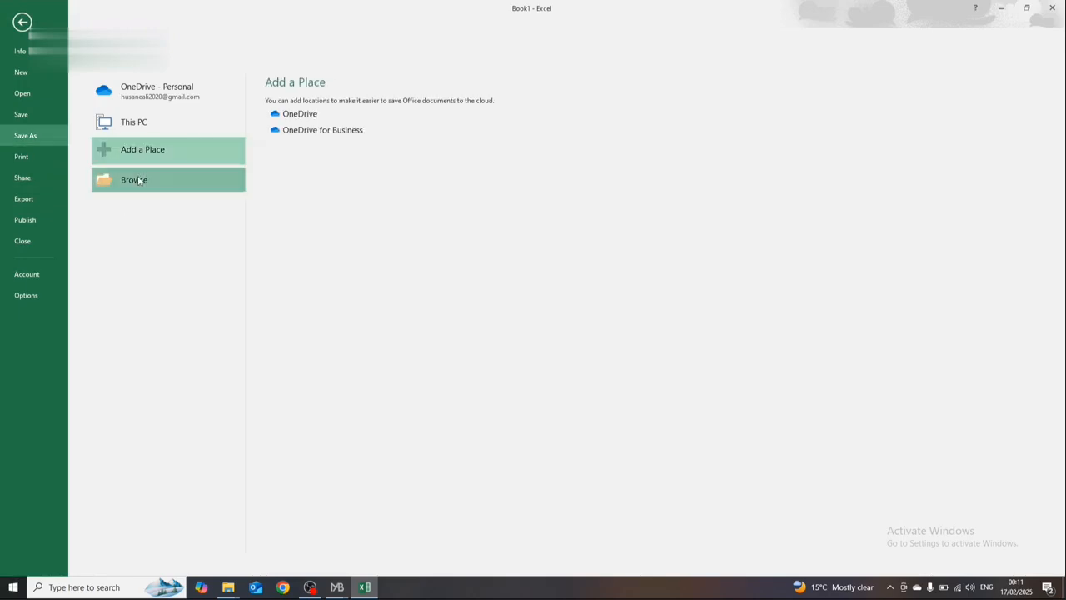
{"action": "left_click", "coordinate": [140, 178]}
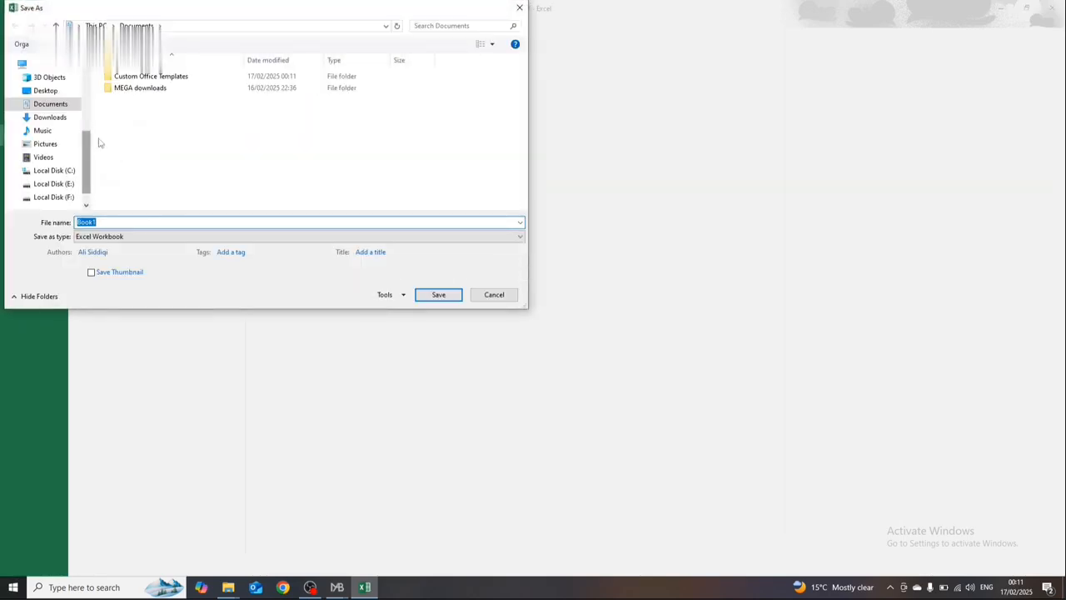
{"action": "double_click", "coordinate": [131, 221]}
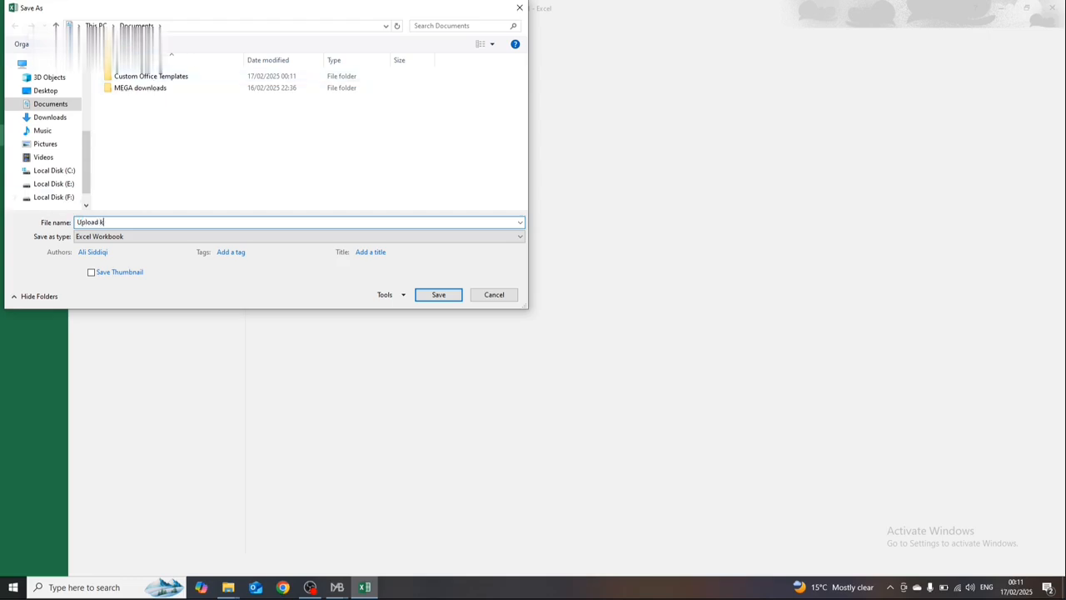
{"action": "key", "text": "Return"}
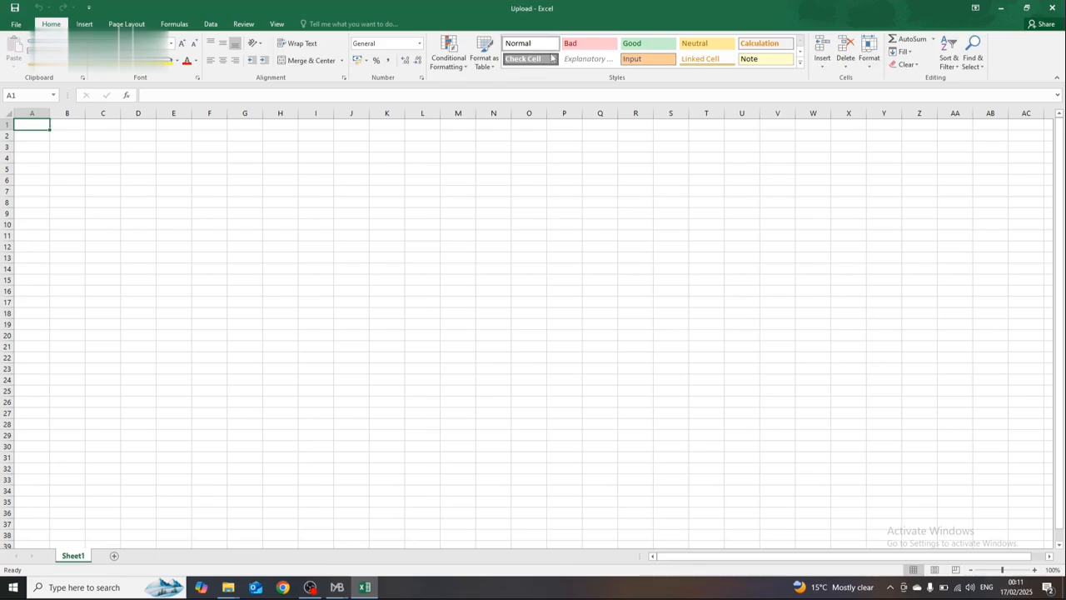
{"action": "key", "text": "alt+Tab"}
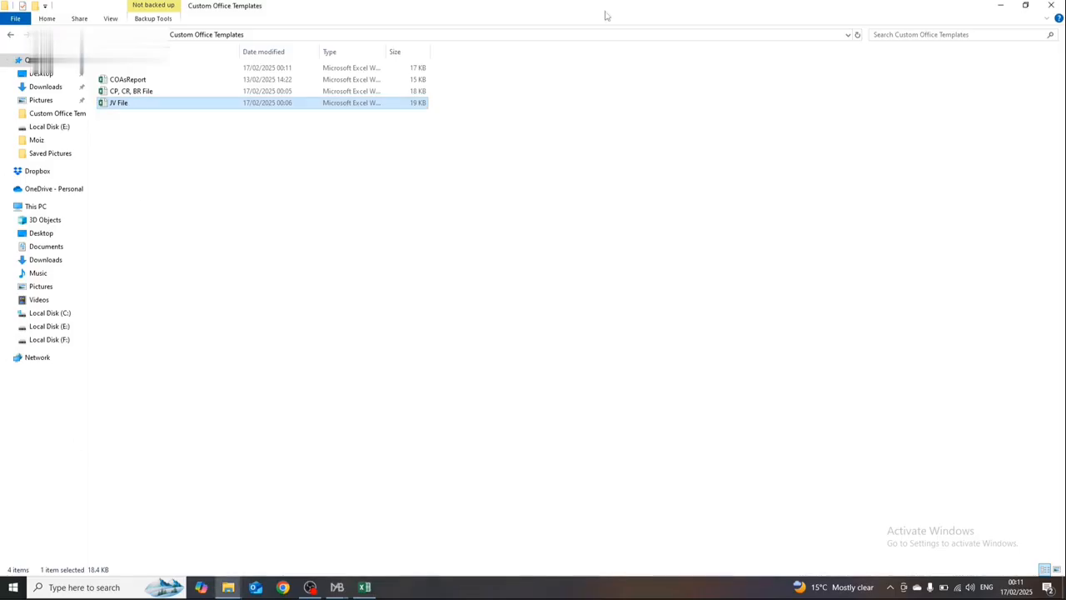
{"action": "key", "text": "alt+Tab"}
{"action": "key", "text": "alt+Tab"}
{"action": "key", "text": "alt+Tab"}
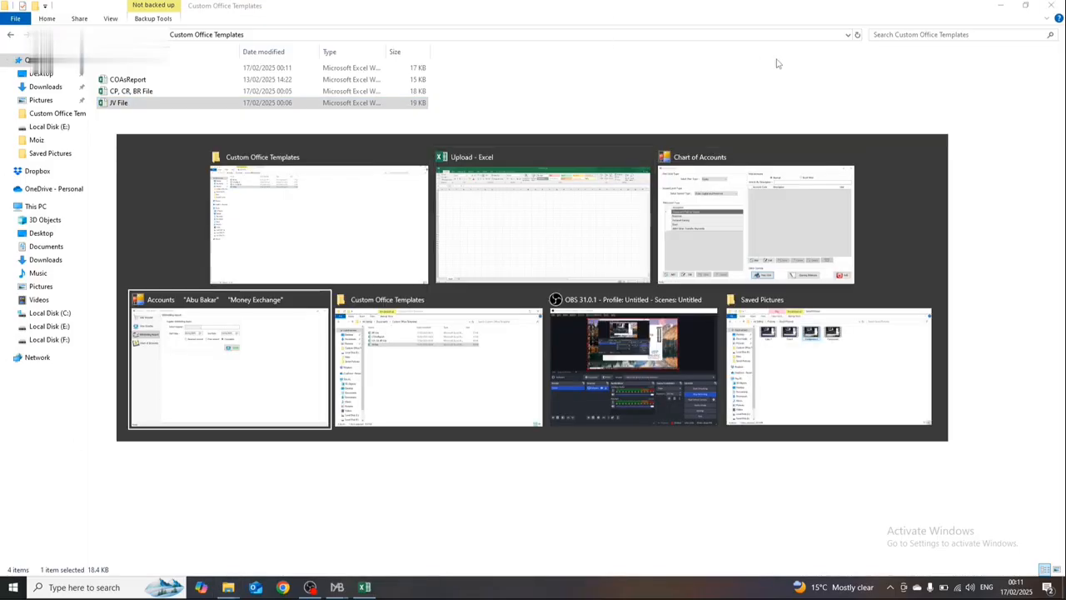
{"action": "key", "text": "alt+Tab"}
{"action": "key", "text": "alt+Up"}
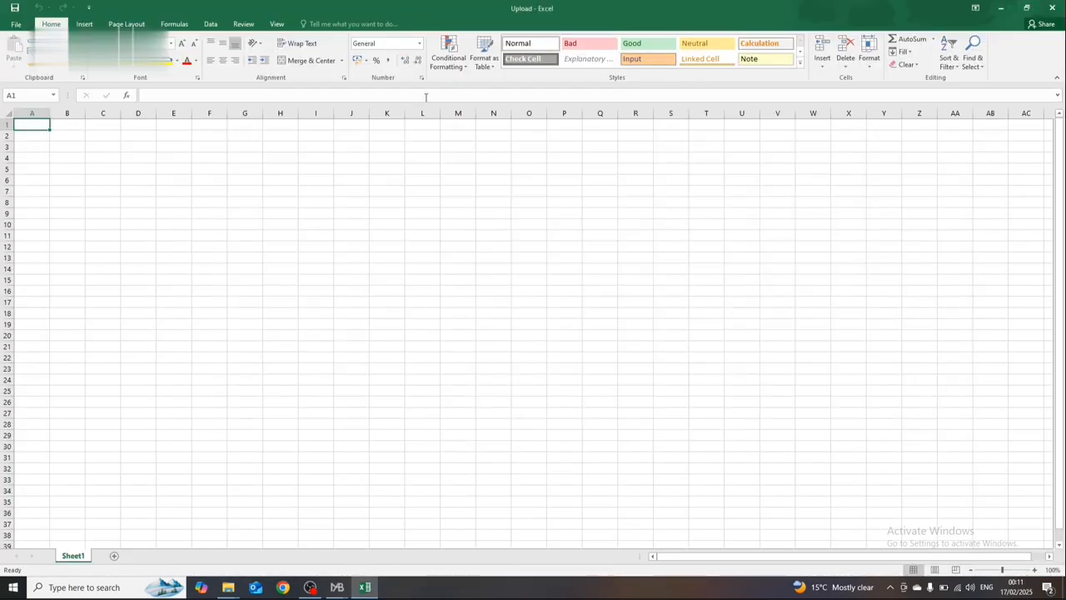
{"action": "key", "text": "alt+Tab"}
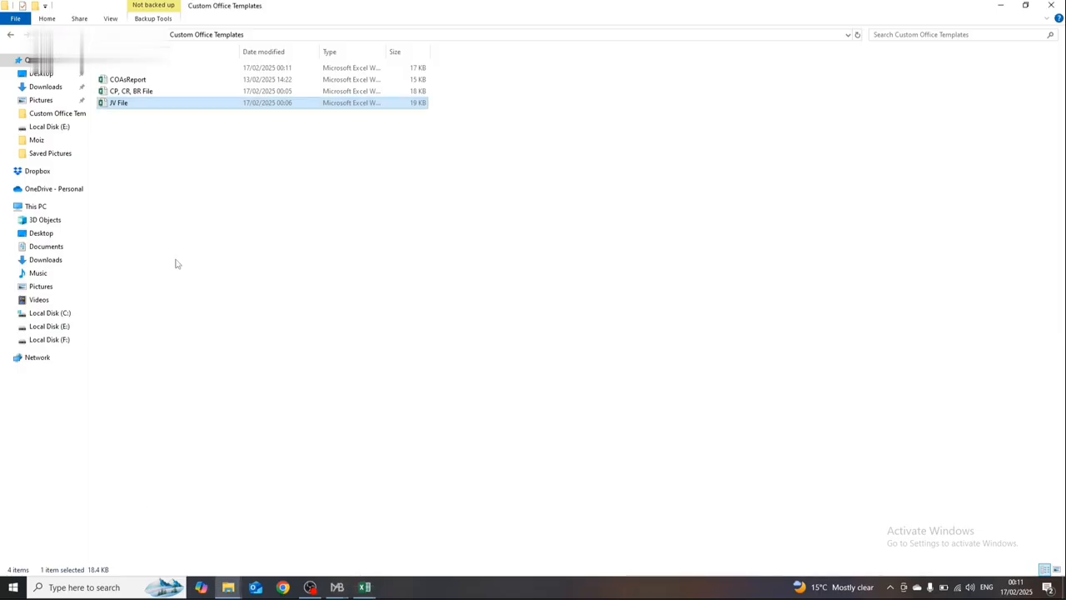
{"action": "key", "text": "alt+Tab"}
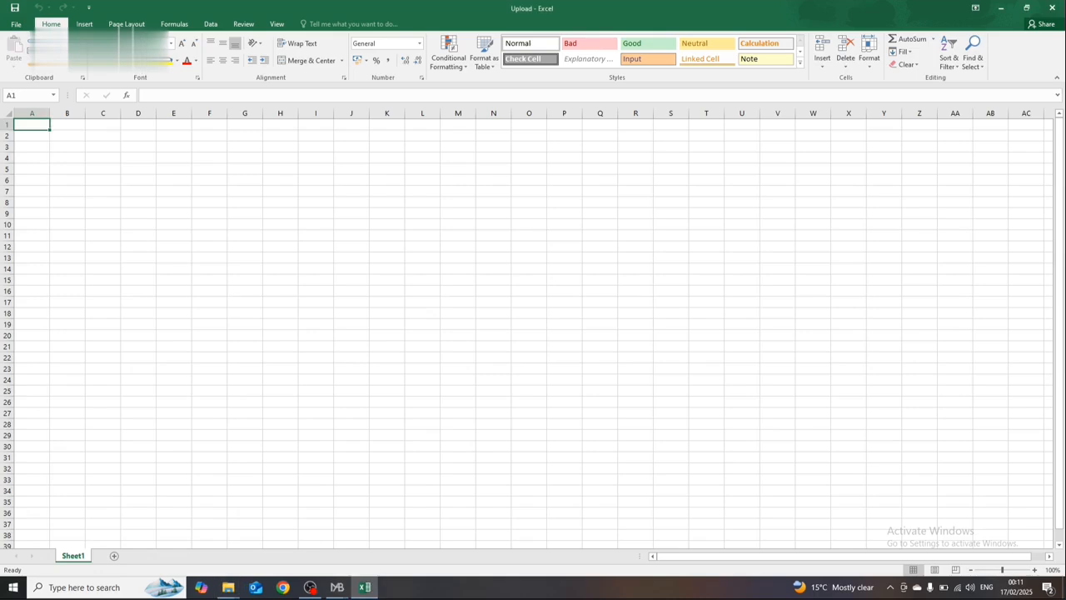
Step: Open BP File, copy the entire BP Templates sheet and paste it into Sheet1 of the Upload workbook at A1
{"action": "key", "text": "alt+Tab"}
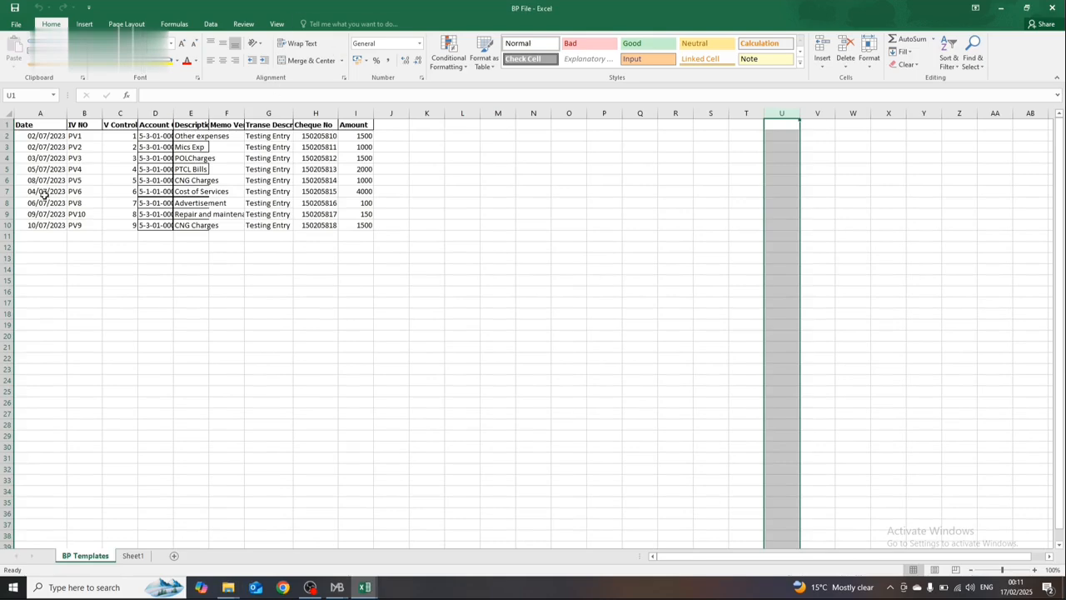
{"action": "left_click_drag", "start_coordinate": [44, 193], "coordinate": [42, 184]}
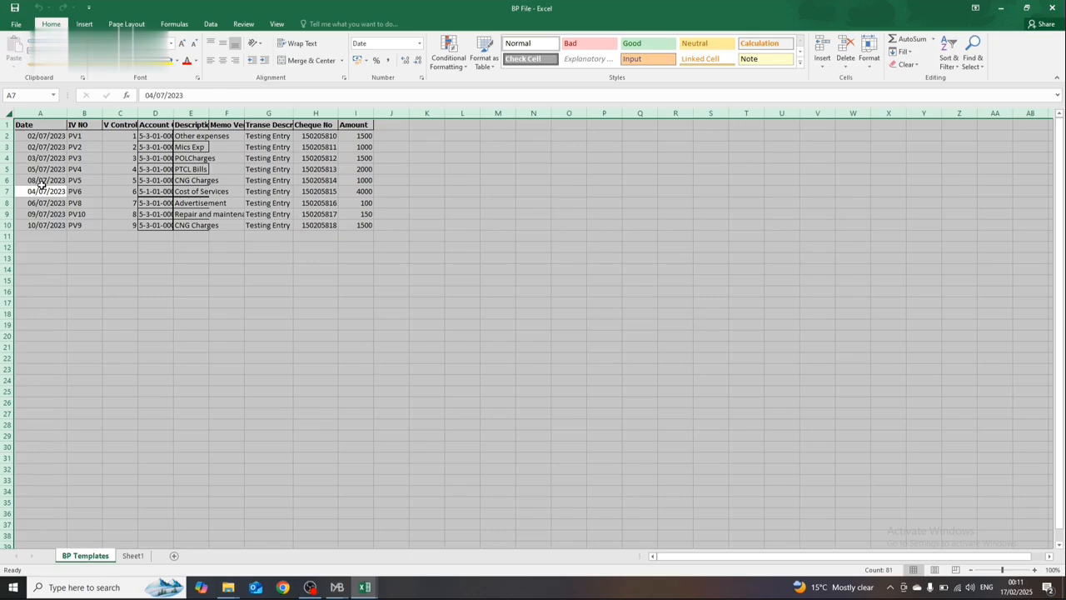
{"action": "key", "text": "ctrl+c"}
{"action": "key", "text": "alt+Tab"}
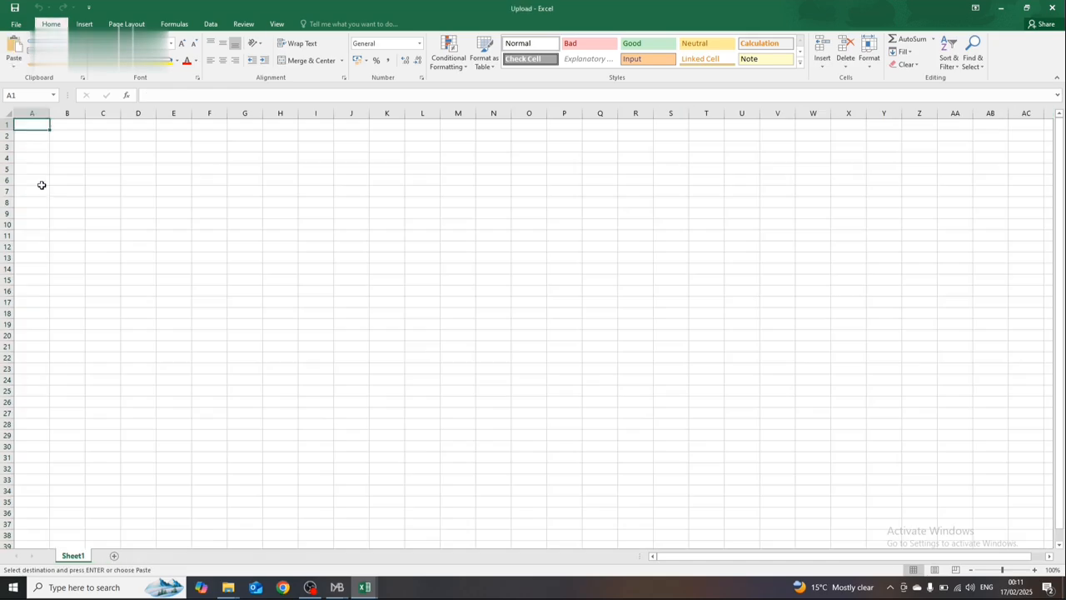
{"action": "key", "text": "ctrl+v"}
Step: Apply all borders to the pasted voucher rows A2:I10 on Sheet1 of the Upload workbook
{"action": "key", "text": "Down"}
{"action": "key", "text": "shift+Right"}
{"action": "key", "text": "shift+Right"}
{"action": "key", "text": "shift+Right"}
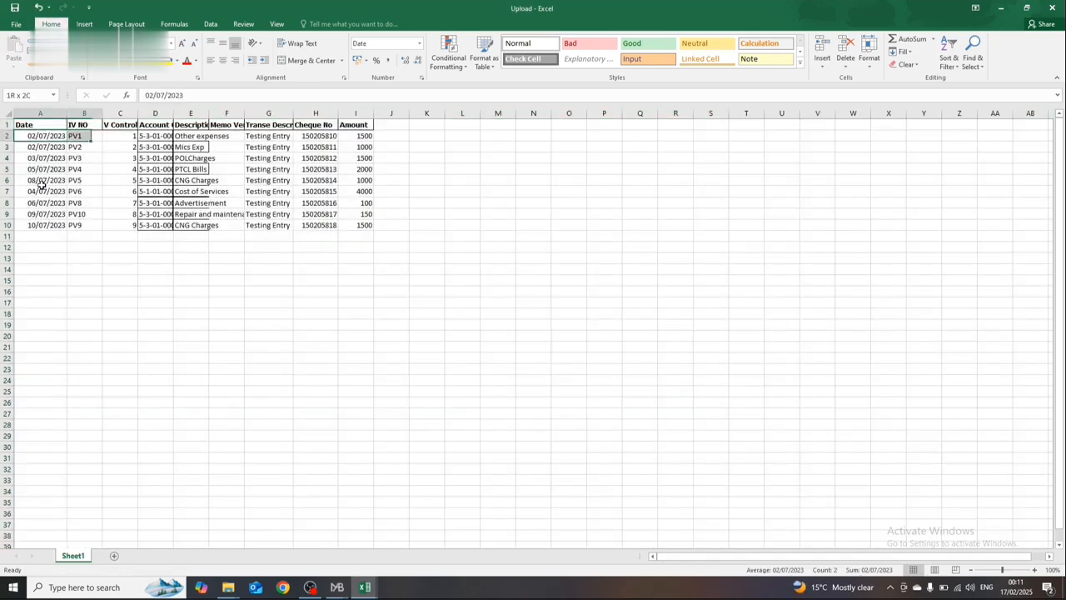
{"action": "key", "text": "shift+Right"}
{"action": "key", "text": "shift+Right"}
{"action": "key", "text": "shift+Right"}
{"action": "key", "text": "shift+Right"}
{"action": "key", "text": "shift+Down"}
{"action": "key", "text": "shift+Down"}
{"action": "key", "text": "shift+Down"}
{"action": "key", "text": "shift+Down"}
{"action": "key", "text": "shift+Down"}
{"action": "key", "text": "shift+Down"}
{"action": "key", "text": "shift+Down"}
{"action": "key", "text": "shift+Right"}
{"action": "key", "text": "shift+Down"}
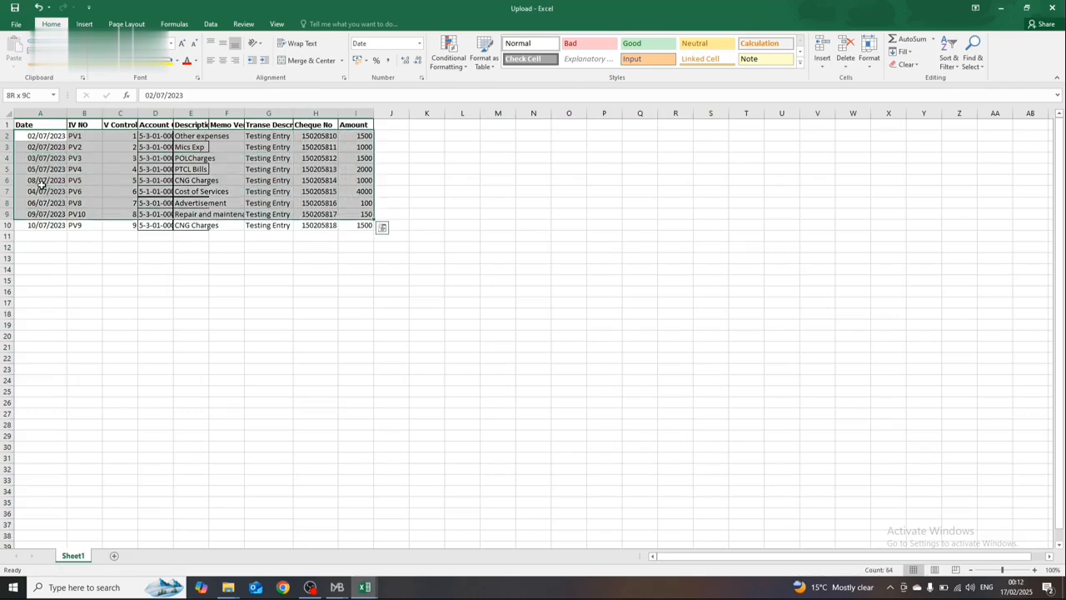
{"action": "key", "text": "Escape"}
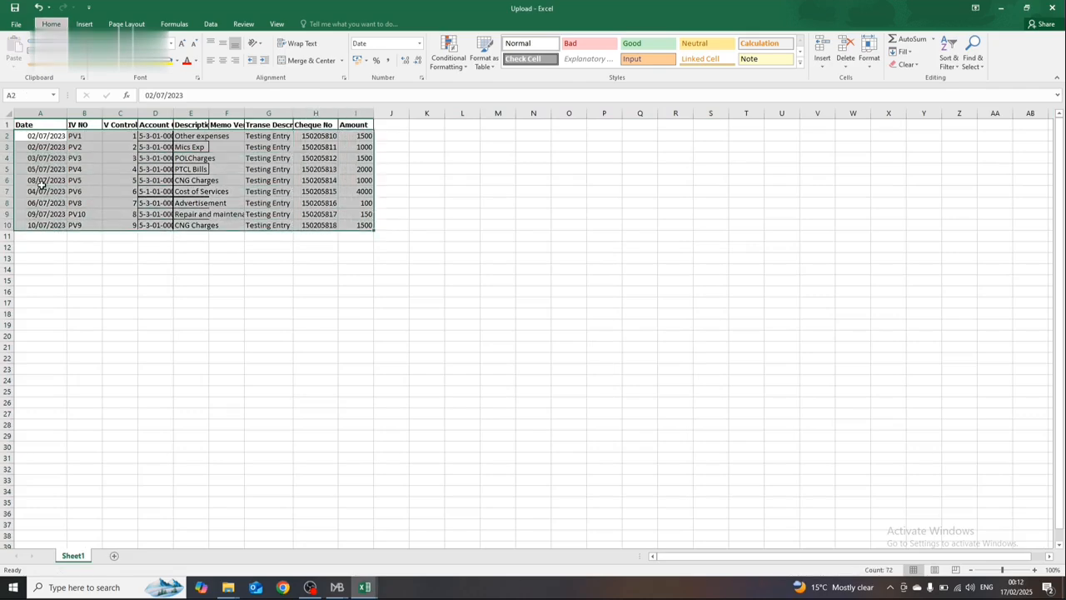
{"action": "key", "text": "alt+h"}
{"action": "key", "text": "b"}
{"action": "key", "text": "a"}
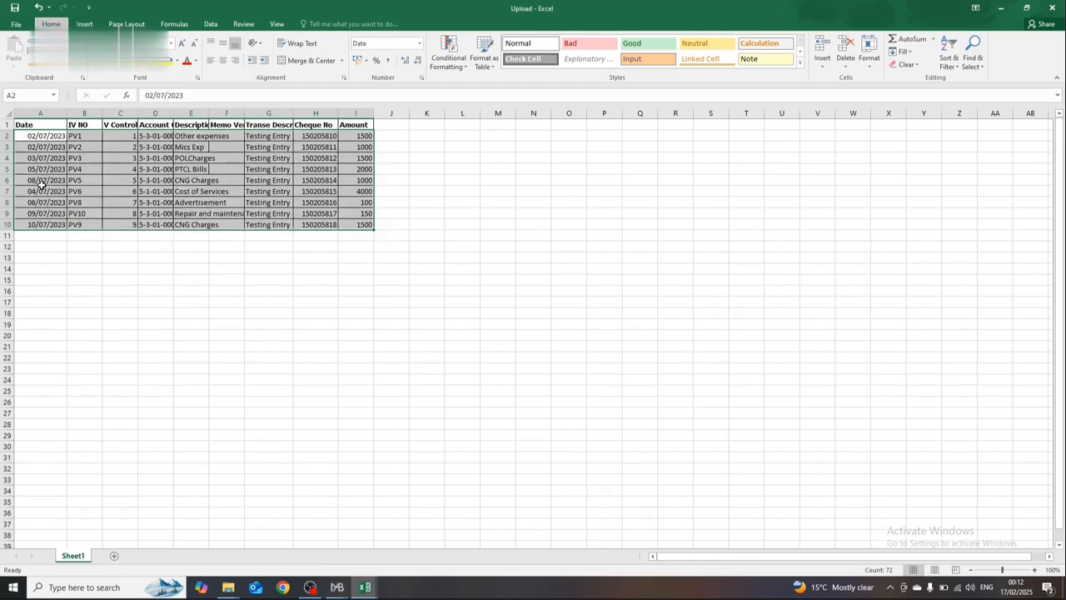
{"action": "key", "text": "alt+h"}
{"action": "key", "text": "b"}
{"action": "key", "text": "a"}
{"action": "key", "text": "alt"}
{"action": "left_click", "coordinate": [155, 302]}
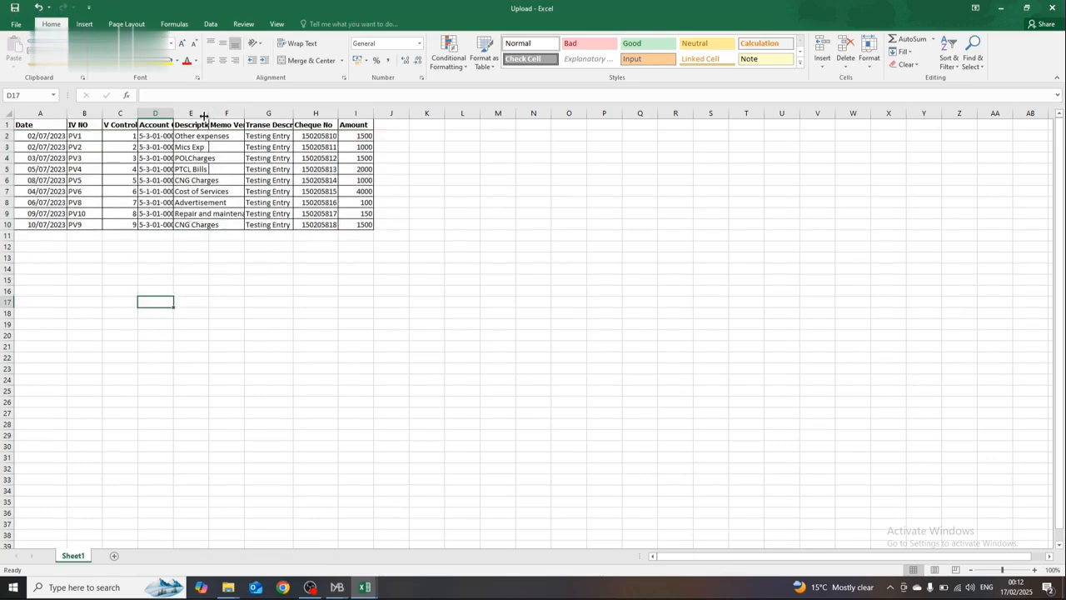
Step: Autofit the Description and Account Codes columns and close the Upload workbook
{"action": "double_click", "coordinate": [204, 116]}
{"action": "double_click", "coordinate": [173, 113]}
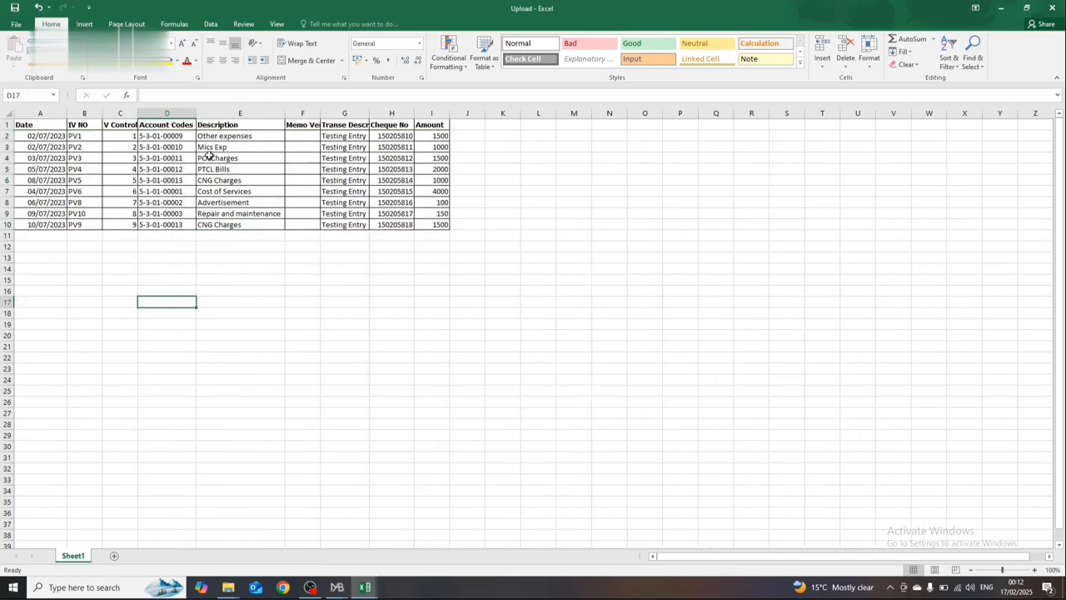
{"action": "left_click", "coordinate": [218, 168]}
{"action": "left_click", "coordinate": [132, 156]}
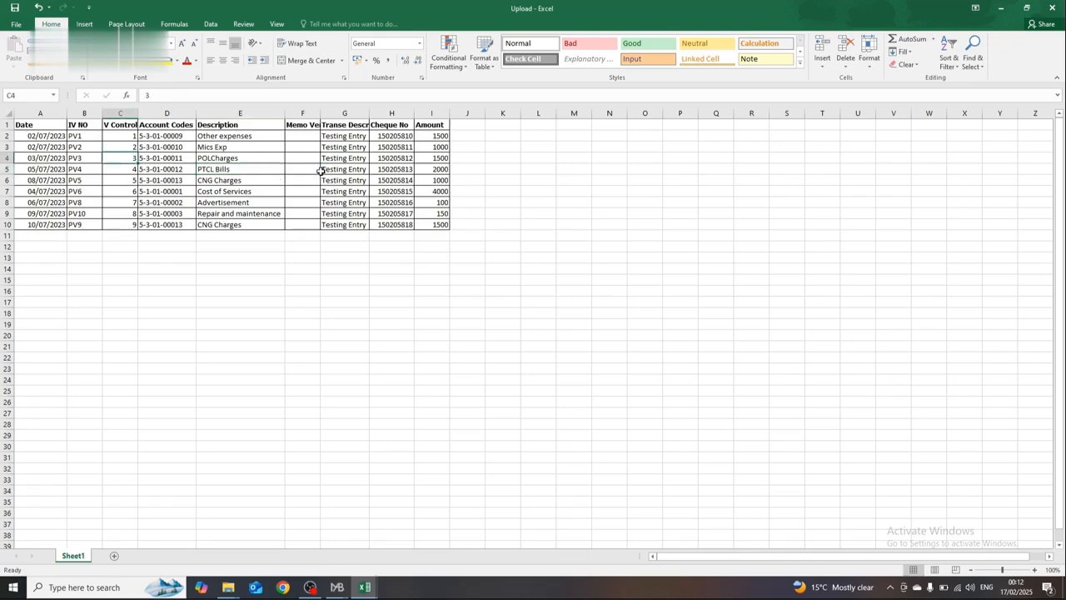
{"action": "left_click", "coordinate": [1052, 8]}
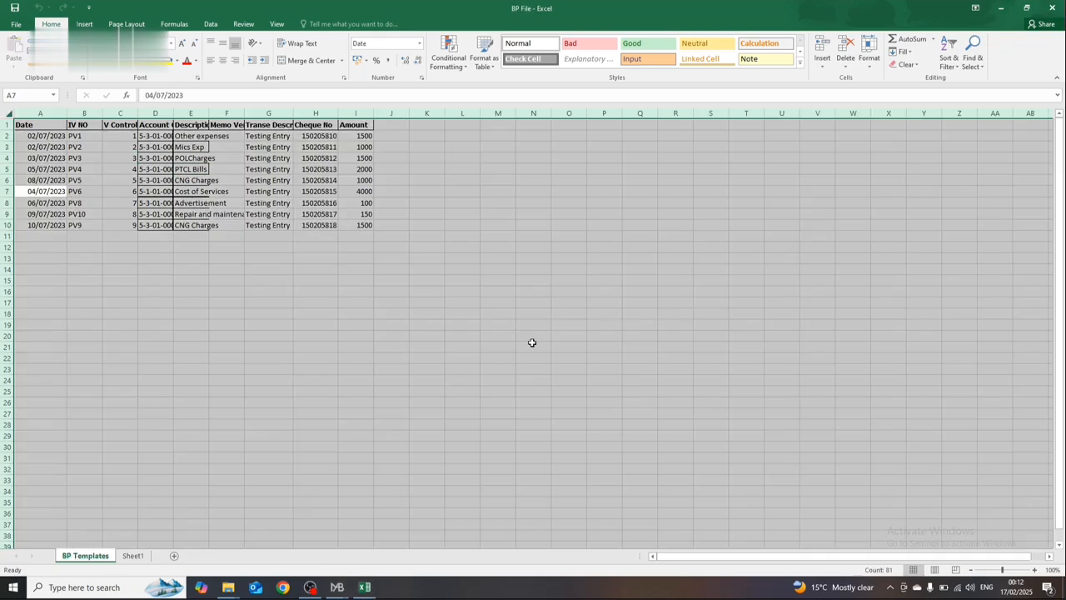
Step: Switch to the Accounts program, close Chart of Accounts and prepare a new batch-wise Bank Payment voucher
{"action": "key", "text": "alt+Tab"}
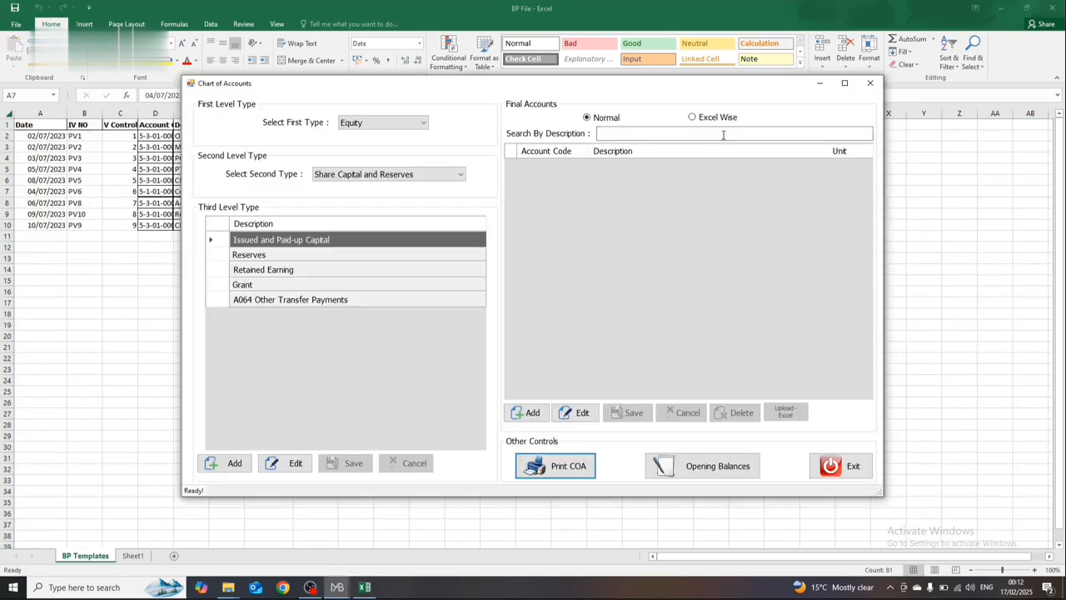
{"action": "left_click", "coordinate": [872, 83]}
{"action": "left_click", "coordinate": [208, 110]}
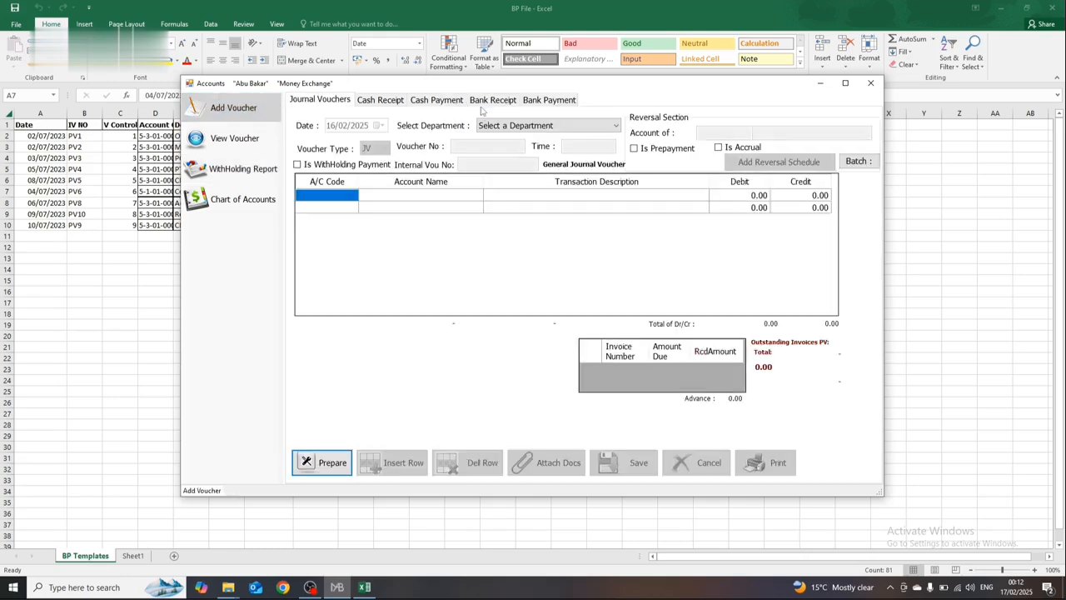
{"action": "left_click", "coordinate": [549, 100]}
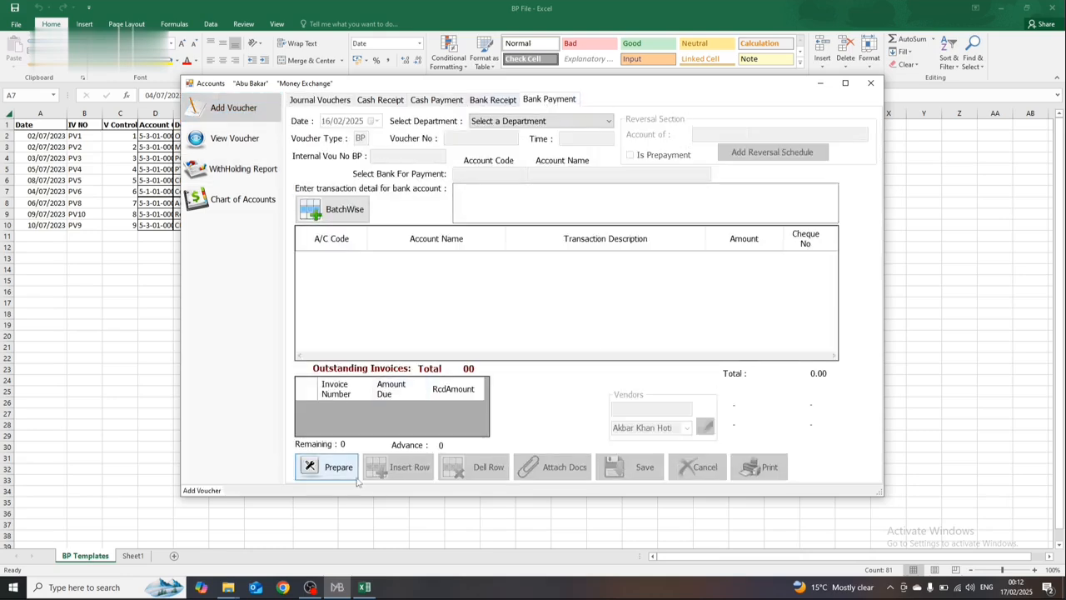
{"action": "left_click", "coordinate": [340, 468]}
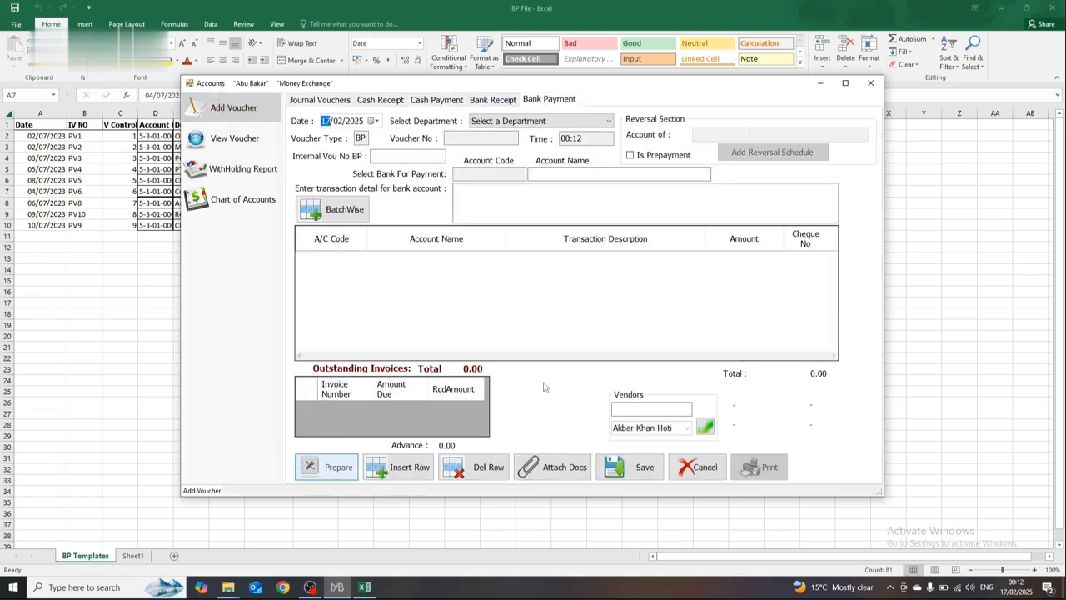
{"action": "left_click", "coordinate": [349, 215]}
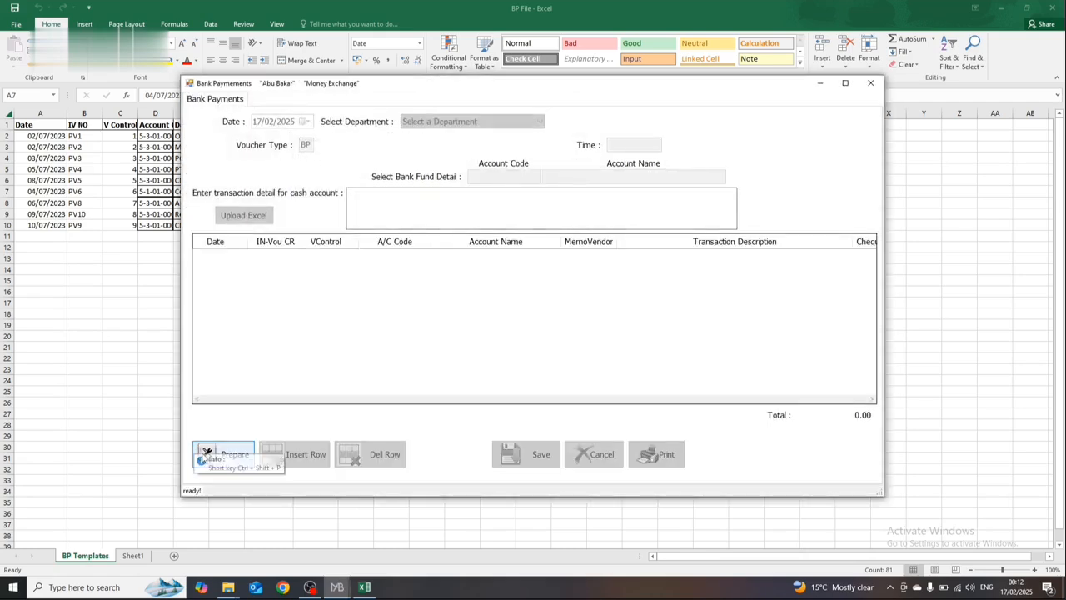
{"action": "left_click", "coordinate": [206, 454]}
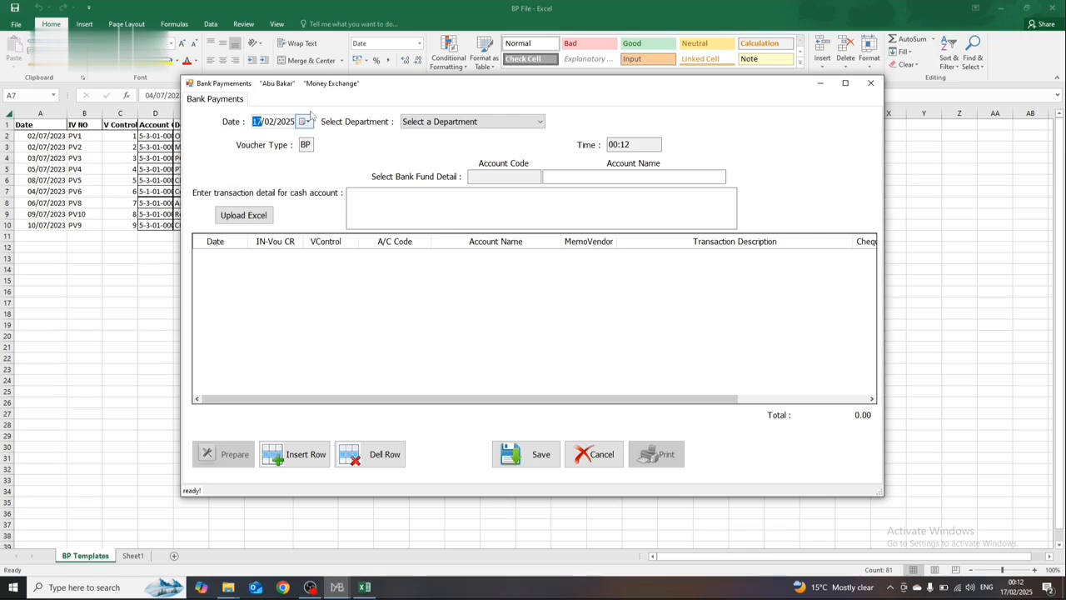
Step: Set the batch bank payment's date to 31/07/2023
{"action": "left_click", "coordinate": [293, 122]}
{"action": "key", "text": "Left"}
{"action": "key", "text": "Left"}
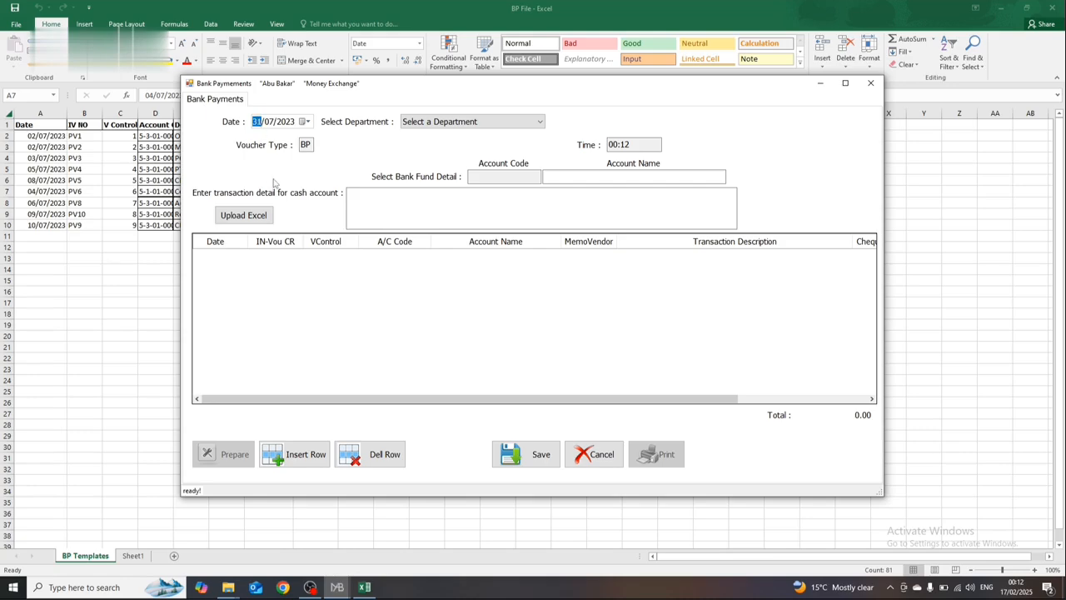
Step: Upload the Excel file Upload from the Documents folder into the batch bank payment
{"action": "left_click", "coordinate": [259, 215]}
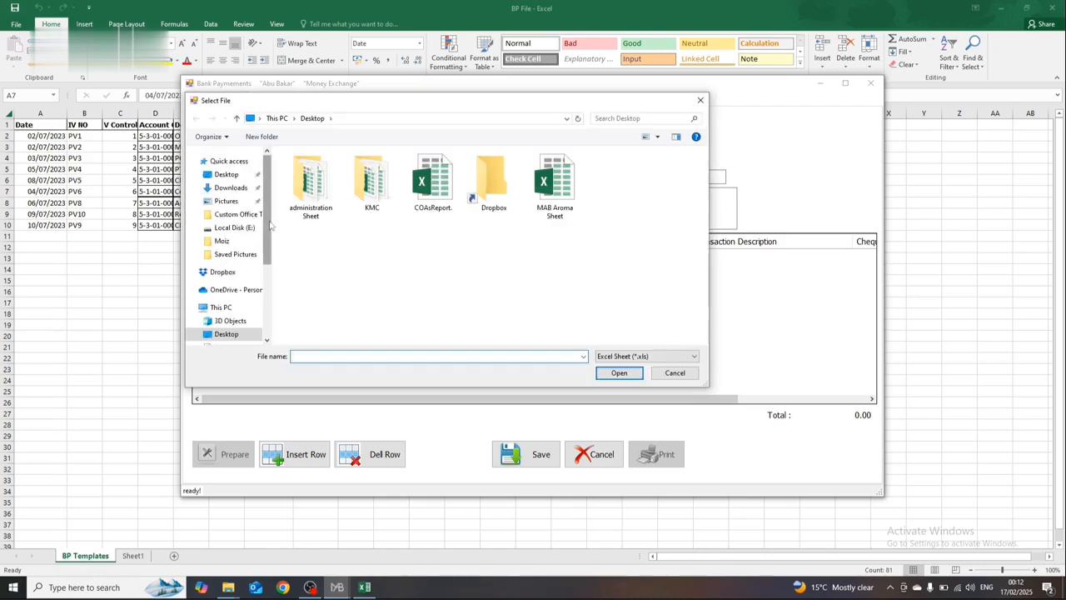
{"action": "scroll", "coordinate": [242, 208], "scroll_direction": "down", "scroll_amount": 3}
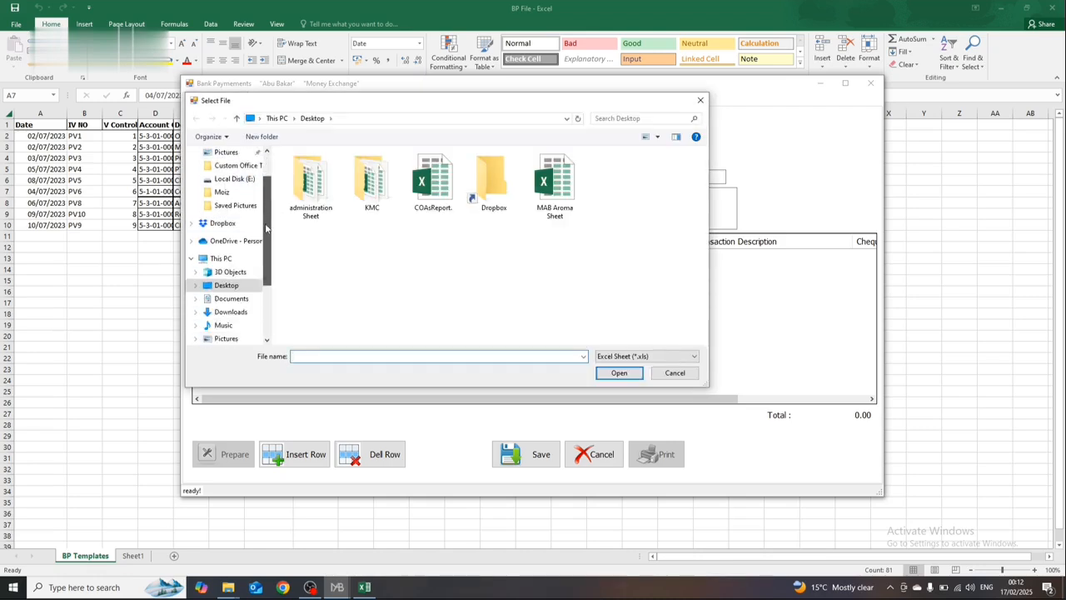
{"action": "left_click", "coordinate": [232, 214]}
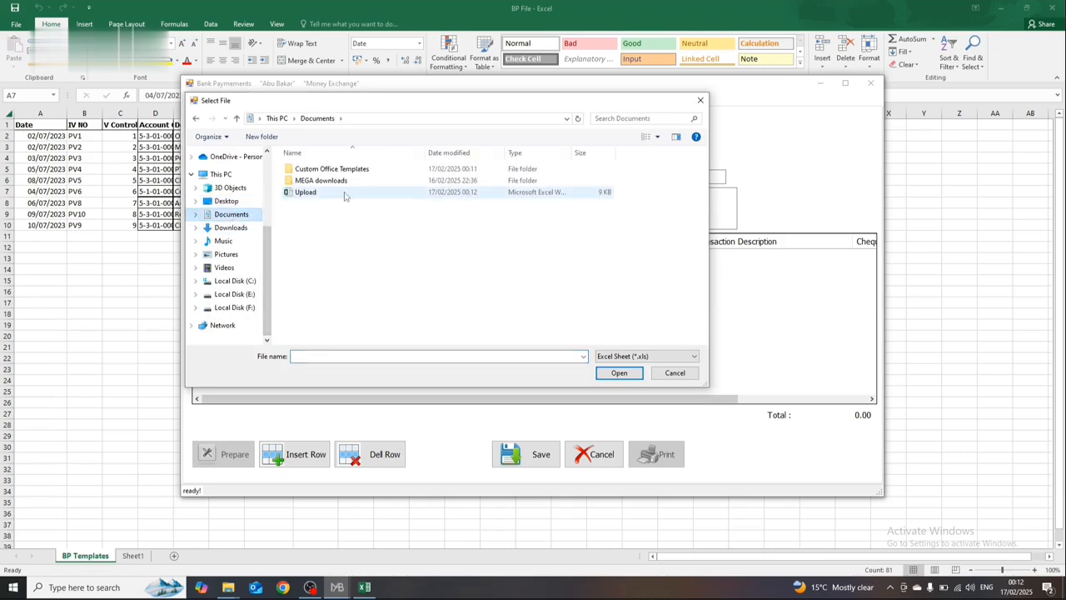
{"action": "left_click", "coordinate": [348, 194]}
{"action": "left_click", "coordinate": [619, 372]}
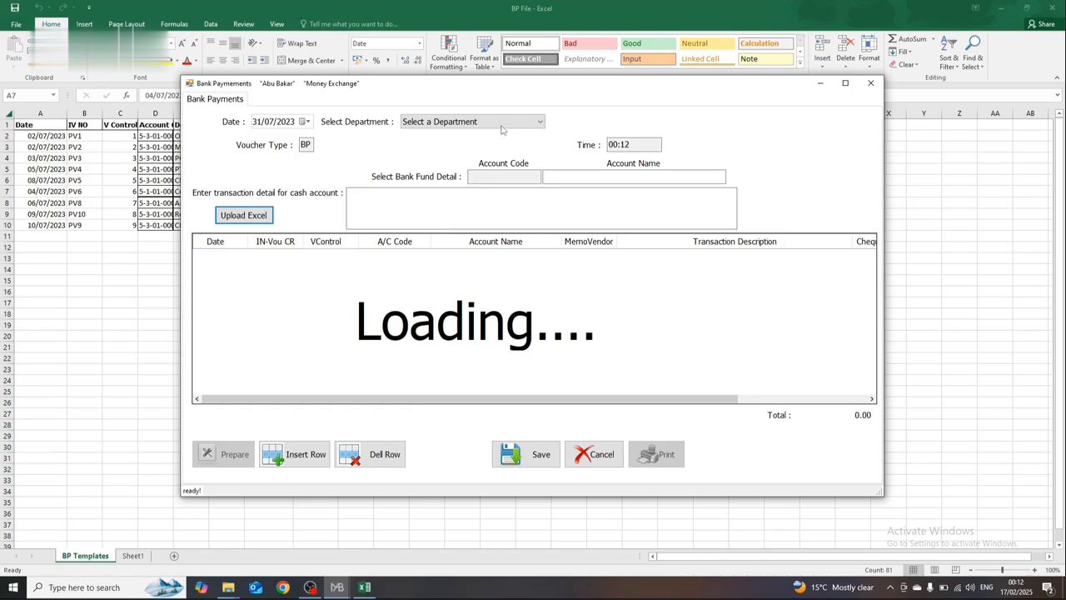
Step: Set the department to Head Office, choose the HBL bank account as bank fund and enter the transaction detail Testing ENtry
{"action": "left_click", "coordinate": [501, 126]}
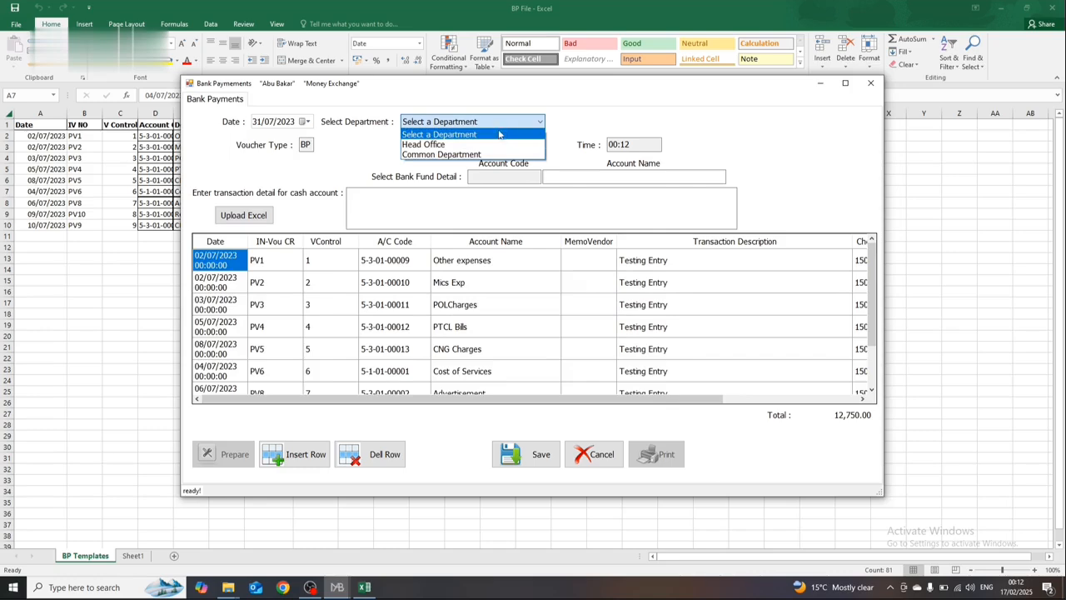
{"action": "left_click", "coordinate": [489, 144]}
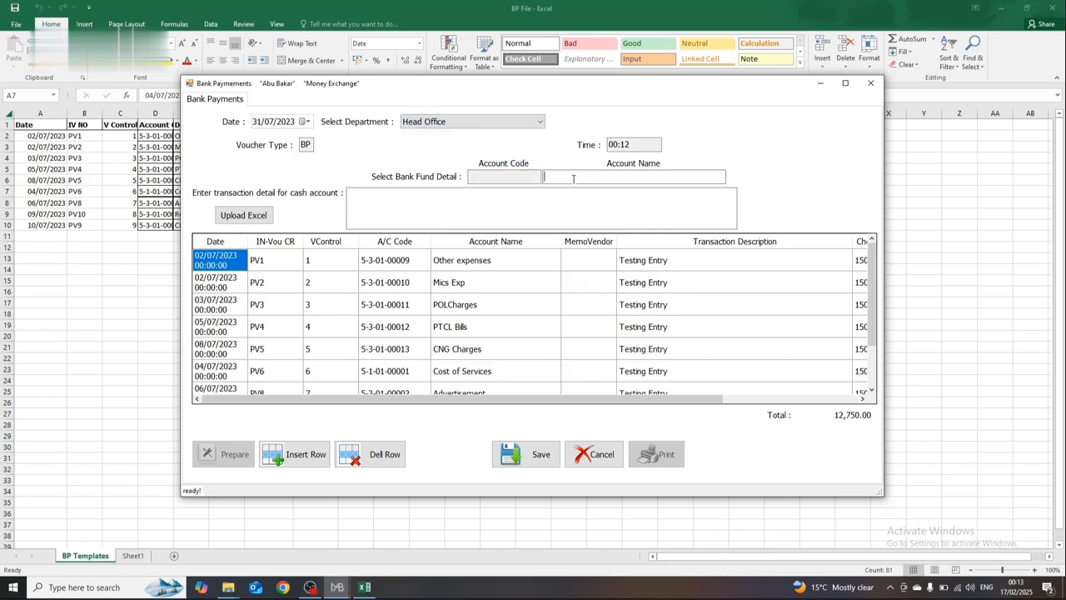
{"action": "type", "text": "bn"}
{"action": "key", "text": "BackSpace"}
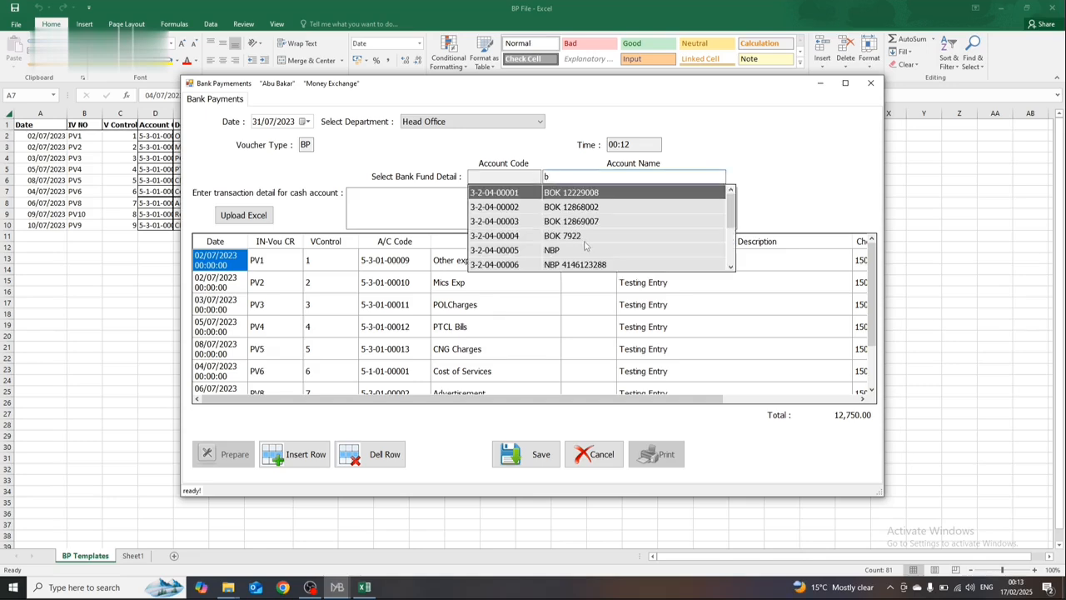
{"action": "mouse_move", "coordinate": [731, 215]}
{"action": "left_mouse_down"}
{"action": "mouse_move", "coordinate": [728, 268]}
{"action": "mouse_move", "coordinate": [731, 229]}
{"action": "left_mouse_up"}
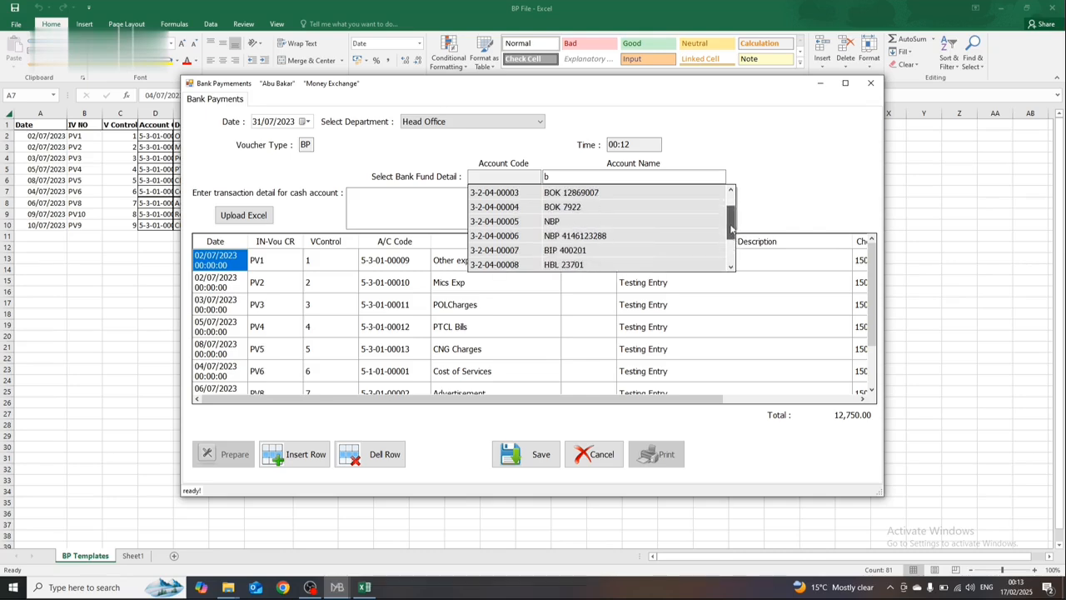
{"action": "left_click", "coordinate": [596, 264]}
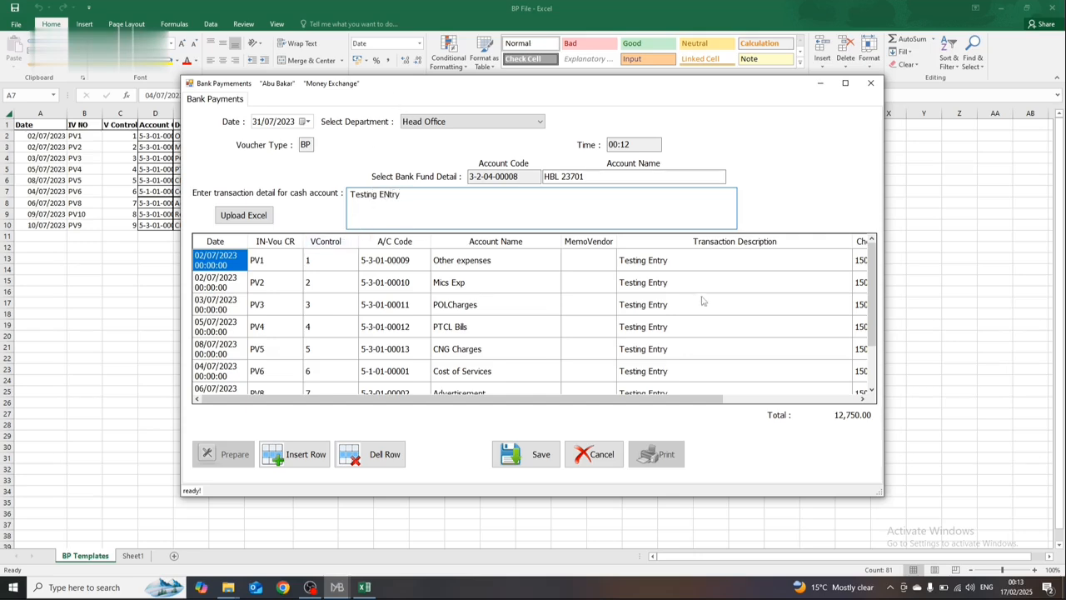
Step: Check the uploaded voucher rows, save the bank payment record and close the batch form
{"action": "scroll", "coordinate": [820, 289], "scroll_direction": "down", "scroll_amount": 3}
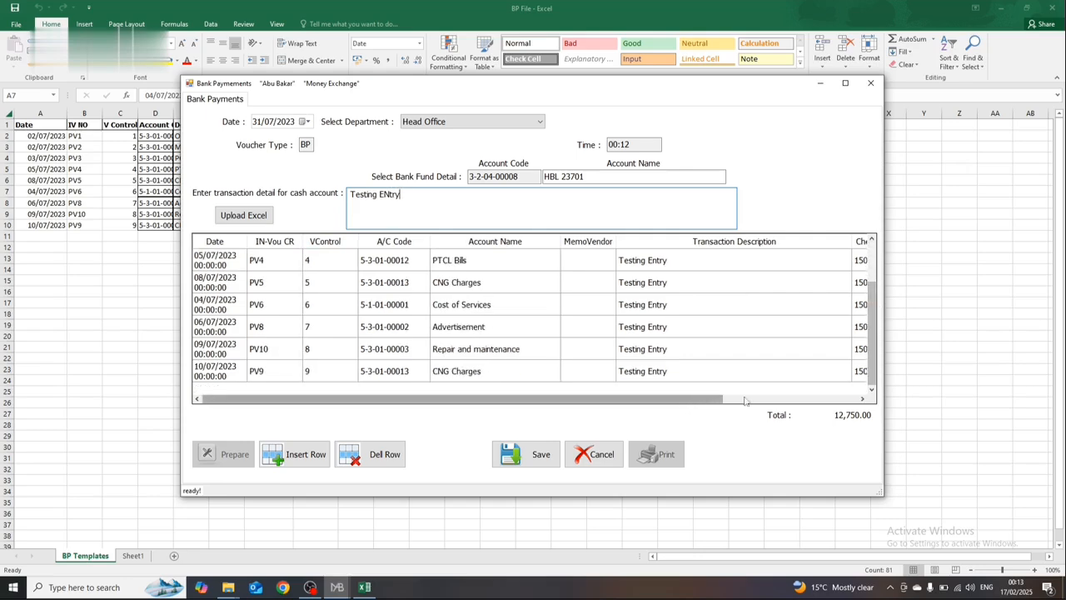
{"action": "left_click_drag", "start_coordinate": [692, 400], "coordinate": [600, 432]}
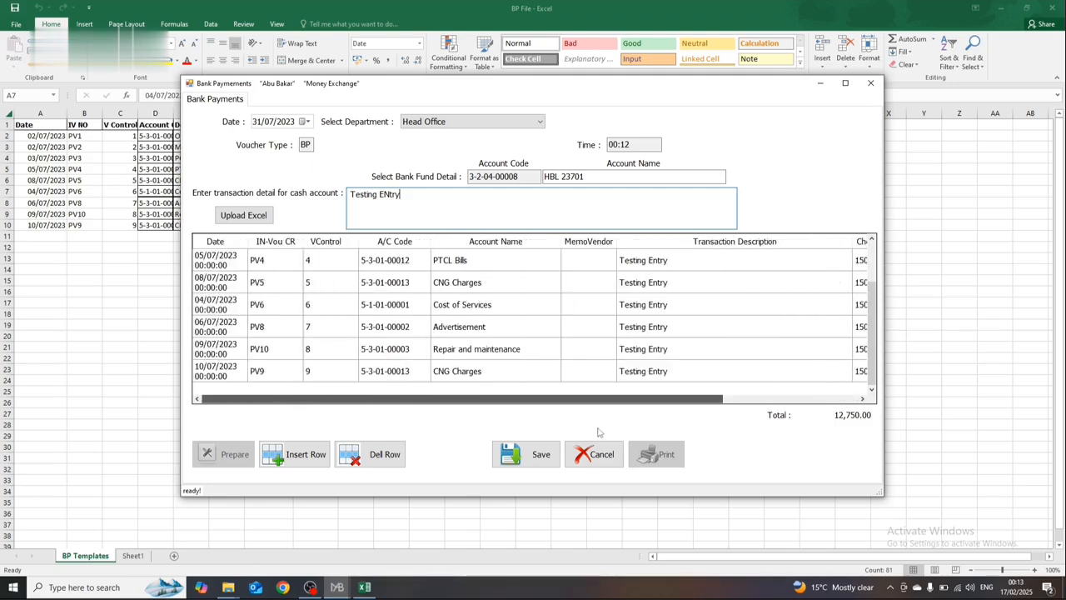
{"action": "left_click", "coordinate": [526, 454]}
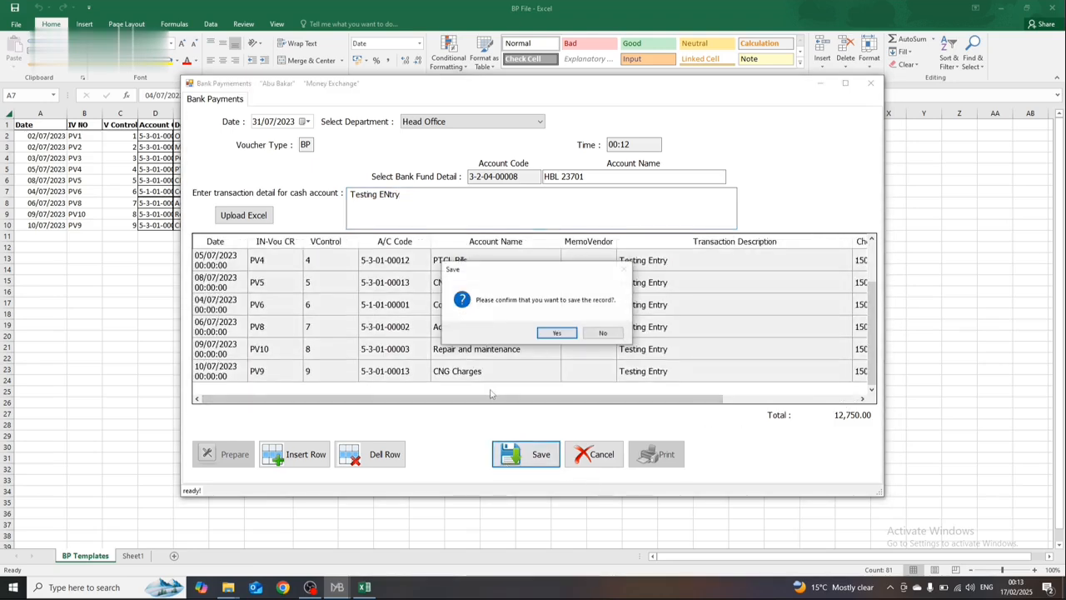
{"action": "left_click", "coordinate": [563, 333]}
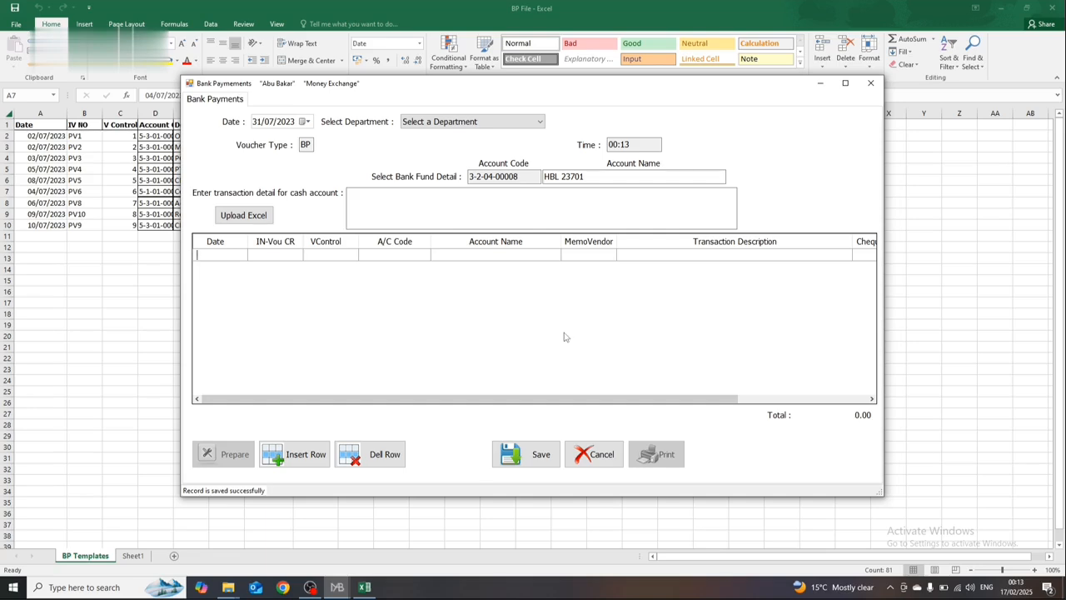
{"action": "left_click", "coordinate": [870, 83]}
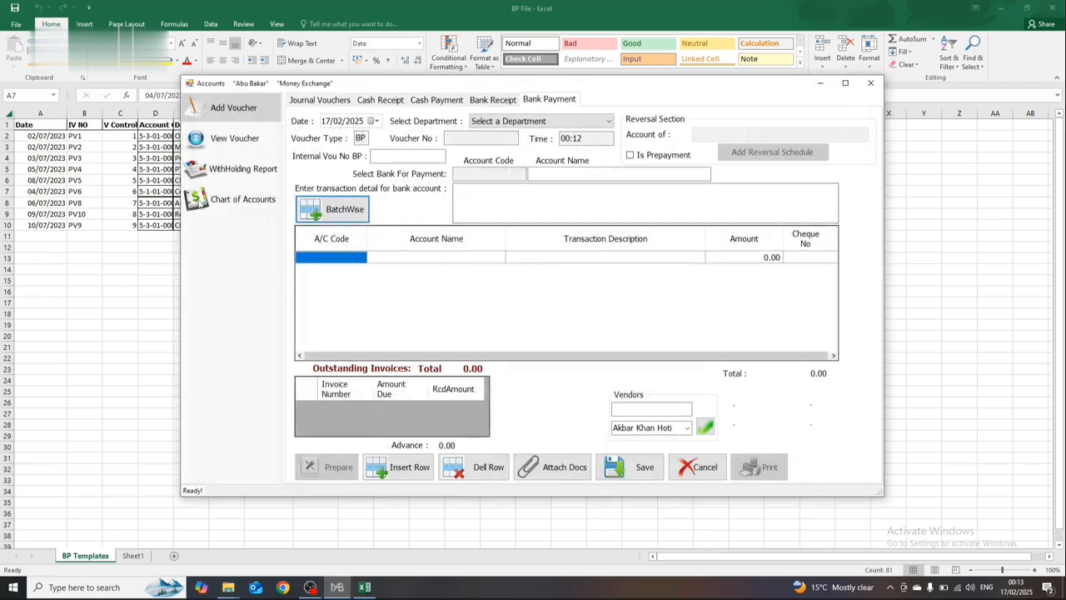
Step: Return to the BP File workbook in Excel and close it
{"action": "left_click", "coordinate": [73, 241]}
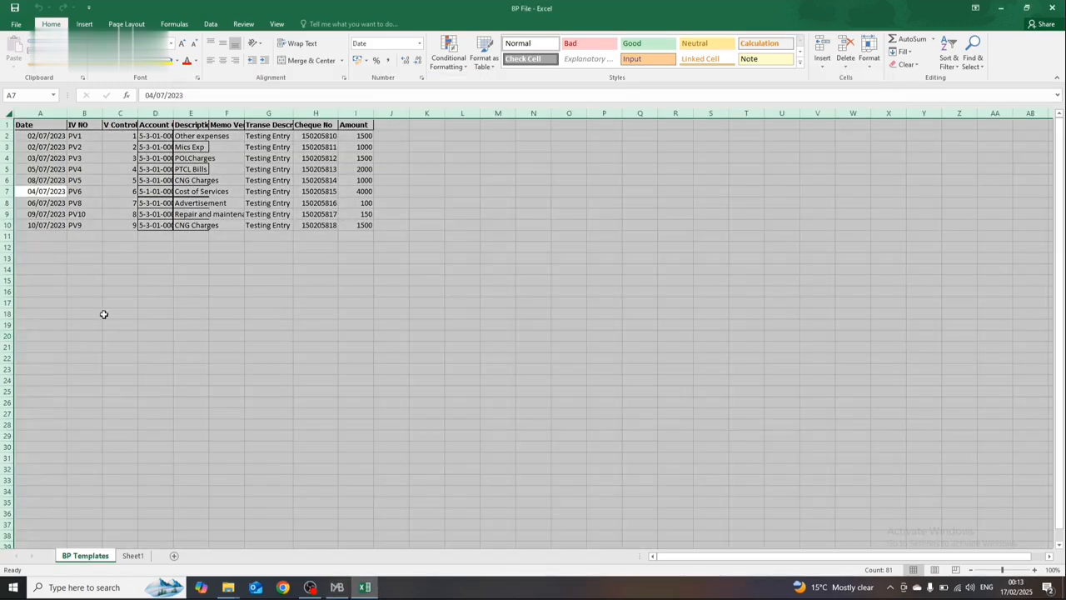
{"action": "left_click", "coordinate": [120, 335]}
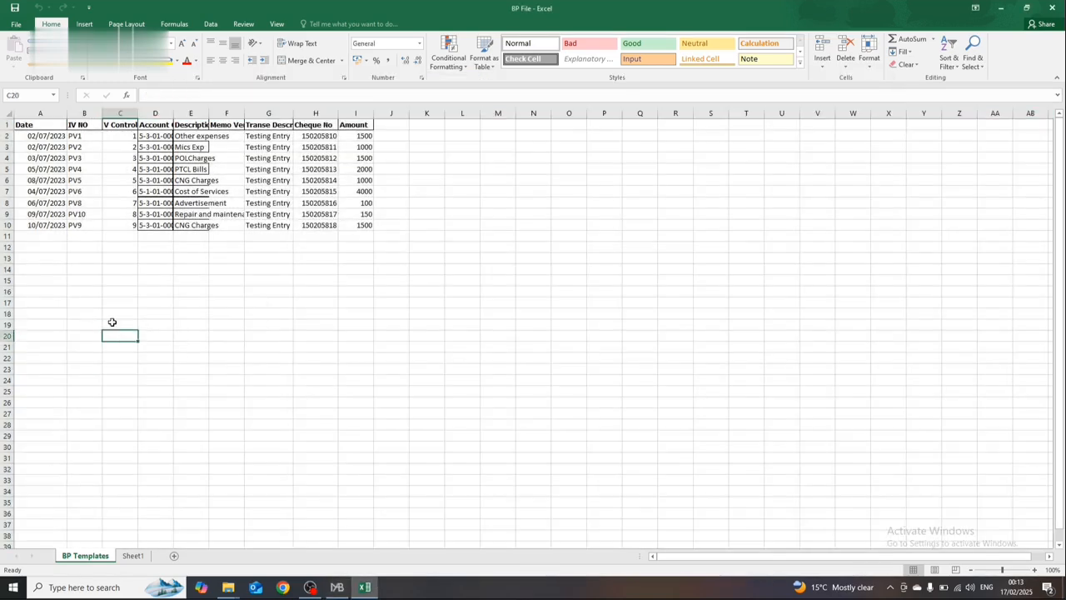
{"action": "left_click", "coordinate": [1052, 7]}
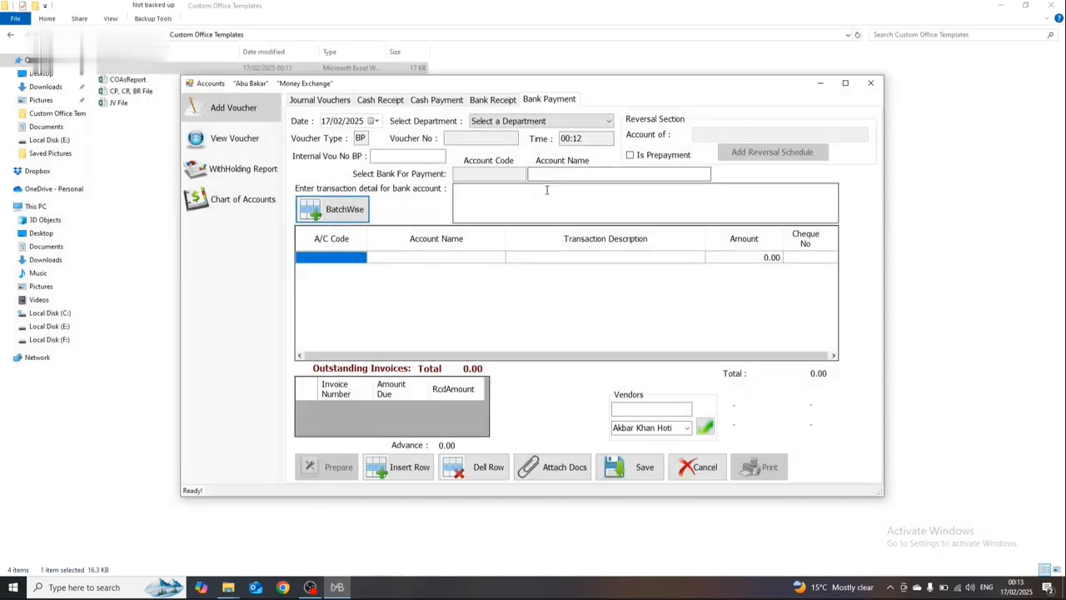
Step: Open the CP, CR, BR File workbook from Custom Office Templates and the Upload workbook from the Documents folder
{"action": "double_click", "coordinate": [127, 91]}
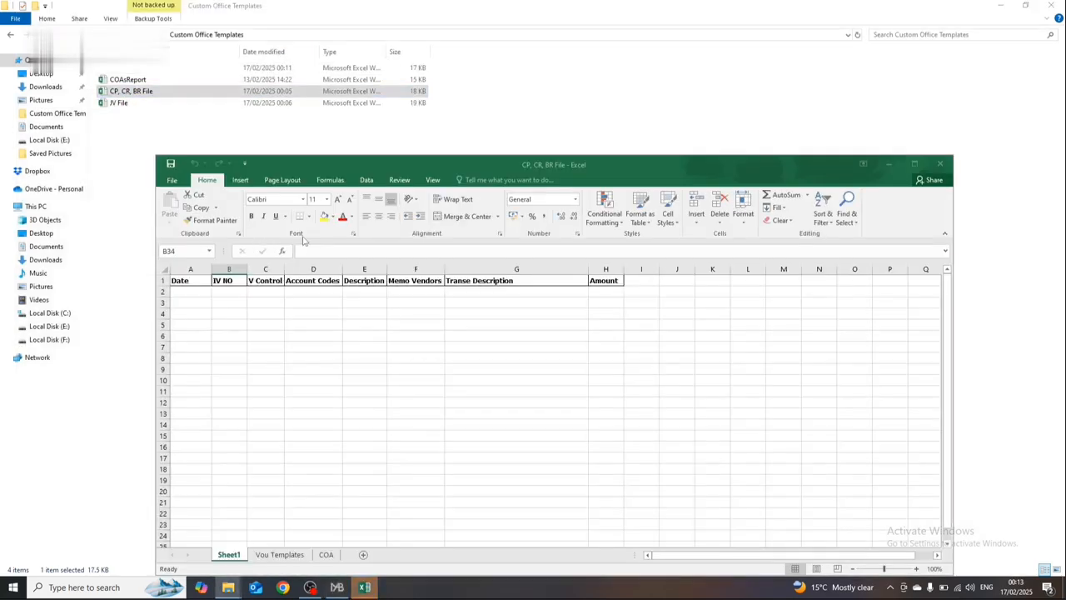
{"action": "left_click", "coordinate": [365, 589]}
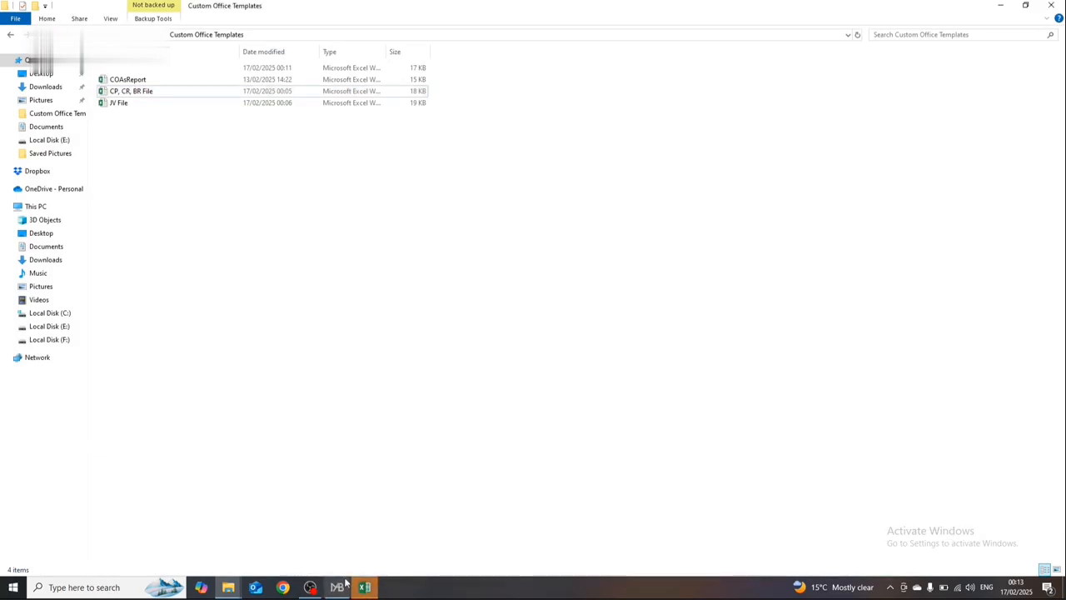
{"action": "mouse_move", "coordinate": [229, 589]}
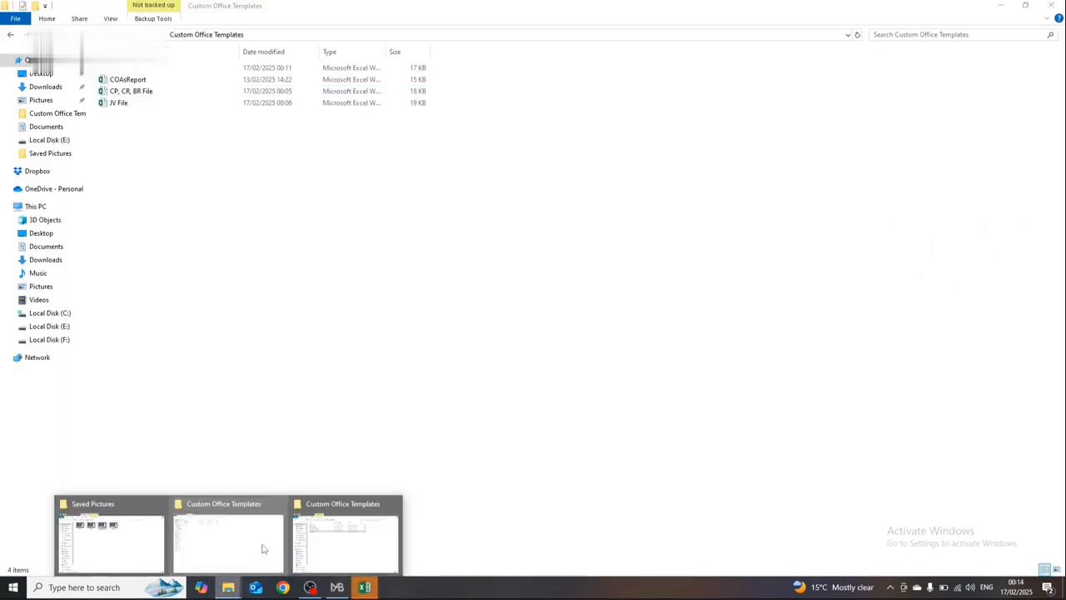
{"action": "left_click", "coordinate": [323, 541]}
{"action": "key", "text": "BackSpace"}
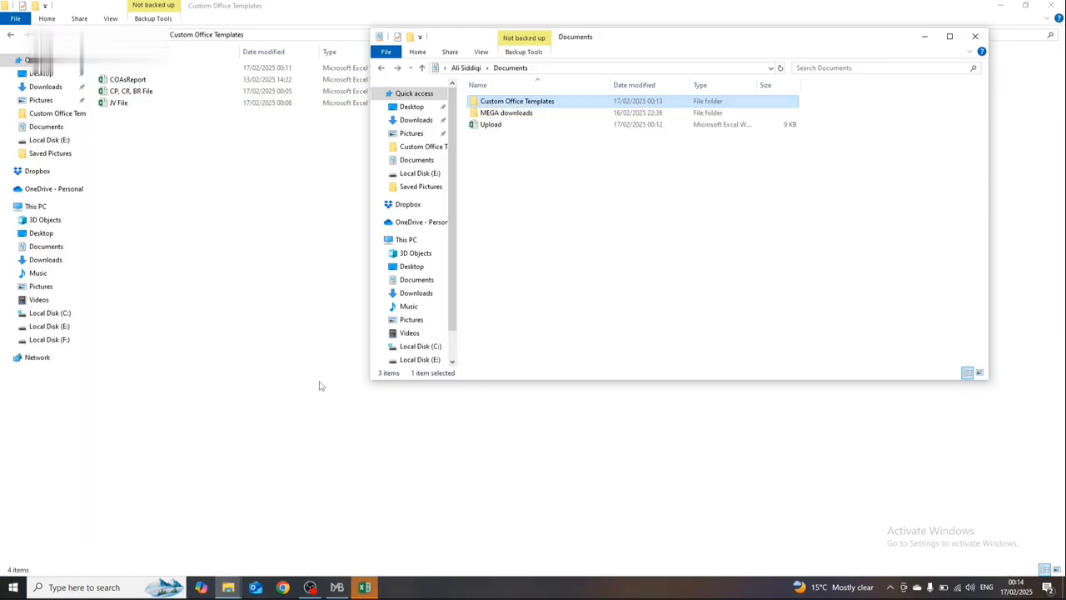
{"action": "double_click", "coordinate": [490, 125]}
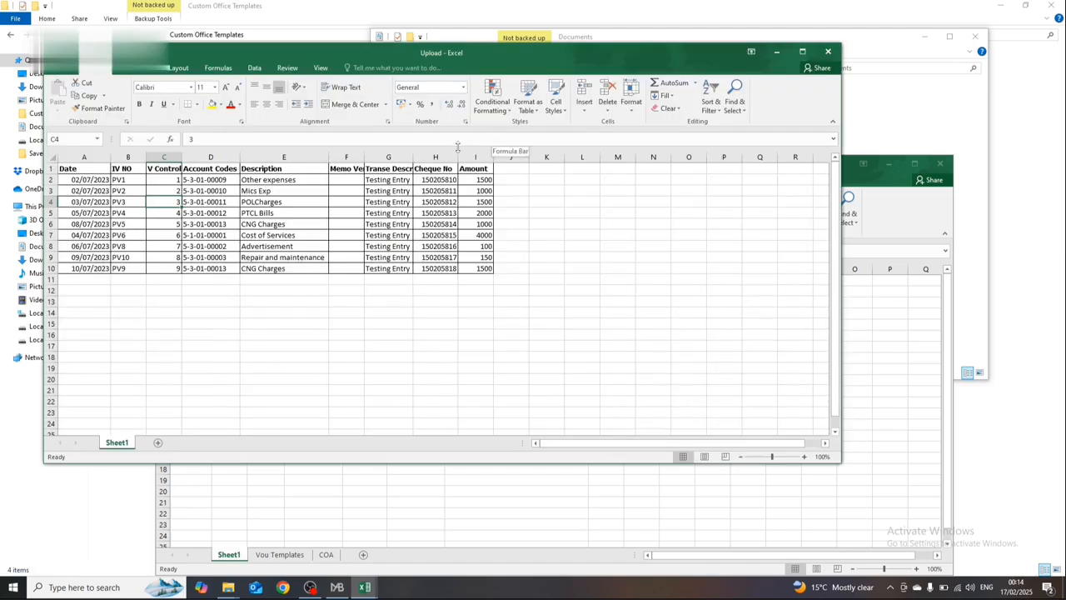
Step: Delete the old bank payment rows 1 to 10, including the header, from Sheet1 of the Upload workbook
{"action": "left_click", "coordinate": [736, 224]}
{"action": "key", "text": "shift+space"}
{"action": "left_click", "coordinate": [736, 224]}
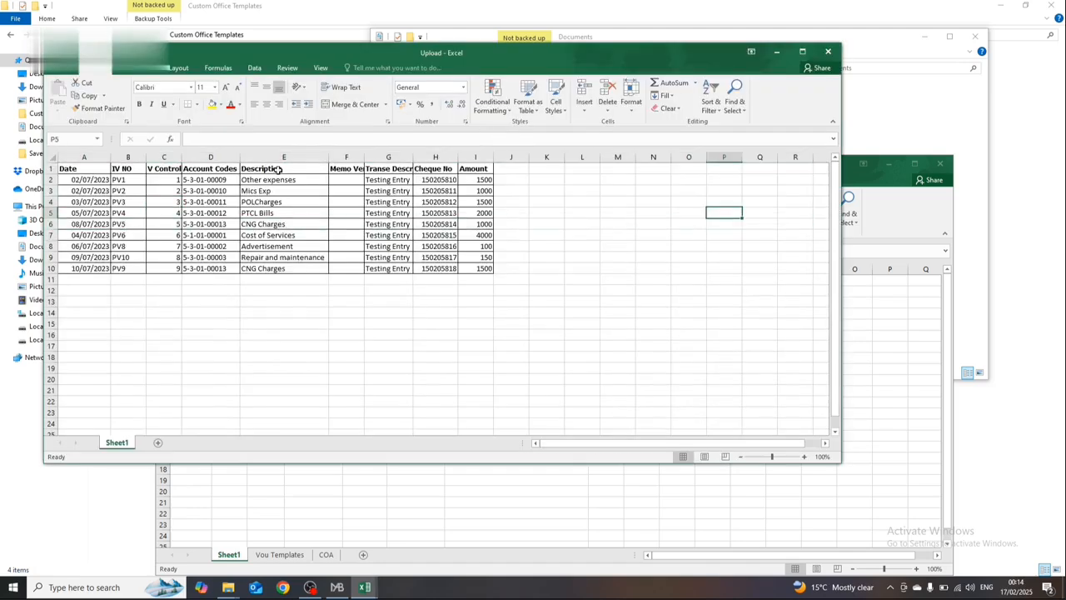
{"action": "left_click", "coordinate": [83, 174]}
{"action": "key", "text": "shift+space"}
{"action": "key", "text": "Up"}
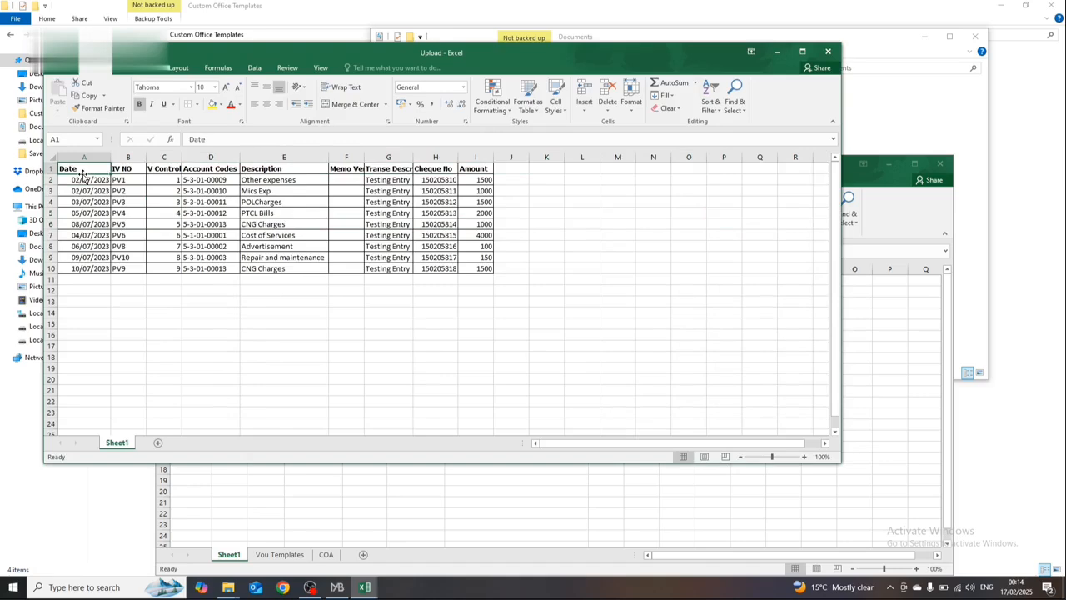
{"action": "key", "text": "shift+space"}
{"action": "key", "text": "ctrl+shift+Down"}
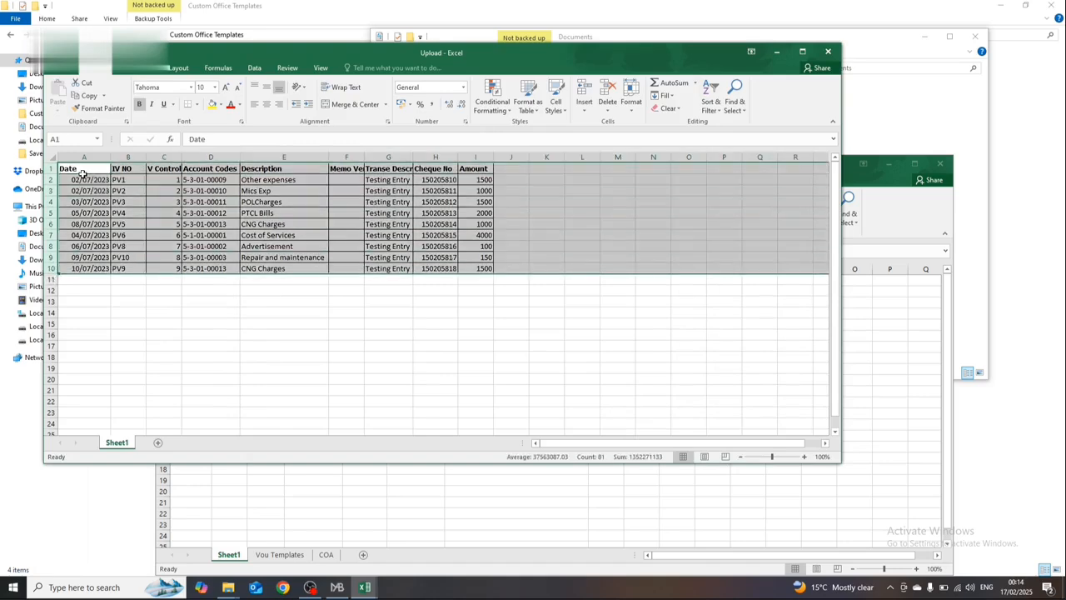
{"action": "key", "text": "ctrl+minus"}
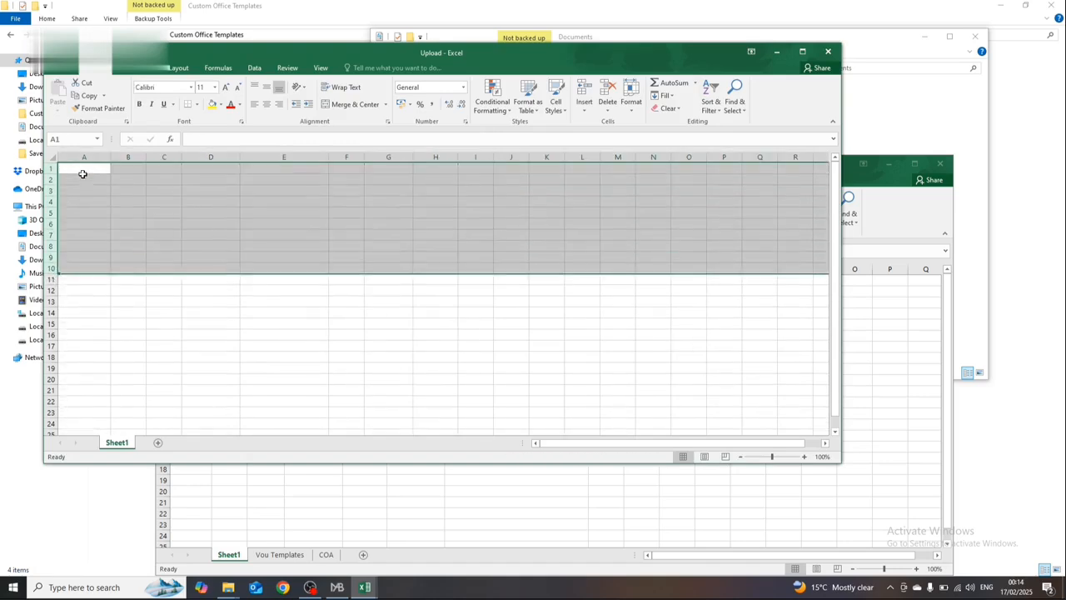
Step: Copy the whole Vou Templates sheet of CP, CR, BR File and paste it as values at A1 of the Upload sheet
{"action": "left_click", "coordinate": [858, 341]}
{"action": "left_click", "coordinate": [280, 553]}
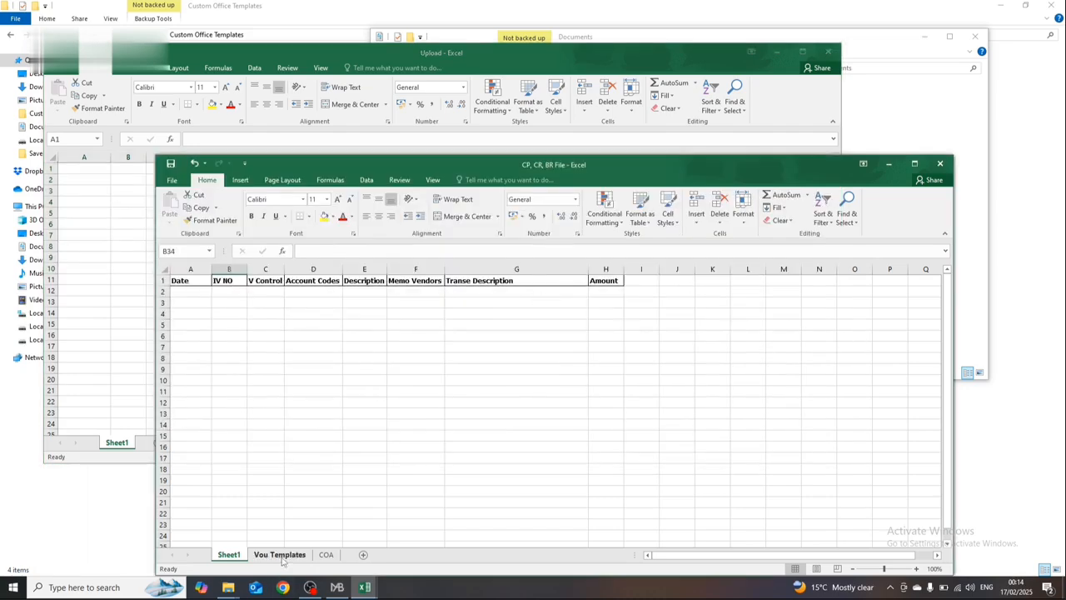
{"action": "key", "text": "ctrl+a"}
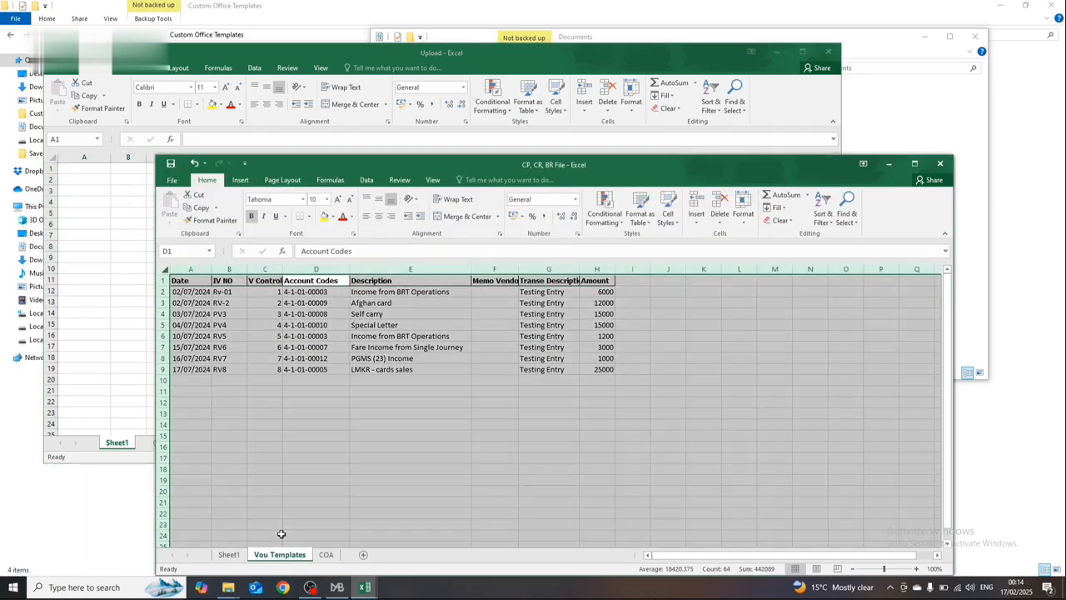
{"action": "key", "text": "ctrl+c"}
{"action": "left_click", "coordinate": [84, 165]}
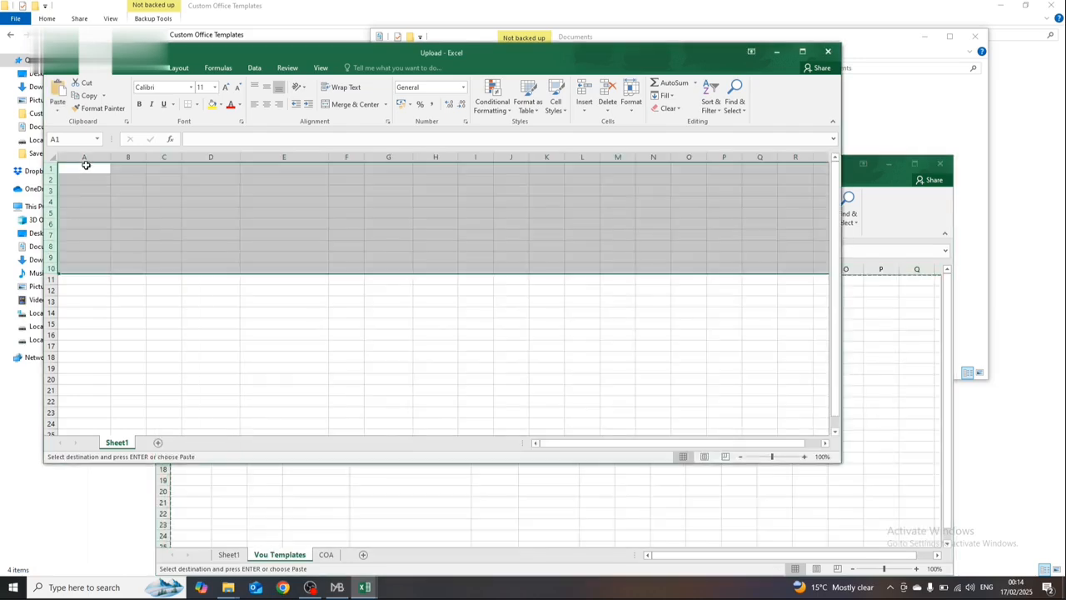
{"action": "left_click", "coordinate": [85, 165]}
{"action": "key", "text": "ctrl+v"}
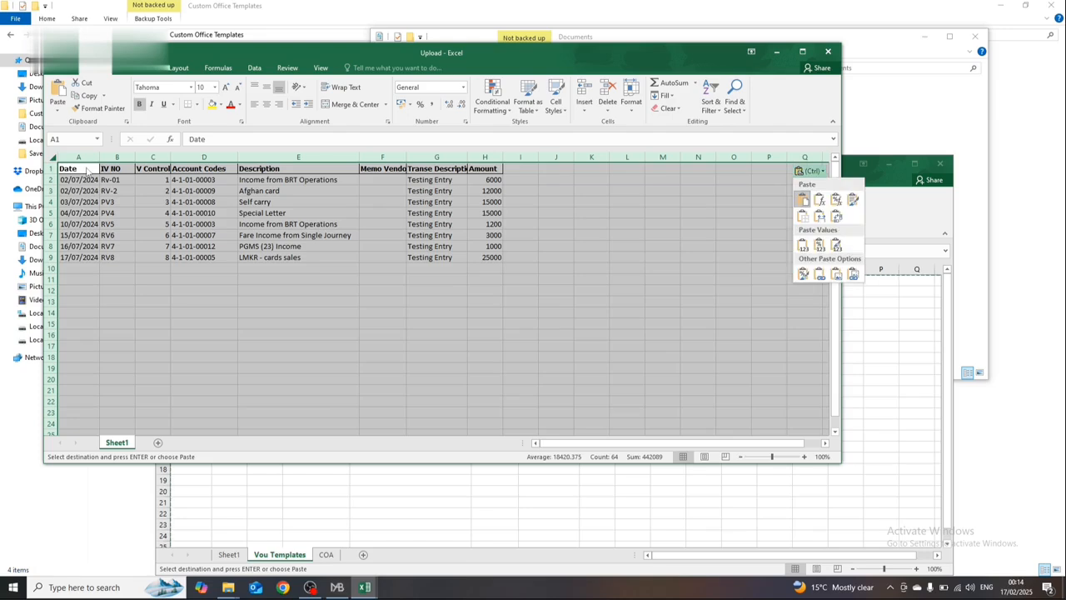
{"action": "key", "text": "v"}
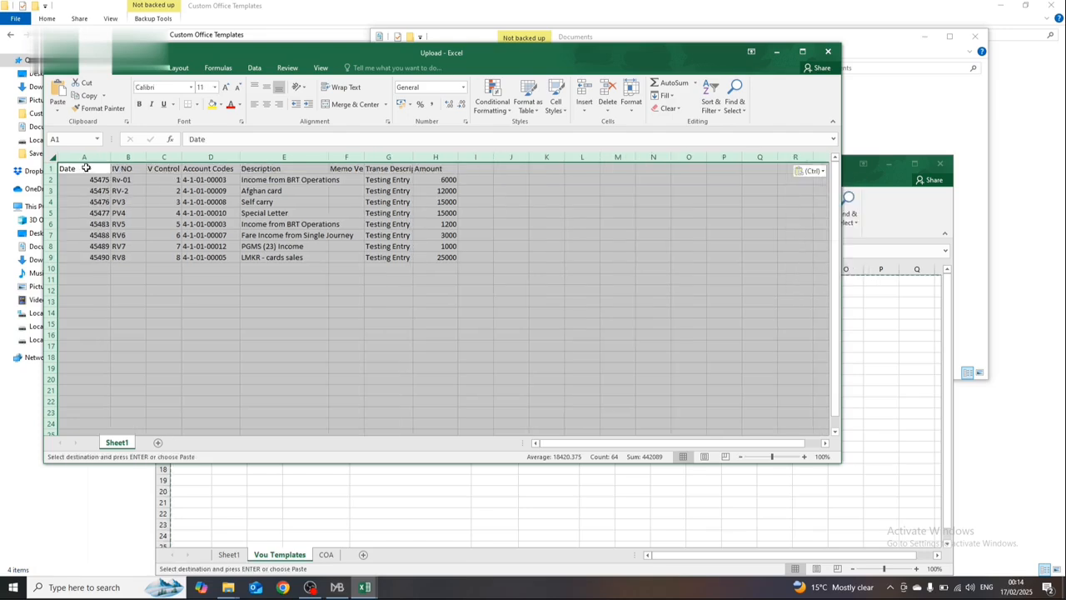
Step: Undo the values-only paste and paste the voucher table with its formatting into the Upload sheet instead
{"action": "left_click", "coordinate": [302, 237]}
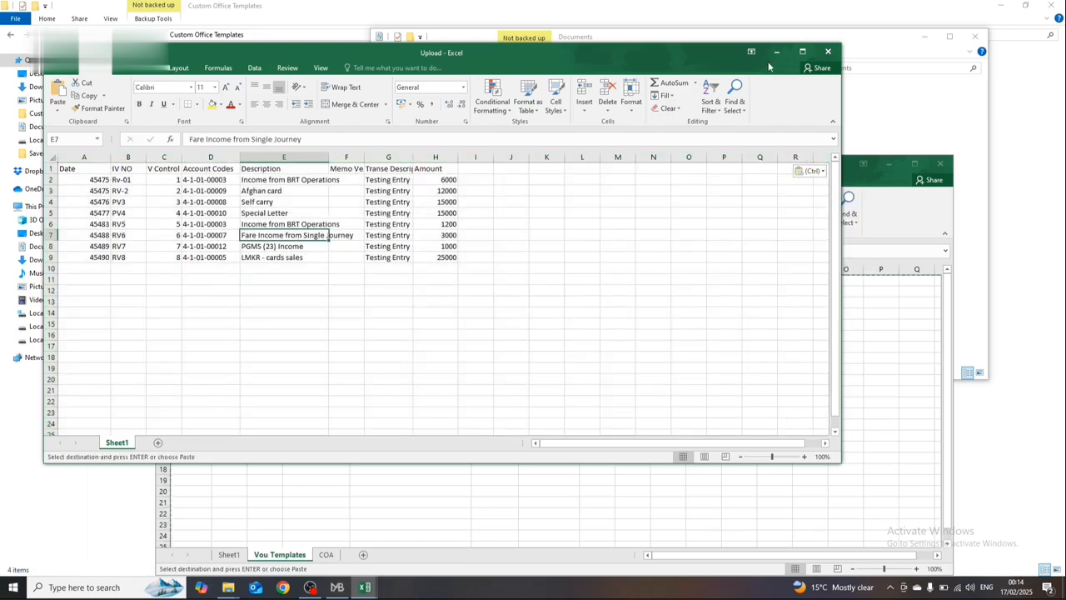
{"action": "key", "text": "ctrl+z"}
{"action": "key", "text": "ctrl+v"}
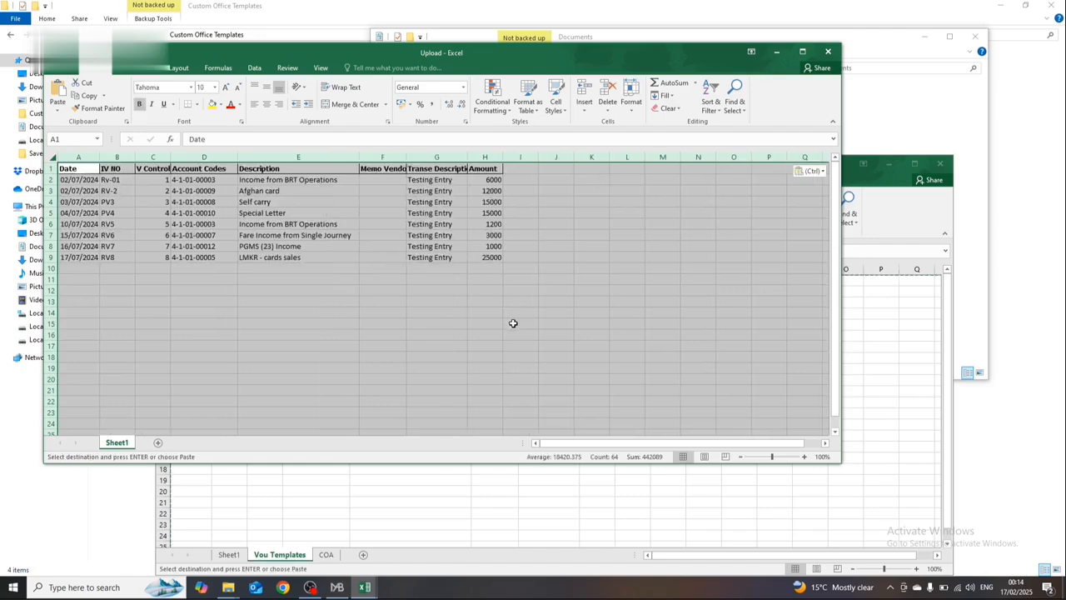
{"action": "left_click", "coordinate": [509, 321]}
{"action": "left_click", "coordinate": [316, 213]}
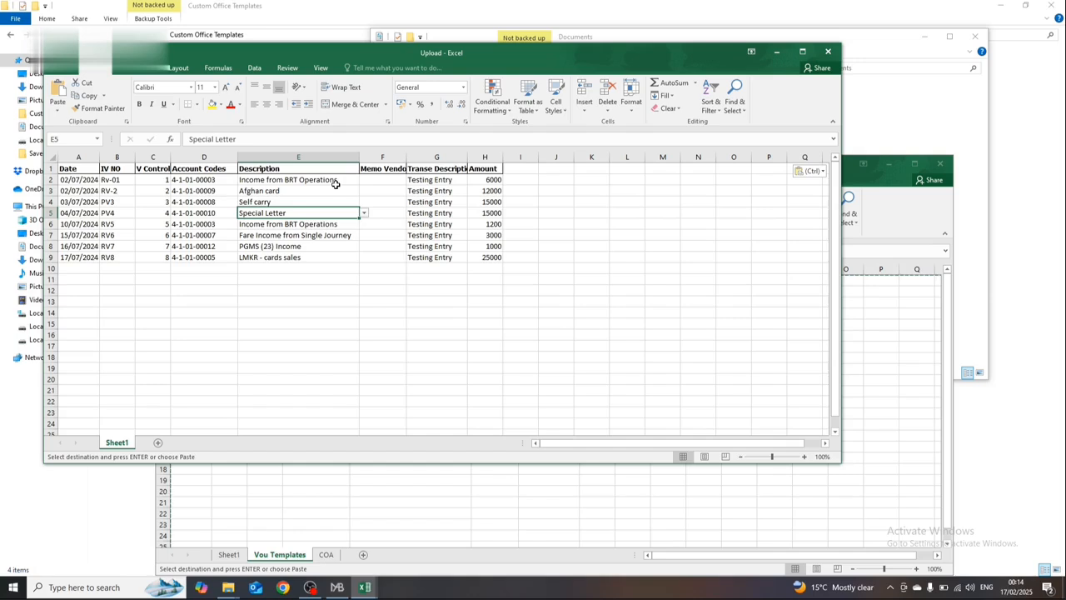
{"action": "key", "text": "Left"}
{"action": "key", "text": "Up"}
{"action": "key", "text": "Up"}
{"action": "key", "text": "Left"}
{"action": "key", "text": "Up"}
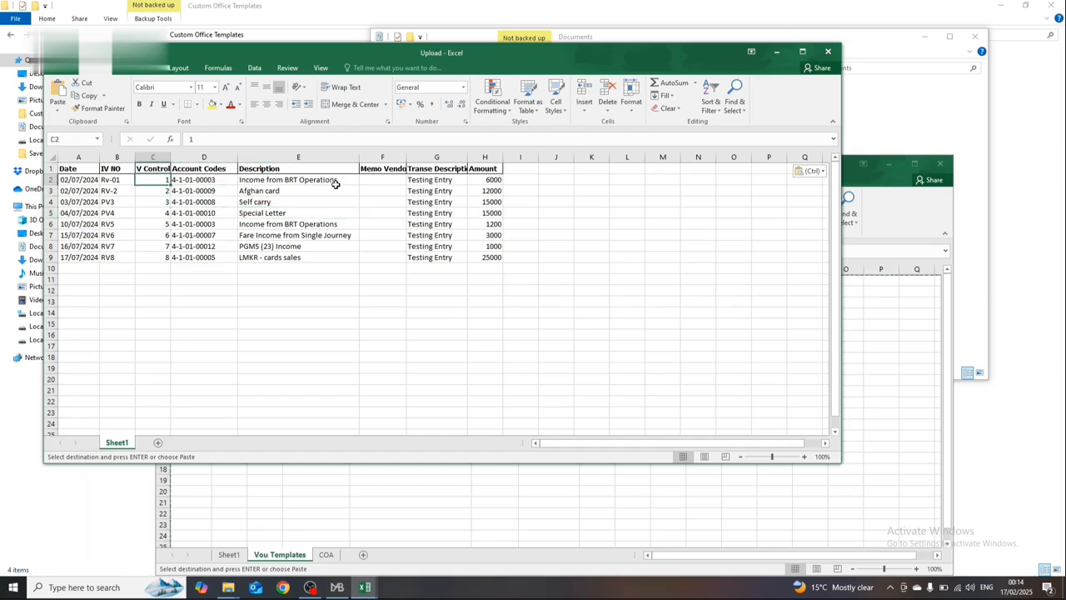
Step: Change the pasted voucher table in the Upload sheet to values only
{"action": "key", "text": "ctrl"}
{"action": "key", "text": "Down"}
{"action": "key", "text": "Down"}
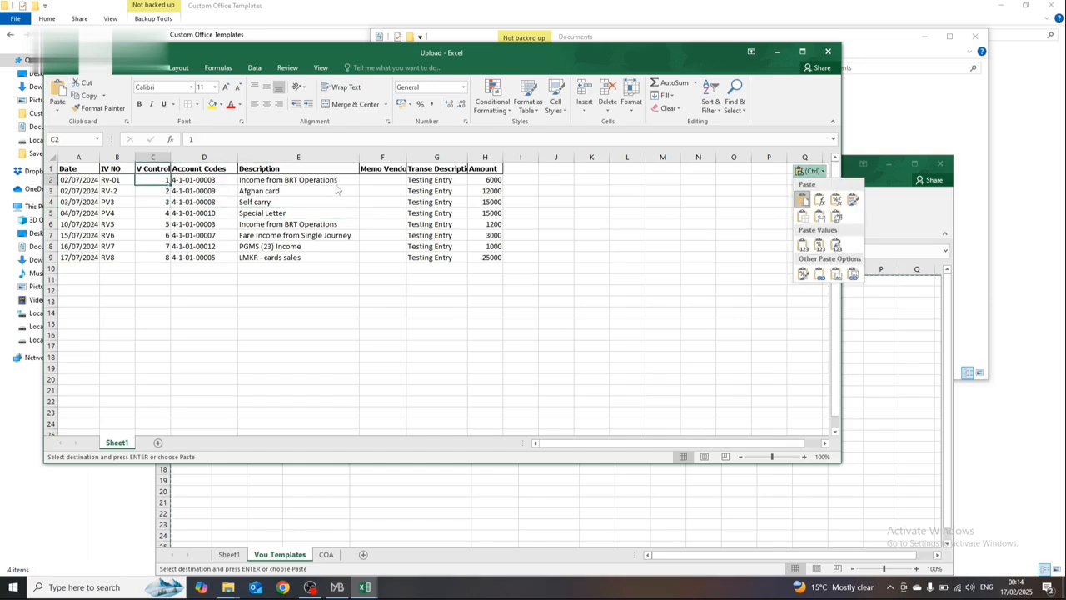
{"action": "key", "text": "Return"}
{"action": "key", "text": "ctrl+a"}
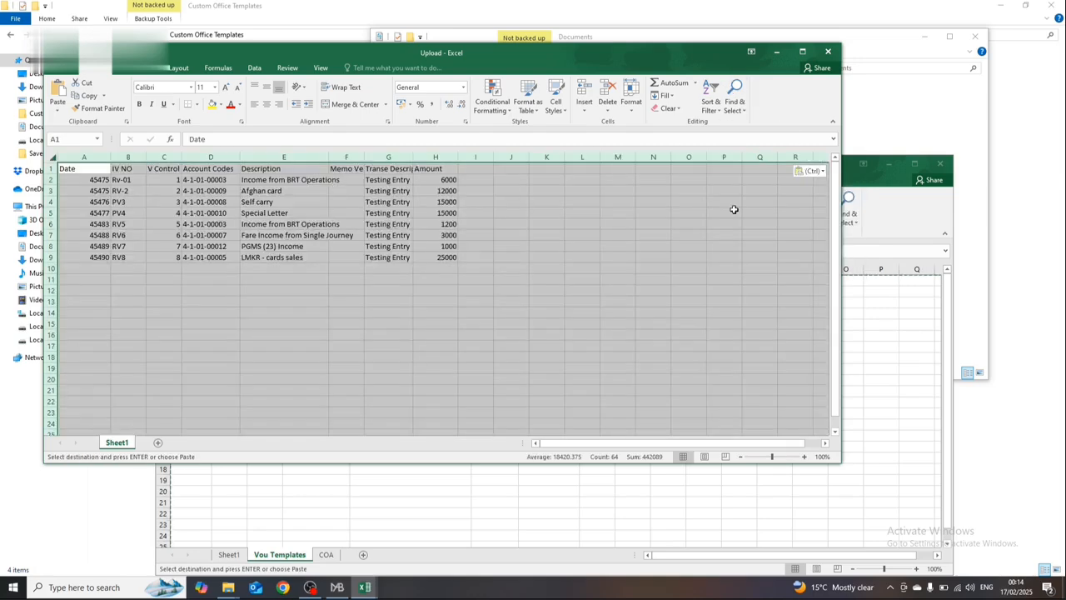
Step: Maximize the Upload workbook and select the first date cell, A2
{"action": "left_click", "coordinate": [939, 262]}
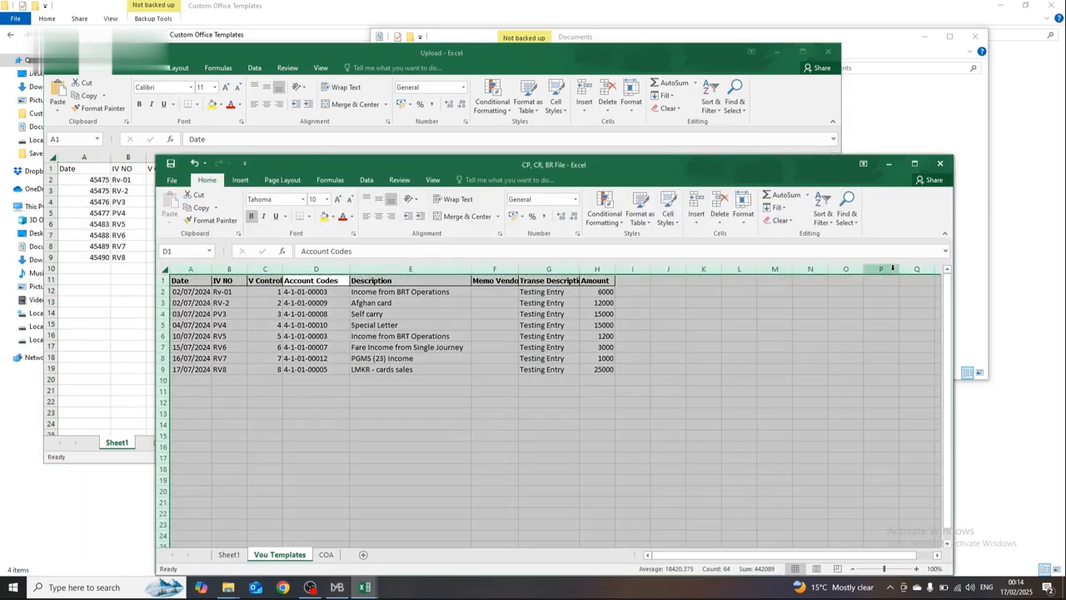
{"action": "left_click", "coordinate": [821, 109]}
{"action": "left_click", "coordinate": [802, 52]}
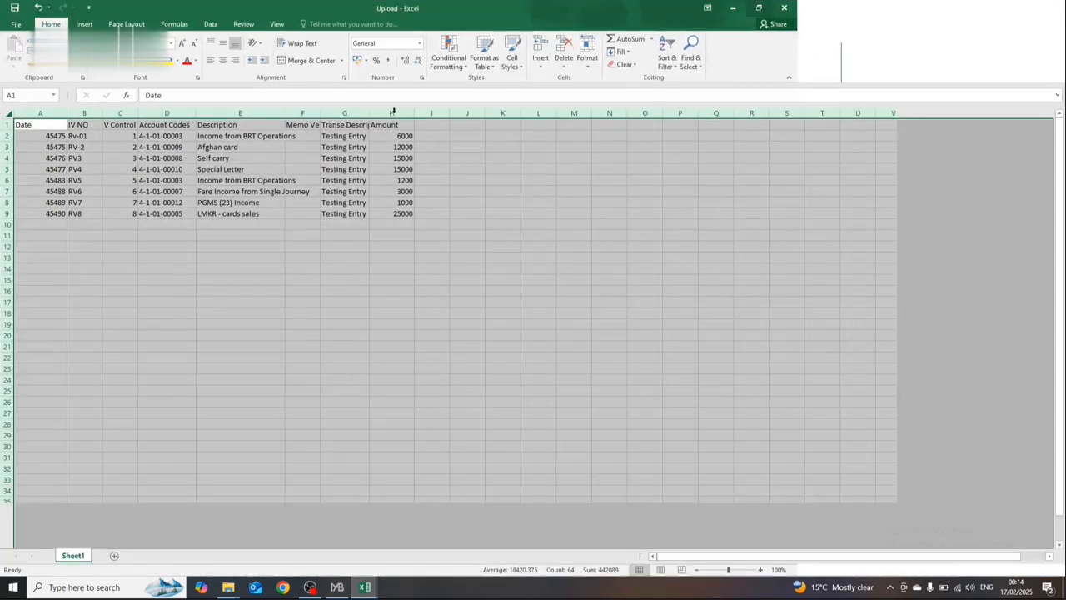
{"action": "left_click", "coordinate": [253, 127]}
{"action": "left_click", "coordinate": [227, 190]}
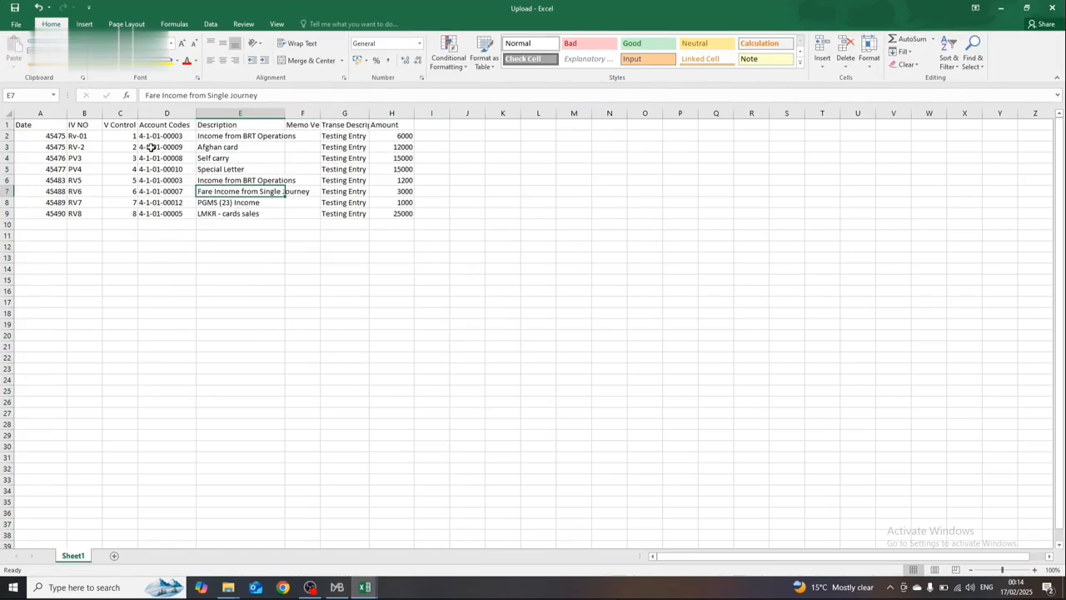
{"action": "left_click", "coordinate": [55, 135]}
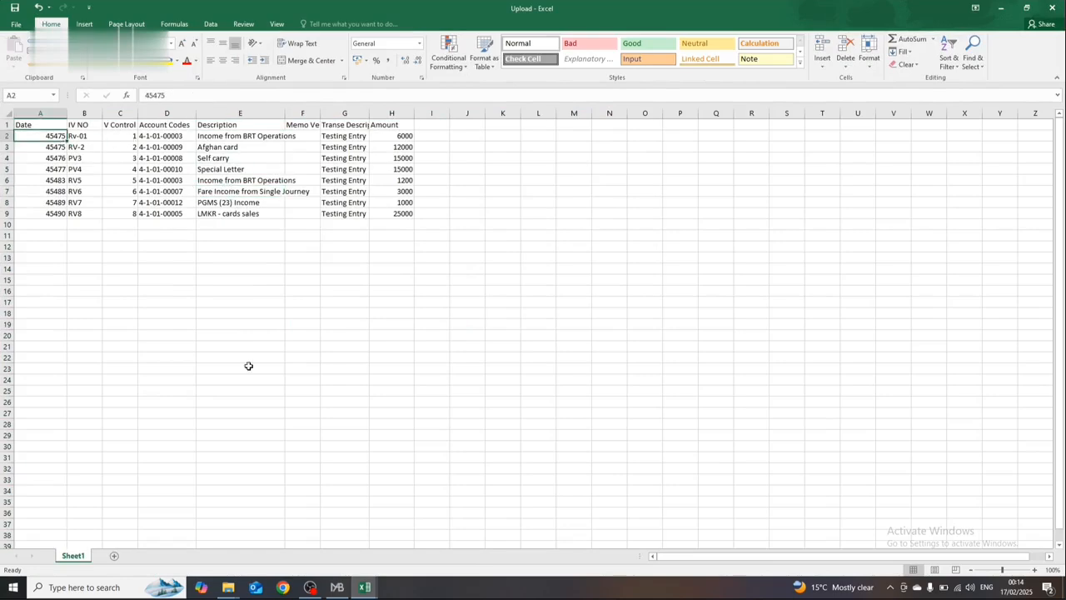
Step: Copy the dates in A2:A9 of the Vou Templates sheet over the serial numbers in A2:A9 of Upload, and close the Upload workbook
{"action": "key", "text": "alt+Tab"}
{"action": "left_click", "coordinate": [208, 292]}
{"action": "key", "text": "shift+Down"}
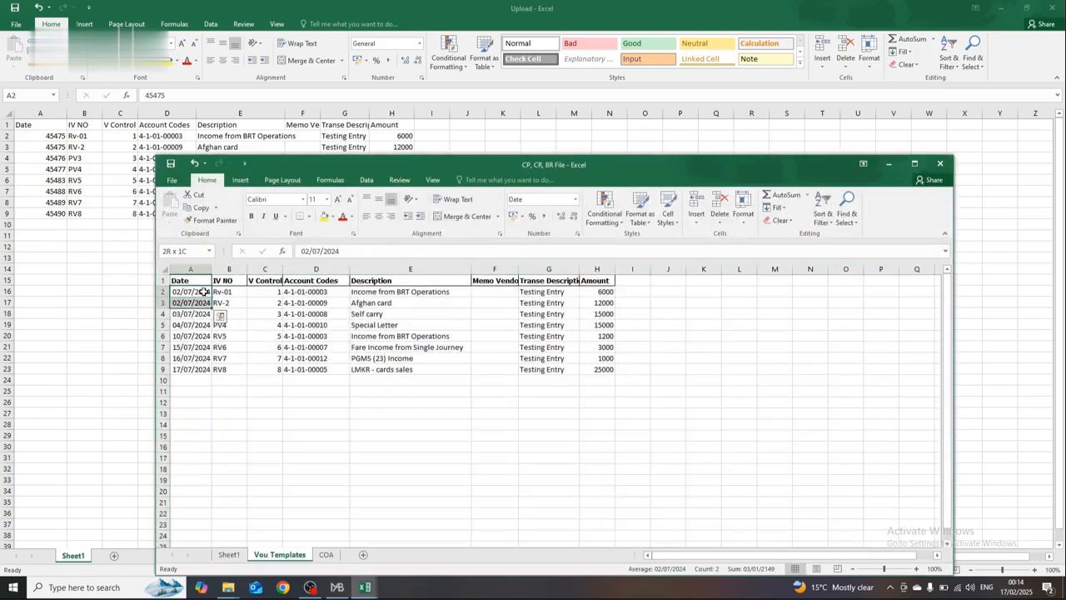
{"action": "key", "text": "shift+Down"}
{"action": "key", "text": "shift+Down"}
{"action": "key", "text": "shift+Down"}
{"action": "key", "text": "shift+Down"}
{"action": "key", "text": "shift+Down"}
{"action": "key", "text": "shift+Down"}
{"action": "key", "text": "ctrl+c"}
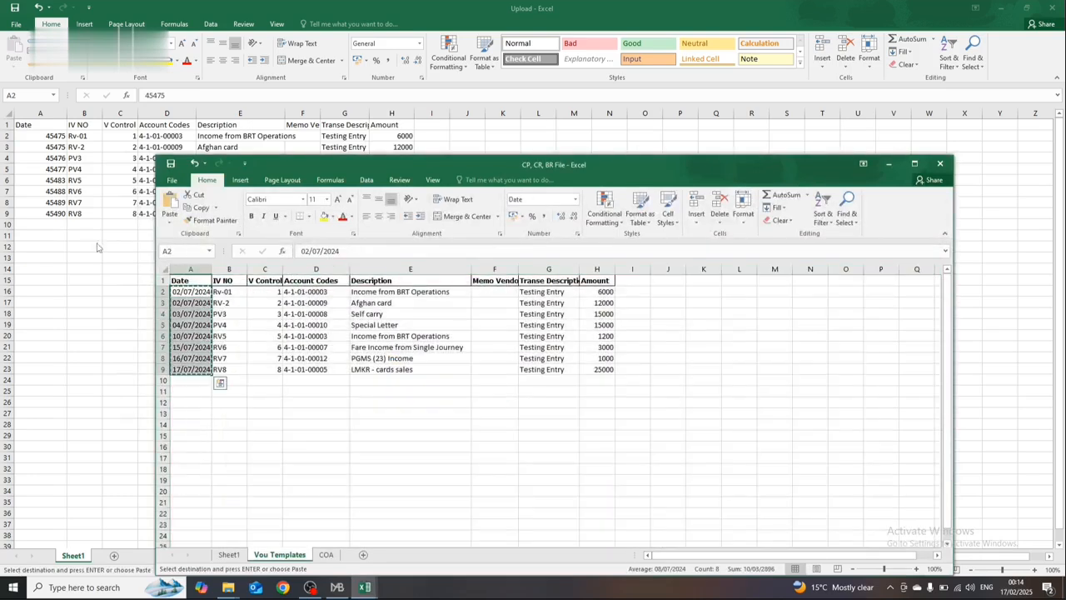
{"action": "left_click", "coordinate": [46, 153]}
{"action": "left_click", "coordinate": [42, 134]}
{"action": "key", "text": "shift+Down"}
{"action": "key", "text": "shift+Down"}
{"action": "key", "text": "shift+Down"}
{"action": "key", "text": "shift+Down"}
{"action": "key", "text": "shift+Down"}
{"action": "key", "text": "shift+Down"}
{"action": "key", "text": "shift+Down"}
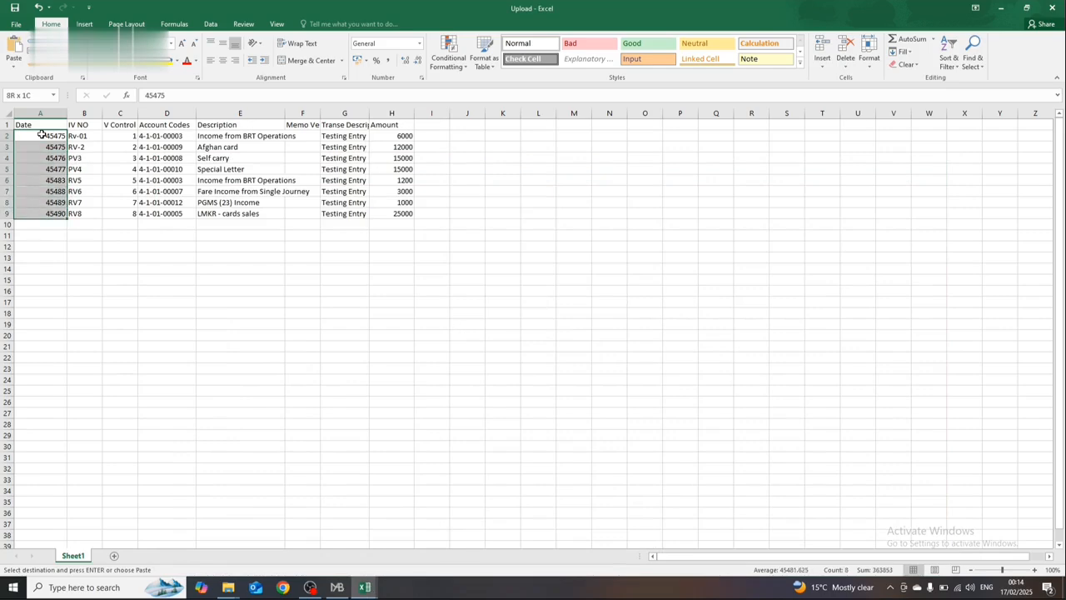
{"action": "key", "text": "ctrl+v"}
{"action": "left_click", "coordinate": [71, 170]}
{"action": "left_click", "coordinate": [286, 171]}
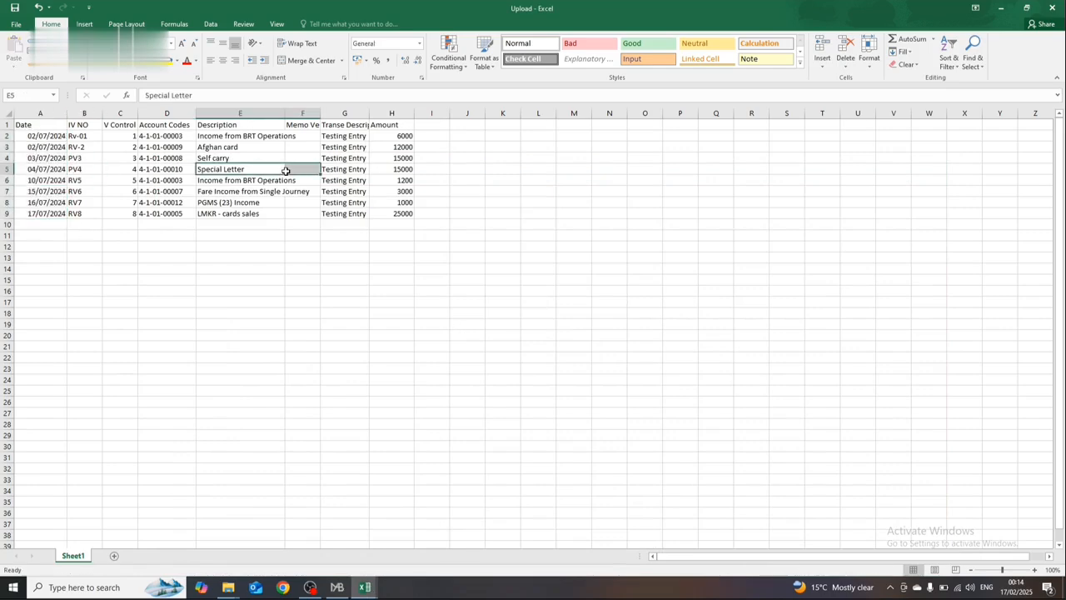
{"action": "left_click", "coordinate": [1051, 8]}
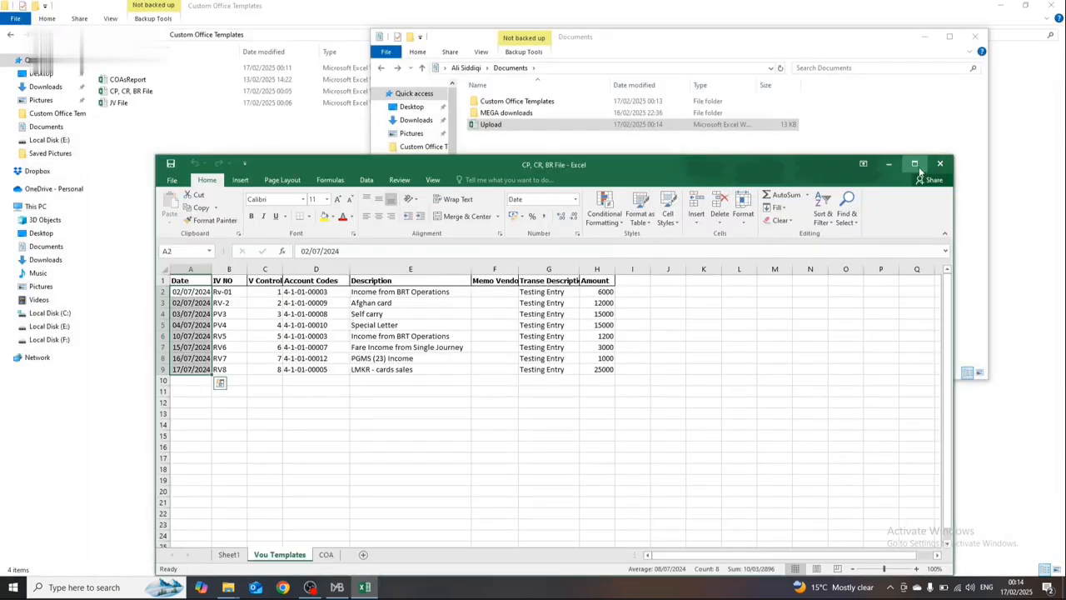
Step: Switch to the accounting program, open the batch form for cash receipts and prepare a new entry
{"action": "key", "text": "alt+Tab"}
{"action": "key", "text": "Tab"}
{"action": "key", "text": "Tab"}
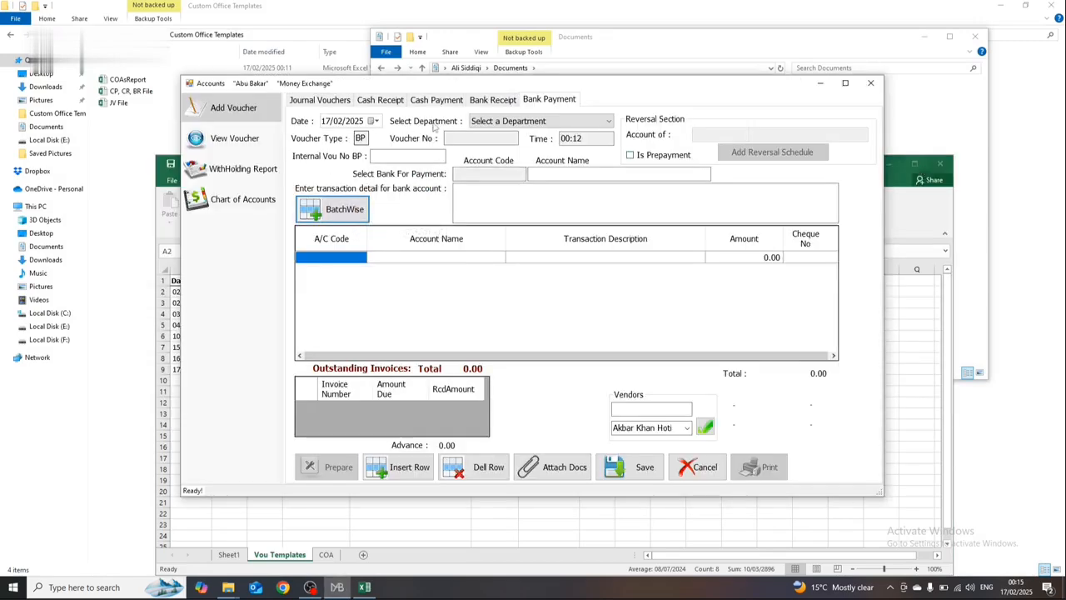
{"action": "left_click", "coordinate": [379, 100]}
{"action": "left_click", "coordinate": [337, 218]}
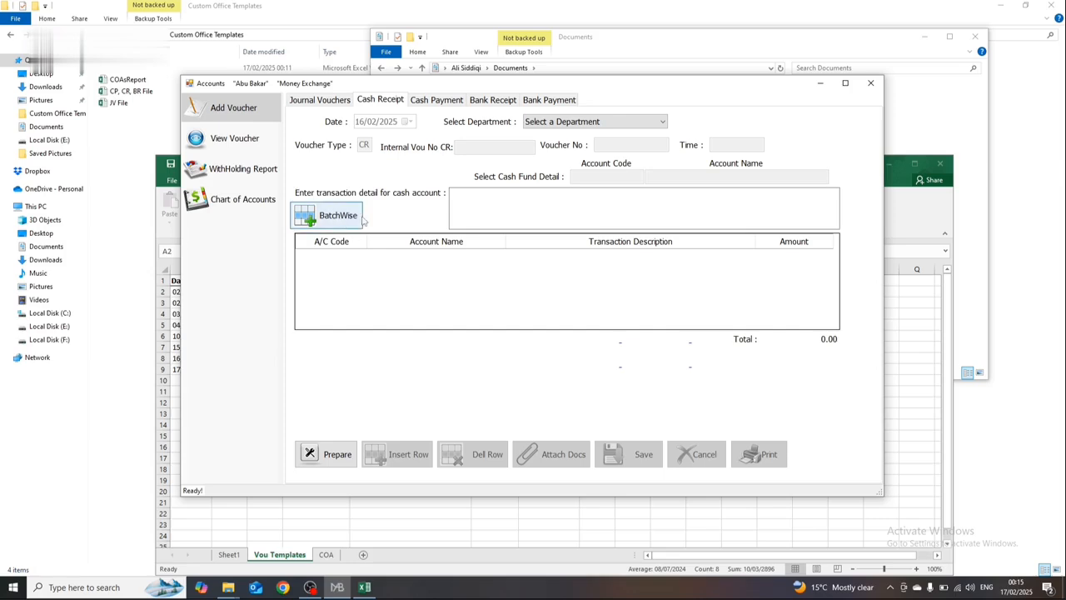
{"action": "left_click", "coordinate": [241, 455]}
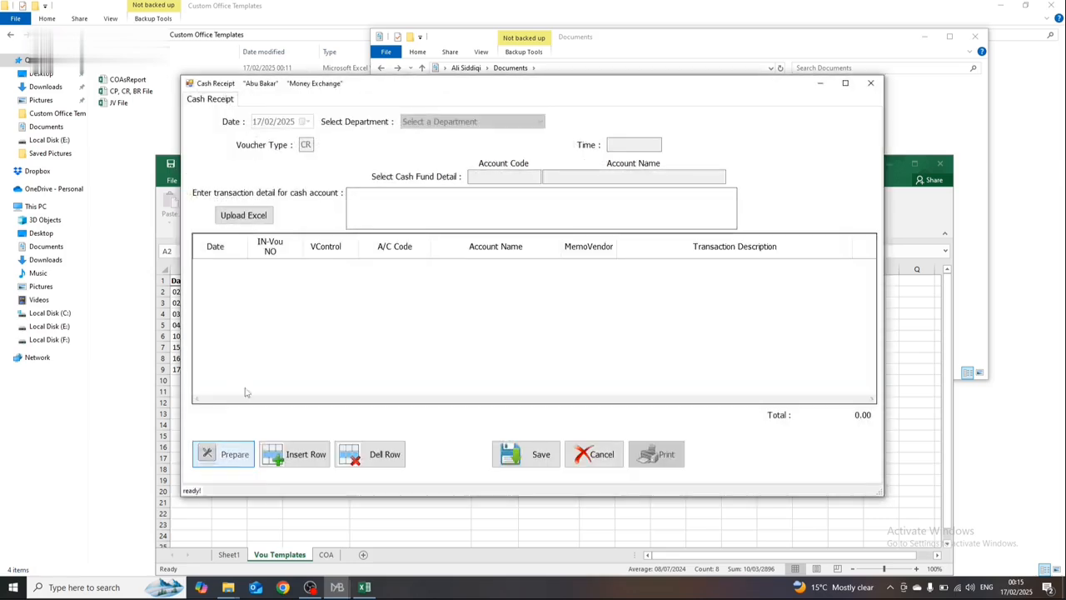
Step: Set the batch cash receipt's date to 31/07/2024 and its department to Head Office
{"action": "left_click", "coordinate": [167, 179]}
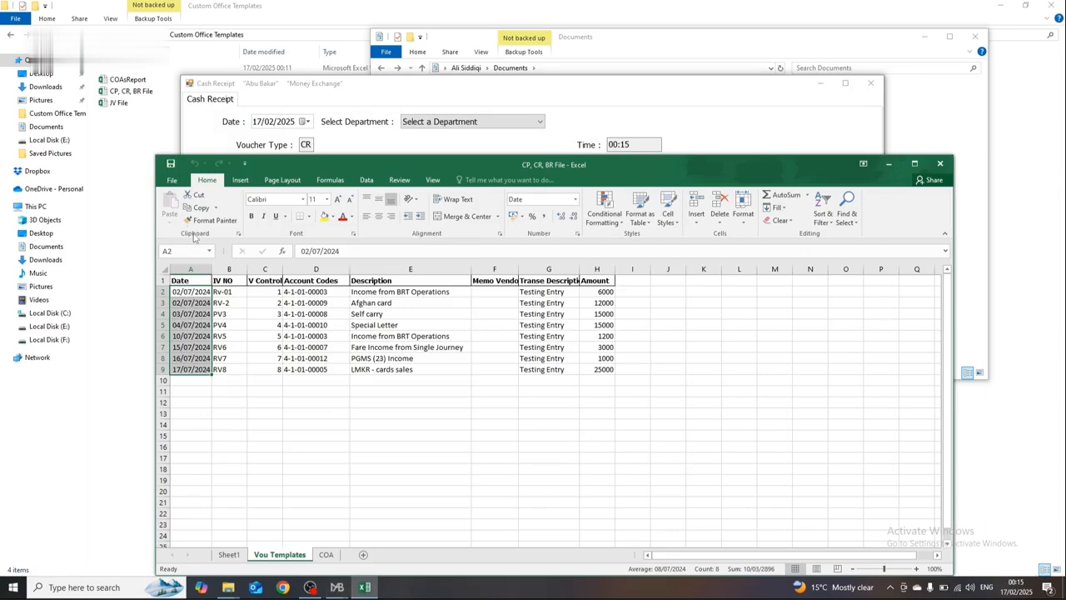
{"action": "key", "text": "Return"}
{"action": "left_click", "coordinate": [288, 122]}
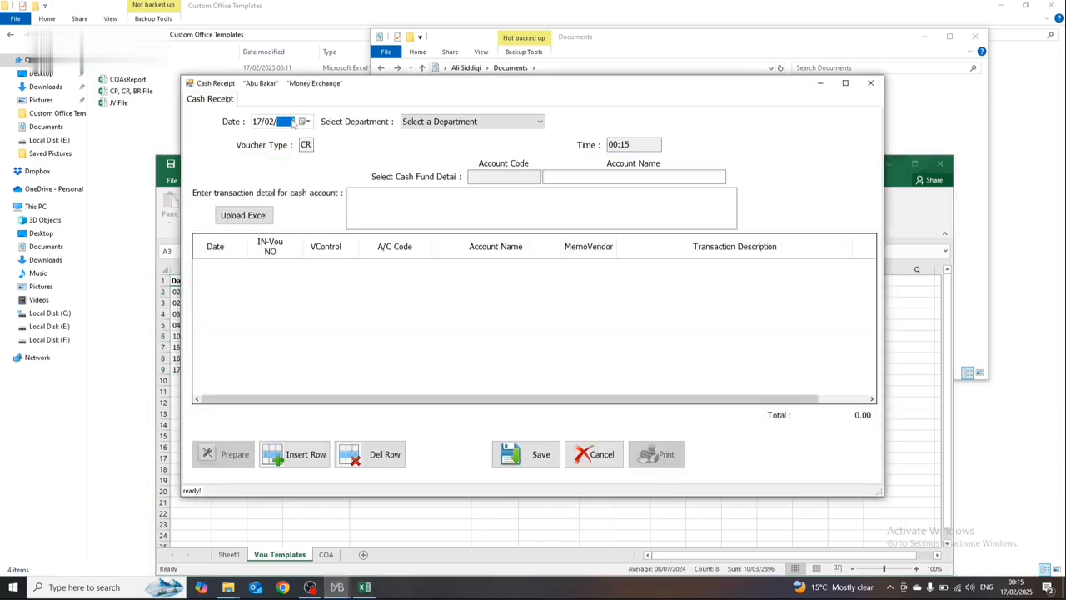
{"action": "key", "text": "Left"}
{"action": "key", "text": "Left"}
{"action": "key", "text": "Right"}
{"action": "key", "text": "Left"}
{"action": "left_click", "coordinate": [434, 127]}
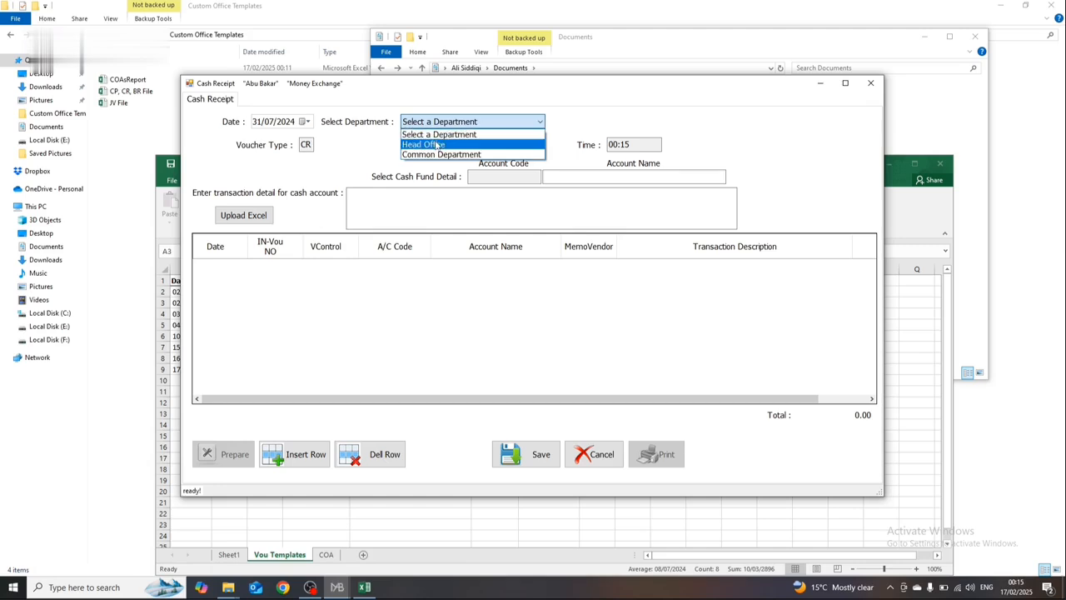
{"action": "left_click", "coordinate": [436, 145]}
Step: Load the Upload workbook from the Documents folder into the batch cash receipt
{"action": "left_click", "coordinate": [250, 215]}
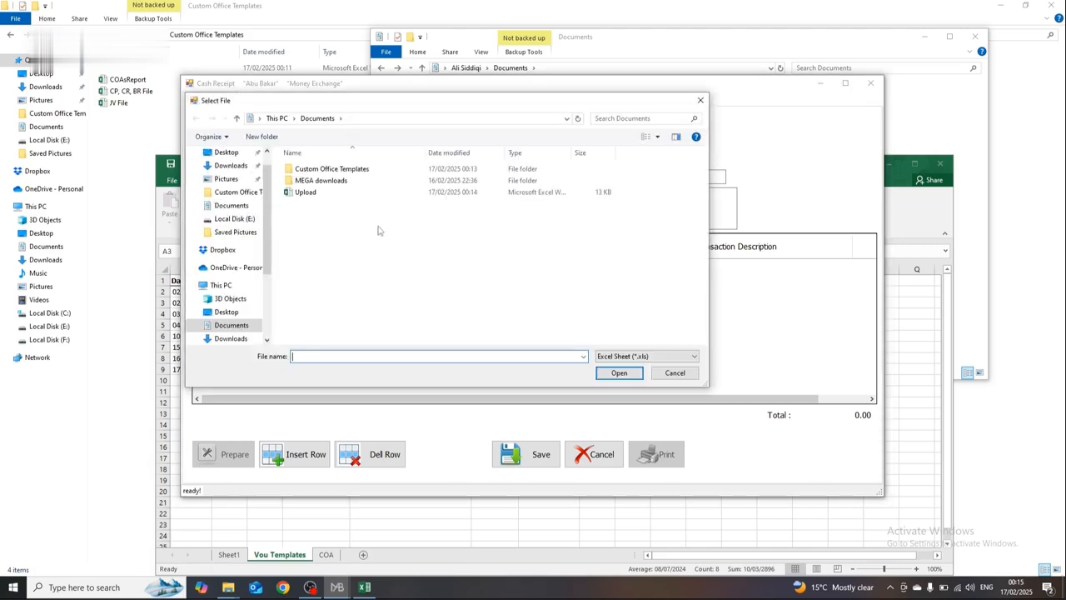
{"action": "left_click", "coordinate": [337, 195]}
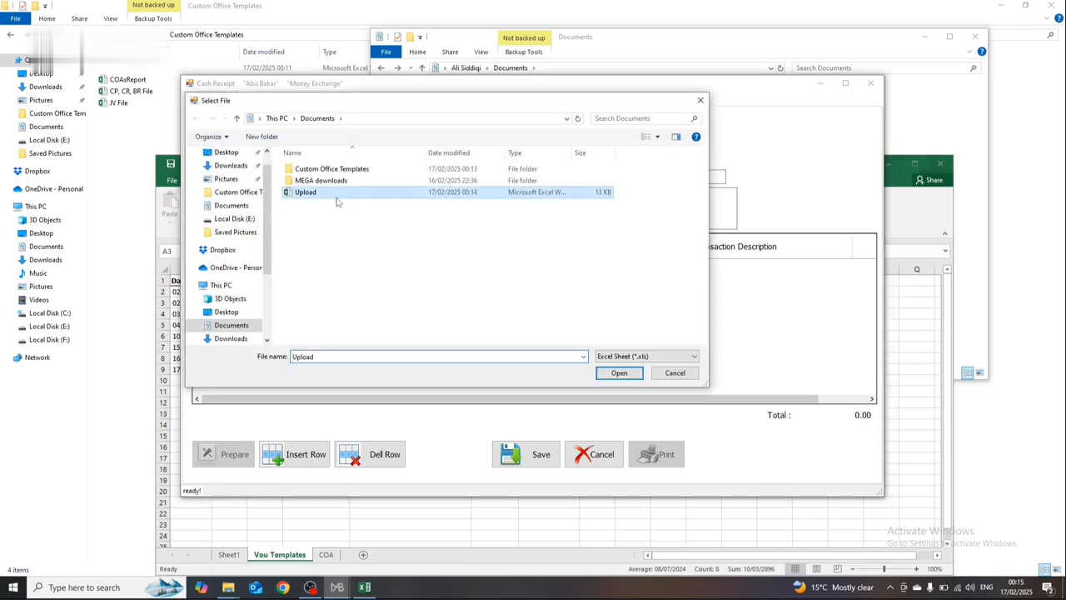
{"action": "left_click", "coordinate": [619, 372]}
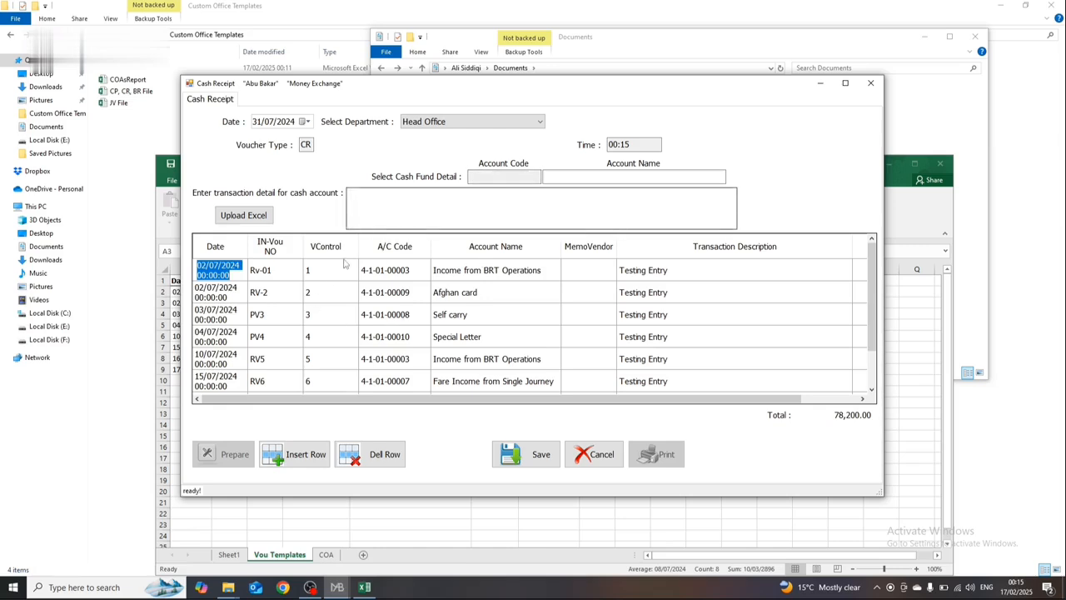
Step: Save the batch cash receipt with Cash in Hand as the cash fund and "Testing Entry" as the transaction detail
{"action": "left_click", "coordinate": [571, 174]}
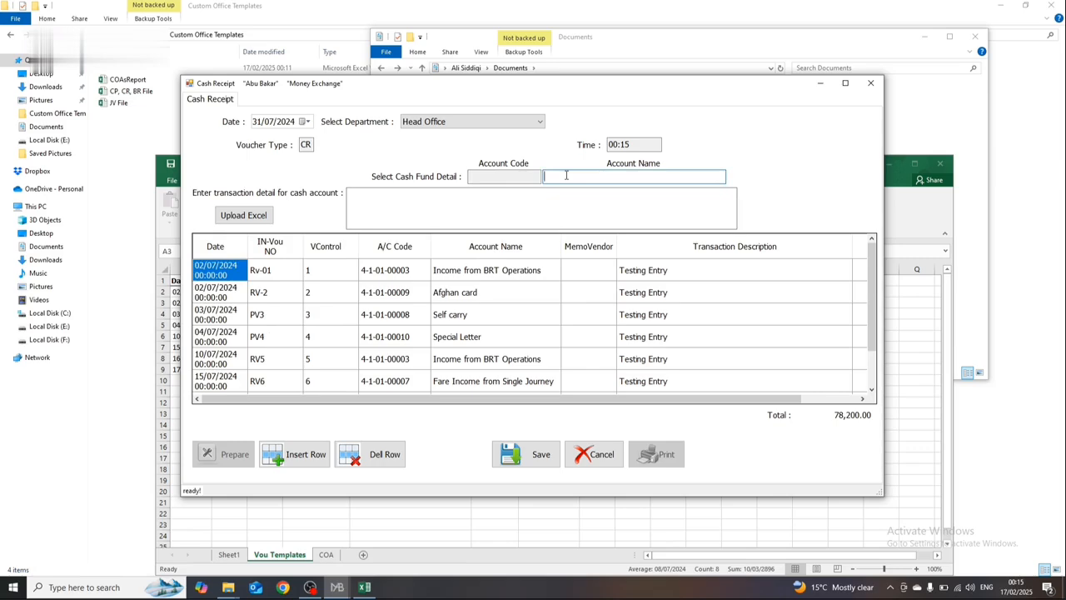
{"action": "type", "text": "A"}
{"action": "key", "text": "Return"}
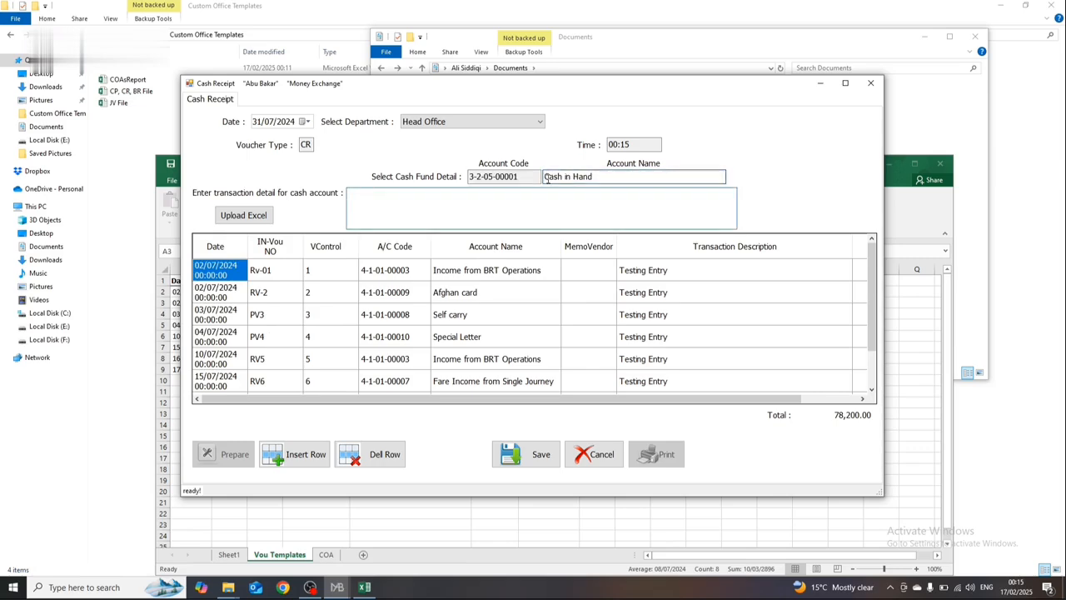
{"action": "left_click", "coordinate": [429, 221]}
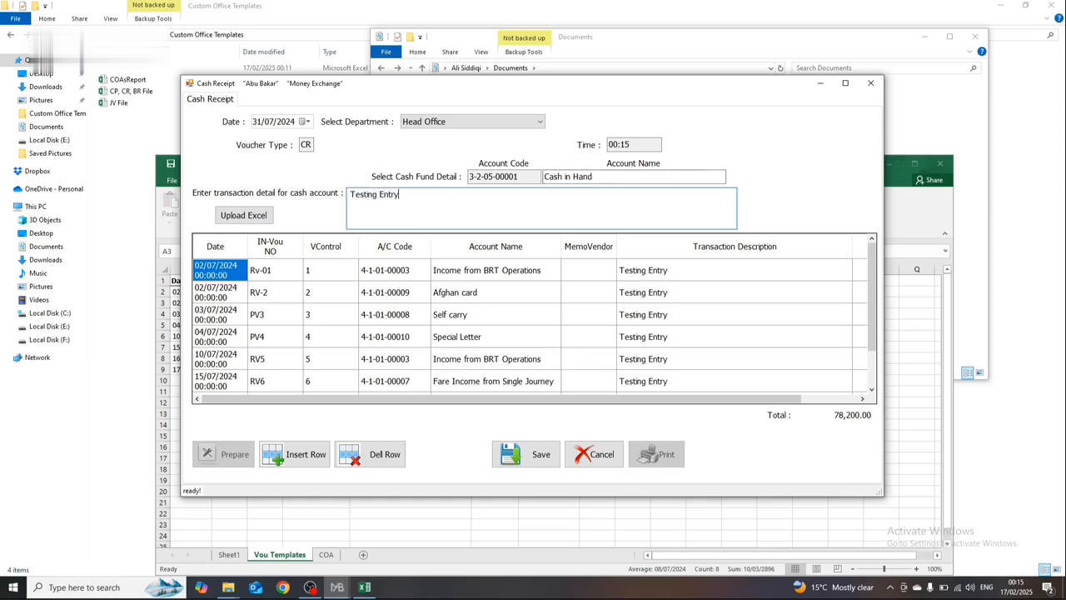
{"action": "left_click", "coordinate": [527, 454]}
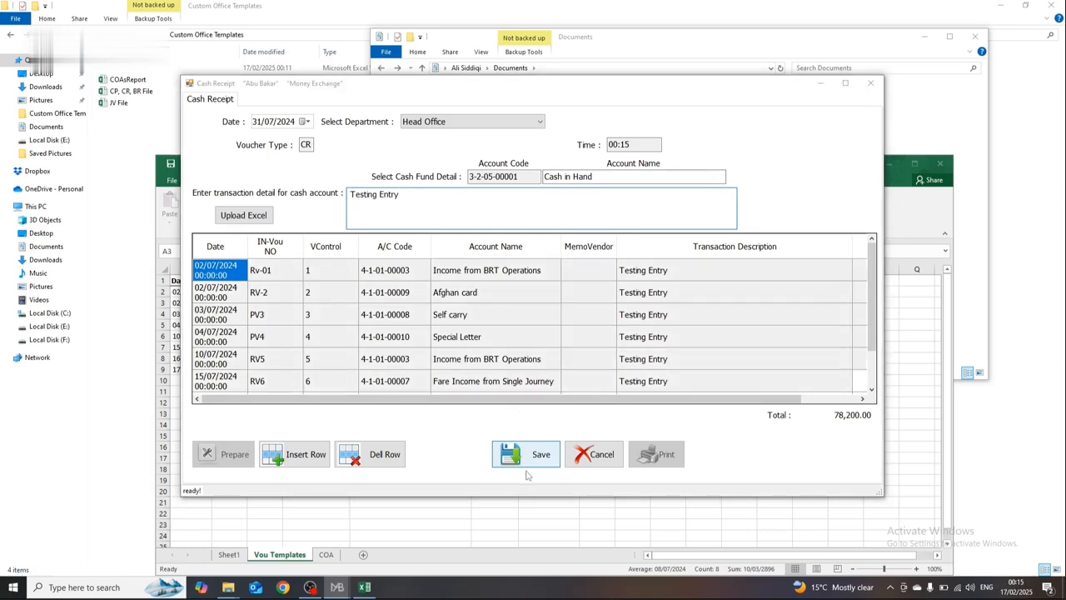
{"action": "left_click", "coordinate": [555, 332]}
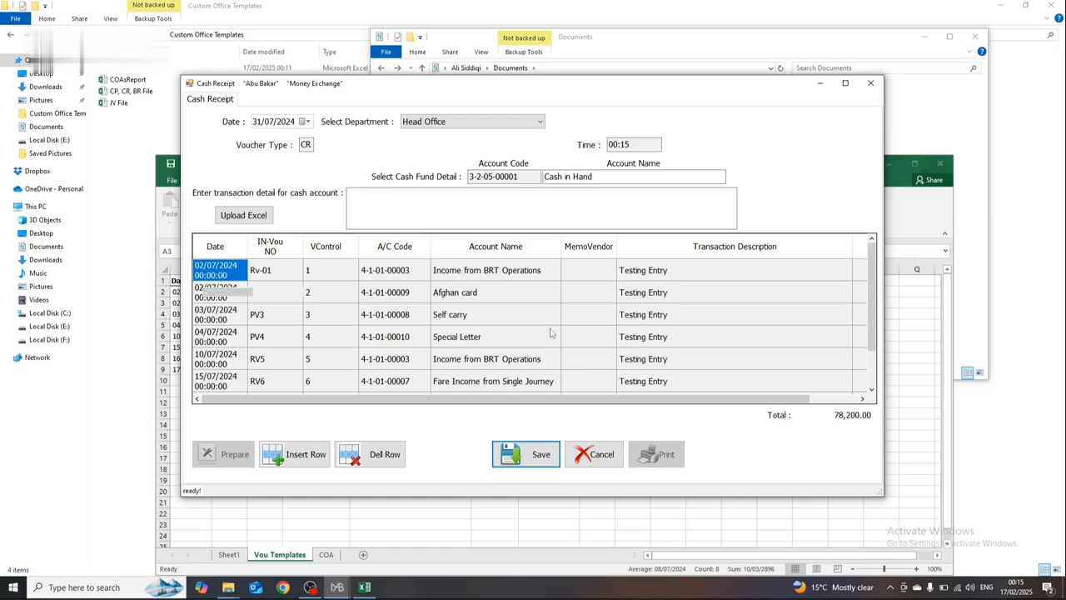
Step: Close the batch Cash Receipt form and the CP, CR, BR File workbook
{"action": "left_click", "coordinate": [871, 82]}
{"action": "left_click", "coordinate": [899, 233]}
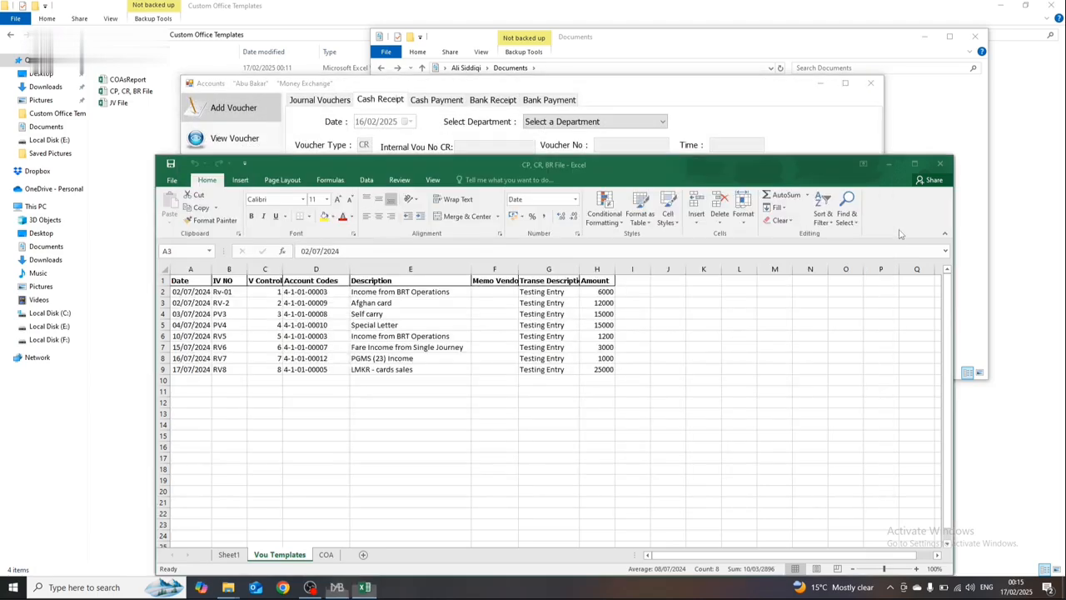
{"action": "left_click", "coordinate": [938, 164]}
{"action": "left_click", "coordinate": [916, 150]}
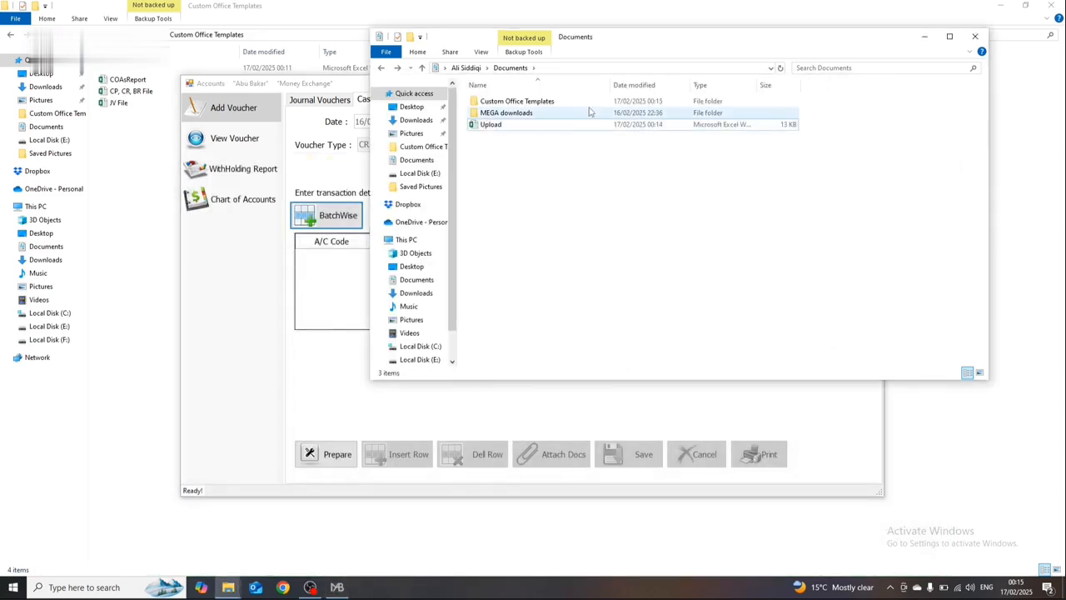
Step: Open the JV File workbook from Custom Office Templates and the Upload workbook from Documents
{"action": "left_click", "coordinate": [133, 148]}
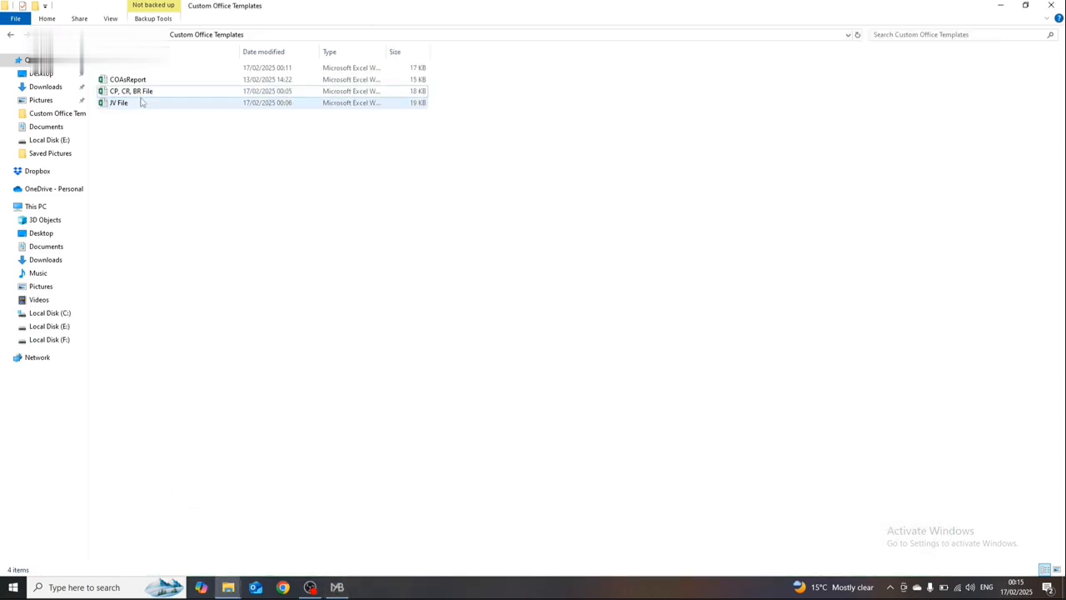
{"action": "left_click", "coordinate": [142, 101]}
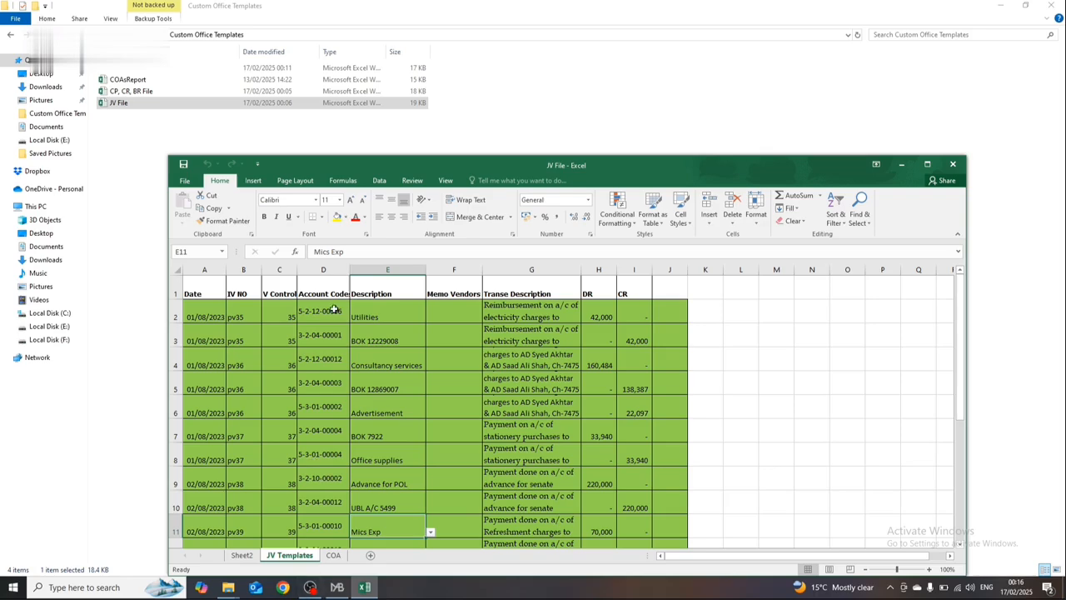
{"action": "key", "text": "alt+Tab"}
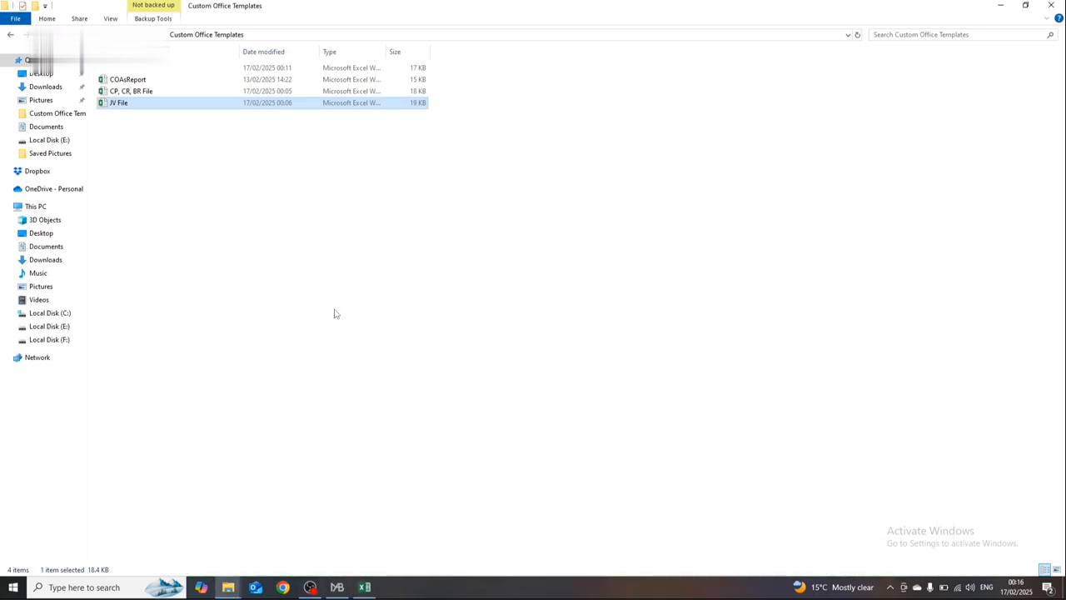
{"action": "key", "text": "alt+Tab"}
{"action": "key", "text": "Tab"}
{"action": "key", "text": "alt+Tab"}
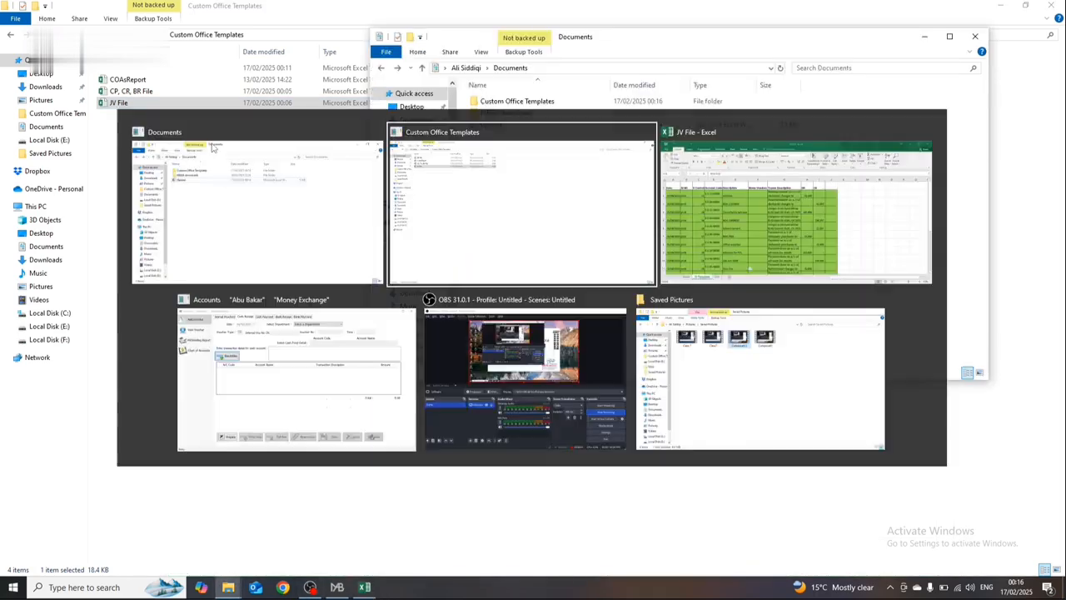
{"action": "key", "text": "alt+Tab"}
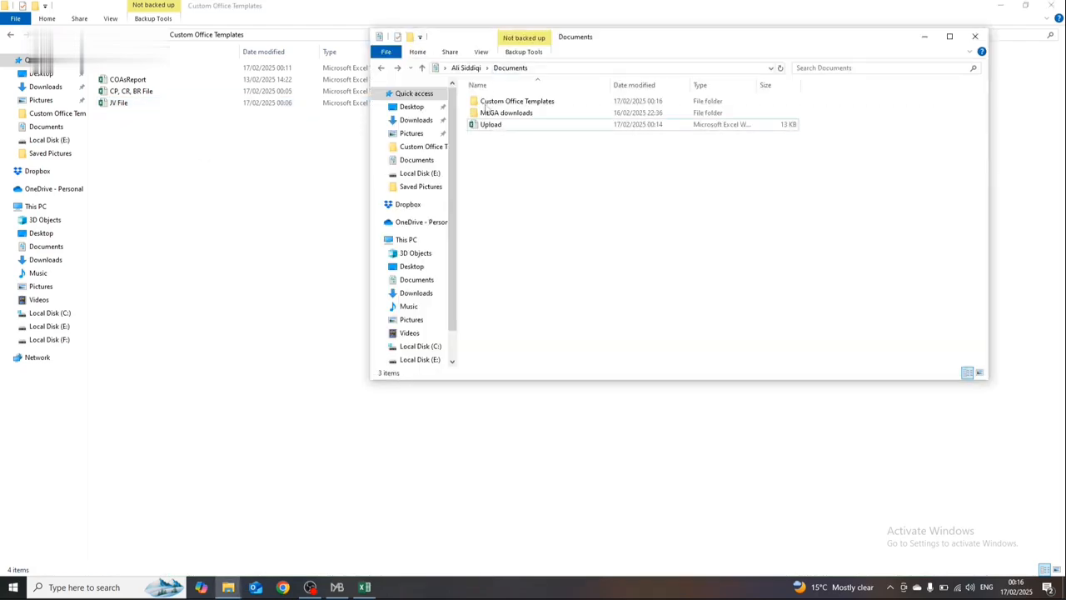
{"action": "double_click", "coordinate": [481, 125]}
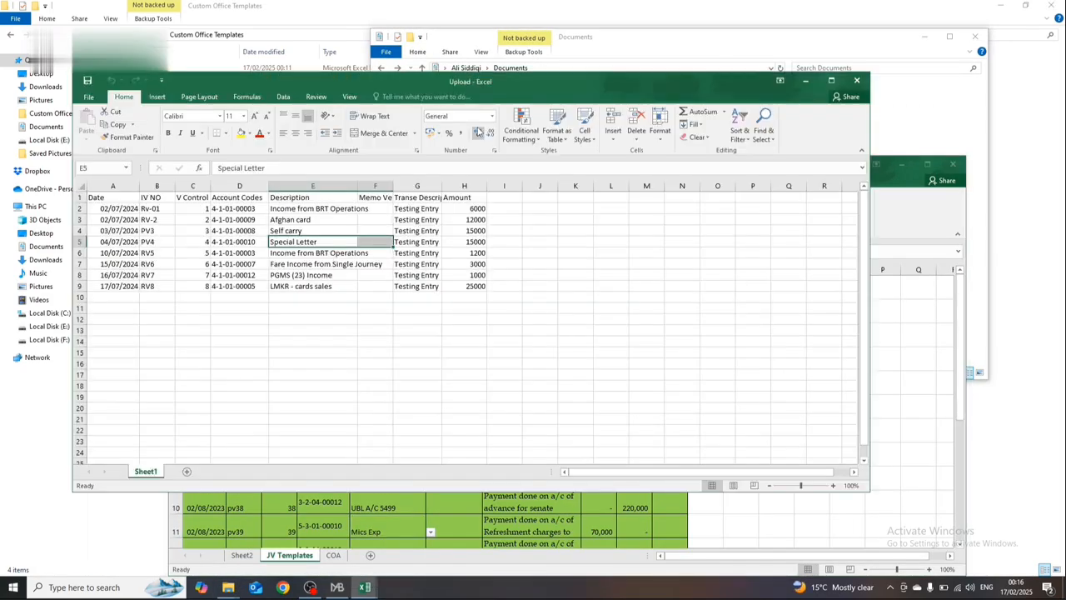
Step: Clear the old voucher data in rows 1 to 9 of the Upload sheet
{"action": "left_click", "coordinate": [324, 193]}
{"action": "key", "text": "shift+space"}
{"action": "key", "text": "shift+Down"}
{"action": "key", "text": "shift+Down"}
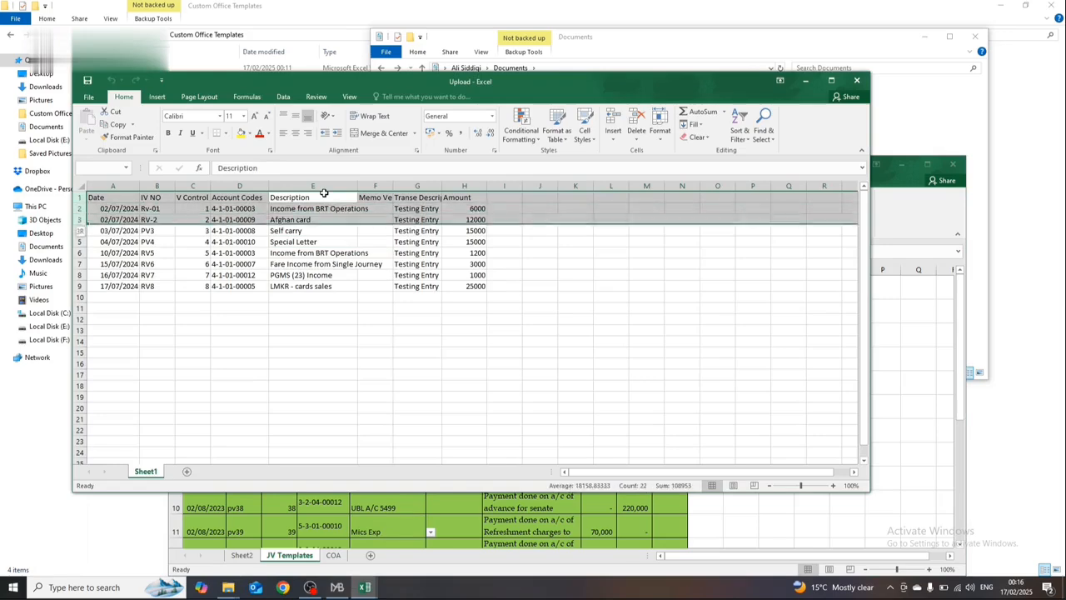
{"action": "key", "text": "shift+Down"}
{"action": "key", "text": "shift+Down"}
{"action": "key", "text": "shift+Down"}
{"action": "key", "text": "shift+Down"}
{"action": "key", "text": "shift+Down"}
{"action": "key", "text": "shift+Down"}
{"action": "key", "text": "Delete"}
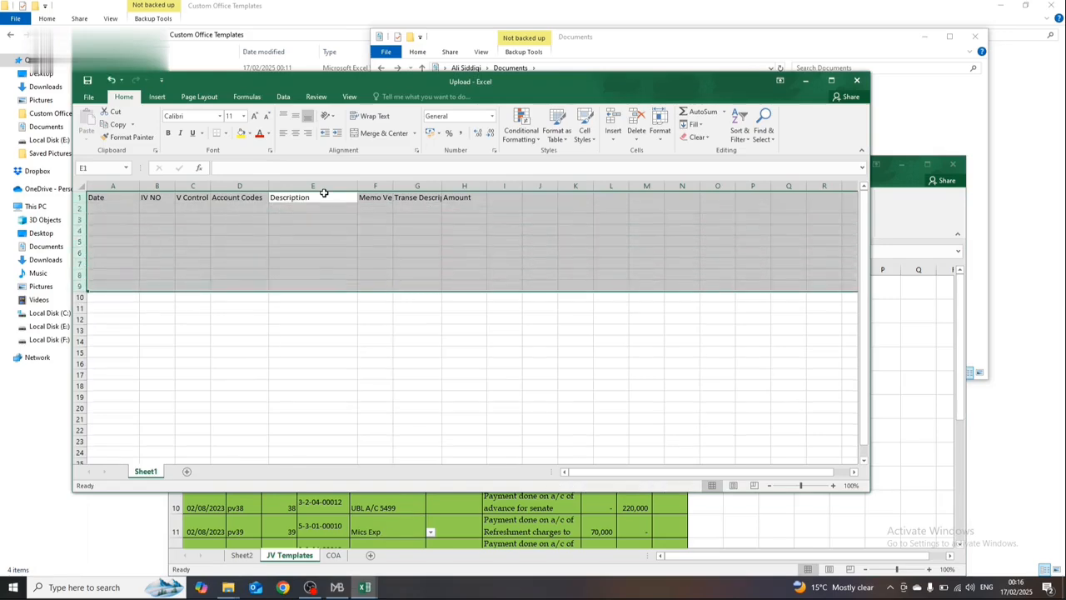
Step: Copy the entire JV Templates sheet of JV File and return to the empty Upload sheet
{"action": "left_click", "coordinate": [681, 501]}
{"action": "key", "text": "ctrl+Up"}
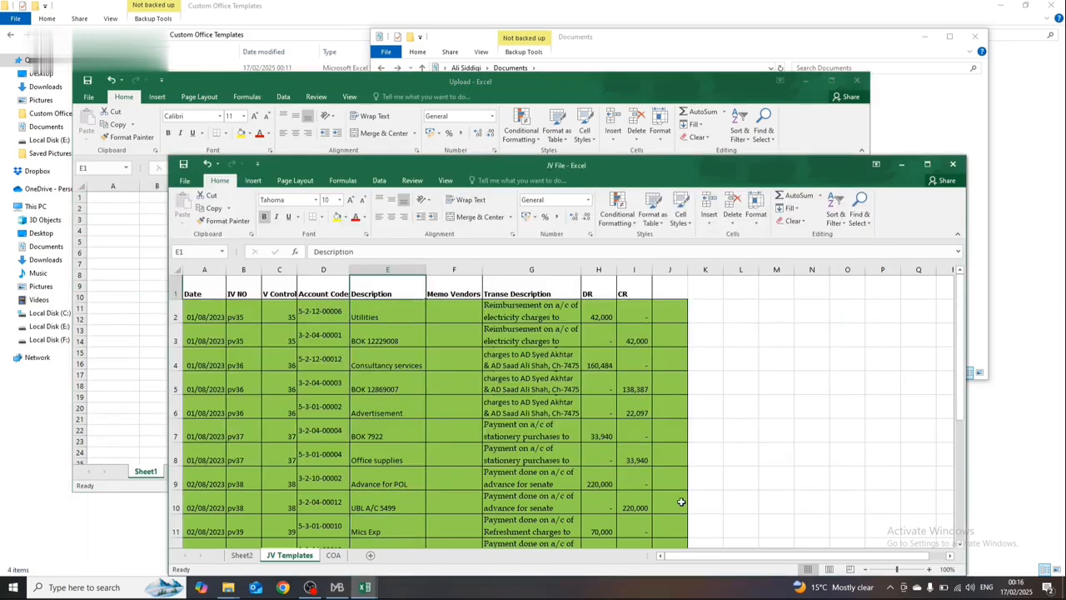
{"action": "key", "text": "Left"}
{"action": "key", "text": "Left"}
{"action": "key", "text": "ctrl+shift+End"}
{"action": "key", "text": "ctrl+c"}
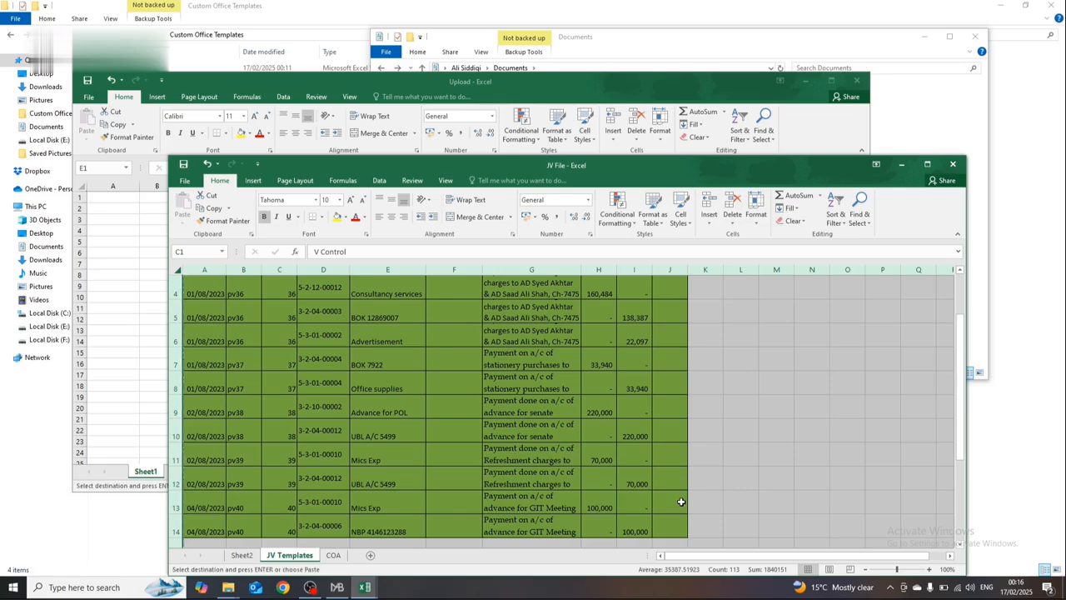
{"action": "left_click", "coordinate": [124, 376]}
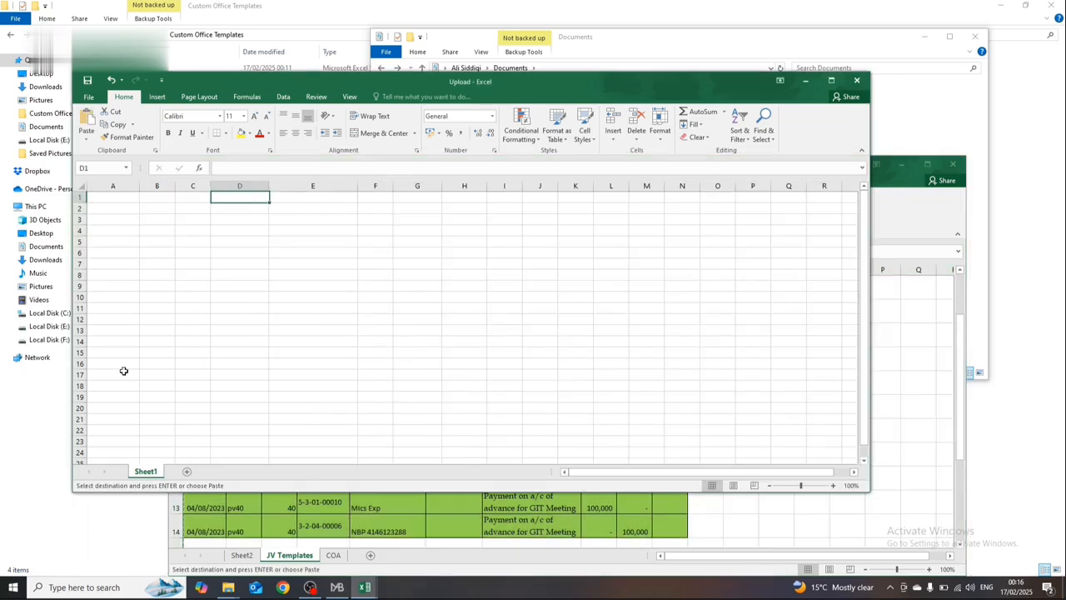
{"action": "key", "text": "ctrl+v"}
{"action": "key", "text": "Return"}
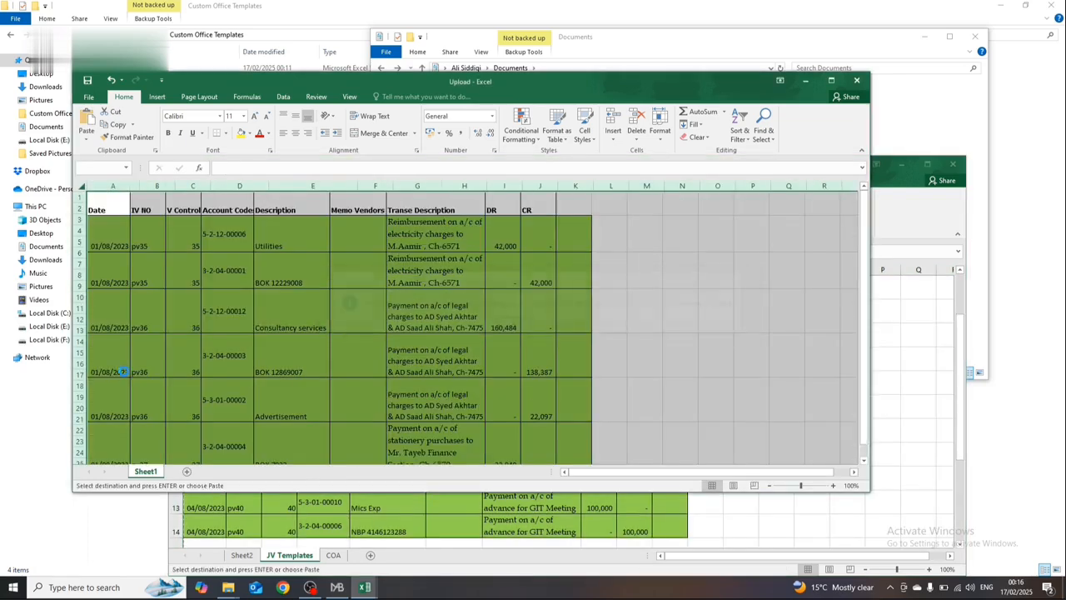
{"action": "key", "text": "Right"}
{"action": "key", "text": "Right"}
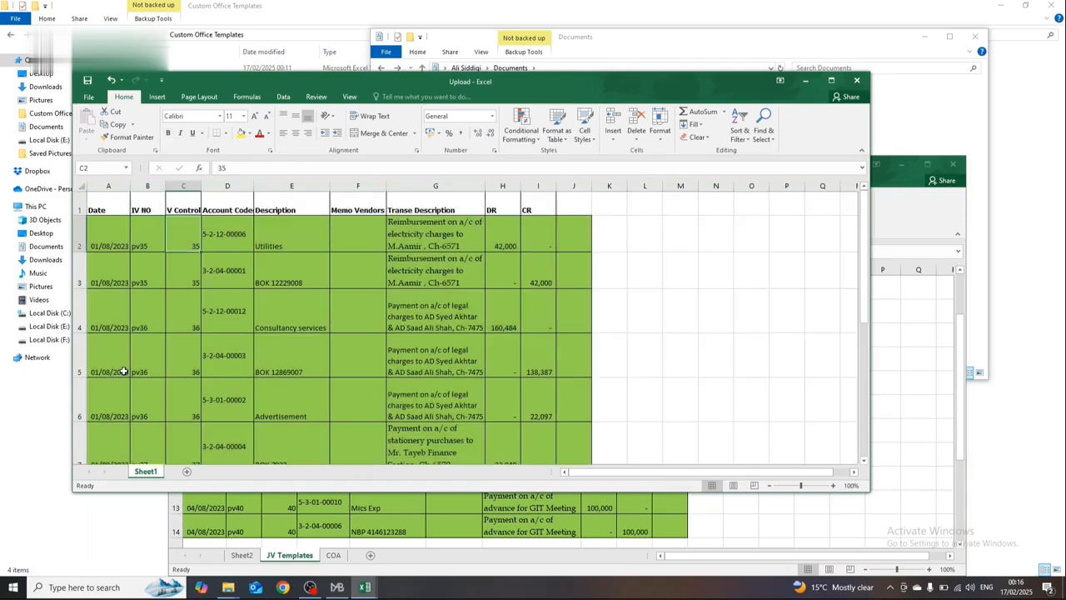
{"action": "key", "text": "Down"}
{"action": "key", "text": "Right"}
{"action": "key", "text": "ctrl+z"}
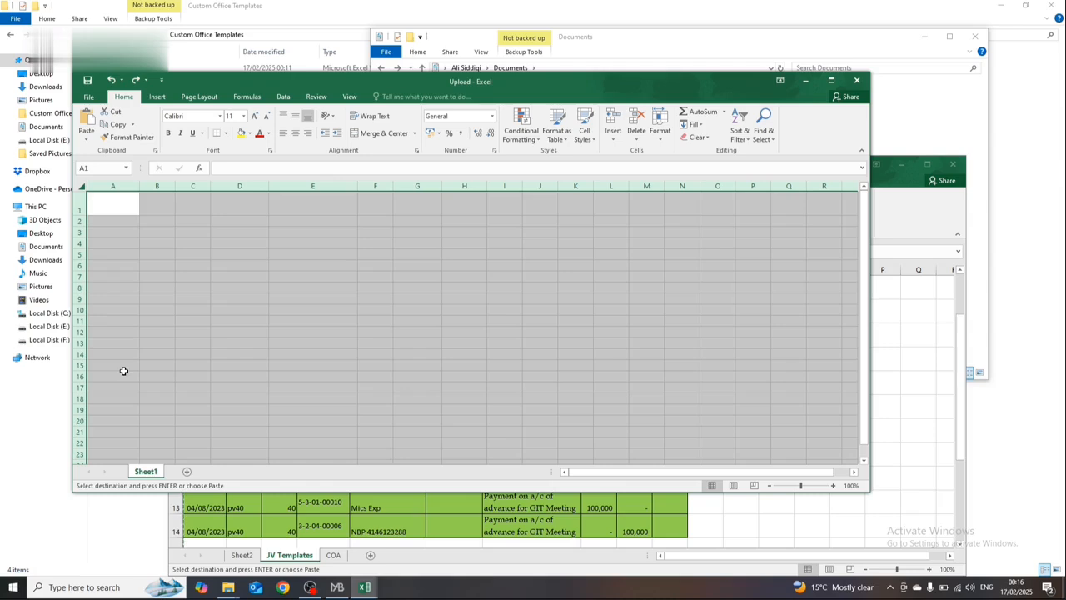
Step: Paste the copied journal voucher sheet into Upload from A1, resolve the name conflict, and convert the paste to values only
{"action": "key", "text": "ctrl+v"}
{"action": "key", "text": "Return"}
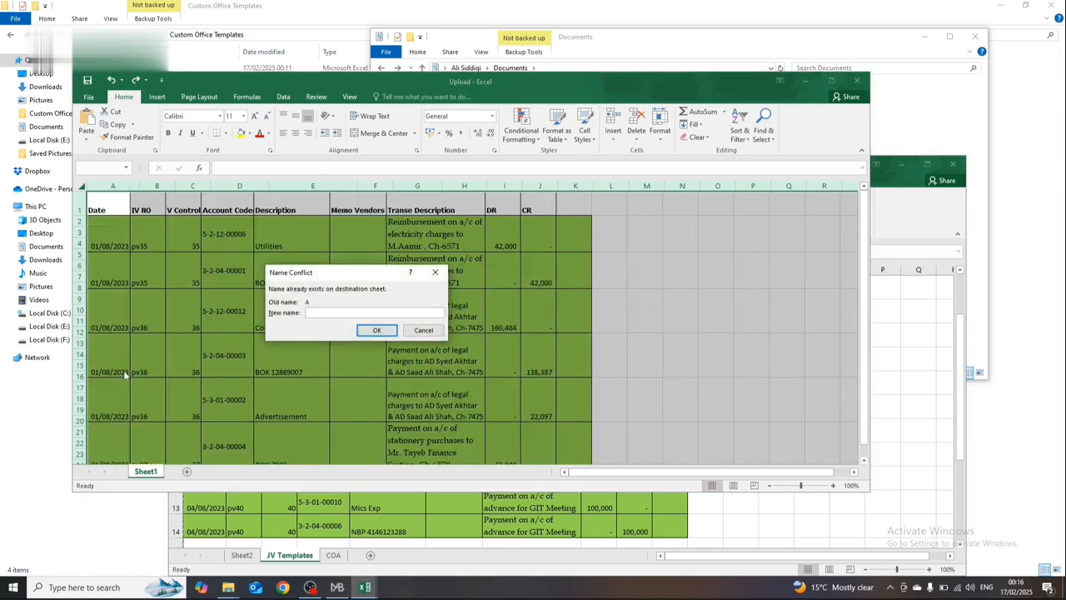
{"action": "key", "text": "Return"}
{"action": "key", "text": "Return"}
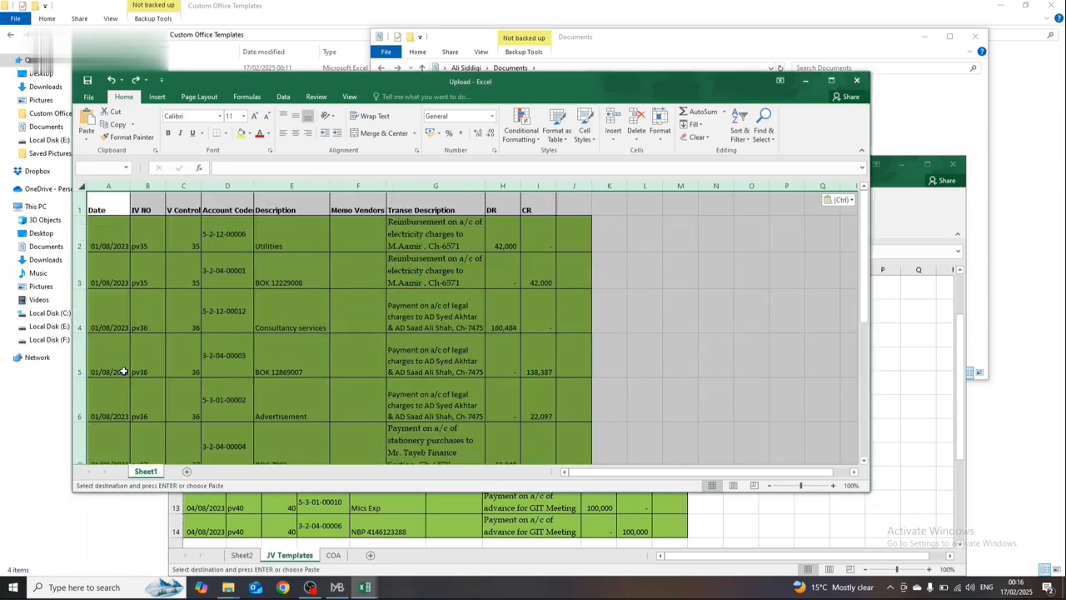
{"action": "key", "text": "v"}
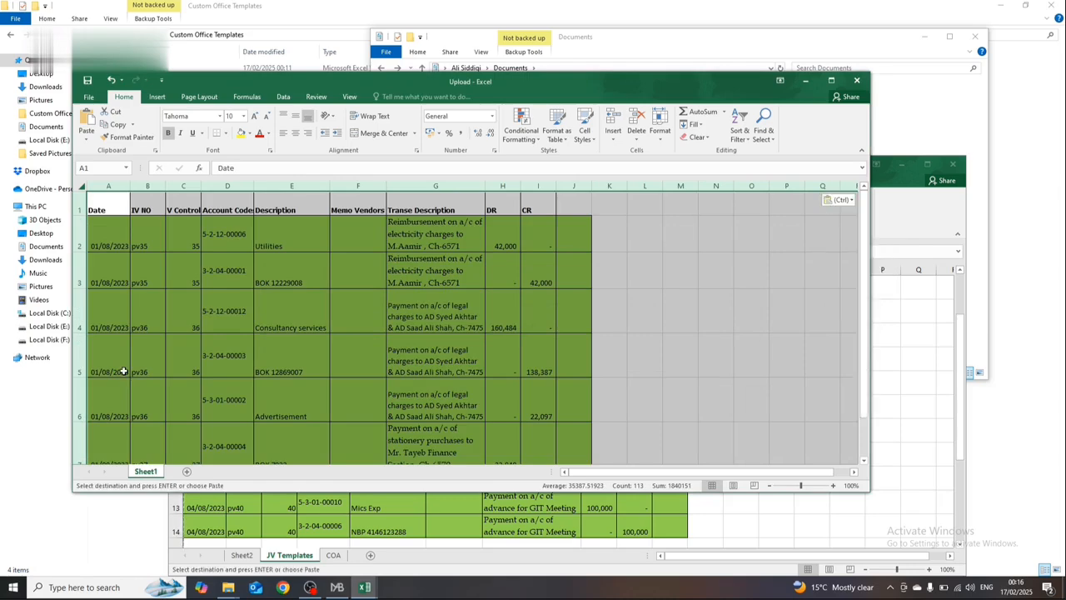
{"action": "left_click", "coordinate": [301, 330]}
{"action": "left_click", "coordinate": [462, 301]}
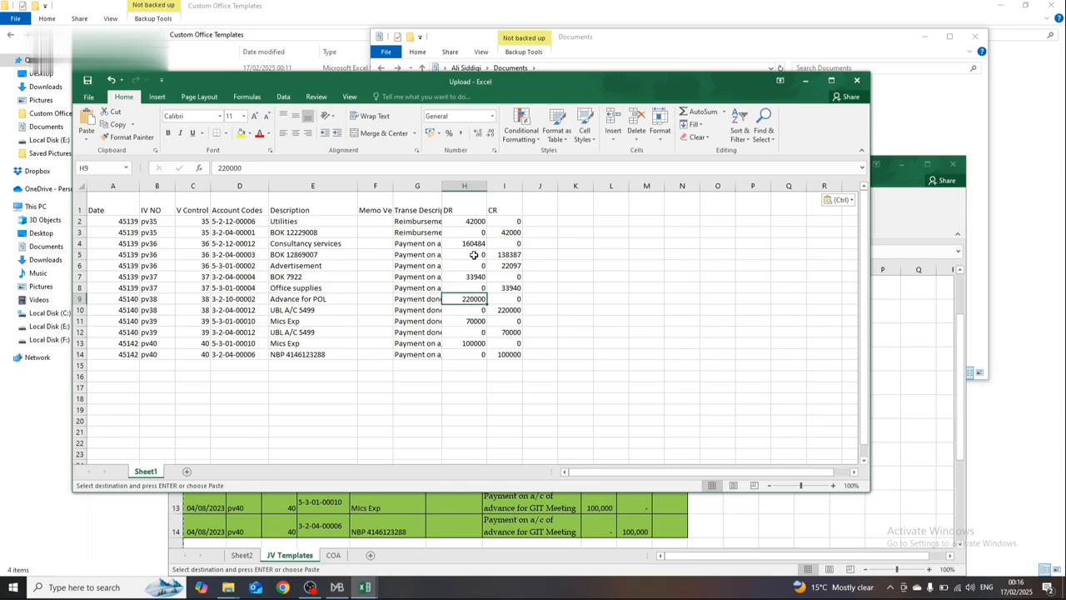
{"action": "left_click_drag", "start_coordinate": [429, 252], "coordinate": [402, 246]}
{"action": "key", "text": "Escape"}
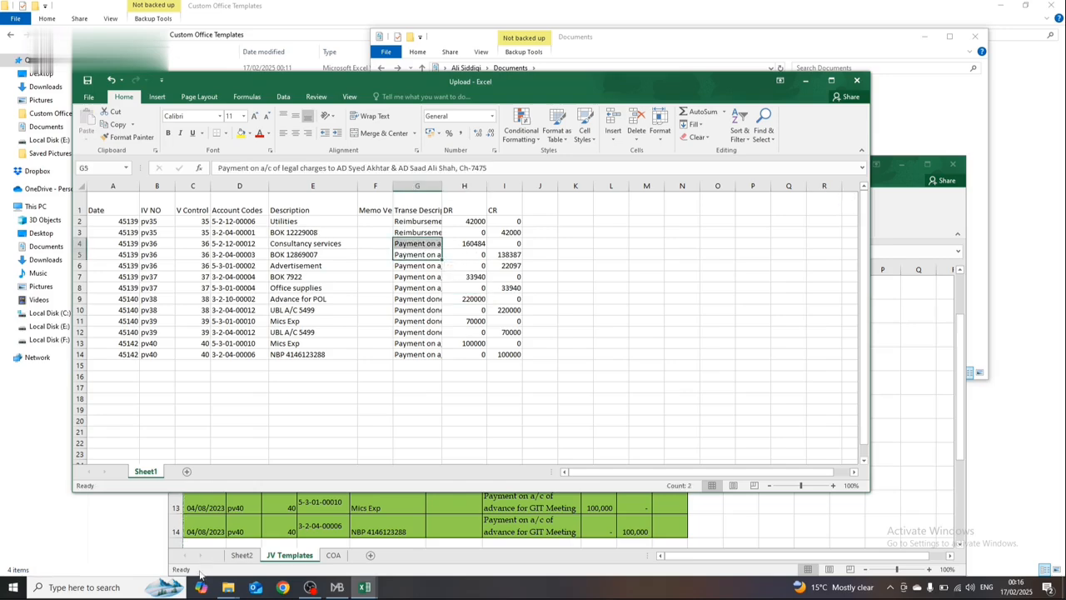
Step: Copy the dates in A2:A14 of the JV Templates sheet over the serial numbers in A2:A14 of Upload
{"action": "left_click", "coordinate": [225, 526]}
{"action": "key", "text": "Left"}
{"action": "key", "text": "Left"}
{"action": "key", "text": "Down"}
{"action": "key", "text": "shift+Down"}
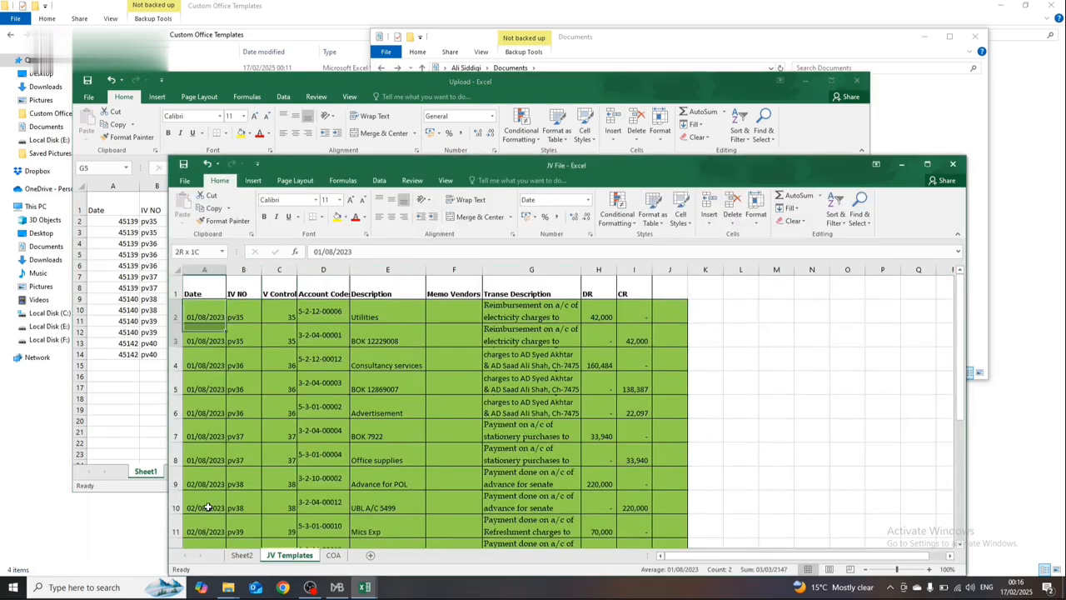
{"action": "key", "text": "shift+Down"}
{"action": "key", "text": "shift+Down"}
{"action": "key", "text": "shift+Down"}
{"action": "key", "text": "shift+Down"}
{"action": "key", "text": "shift+Down"}
{"action": "key", "text": "shift+Down"}
{"action": "key", "text": "shift+Down"}
{"action": "key", "text": "shift+Down"}
{"action": "key", "text": "shift+Down"}
{"action": "key", "text": "shift+Down"}
{"action": "key", "text": "shift+Down"}
{"action": "key", "text": "ctrl+c"}
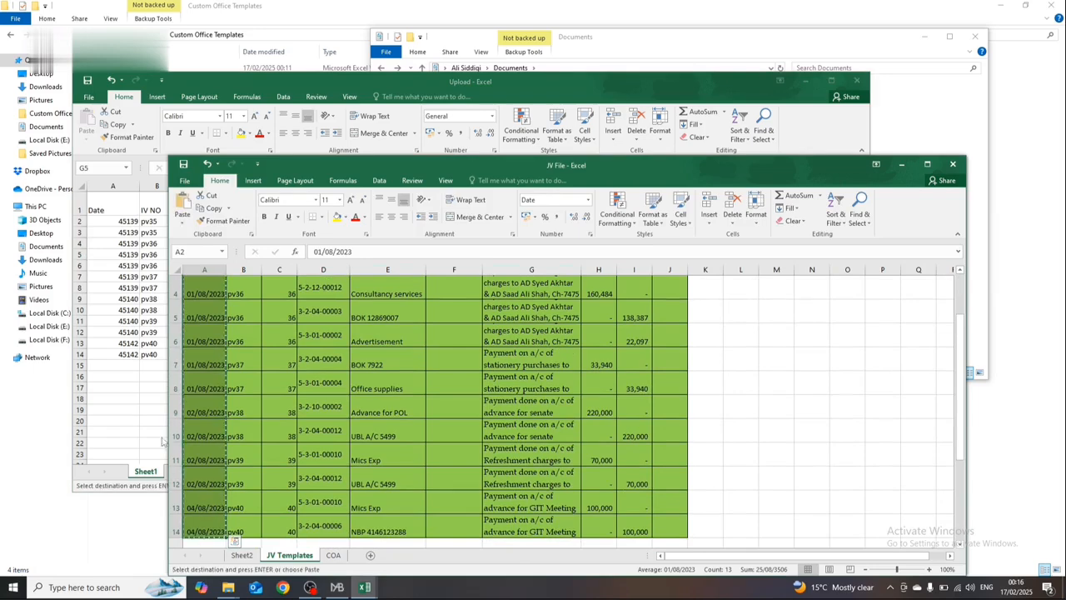
{"action": "left_click", "coordinate": [164, 441]}
{"action": "left_click", "coordinate": [112, 221]}
{"action": "key", "text": "ctrl+v"}
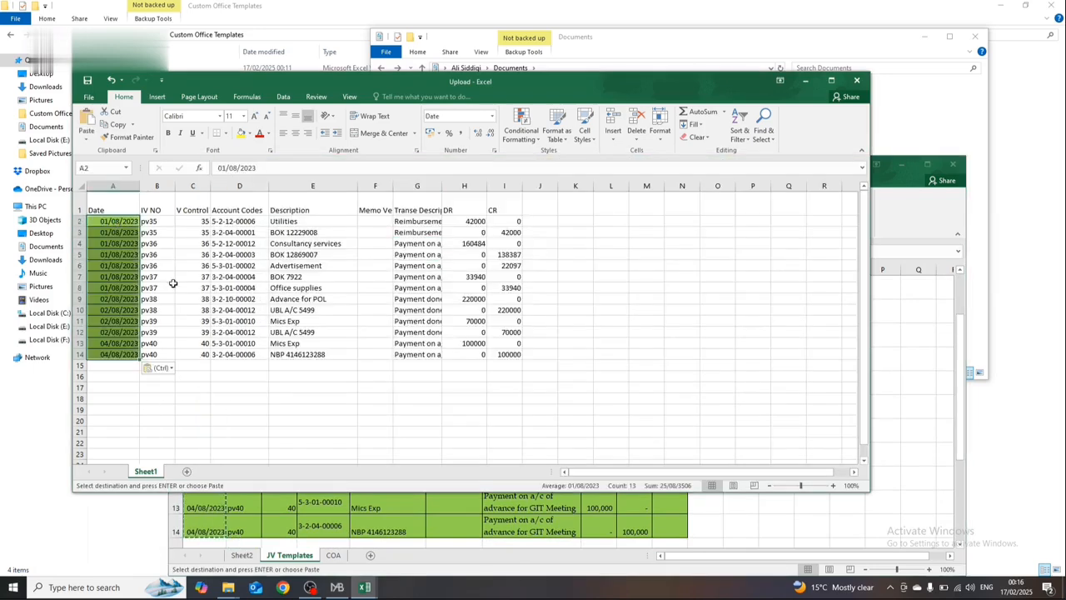
Step: Cancel the pending copy and close the Upload and JV File workbooks
{"action": "left_click", "coordinate": [227, 346]}
{"action": "key", "text": "Escape"}
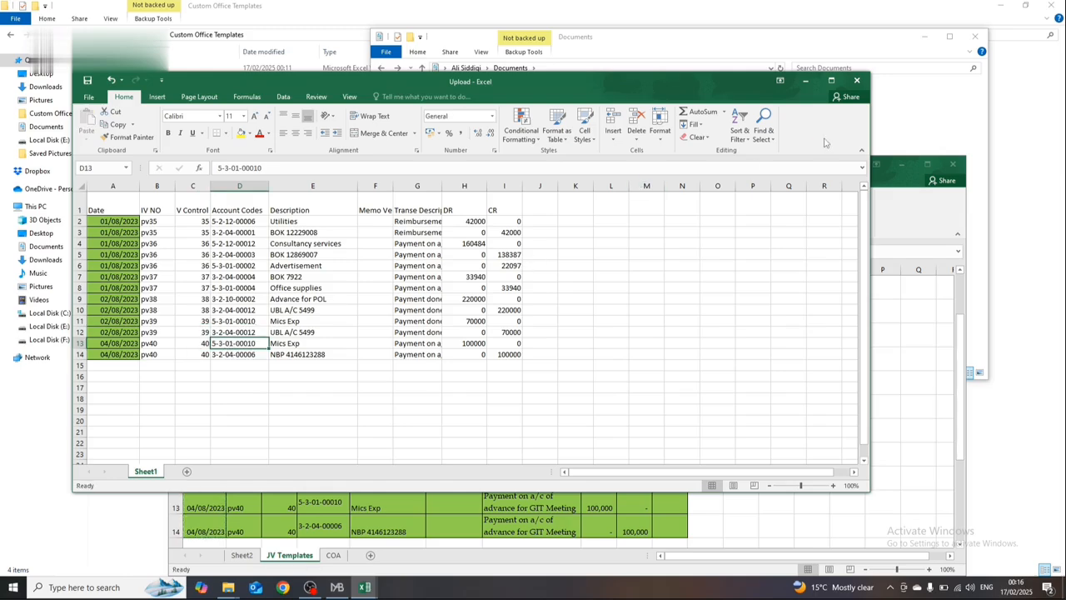
{"action": "left_click", "coordinate": [856, 80]}
{"action": "left_click", "coordinate": [952, 163]}
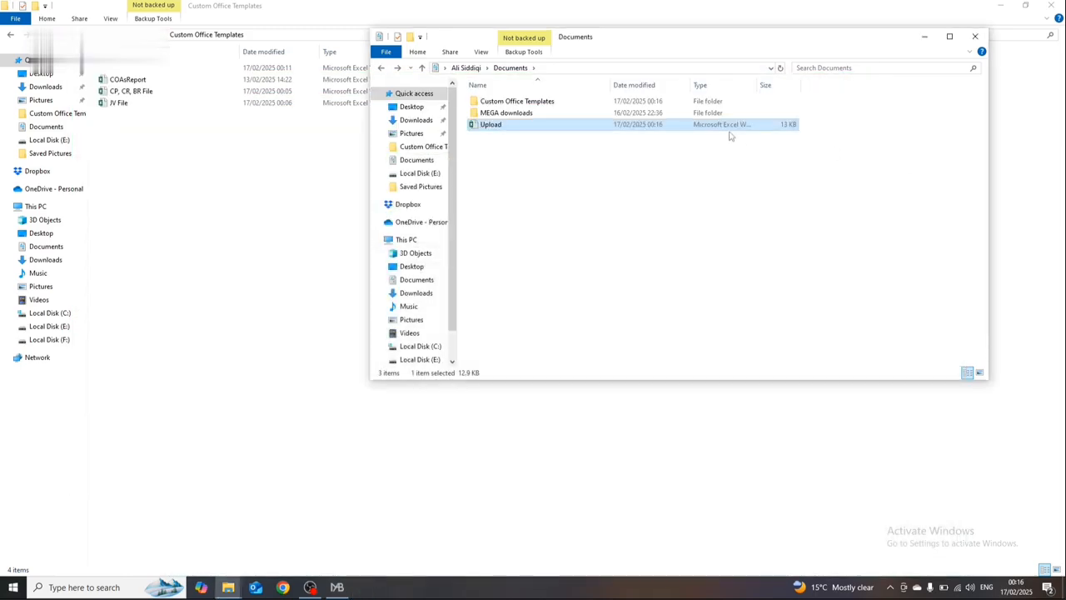
Step: Reopen JV File from the Custom Office Templates folder and switch back to the Accounts program
{"action": "key", "text": "alt+Tab"}
{"action": "key", "text": "alt+Tab"}
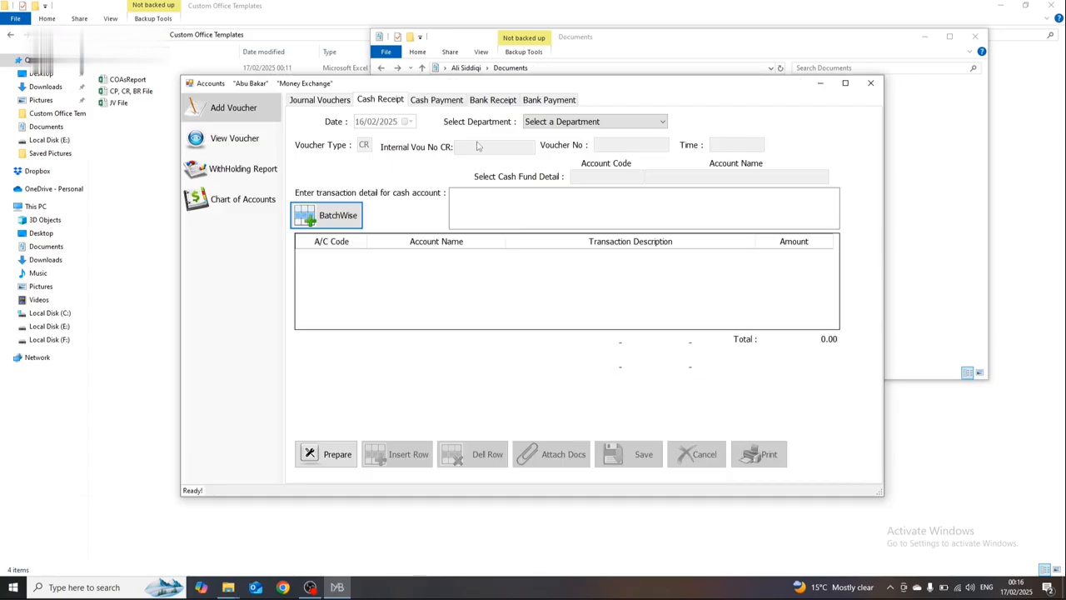
{"action": "left_click", "coordinate": [140, 103]}
{"action": "double_click", "coordinate": [140, 104]}
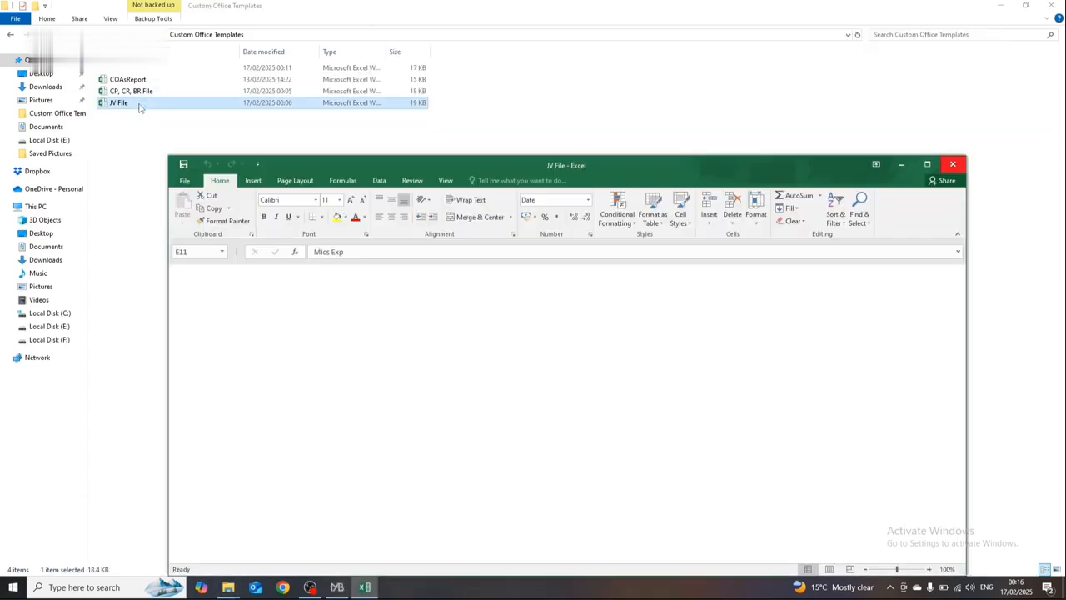
{"action": "key", "text": "alt+Tab"}
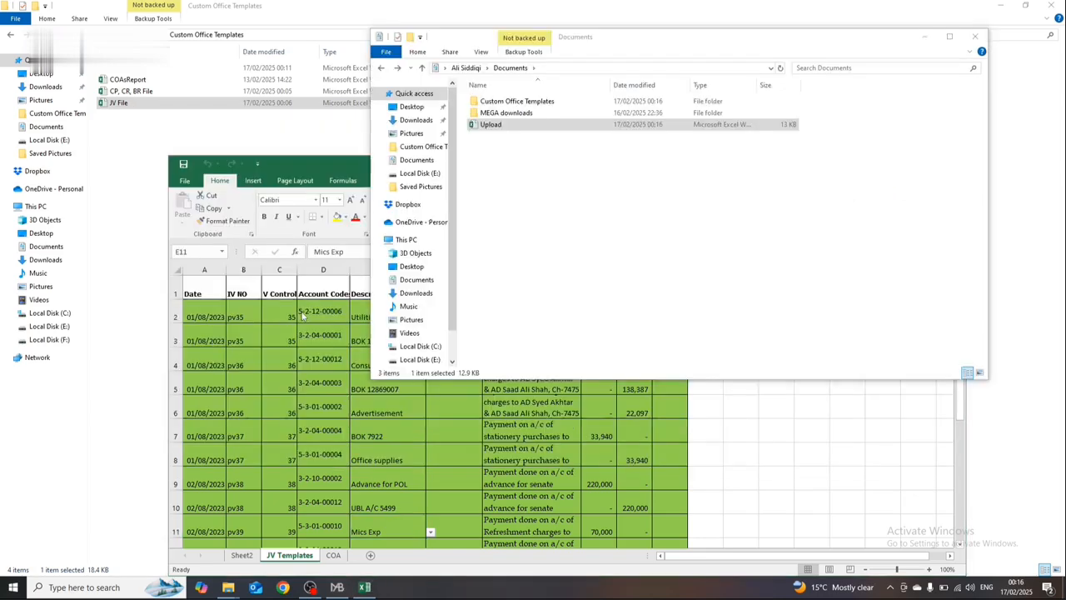
{"action": "key", "text": "alt+Tab"}
{"action": "key", "text": "alt+Tab"}
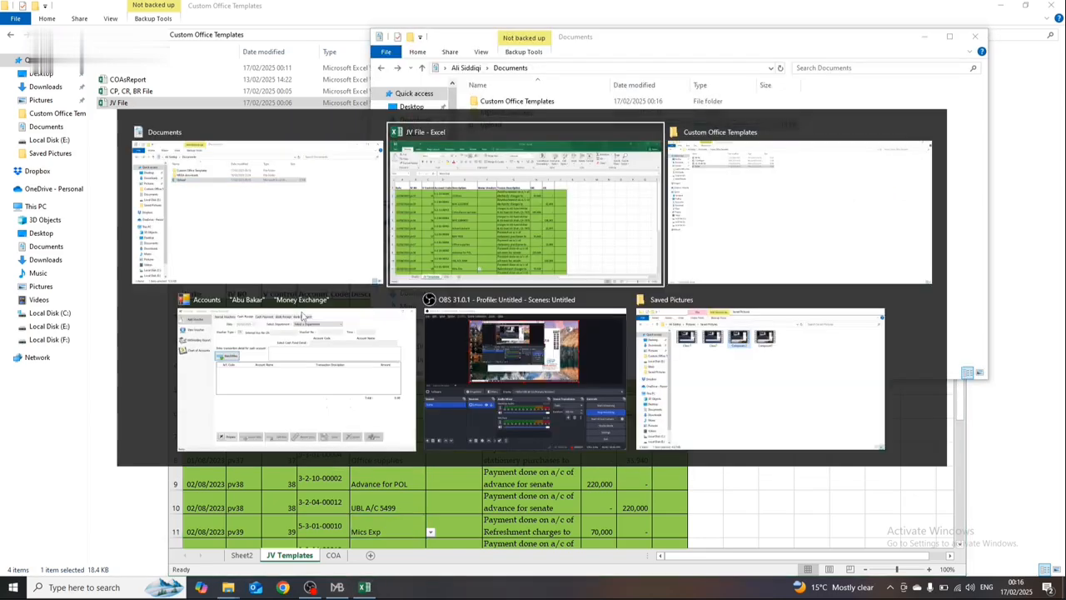
{"action": "left_click", "coordinate": [303, 316]}
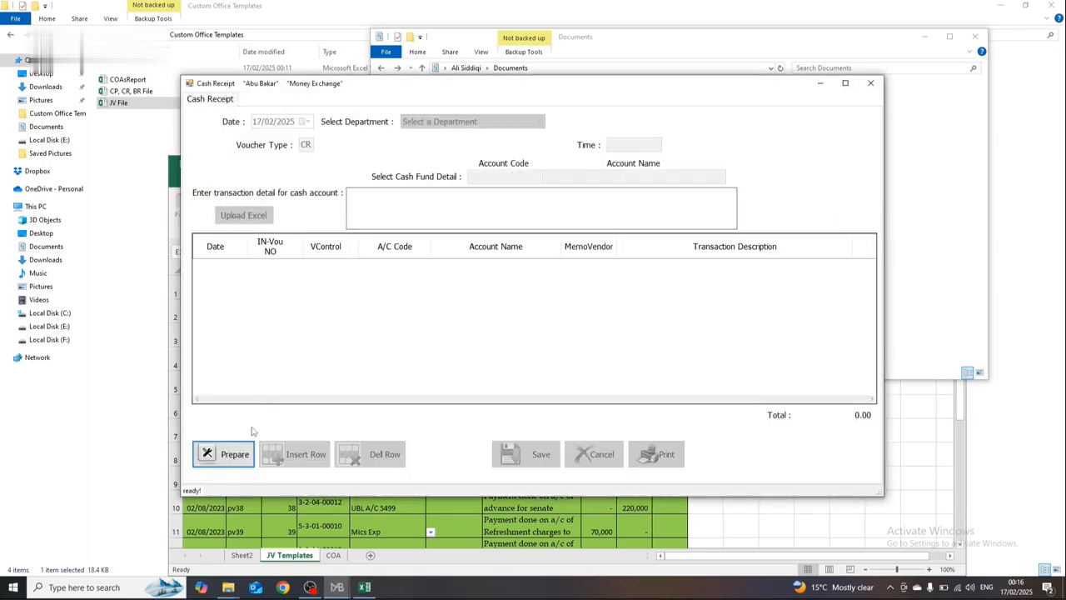
{"action": "left_click", "coordinate": [234, 454]}
{"action": "left_click", "coordinate": [286, 123]}
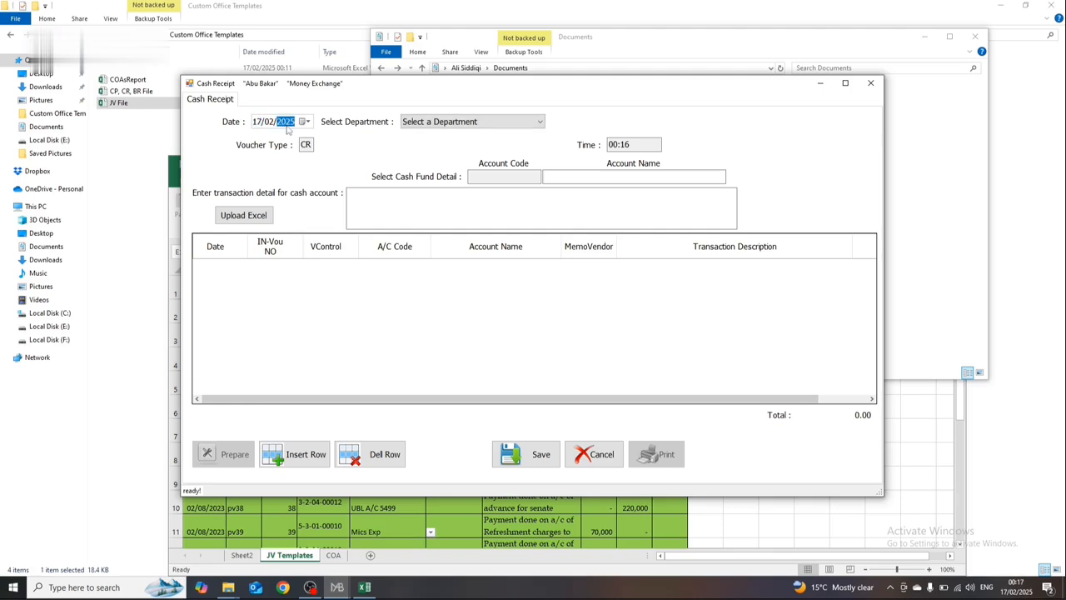
{"action": "type", "text": "23"}
{"action": "key", "text": "Left"}
{"action": "key", "text": "Left"}
{"action": "type", "text": "1"}
{"action": "key", "text": "Right"}
{"action": "key", "text": "Left"}
{"action": "type", "text": "3"}
{"action": "left_click", "coordinate": [466, 121]}
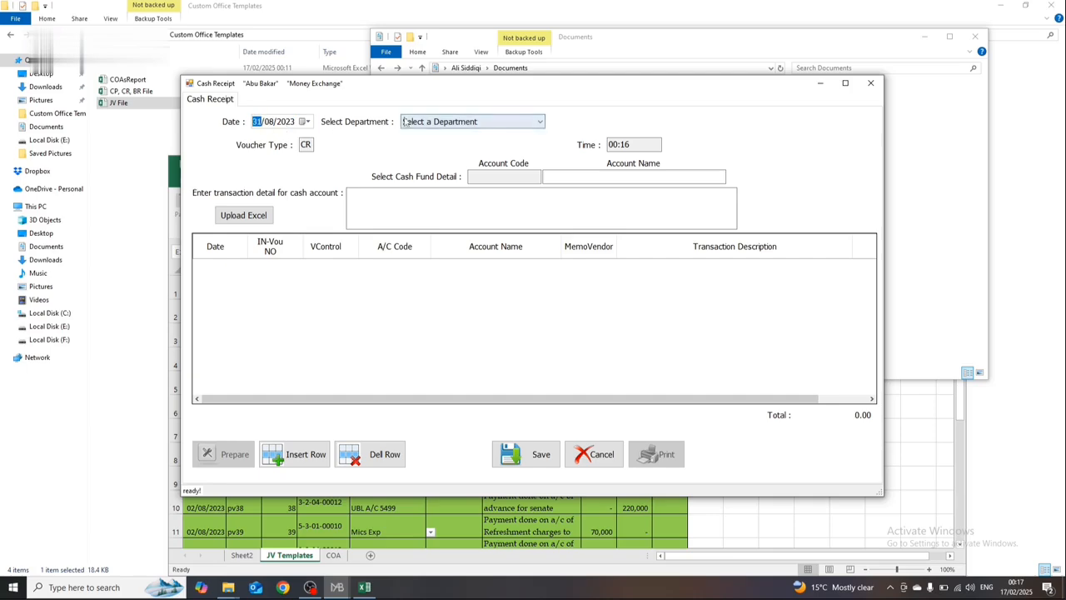
{"action": "left_click", "coordinate": [415, 145]}
{"action": "left_click", "coordinate": [221, 218]}
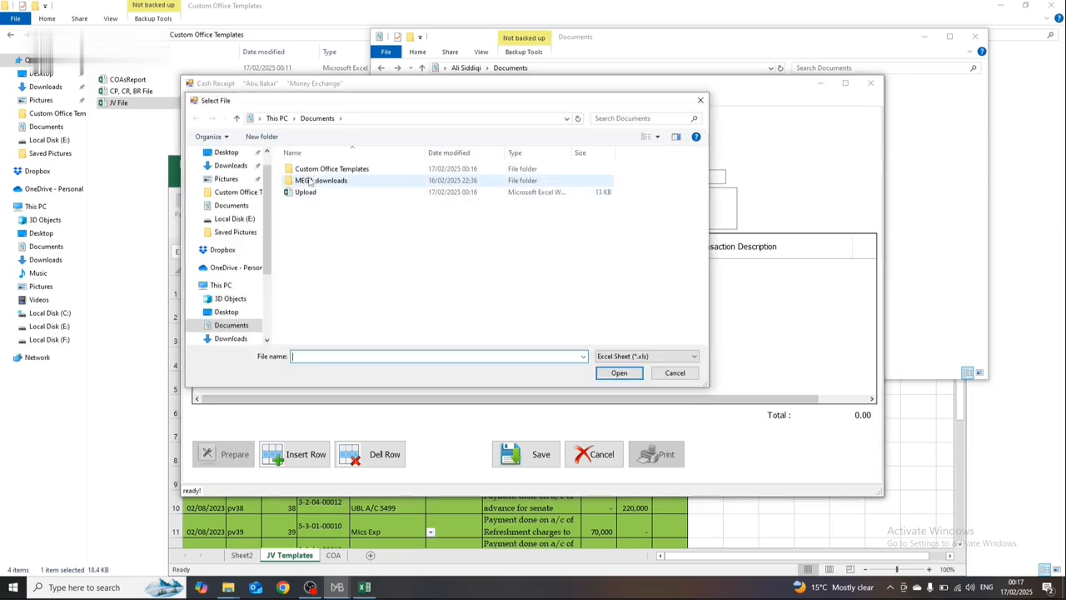
{"action": "left_click", "coordinate": [305, 192]}
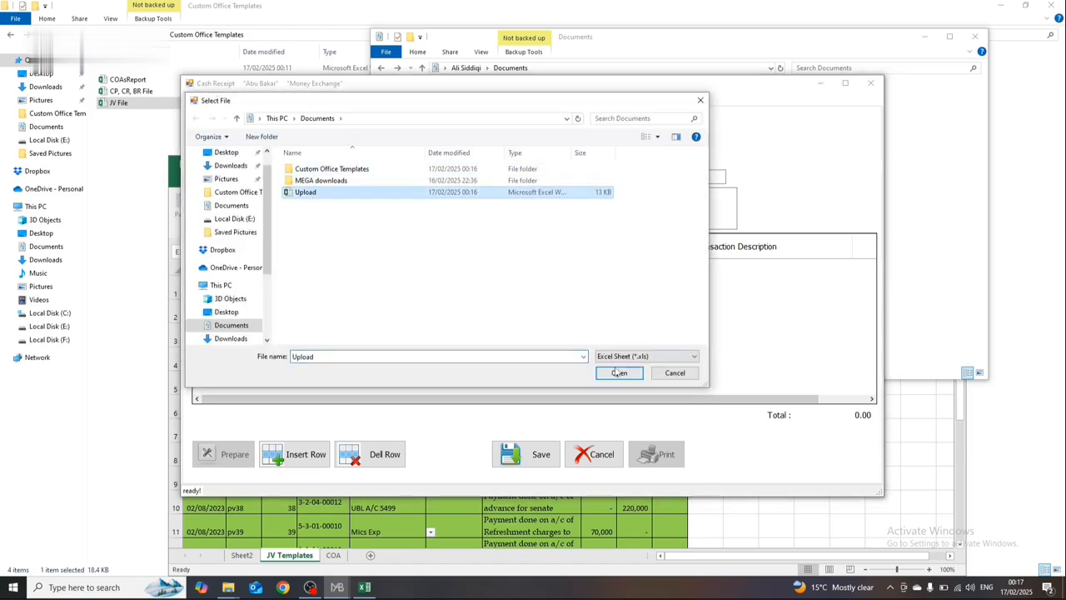
{"action": "left_click", "coordinate": [616, 371]}
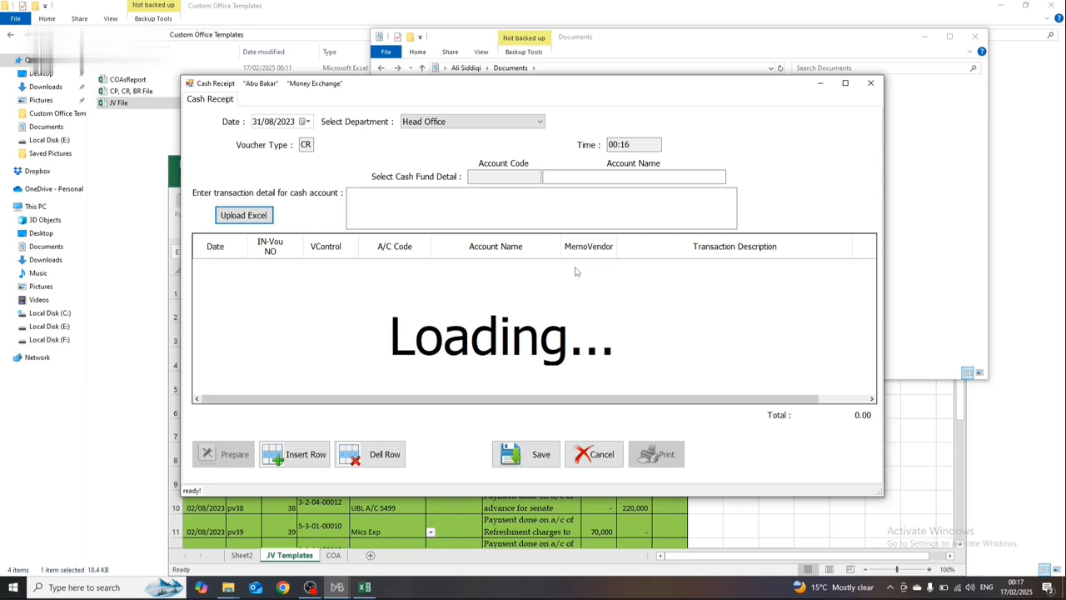
{"action": "left_click", "coordinate": [498, 122]}
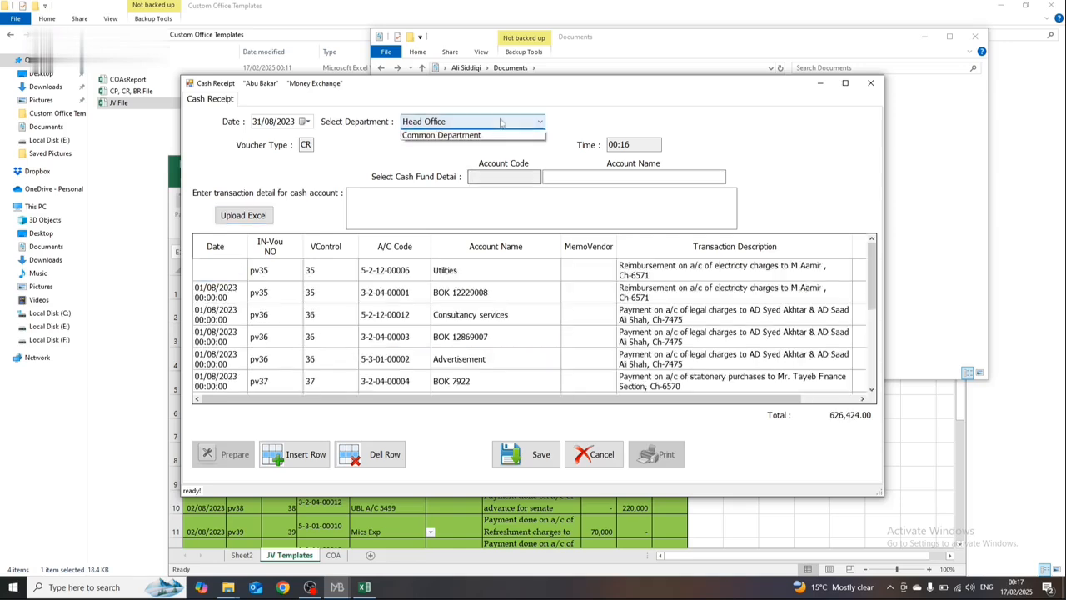
{"action": "left_click", "coordinate": [497, 144]}
{"action": "left_click", "coordinate": [562, 177]}
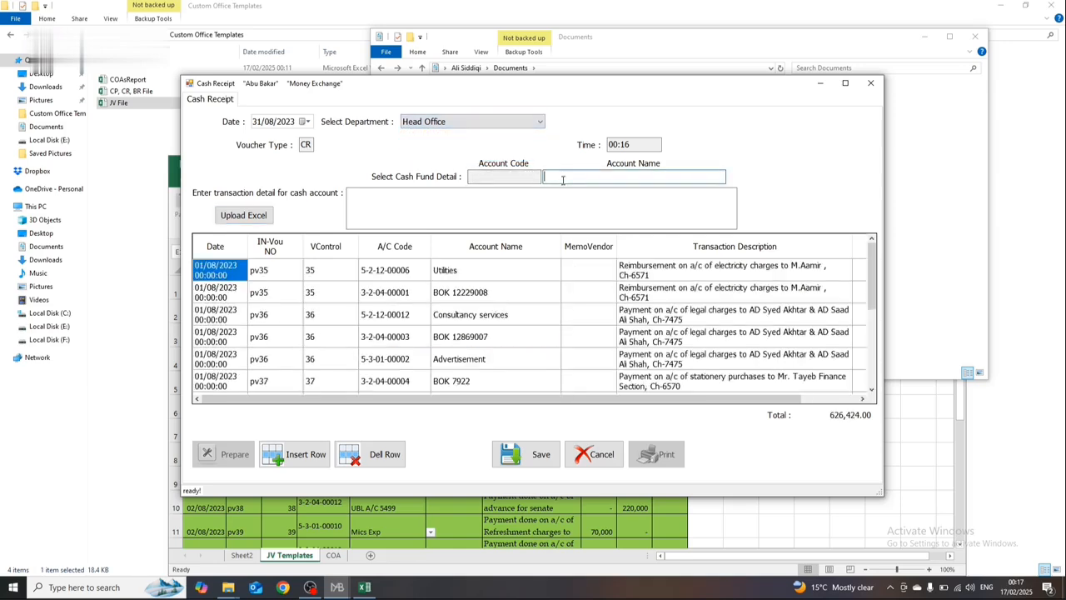
{"action": "type", "text": "b"}
{"action": "key", "text": "Return"}
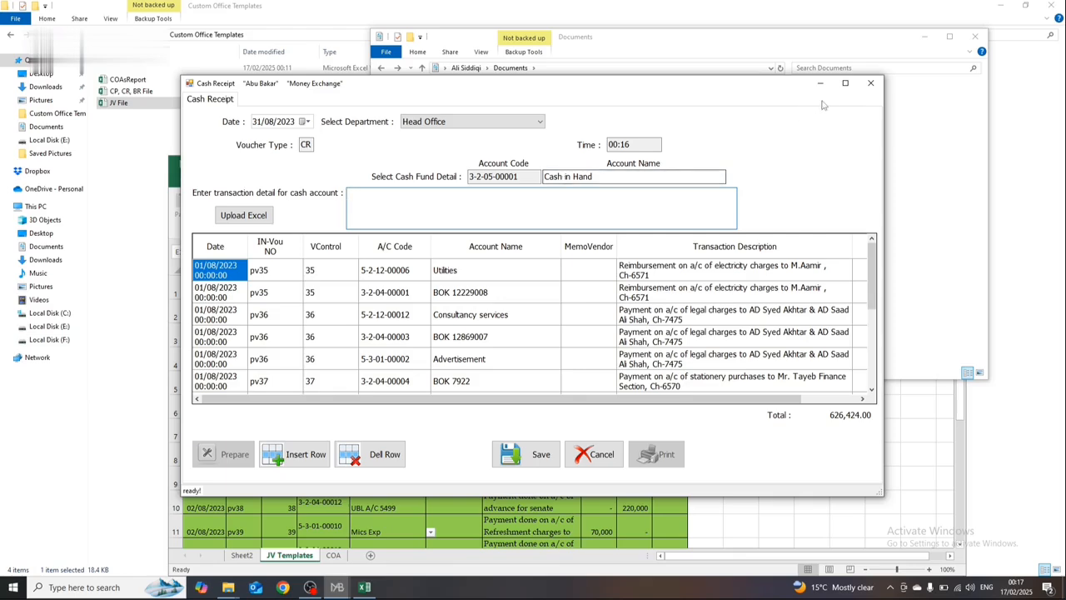
{"action": "left_click", "coordinate": [870, 82]}
Step: Start a new journal voucher, open its batch form and prepare the batch for entry
{"action": "left_click", "coordinate": [320, 99]}
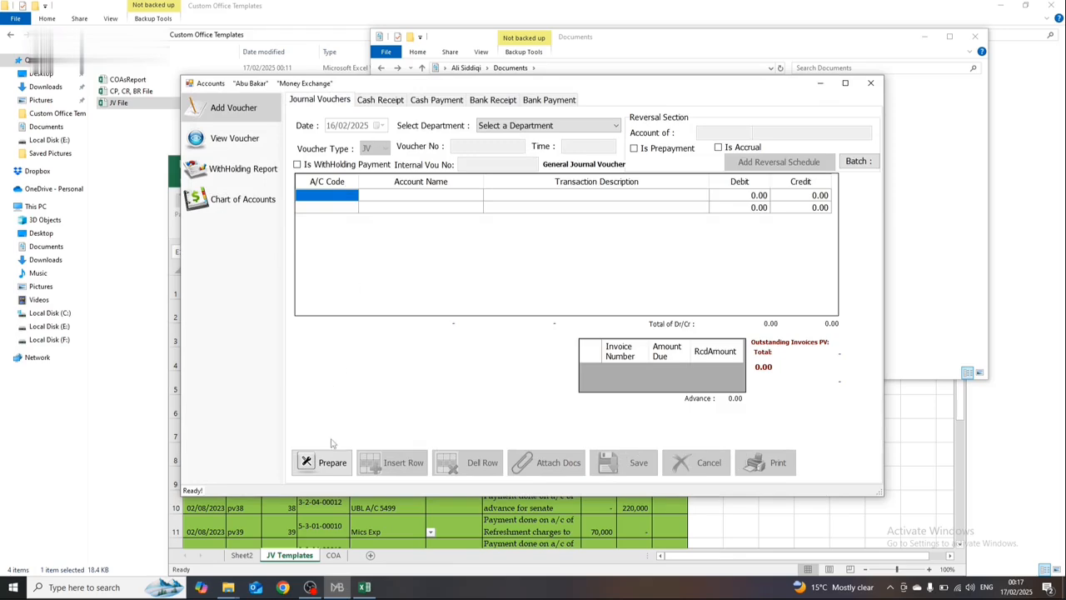
{"action": "left_click", "coordinate": [330, 458]}
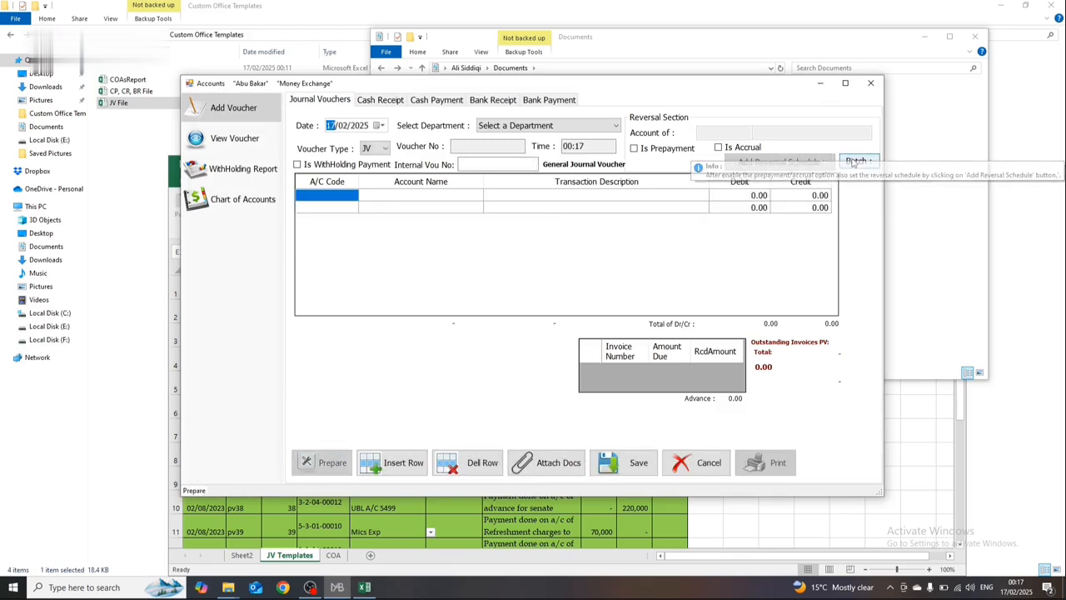
{"action": "left_click", "coordinate": [856, 160]}
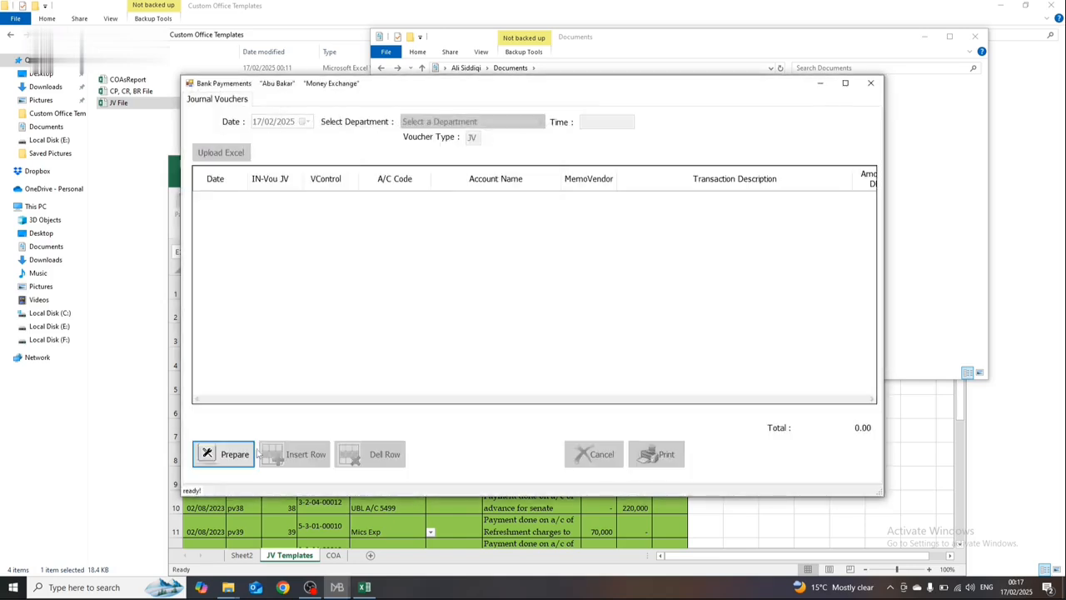
{"action": "left_click", "coordinate": [250, 453]}
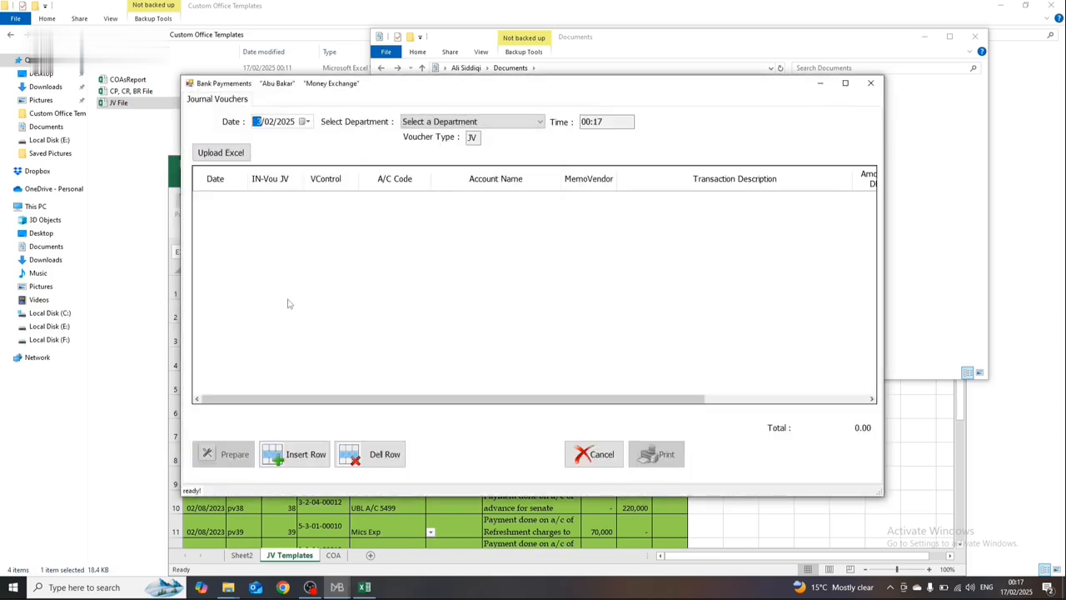
Step: Set the journal voucher batch date to 31/08/2023 and the department to Head Office
{"action": "key", "text": "Right"}
{"action": "key", "text": "Right"}
{"action": "key", "text": "Left"}
{"action": "key", "text": "Left"}
{"action": "left_click", "coordinate": [472, 120]}
{"action": "left_click", "coordinate": [470, 140]}
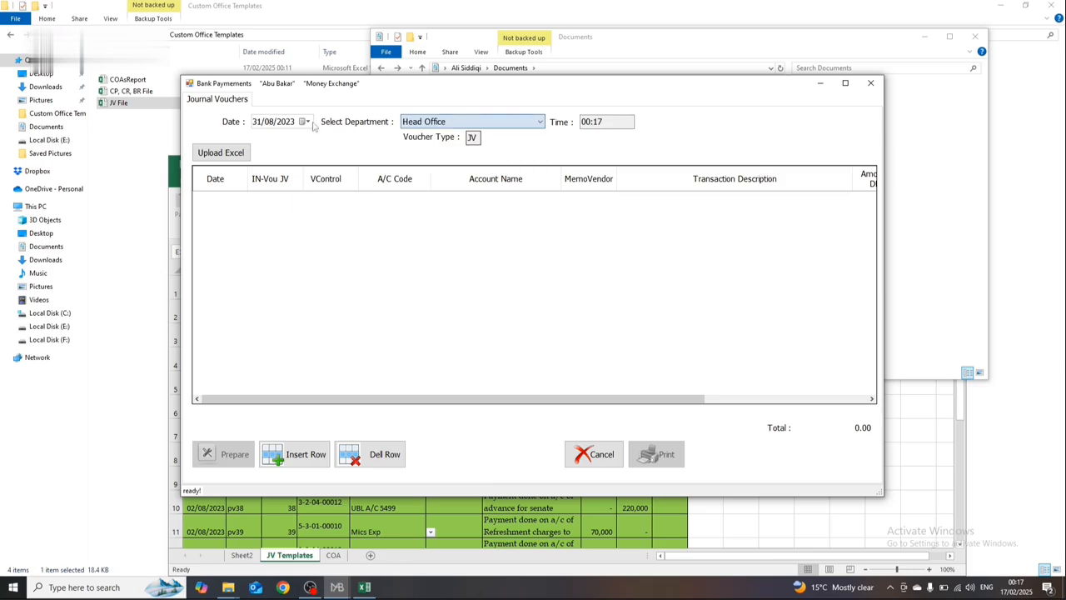
Step: Load the Upload workbook from Documents into the journal voucher batch
{"action": "left_click", "coordinate": [236, 152]}
{"action": "left_click", "coordinate": [306, 192]}
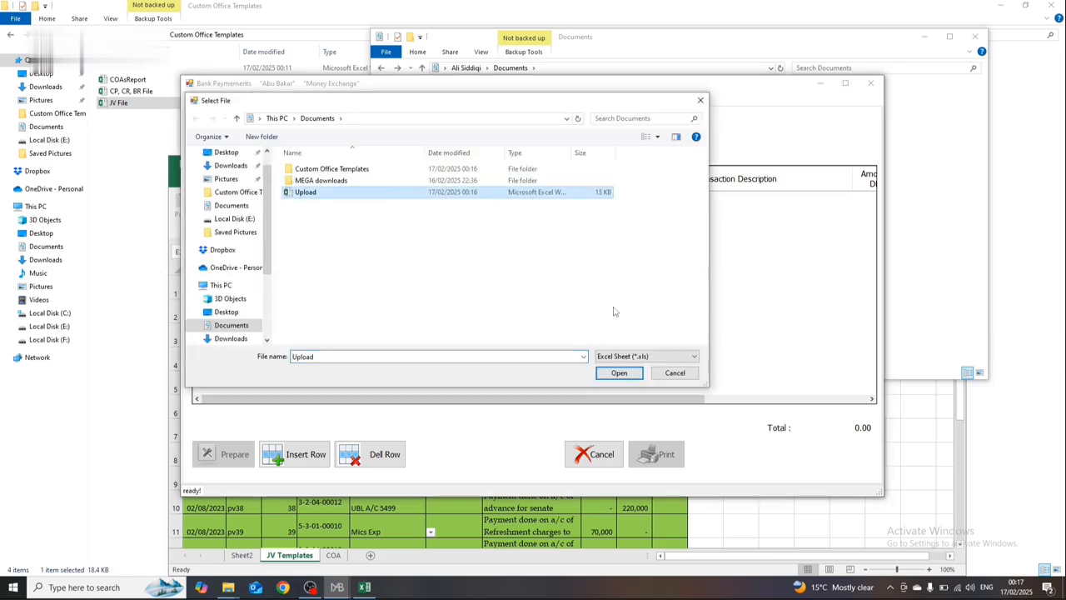
{"action": "left_click", "coordinate": [617, 373]}
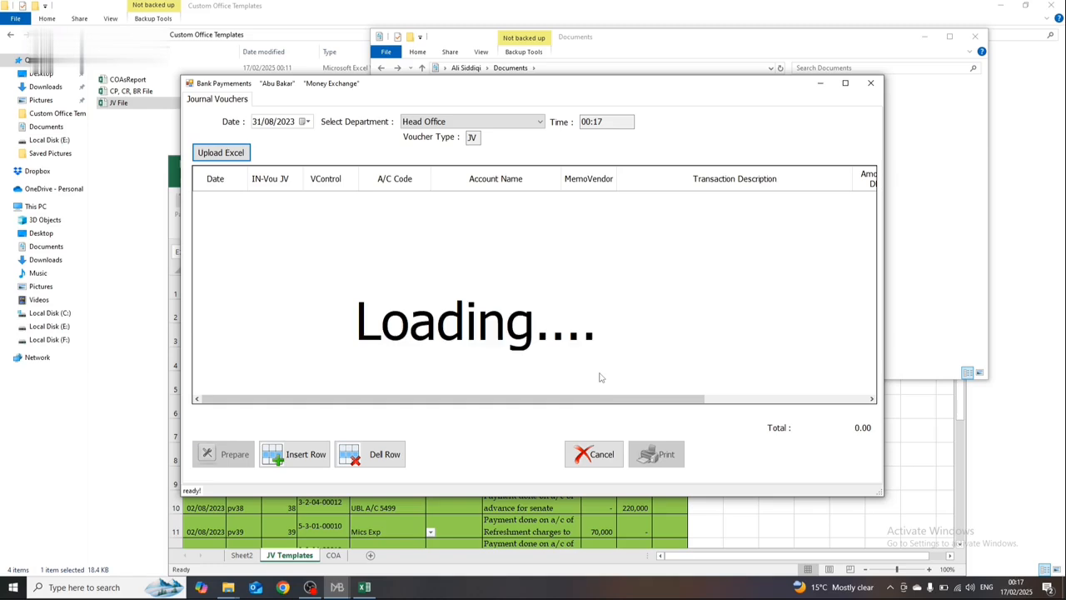
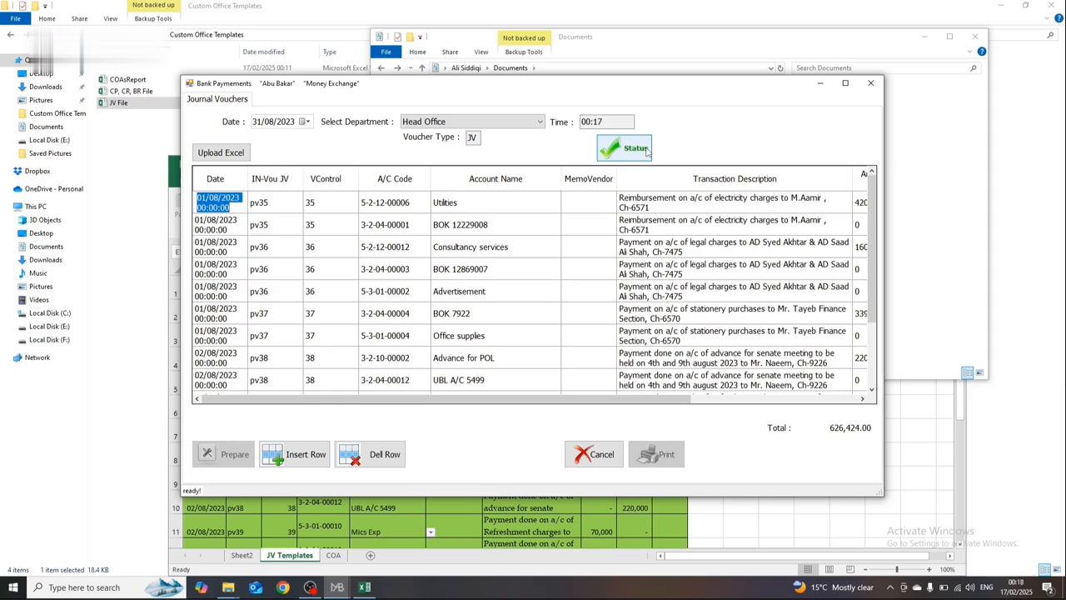
Step: Check the status of the journal voucher batch, save and confirm it, and close the batch form
{"action": "left_click", "coordinate": [647, 151]}
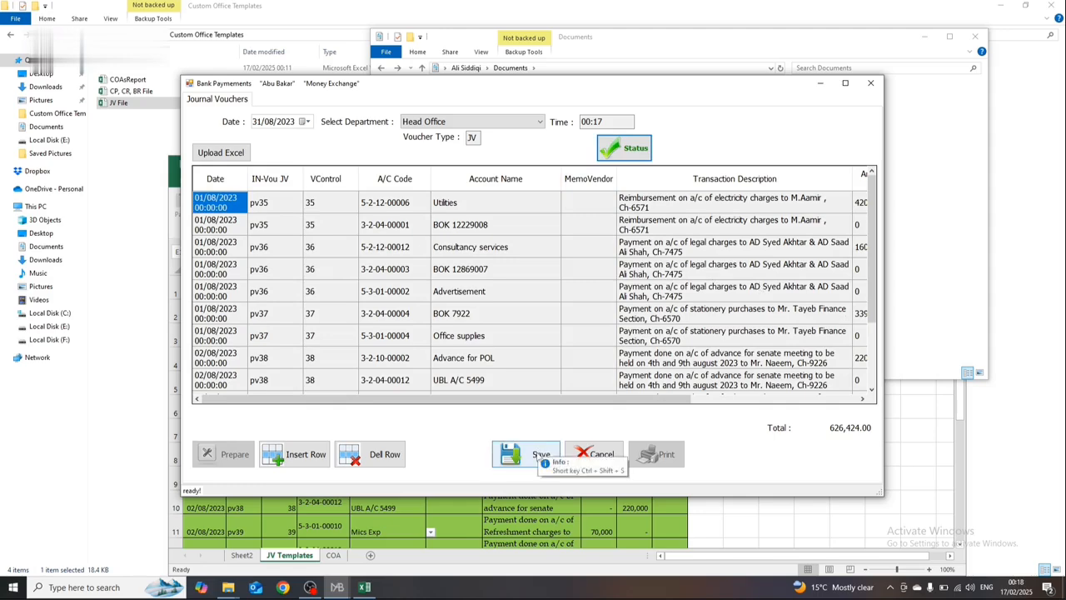
{"action": "left_click", "coordinate": [537, 450]}
{"action": "left_click", "coordinate": [554, 333]}
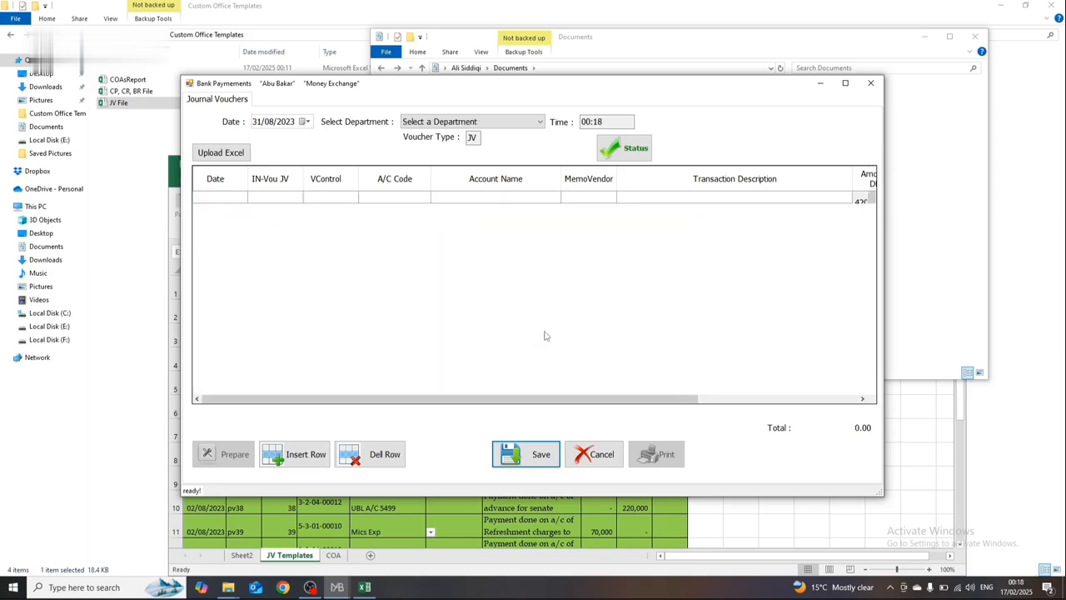
{"action": "left_click", "coordinate": [870, 84]}
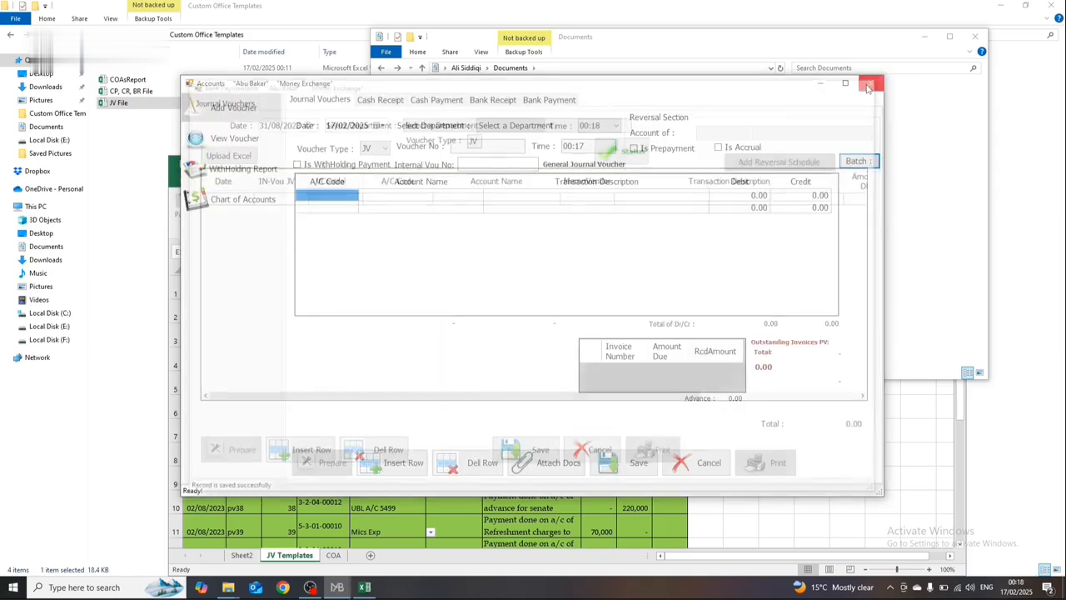
Step: Close the Documents folder window and the JV File workbook
{"action": "left_click", "coordinate": [926, 157]}
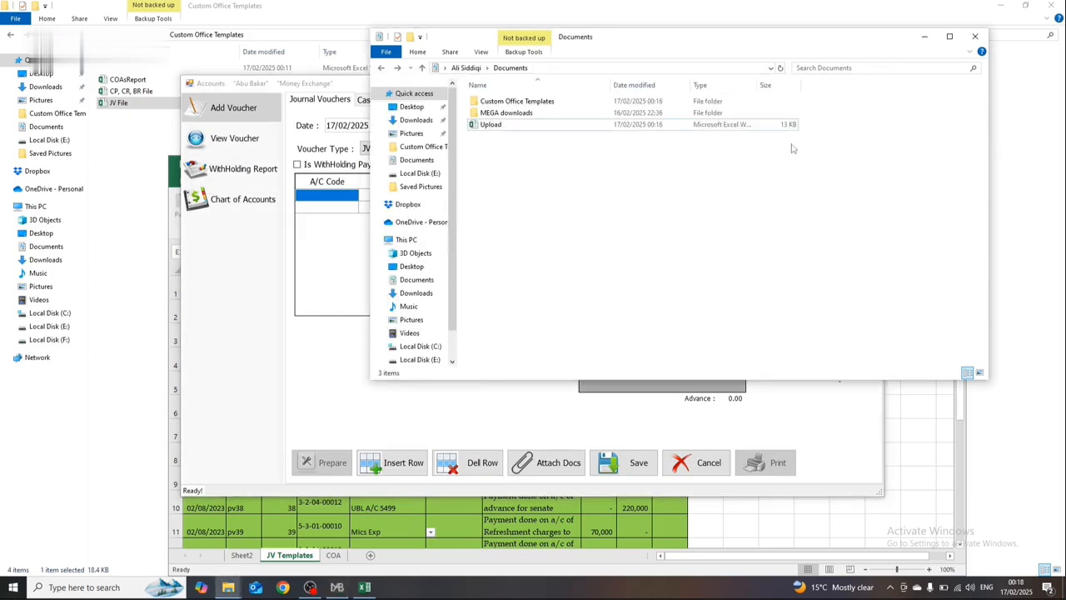
{"action": "left_click", "coordinate": [969, 32]}
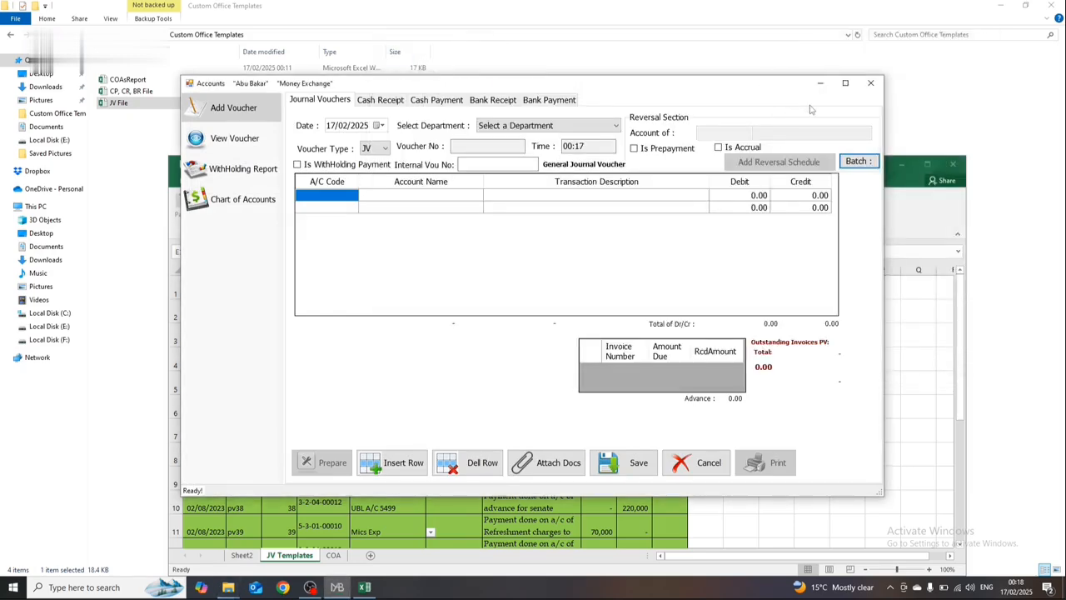
{"action": "left_click", "coordinate": [927, 163]}
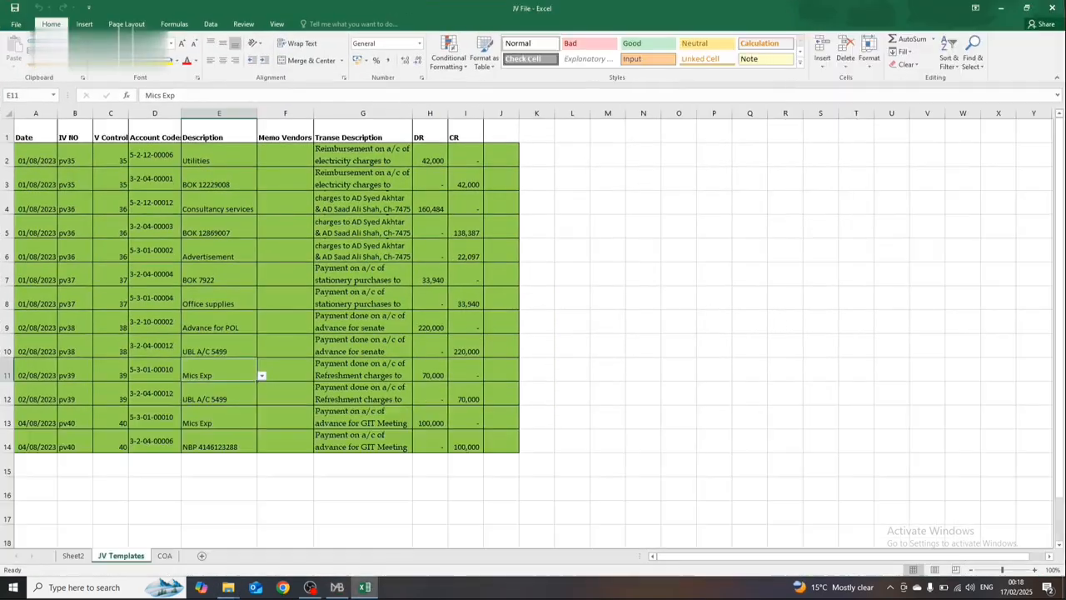
{"action": "left_click", "coordinate": [1051, 8]}
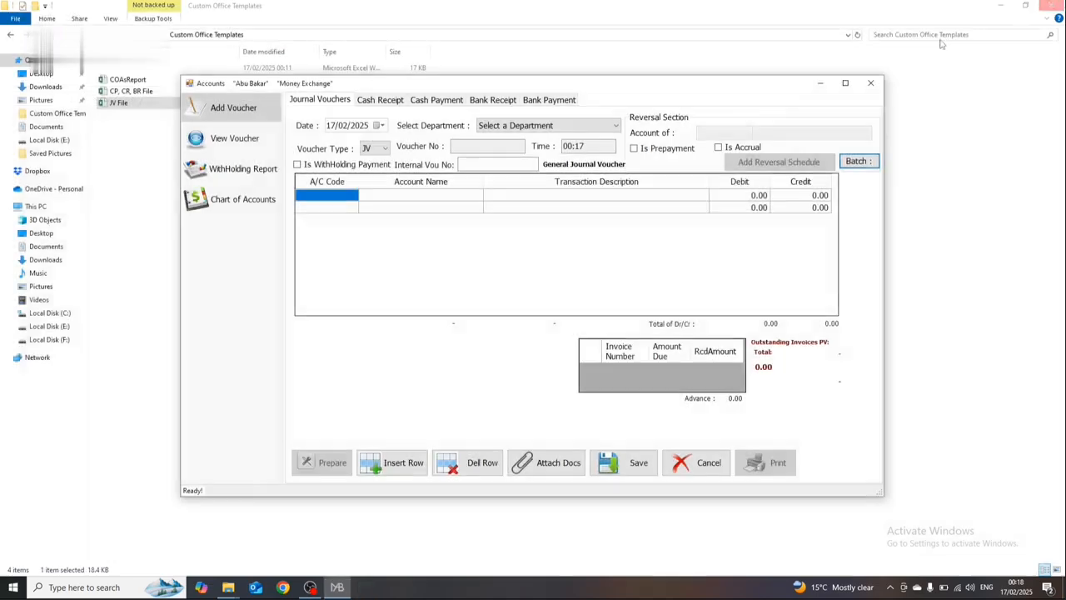
Step: Load the JV vouchers in the voucher viewer for the custom period 01/01/2023 - 31/12/2023
{"action": "left_click", "coordinate": [260, 140]}
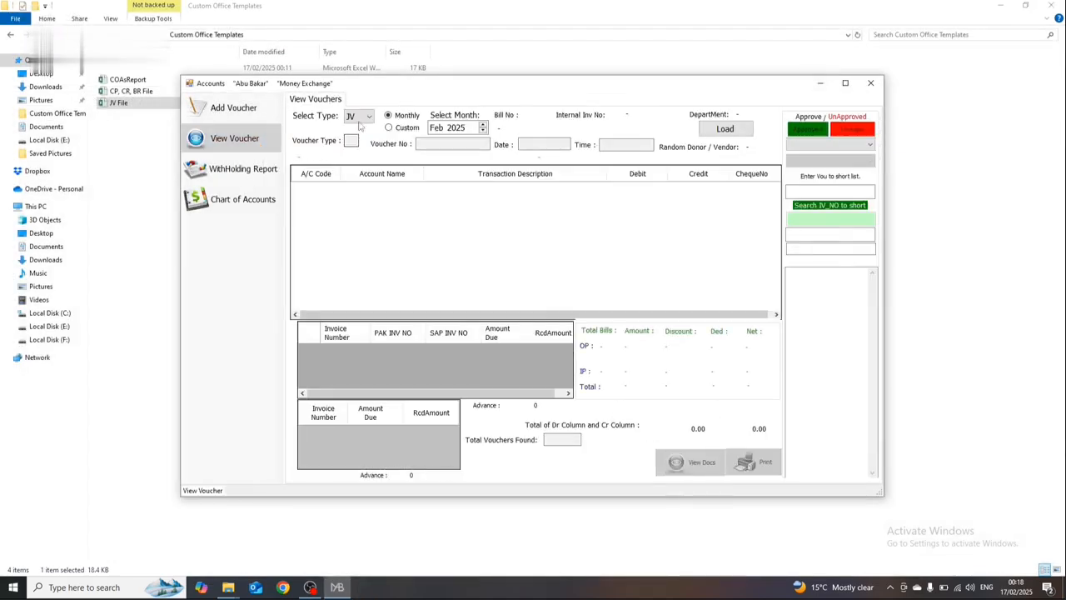
{"action": "left_click", "coordinate": [359, 121]}
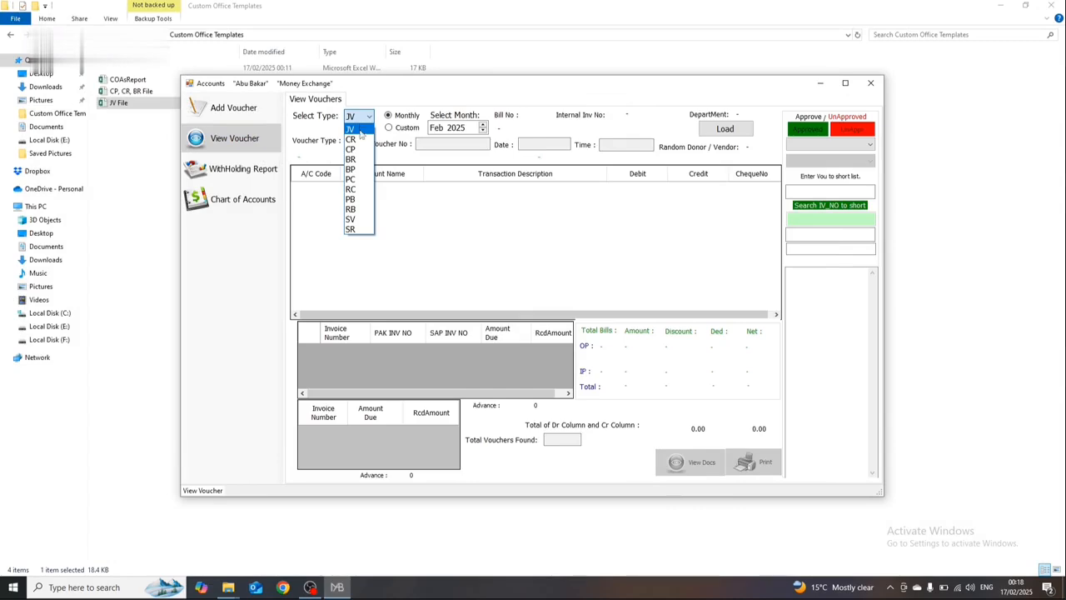
{"action": "left_click", "coordinate": [360, 131]}
{"action": "left_click", "coordinate": [388, 128]}
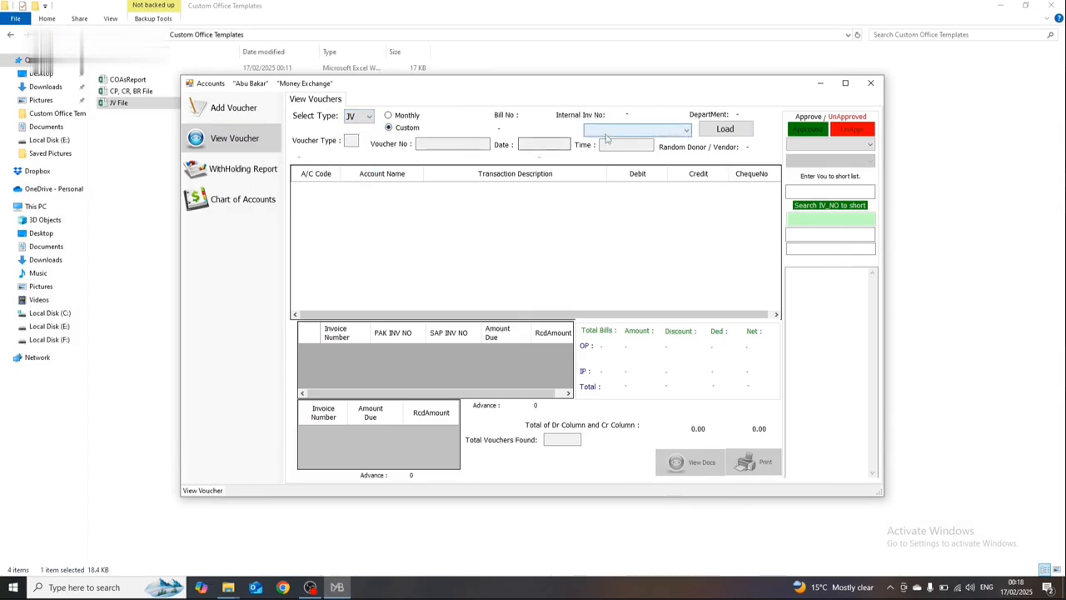
{"action": "left_click", "coordinate": [606, 132]}
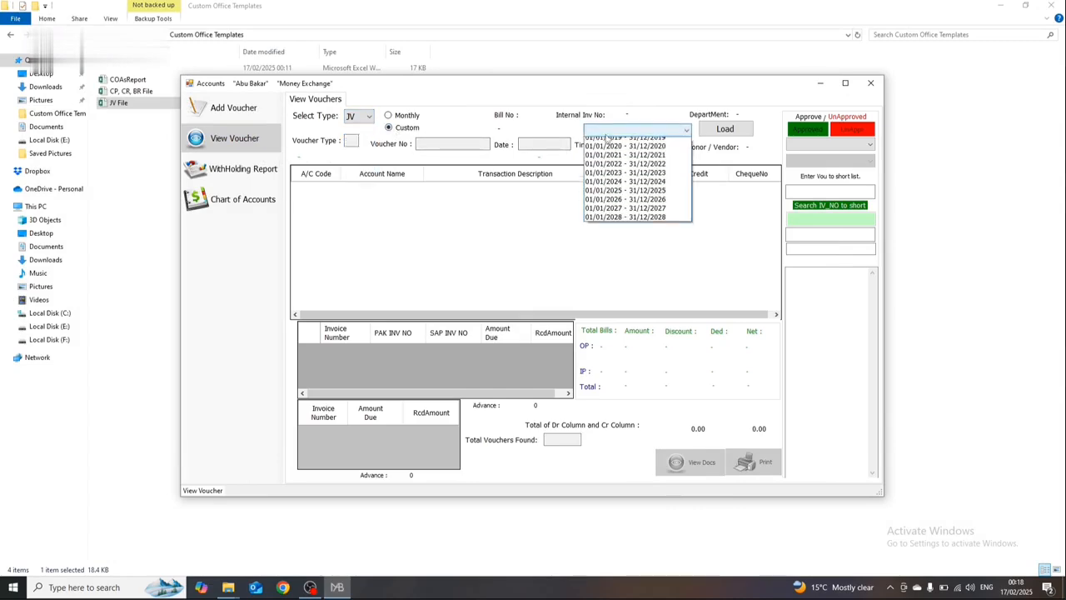
{"action": "left_click", "coordinate": [611, 181]}
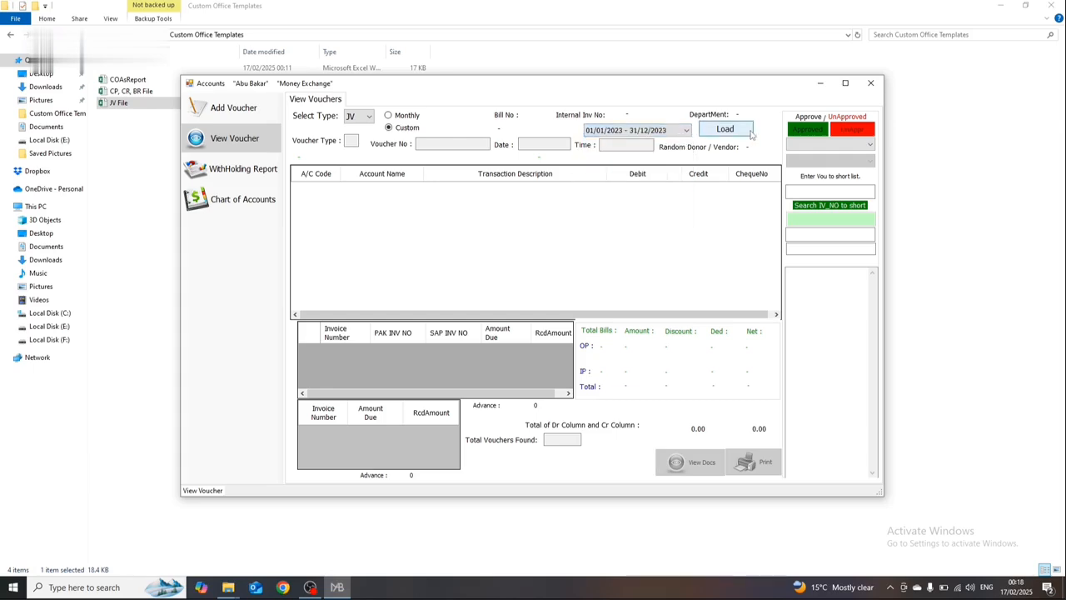
{"action": "left_click", "coordinate": [749, 132]}
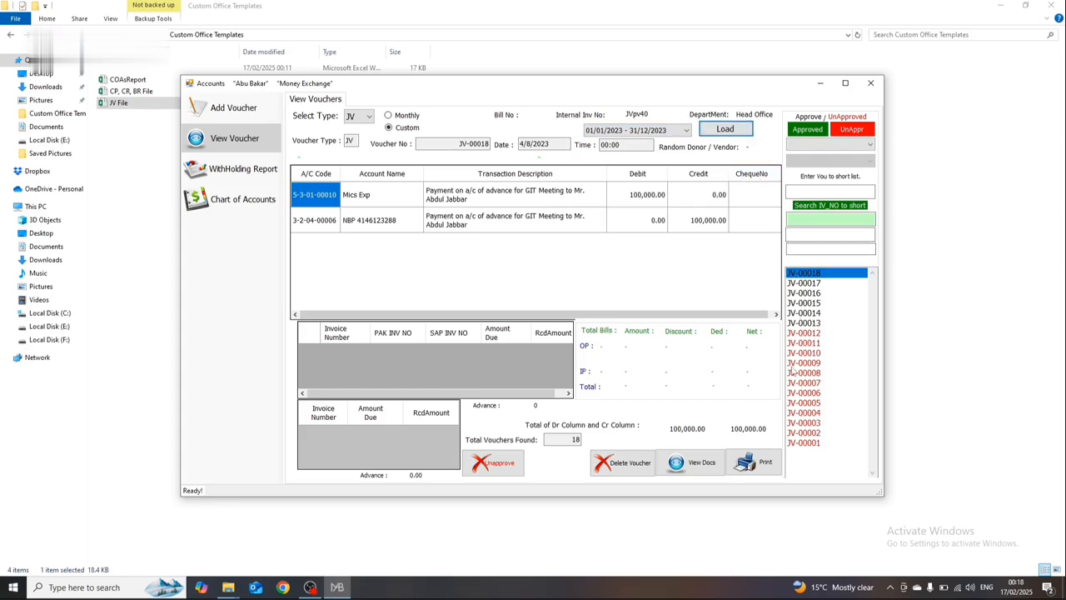
Step: Examine the entries of JV-00017 and JV-00018, and those of the older journal vouchers from JV-00001 up to JV-00007
{"action": "left_click", "coordinate": [805, 286]}
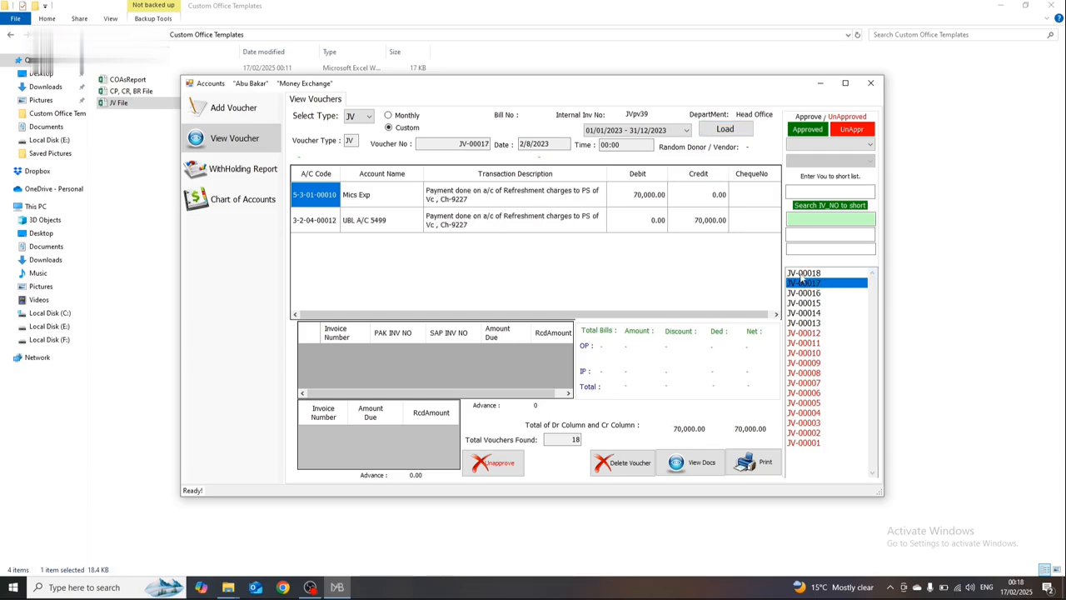
{"action": "left_click", "coordinate": [801, 275]}
{"action": "left_click", "coordinate": [805, 444]}
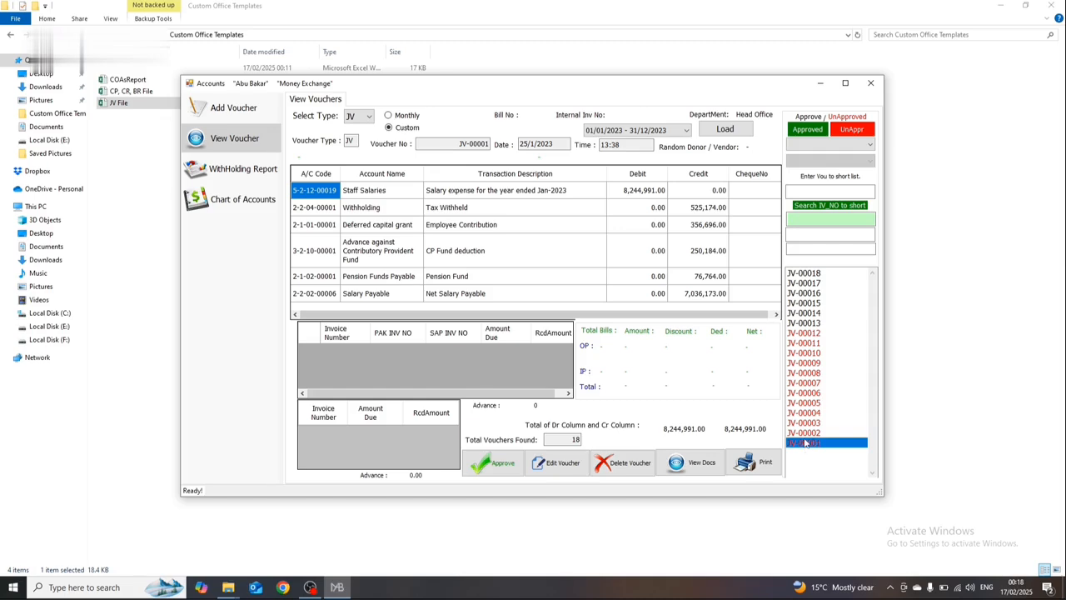
{"action": "left_click", "coordinate": [803, 433]}
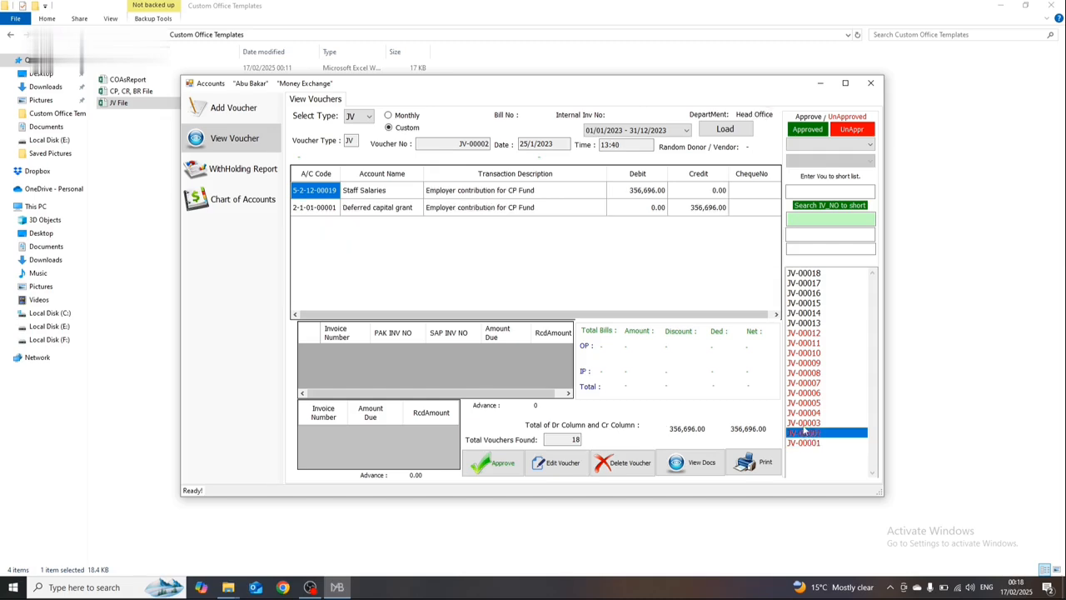
{"action": "left_click", "coordinate": [803, 422]}
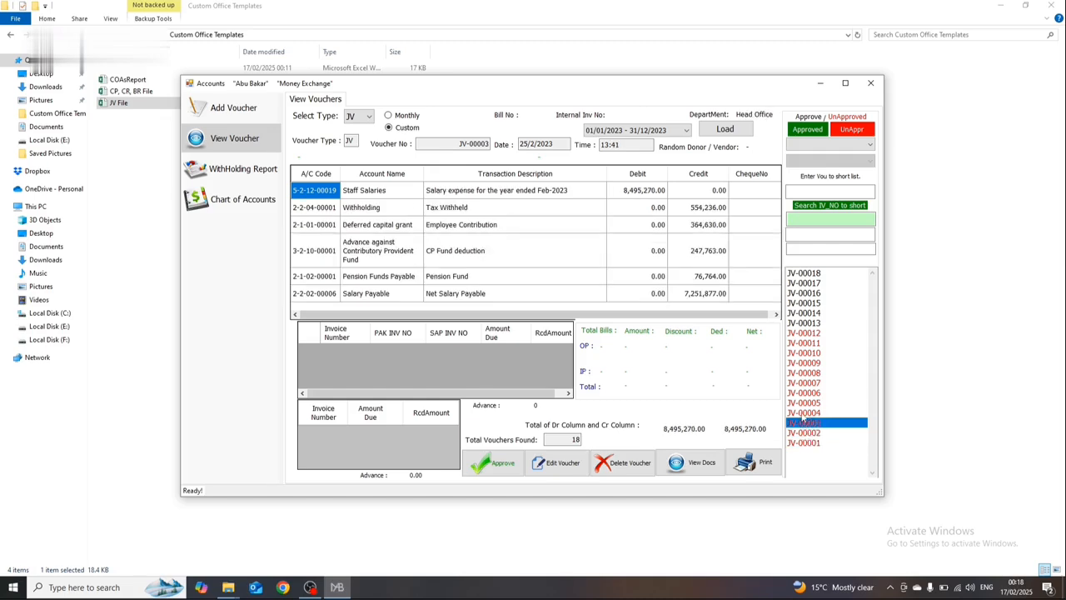
{"action": "left_click", "coordinate": [802, 413]}
{"action": "left_click", "coordinate": [802, 403]}
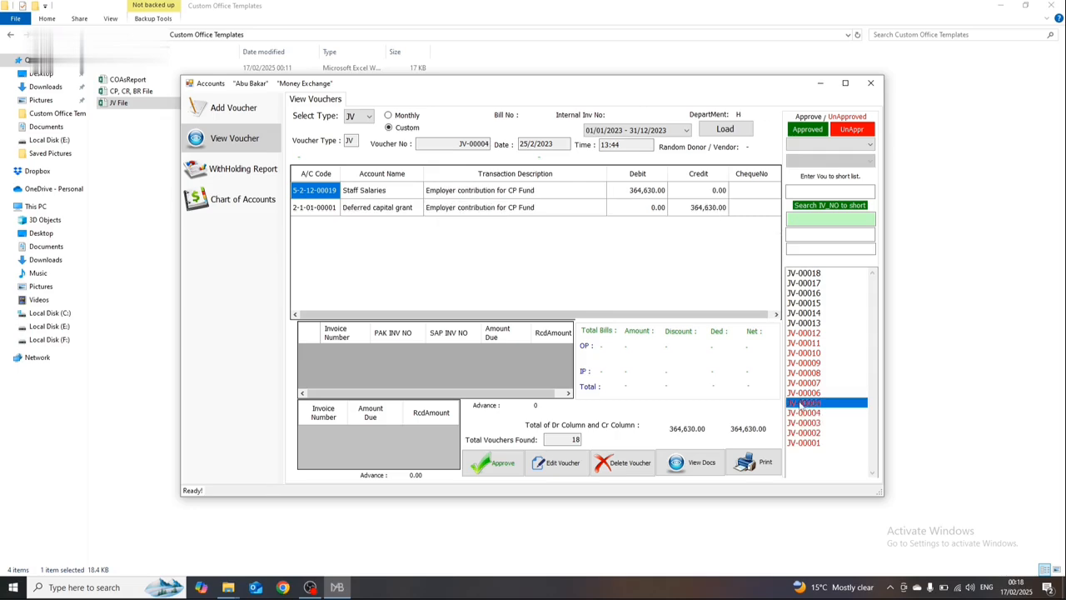
{"action": "left_click", "coordinate": [801, 383]}
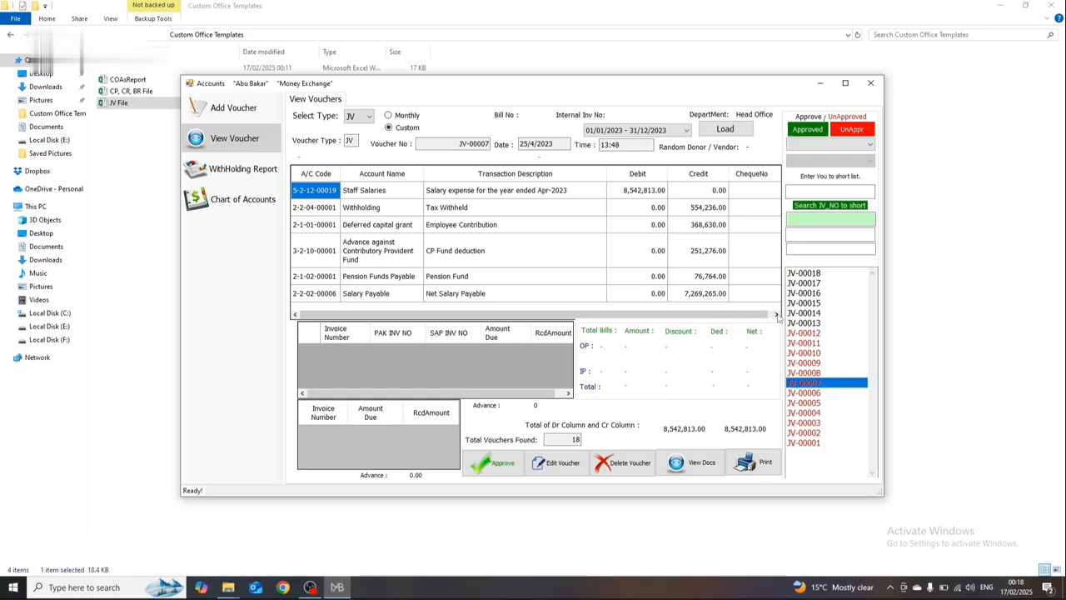
Step: Review the account codes, descriptions and amounts of the uploaded vouchers JV-00014 through JV-00018
{"action": "left_click", "coordinate": [804, 283]}
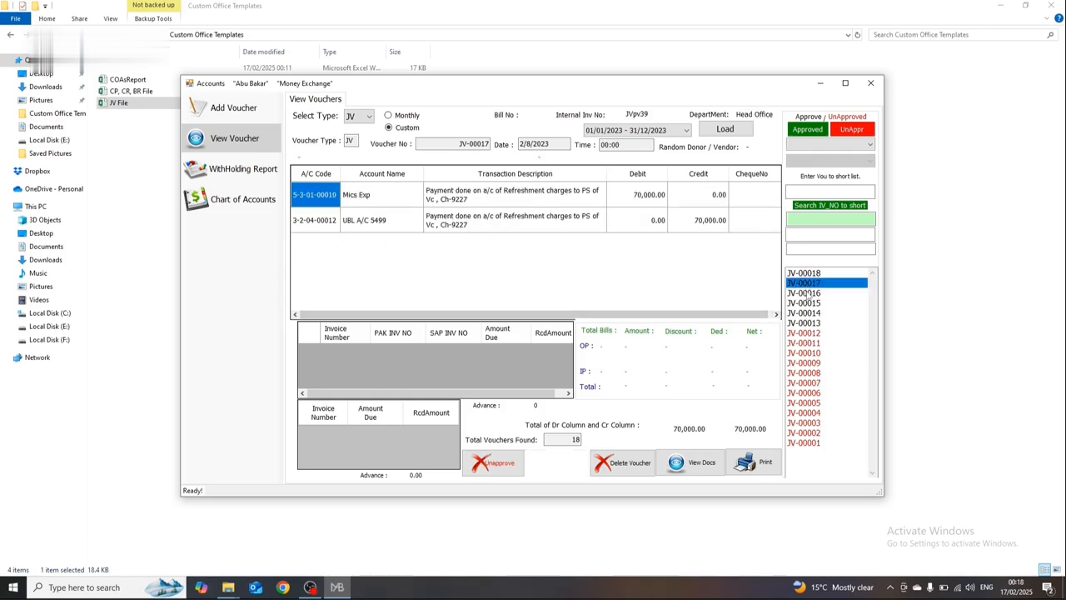
{"action": "left_click", "coordinate": [805, 293]}
{"action": "left_click", "coordinate": [808, 304]}
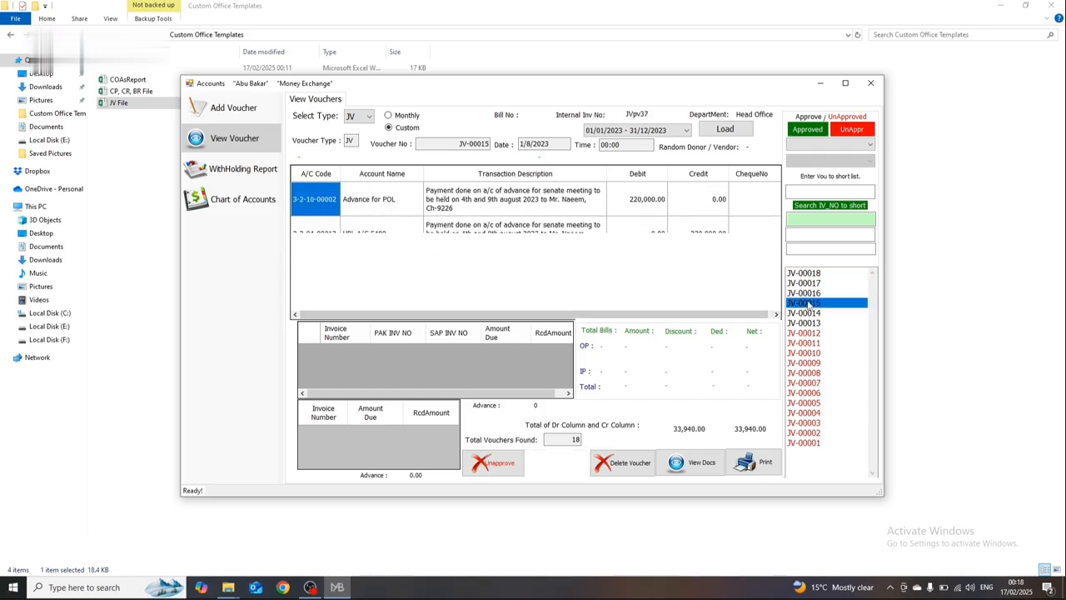
{"action": "left_click", "coordinate": [810, 313]}
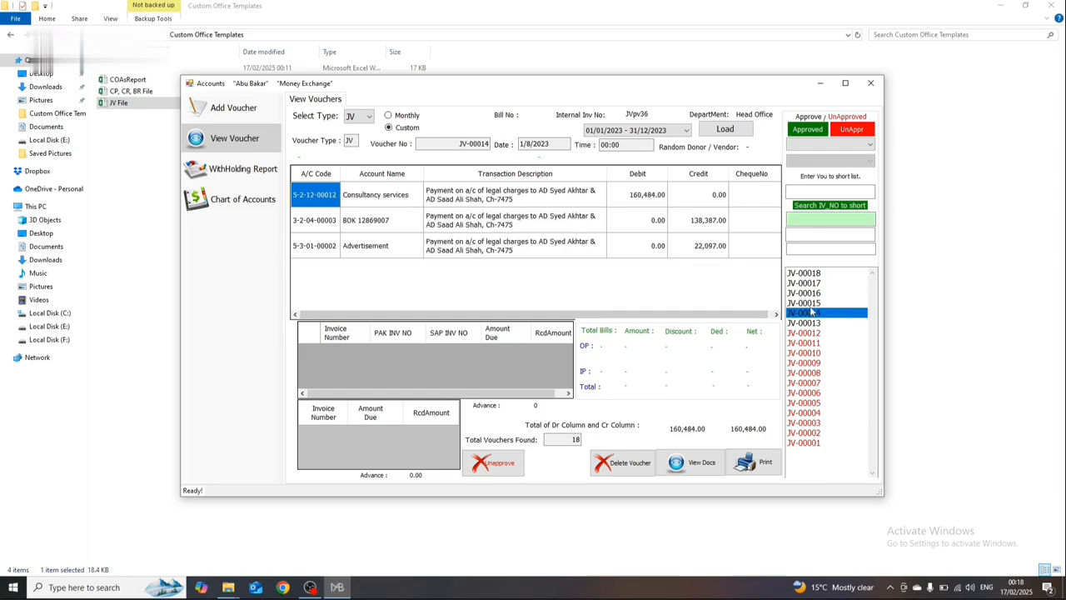
{"action": "left_click", "coordinate": [807, 273]}
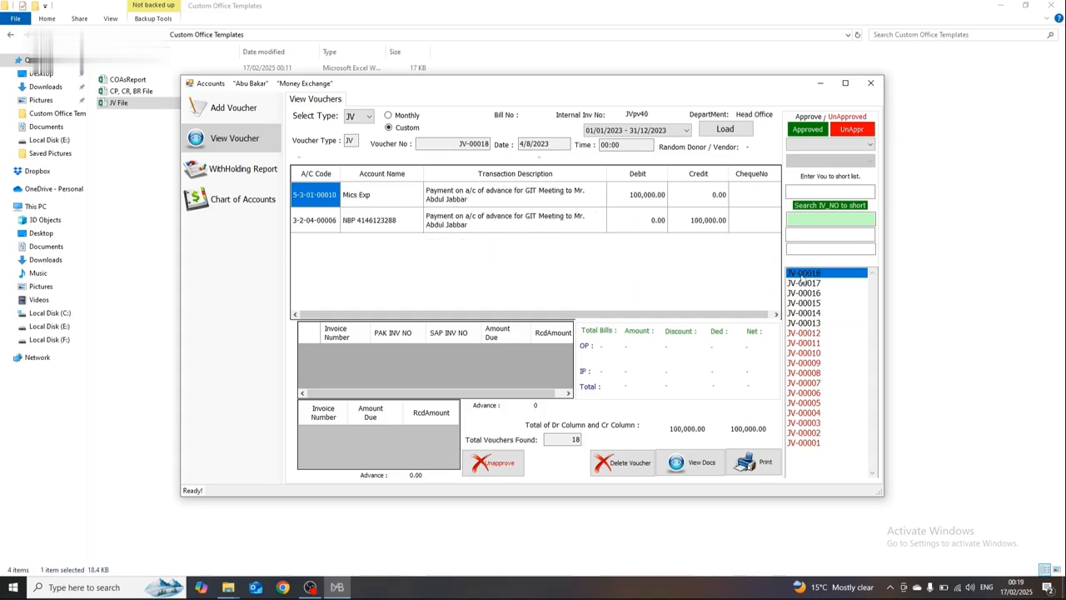
{"action": "left_click", "coordinate": [805, 284]}
{"action": "left_click", "coordinate": [806, 274]}
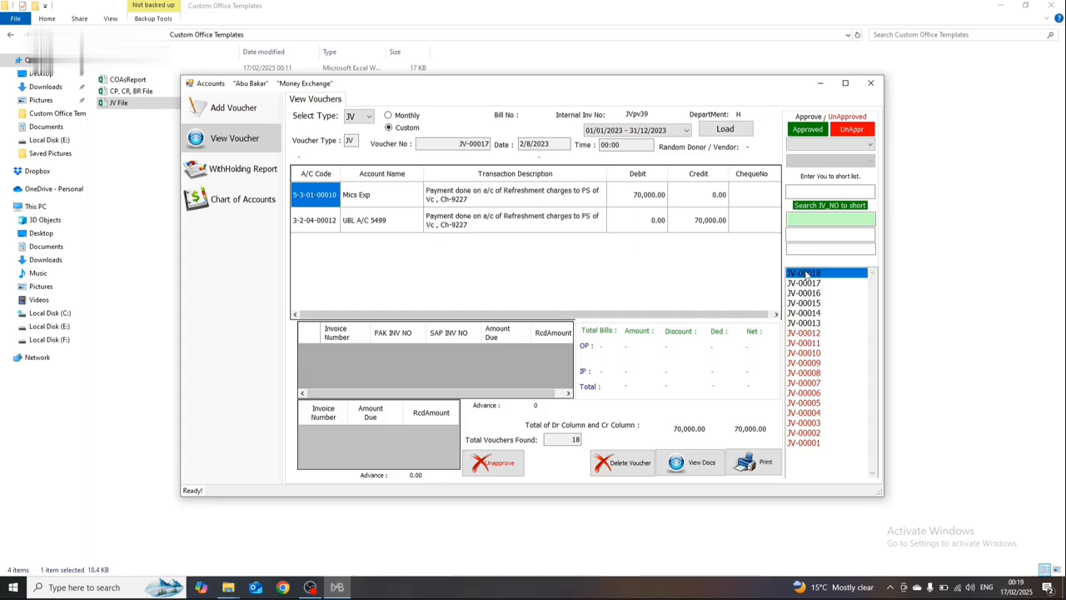
Step: Reopen JV File from Custom Office Templates, clear the folder window off the screen and return to the Accounts program
{"action": "double_click", "coordinate": [125, 103]}
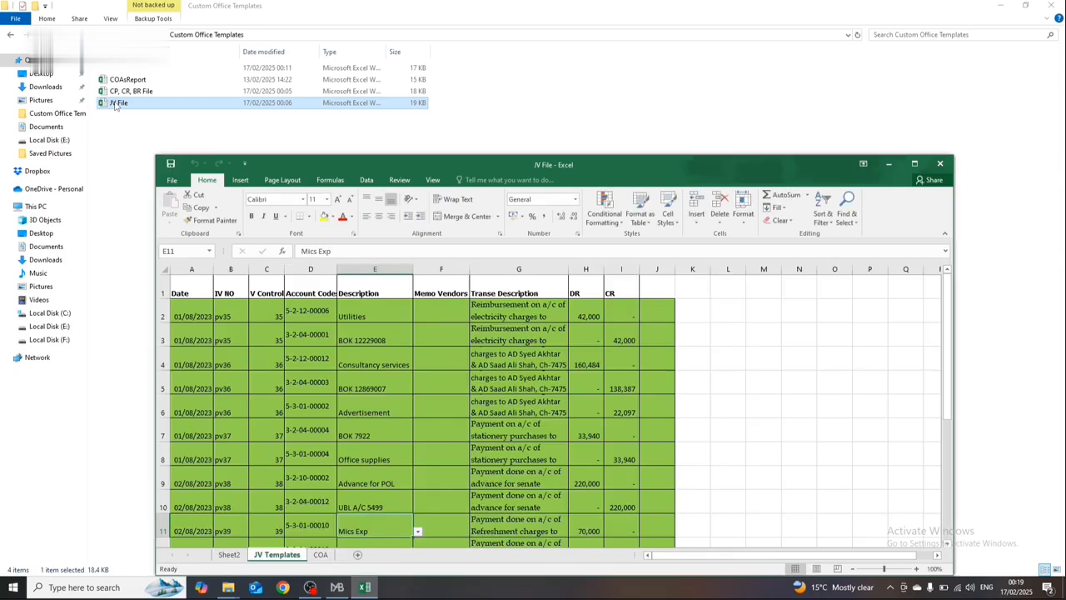
{"action": "key", "text": "alt+Tab"}
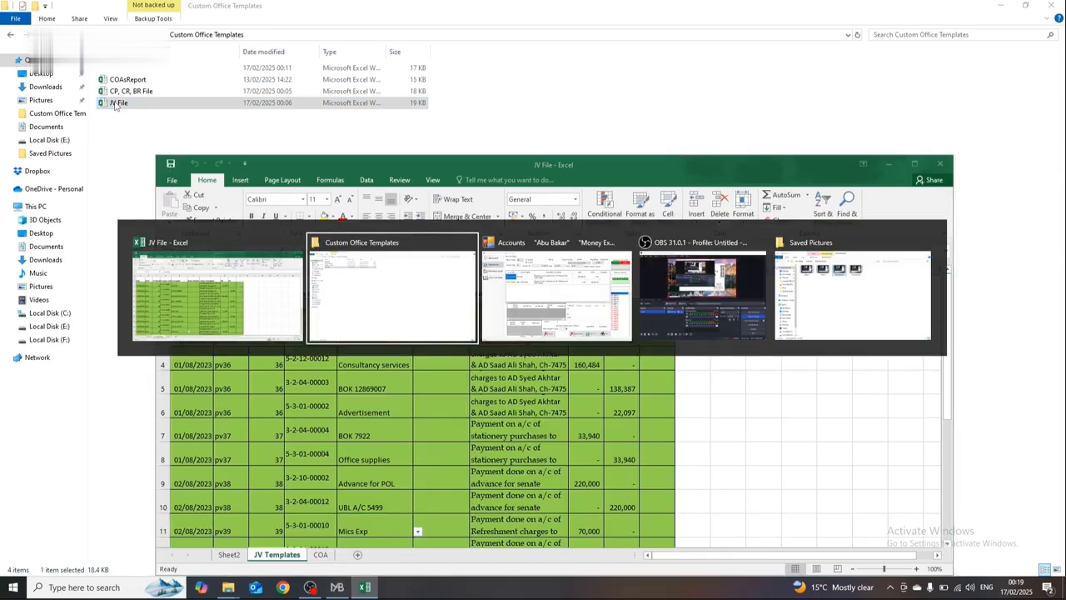
{"action": "left_click", "coordinate": [1025, 5]}
{"action": "left_click", "coordinate": [908, 20]}
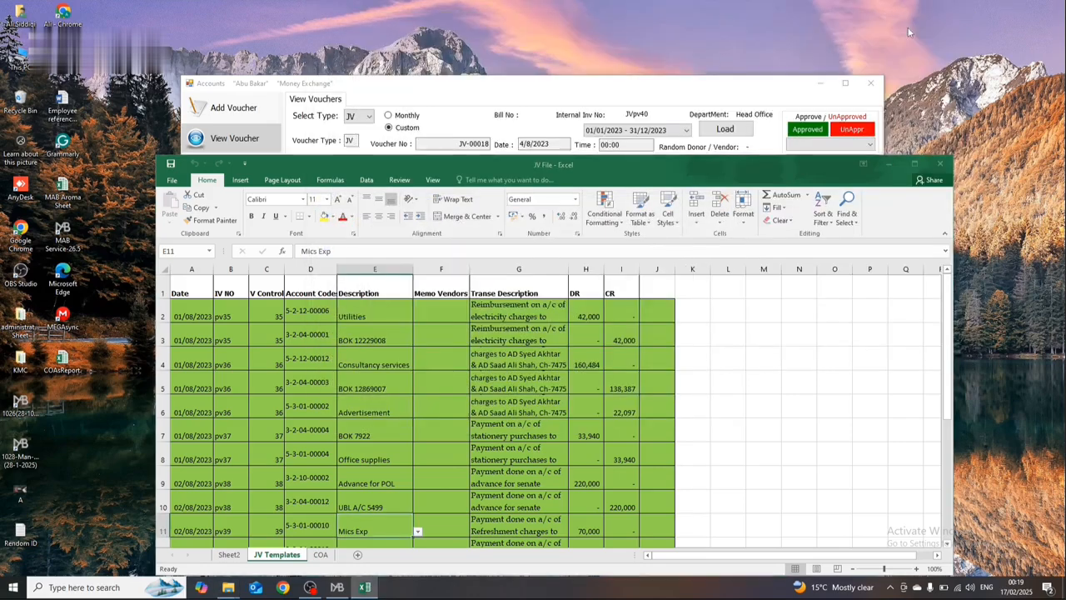
{"action": "key", "text": "alt+Tab"}
{"action": "key", "text": "Tab"}
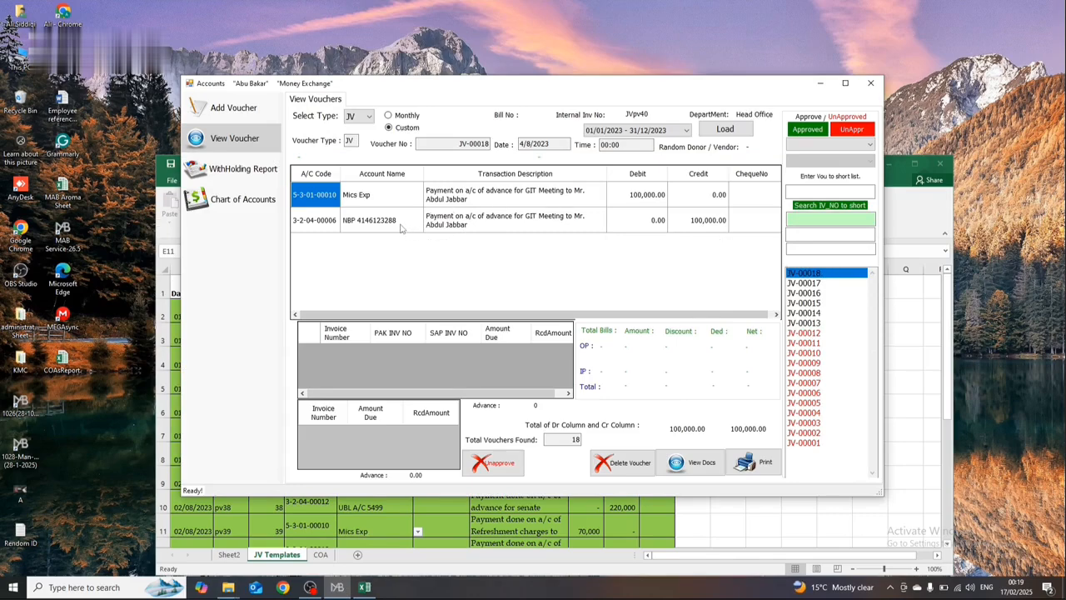
Step: Check the pv40 rows at the end of the JV Templates sheet against voucher JV-00018
{"action": "left_click", "coordinate": [925, 221]}
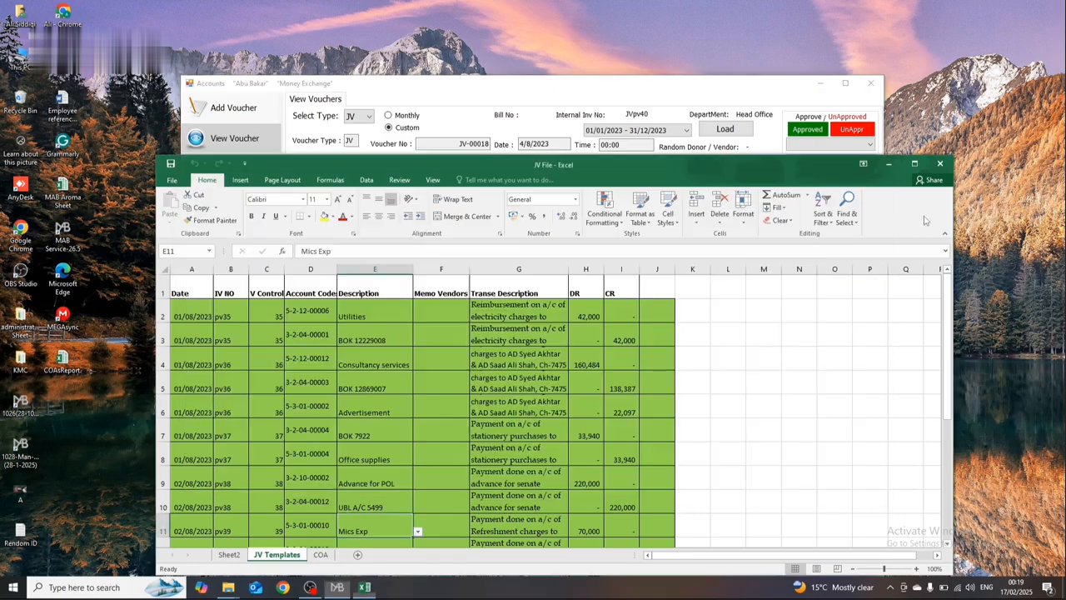
{"action": "key", "text": "Down"}
{"action": "key", "text": "Down"}
{"action": "key", "text": "Down"}
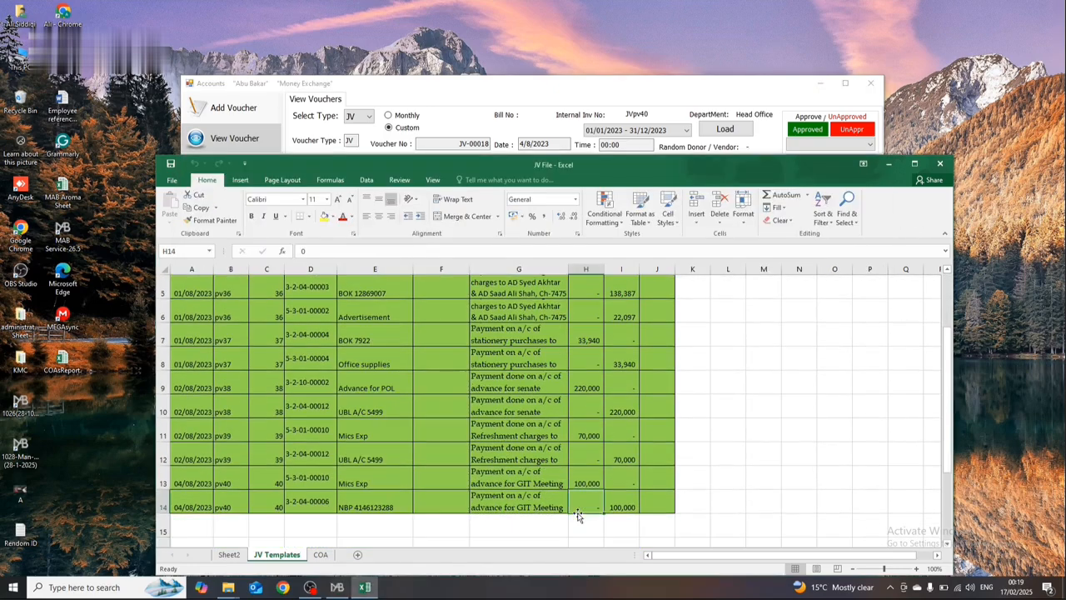
{"action": "key", "text": "Up"}
{"action": "key", "text": "Left"}
{"action": "key", "text": "Left"}
{"action": "key", "text": "Left"}
{"action": "key", "text": "Left"}
{"action": "key", "text": "Right"}
{"action": "key", "text": "Right"}
{"action": "key", "text": "Right"}
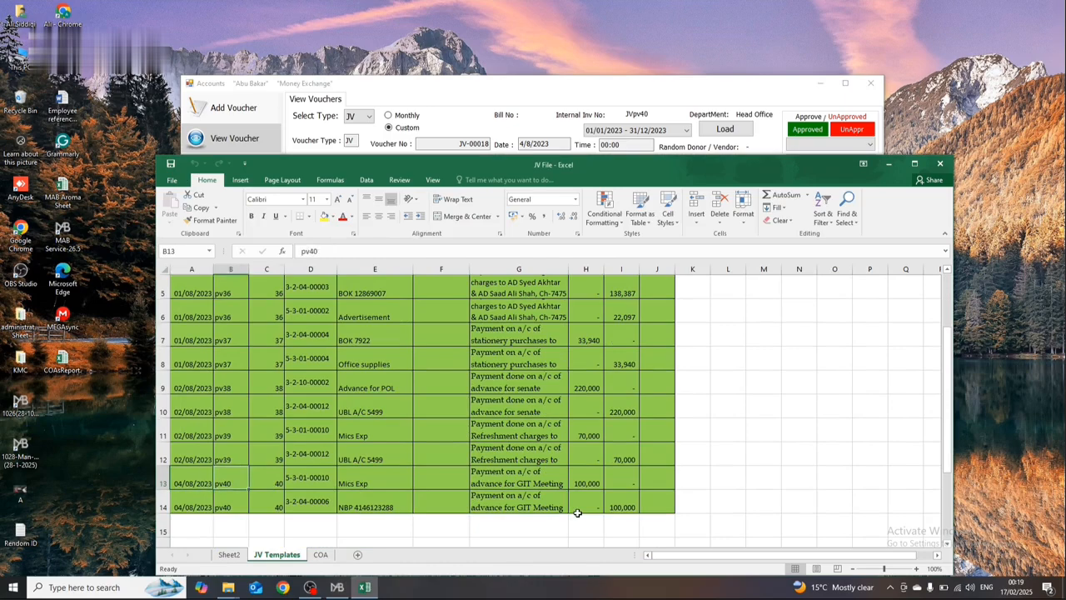
{"action": "key", "text": "Down"}
{"action": "key", "text": "Right"}
{"action": "key", "text": "Right"}
{"action": "key", "text": "Right"}
{"action": "key", "text": "Right"}
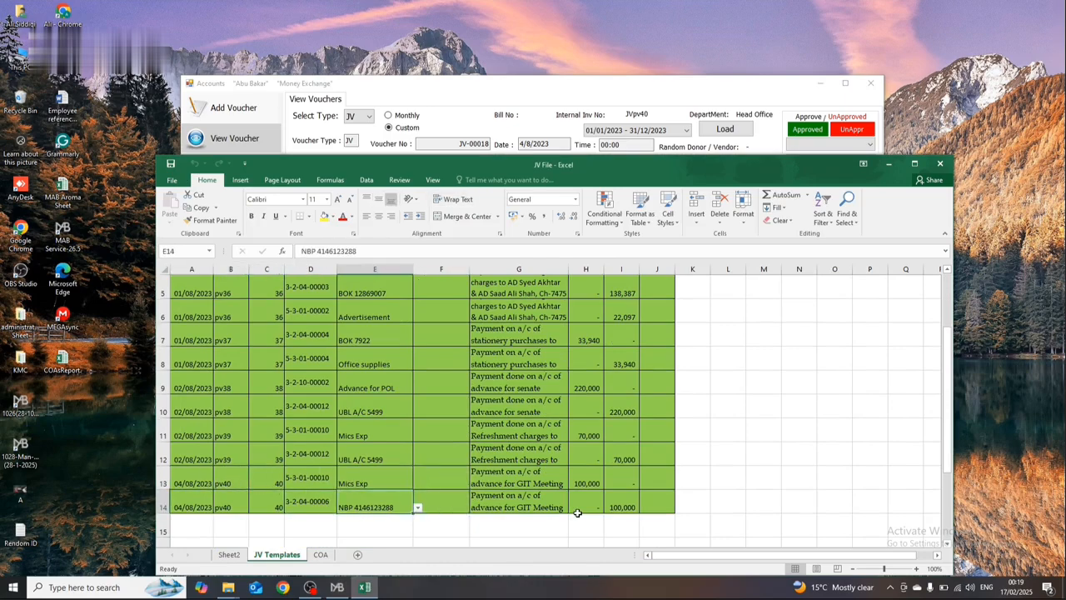
Step: Check voucher JV-00017 against the pv39 rows of the JV Templates sheet, including the account names and debit and credit amounts
{"action": "key", "text": "alt+Tab"}
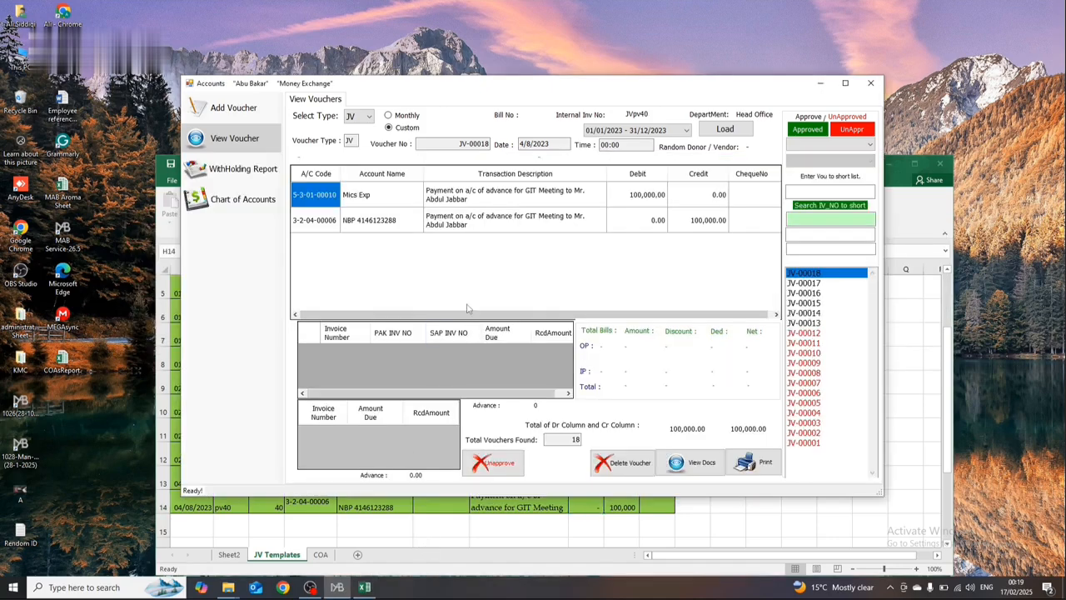
{"action": "left_click", "coordinate": [805, 284]}
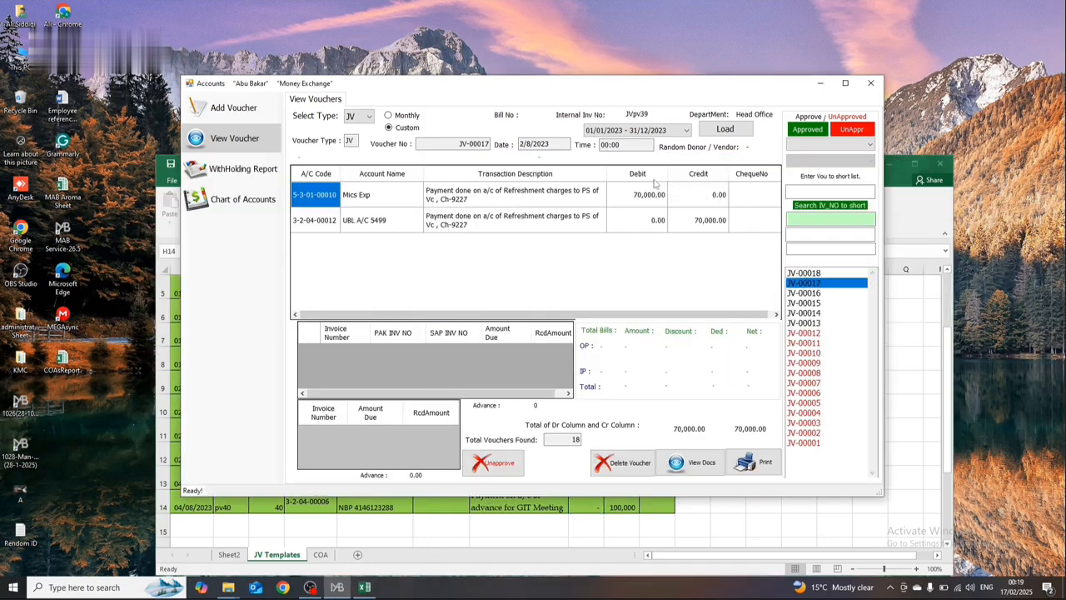
{"action": "left_click", "coordinate": [365, 587]}
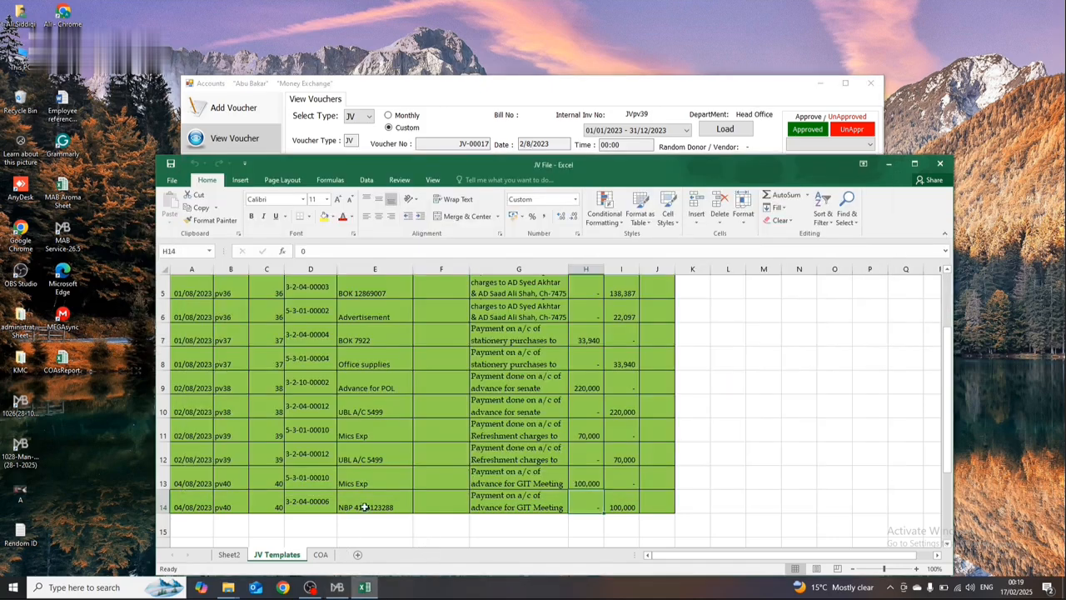
{"action": "left_click", "coordinate": [364, 449]}
{"action": "key", "text": "Up"}
{"action": "key", "text": "Right"}
{"action": "key", "text": "Right"}
{"action": "key", "text": "Down"}
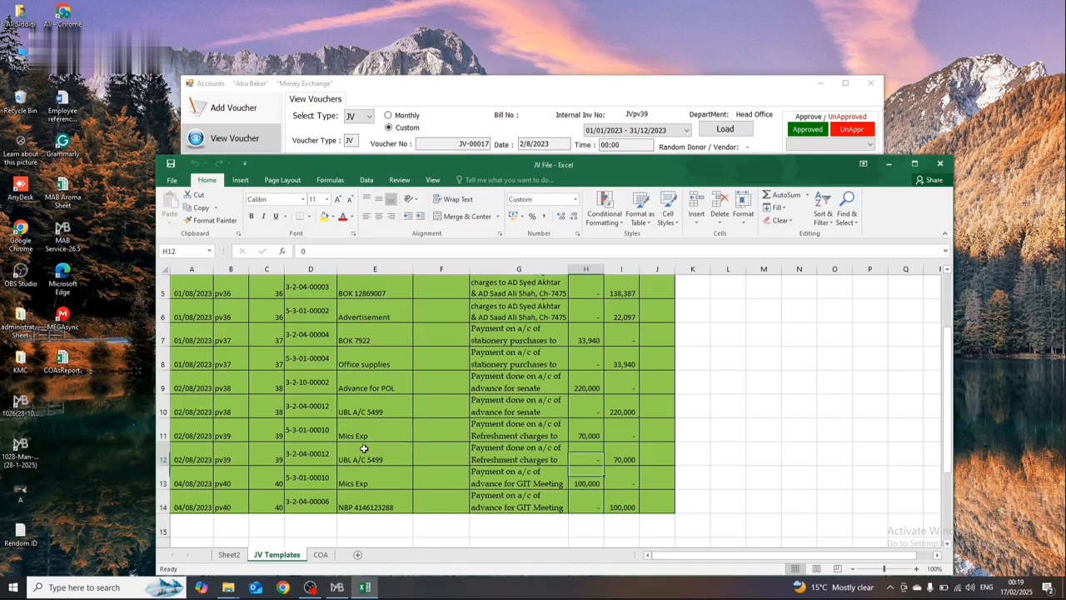
{"action": "left_click", "coordinate": [364, 449]}
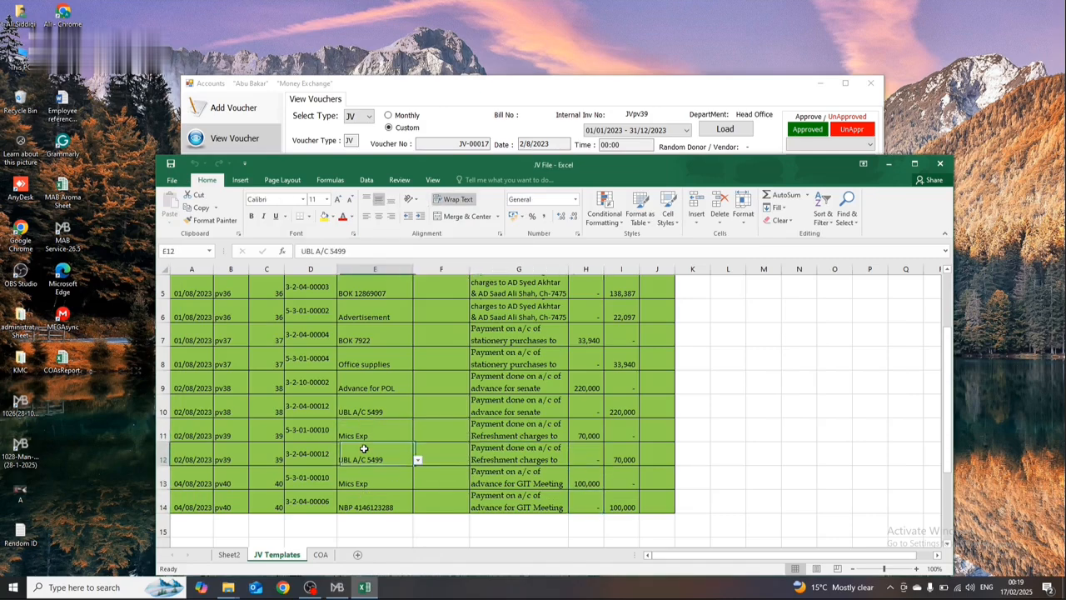
Step: Switch to the Accounts program and load the CR vouchers for the period 01/01/2024 - 31/12/2024
{"action": "left_click", "coordinate": [769, 151]}
{"action": "left_click", "coordinate": [372, 117]}
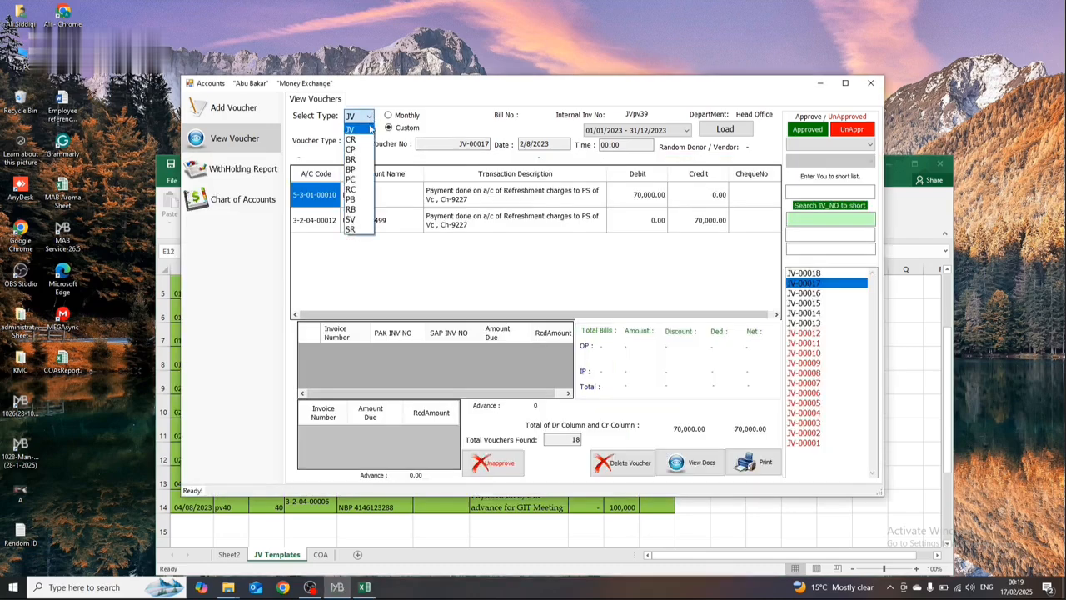
{"action": "left_click", "coordinate": [368, 139]}
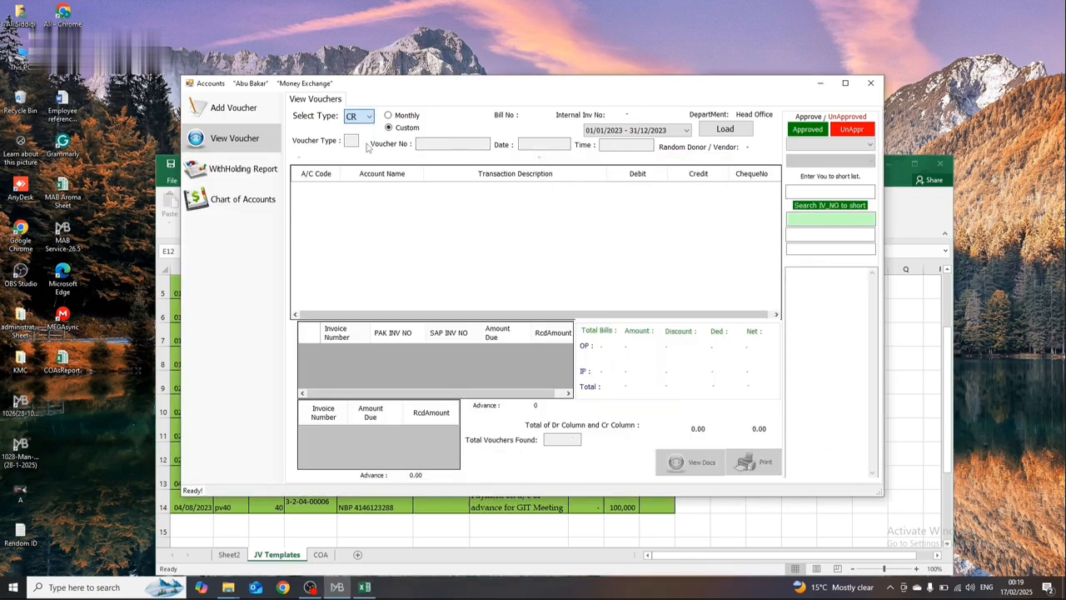
{"action": "left_click", "coordinate": [677, 131]}
{"action": "left_click", "coordinate": [674, 187]}
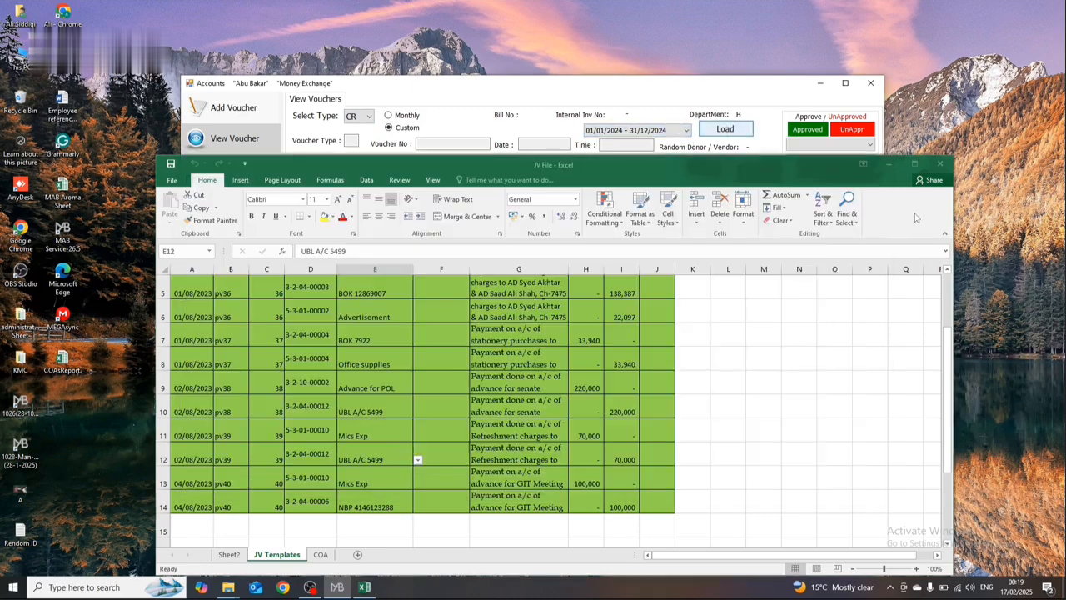
{"action": "left_click", "coordinate": [912, 167]}
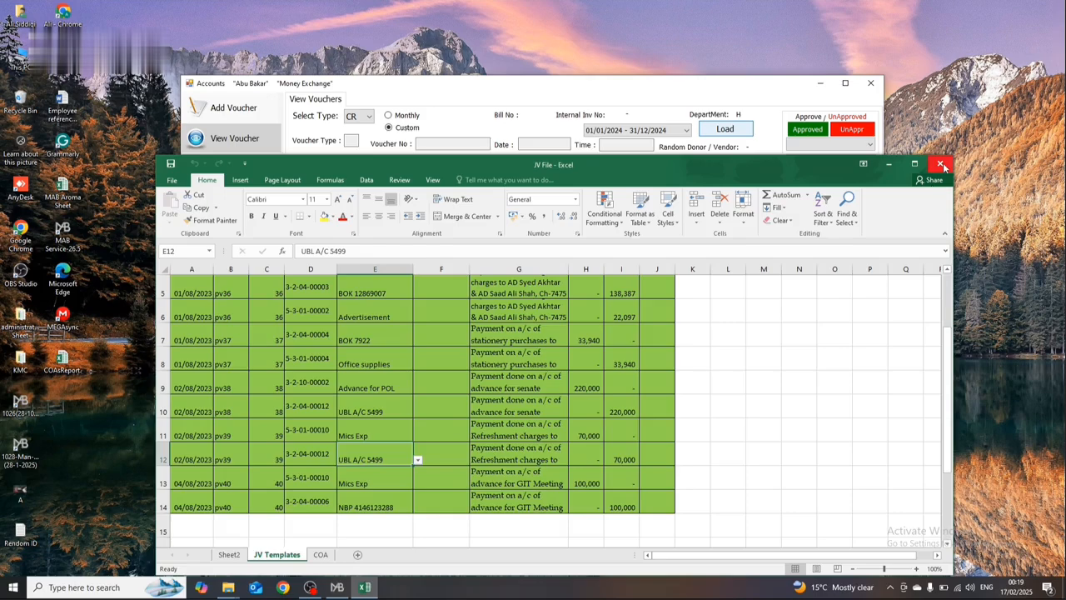
Step: Close JV File and open the Vou Templates sheet of CP, CR, BR File from the Custom Office Templates folder
{"action": "left_click", "coordinate": [943, 165]}
{"action": "key", "text": "alt+Tab"}
{"action": "key", "text": "alt+Tab"}
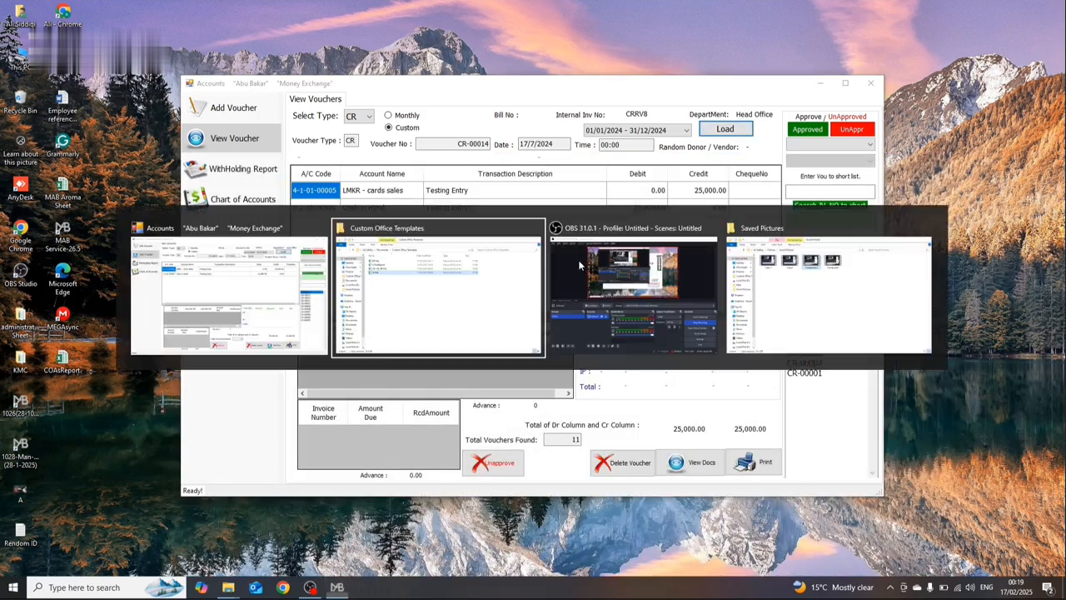
{"action": "left_click", "coordinate": [510, 112]}
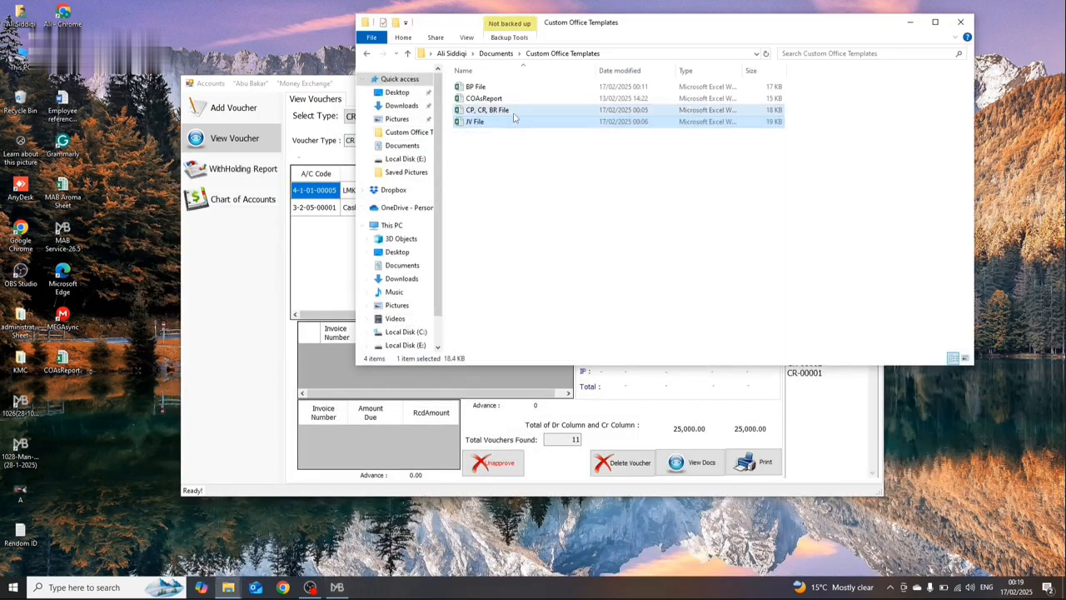
{"action": "double_click", "coordinate": [514, 117]}
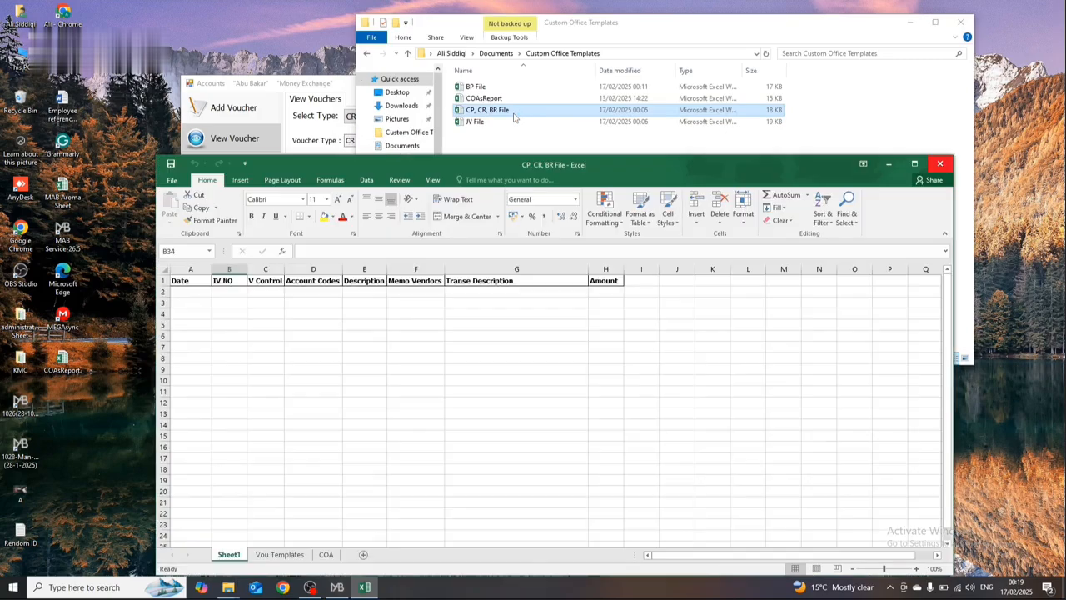
{"action": "left_click", "coordinate": [279, 553]}
{"action": "left_click", "coordinate": [253, 418]}
{"action": "left_click", "coordinate": [253, 407]}
Step: Clear the folder window off the screen and check the RV8 row of Vou Templates against voucher CR-00014
{"action": "key", "text": "alt+Tab"}
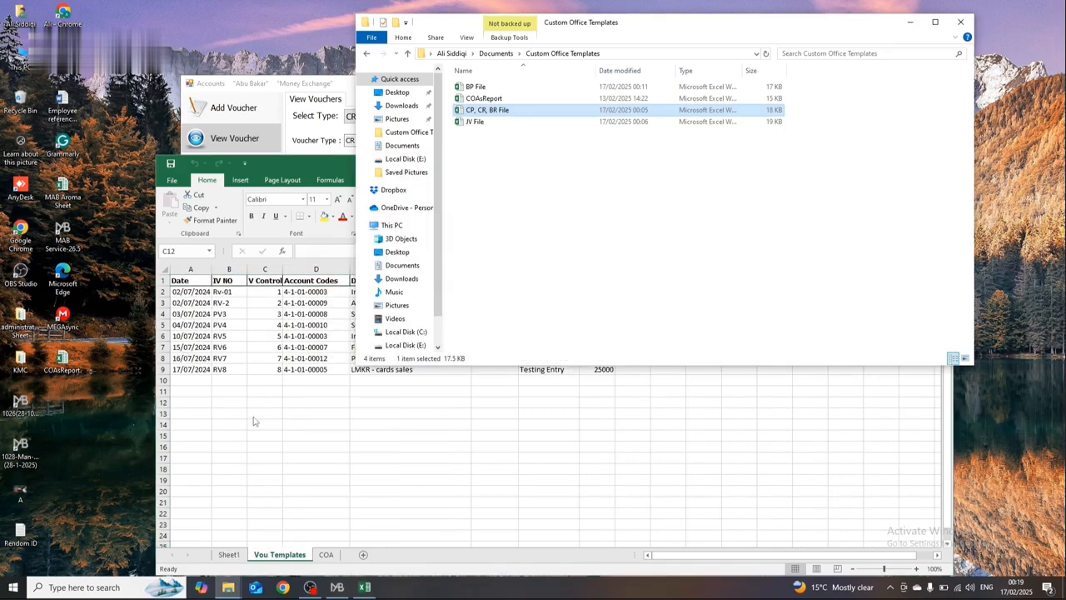
{"action": "left_click", "coordinate": [910, 25]}
{"action": "left_click", "coordinate": [648, 106]}
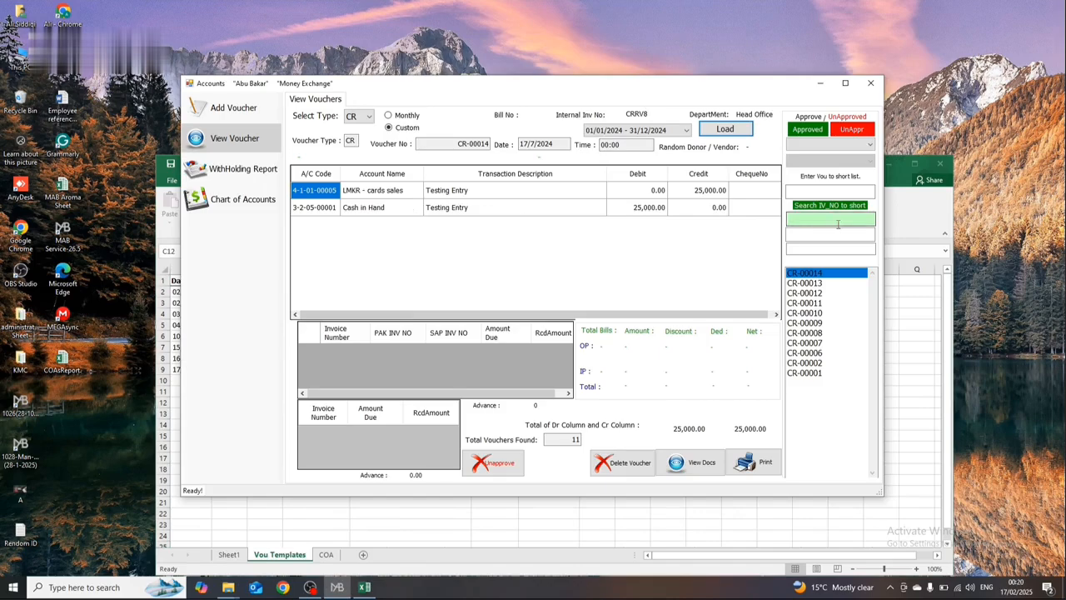
{"action": "left_click", "coordinate": [895, 226]}
{"action": "left_click", "coordinate": [395, 369]}
{"action": "key", "text": "Right"}
{"action": "key", "text": "Right"}
{"action": "key", "text": "Right"}
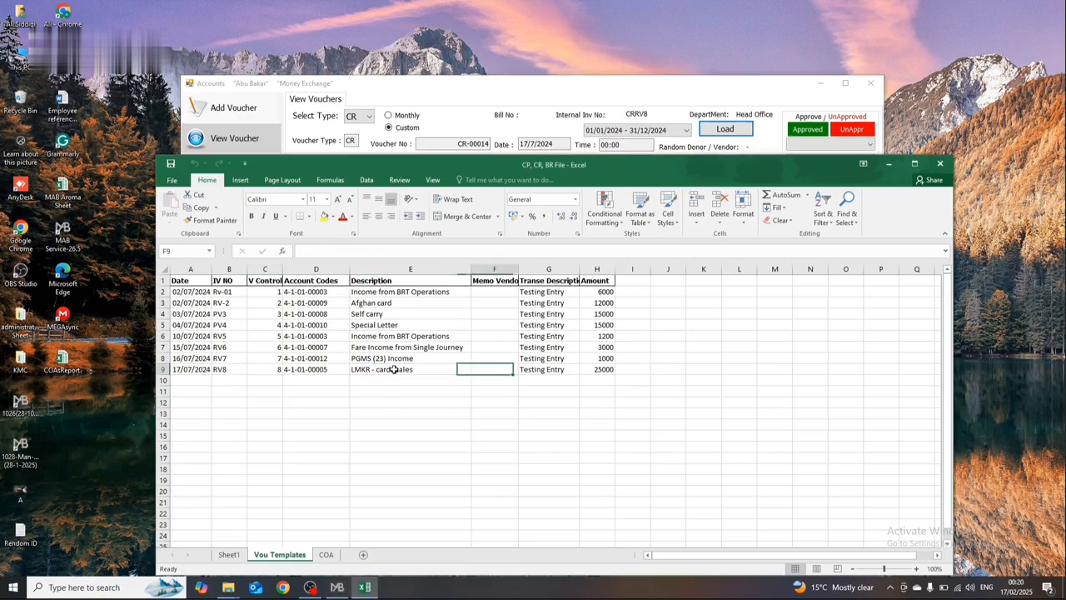
{"action": "left_click", "coordinate": [337, 587]}
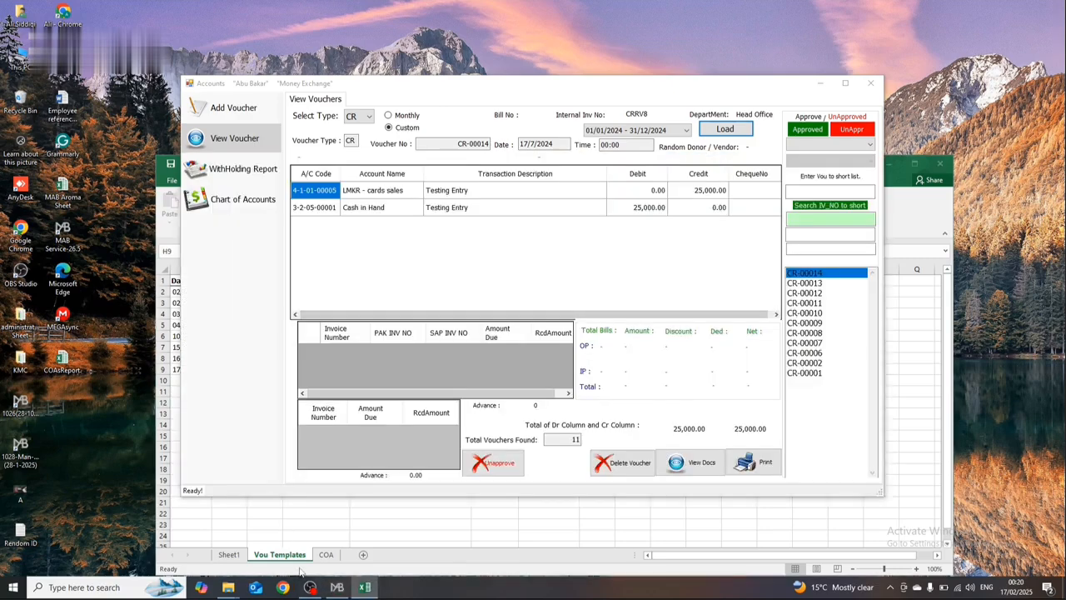
Step: Review the account codes, names and amounts of vouchers CR-00013, CR-00012 and CR-00010 in the Accounts program
{"action": "left_click", "coordinate": [804, 283]}
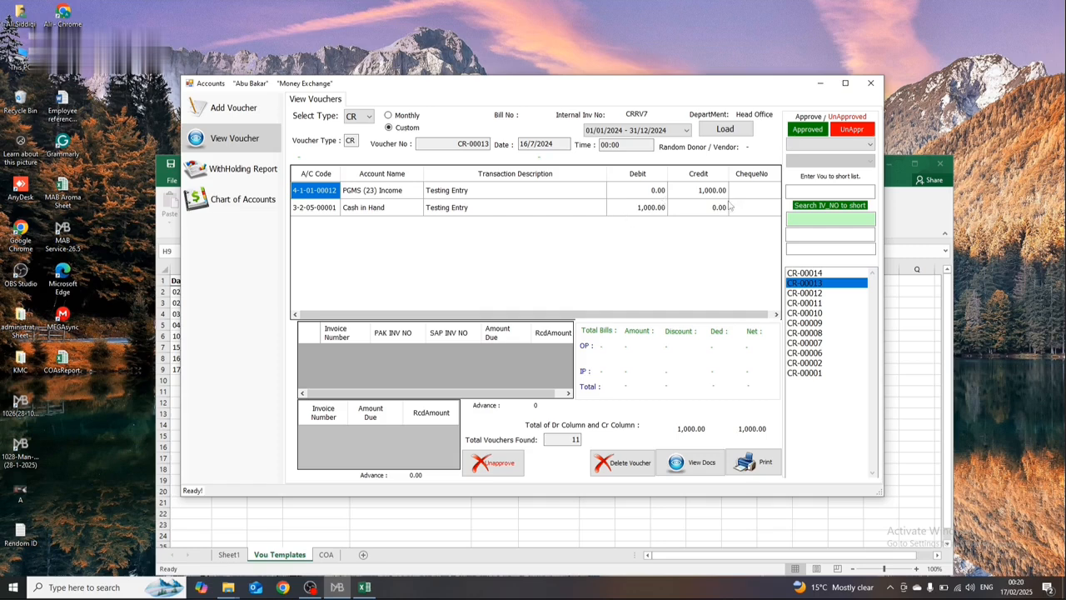
{"action": "left_click", "coordinate": [811, 294]}
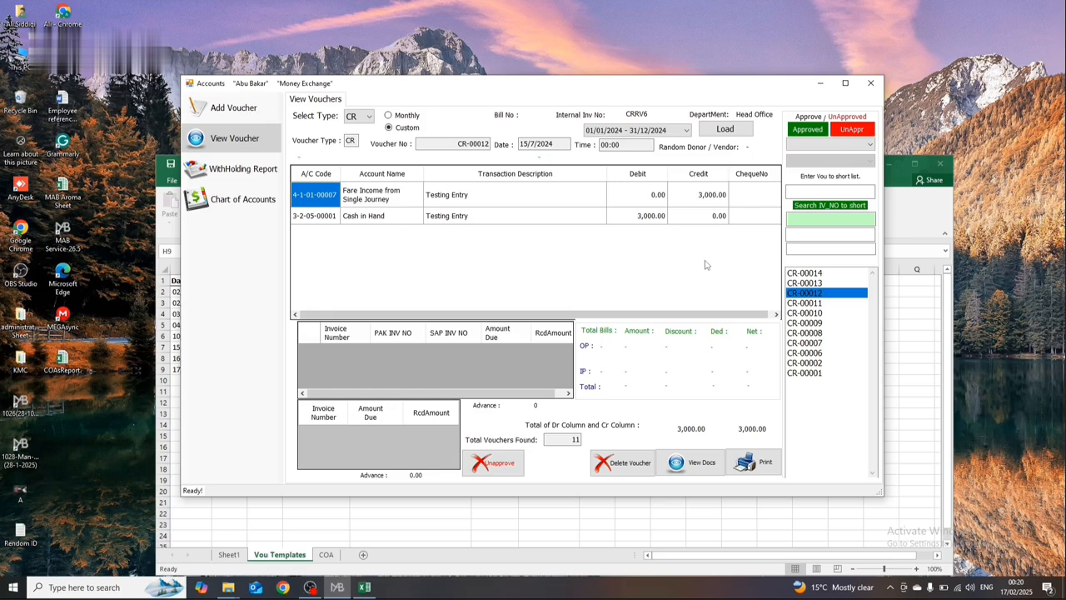
{"action": "left_click", "coordinate": [804, 313]}
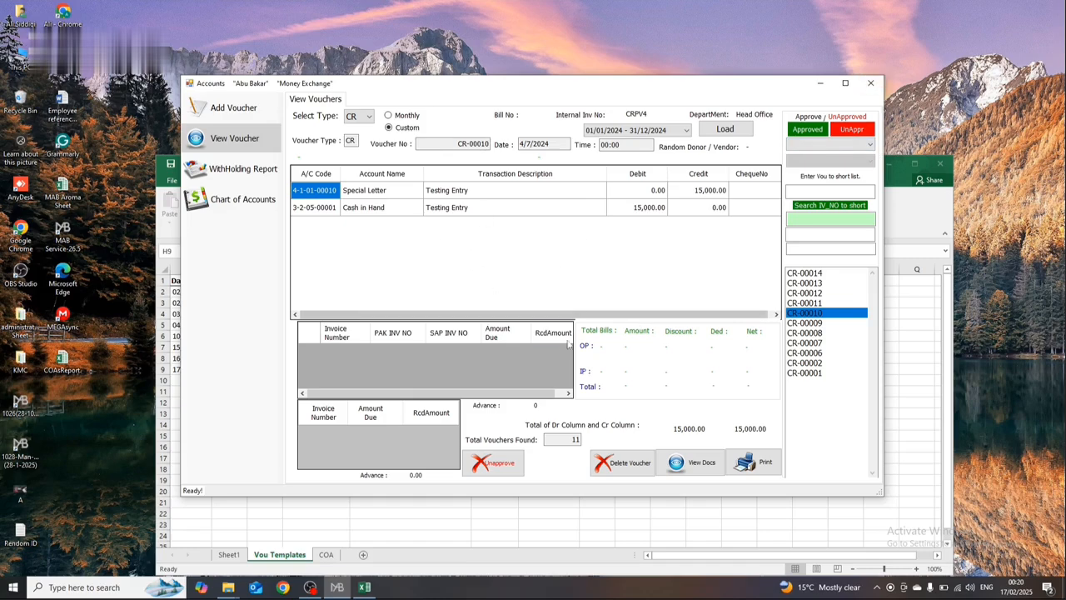
Step: Check the PV3 Self carry row and its amount in the Vou Templates sheet, and close CP, CR, BR File
{"action": "left_click", "coordinate": [435, 523]}
{"action": "left_click", "coordinate": [437, 314]}
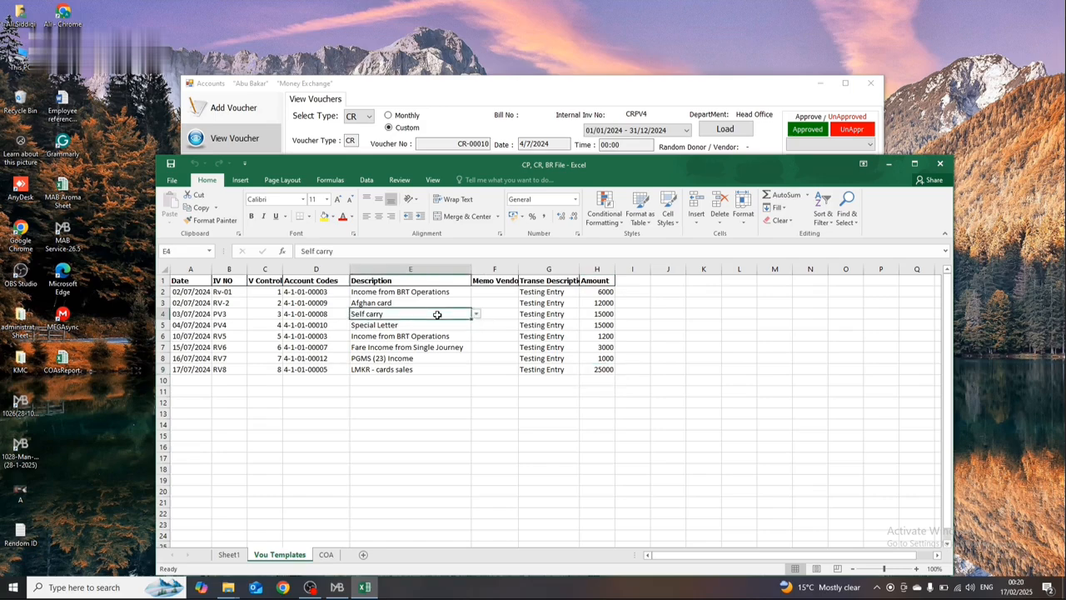
{"action": "key", "text": "Right"}
{"action": "key", "text": "Right"}
{"action": "key", "text": "Right"}
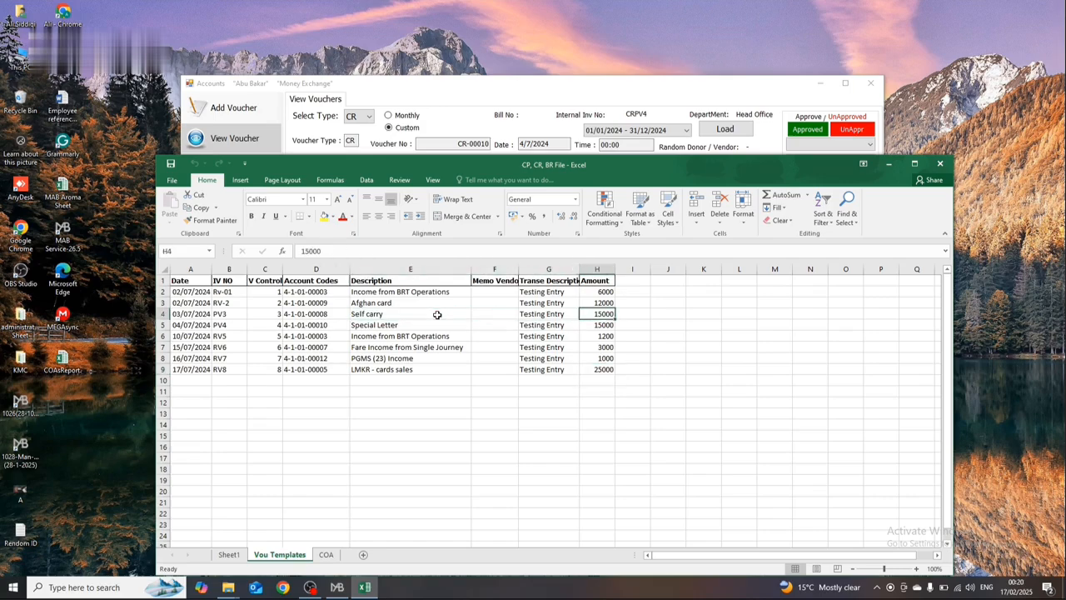
{"action": "left_click", "coordinate": [939, 163]}
{"action": "left_click", "coordinate": [531, 304]}
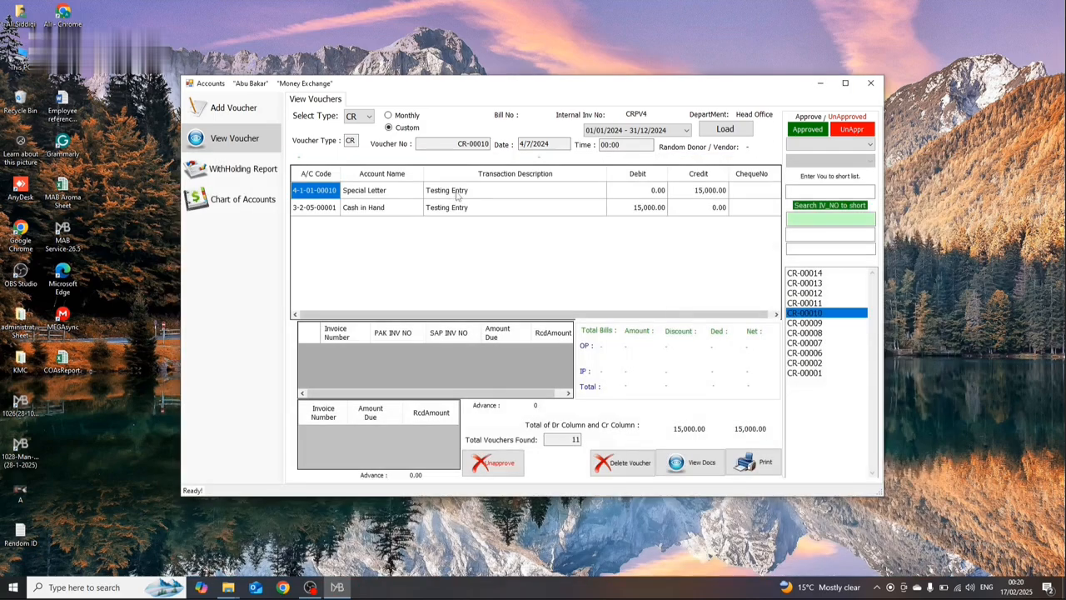
Step: Load the BP vouchers for 01/01/2024 - 31/12/2024 and review the entries of BP-00017 and BP-00016
{"action": "left_click", "coordinate": [351, 116]}
{"action": "left_click", "coordinate": [367, 161]}
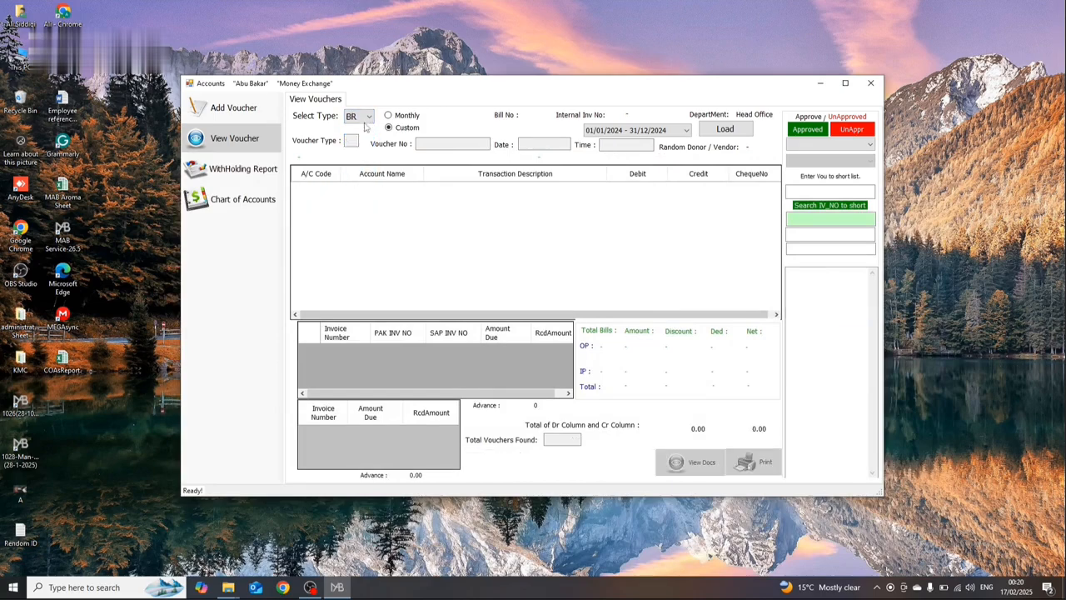
{"action": "left_click", "coordinate": [366, 116]}
{"action": "left_click", "coordinate": [356, 169]}
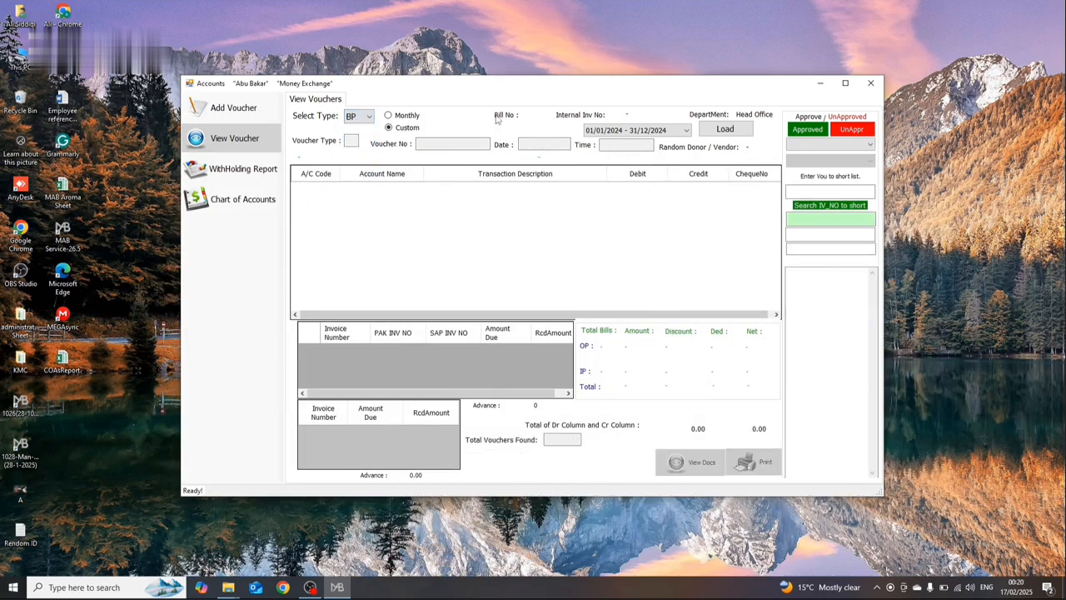
{"action": "left_click", "coordinate": [639, 129]}
{"action": "left_click", "coordinate": [670, 187]}
{"action": "left_click", "coordinate": [717, 129]}
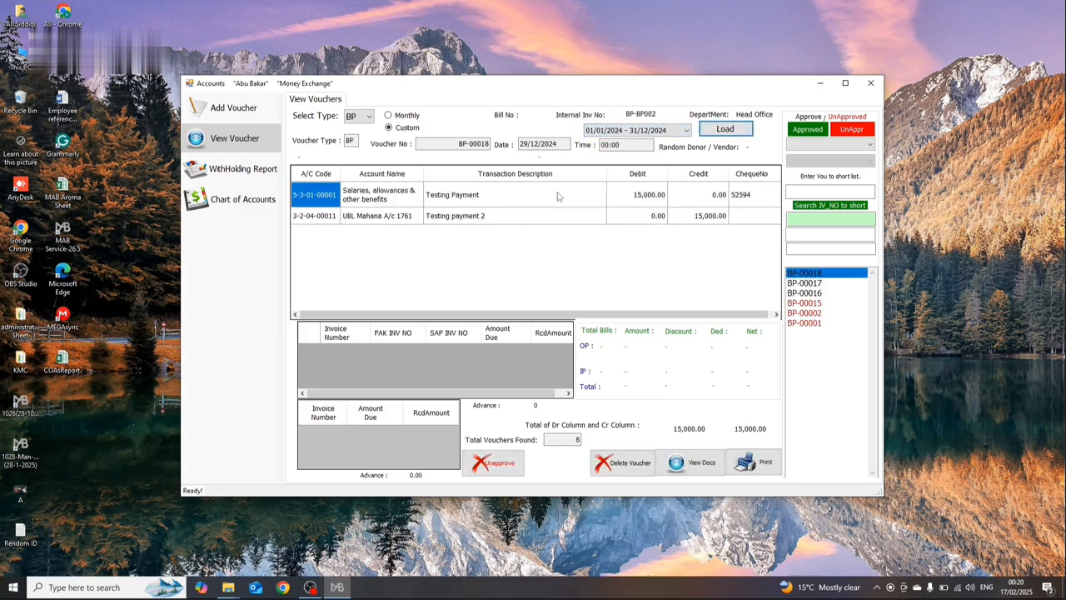
{"action": "left_click", "coordinate": [826, 285]}
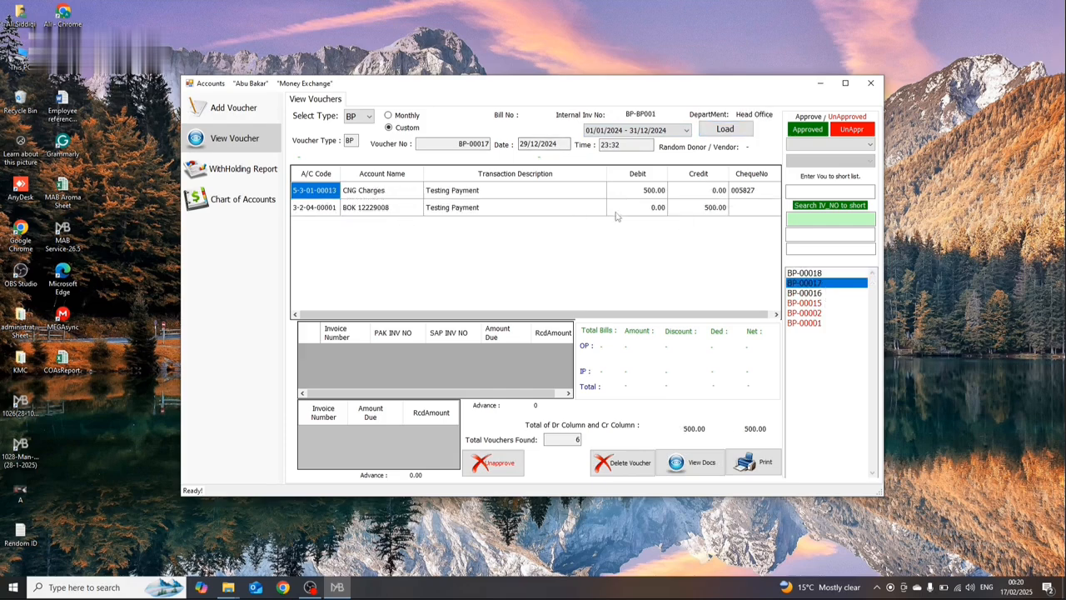
{"action": "left_click", "coordinate": [807, 293]}
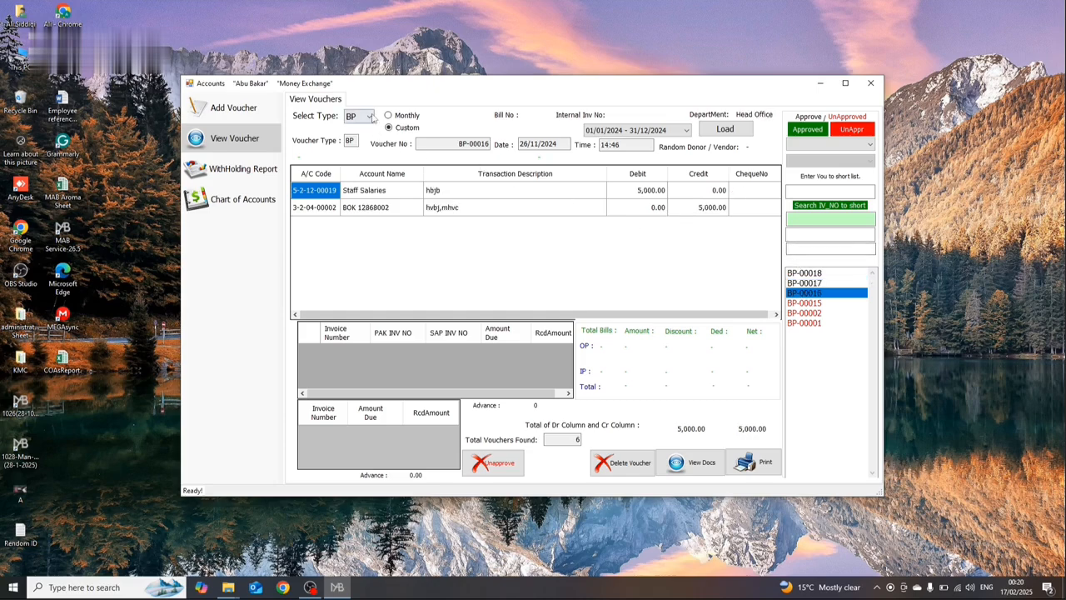
Step: Load the BP vouchers for 01/01/2025 - 31/12/2025 and view the entries of BP-00001
{"action": "left_click", "coordinate": [373, 118]}
{"action": "left_click", "coordinate": [367, 169]}
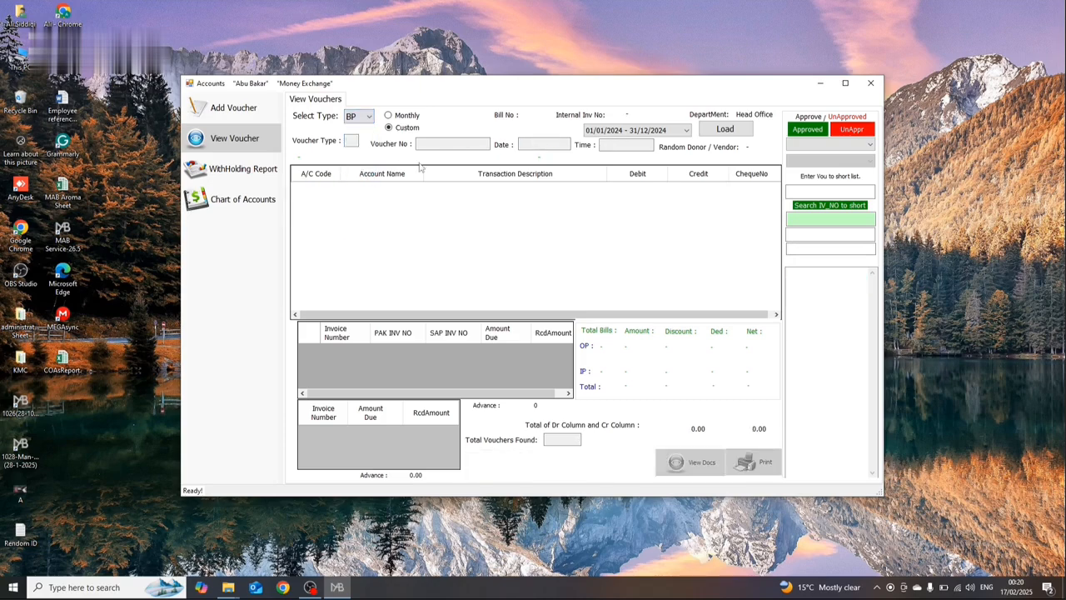
{"action": "left_click", "coordinate": [658, 130]}
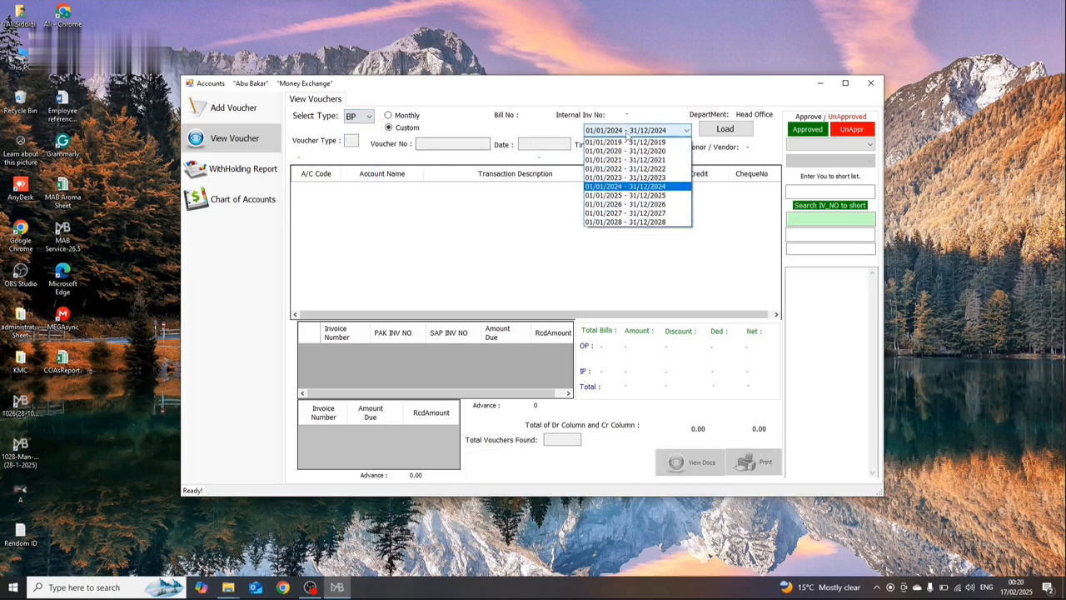
{"action": "left_click", "coordinate": [666, 204]}
{"action": "left_click", "coordinate": [647, 127]}
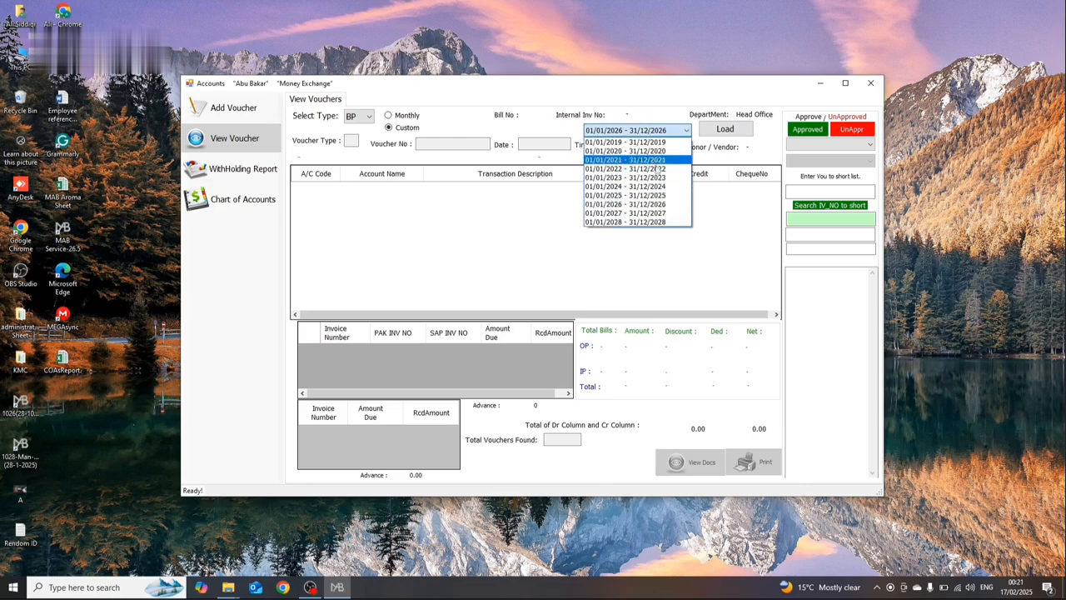
{"action": "left_click", "coordinate": [658, 195]}
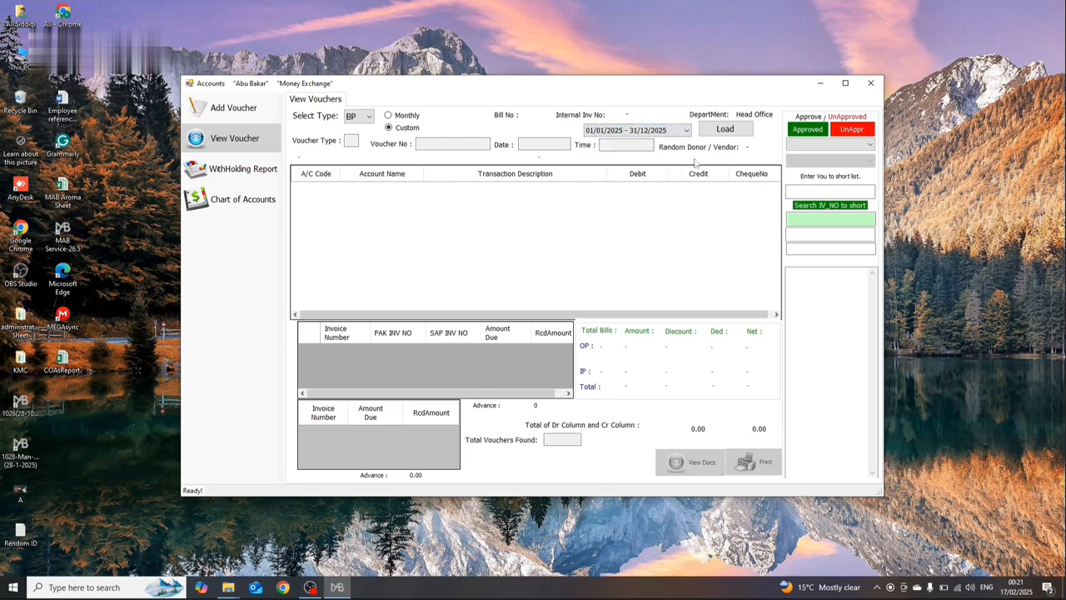
{"action": "left_click", "coordinate": [725, 130]}
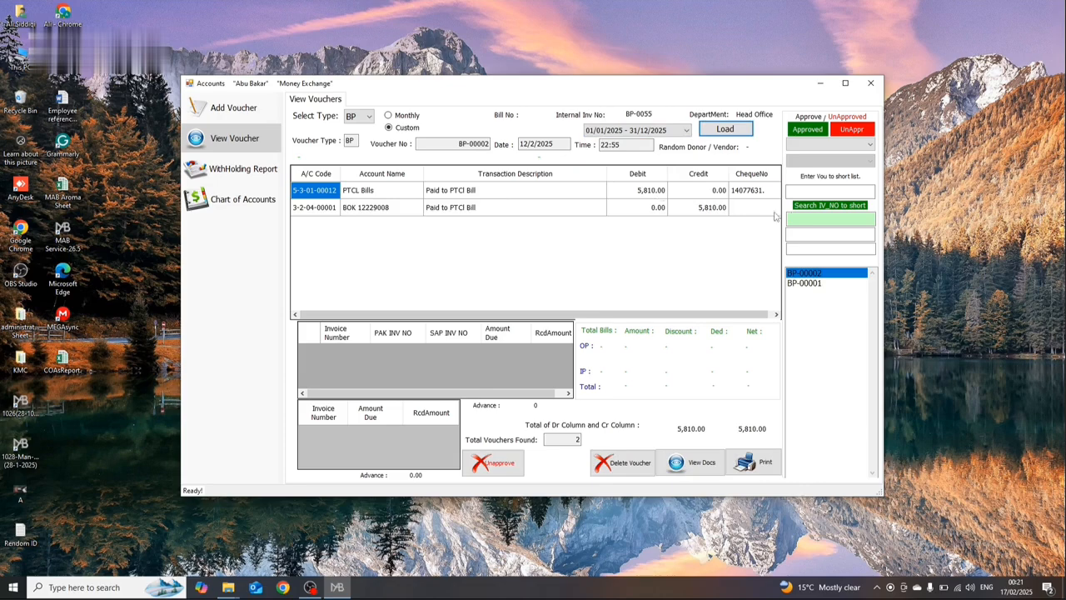
{"action": "left_click", "coordinate": [803, 284]}
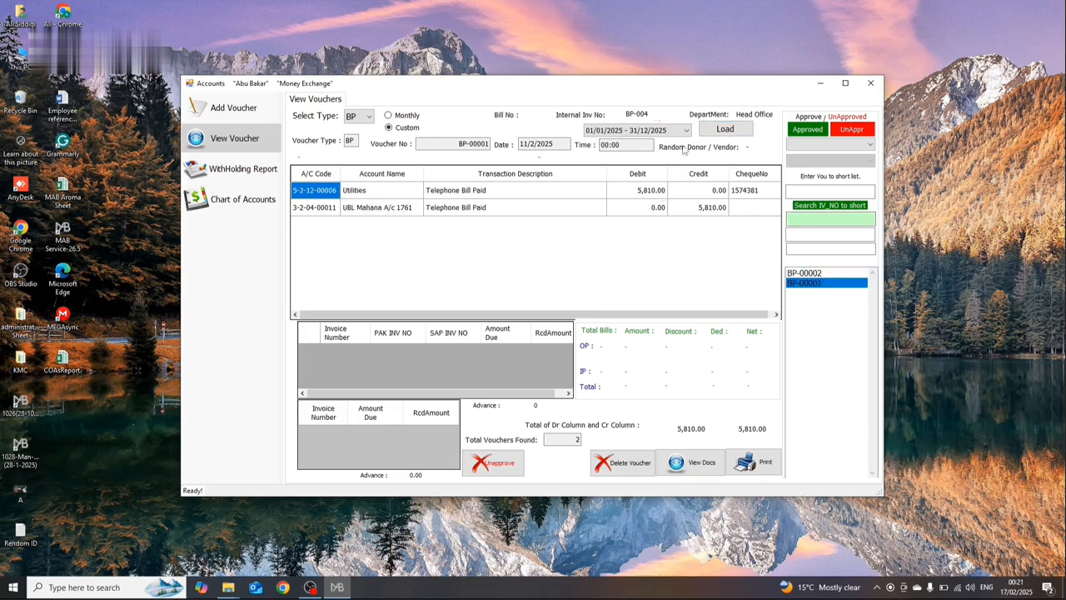
Step: Open BP File from the Custom Office Templates folder
{"action": "left_click", "coordinate": [662, 130]}
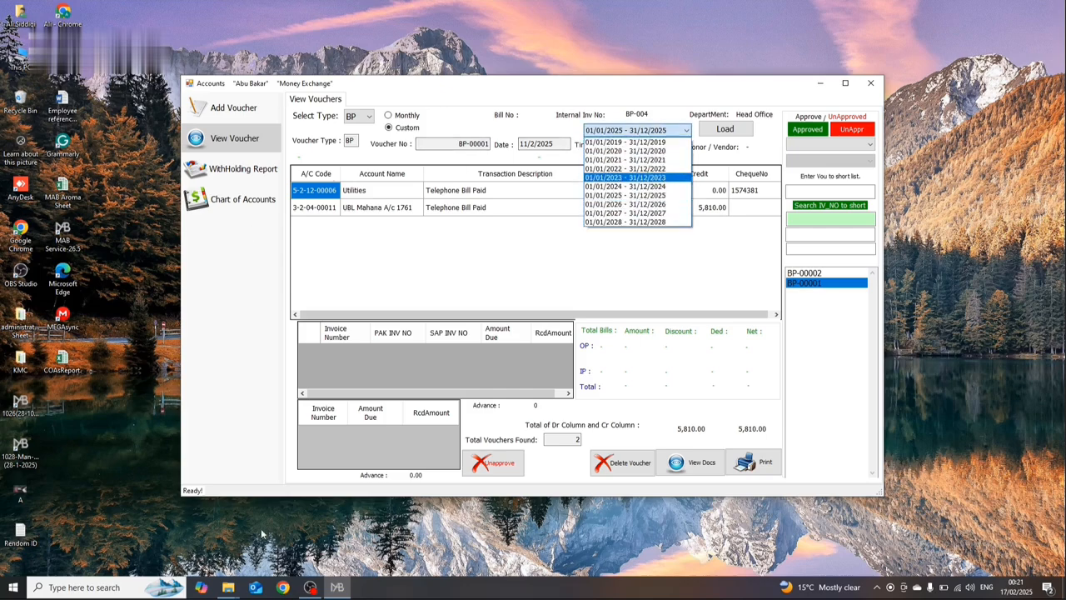
{"action": "left_click", "coordinate": [227, 587]}
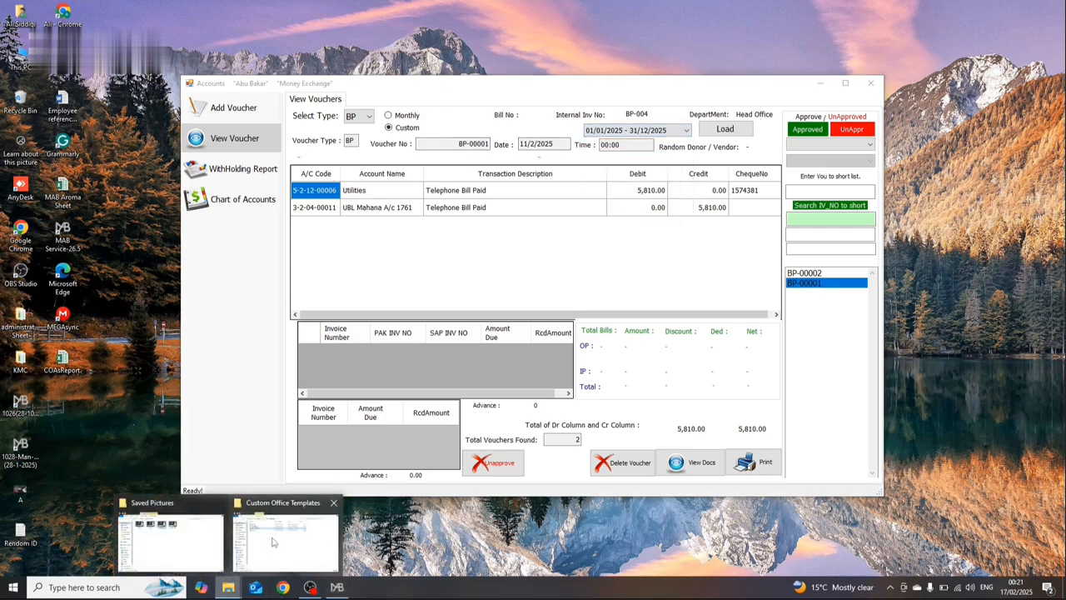
{"action": "left_click", "coordinate": [273, 542]}
{"action": "left_click", "coordinate": [471, 87]}
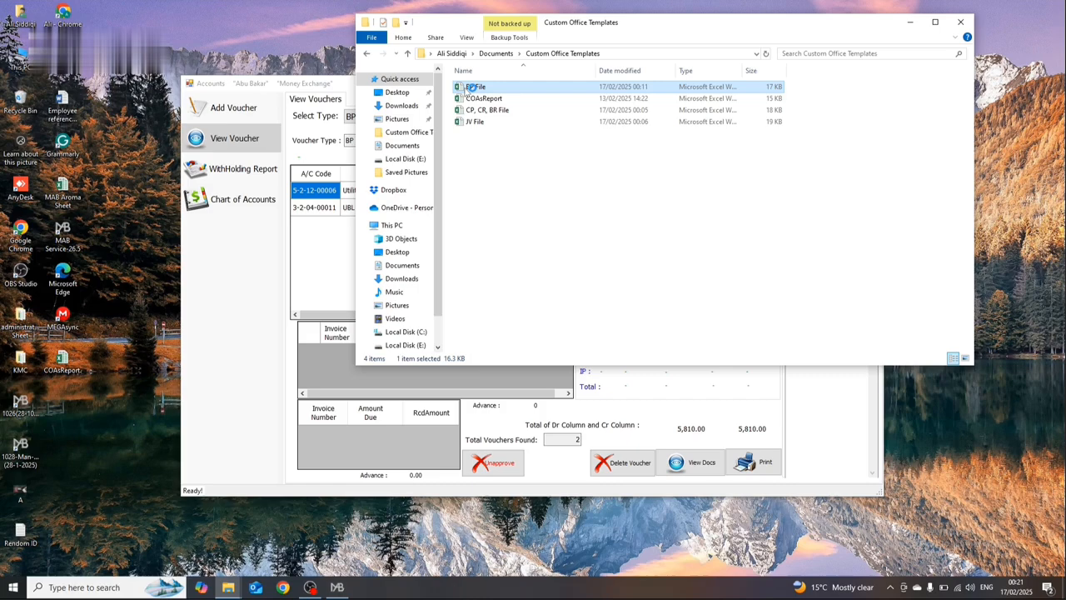
Step: Check the payment dates in the BP Templates sheet of BP File, and return to the Accounts voucher view
{"action": "left_click", "coordinate": [327, 188]}
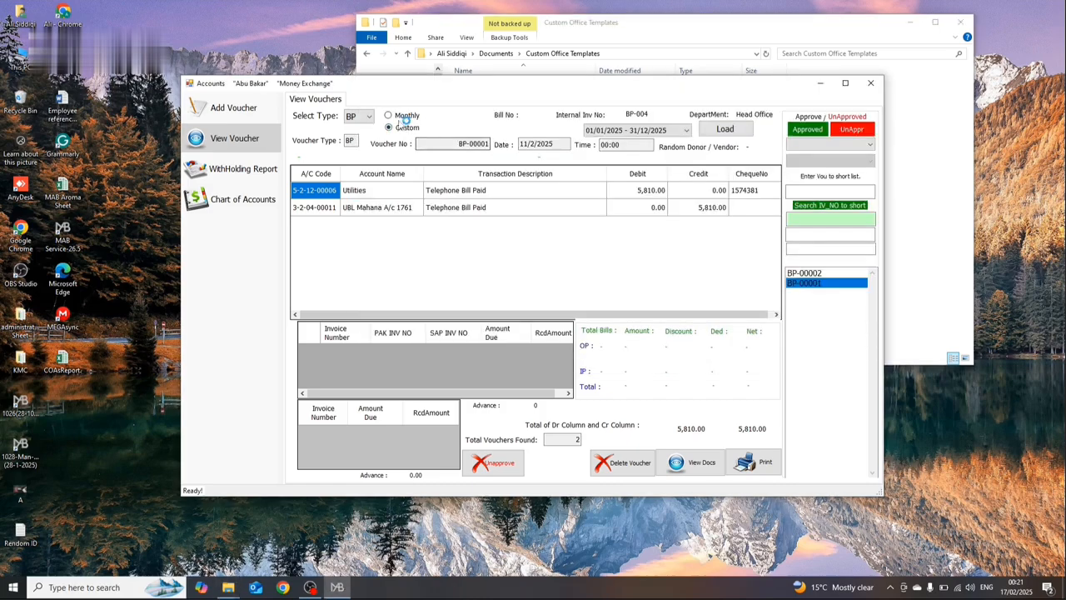
{"action": "left_click", "coordinate": [633, 131]}
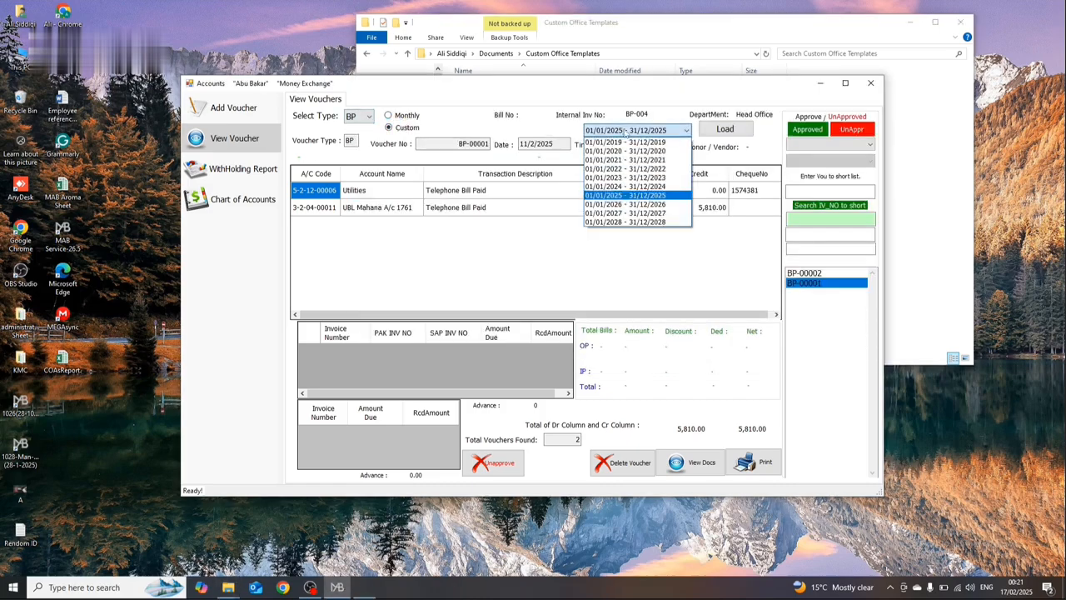
{"action": "left_click", "coordinate": [344, 182]}
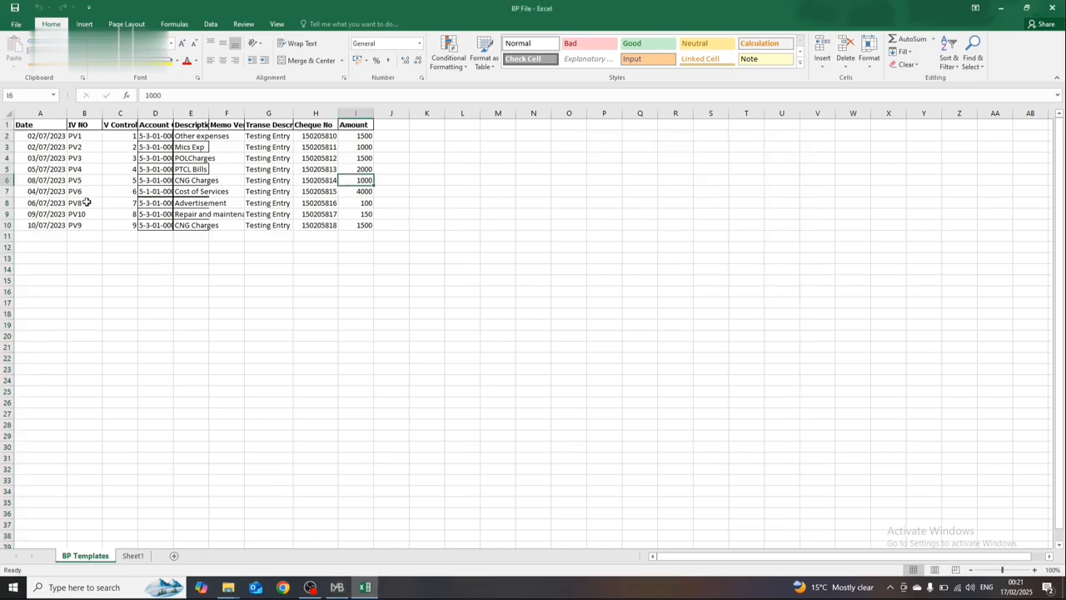
{"action": "key", "text": "alt+F4"}
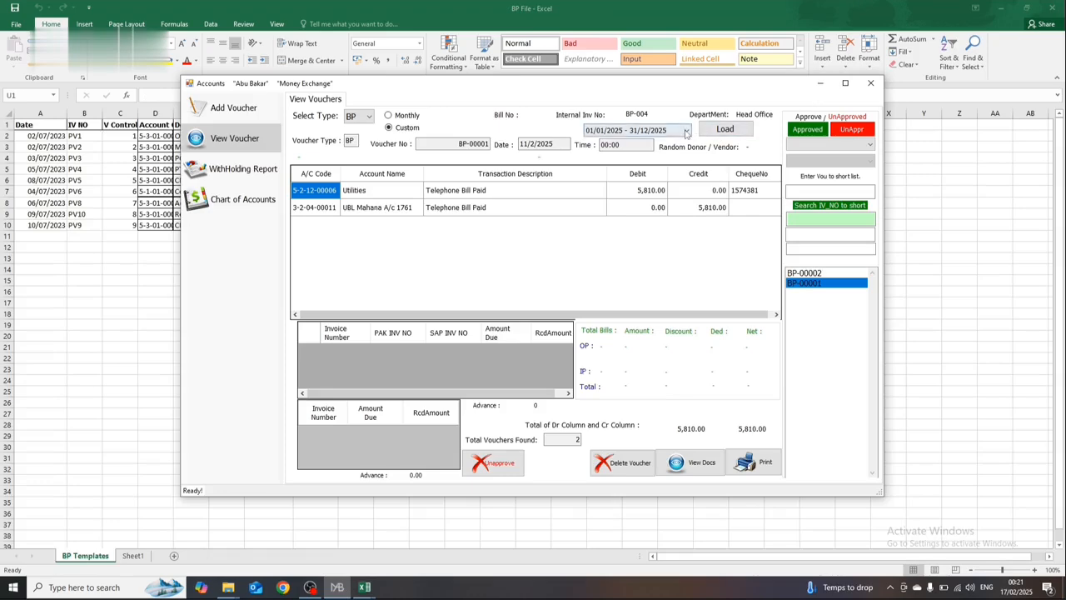
Step: Load the BP vouchers for the period 01/01/2023 - 31/12/2023
{"action": "left_click", "coordinate": [685, 131]}
{"action": "left_click", "coordinate": [677, 177]}
{"action": "left_click", "coordinate": [725, 134]}
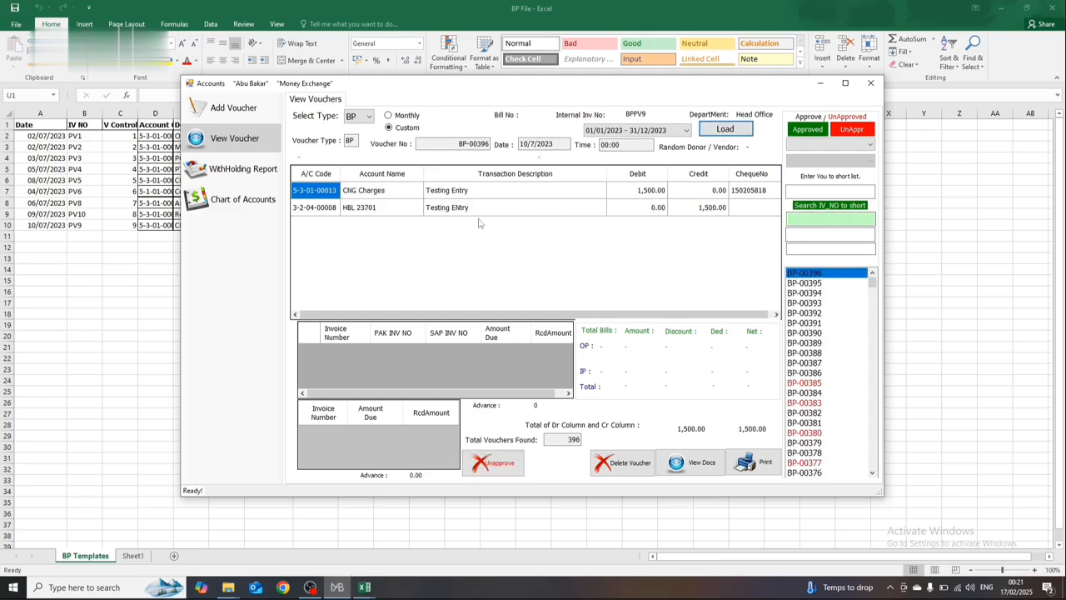
Step: Review the entries of BP-00395, BP-00394, BP-00393, BP-00391 and BP-00390, and close the Accounts window
{"action": "left_click", "coordinate": [804, 283]}
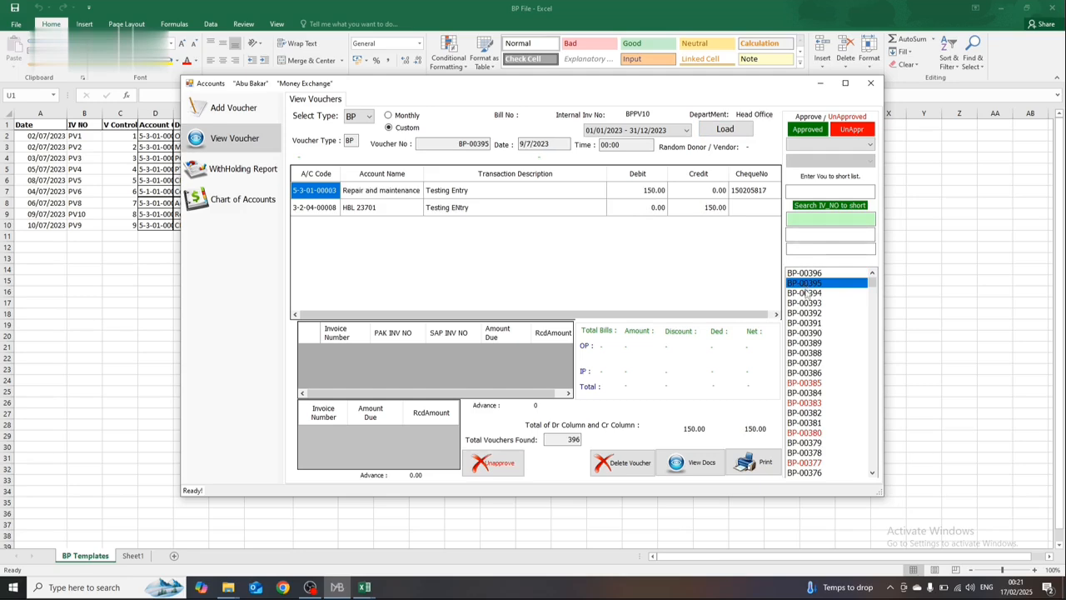
{"action": "left_click", "coordinate": [806, 294]}
{"action": "left_click", "coordinate": [806, 303]}
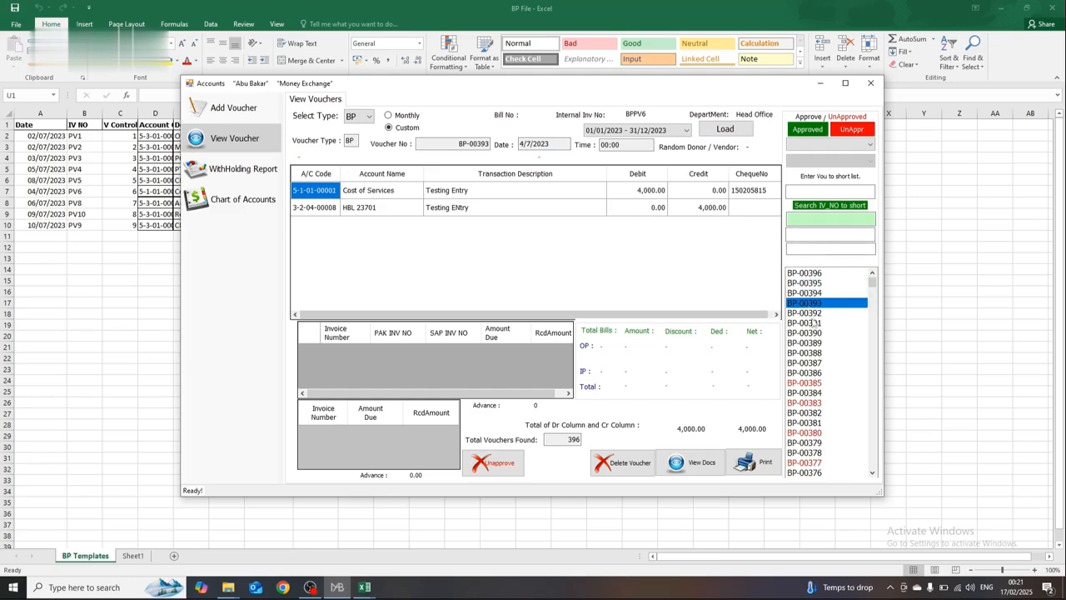
{"action": "left_click", "coordinate": [808, 323]}
{"action": "left_click", "coordinate": [812, 333]}
{"action": "left_click", "coordinate": [870, 84]}
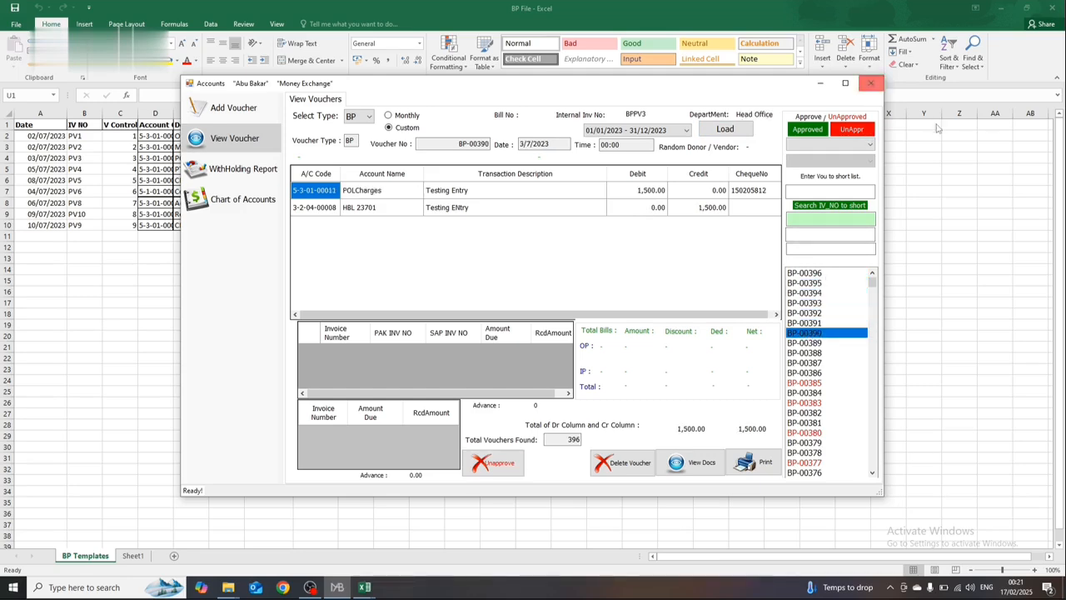